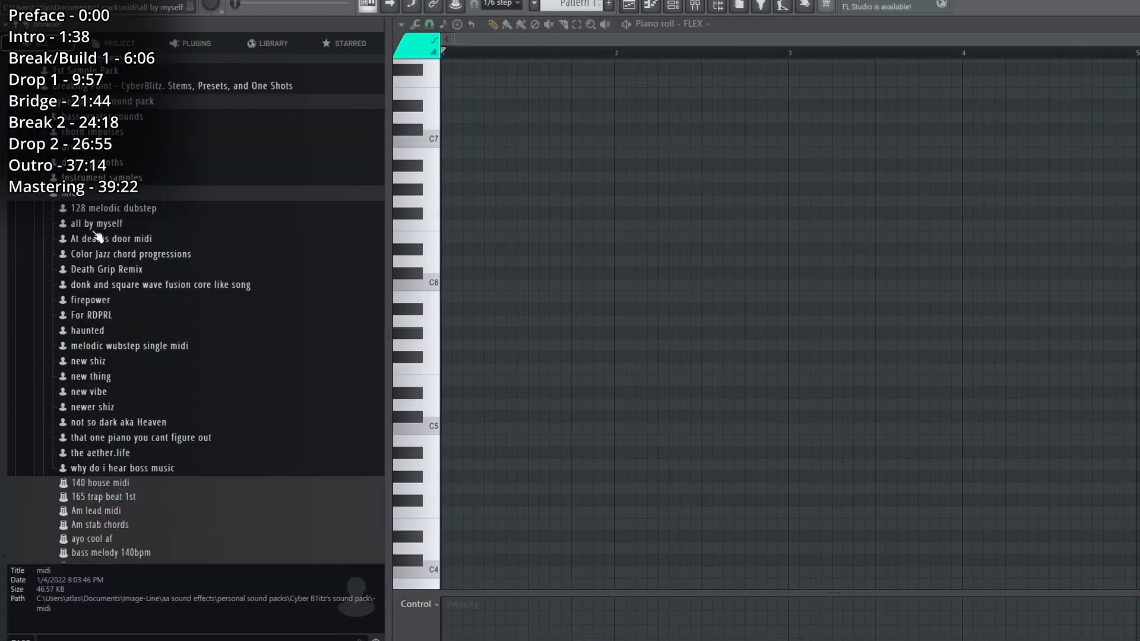
Load a MIDI sketch from the "all by myself" folder into the piano roll and play it back.
left_click(95, 225)
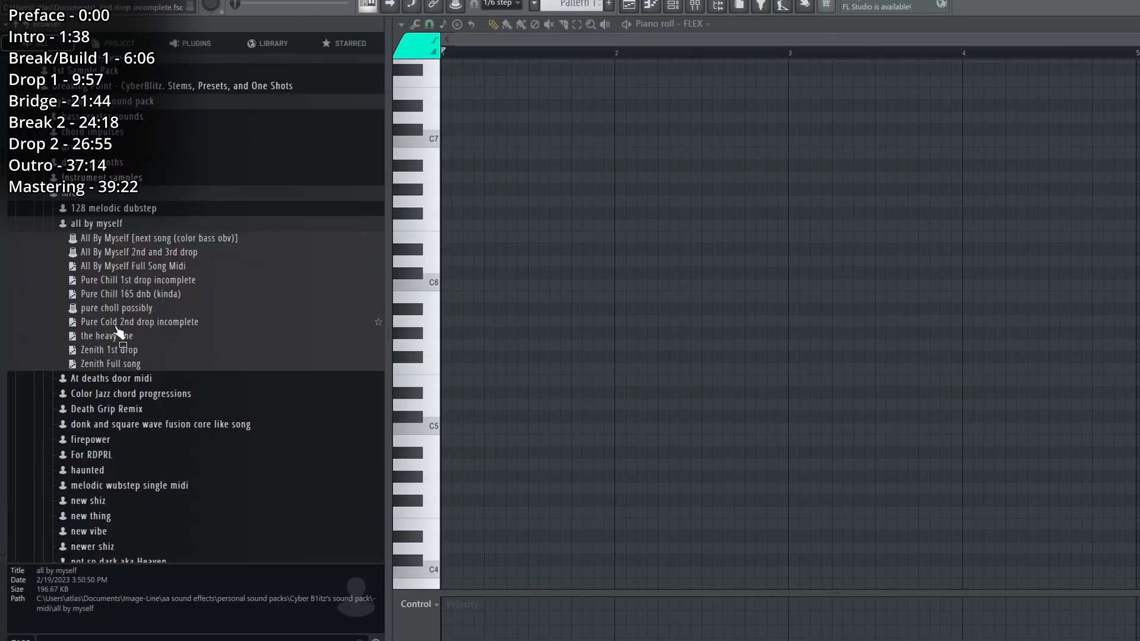
left_click_drag(103, 357, 507, 302)
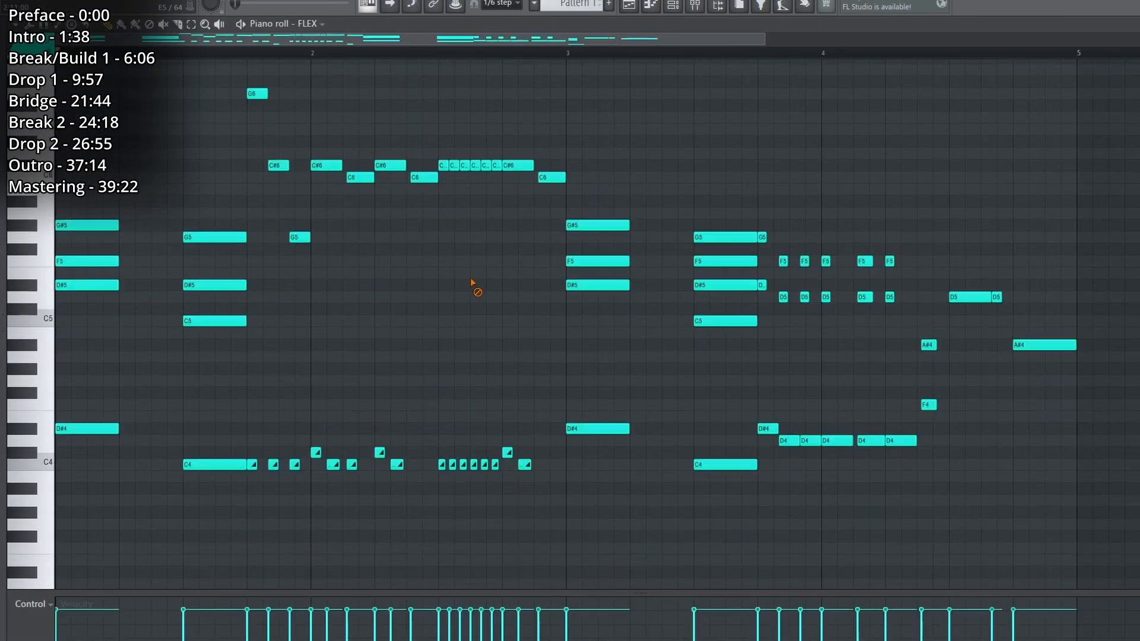
scroll(333, 148, "down", 3, "ctrl")
scroll(332, 278, "down", 3)
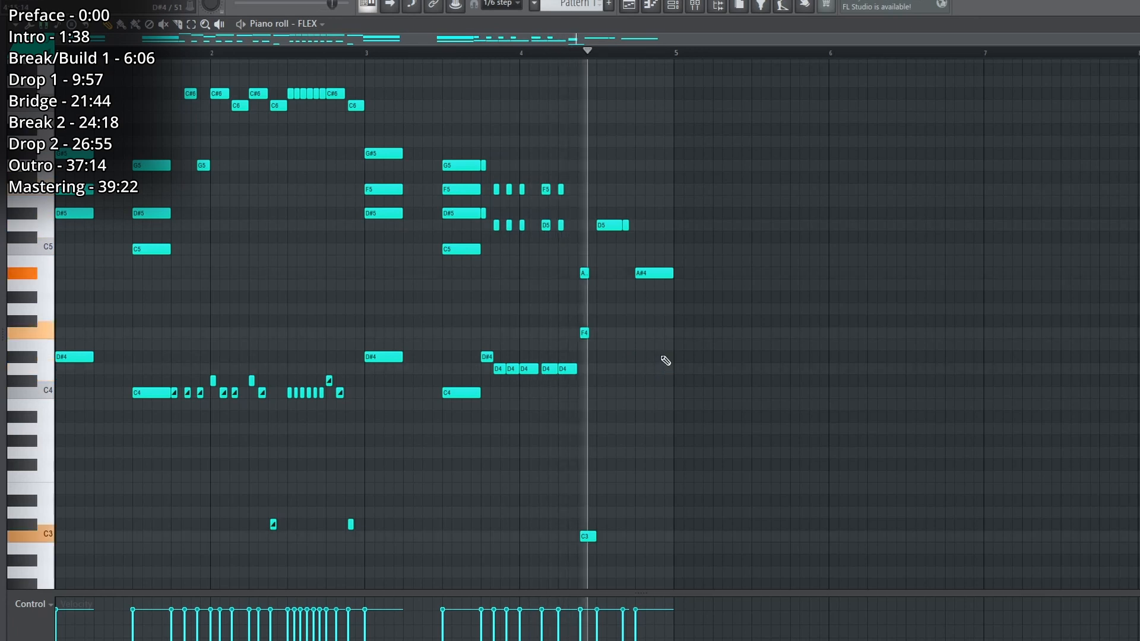
scroll(667, 361, "down", 1)
scroll(666, 361, "up", 2)
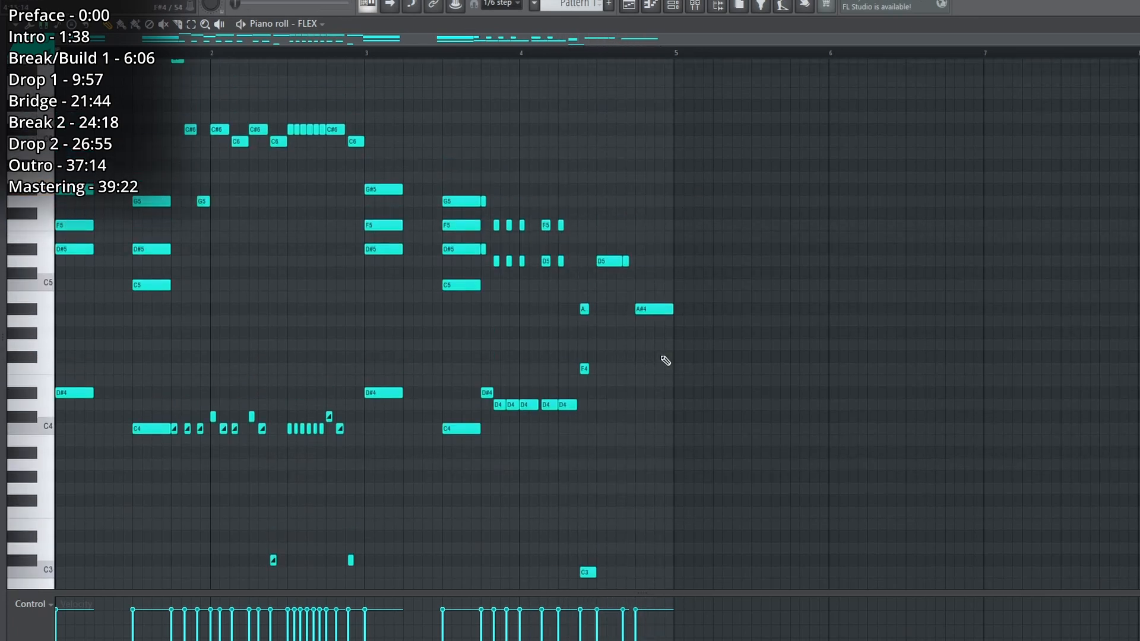
scroll(318, 324, "down", 1)
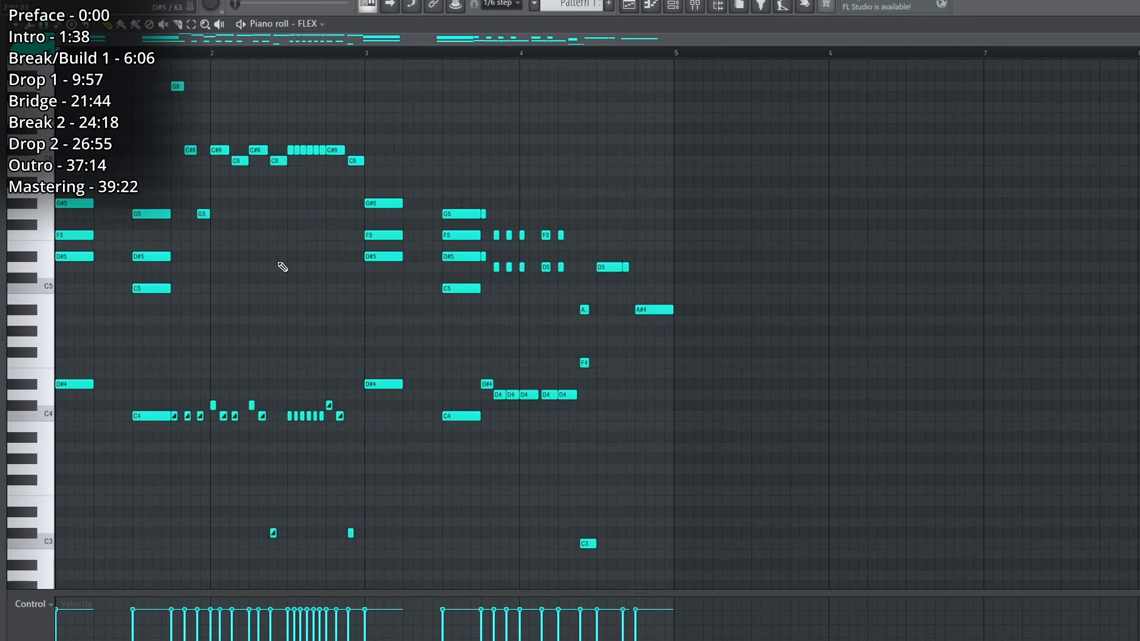
Replace the piano roll content with the Zenith 1st drop MIDI file and start playback.
mouse_move(2, 333)
left_click_drag(213, 356, 526, 276)
key("space")
right_click(532, 104)
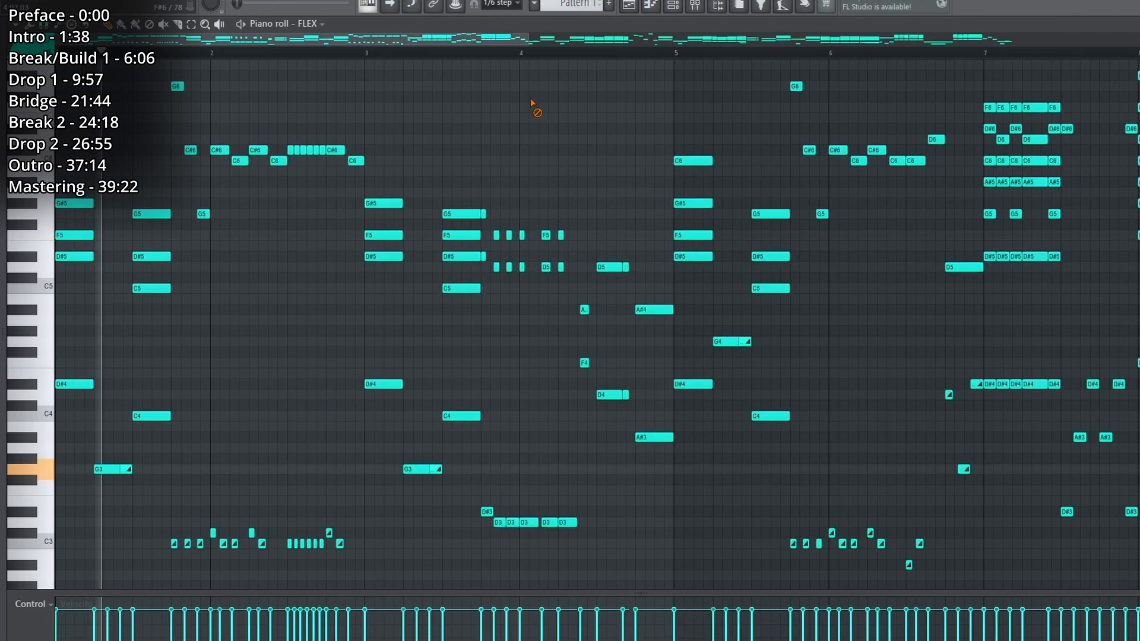
Examine the drop's chords and bass notes through bar 17 during playback, and stop playing.
scroll(497, 51, "down", 3)
scroll(491, 188, "down", 4)
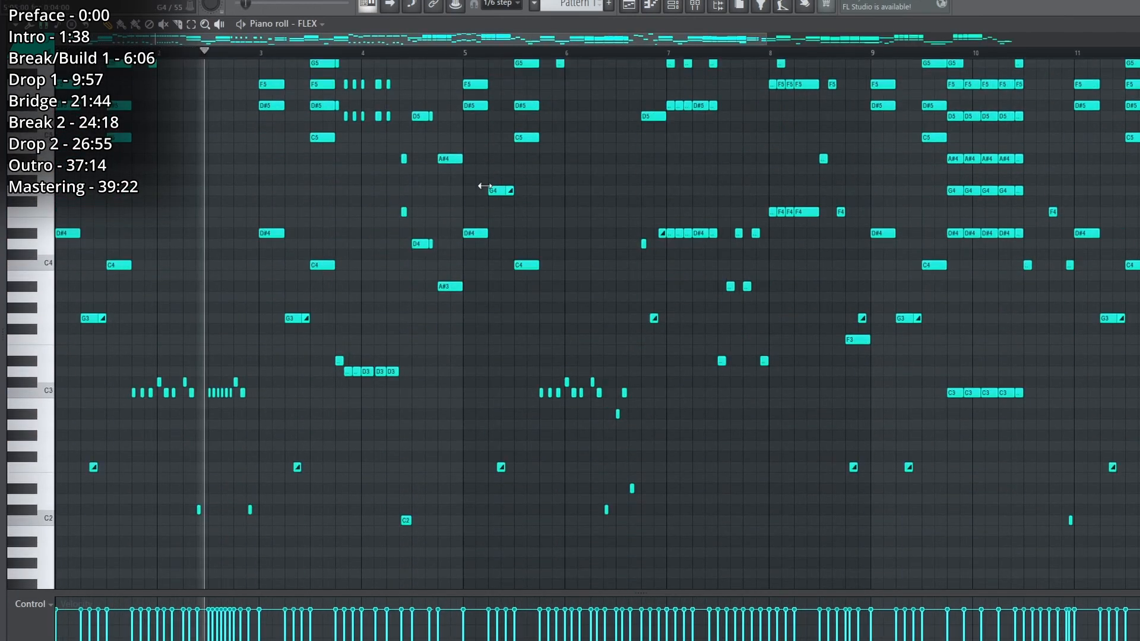
scroll(616, 280, "up", 4)
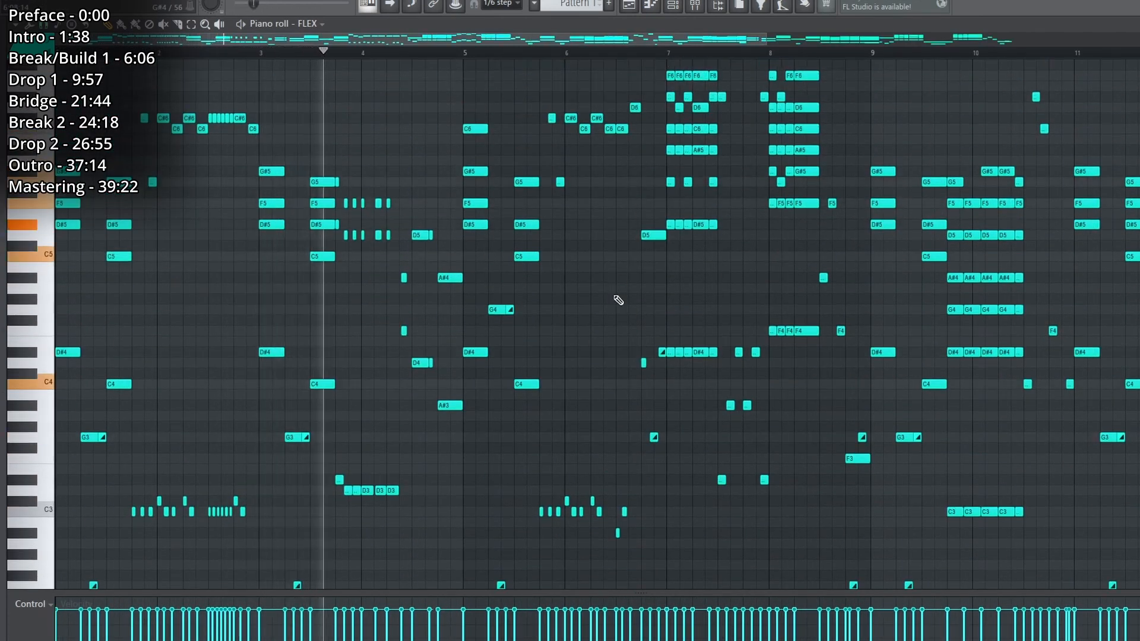
scroll(618, 300, "down", 1)
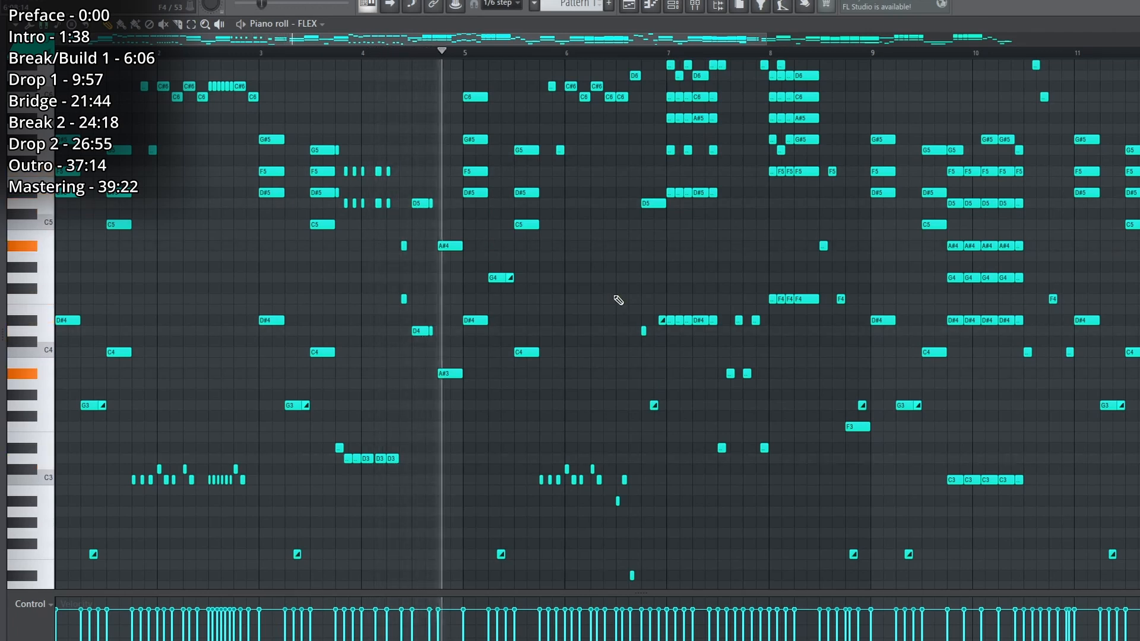
left_click_drag(428, 38, 657, 37)
scroll(679, 126, "up", 1)
scroll(682, 318, "down", 1)
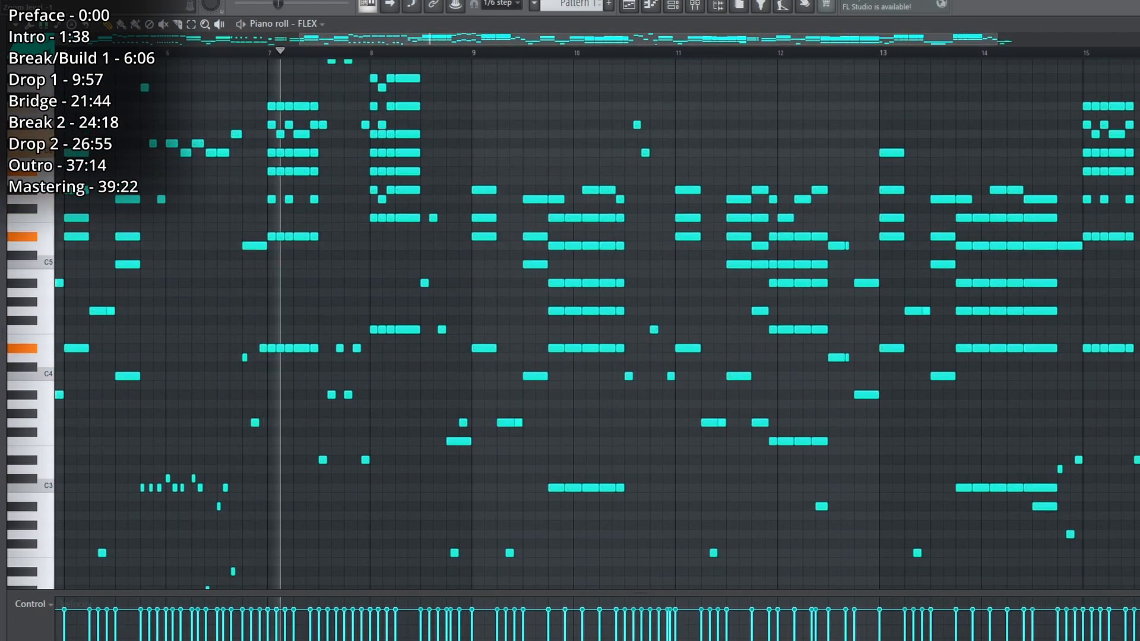
scroll(682, 322, "up", 1)
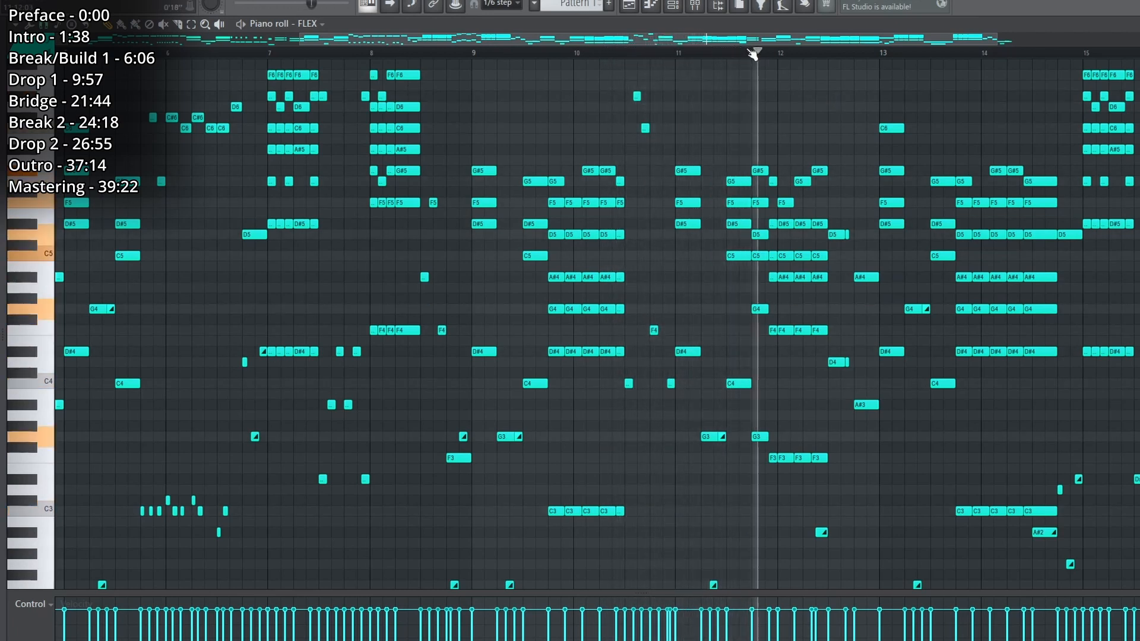
left_click_drag(748, 39, 852, 40)
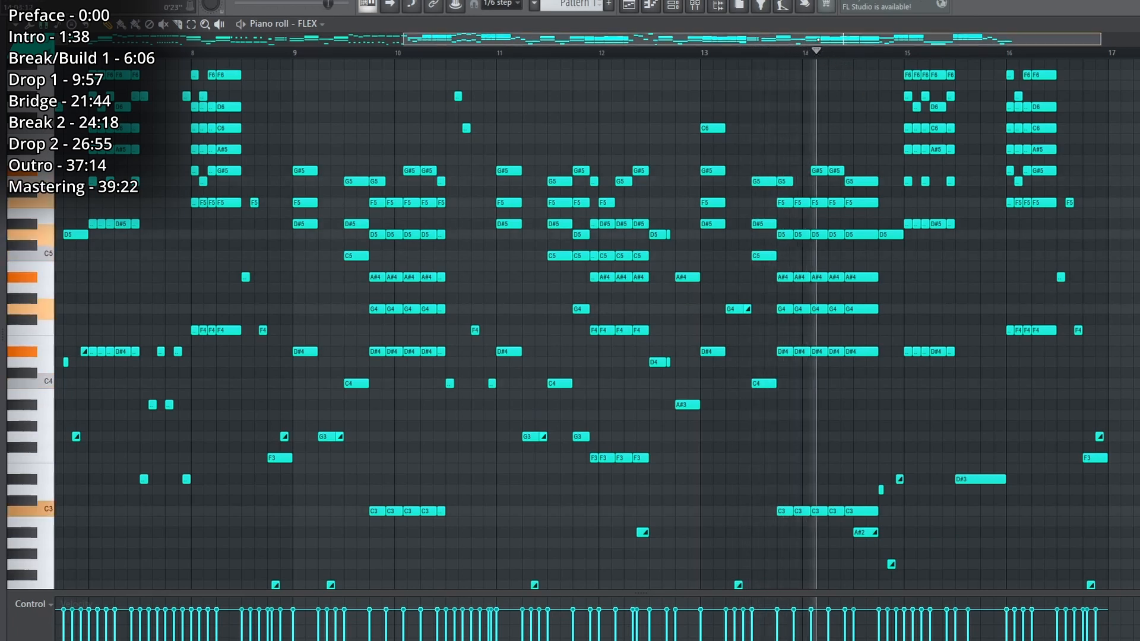
left_click_drag(819, 40, 990, 40)
scroll(1011, 267, "up", 3)
scroll(1010, 272, "down", 1)
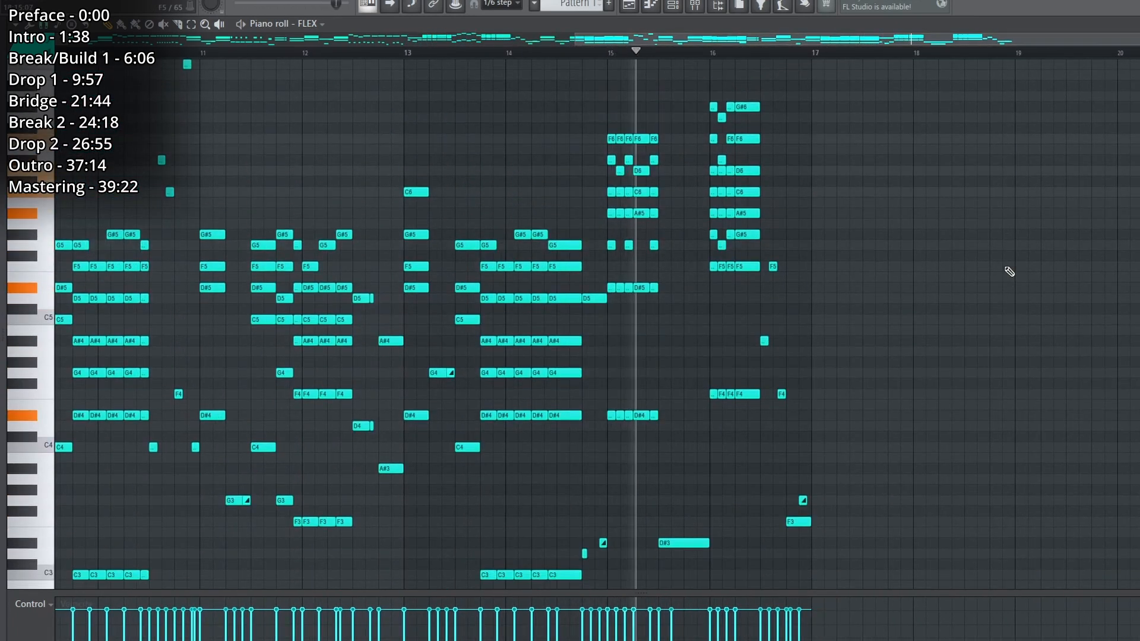
scroll(1010, 272, "down", 2)
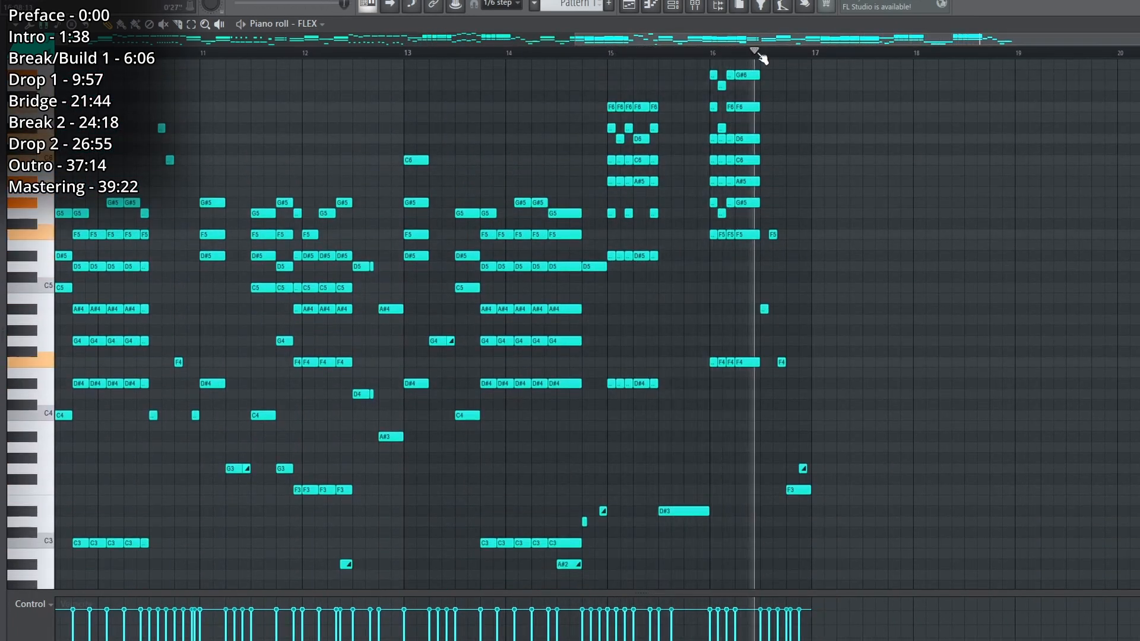
scroll(759, 53, "down", 2)
key("space")
Load the Zenith Full song MIDI file into the piano roll, examine its sections and briefly play the opening.
mouse_move(3, 196)
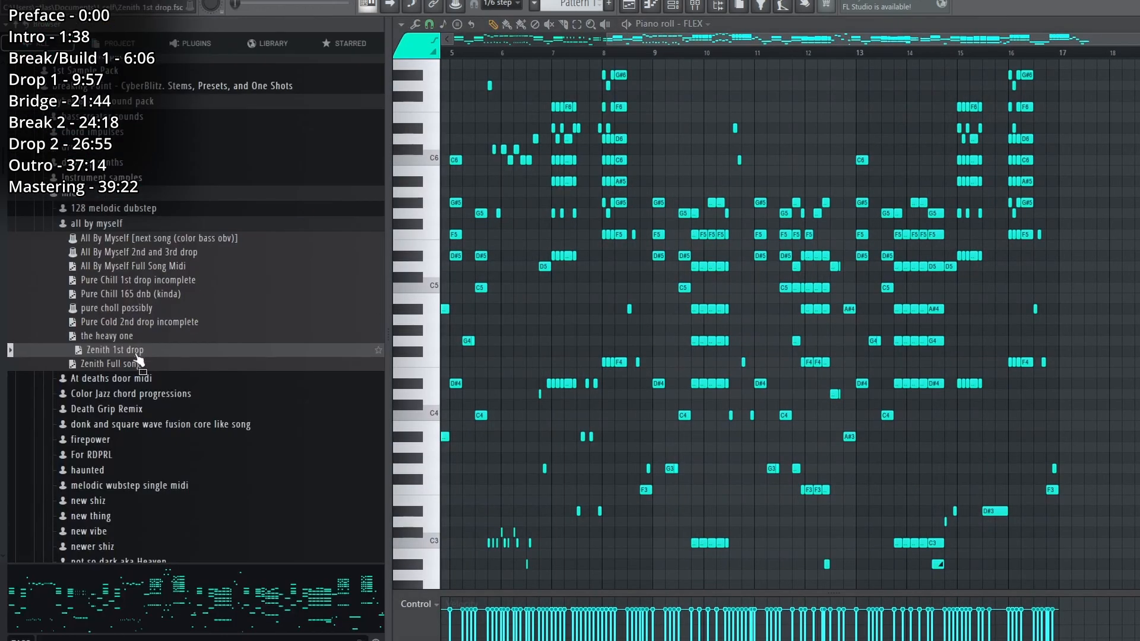
left_click_drag(108, 369, 628, 207)
scroll(498, 54, "down", 4)
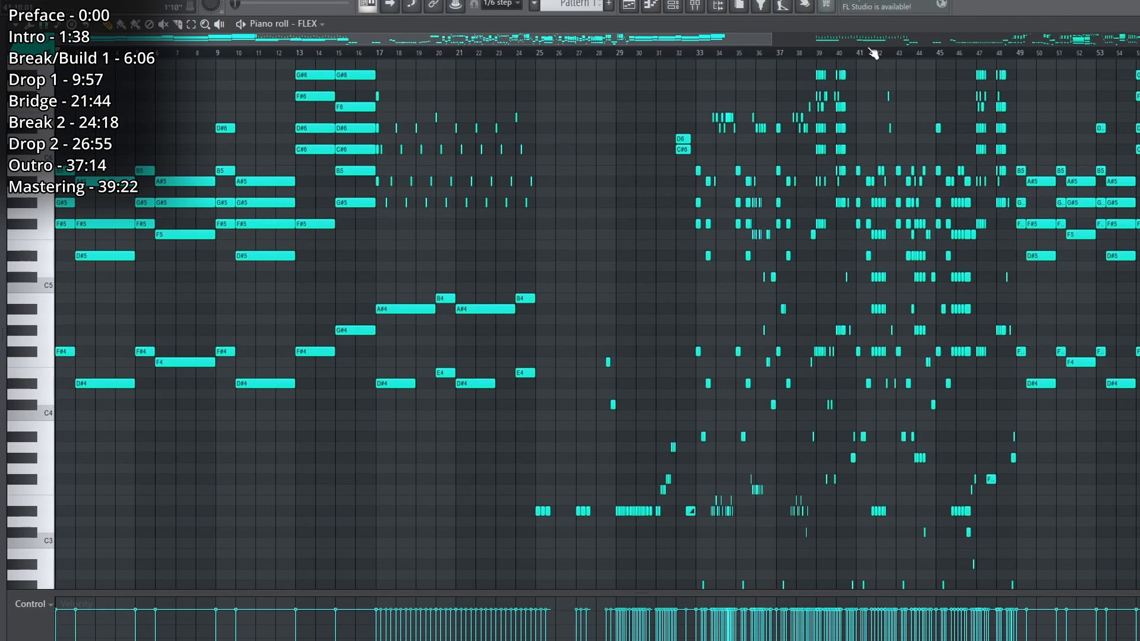
scroll(873, 53, "up", 3)
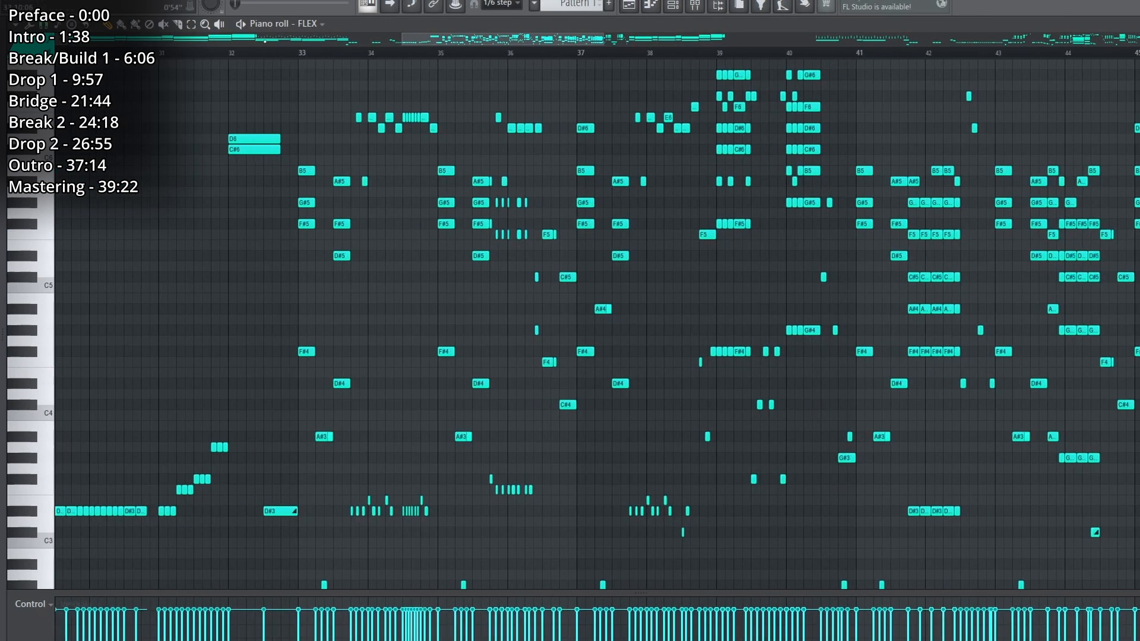
left_click_drag(273, 122, 715, 85)
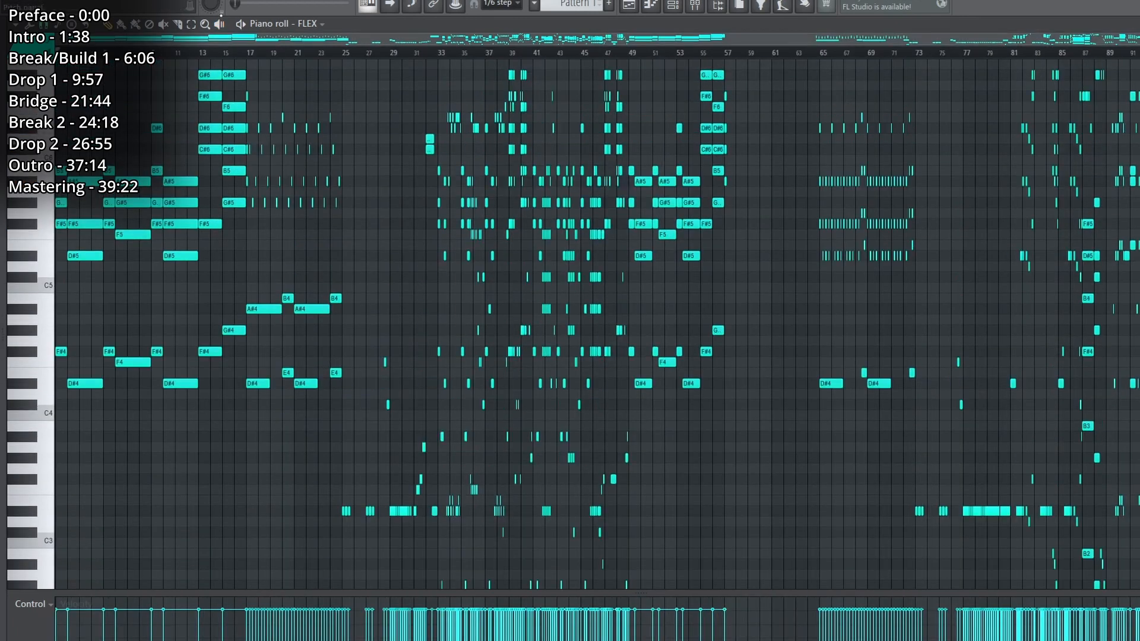
left_click_drag(184, 126, 74, 67)
key("space")
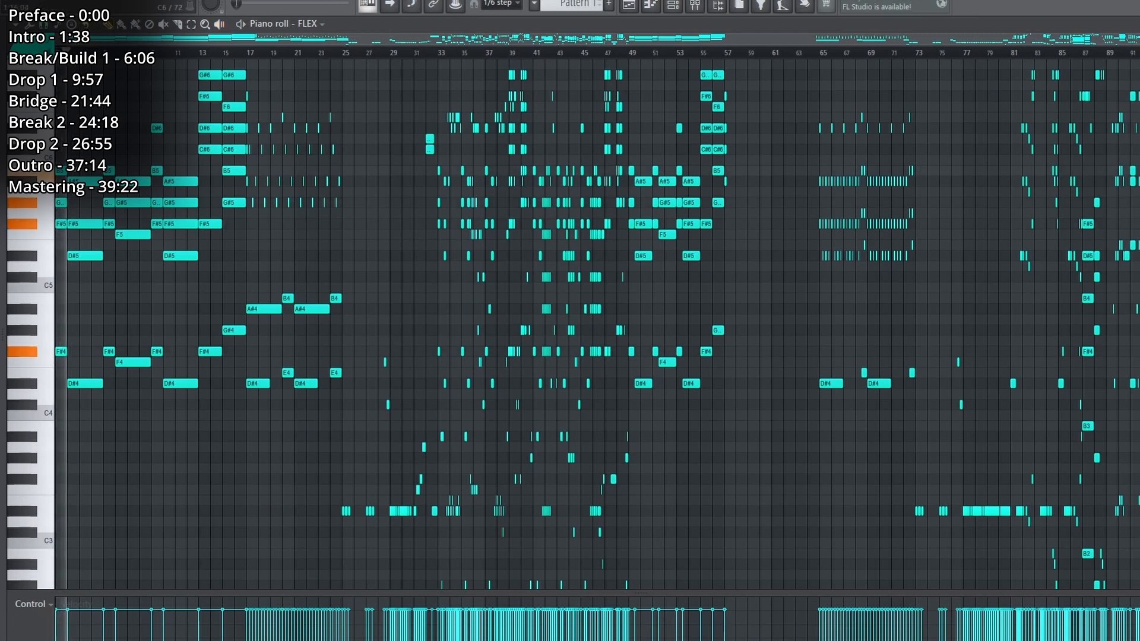
key("space")
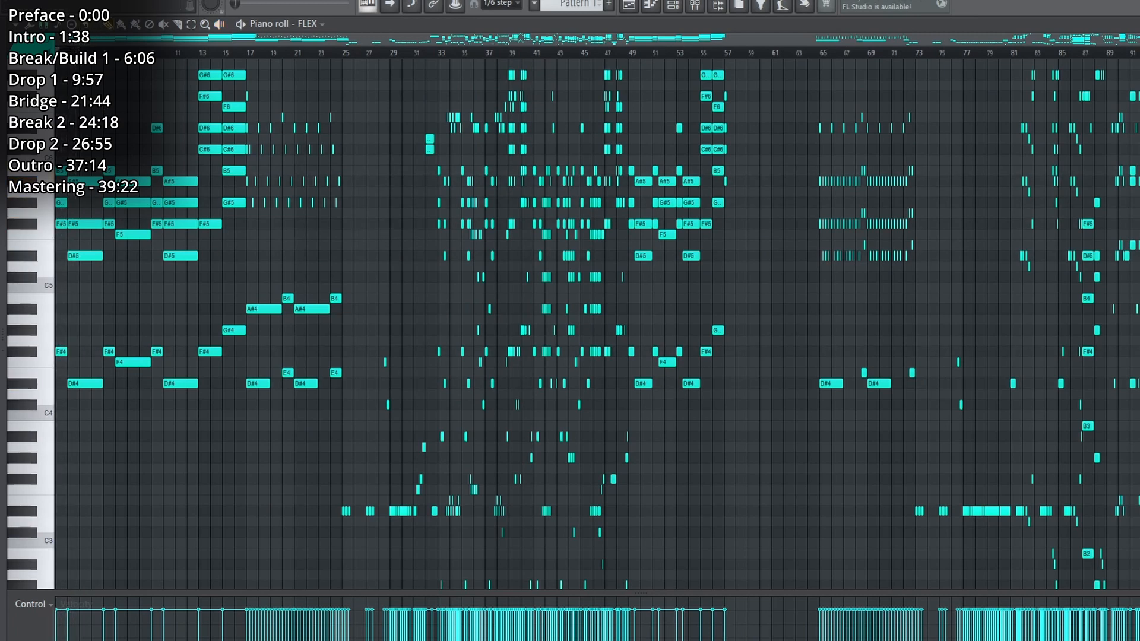
Open the song project and expand the Intro track group in the playlist.
key("ctrl+o")
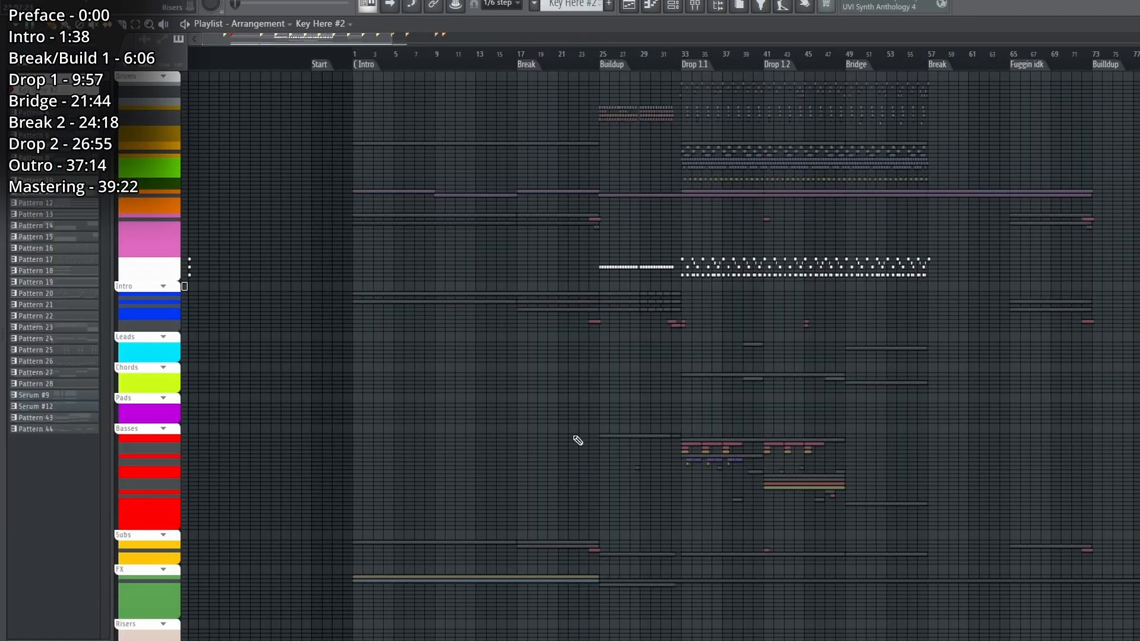
left_click(166, 289)
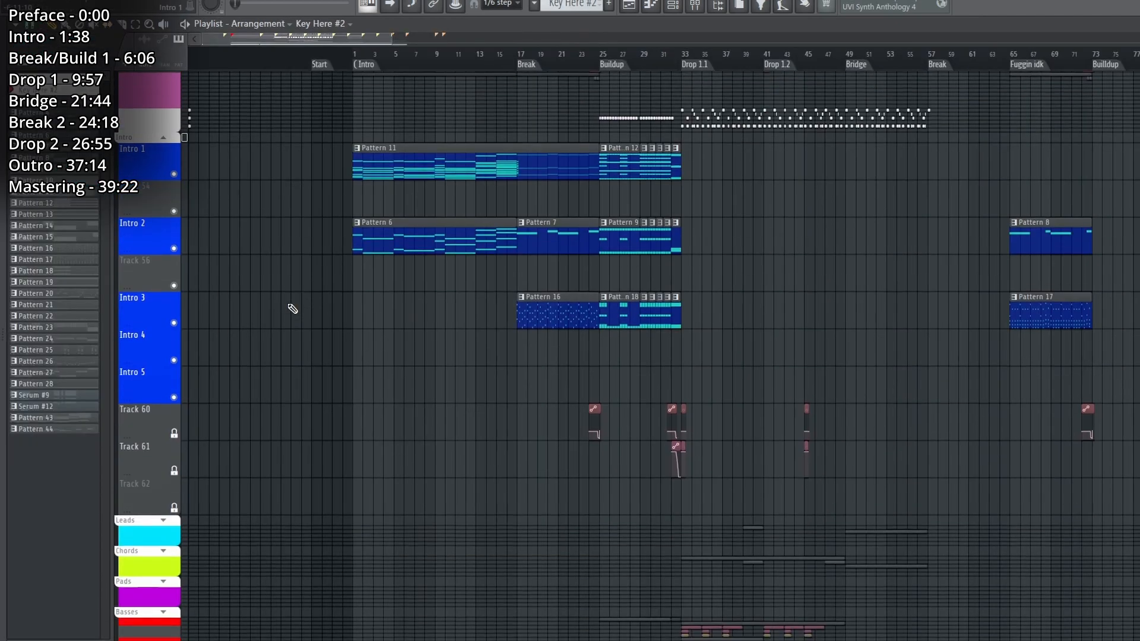
Play the Intro Reese clips in the Subs group from the Intro marker, removing the stray Key Here #2 clip above them.
scroll(155, 217, "down", 10)
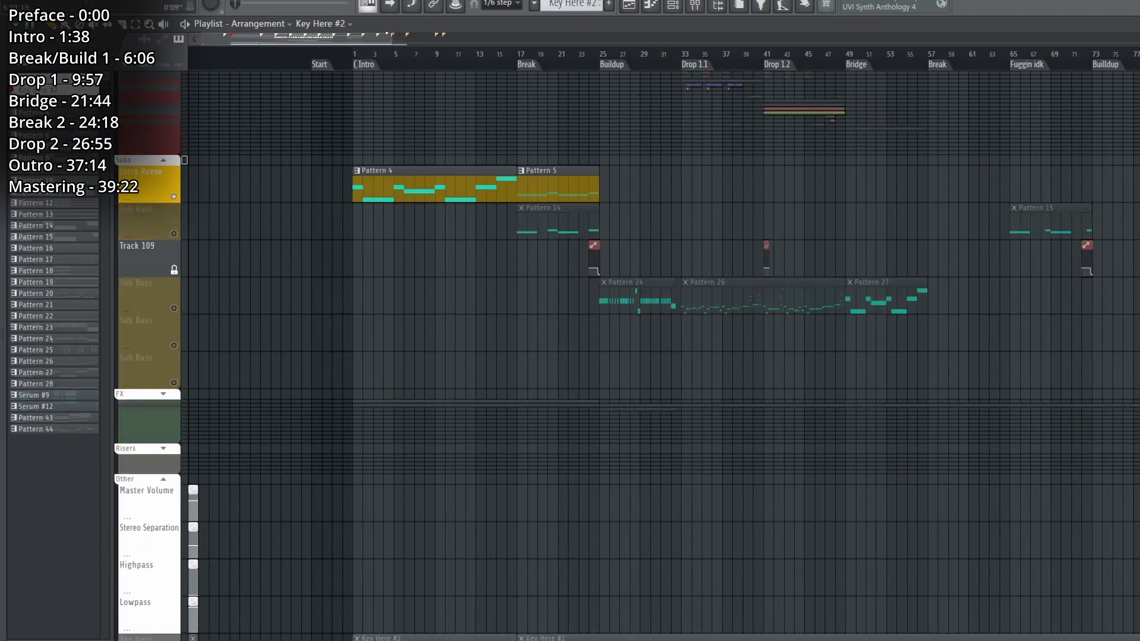
key("space")
scroll(456, 60, "up", 3)
left_click(460, 160)
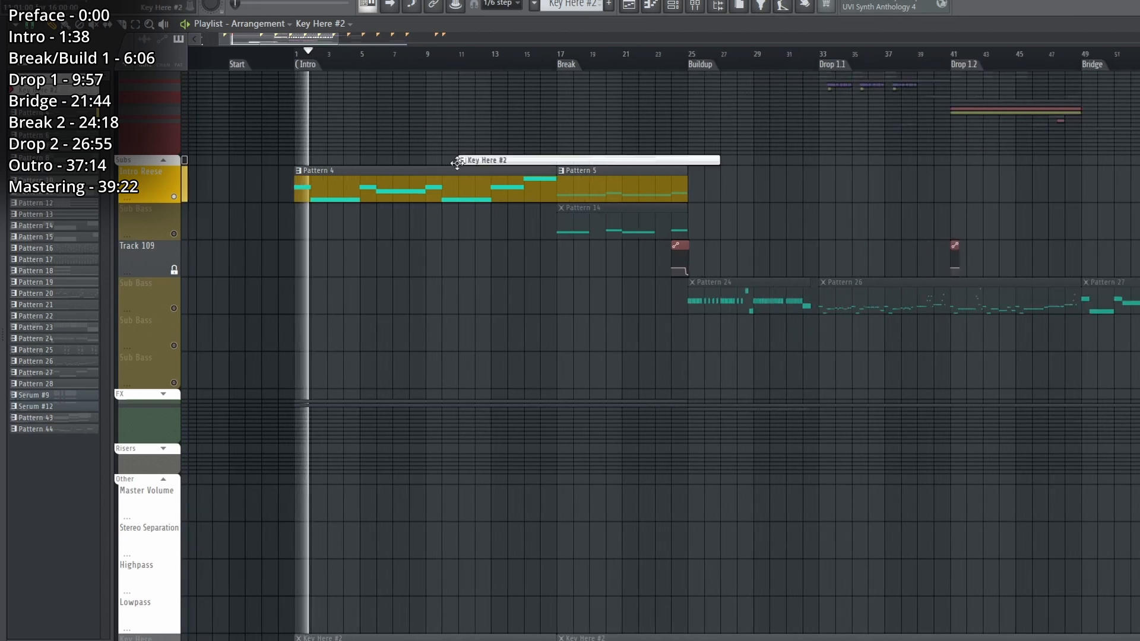
right_click(498, 163)
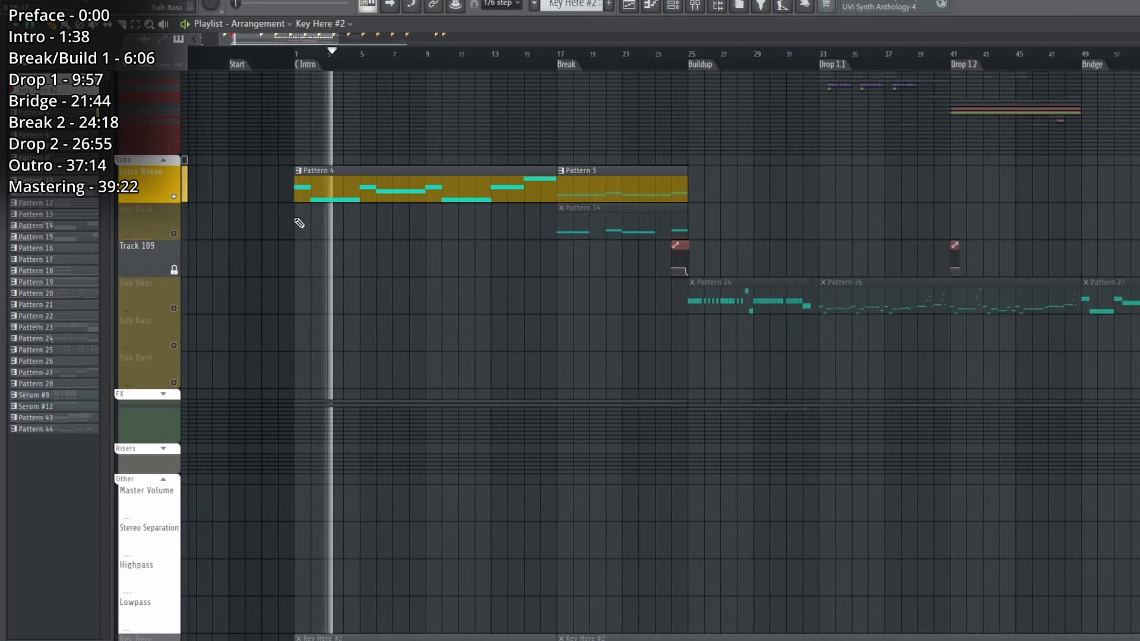
Open the Intro Reese Serum instrument from the Pattern 4 clip and view its render and resample options.
double_click(416, 183)
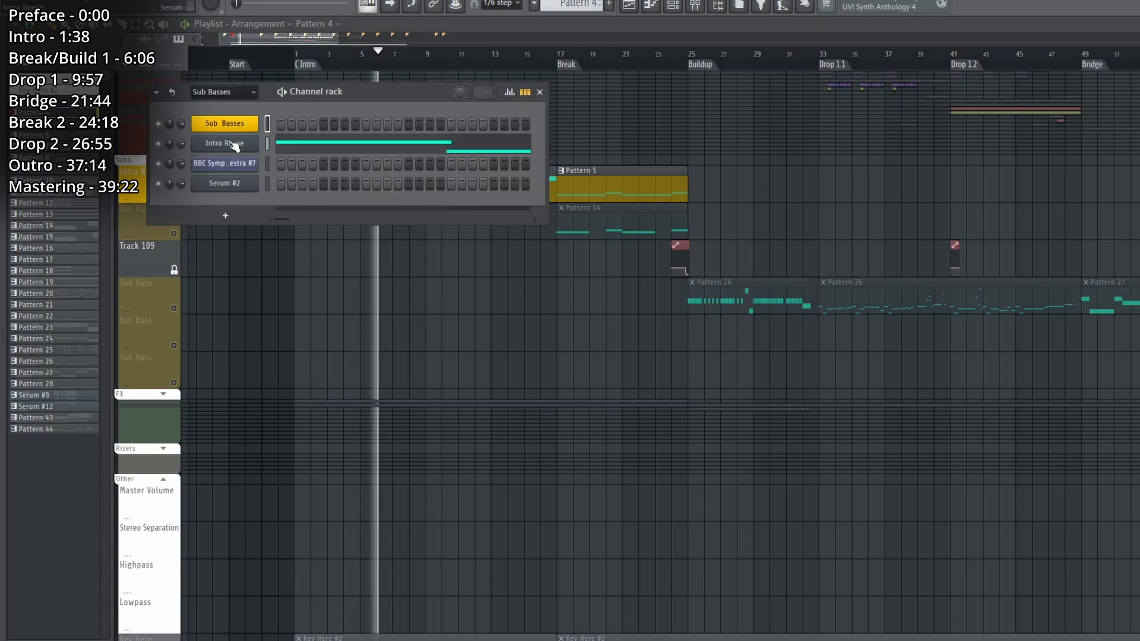
left_click(232, 144)
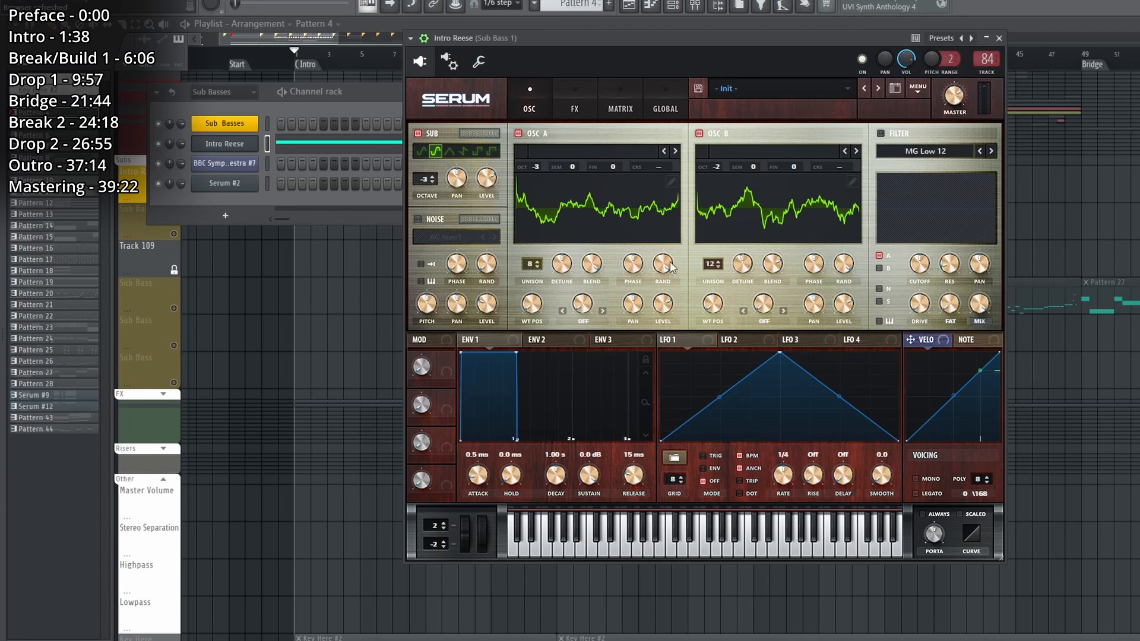
left_click(930, 90)
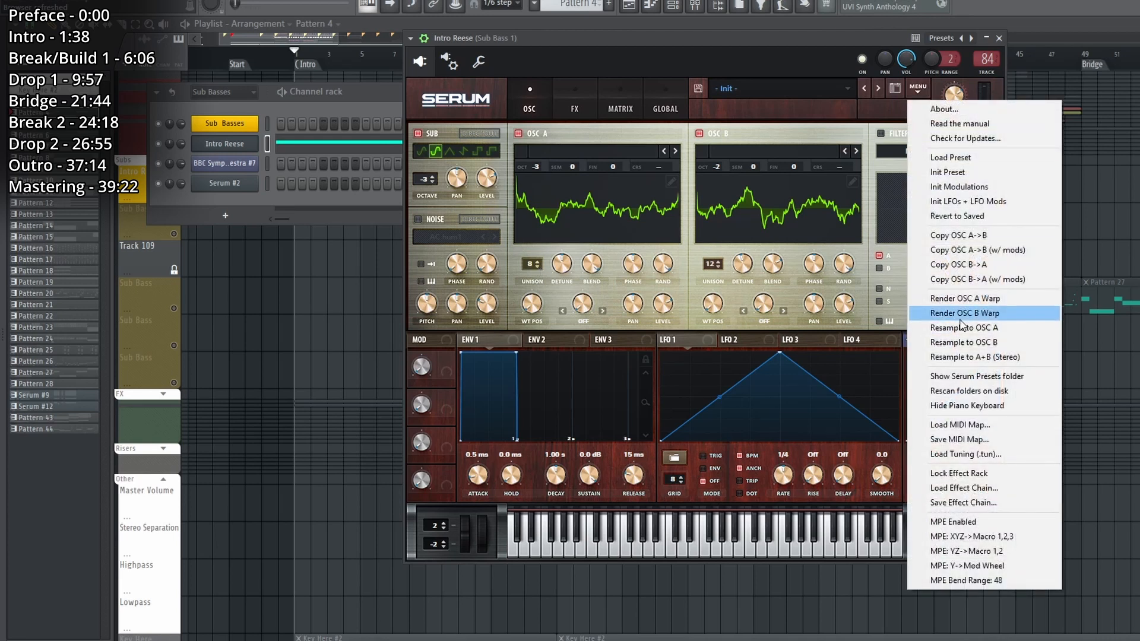
left_click(701, 212)
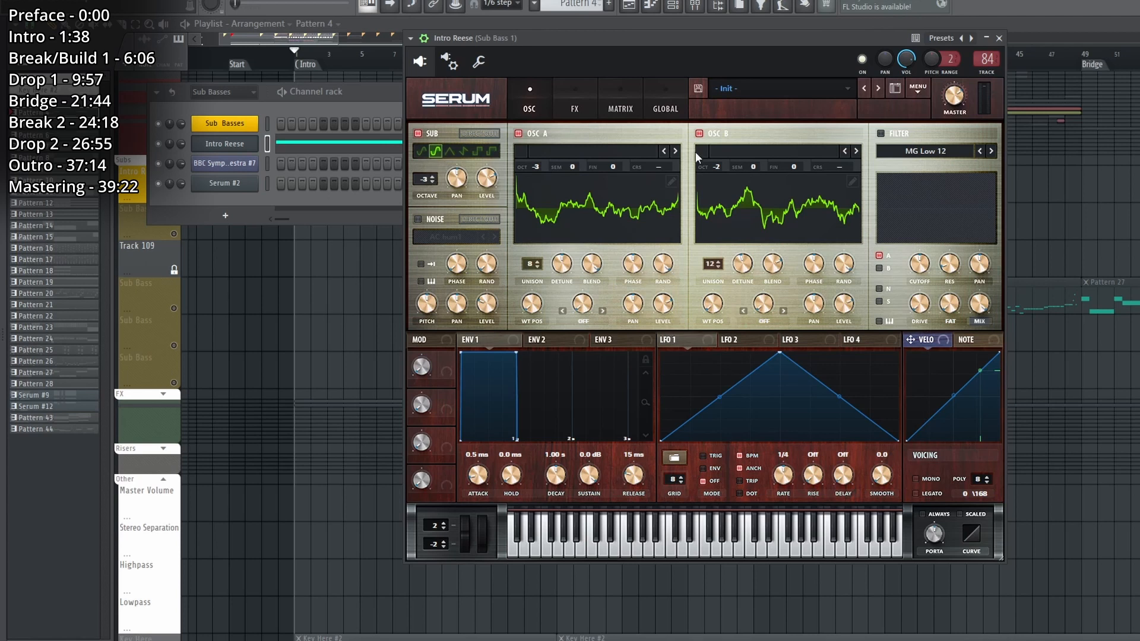
Inspect the wavetables of oscillators A and B in the table editor, closing each one again.
left_click(671, 181)
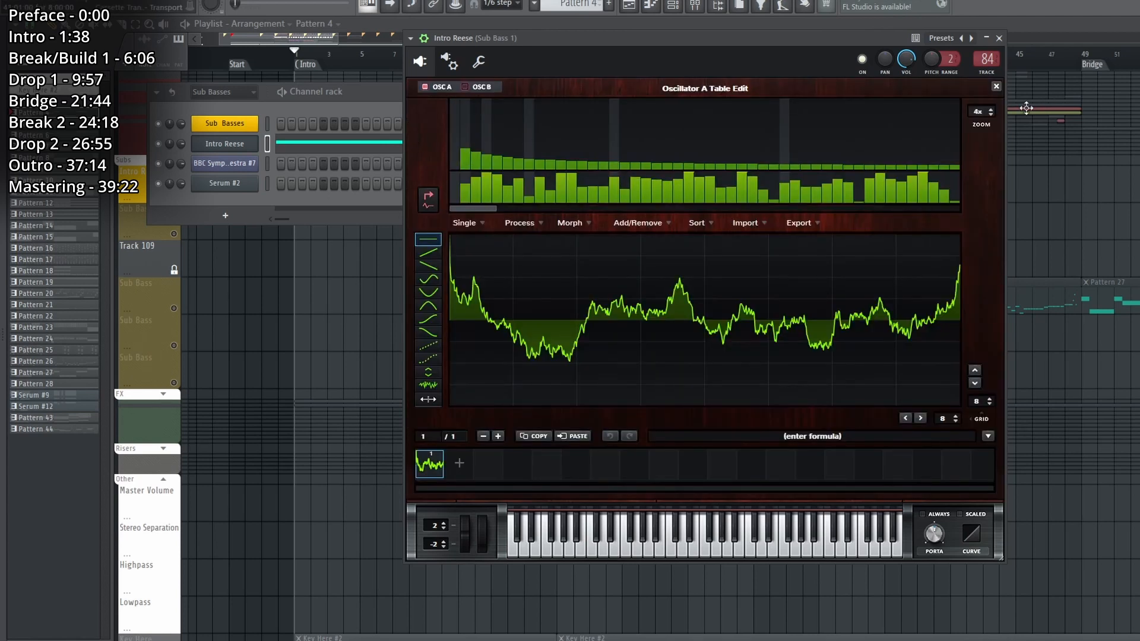
left_click(996, 87)
left_click(854, 183)
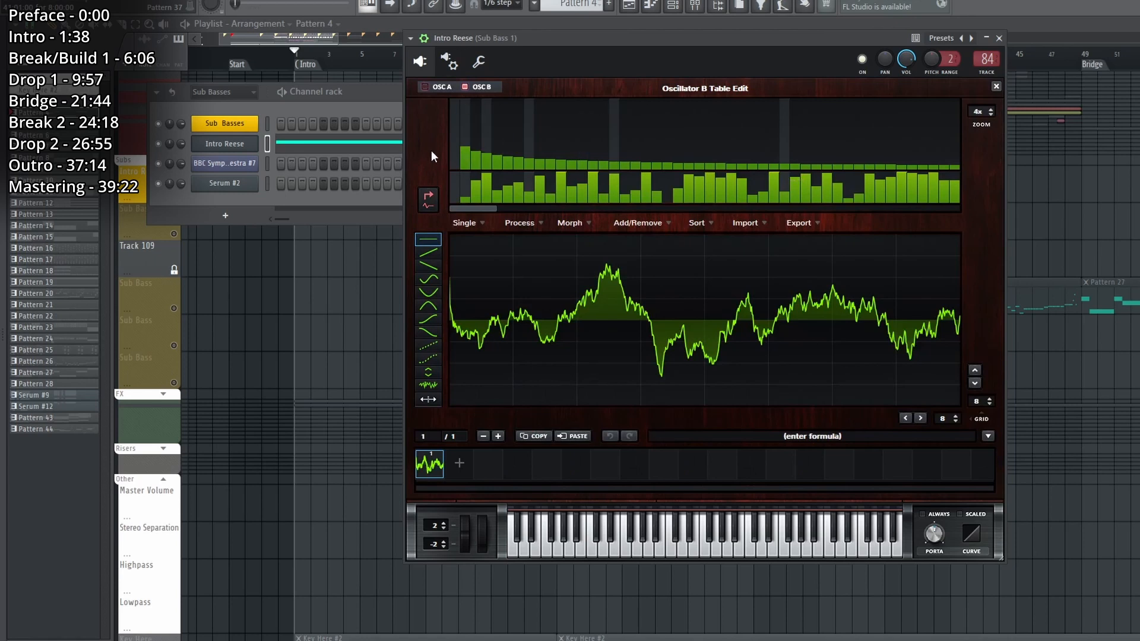
left_click(997, 87)
Review the Intro Reese's Serum effects and the side/stereo EQ in its mixer track's Patcher, and close all these windows.
left_click(579, 97)
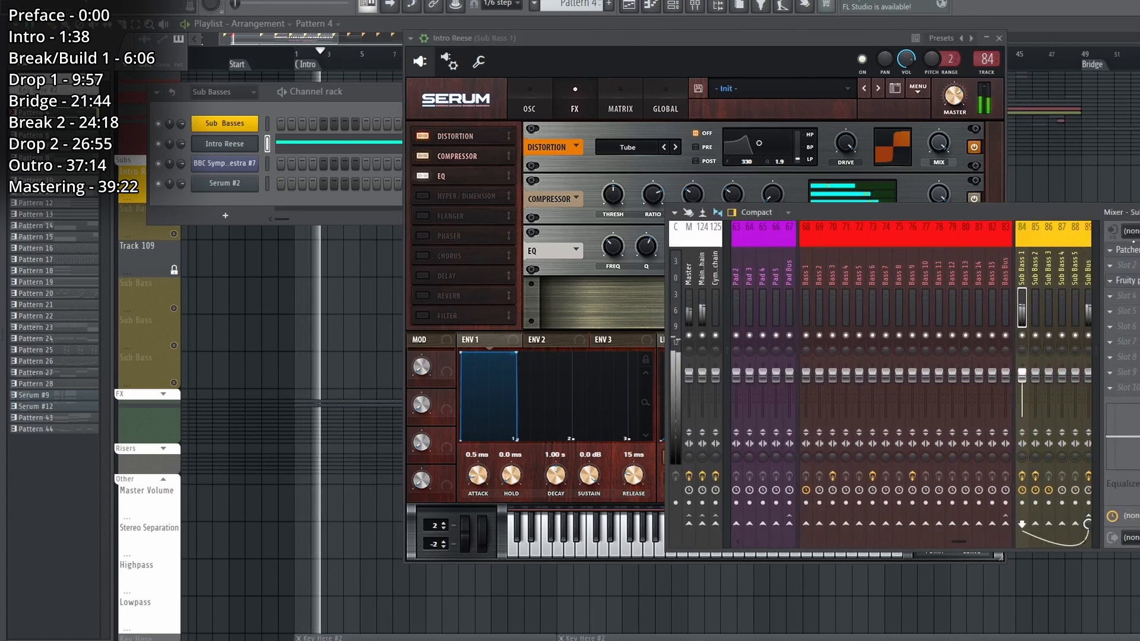
left_click(1126, 250)
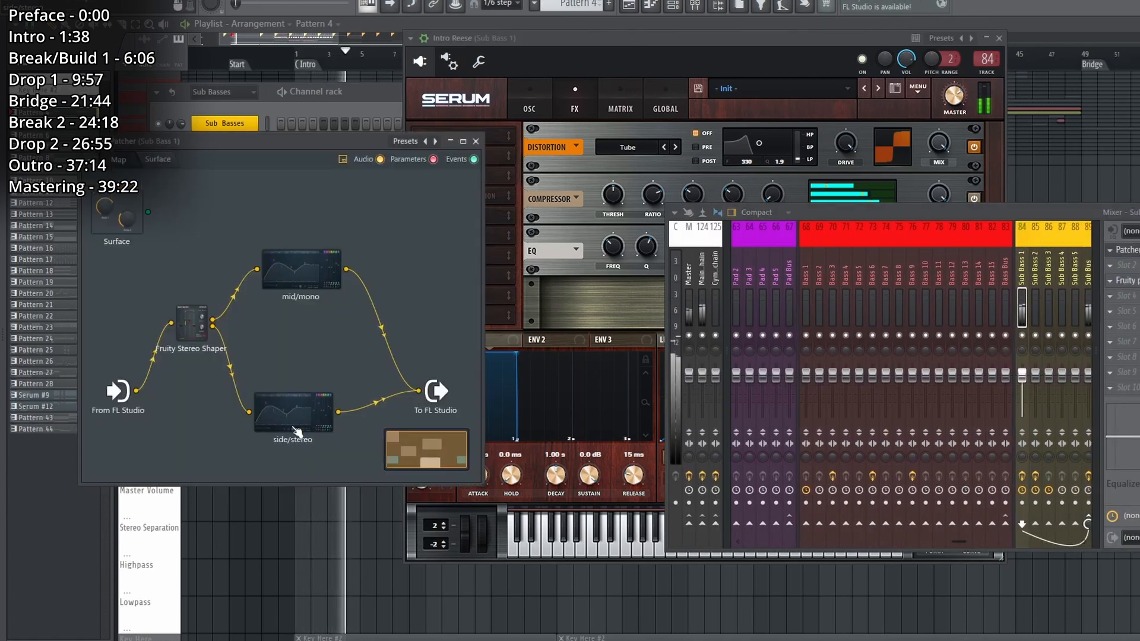
double_click(297, 423)
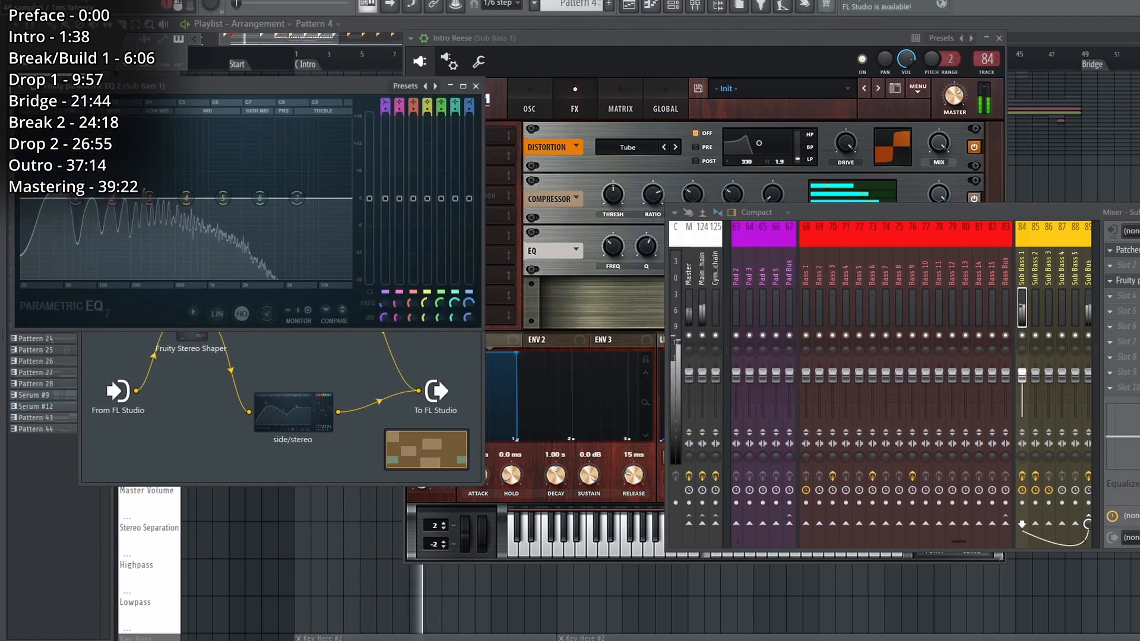
key("Escape")
key("Escape")
In the soloed Intro 2 group, open the Horns Patcher and view its BBC Symphony Orchestra Horns a4 instrument, closing the instrument window again.
key("Escape")
key("Escape")
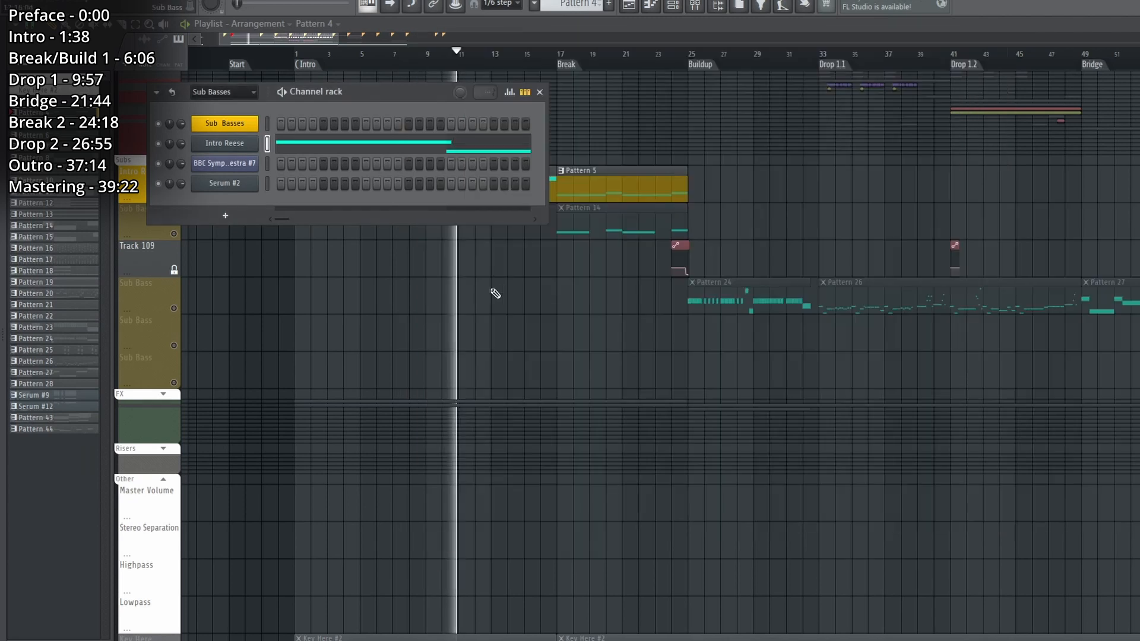
key("Escape")
scroll(442, 291, "up", 3)
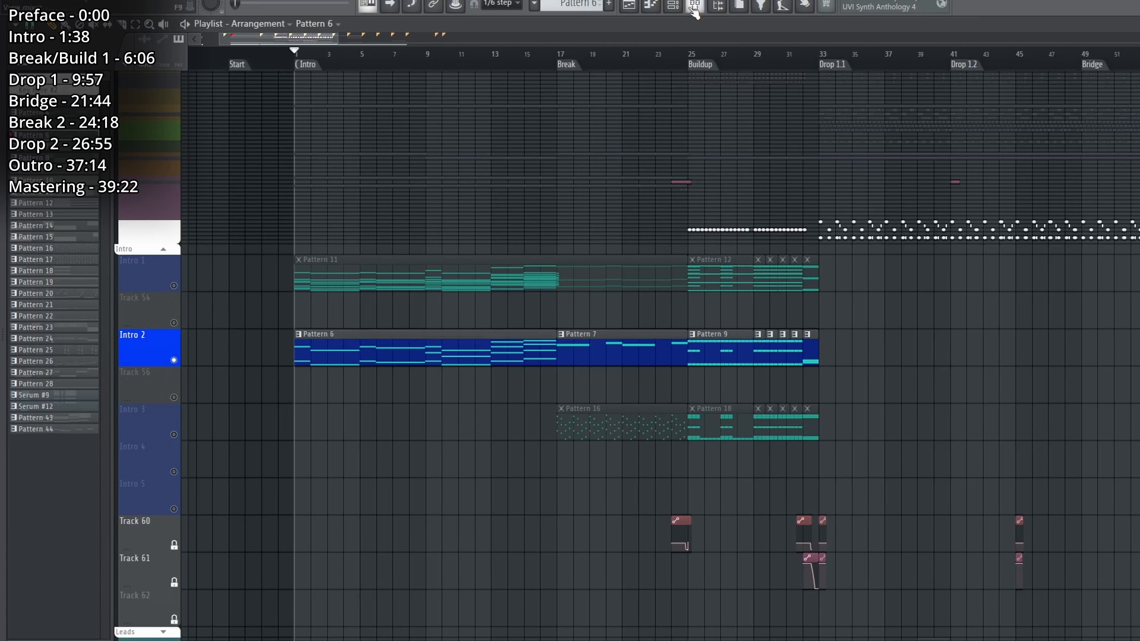
left_click(677, 6)
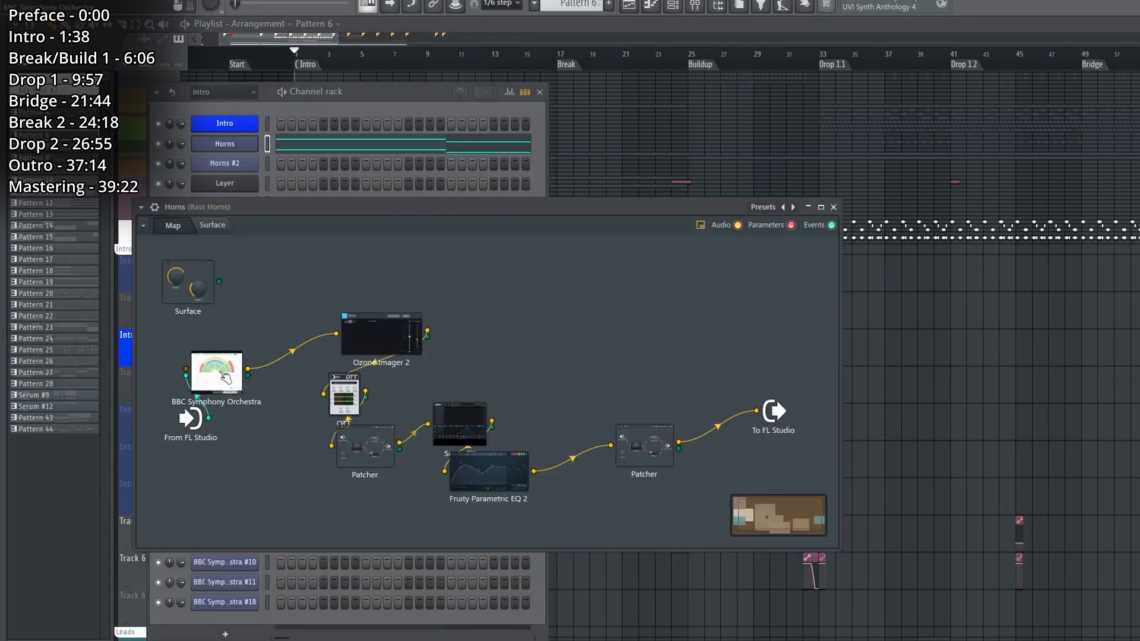
double_click(217, 375)
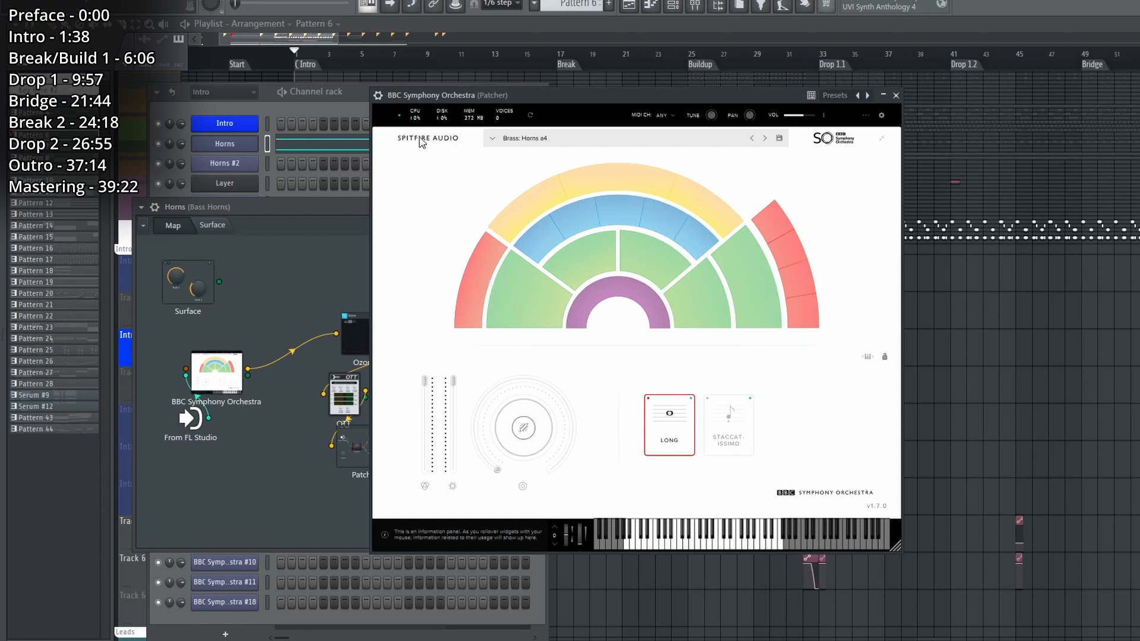
mouse_move(475, 287)
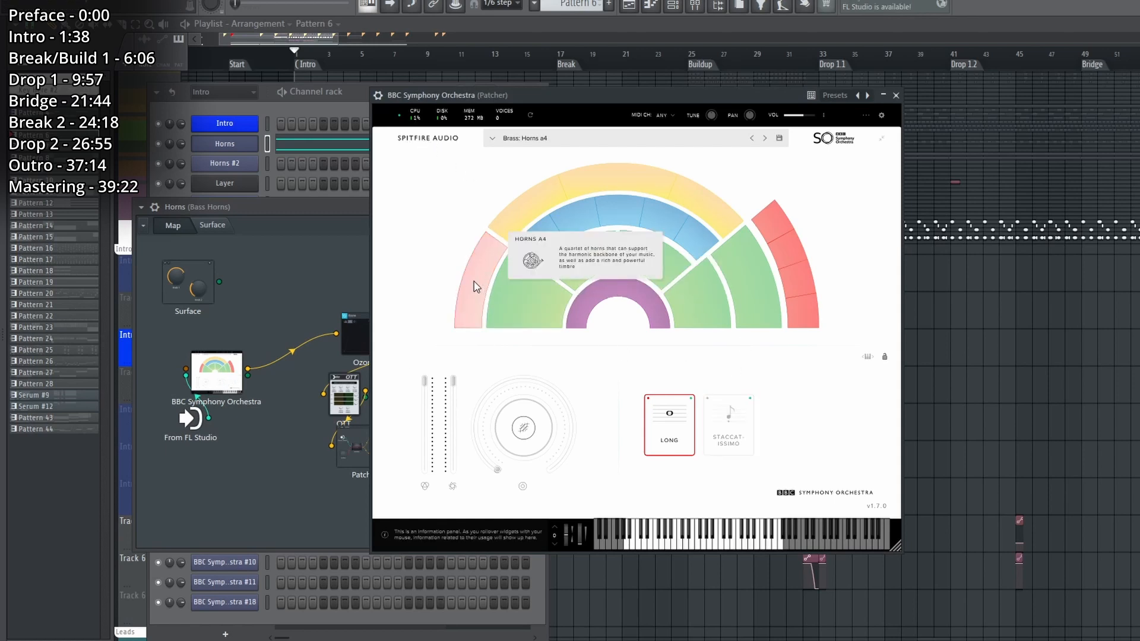
key("Escape")
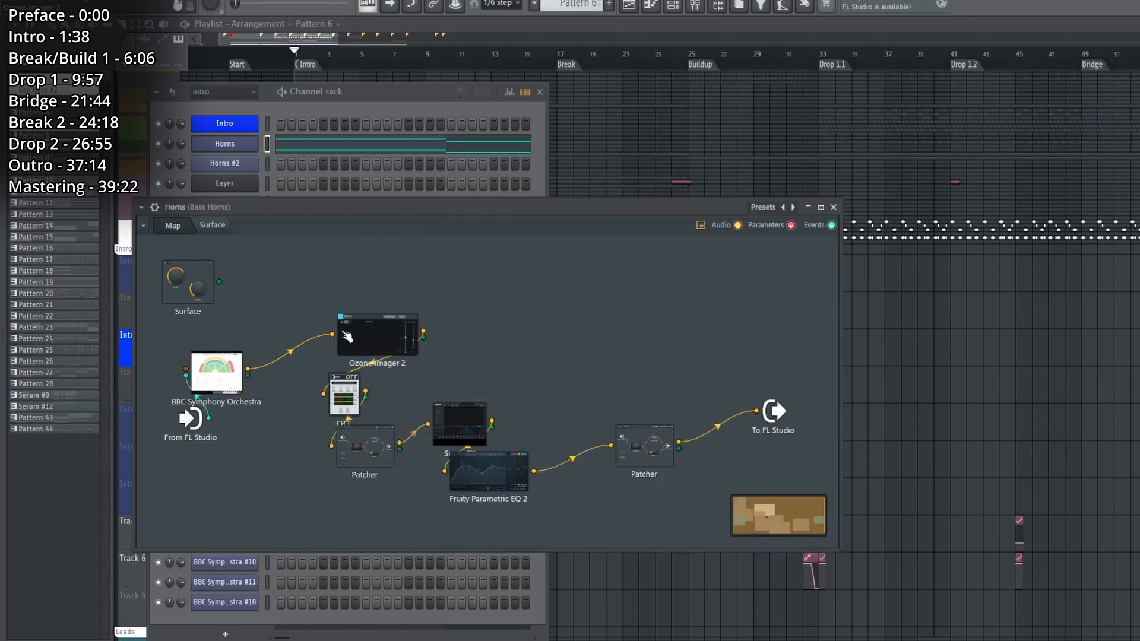
Inspect the Horns chain's Ozone Imager 2, OTT, first nested Patcher and SerumFX one after another, closing each window.
double_click(376, 335)
left_click(871, 196)
double_click(344, 394)
left_click(730, 184)
double_click(364, 447)
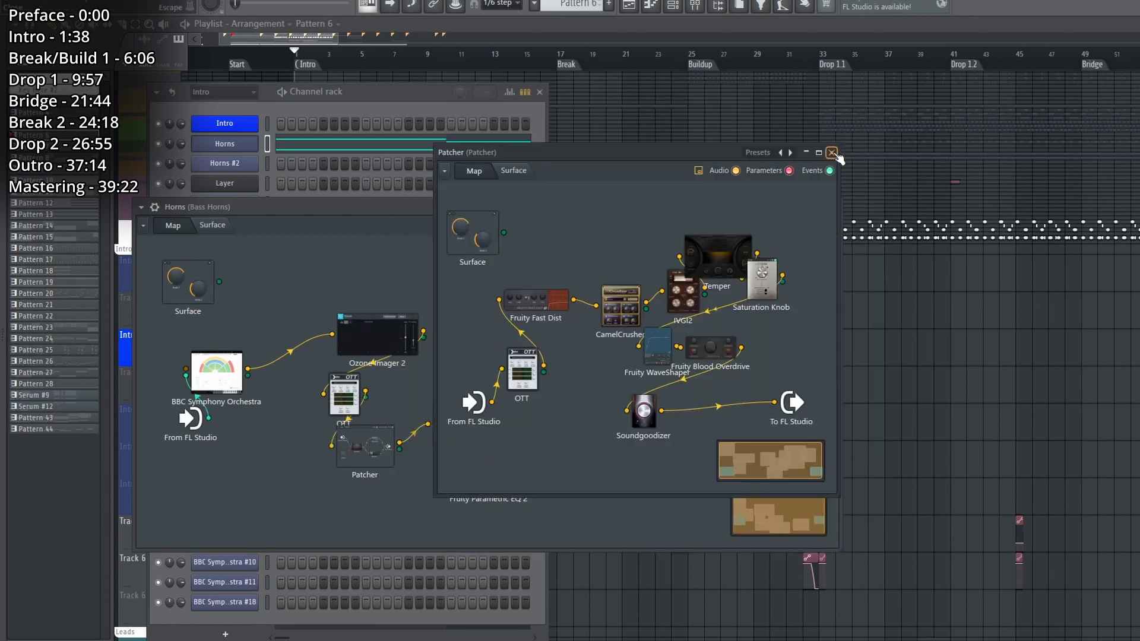
left_click(832, 153)
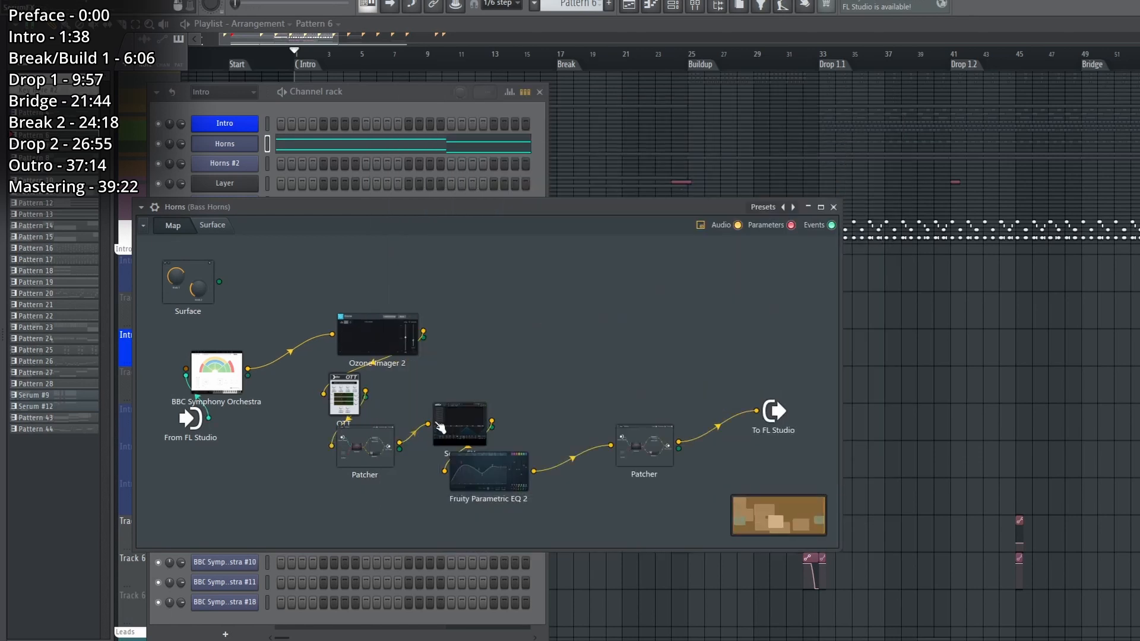
double_click(454, 427)
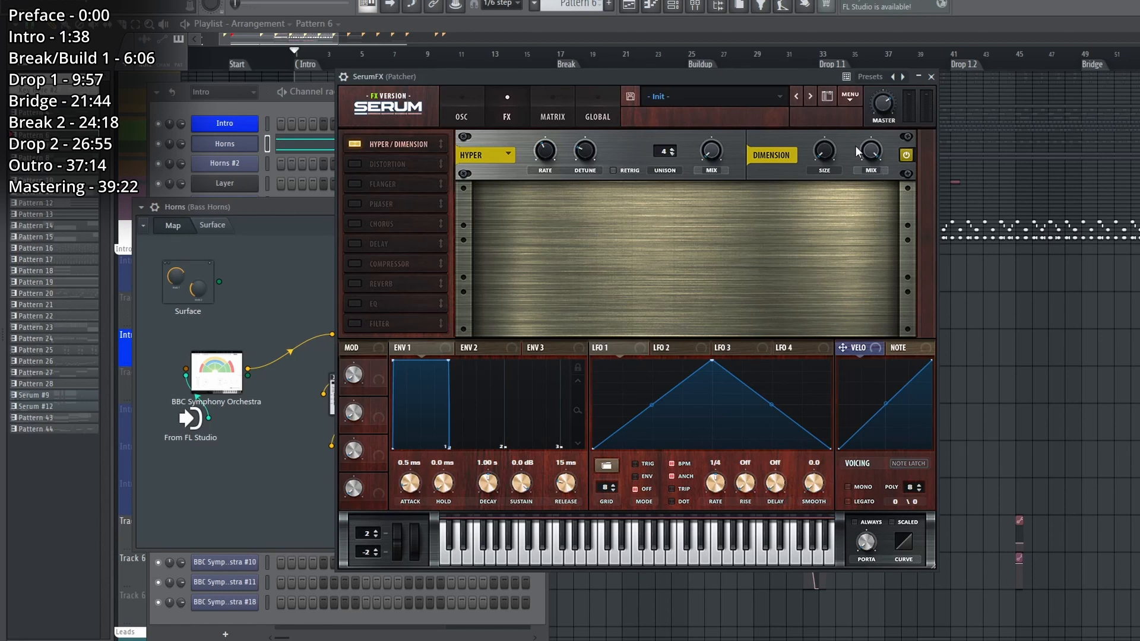
left_click(938, 77)
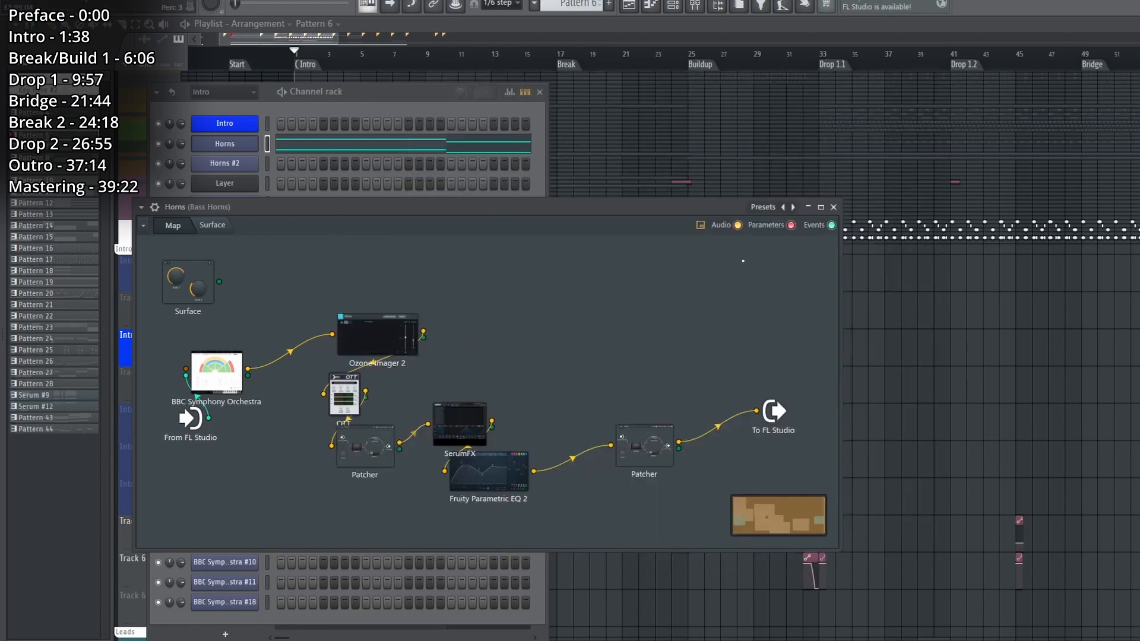
Review the Horns chain's Fruity Parametric EQ 2 and the side/stereo EQ in its last nested Patcher, and close all Horns windows.
double_click(512, 486)
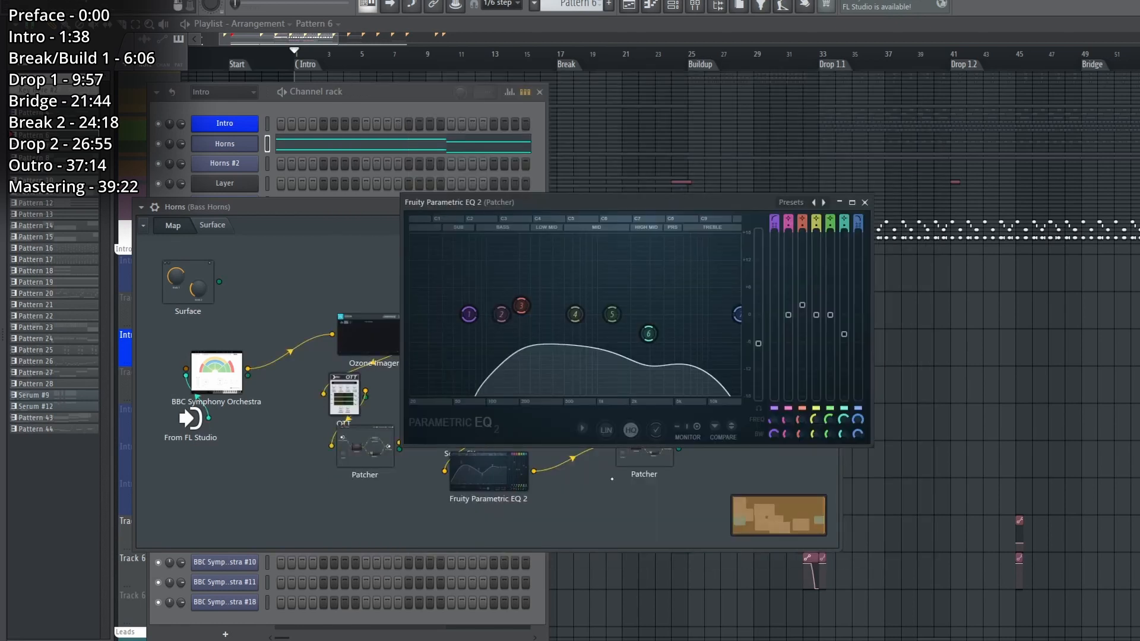
left_click(865, 203)
double_click(645, 456)
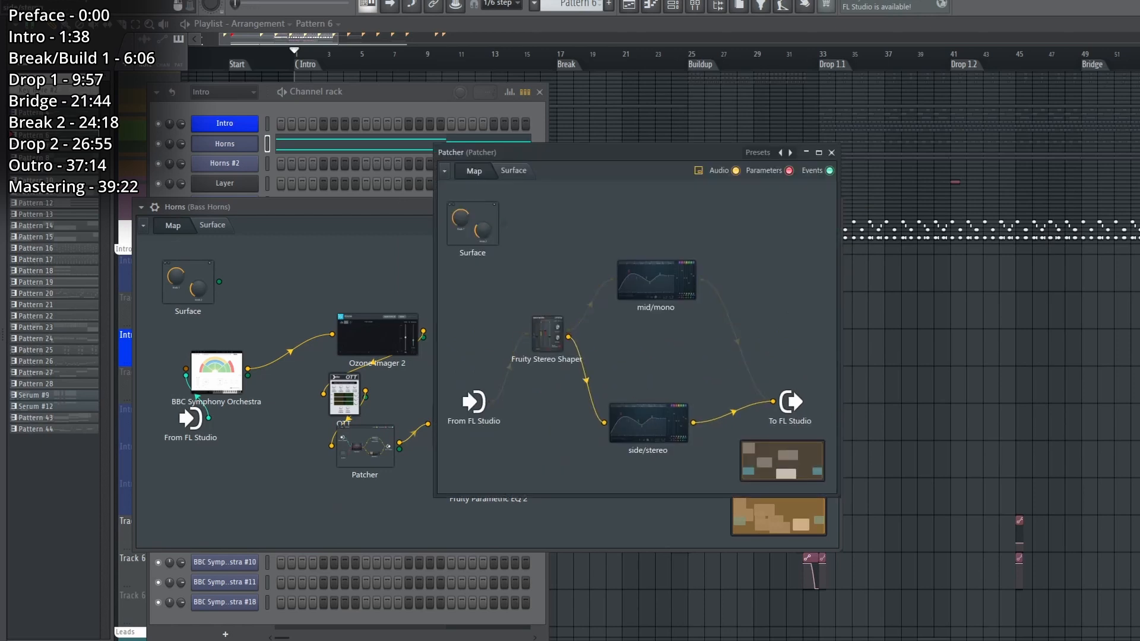
double_click(648, 423)
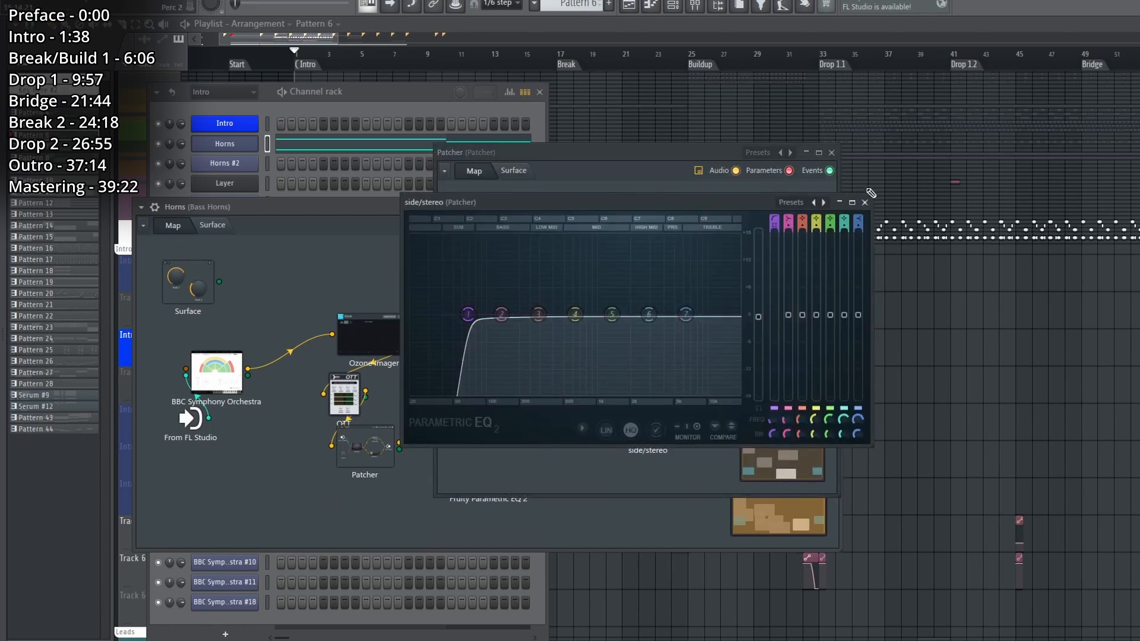
left_click(865, 204)
left_click(832, 153)
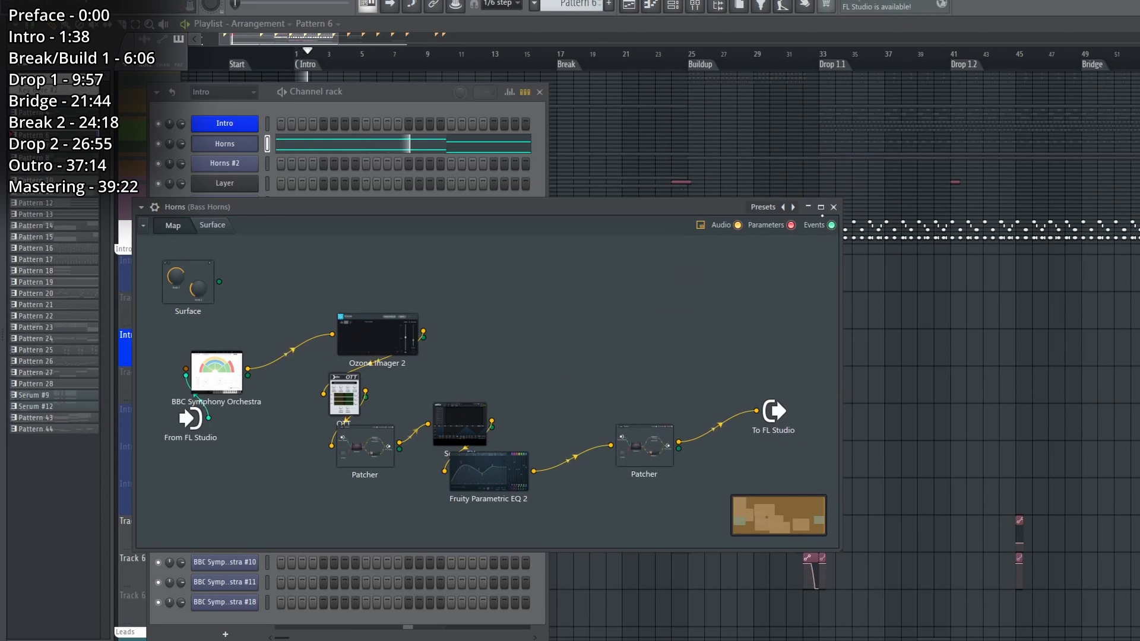
left_click(834, 207)
Open the Horns piano roll of Pattern 6, follow its upper melody line and audition the chords through to the final one.
key("F7")
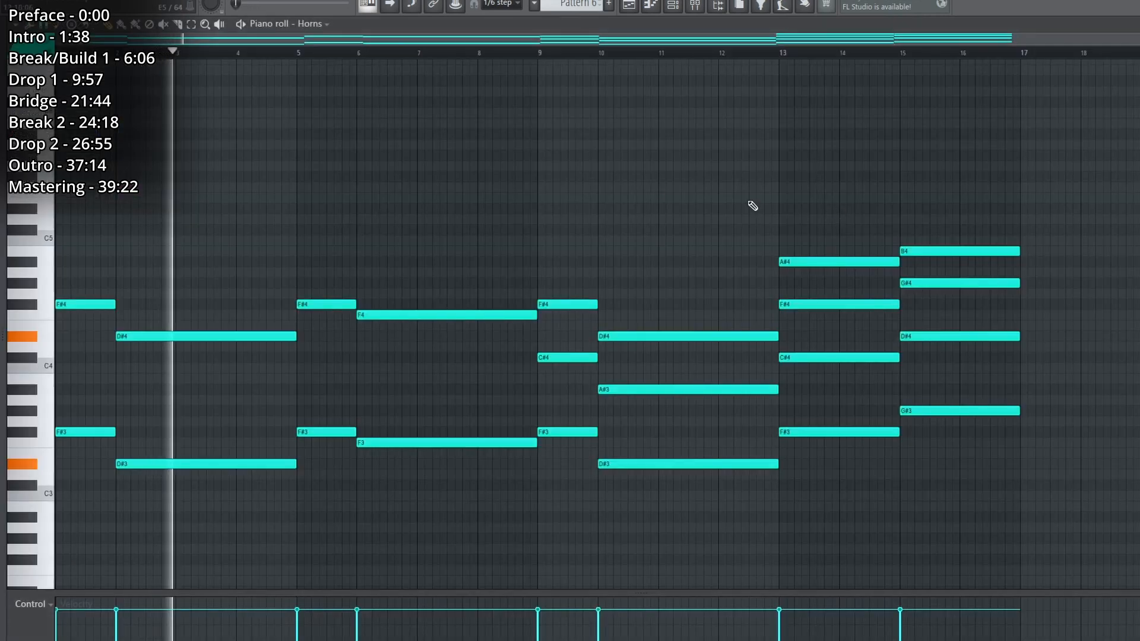
left_click_drag(92, 244, 838, 241)
left_click_drag(988, 248, 989, 248)
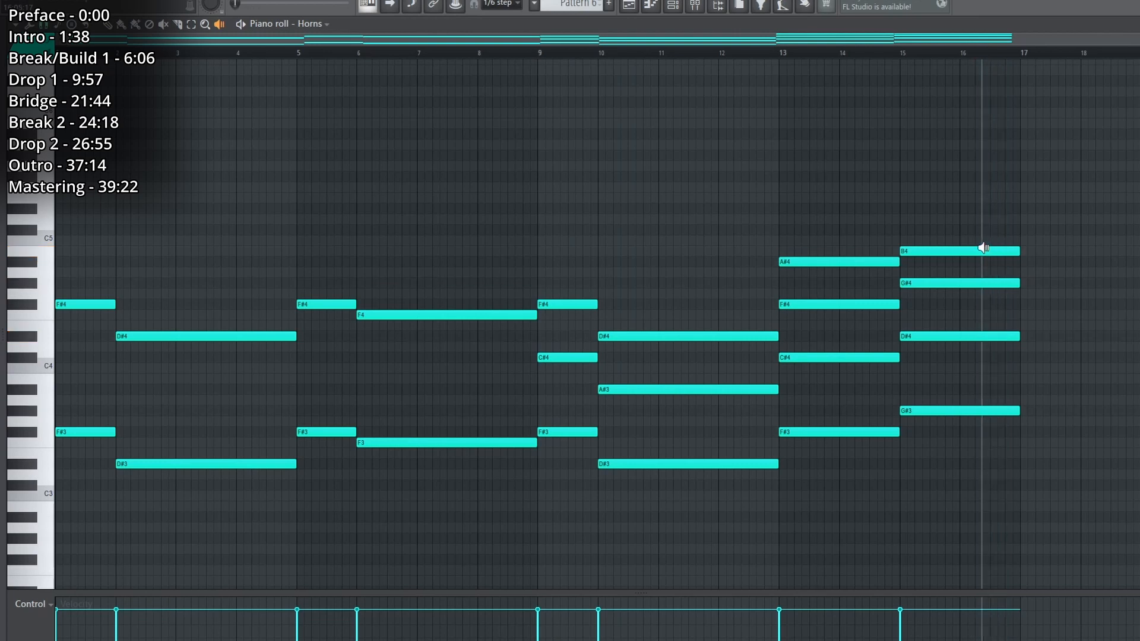
left_click(96, 308)
left_click(200, 309)
left_click(364, 287)
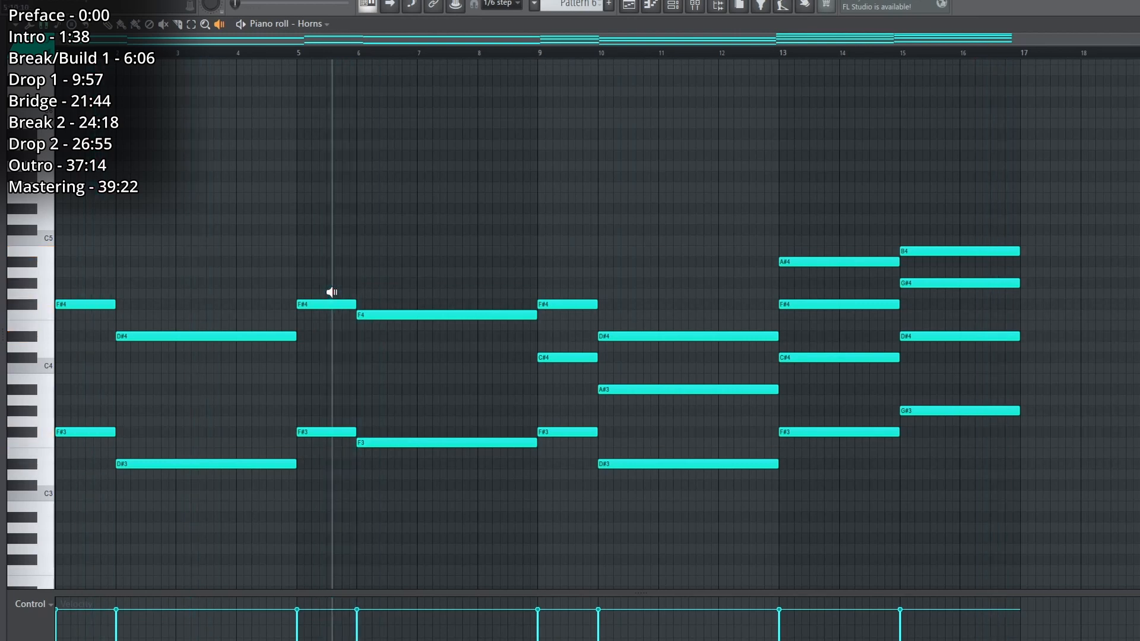
left_click(364, 293)
left_click_drag(117, 455, 572, 389)
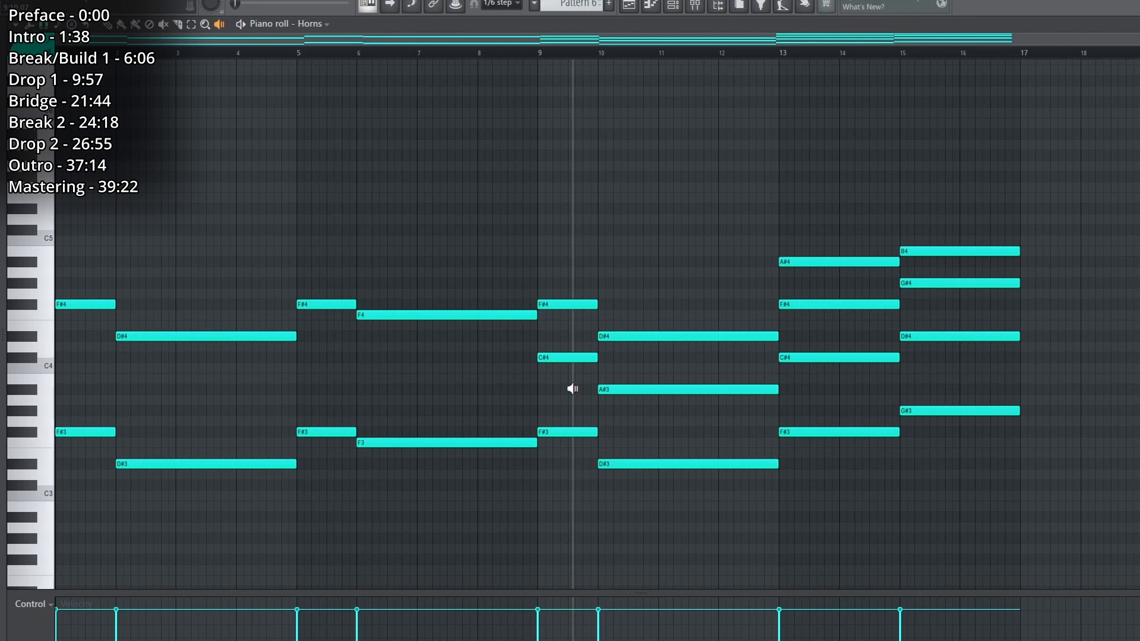
left_click(573, 389)
left_click(661, 385)
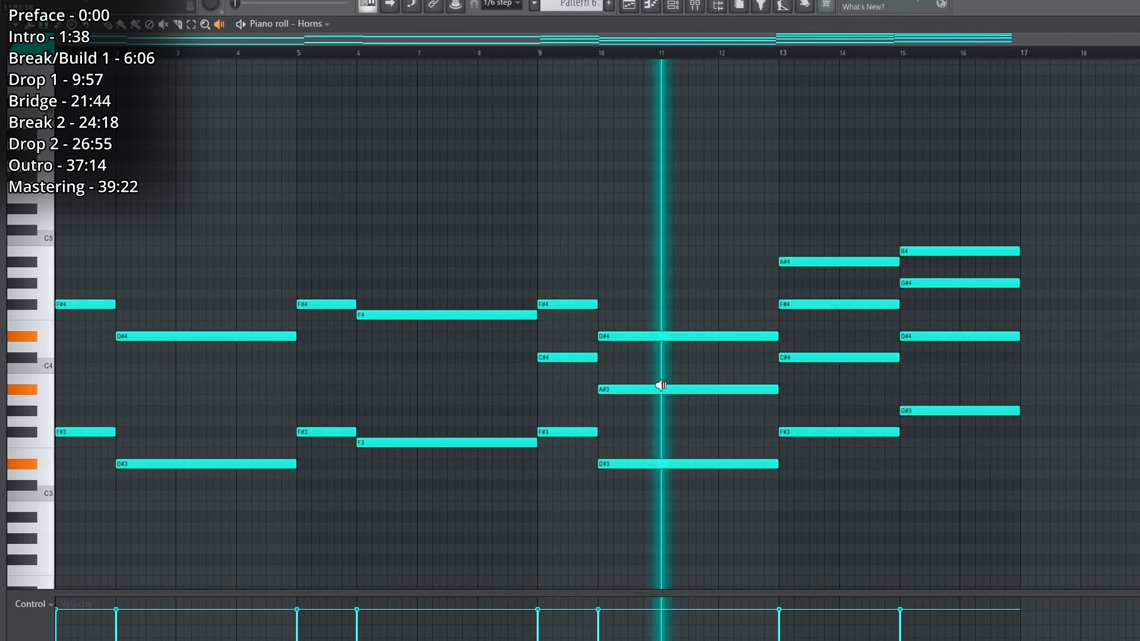
left_click(848, 319)
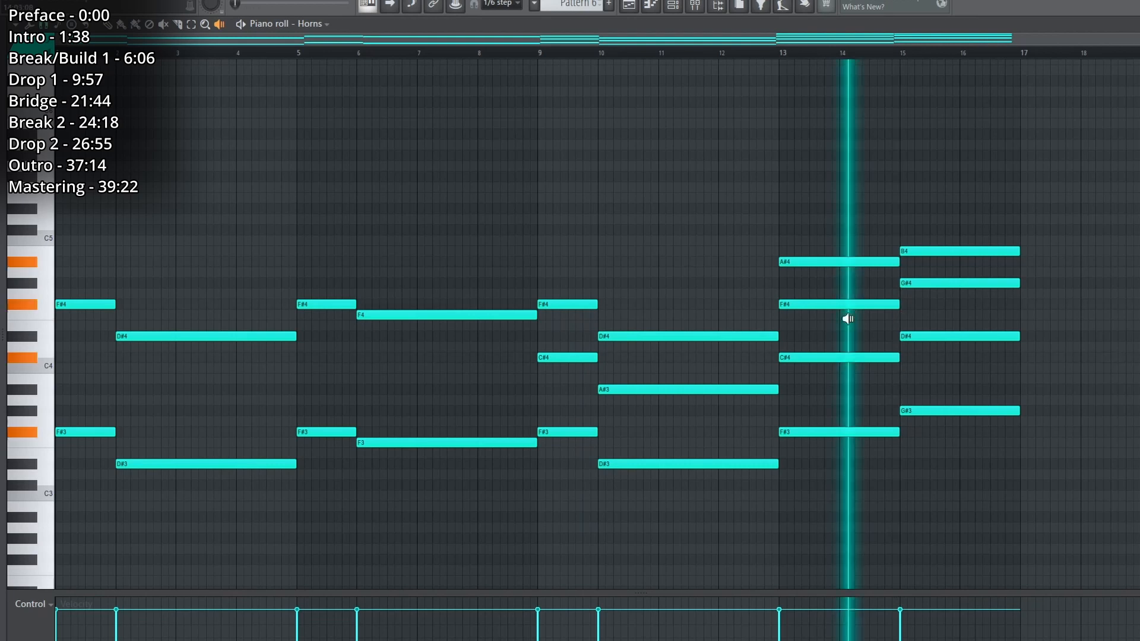
left_click(991, 320)
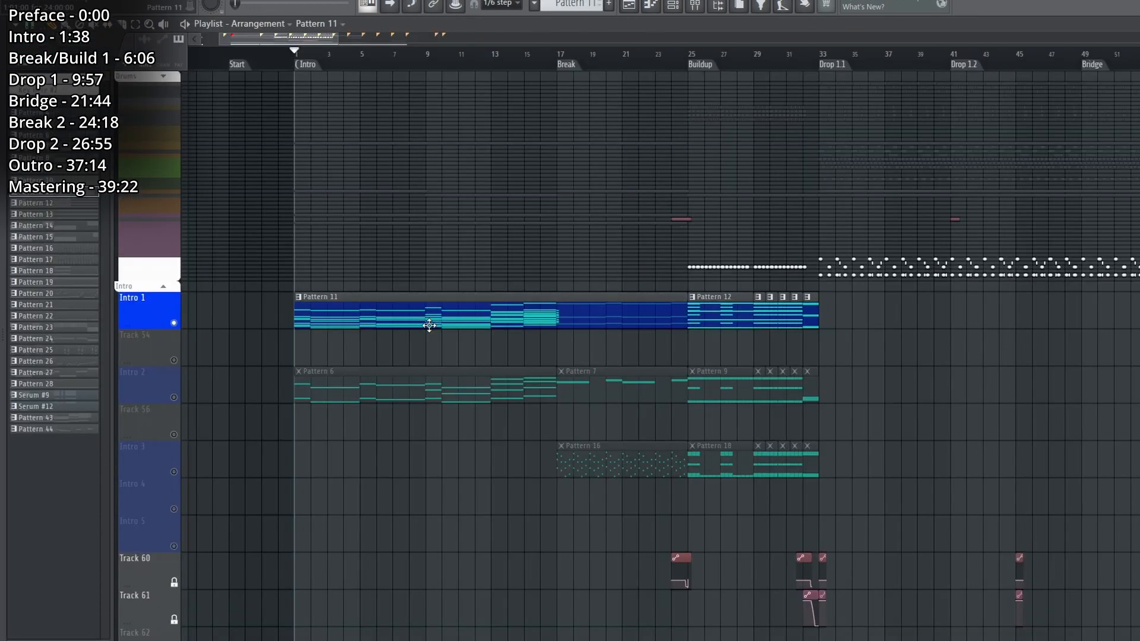
For Pattern 11, show the Intro channels and the mixer, and inspect the Fruity Parametric EQ 2 on the Intro Orchestra track, closing it again.
left_click(681, 12)
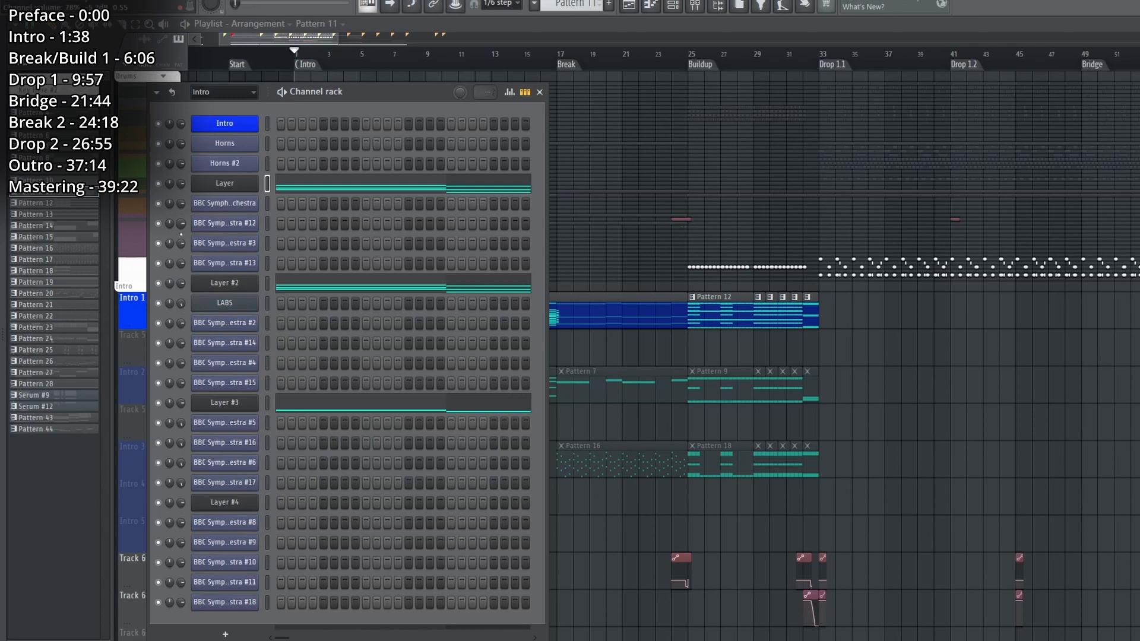
left_click(704, 6)
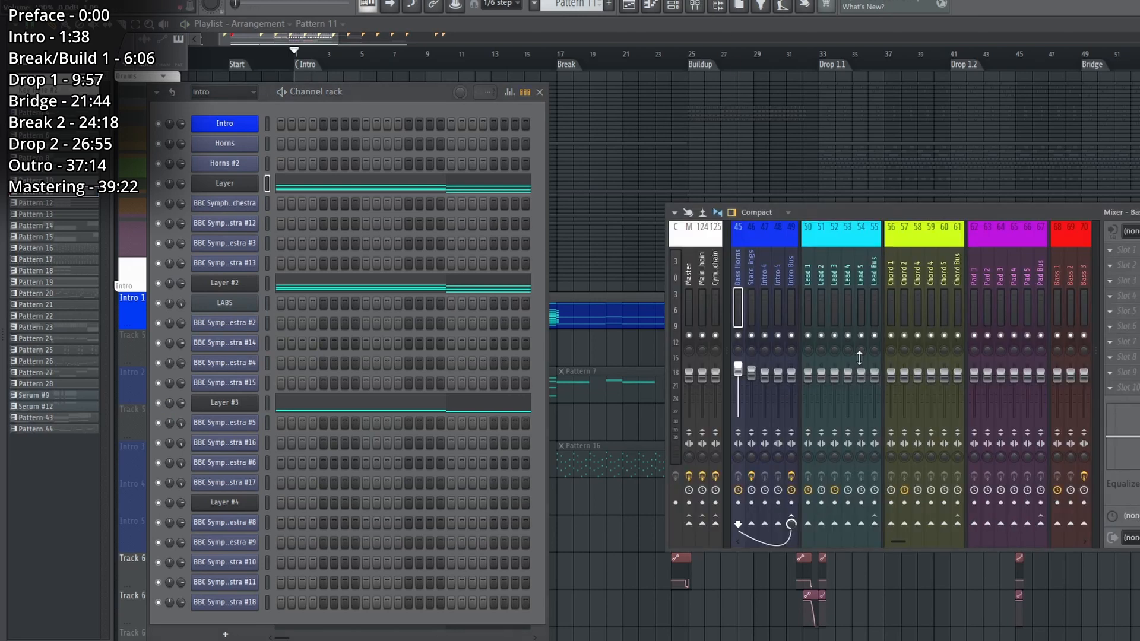
scroll(813, 543, "up", 6)
left_click(969, 404)
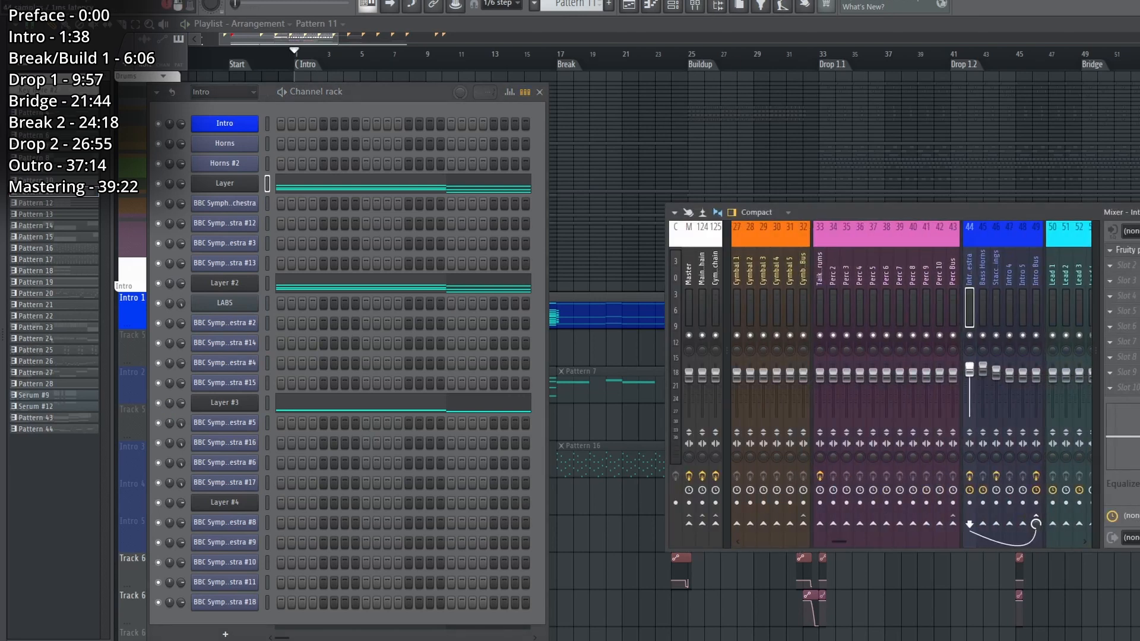
left_click(1125, 250)
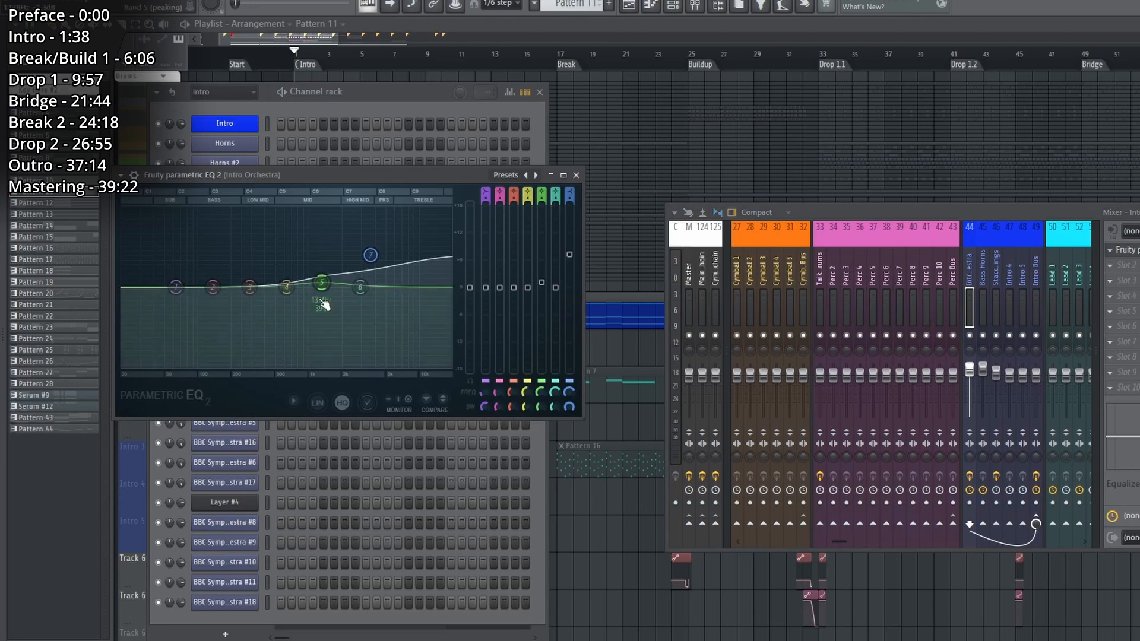
left_click(1131, 250)
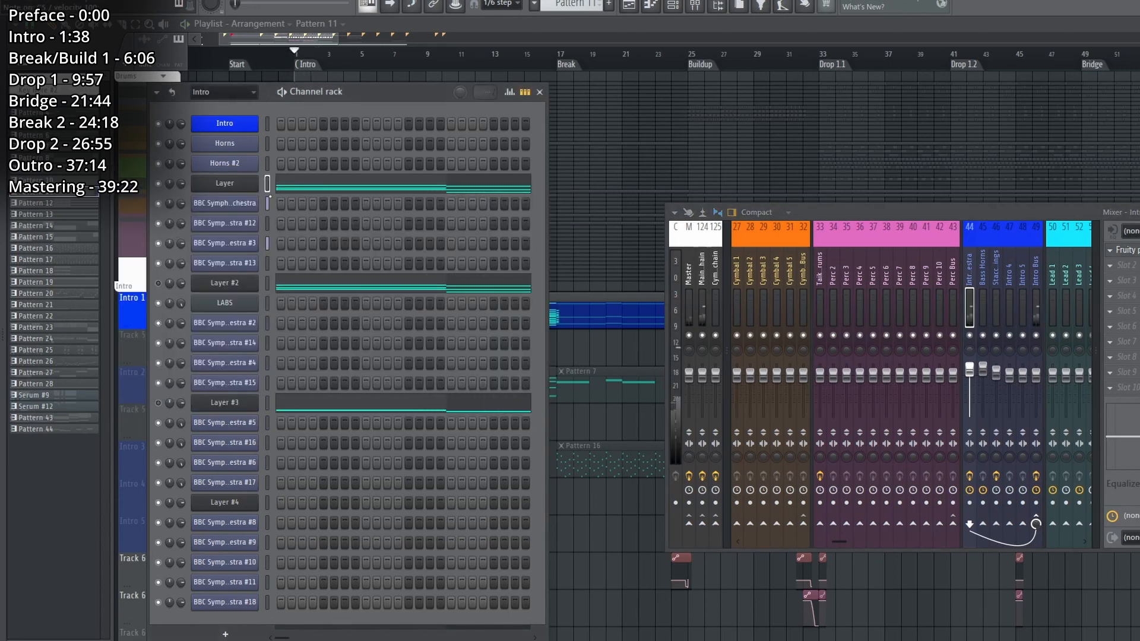
View the first Layer's BBC Symphony Orchestra Violas instrument, and audition the Layer's chords across its piano roll.
left_click(239, 206)
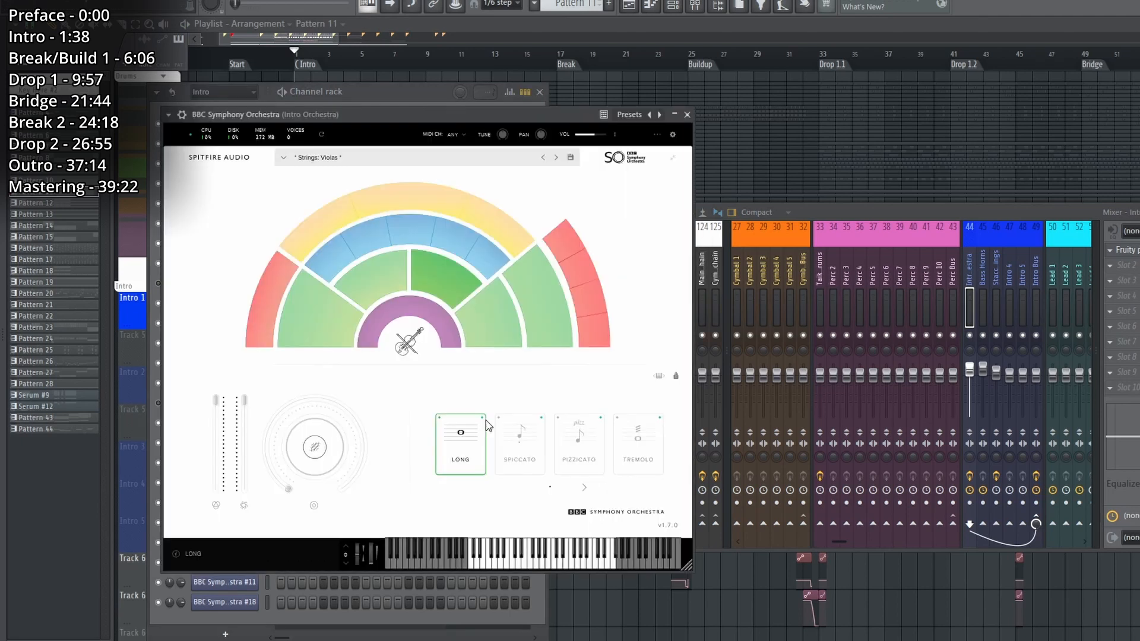
left_click(687, 115)
left_click(402, 406)
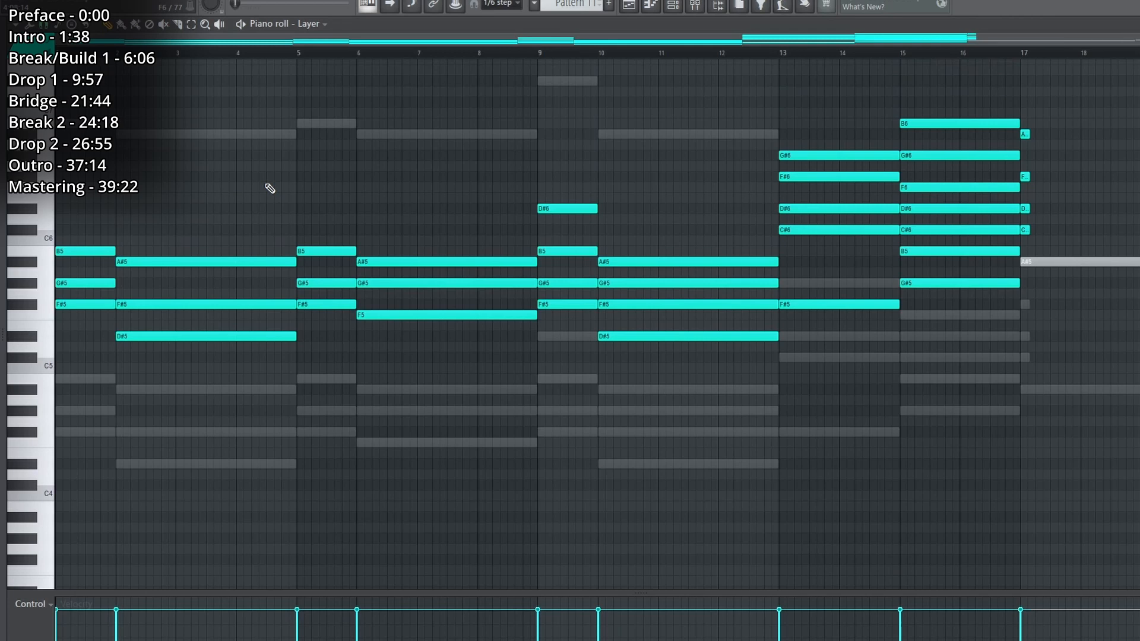
left_click_drag(107, 285, 219, 290)
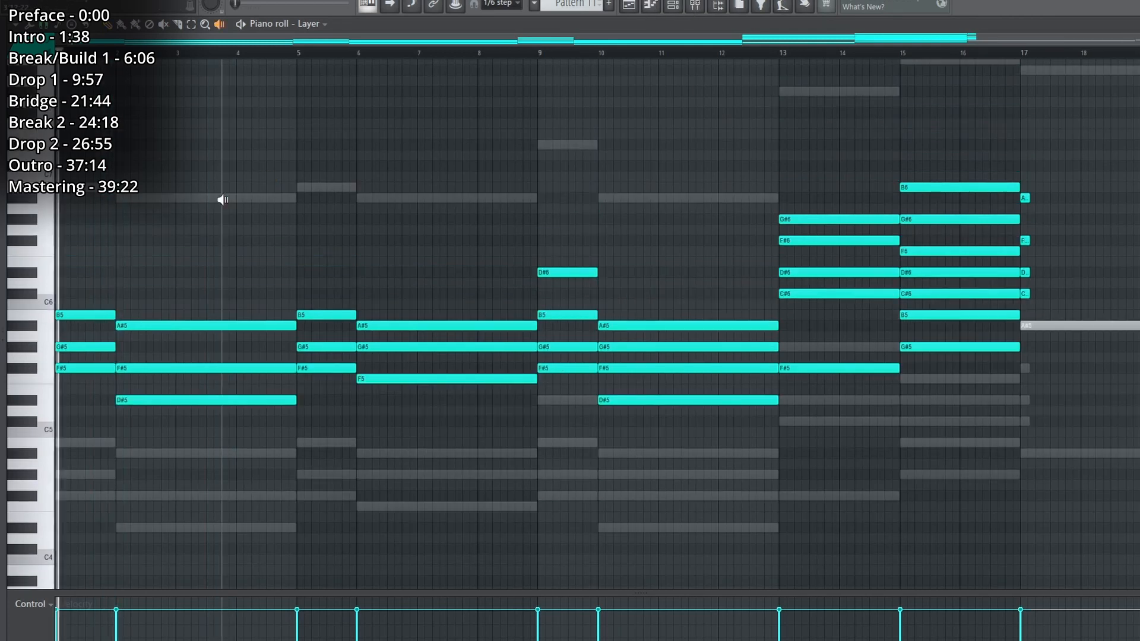
left_click(143, 56)
left_click(323, 57)
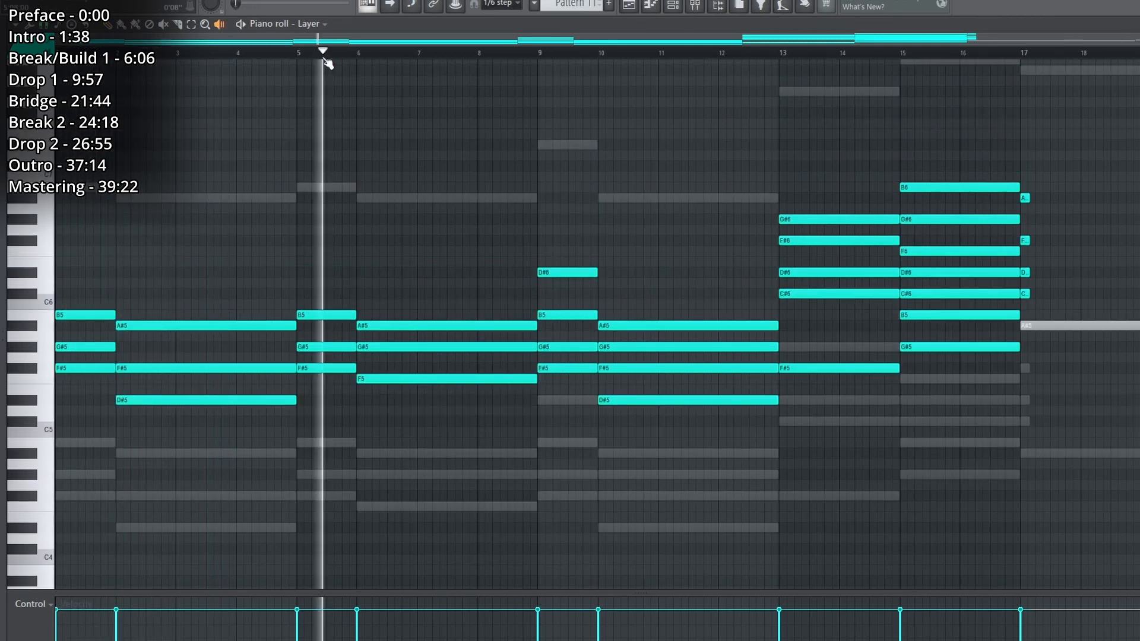
left_click(432, 52)
left_click(565, 53)
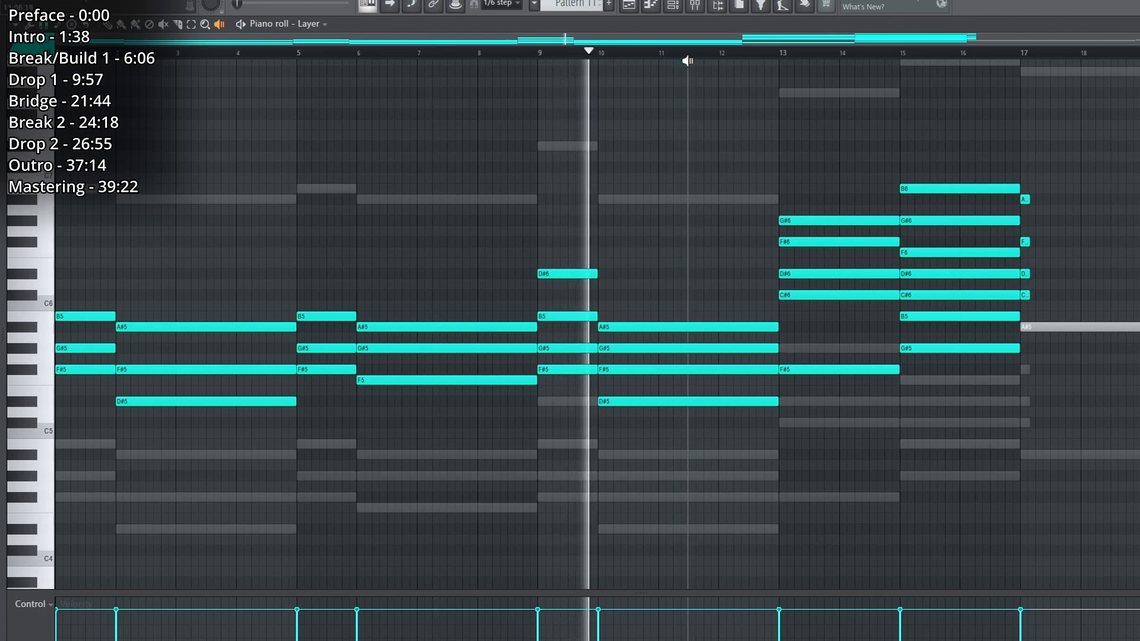
left_click(713, 52)
left_click(824, 52)
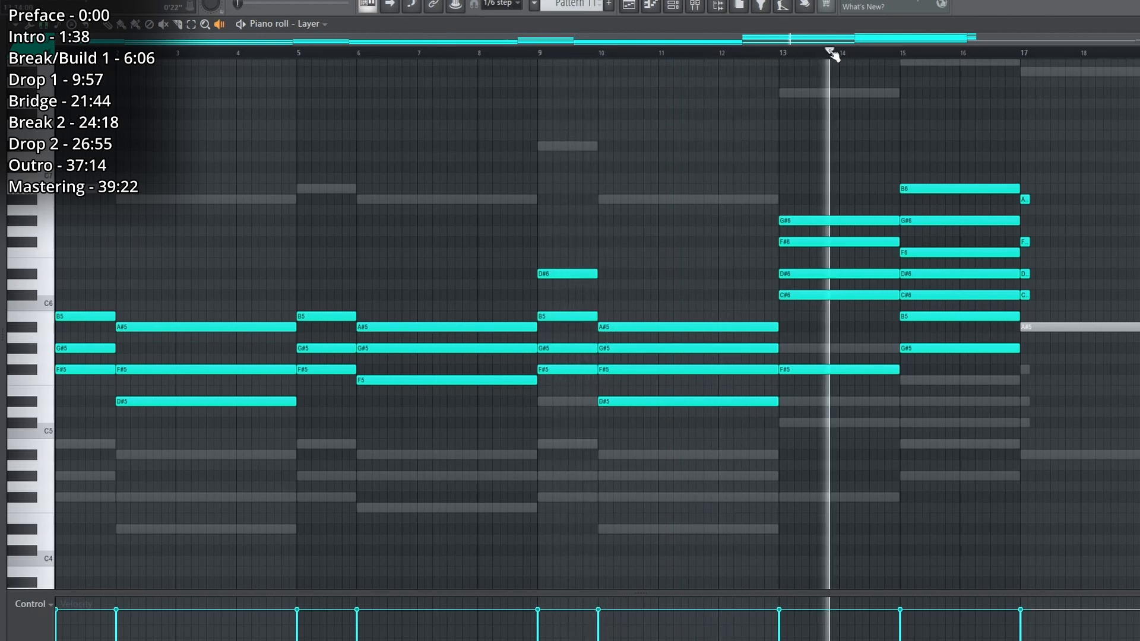
left_click(958, 58)
key("space")
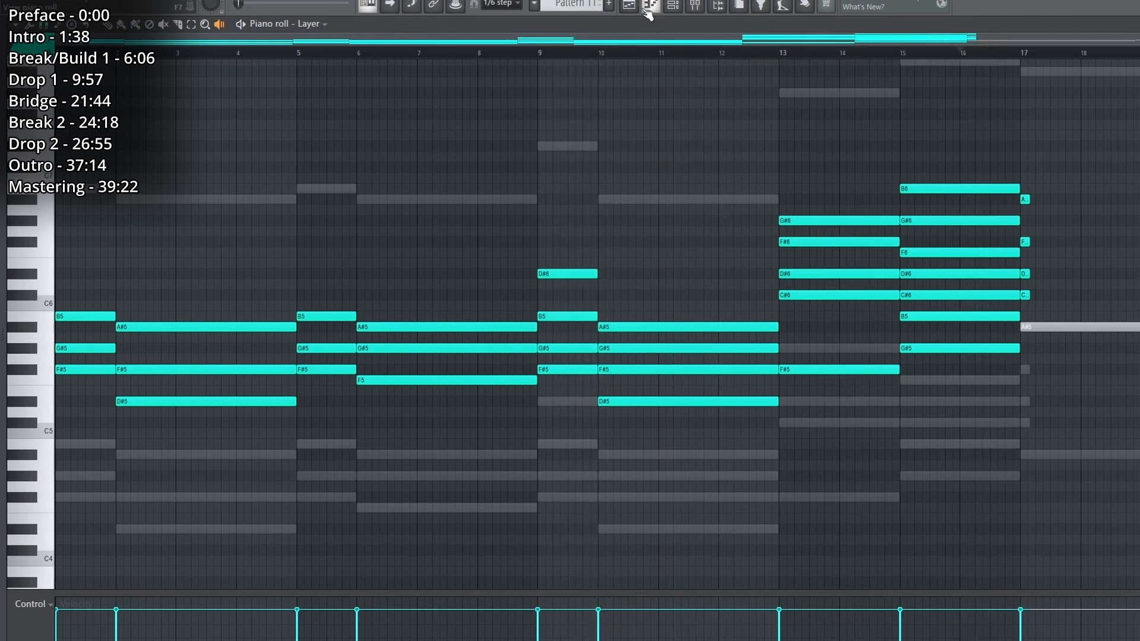
View Layer #2's LABS choir and BBC Symphony Orchestra string instruments, closing each one, and open the Layer #2 piano roll.
left_click(632, 6)
left_click(673, 6)
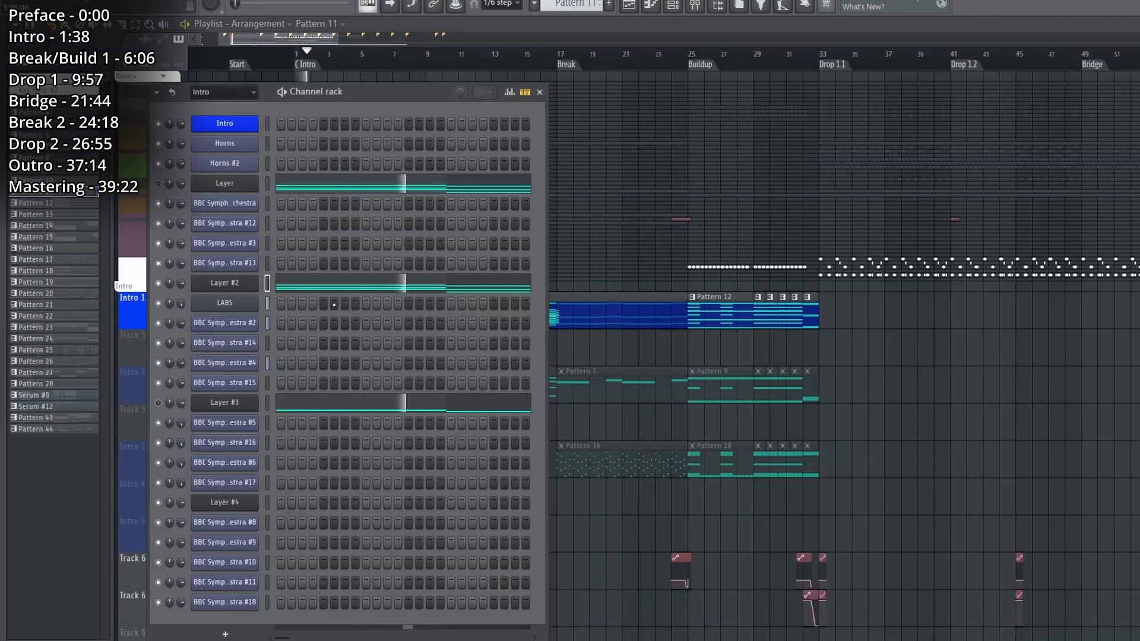
left_click(224, 304)
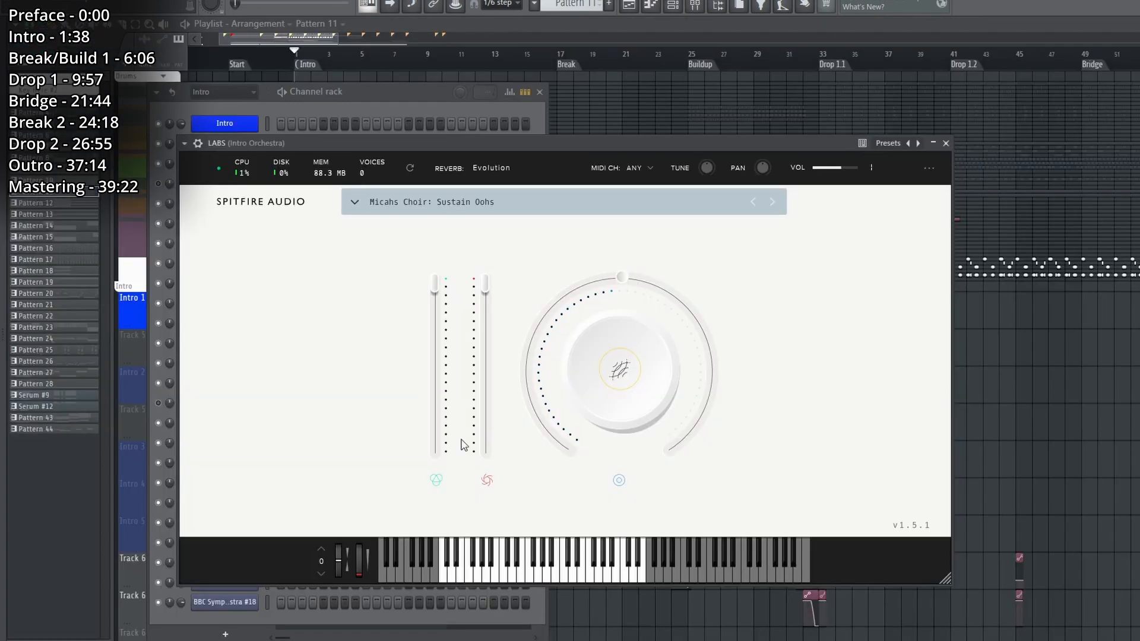
left_click(948, 143)
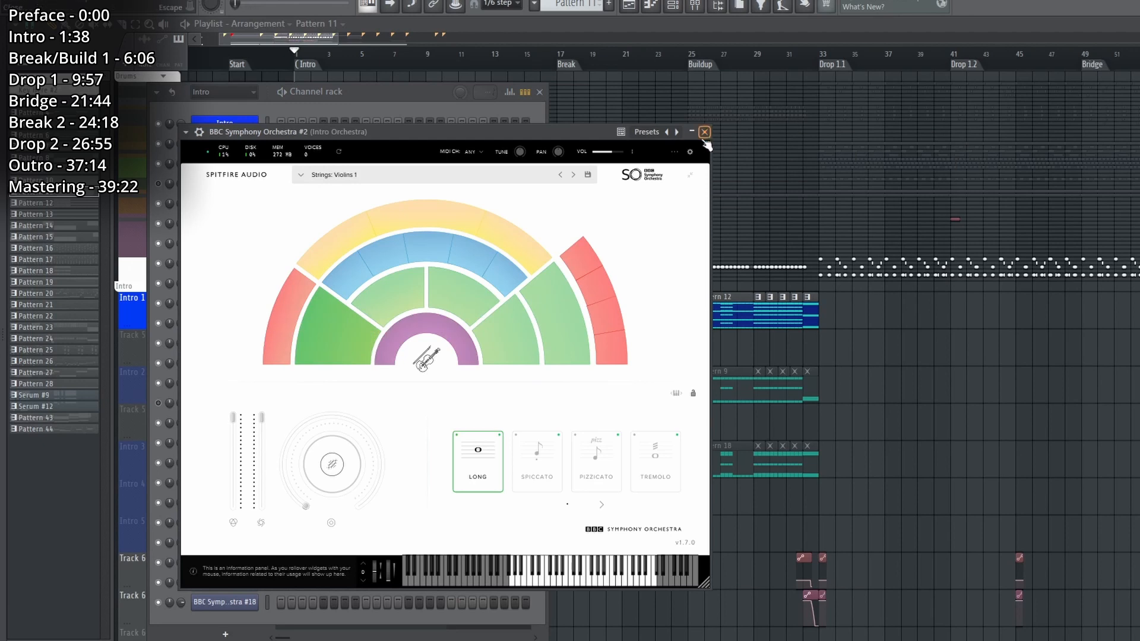
left_click(705, 132)
left_click(722, 149)
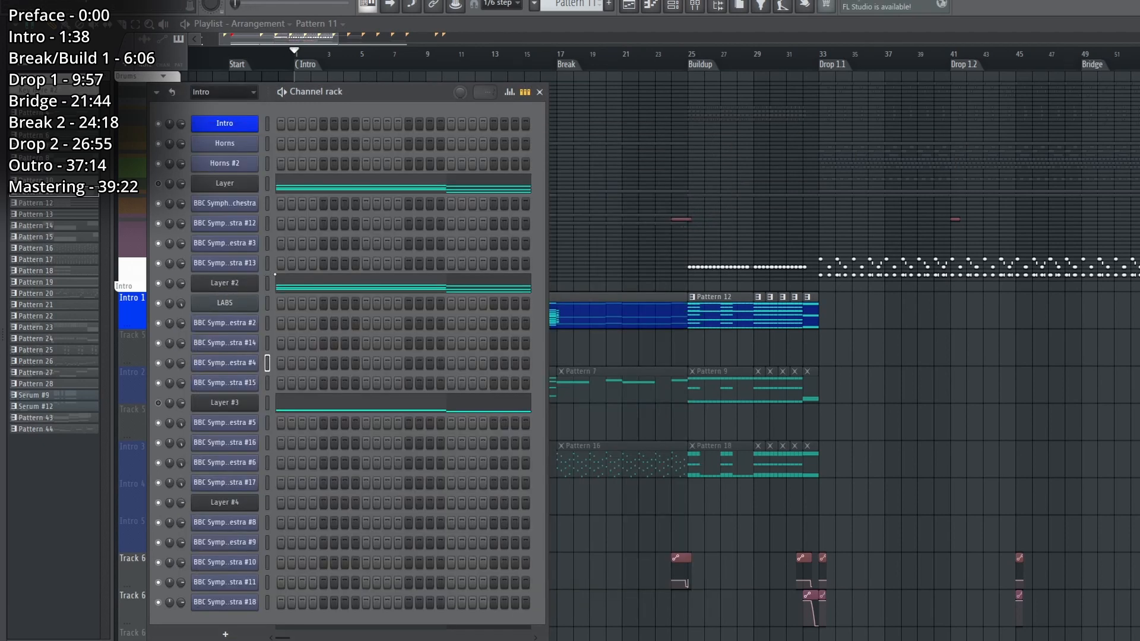
left_click(277, 288)
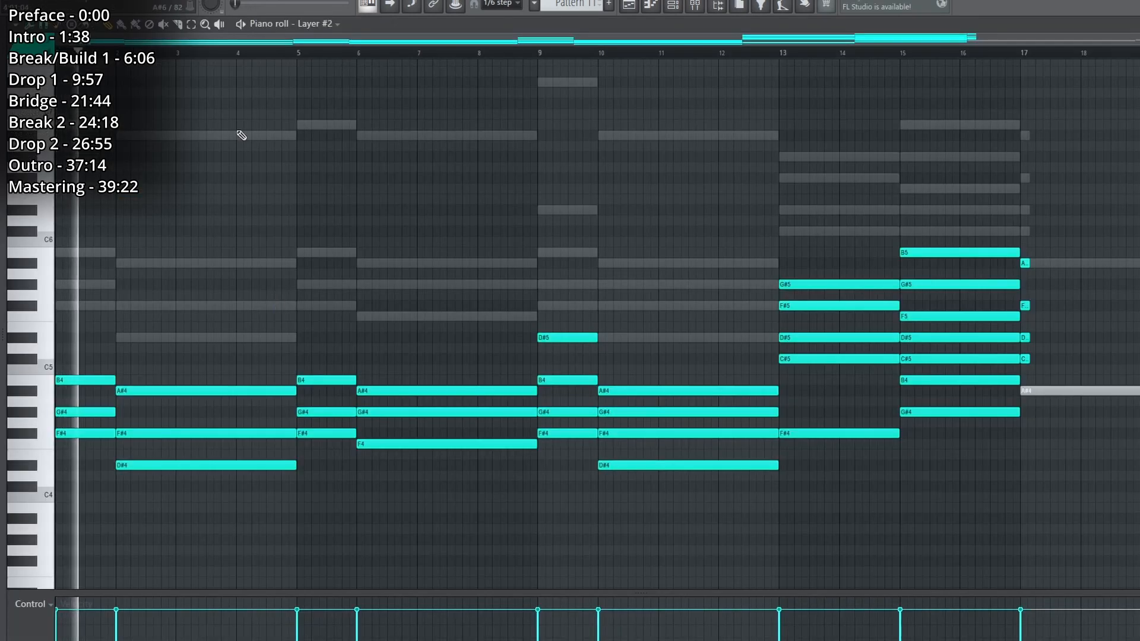
Audition the Layer #2 chords across the piano roll, skipping through each chord up to the one at bar 15.
left_click(198, 52)
left_click(320, 52)
left_click(440, 53)
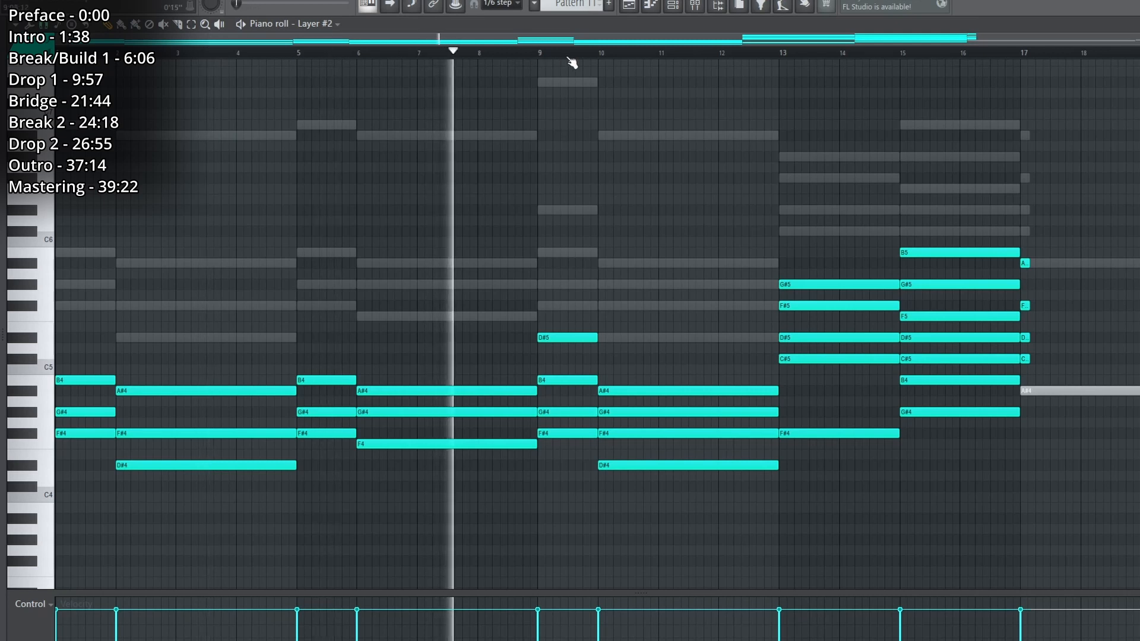
left_click(568, 53)
left_click(638, 53)
left_click(834, 53)
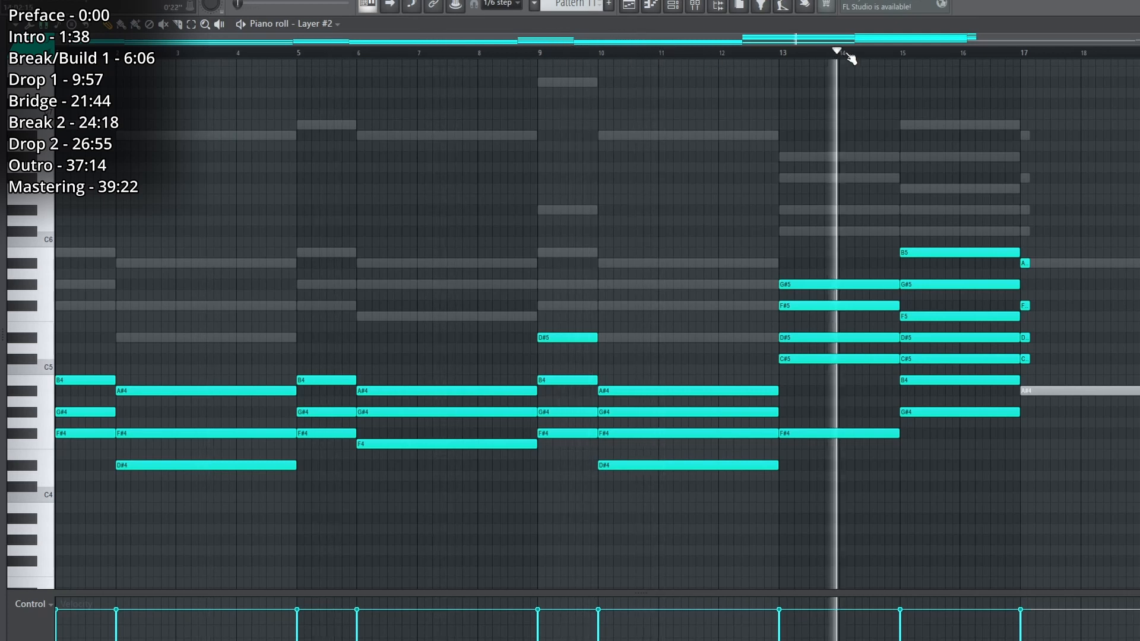
left_click(936, 53)
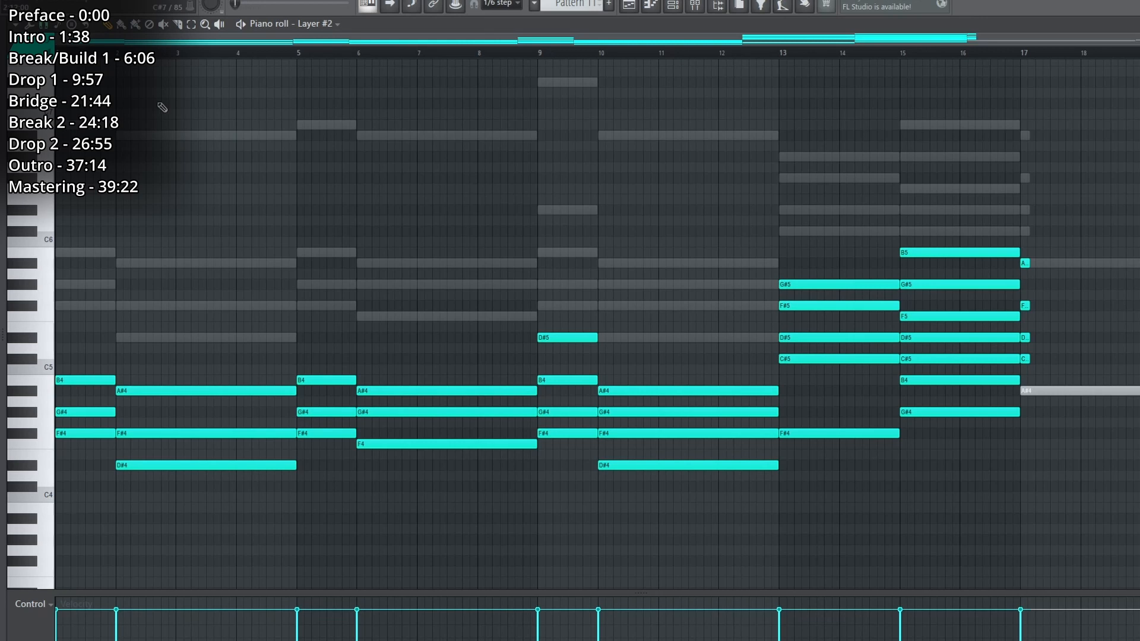
View the Layer #3 channels' BBC Symphony Orchestra #5 patch and the Strings: Violins 2 instrument of #6, closing the instrument.
key("F6")
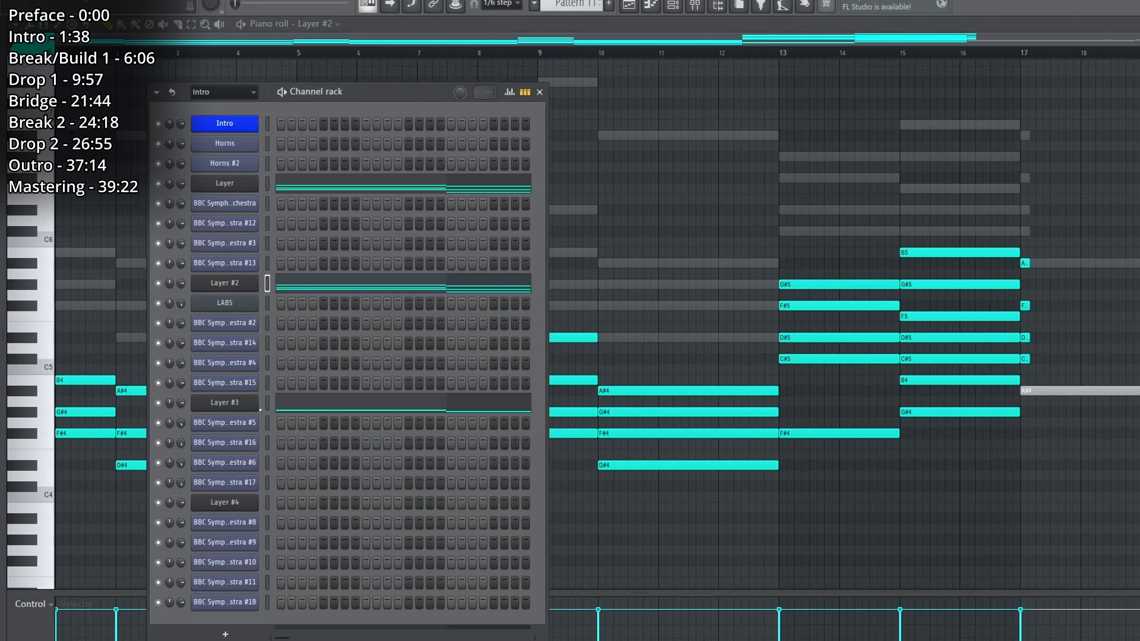
left_click(225, 423)
left_click_drag(304, 153, 760, 73)
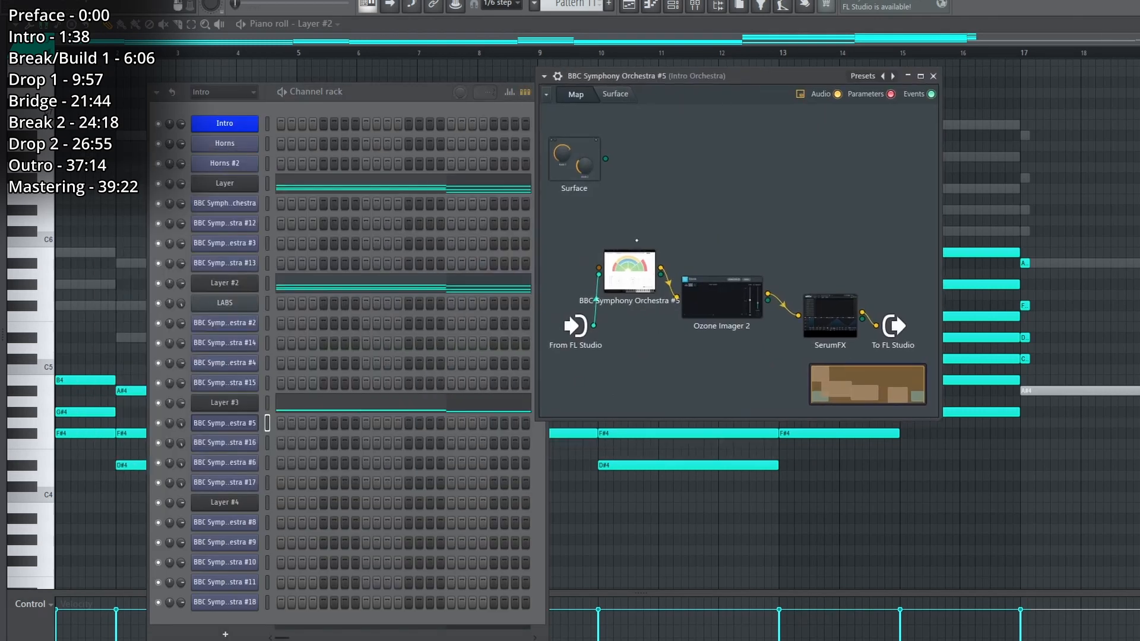
double_click(630, 278)
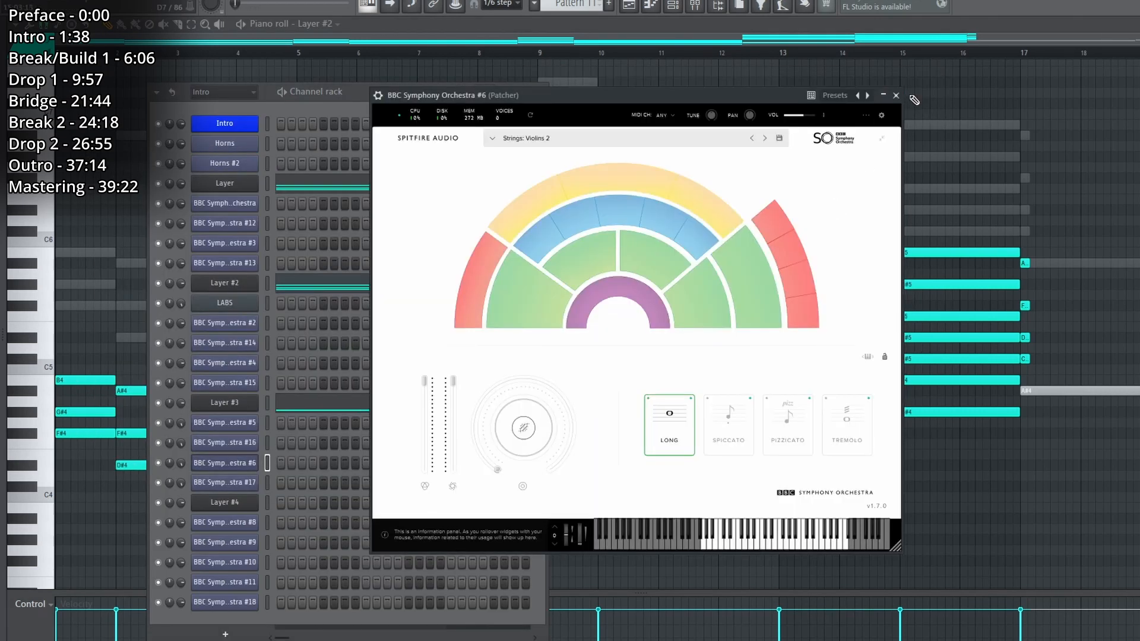
left_click(896, 95)
Inspect the SerumFX Hyper/Dimension effect in the BBC Symphony Orchestra #6 Patcher, and close both the effect and the patch.
left_click(871, 196)
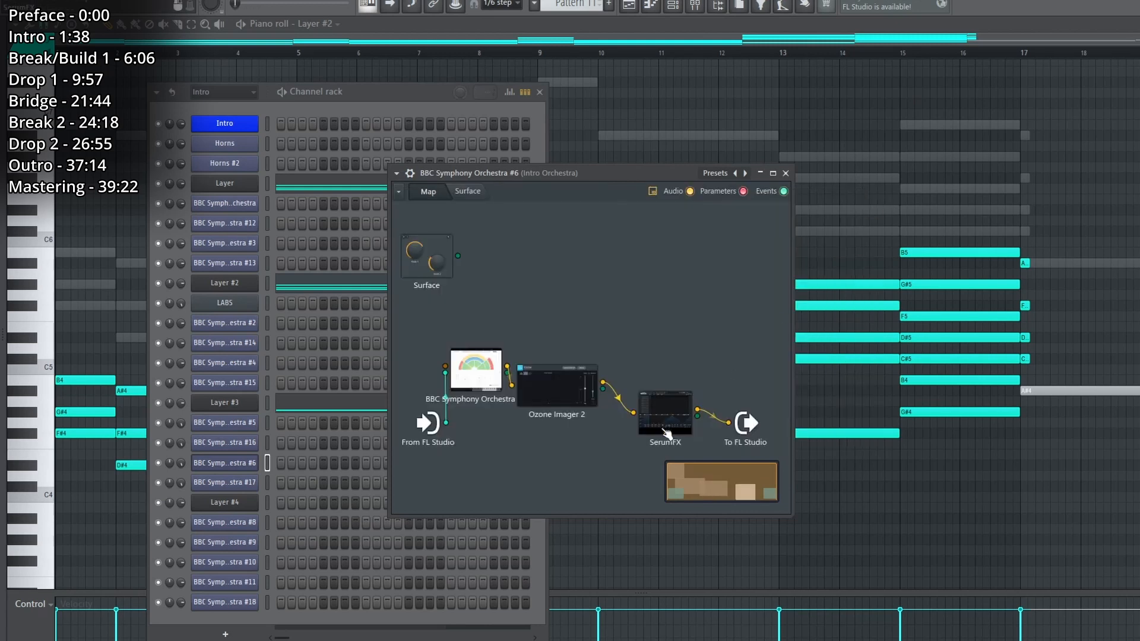
double_click(665, 425)
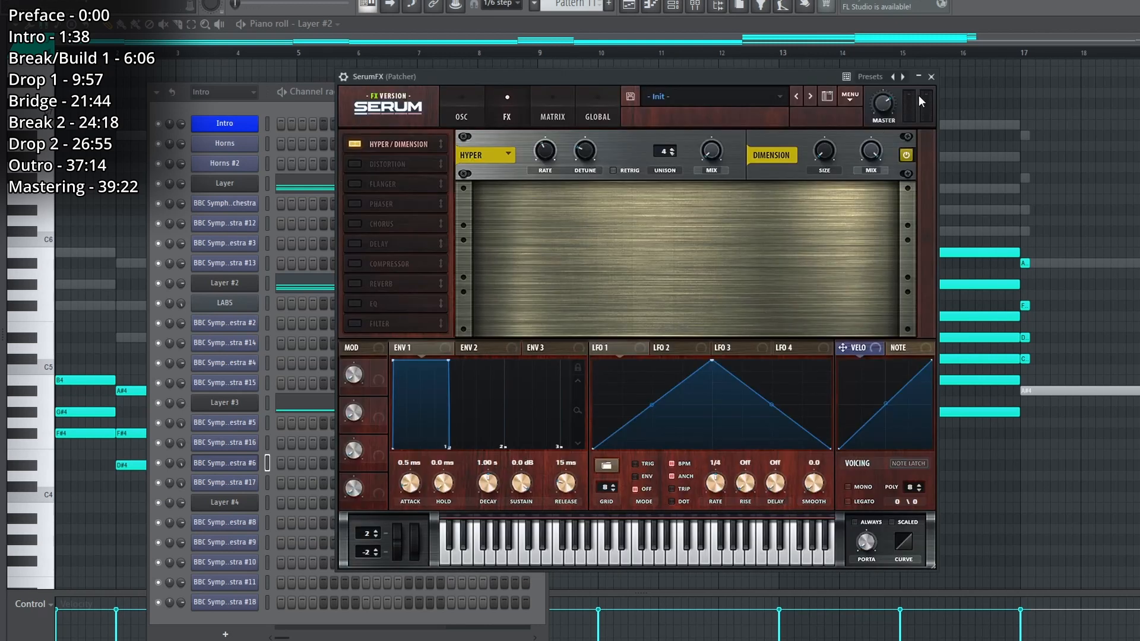
left_click(931, 77)
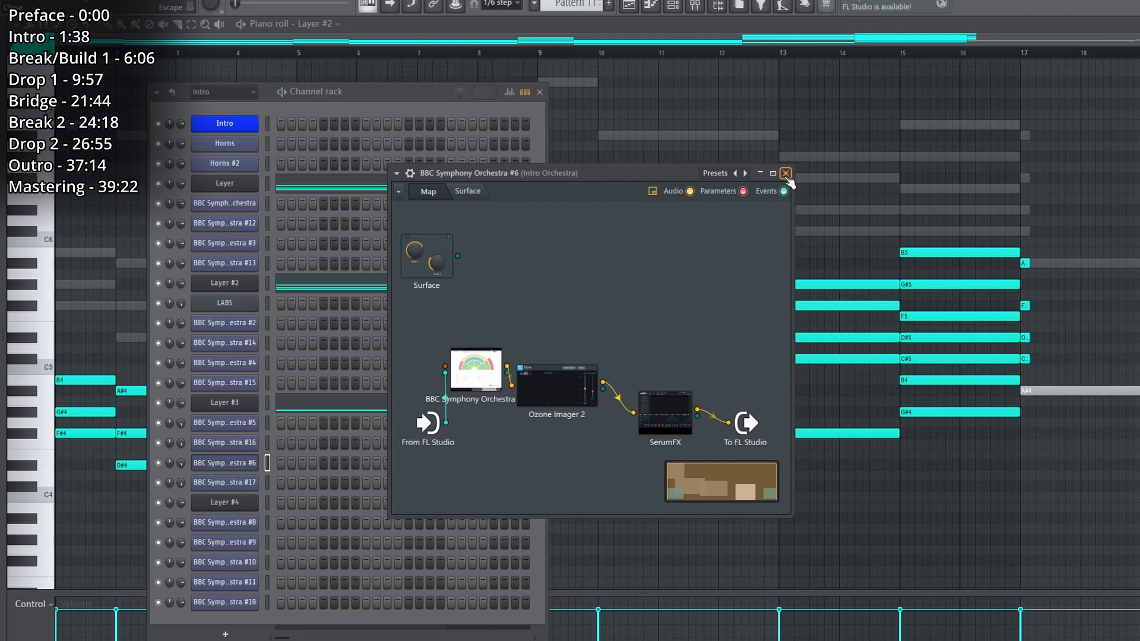
left_click(786, 173)
Open the Layer #3 piano roll and audition its high melody line from the first bar through to bar 15.
left_click(267, 404)
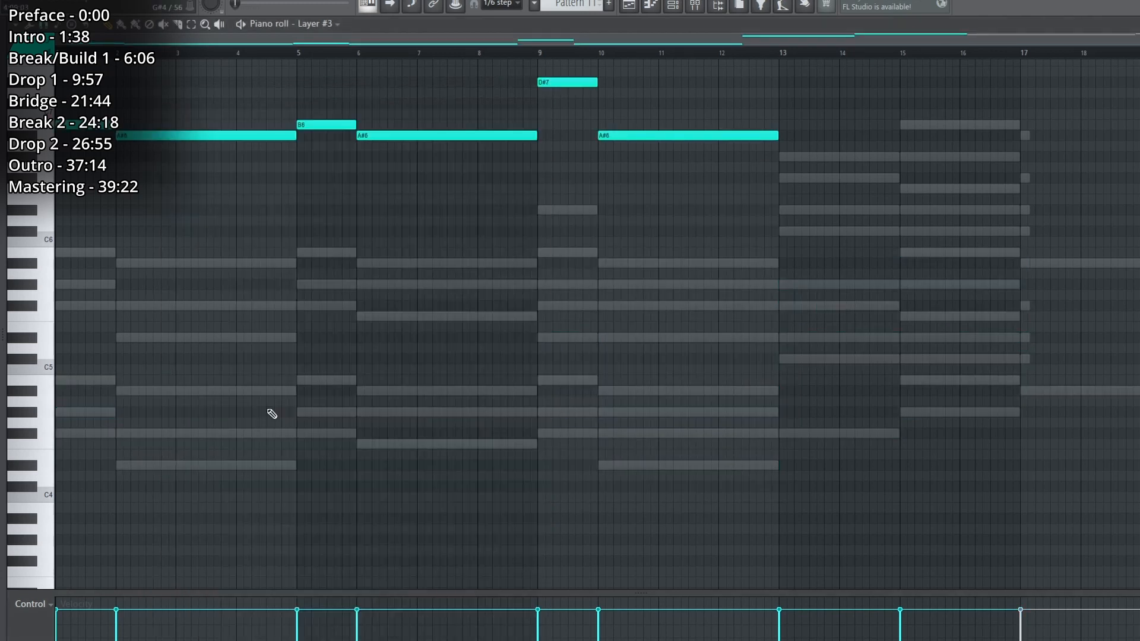
scroll(272, 414, "up", 5)
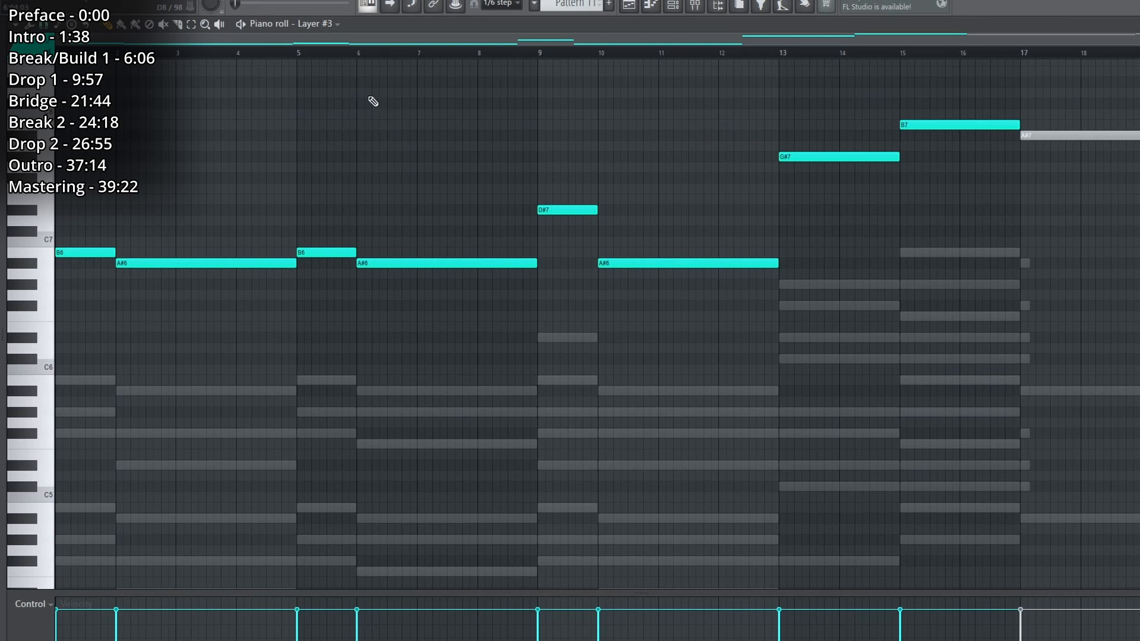
key("space")
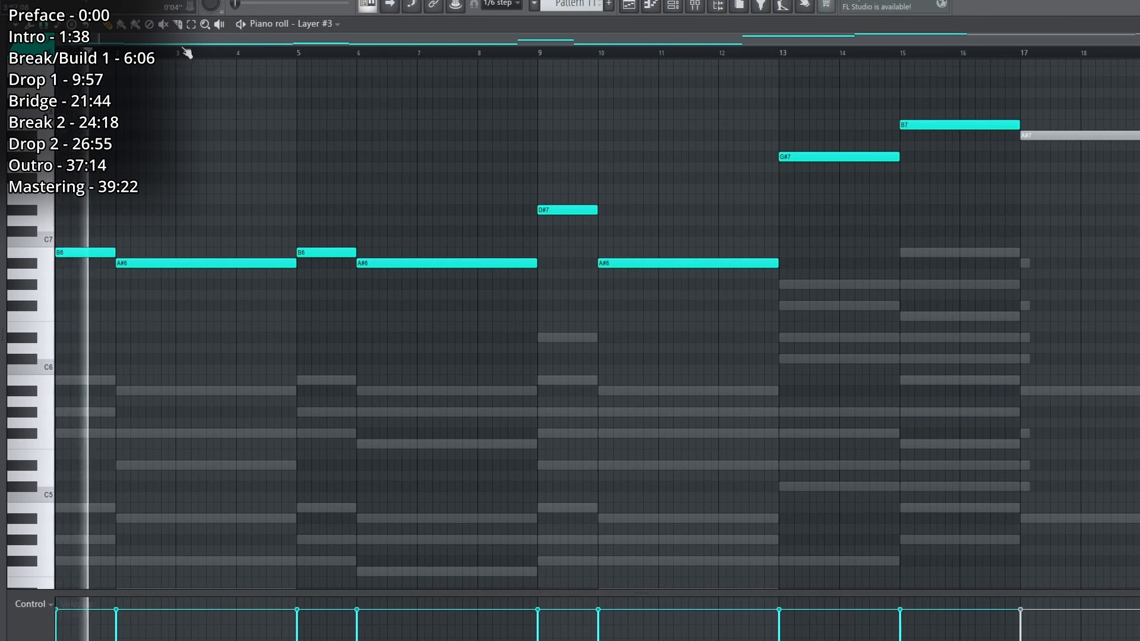
left_click(187, 52)
left_click(320, 53)
left_click(410, 55)
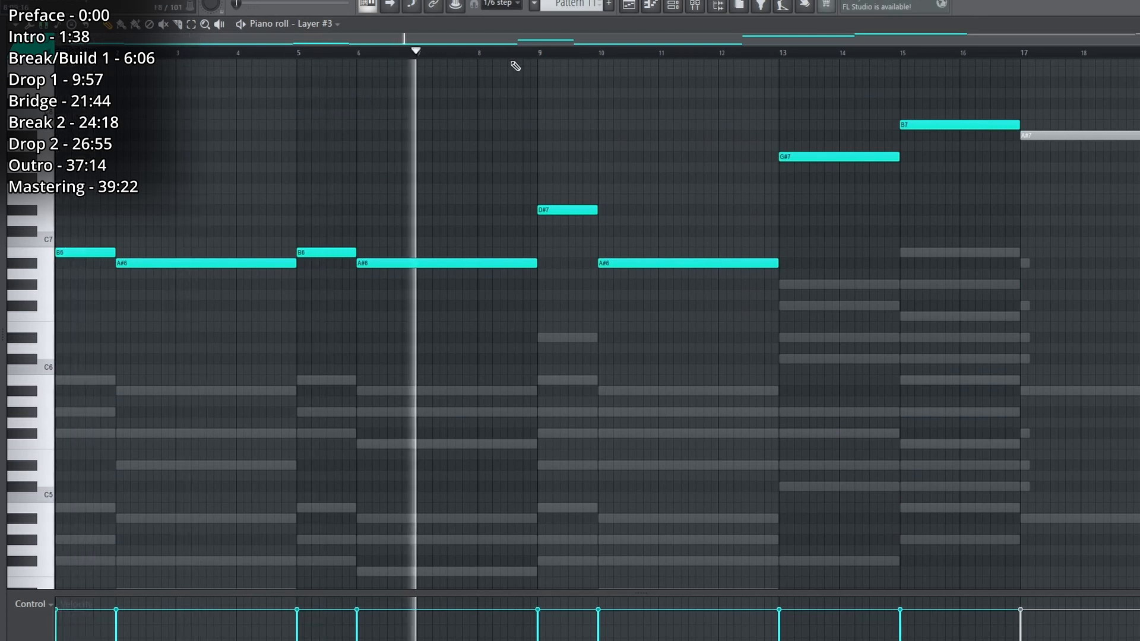
left_click(572, 55)
left_click(657, 56)
left_click(830, 54)
left_click(935, 52)
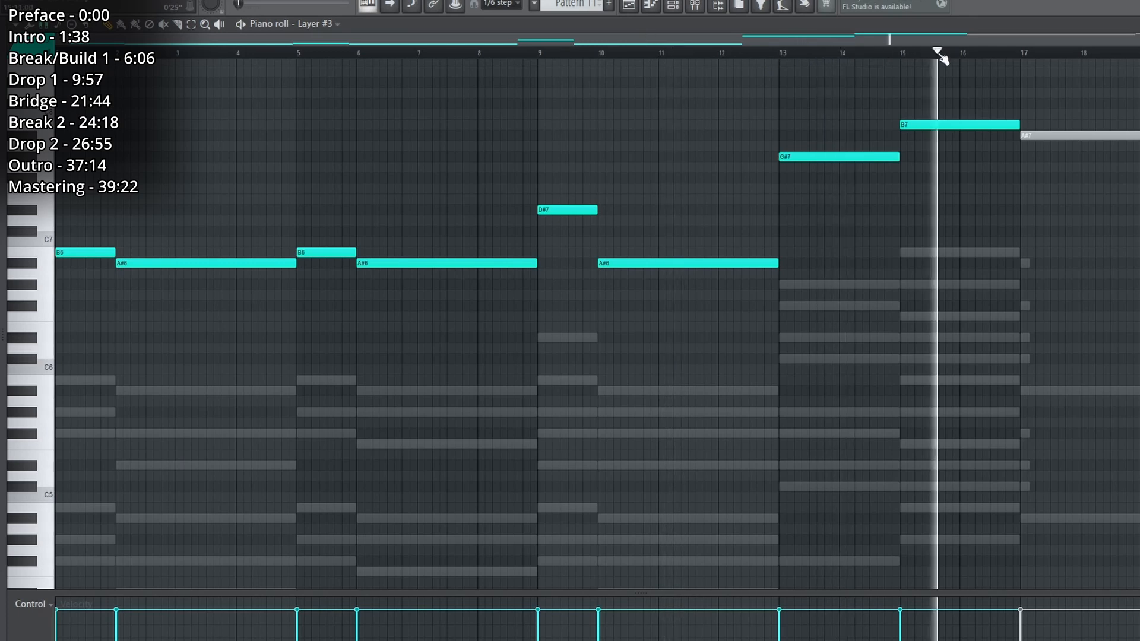
key("space")
Return to the playlist, check the first effect on the Intro Orchestra mixer track, and play the Intro 1 track from the start.
key("Escape")
key("Escape")
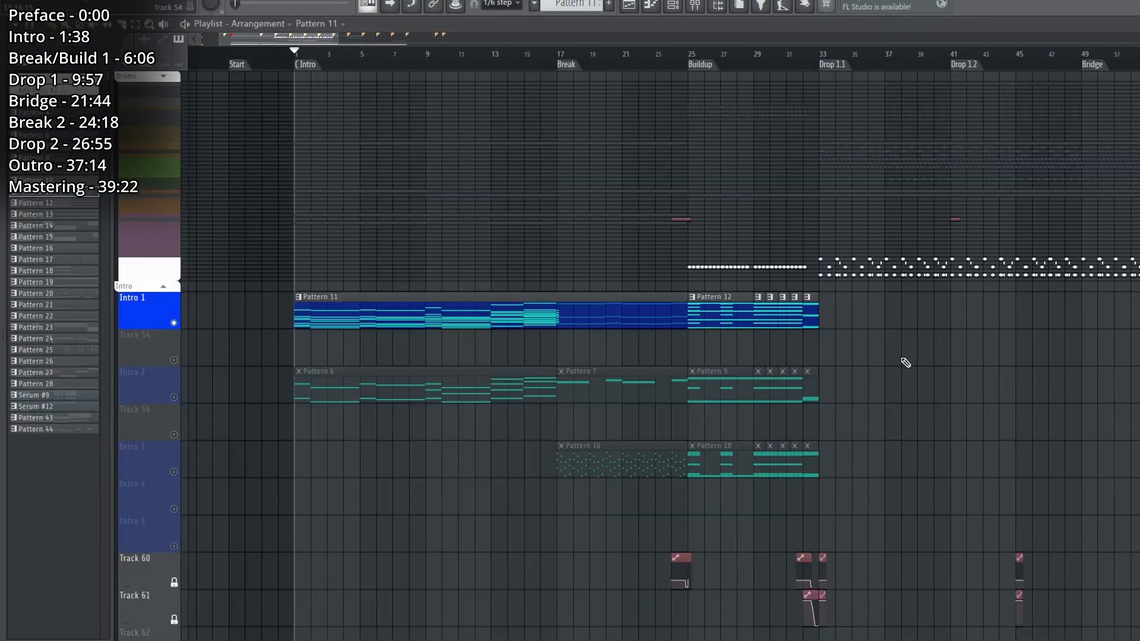
left_click(696, 5)
left_click(1125, 250)
left_click(1126, 250)
key("space")
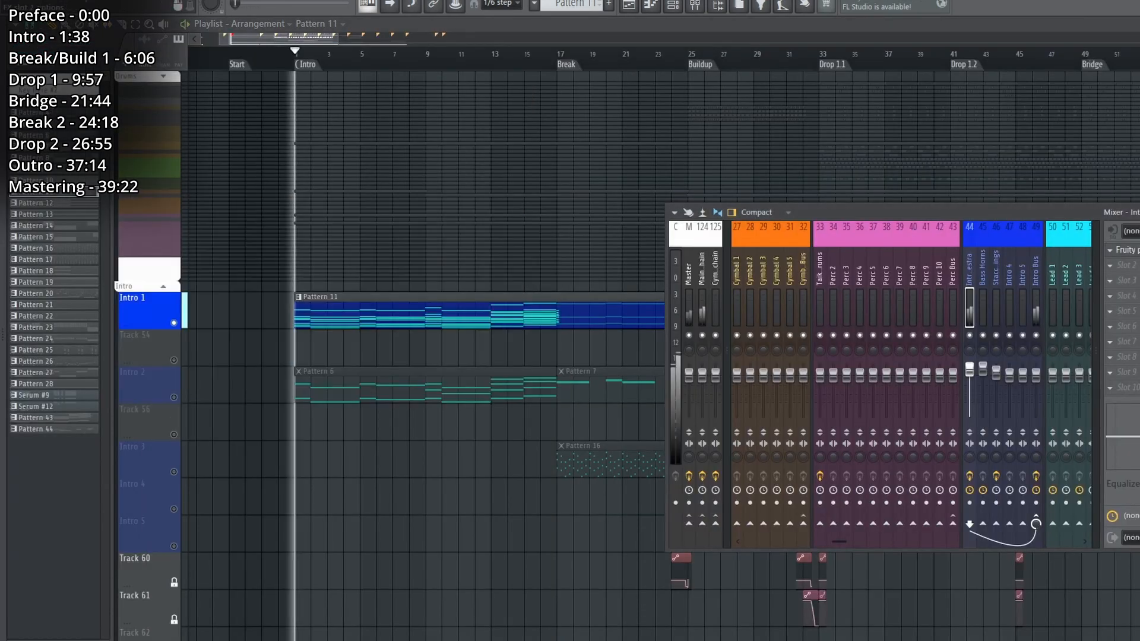
key("Escape")
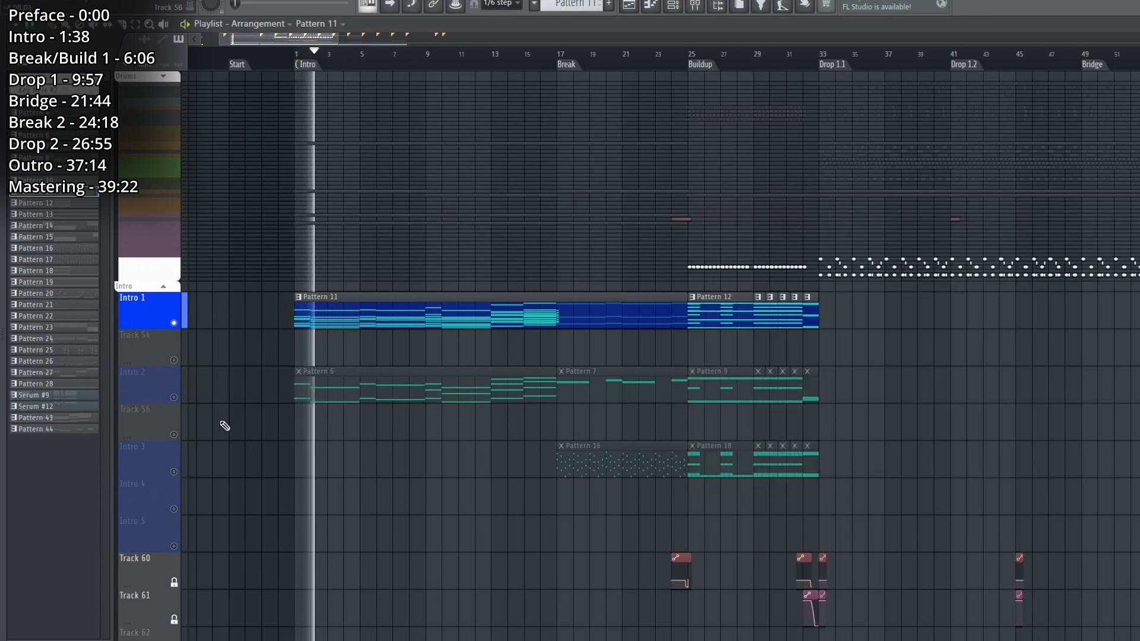
Expand the FX track group, enable the Wind/Rain track and Track 115, and audition their rain and wind samples in the intro.
scroll(241, 422, "down", 5)
scroll(240, 422, "down", 5)
key("space")
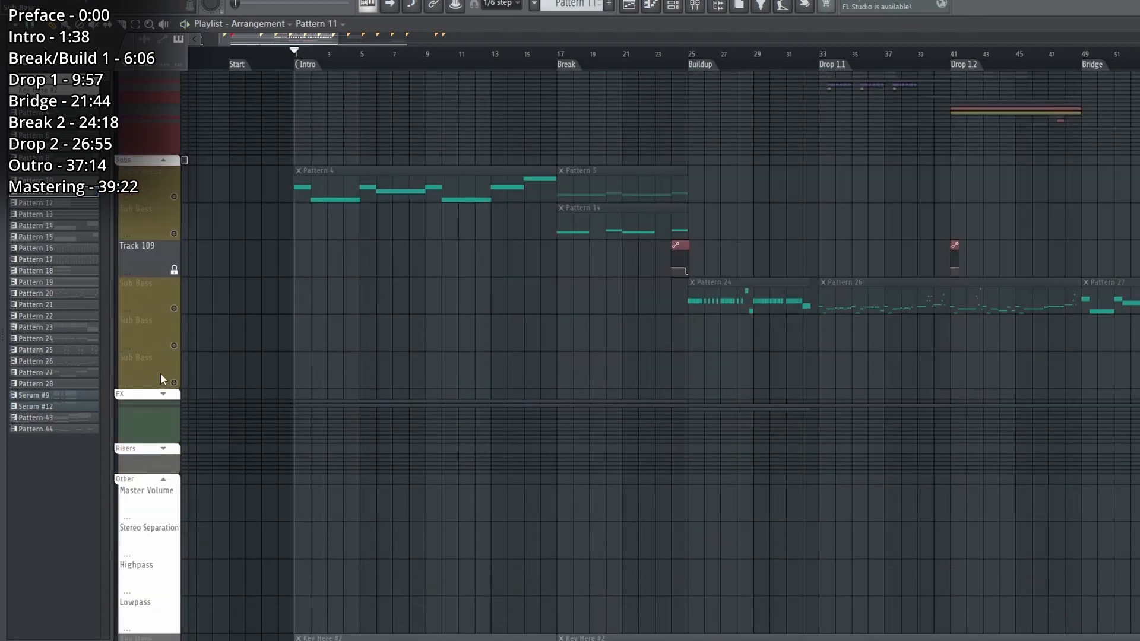
left_click(161, 394)
scroll(163, 396, "down", 1)
left_click(174, 319)
left_click(176, 356)
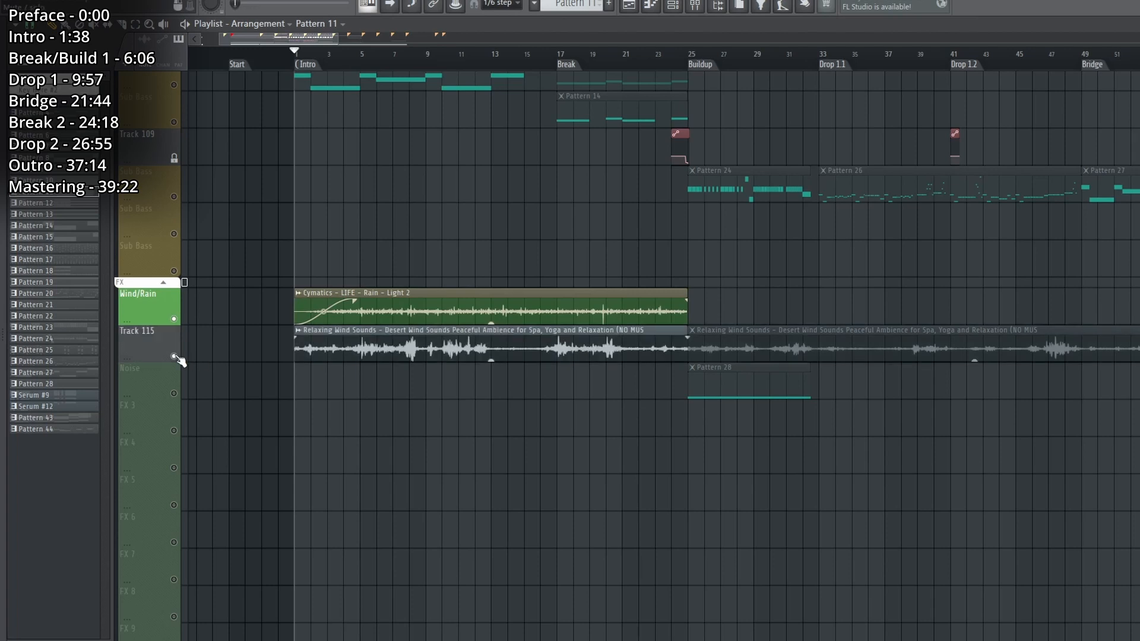
key("space")
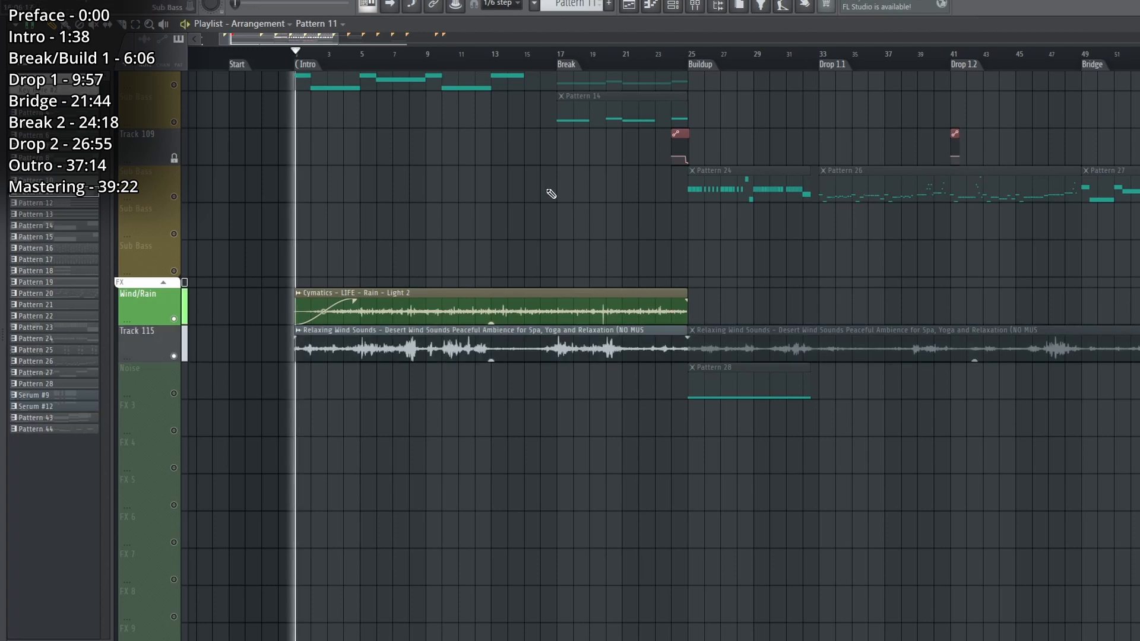
left_click(389, 60)
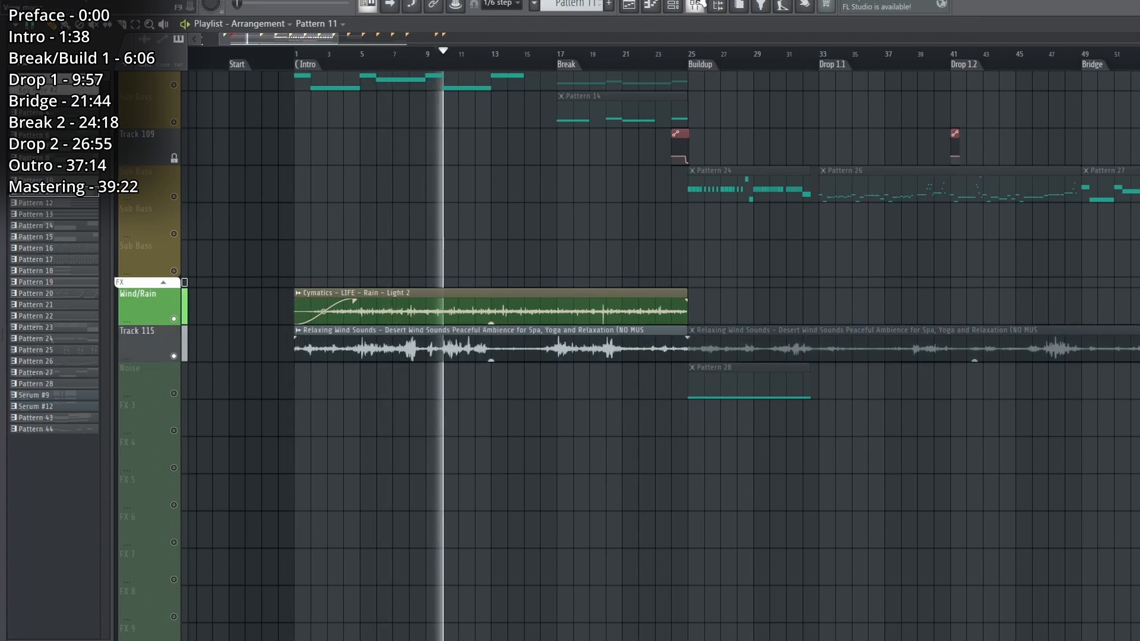
Show the Wind/Rain track in the mixer and inspect its Reeverb 2 and the effect in the following slot.
key("F9")
double_click(496, 295)
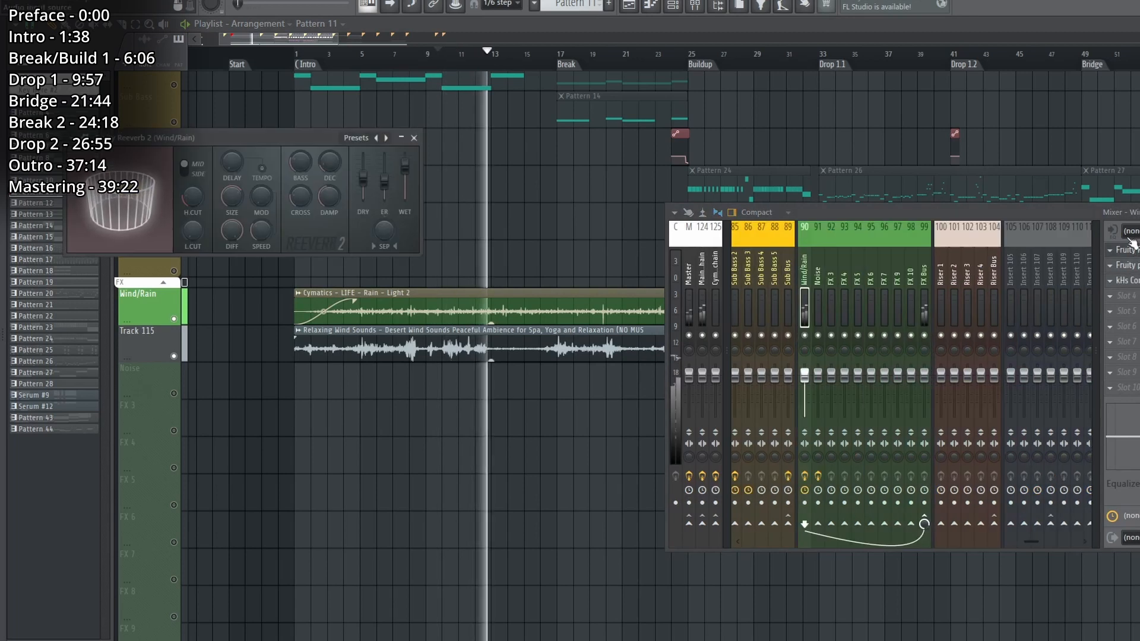
left_click(1130, 265)
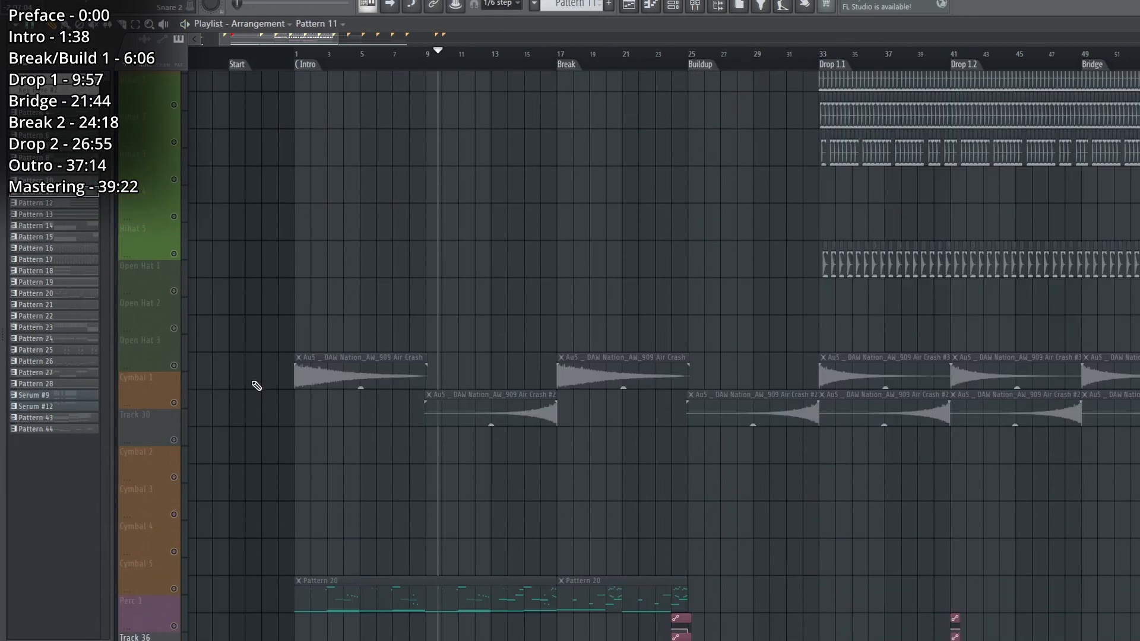
Enable the Cymbal 1 track and Track 30, and audition the crash at the intro start and the reversed crash before the Break.
scroll(257, 387, "down", 2)
left_click(175, 365)
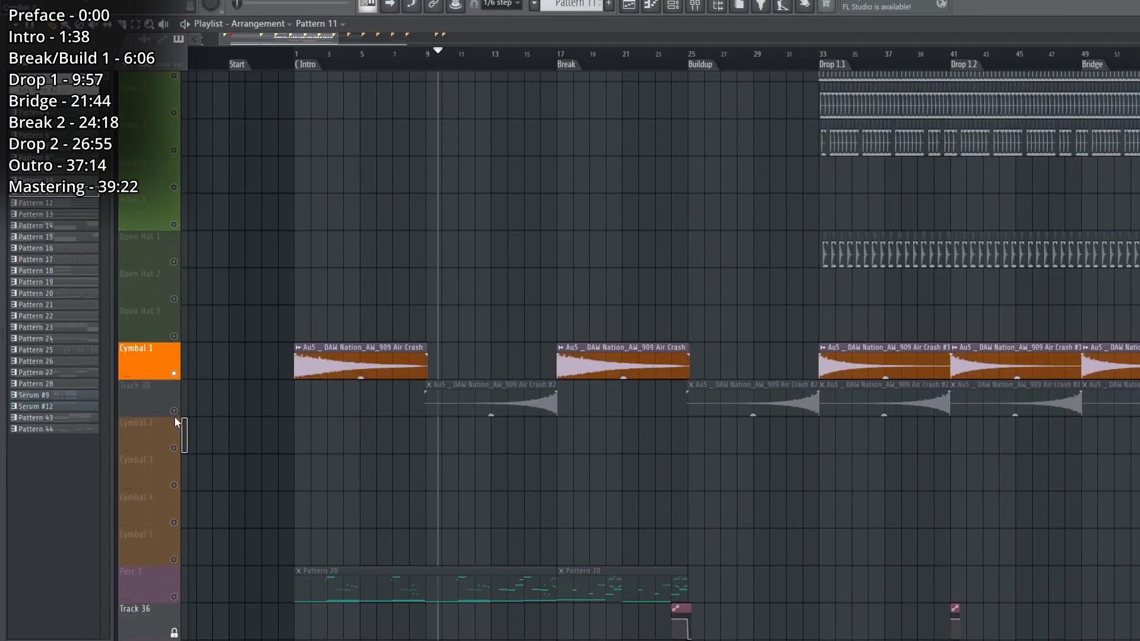
left_click(175, 412)
key("space")
left_click(294, 52)
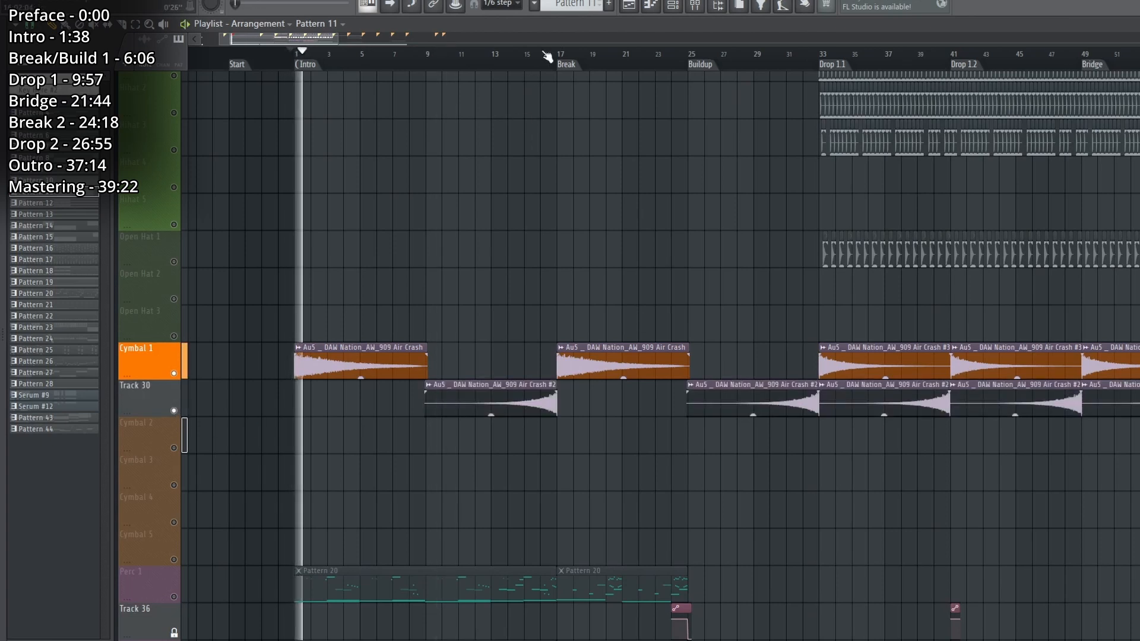
left_click(542, 54)
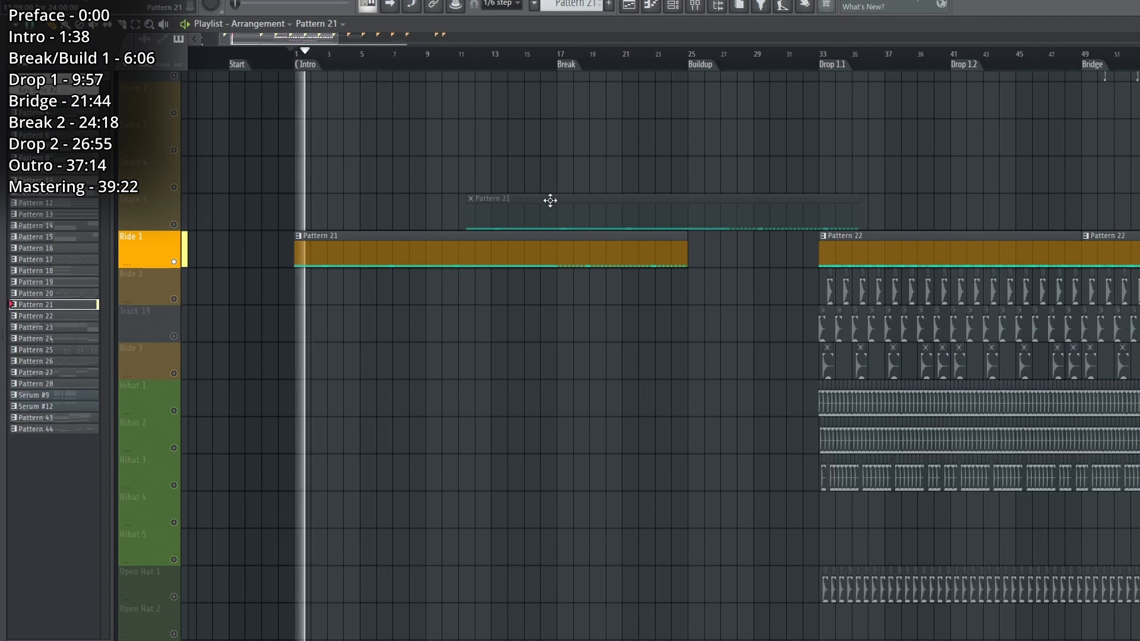
For Pattern 21, show the Cymbals channels and view the BRLY_ALVE_ride_hollow sampler under Layer #6, closing it again.
left_click(676, 6)
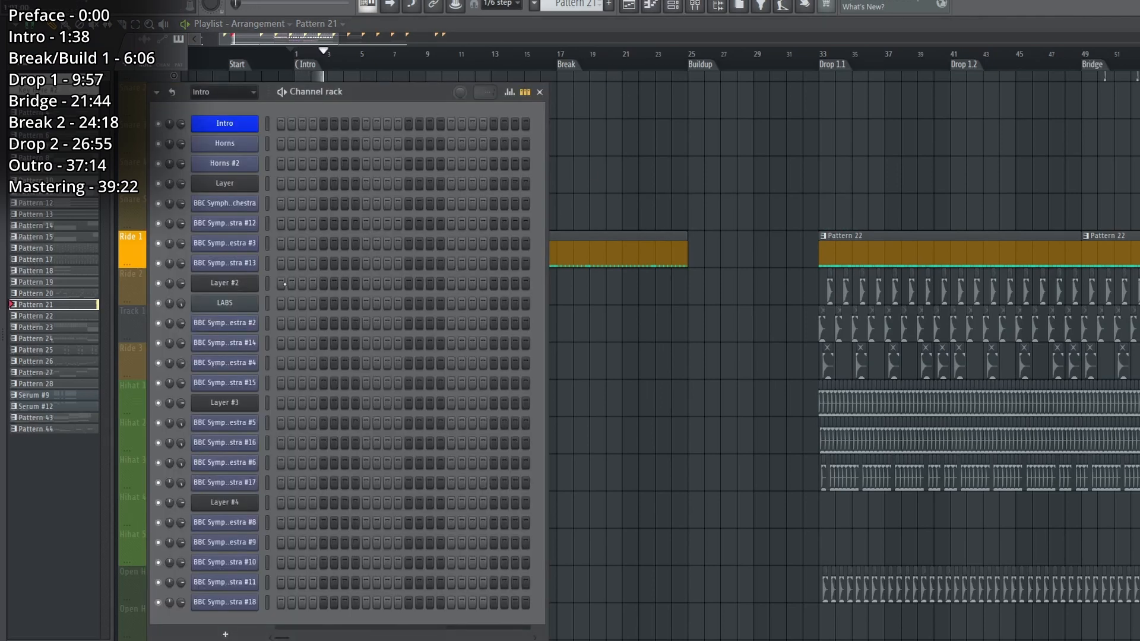
left_click(244, 92)
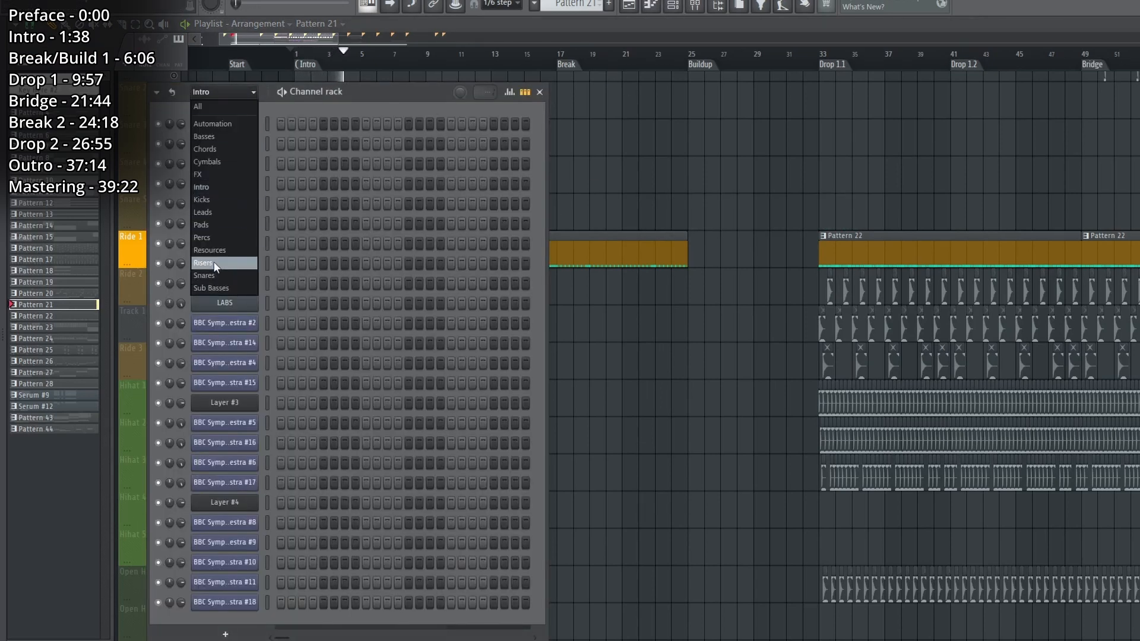
left_click(207, 162)
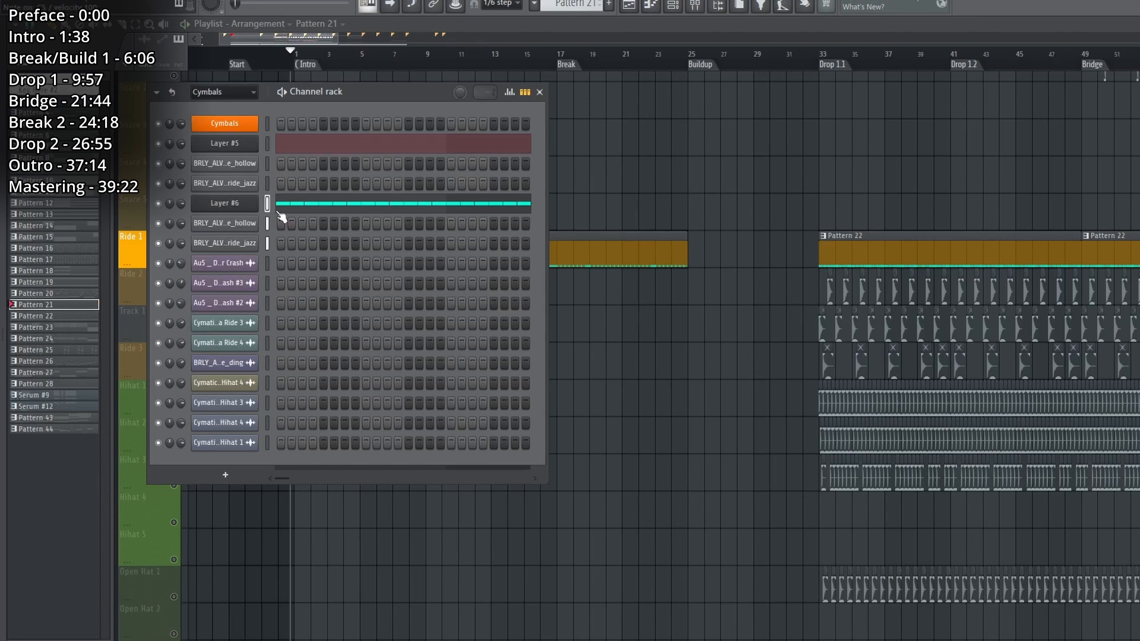
left_click(239, 224)
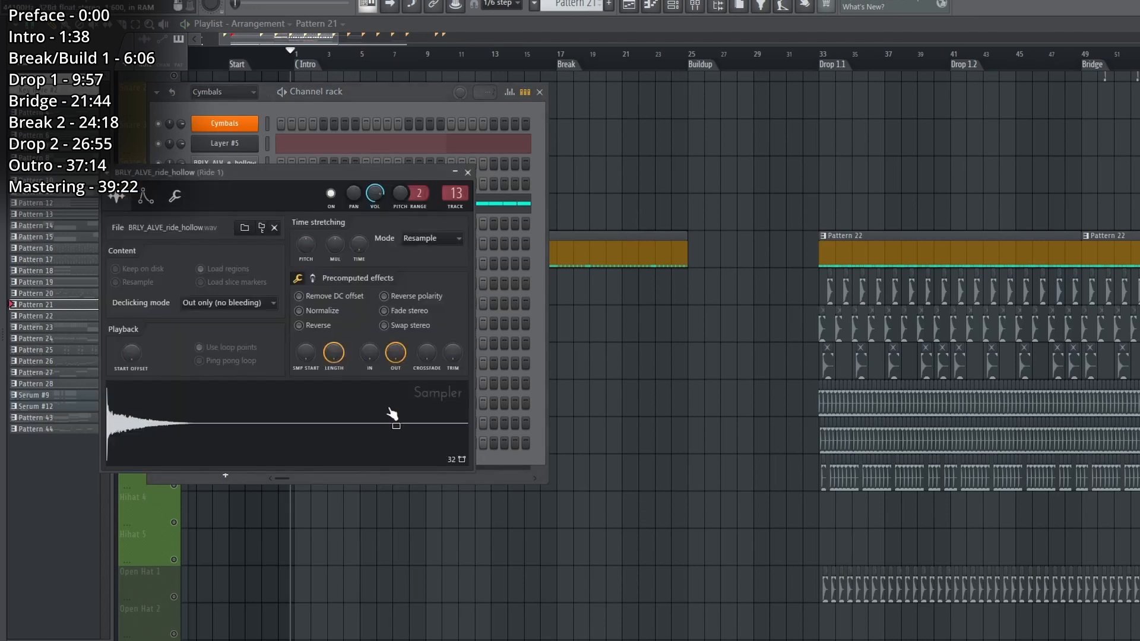
left_click(469, 173)
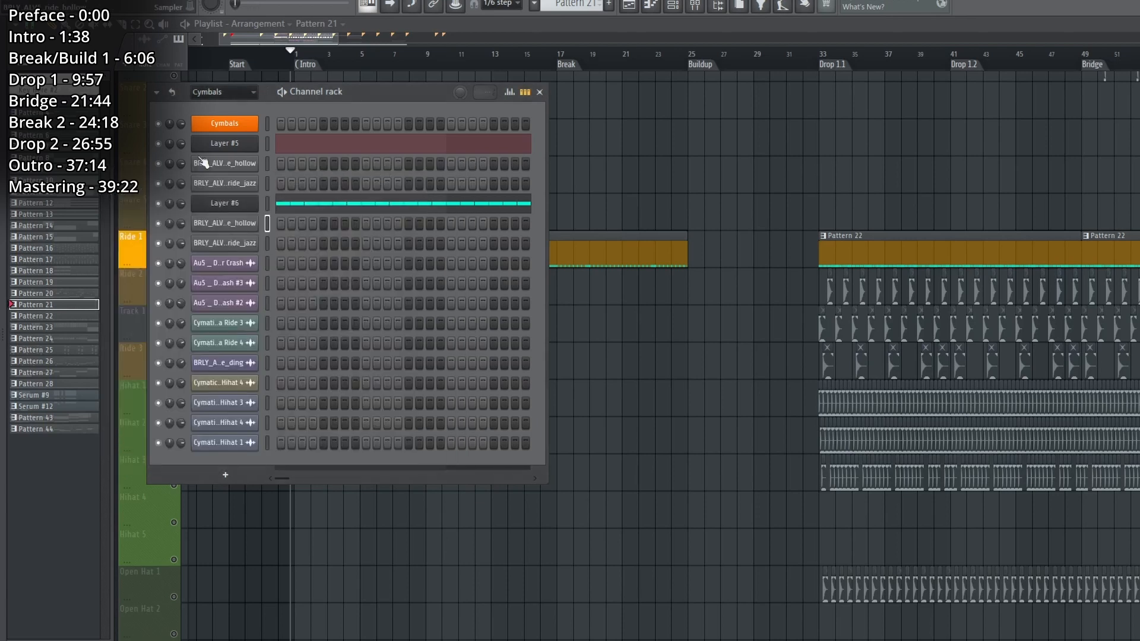
Open the Layer #6 piano roll of Pattern 21, and play its repeated C5 ride notes while viewing their velocities up close.
left_click(221, 144)
left_click(279, 203)
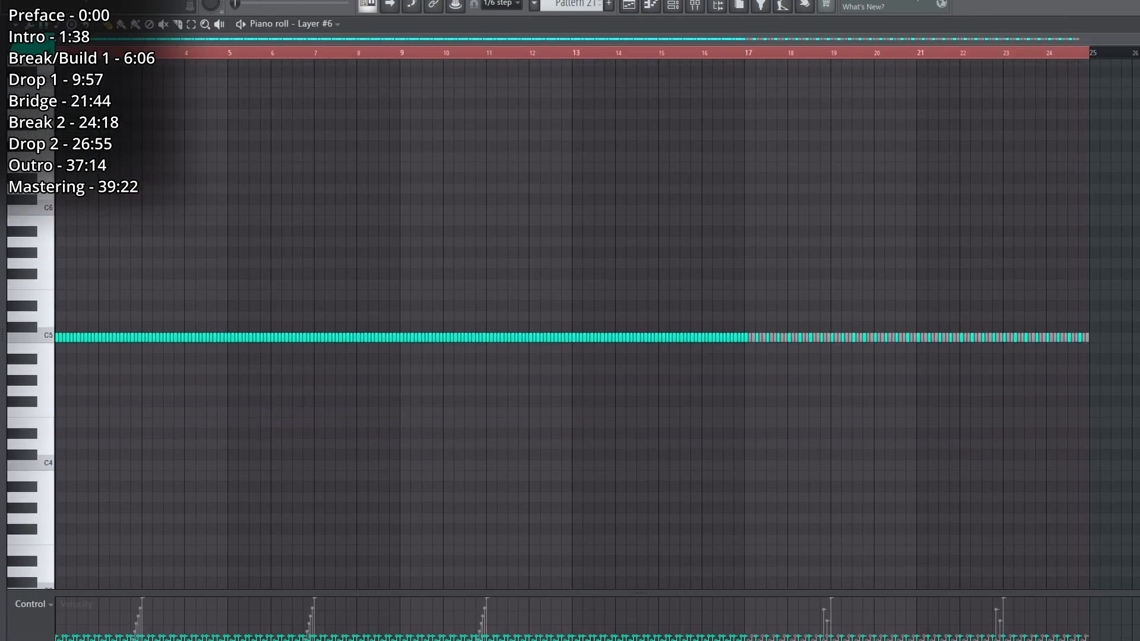
scroll(162, 534, "up", 6)
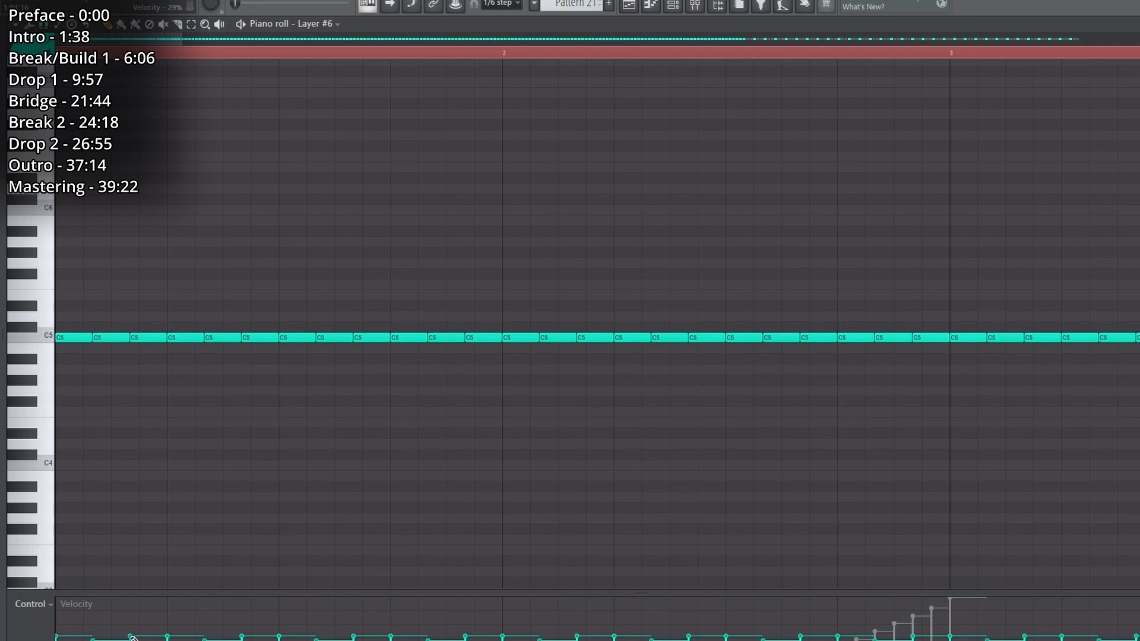
key("space")
Switch to the Layer #5 piano roll of Pattern 21 and audition its short run of C5 ride notes before bar 3.
key("F6")
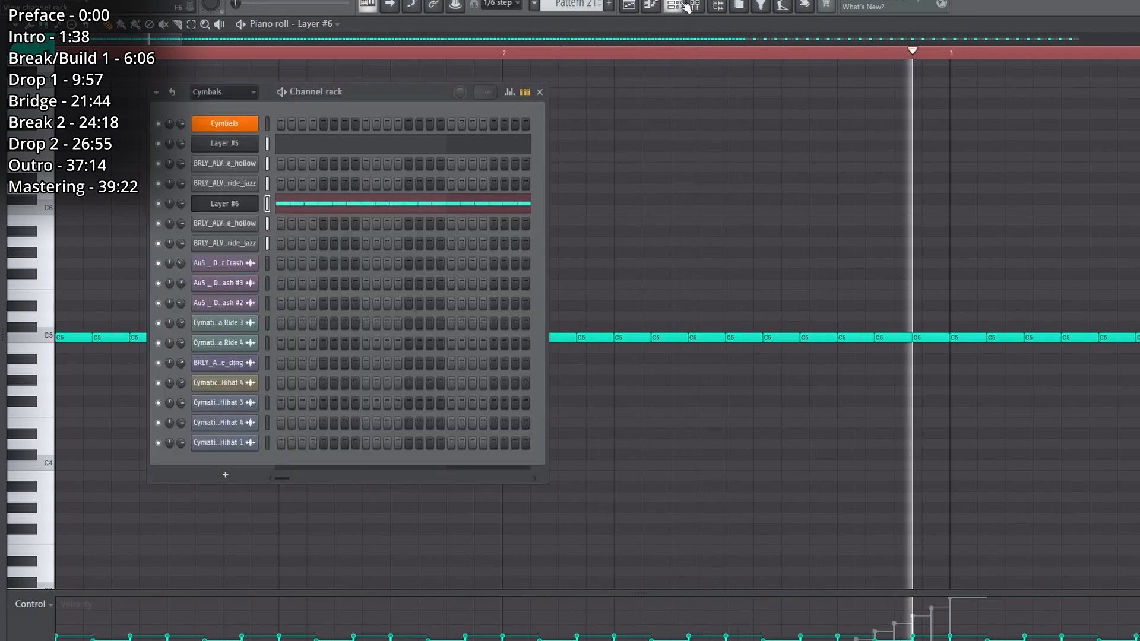
key("space")
left_click(285, 144)
left_click(292, 53)
key("space")
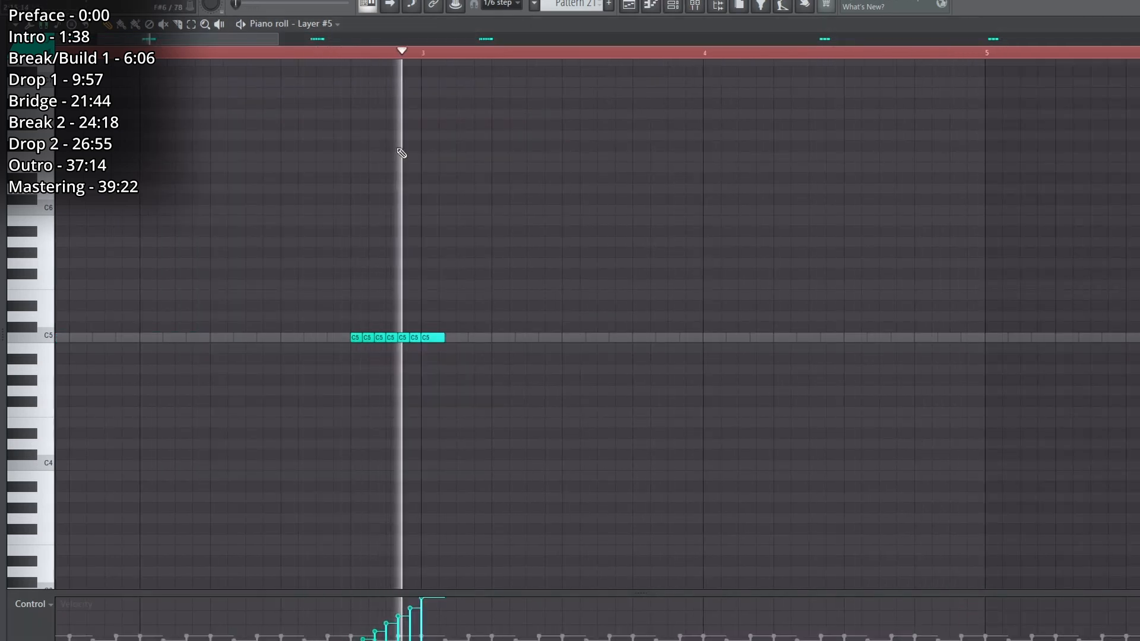
In the Layer #5 piano roll of Pattern 21, play the short run of C5 ride notes just before bar 19.
scroll(372, 61, "down", 2)
left_click_drag(372, 65, 553, 81)
left_click(554, 53)
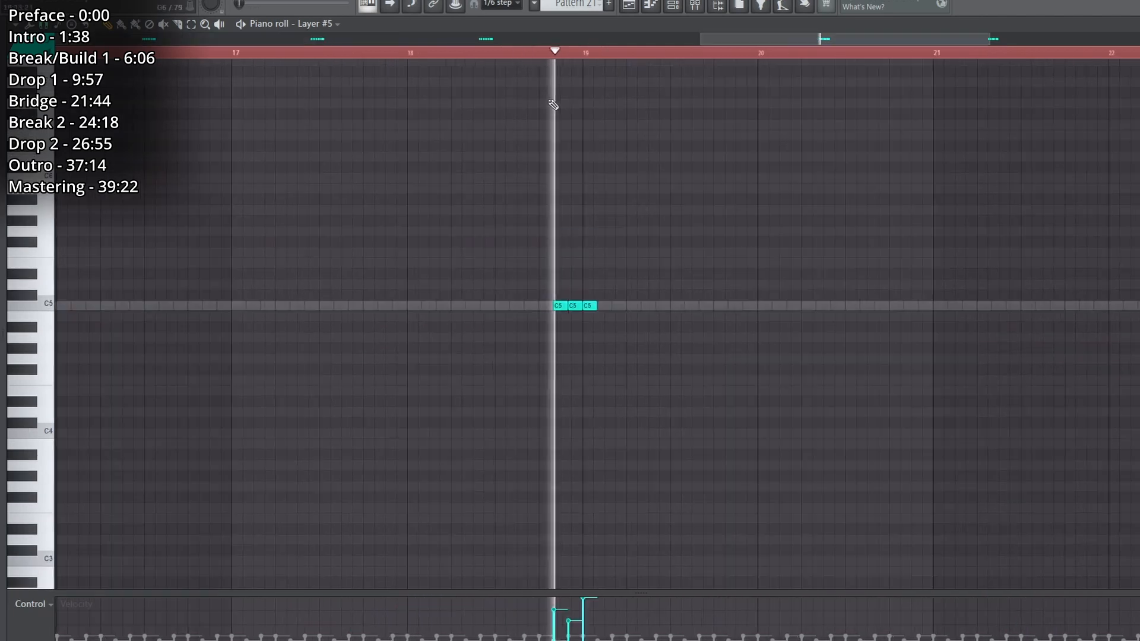
Return to the playlist and play Pattern 20 on the Perc 1 track from the start of the Intro.
key("F5")
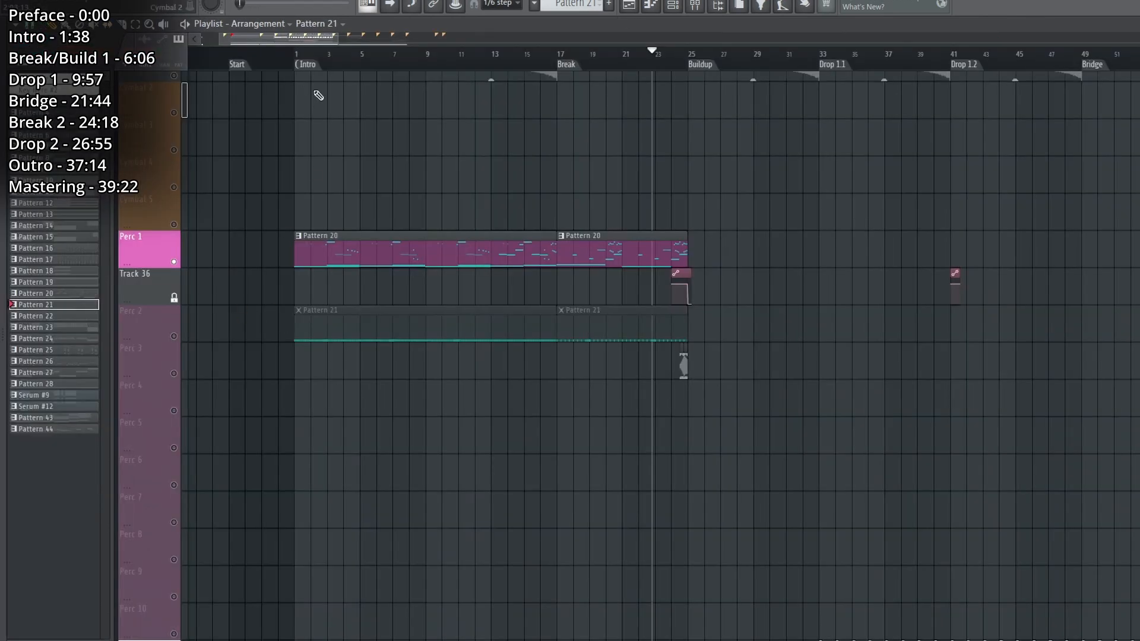
key("space")
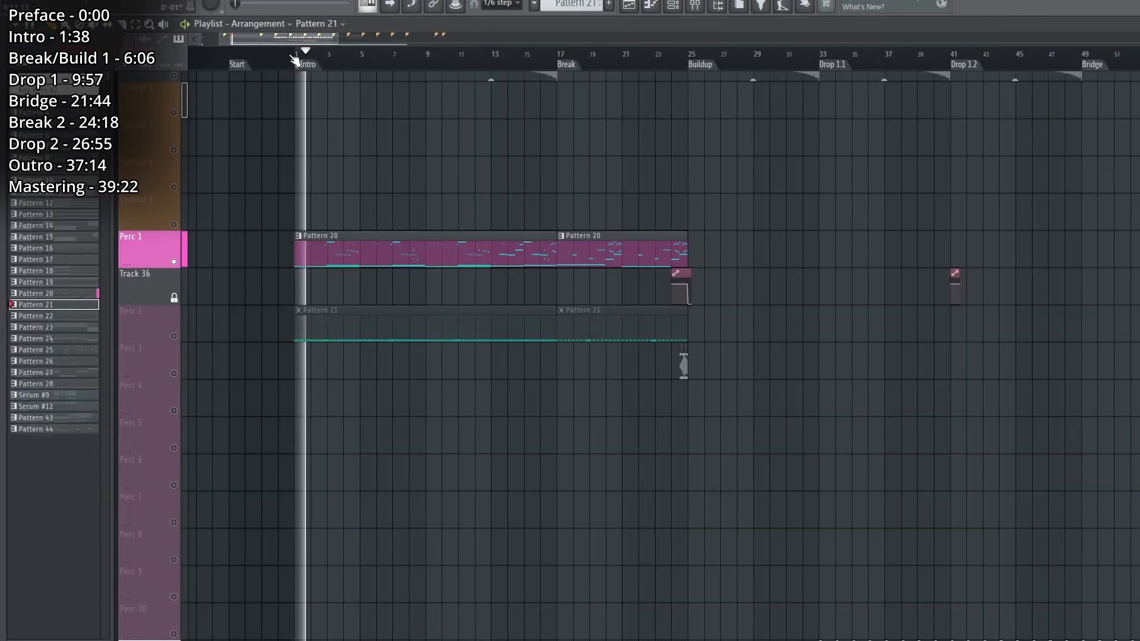
left_click(293, 54)
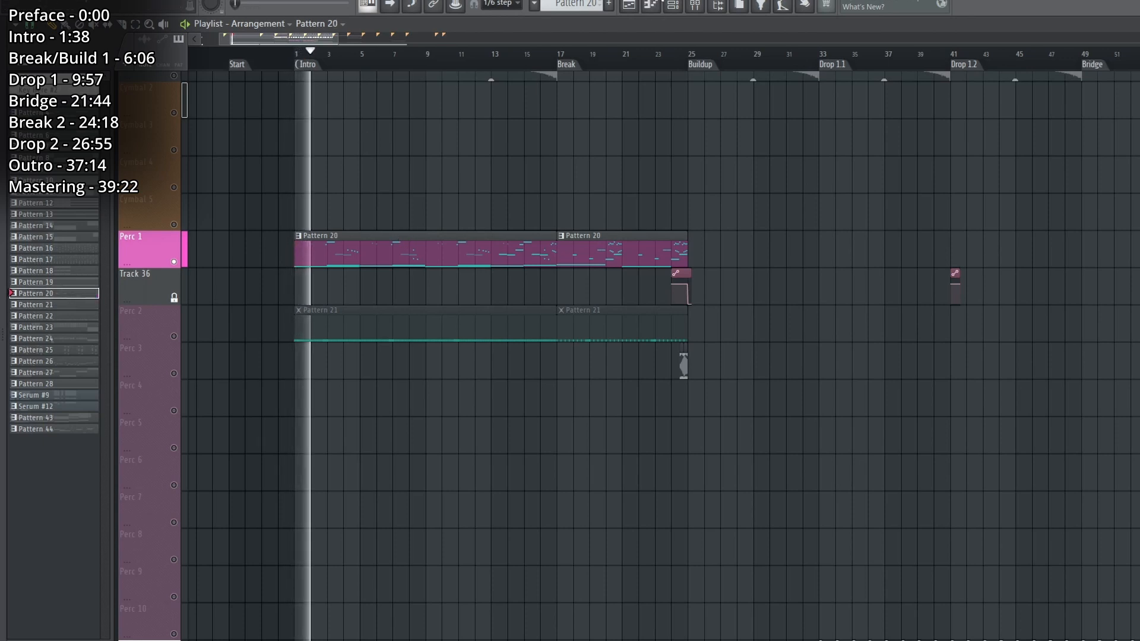
For Pattern 20, show the Percs channels and view the Taiko Drums pads in FPC, closing the plugin again.
double_click(418, 239)
left_click(234, 92)
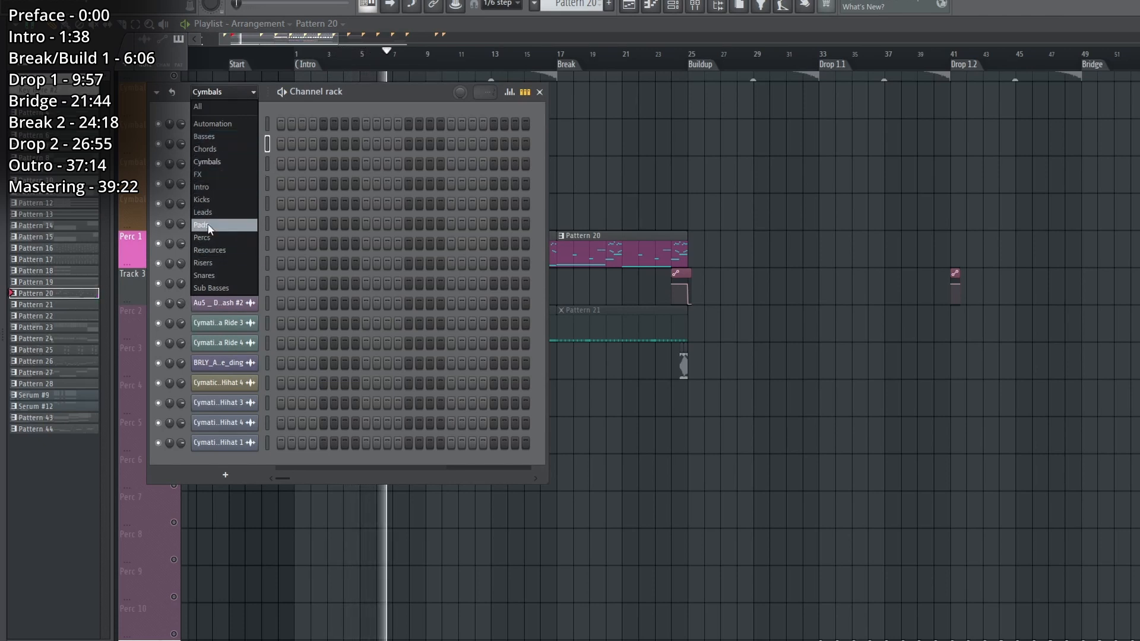
left_click(209, 238)
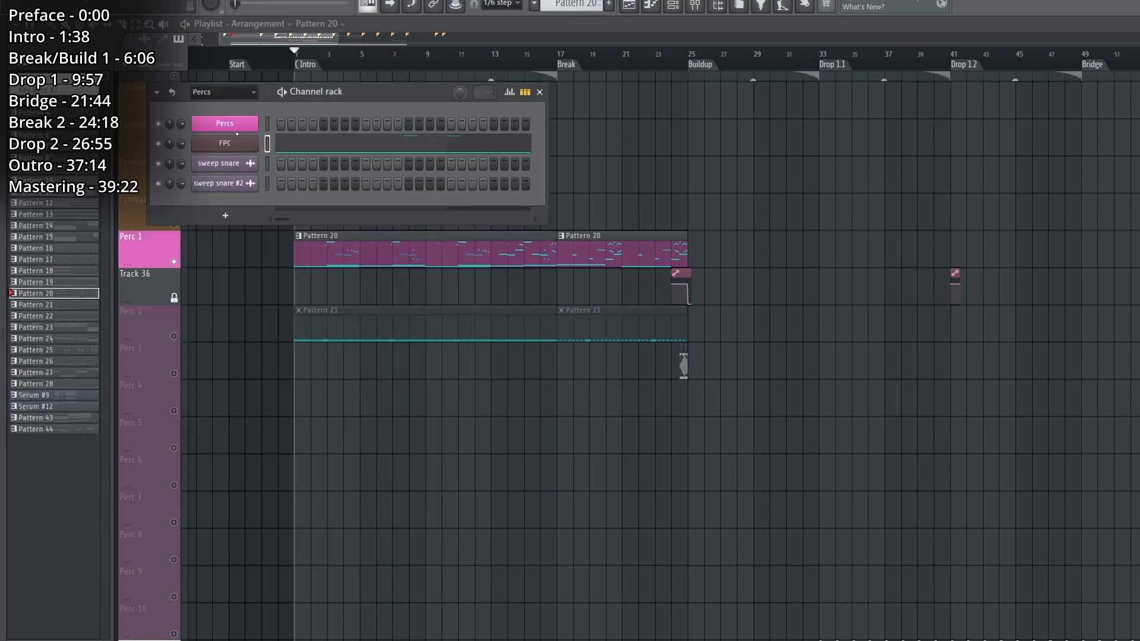
left_click(238, 141)
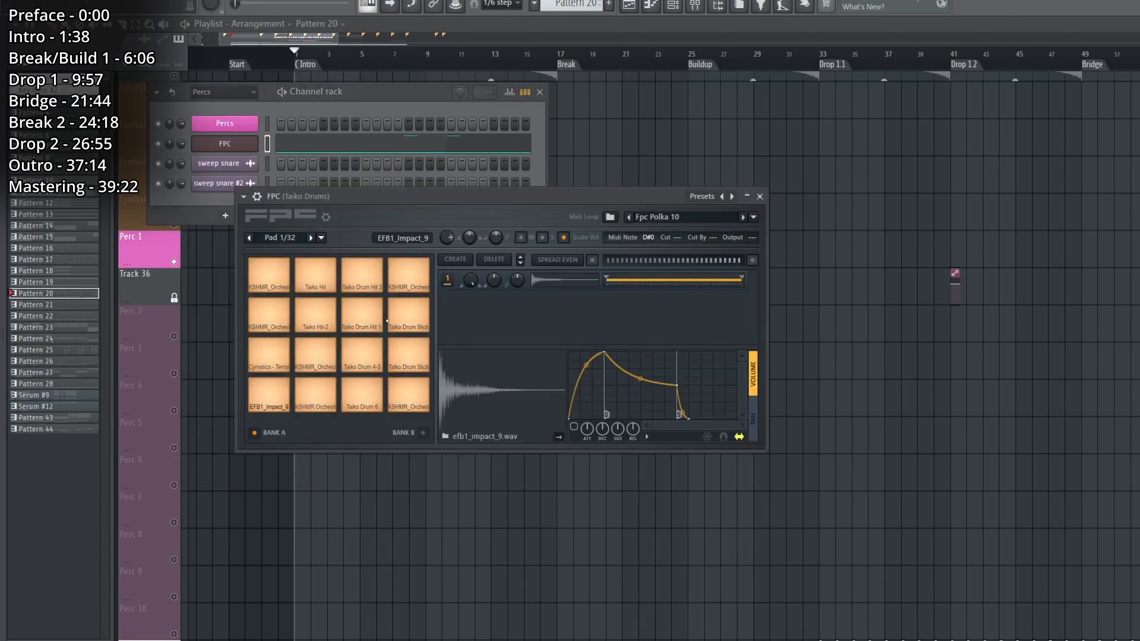
left_click(760, 196)
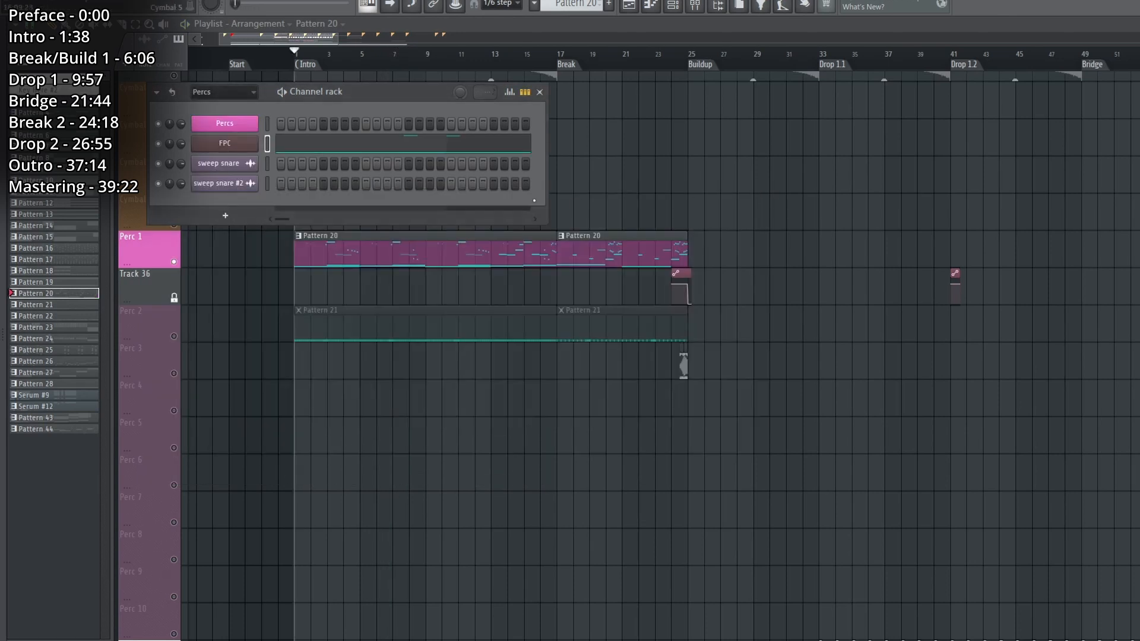
Open the FPC piano roll of Pattern 20 and play its taiko, impact and orchestral drum notes across the whole pattern.
key("F7")
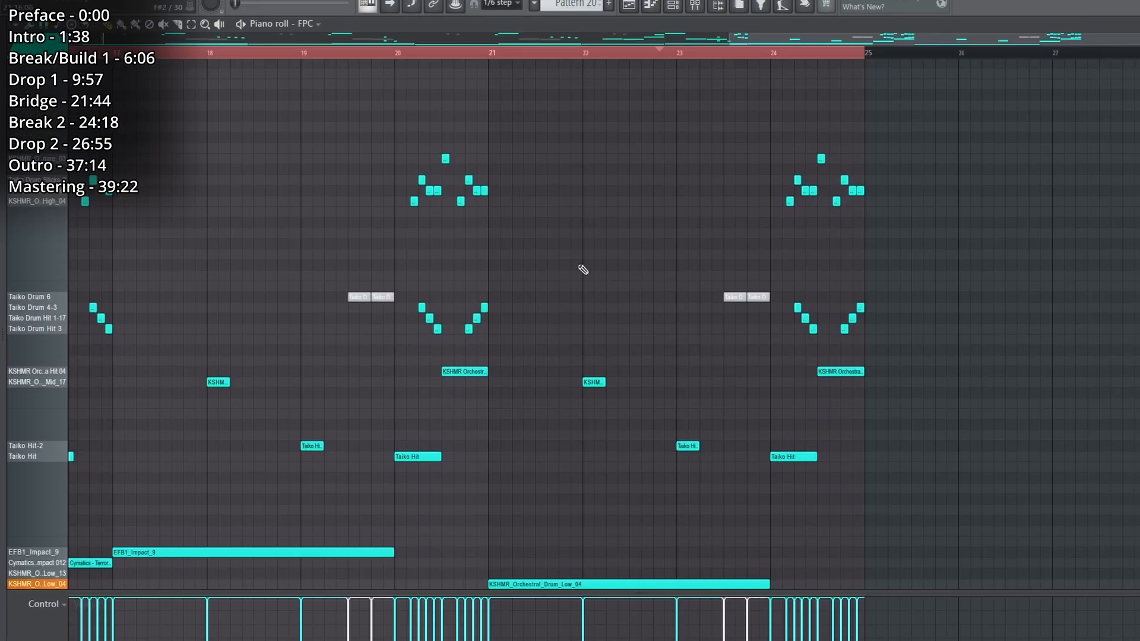
scroll(588, 301, "up", 1)
scroll(589, 301, "down", 1)
scroll(348, 53, "right", 4)
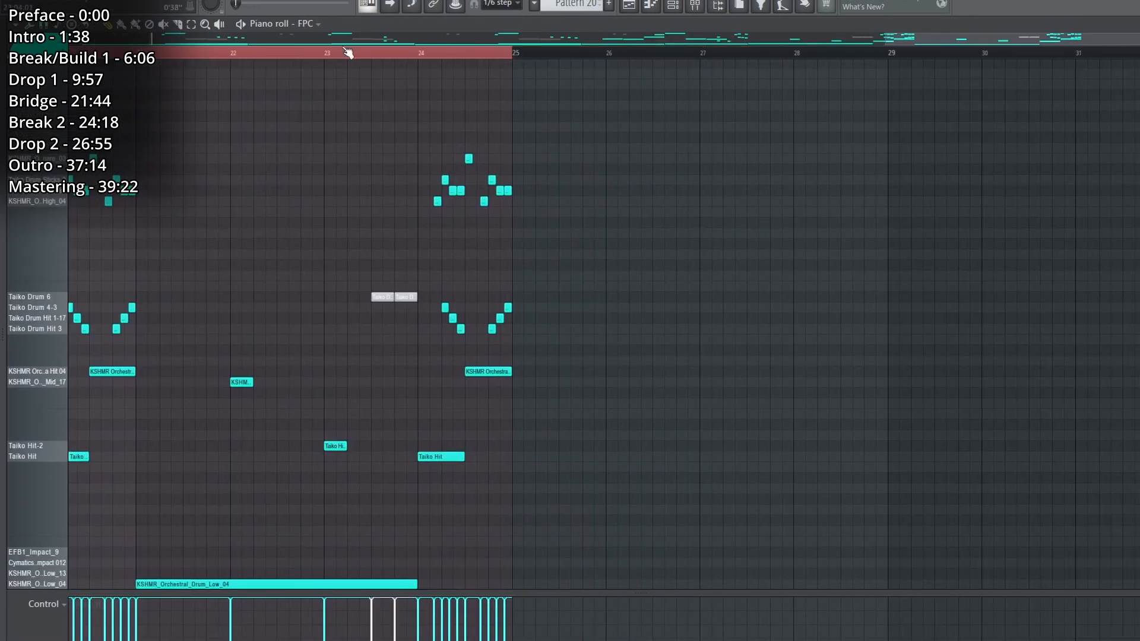
scroll(348, 53, "down", 3)
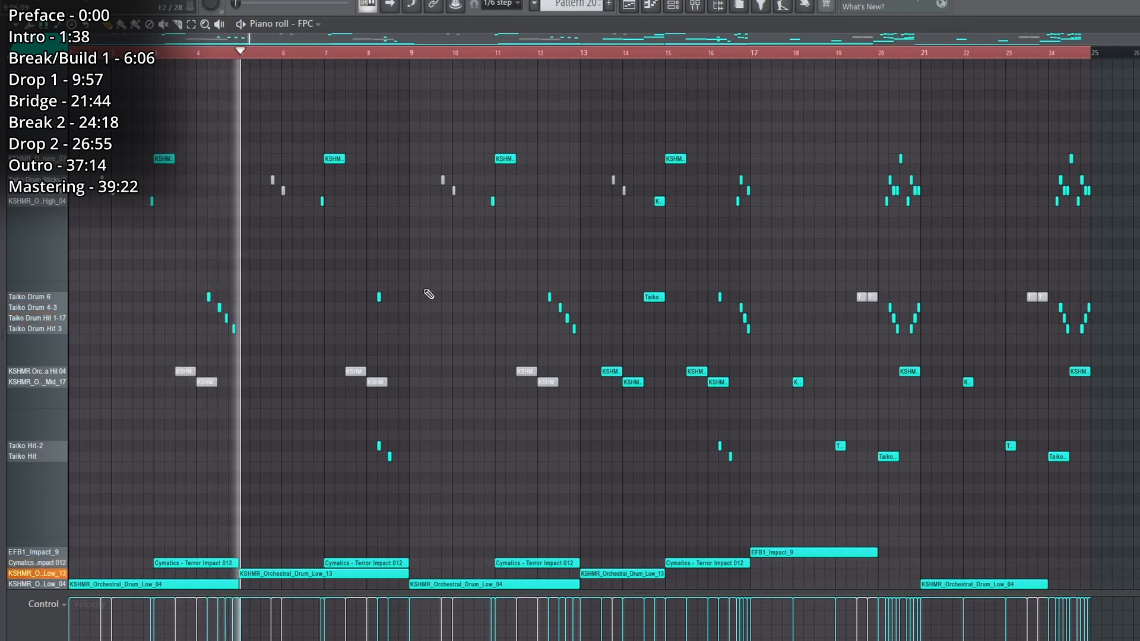
View the effects on the Taiko Drums mixer track, including Parametric EQ 2 and the balance plugin, and close the mixer.
key("F9")
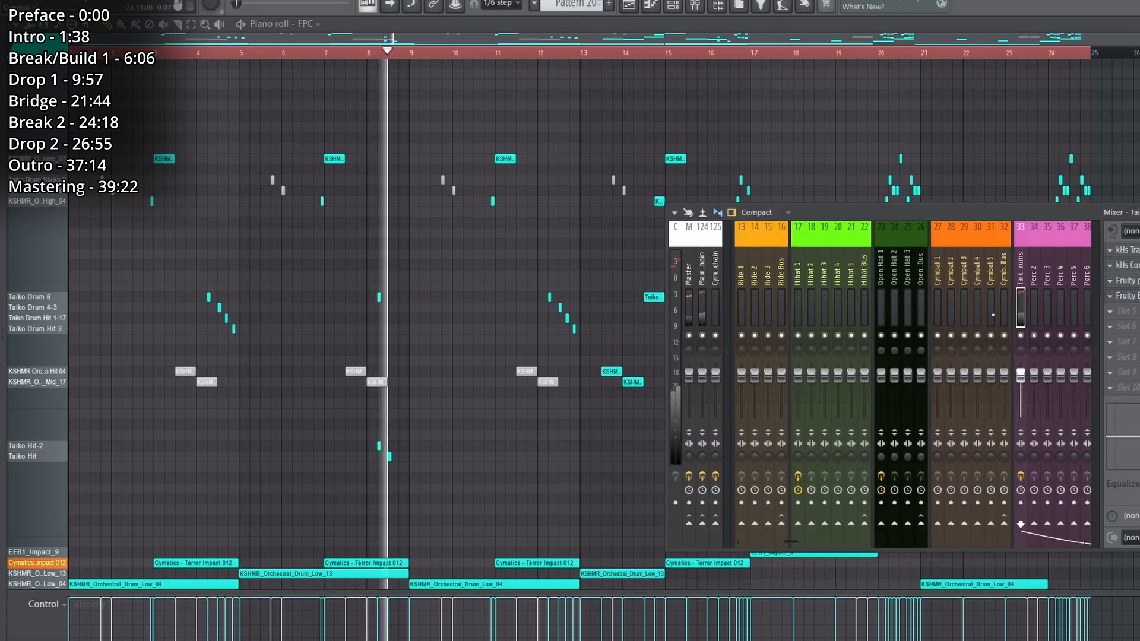
scroll(993, 315, "down", 3)
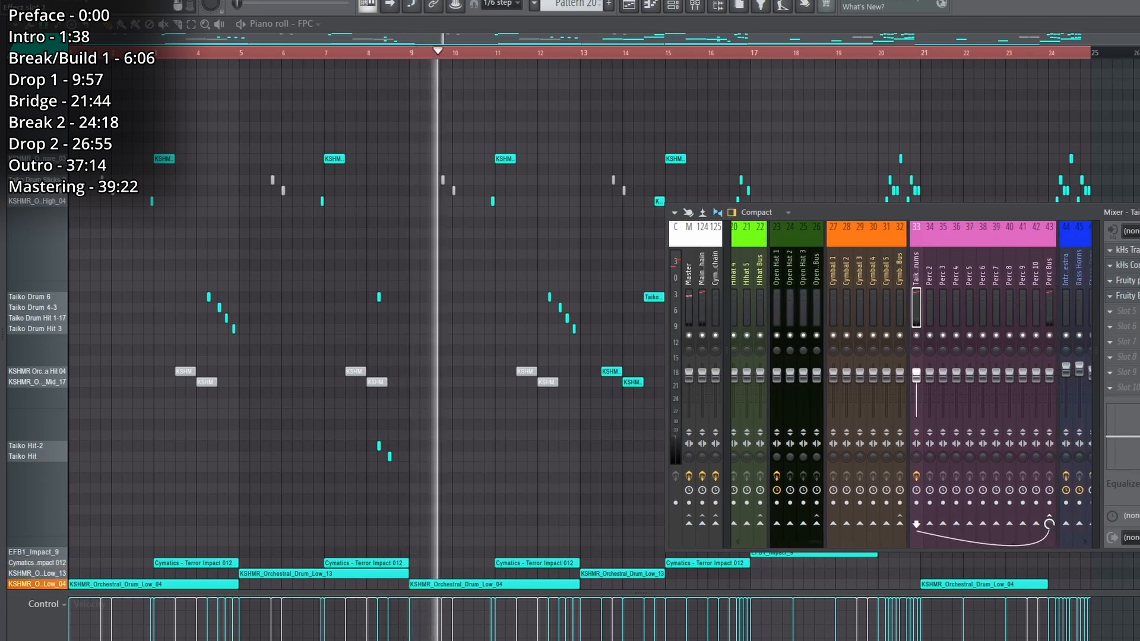
left_click(1128, 250)
left_click(1128, 250)
left_click(1128, 280)
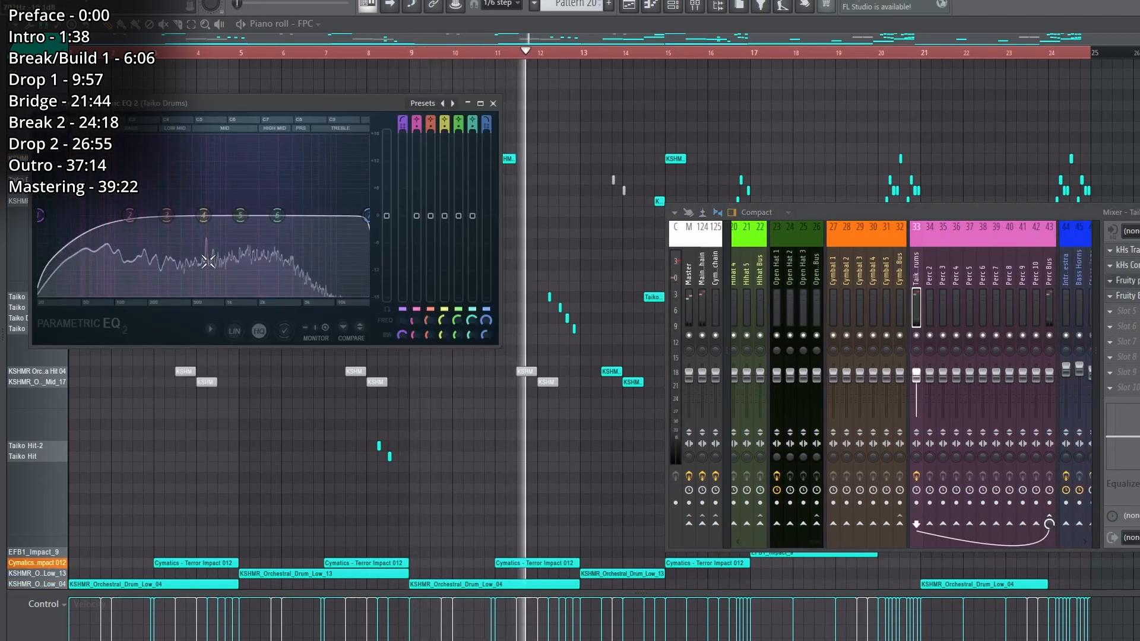
left_click(1128, 296)
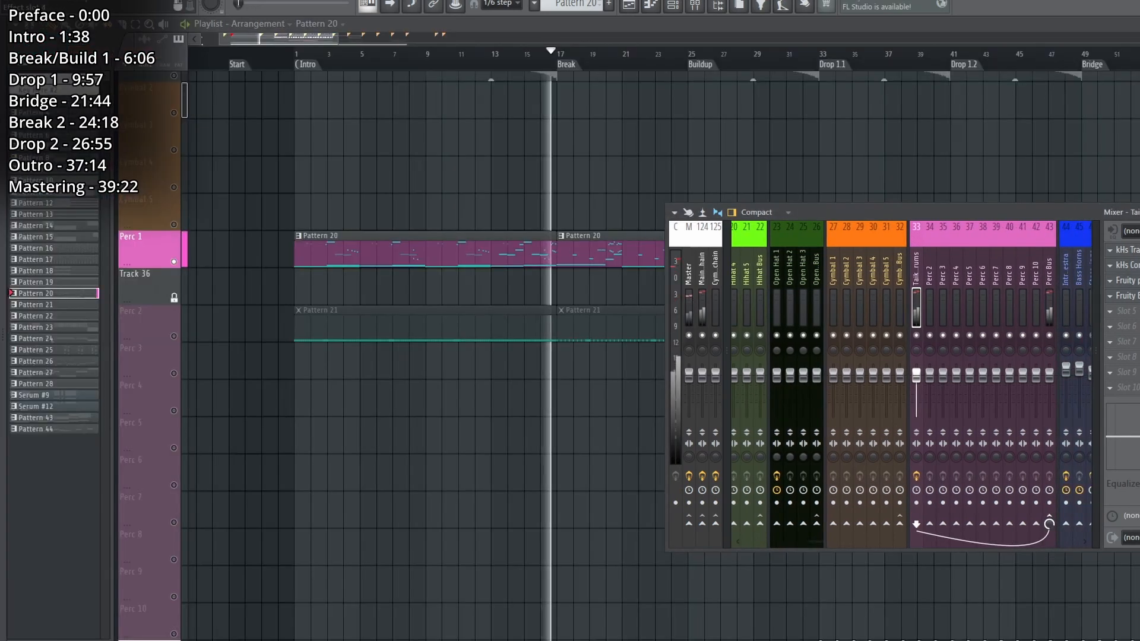
left_click(1135, 299)
scroll(701, 64, "up", 2)
key("F9")
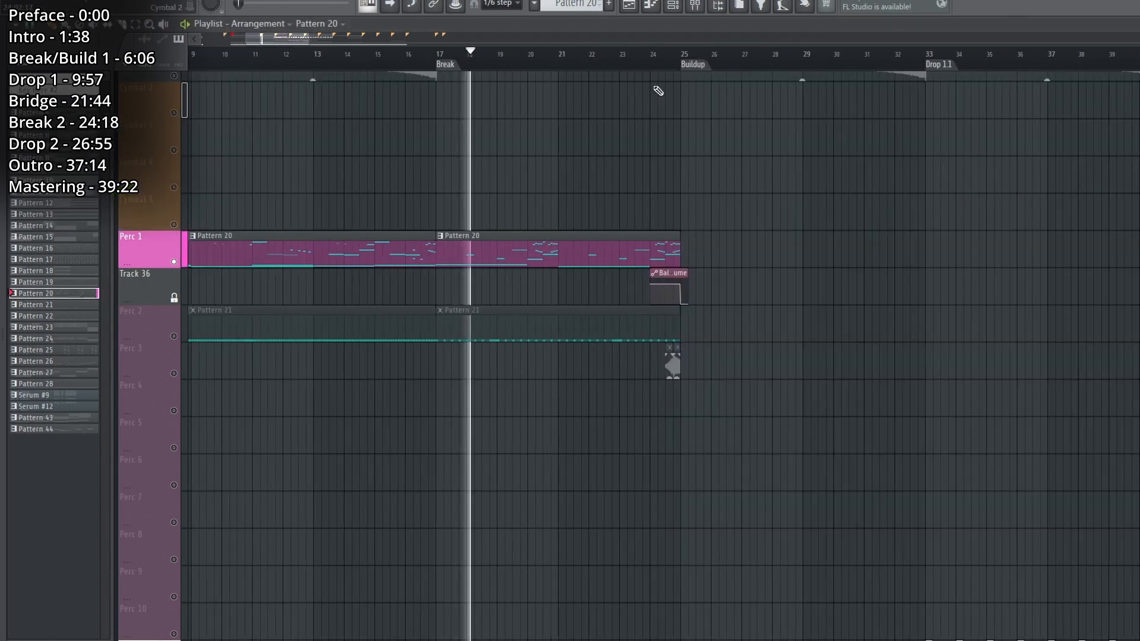
Play the last taiko hits on Perc 1 with their Balance volume automation, starting midway between bars 24 and 25.
scroll(666, 83, "left", 2)
scroll(811, 63, "up", 3)
left_click(889, 55)
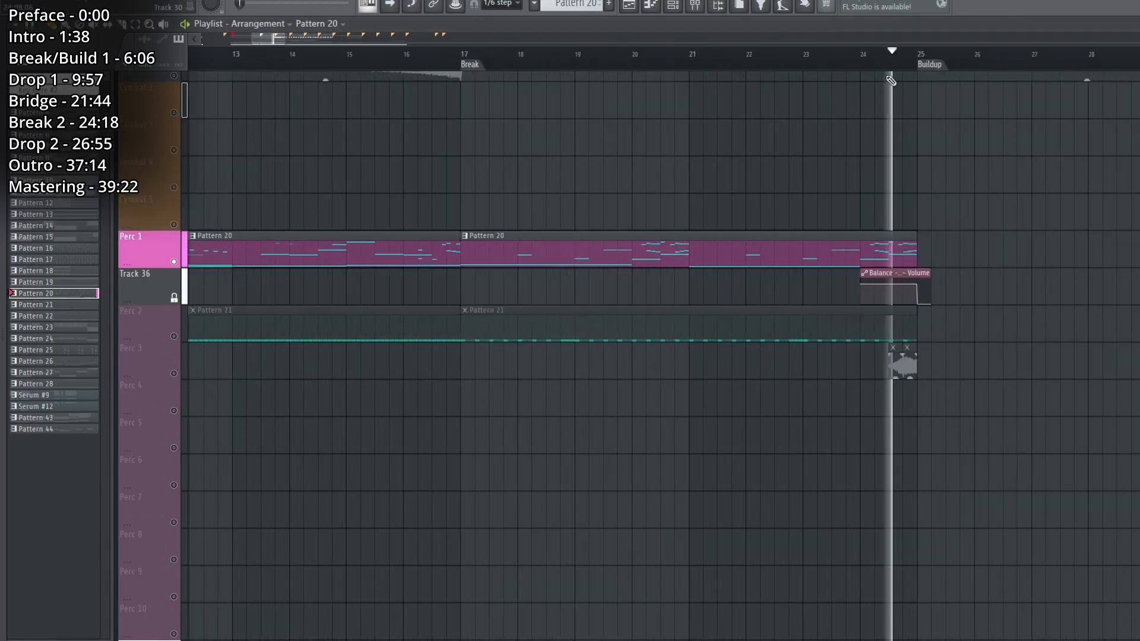
Audition the sweep snare clip on the Perc 3 track just before the Buildup.
left_click(903, 363)
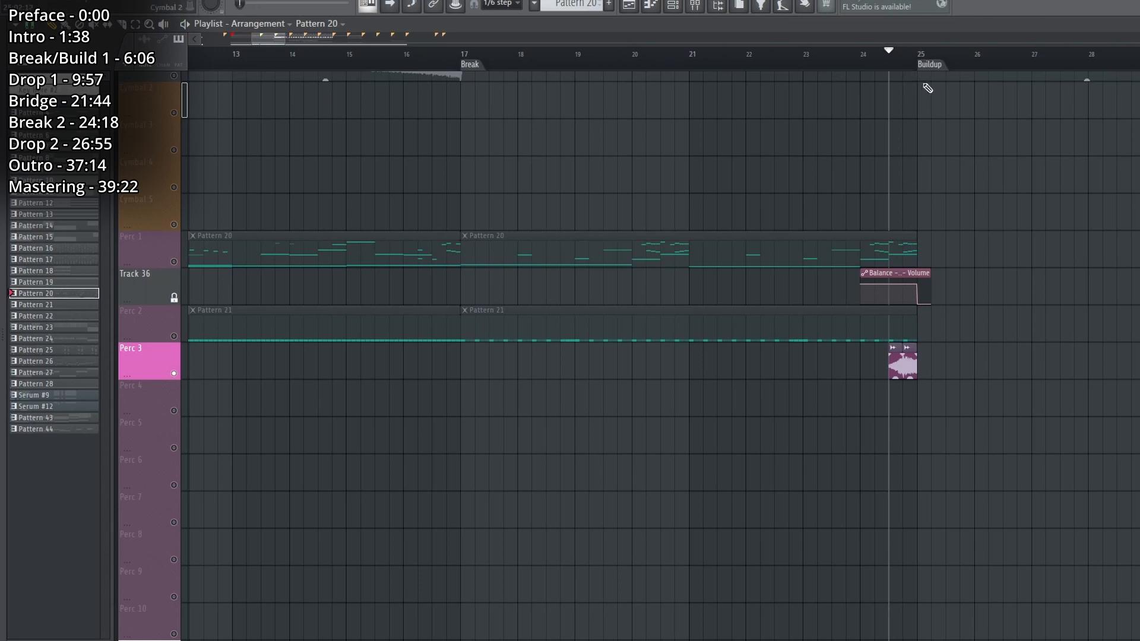
scroll(970, 61, "up", 2)
left_click(884, 360)
In the Intro track group, toggle the Intro 2 and Intro 3 tracks and start playback at the Break marker.
scroll(892, 61, "up", 5)
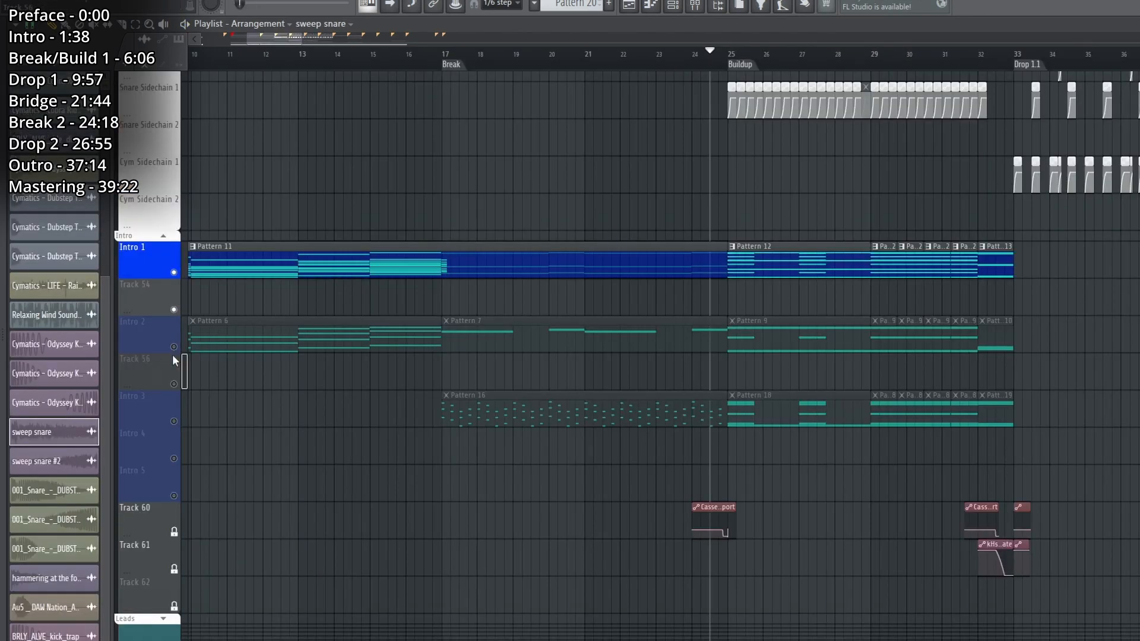
left_click(174, 347)
left_click(174, 421)
left_click(443, 54)
key("space")
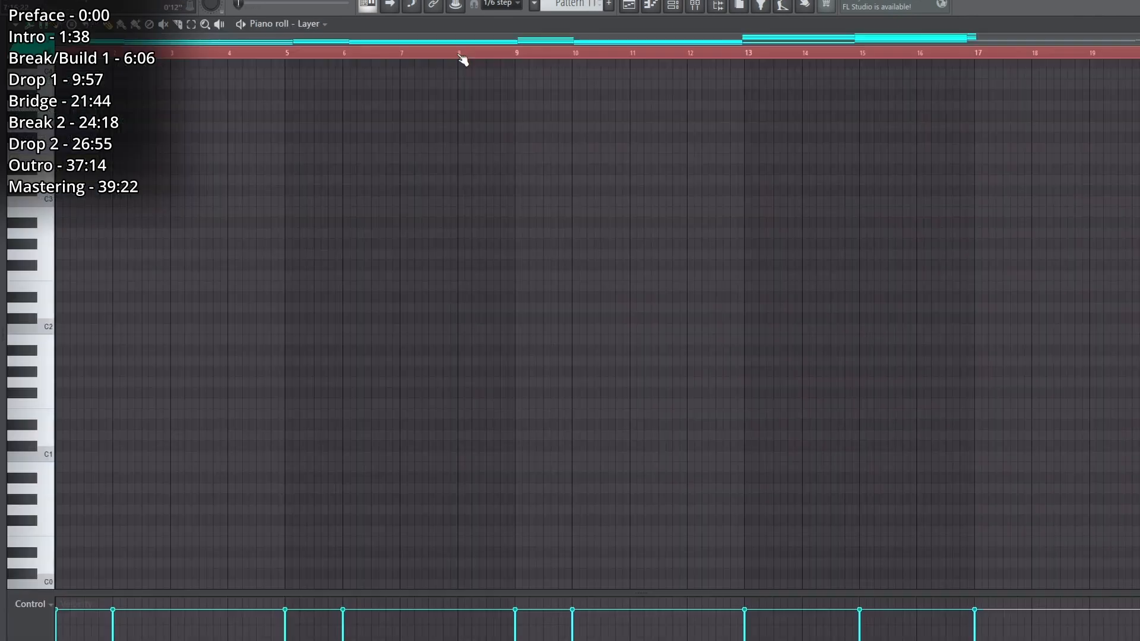
View the Layer piano roll of Pattern 11, and audition Pattern 7 on the Intro 2 track from bar 21.
scroll(587, 352, "up", 3)
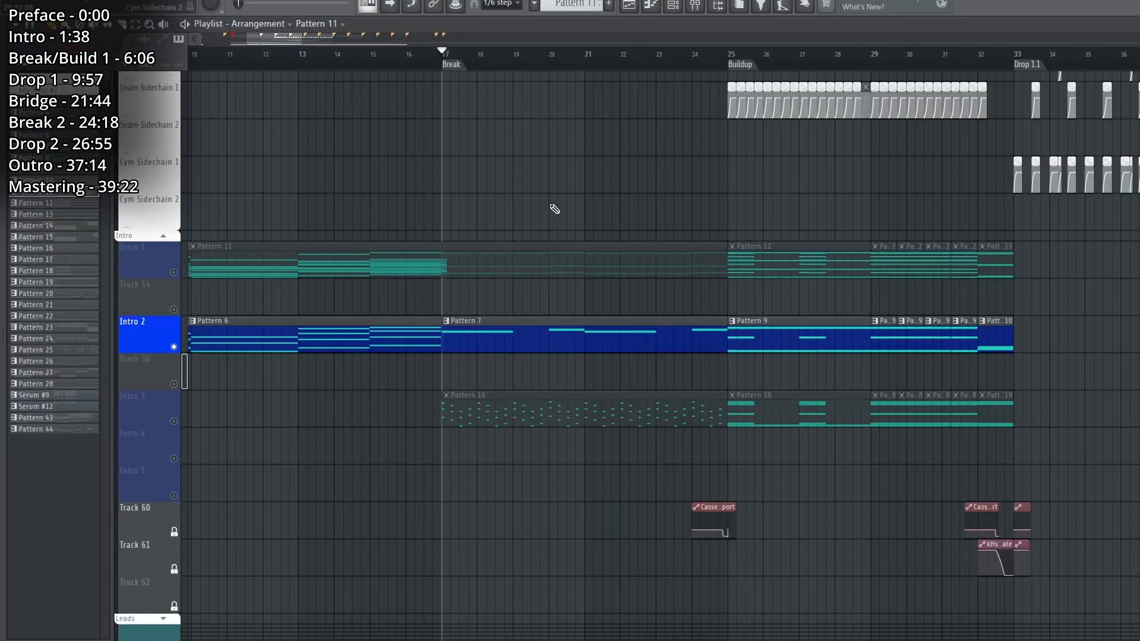
left_click(550, 52)
left_click(585, 53)
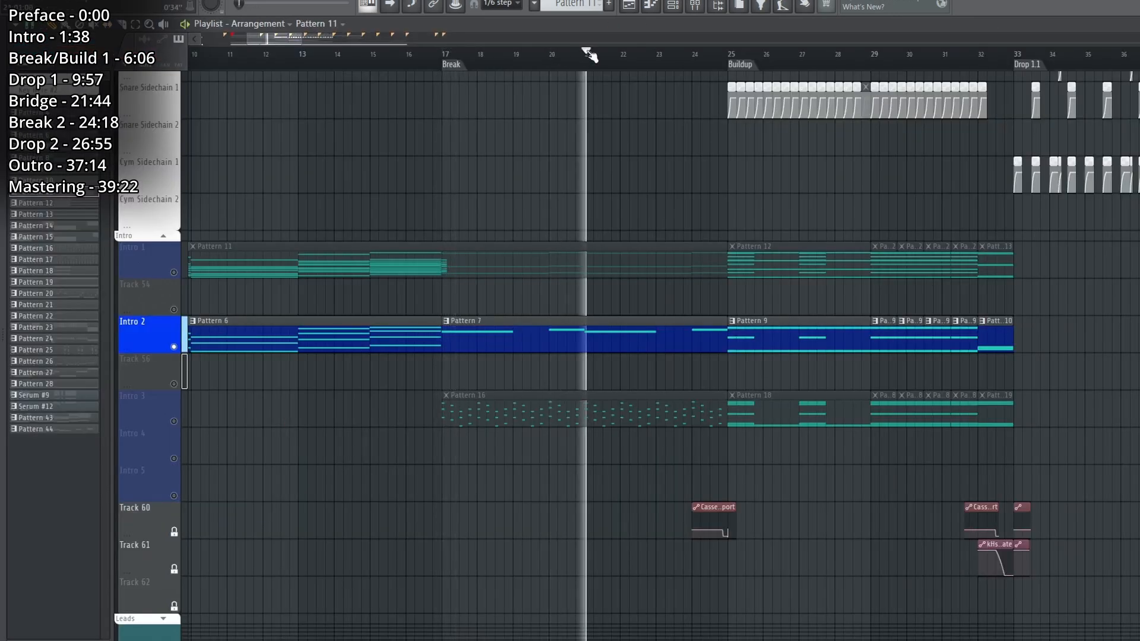
key("space")
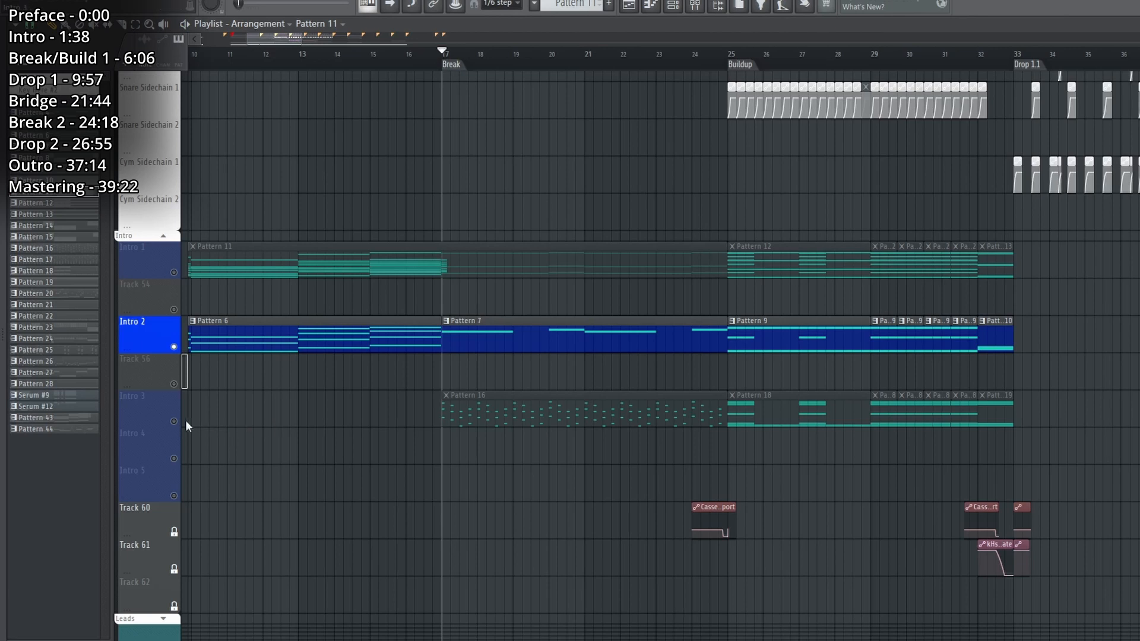
Play Pattern 16 on Intro 3 alone, and view the spiccato Celli and Violas in BBC Symphony Orchestra #8 and #9.
left_click(181, 423)
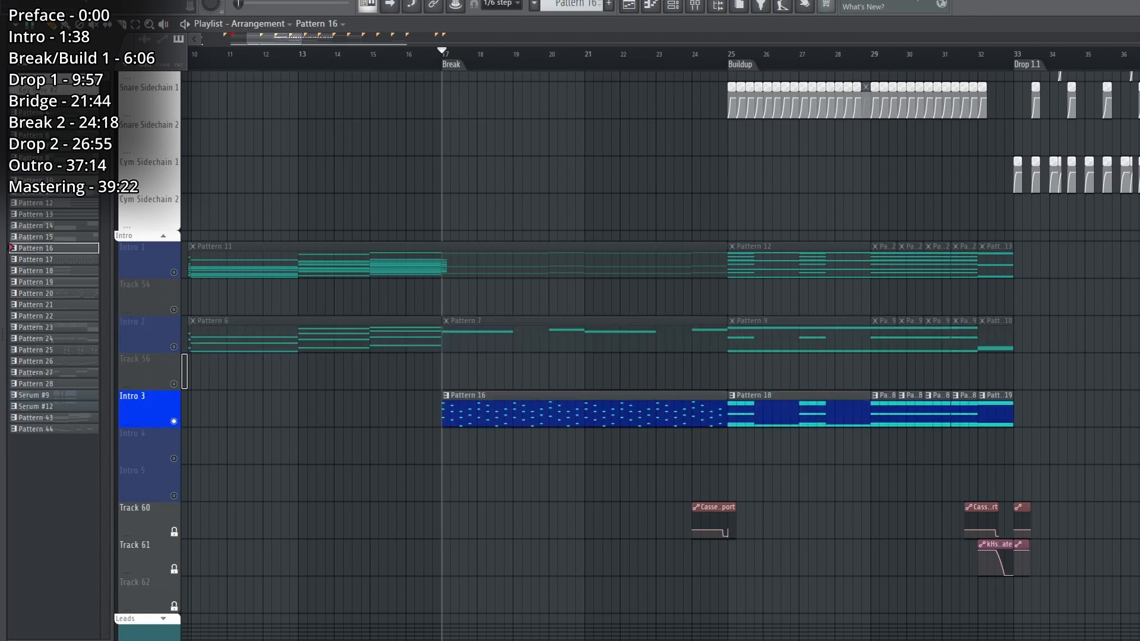
key("F6")
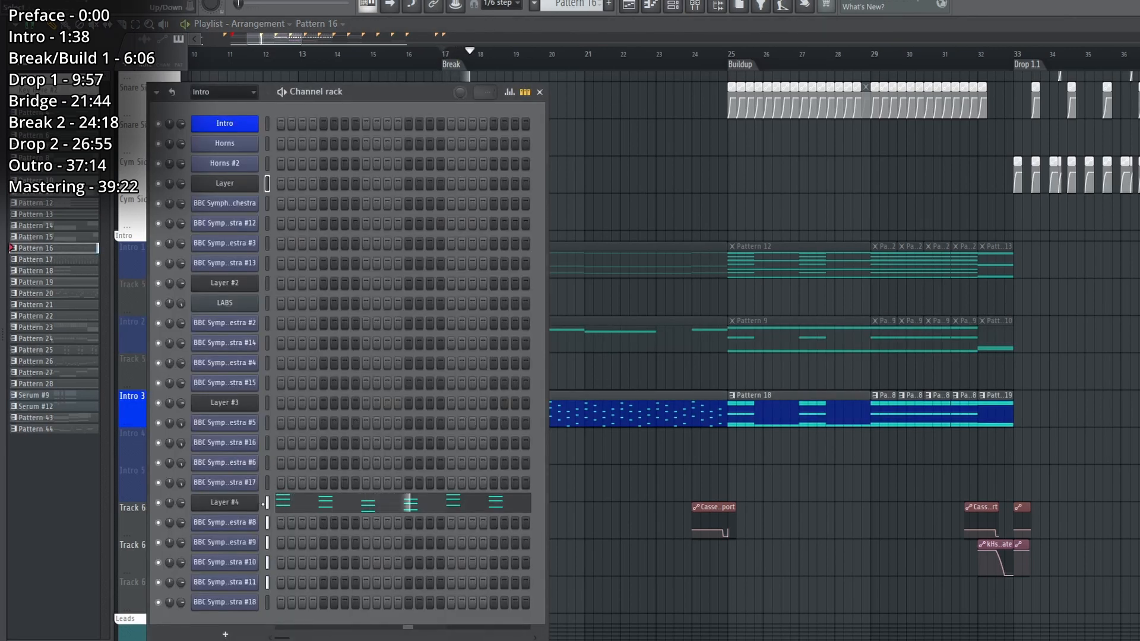
left_click(243, 523)
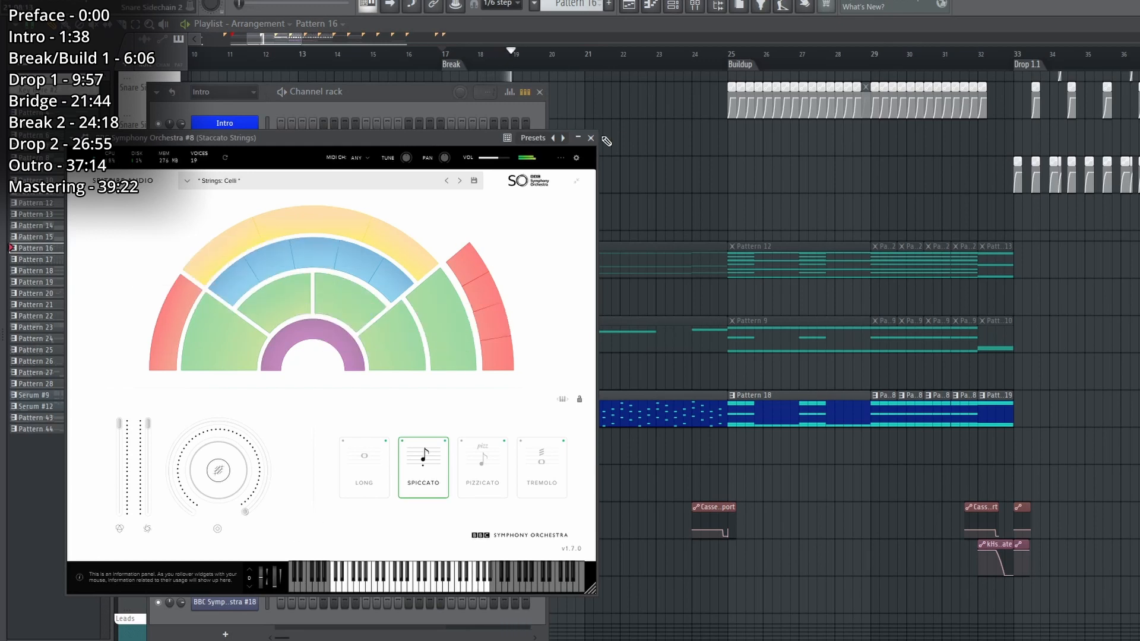
left_click(591, 139)
left_click(254, 546)
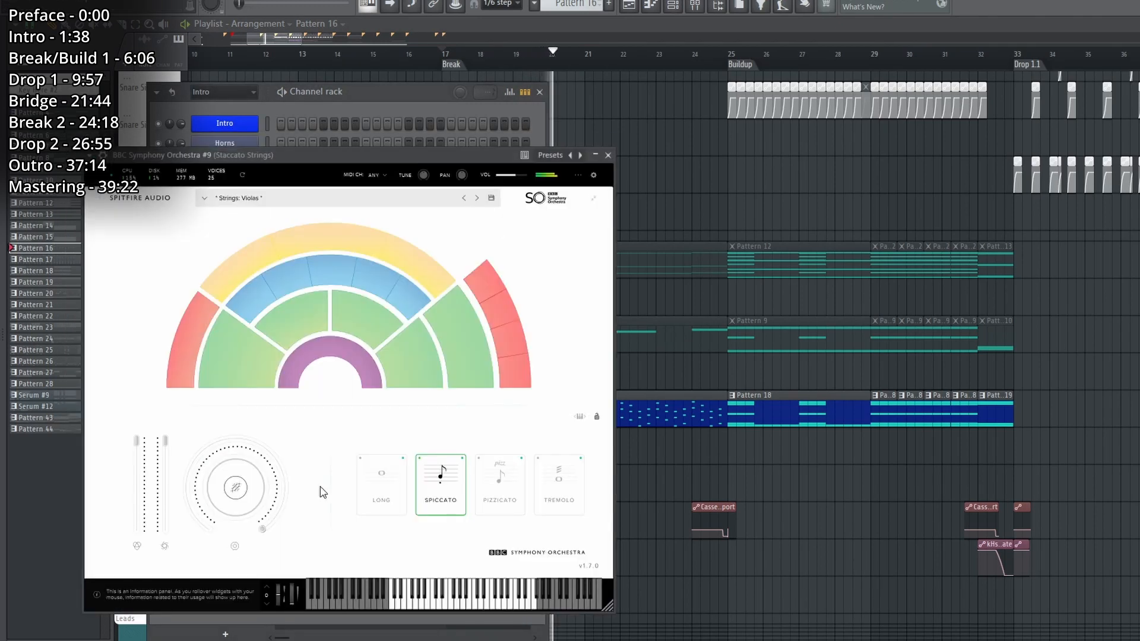
left_click(608, 156)
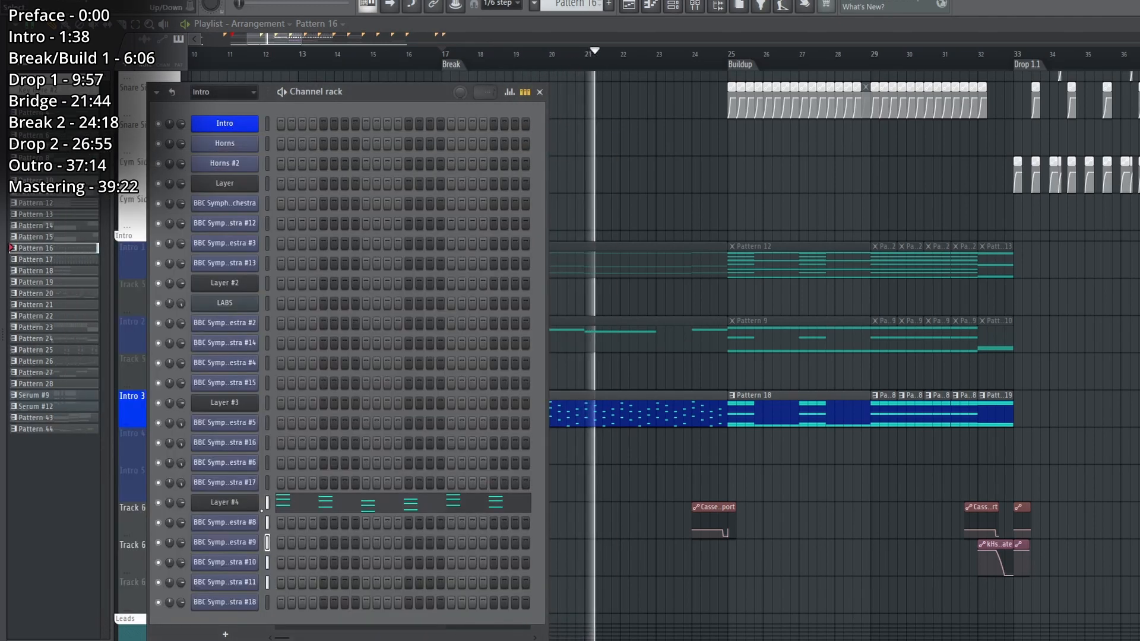
View the spiccato Violins 2 and Violins 1 patches in BBC Symphony Orchestra #10 and #11, closing each one again.
left_click(269, 561)
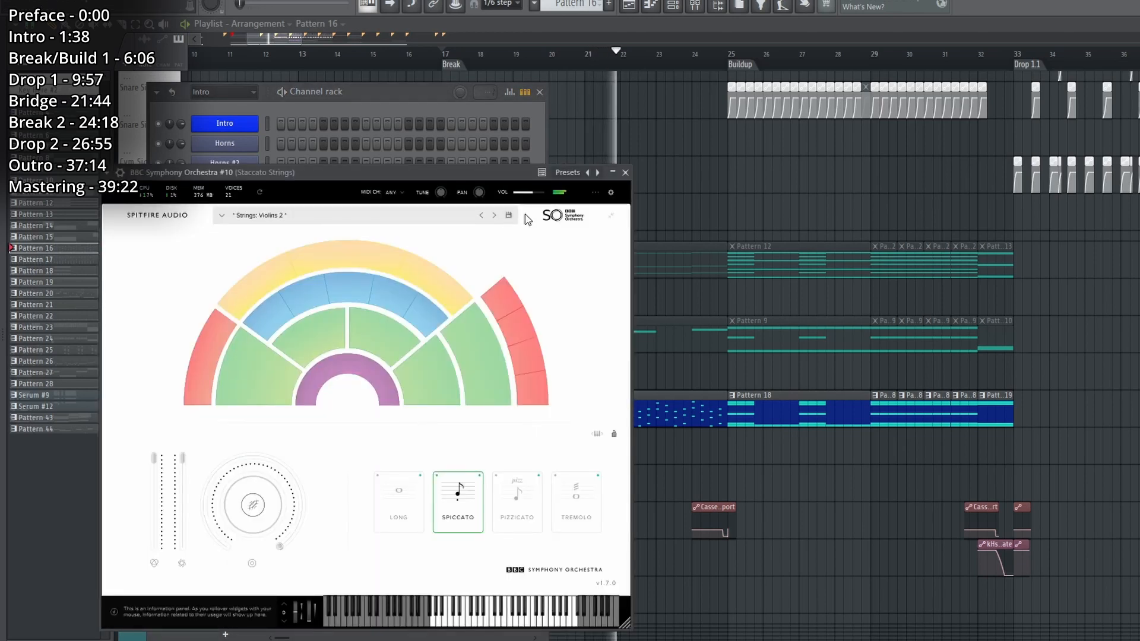
left_click(619, 175)
left_click(245, 589)
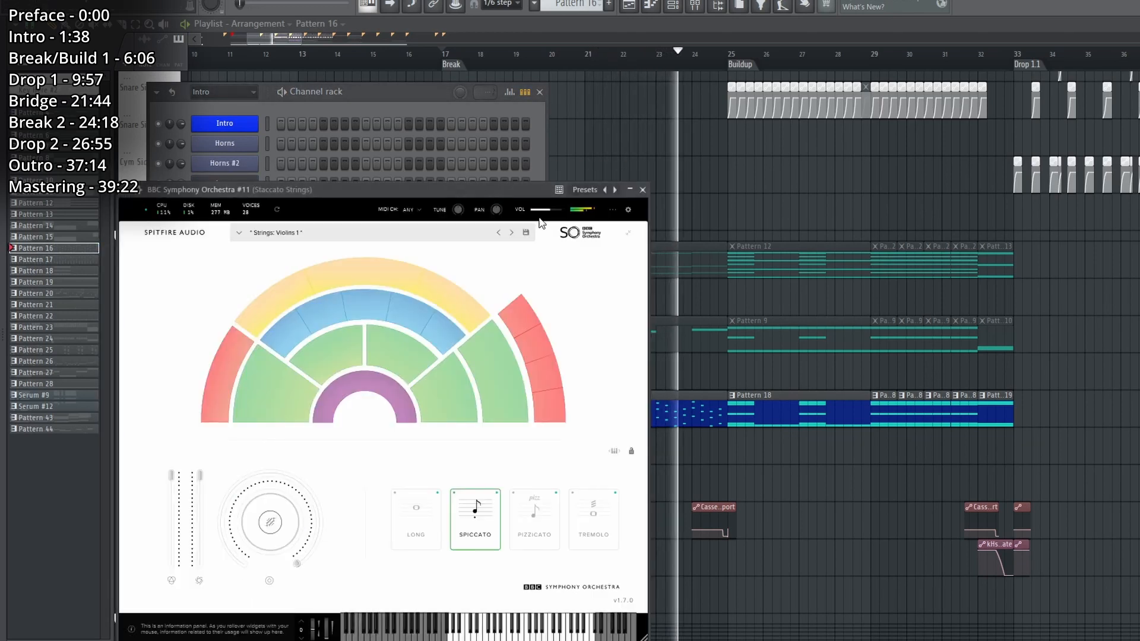
left_click(643, 190)
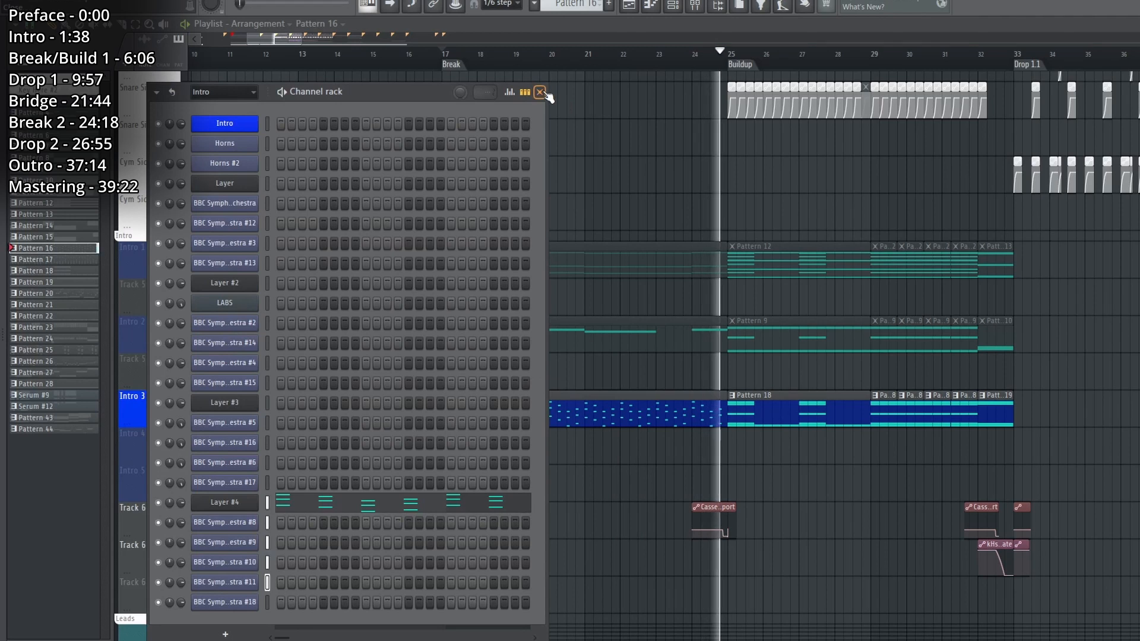
Close the channel rack and view the staccato chord notes of Pattern 16 in the Layer #4 piano roll during playback.
left_click(540, 92)
double_click(543, 390)
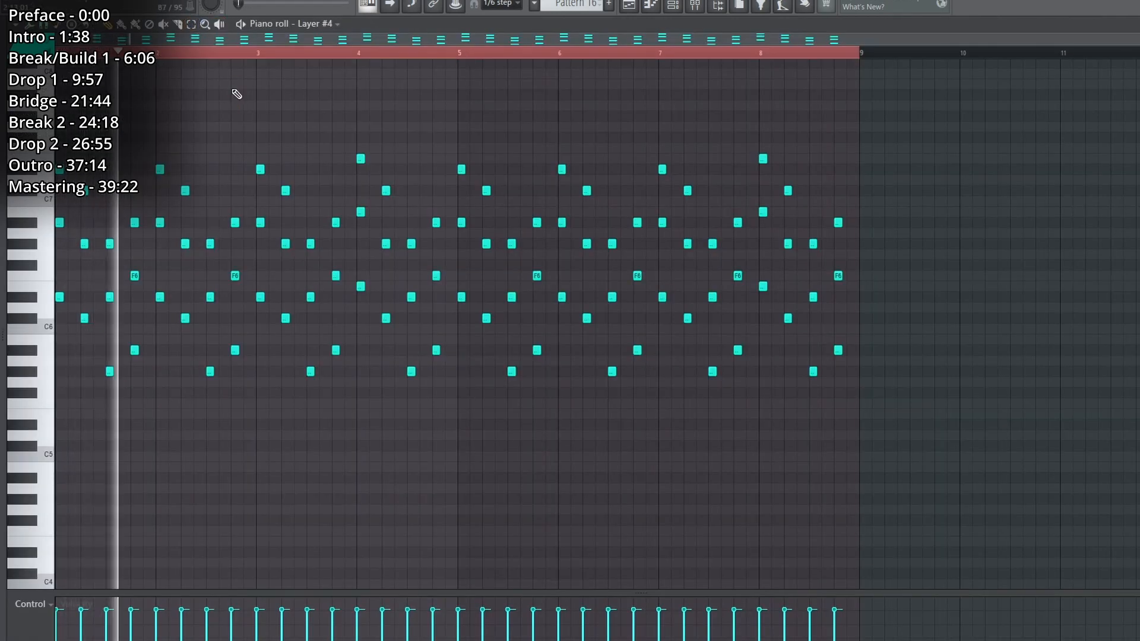
key("space")
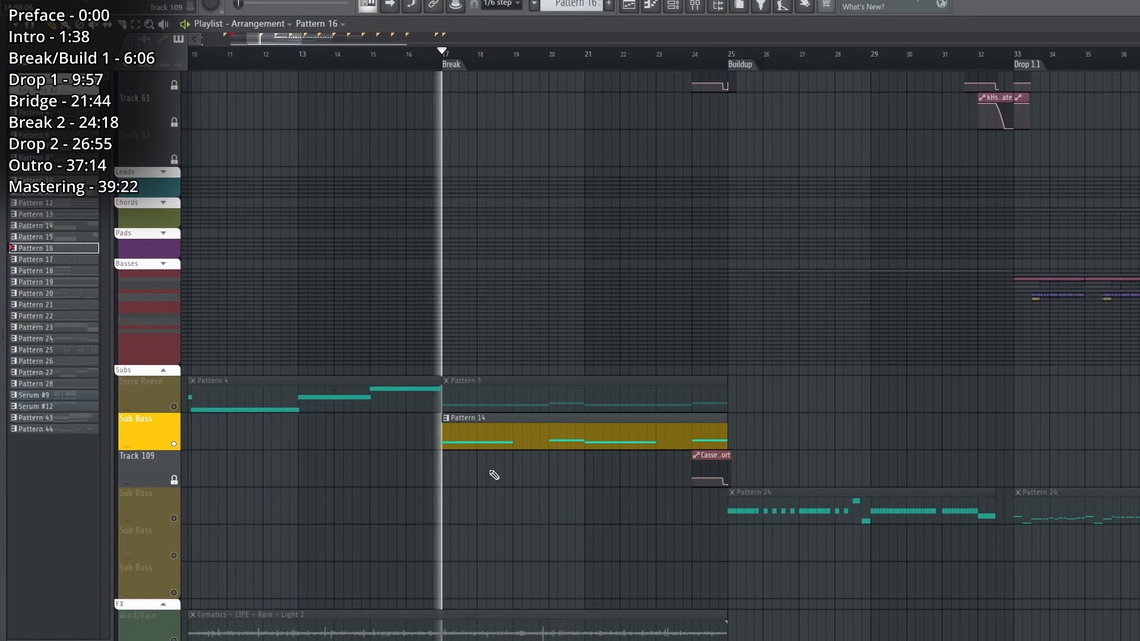
For Pattern 14 on the Sub Bass track, show the Sub Basses channels and view the Brass: Tuba instrument inside its Patcher.
left_click(565, 430)
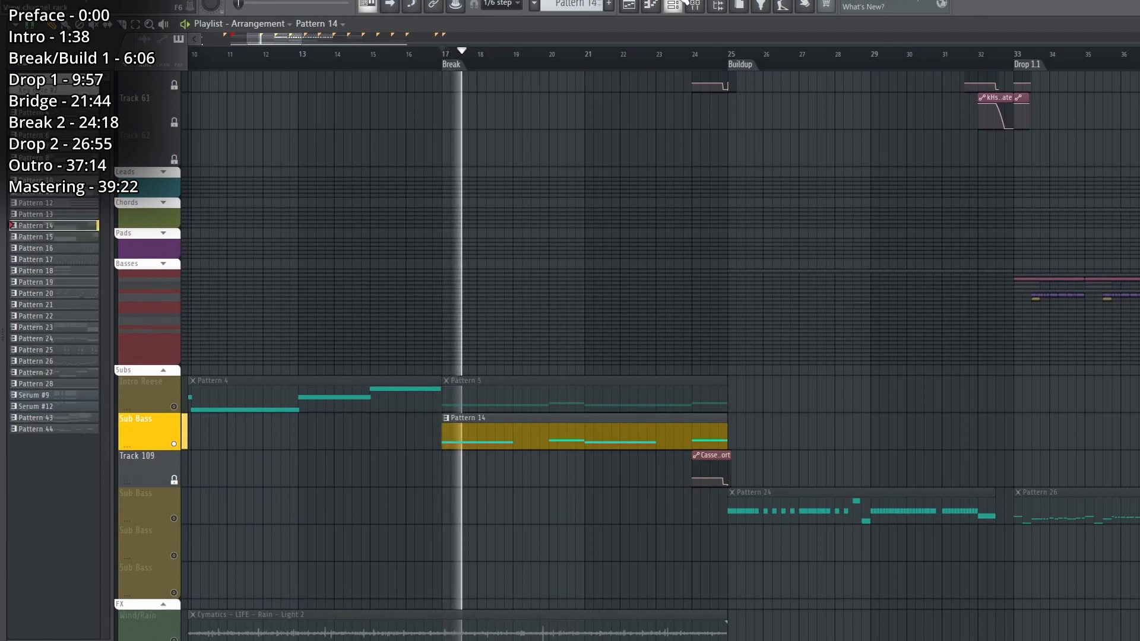
left_click(675, 7)
left_click(220, 94)
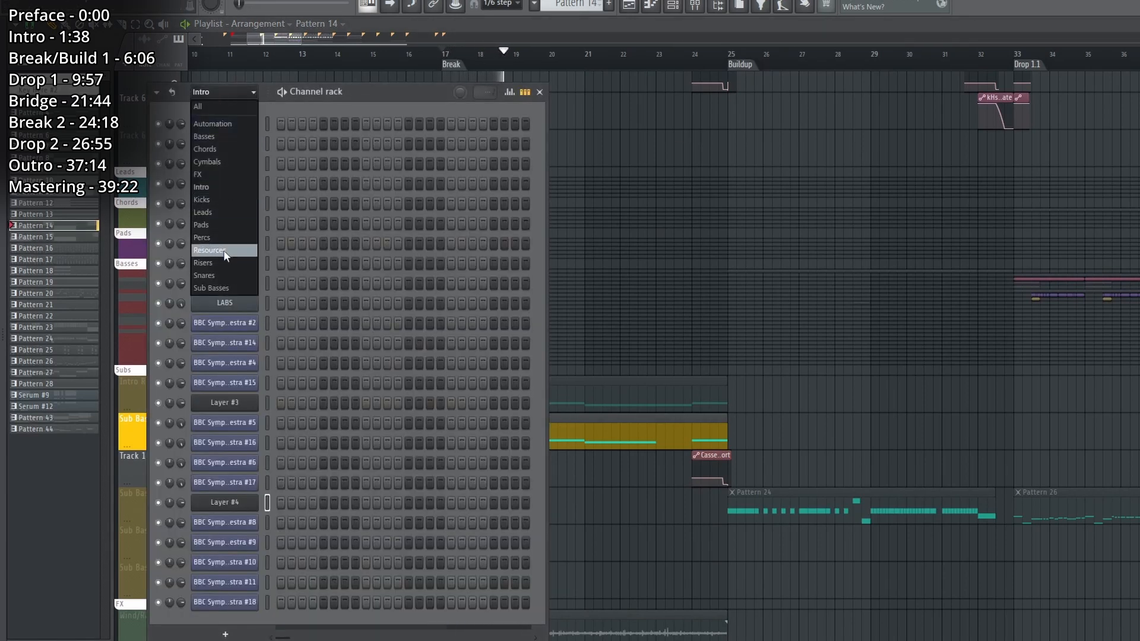
left_click(225, 291)
left_click(237, 169)
key("space")
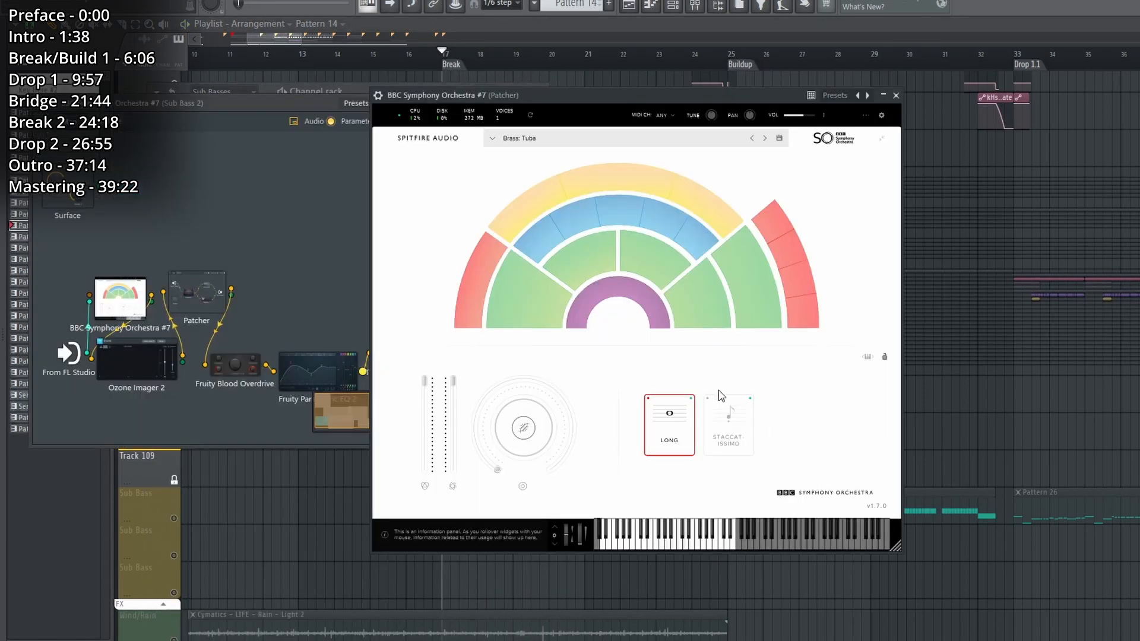
View Ozone Imager 2, Fruity Blood Overdrive and Fruity Parametric EQ 2 in the Tuba Patcher, and close the Sub Basses channel rack.
left_click(896, 95)
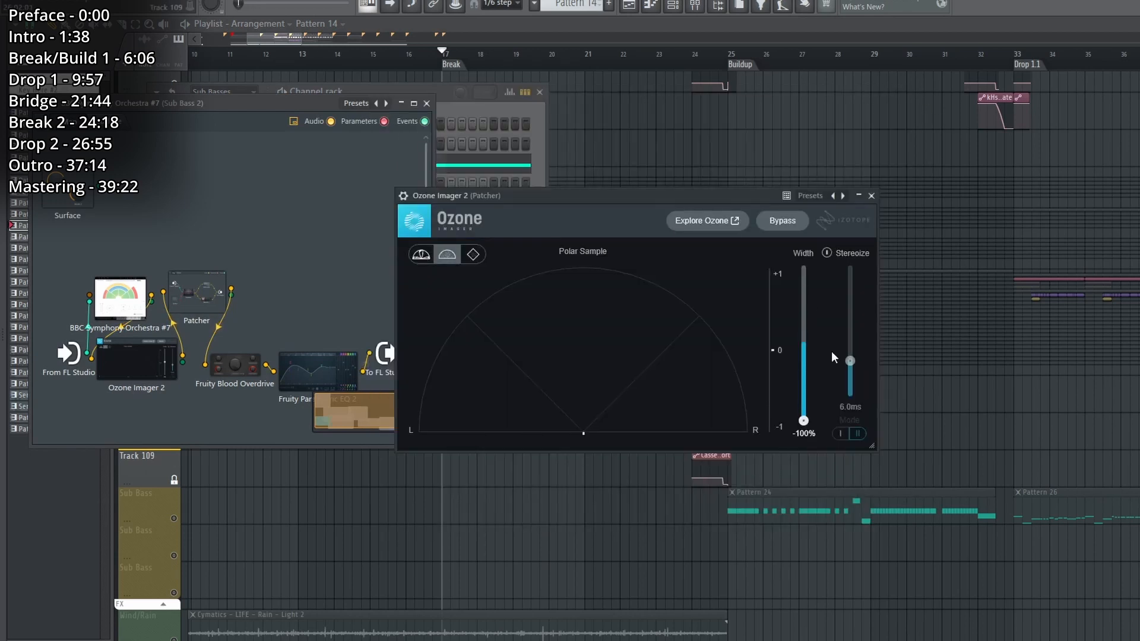
left_click(872, 197)
left_click(832, 154)
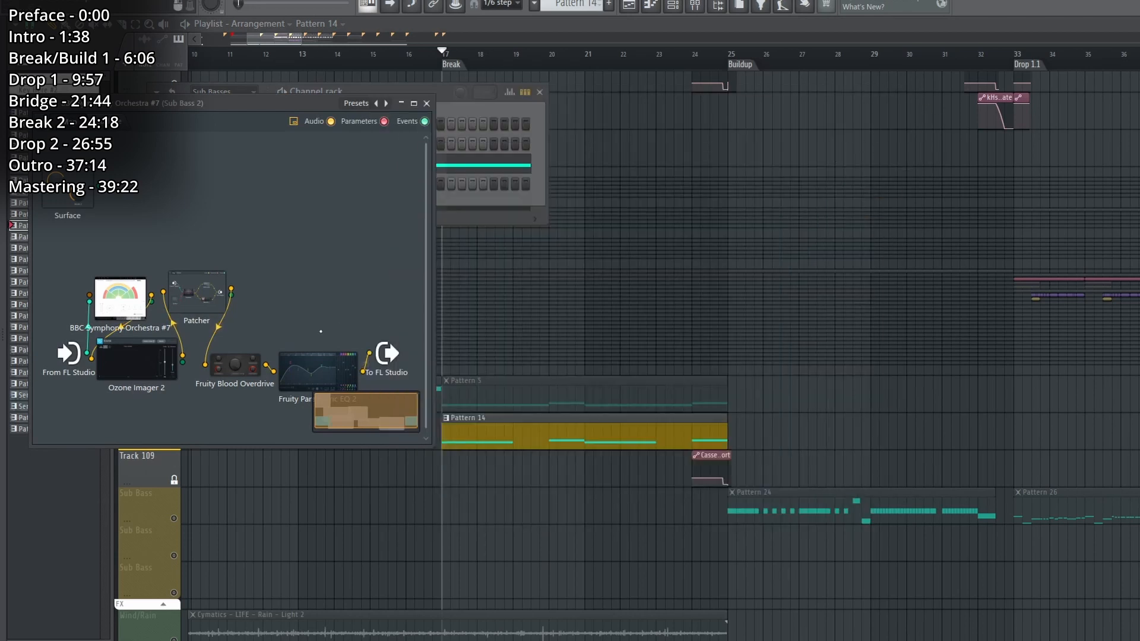
double_click(235, 365)
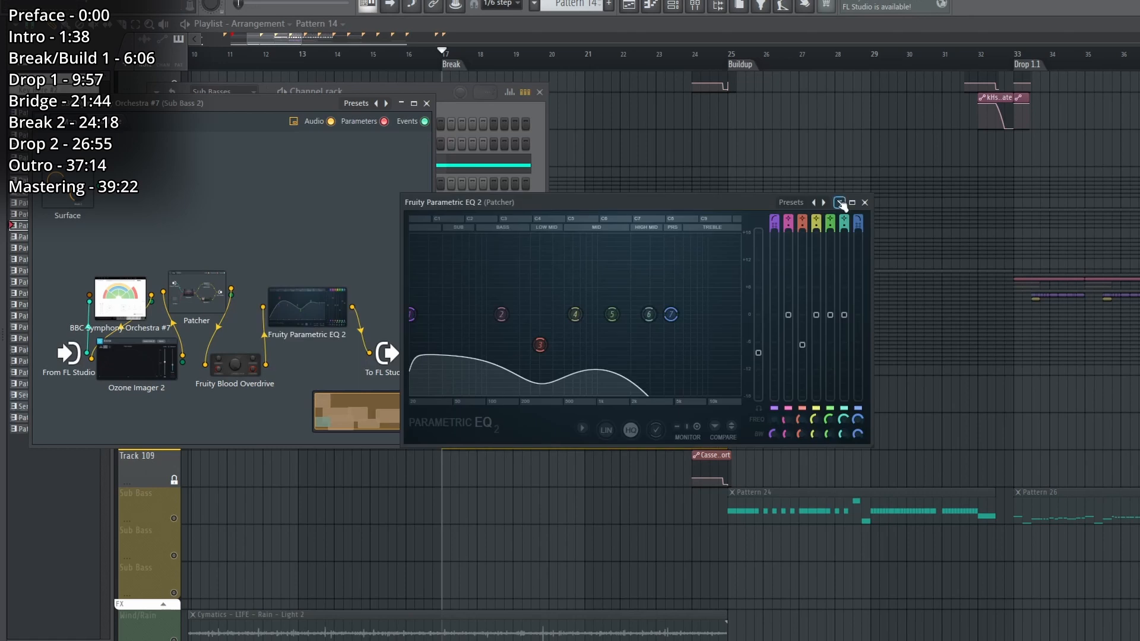
left_click(865, 203)
key("Escape")
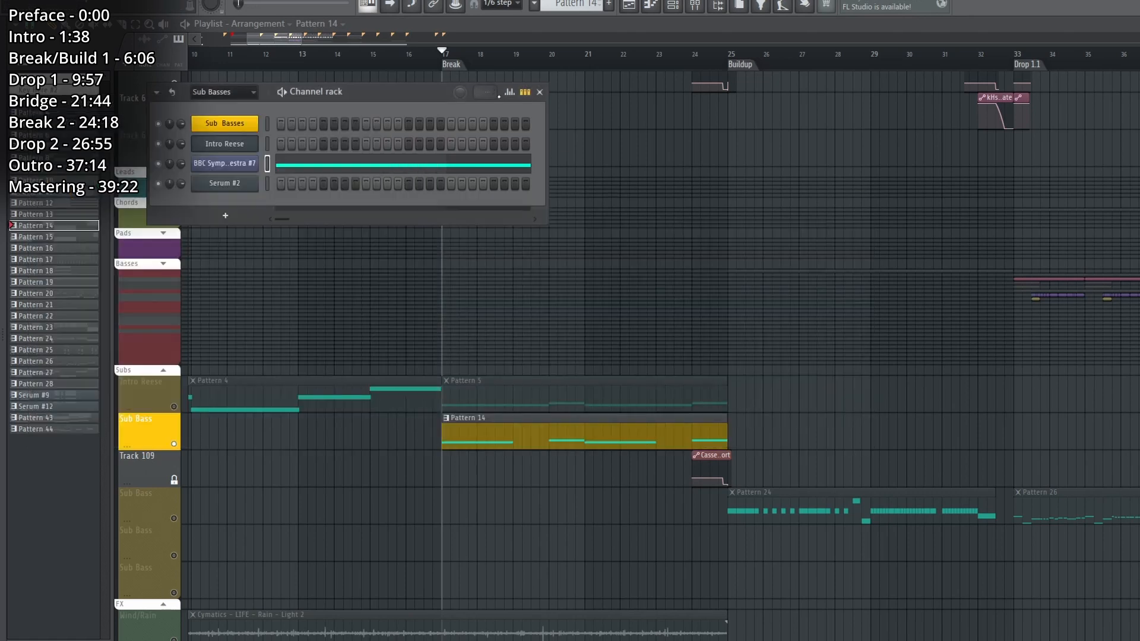
left_click(540, 92)
View the SerumFX and first Patcher effects on the Sub Bass 2 mixer track, playing the LFO-modulated EQ in the Patcher's SerumFX.
key("F9")
left_click(1128, 250)
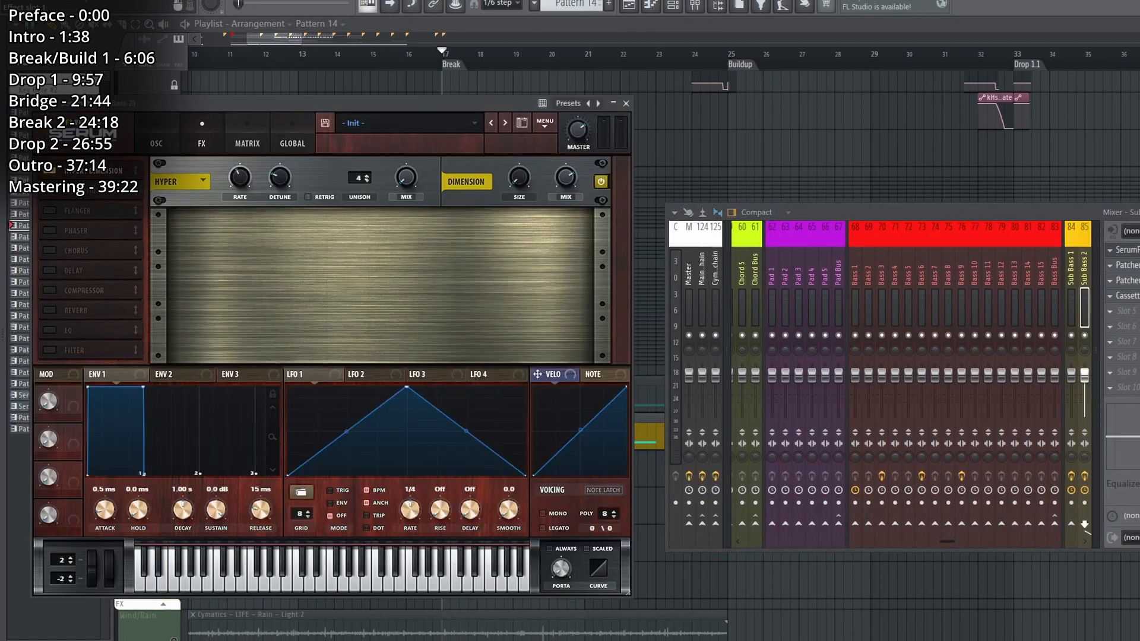
left_click(1128, 265)
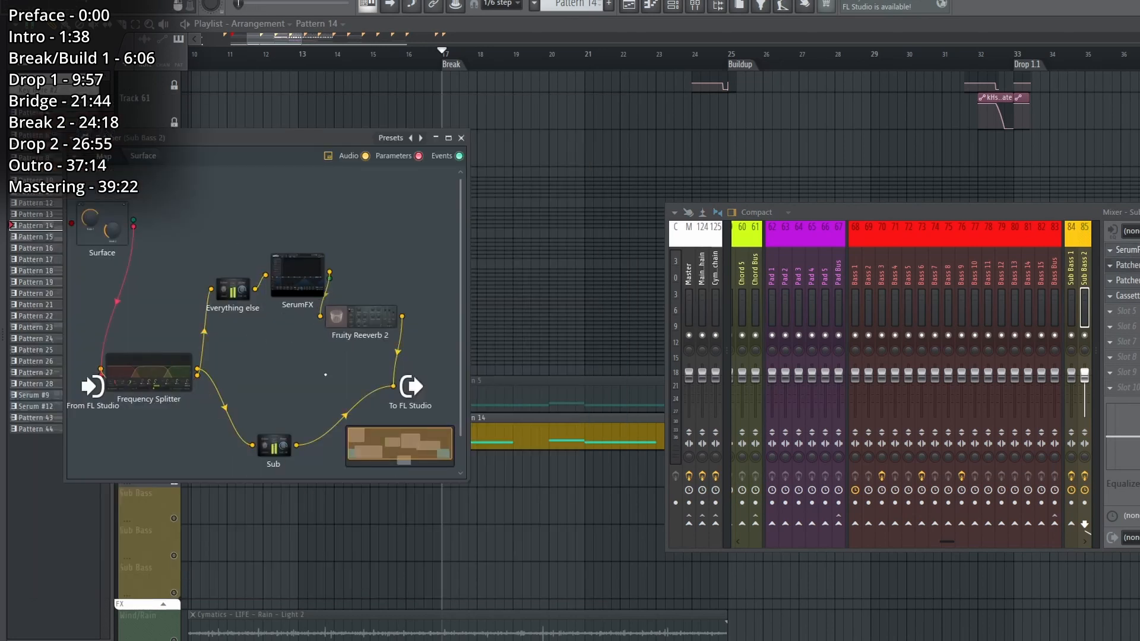
left_click(303, 275)
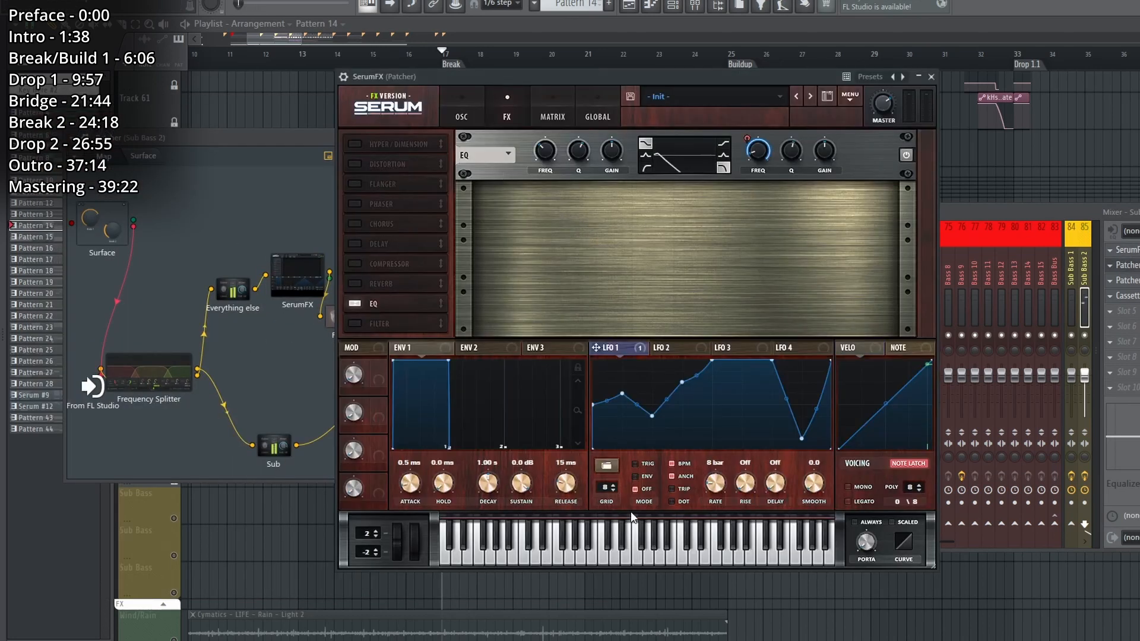
key("space")
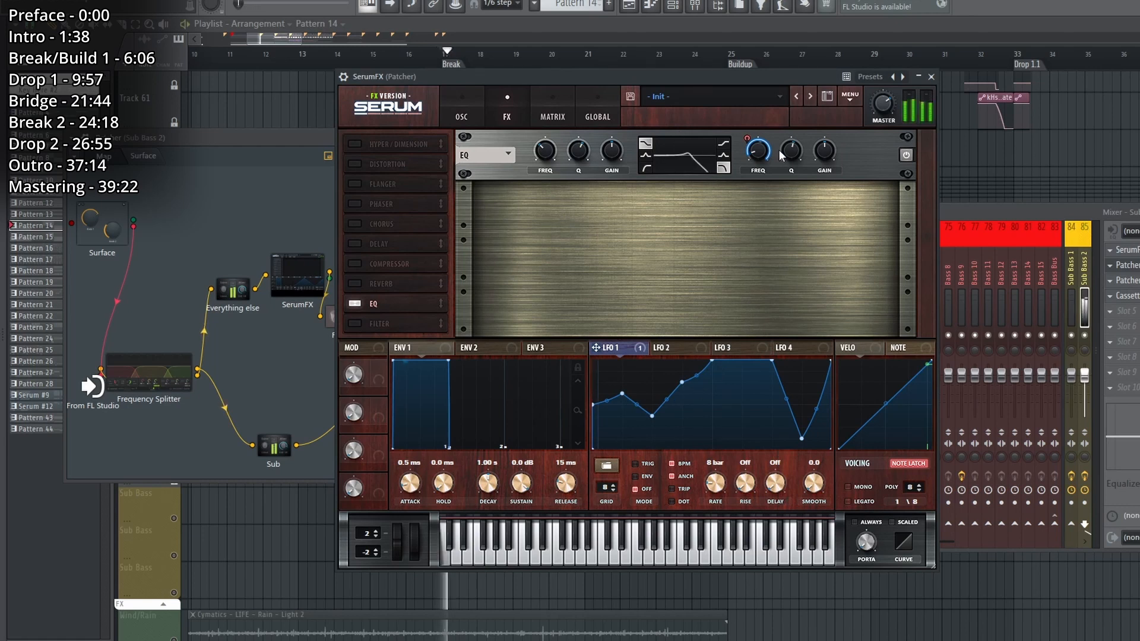
left_click(933, 77)
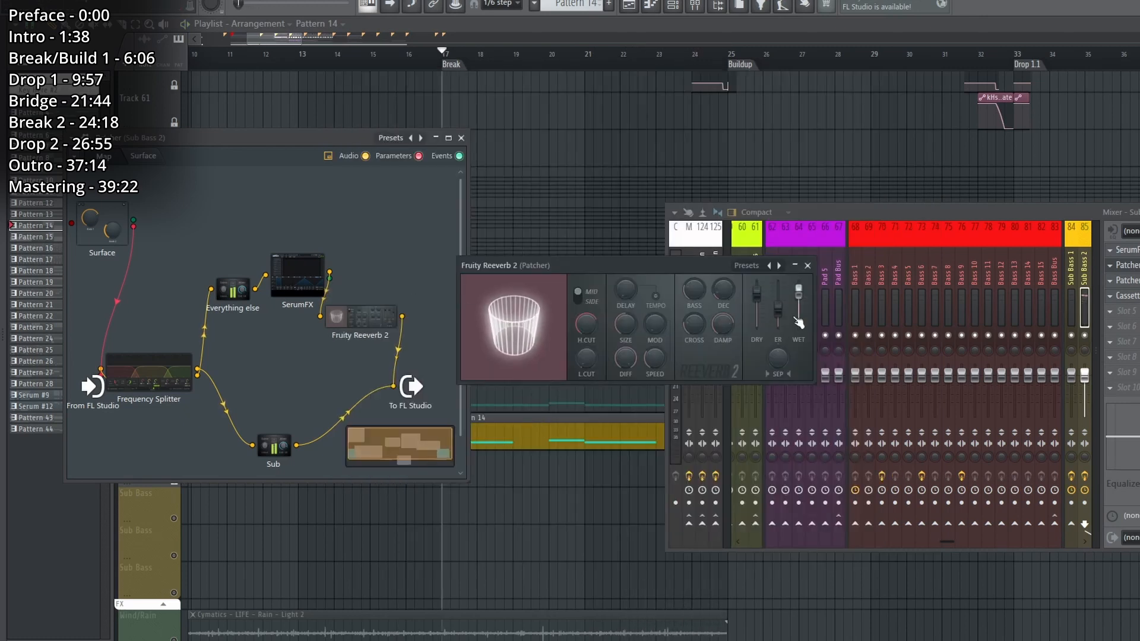
Close Fruity Reeverb 2 and view the mid/mono and side/stereo equalizer split in the second Patcher on Sub Bass 2.
left_click(1128, 280)
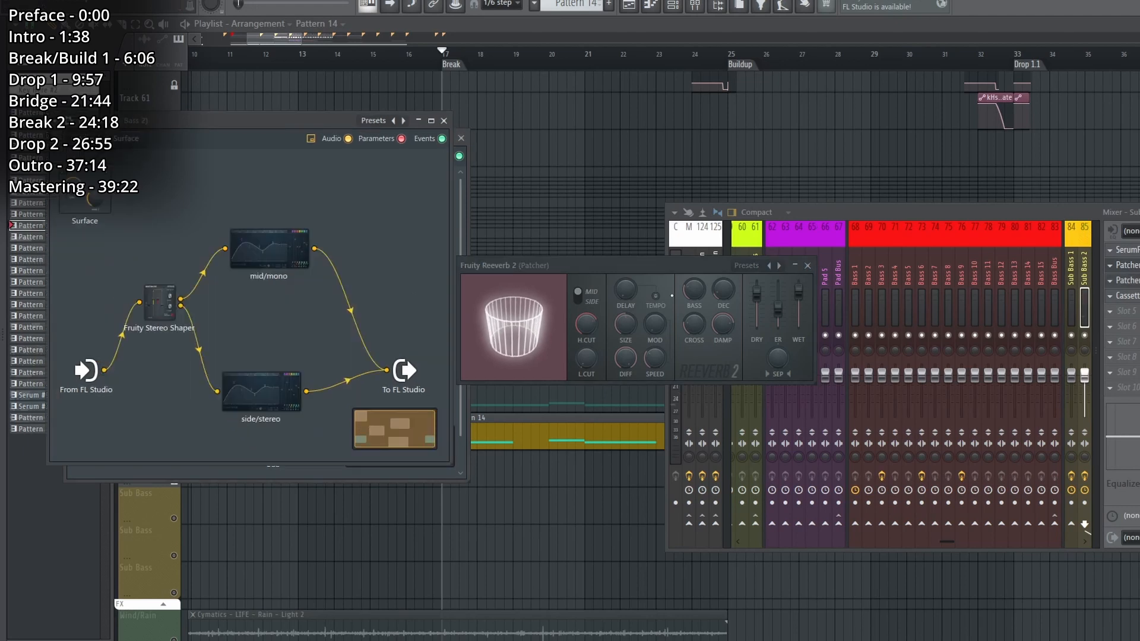
left_click(808, 267)
left_click(266, 408)
left_click(268, 409)
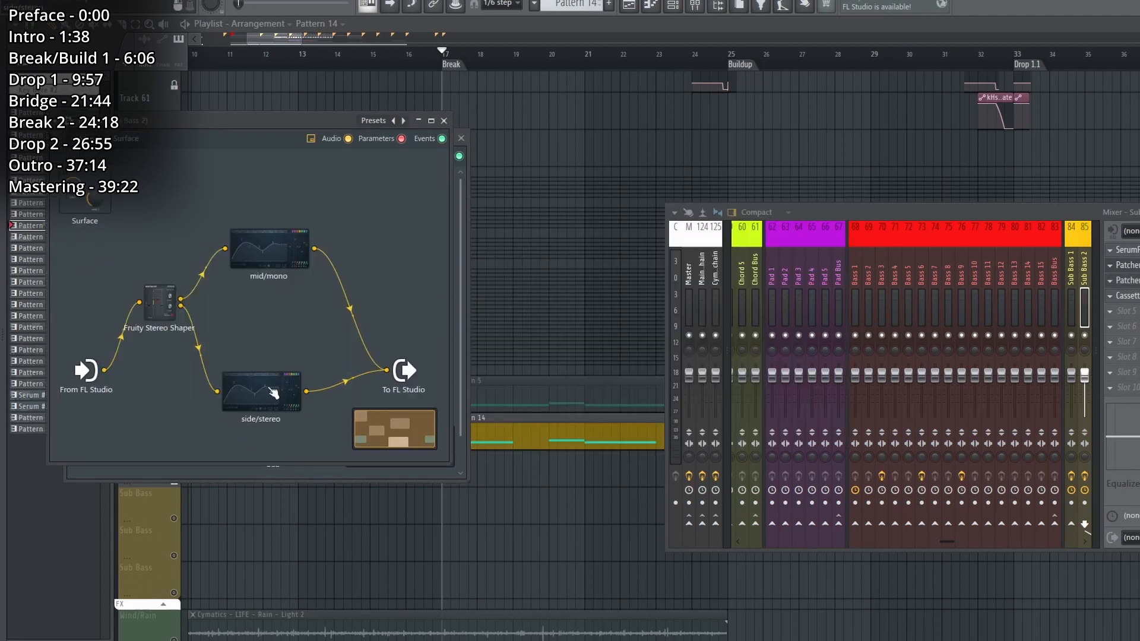
left_click(272, 390)
left_click(866, 203)
View the Cassette Transport effect on the Sub Bass 2 mixer track, and close the mixer.
left_click(1128, 296)
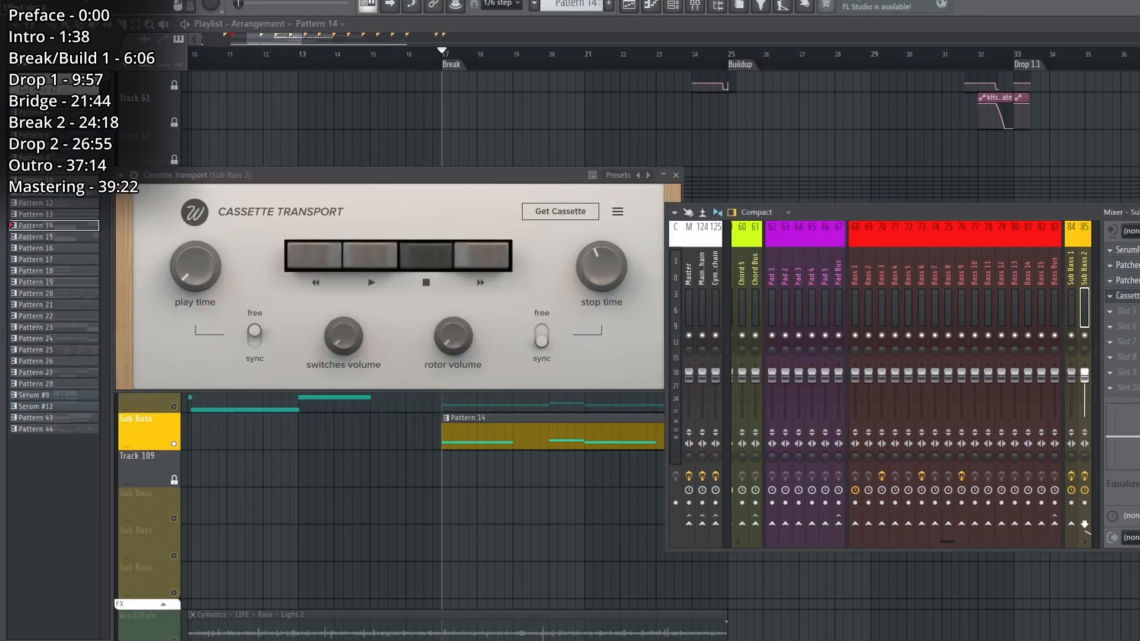
left_click(1127, 295)
key("F9")
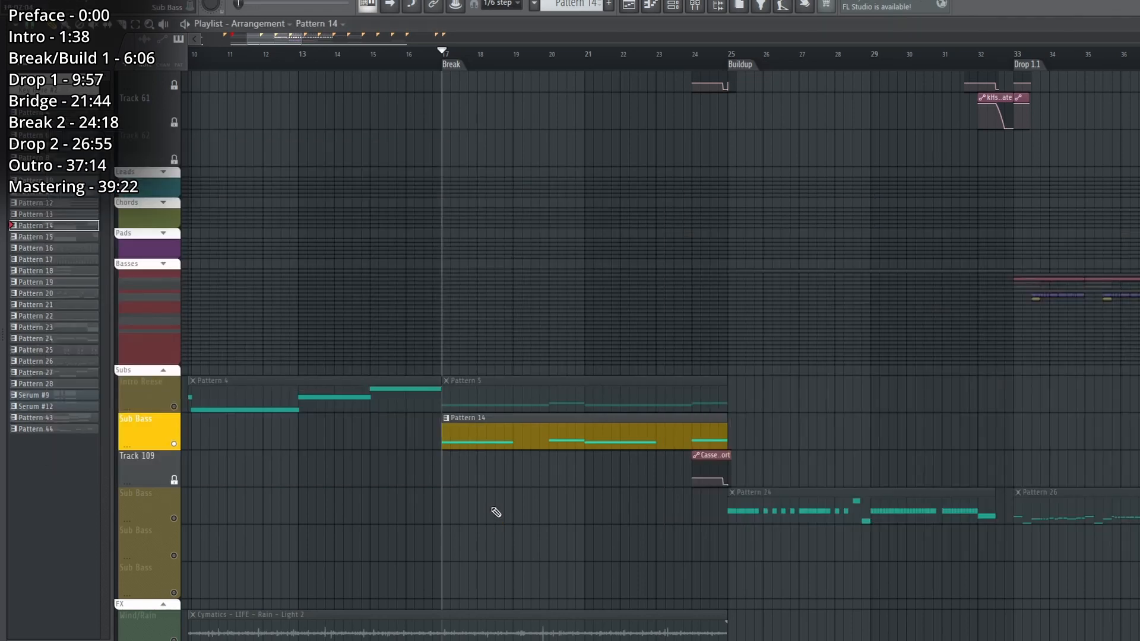
Play the end of the Break and view the Cassette Transport automation clips on Track 60 and Track 109.
scroll(618, 500, "down", 8)
scroll(618, 500, "up", 15)
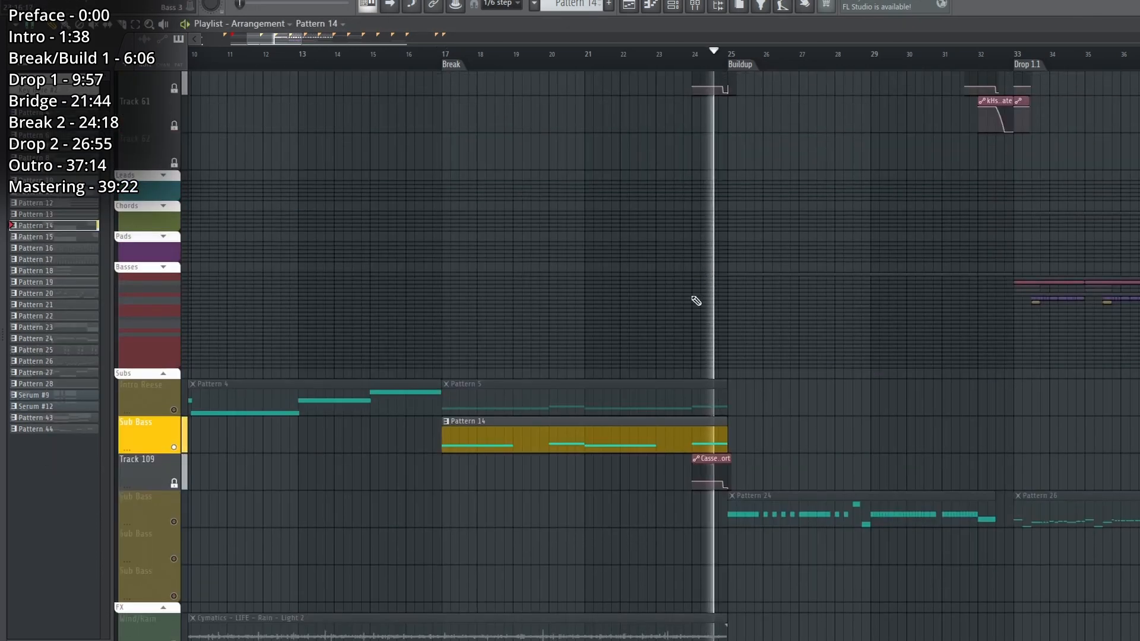
scroll(647, 364, "down", 5)
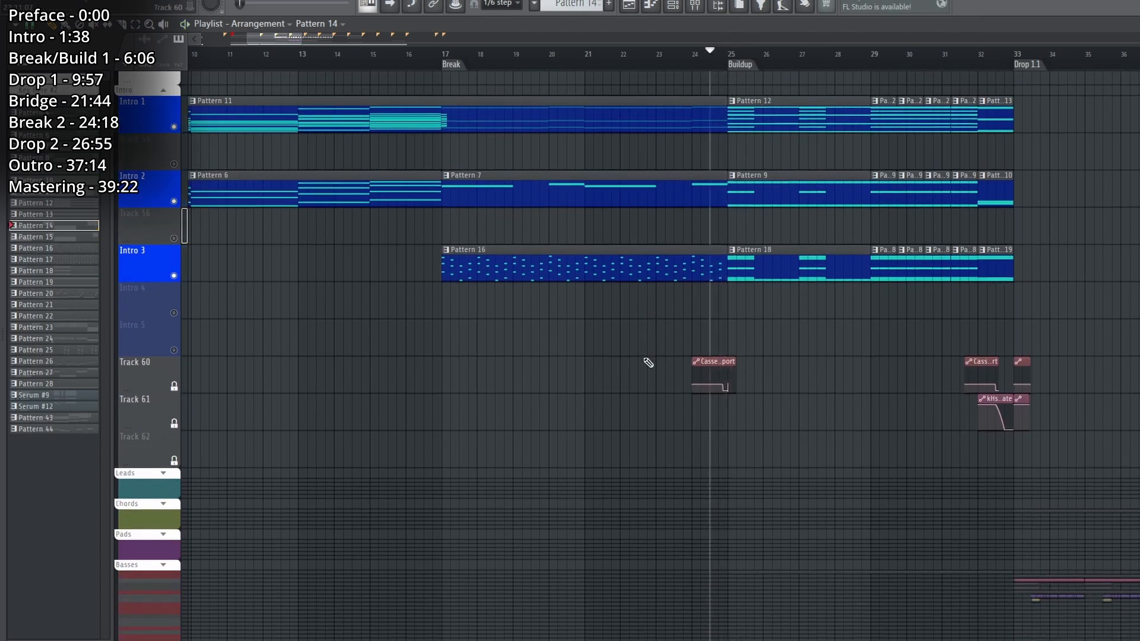
key("space")
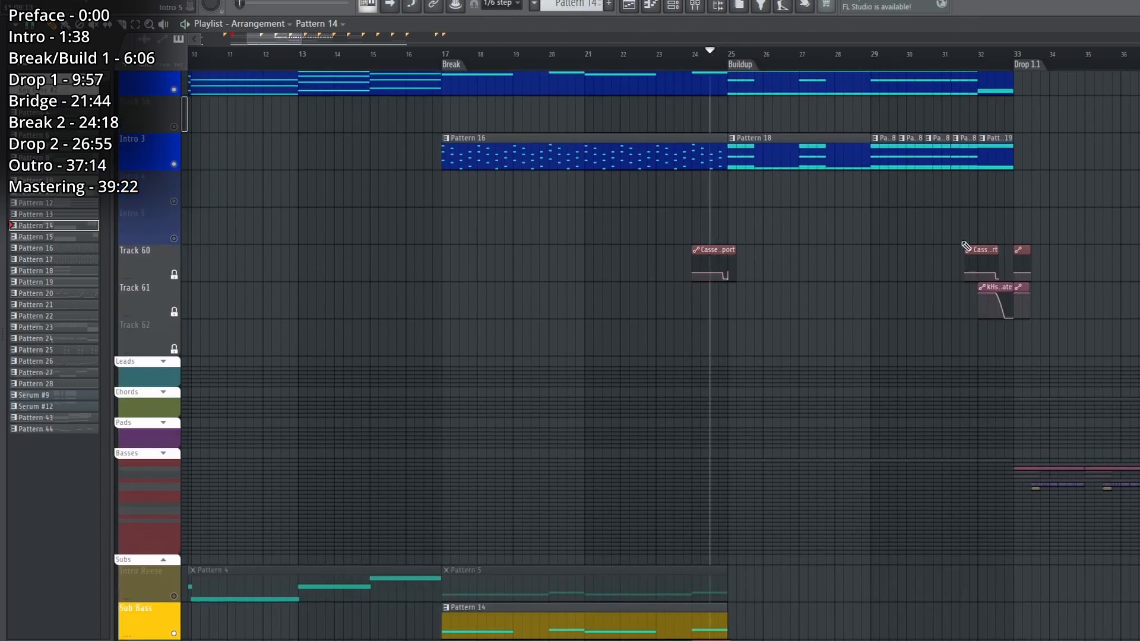
Play from the Buildup marker and view the BBC Symphony Orchestra channels used by Pattern 12 in the channel rack.
scroll(734, 461, "up", 6)
left_click(730, 55)
scroll(728, 265, "down", 5)
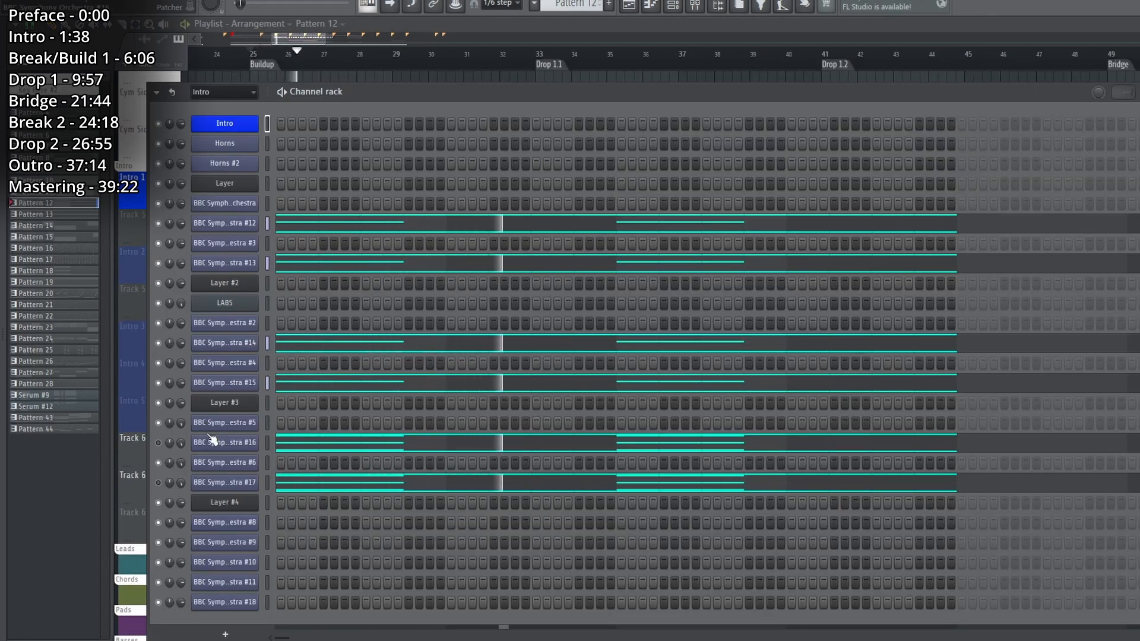
key("space")
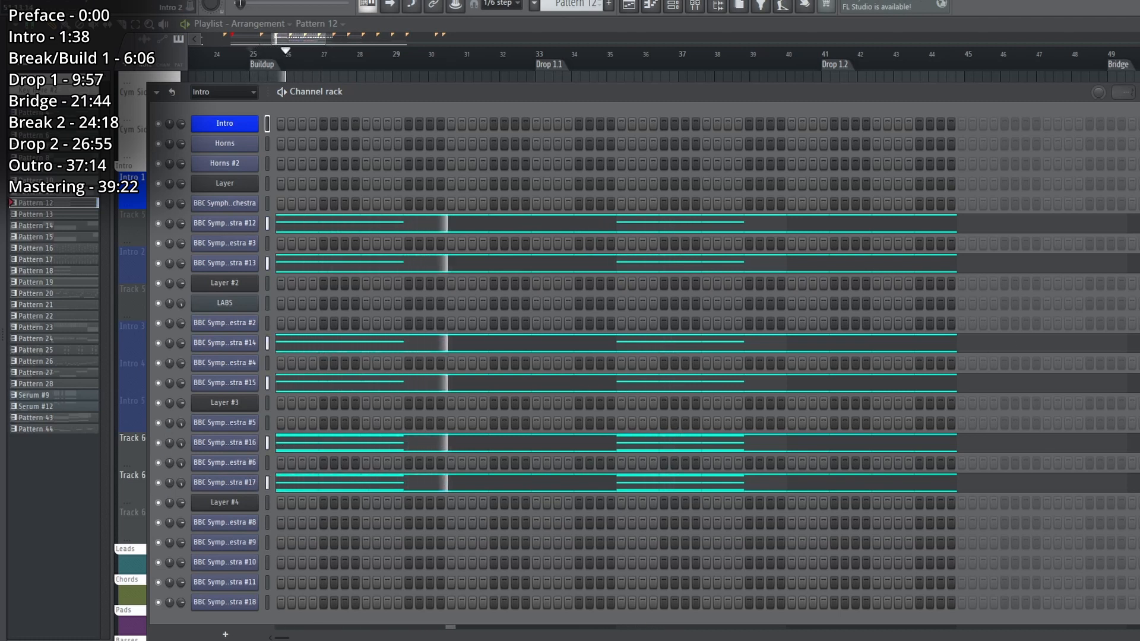
key("F6")
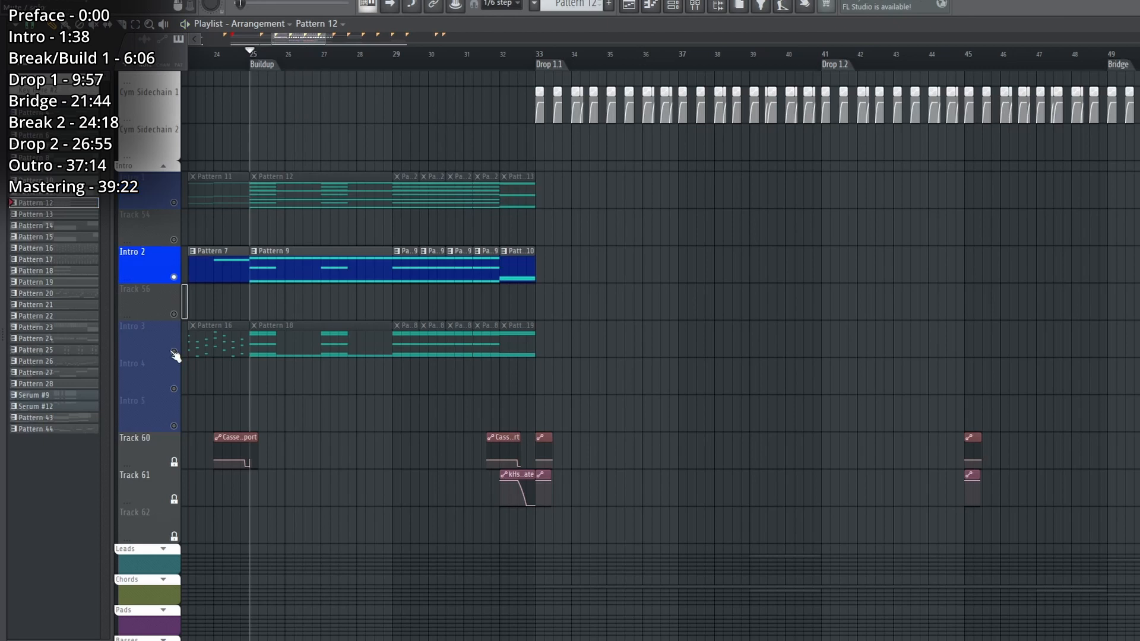
Solo Intro 3 to play Pattern 18 from the Buildup, and bring Intro 1 back in during playback.
right_click(174, 351)
left_click(261, 349)
key("space")
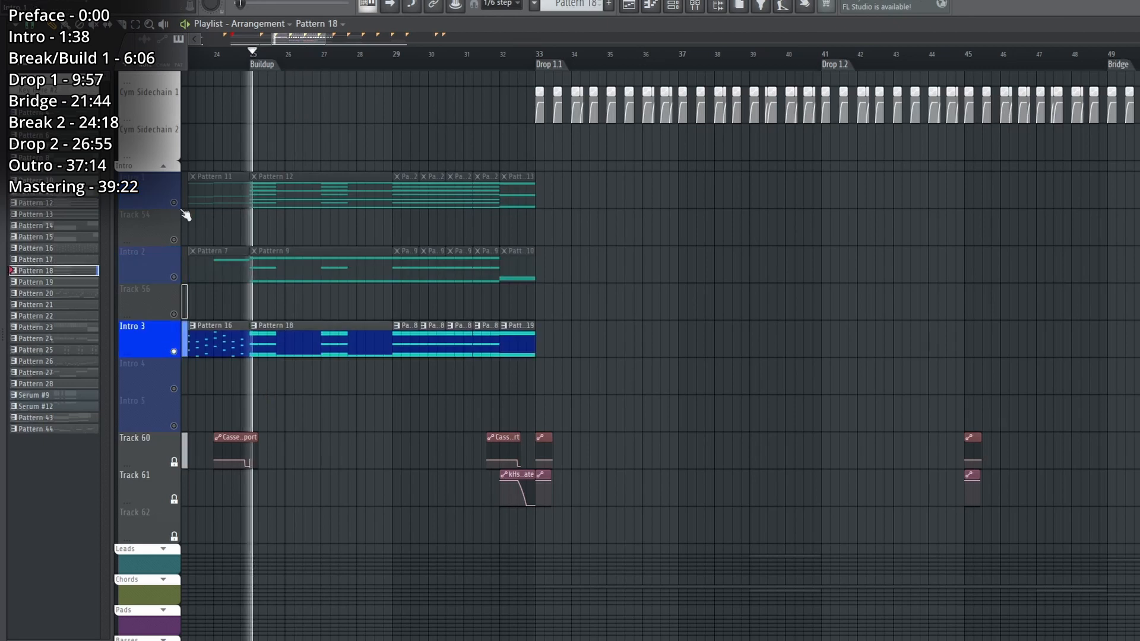
left_click(174, 203)
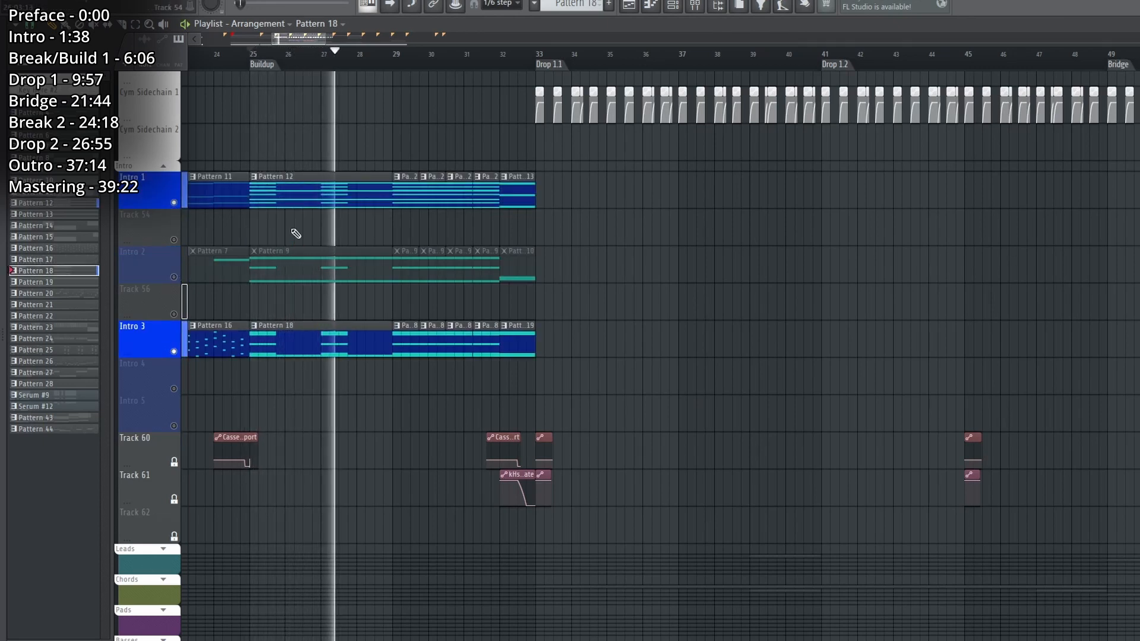
key("space")
Solo Intro 2, play Pattern 9, and view the staccatissimo Brass: Horns a4 patch inside the Horns #2 Patcher.
right_click(174, 277)
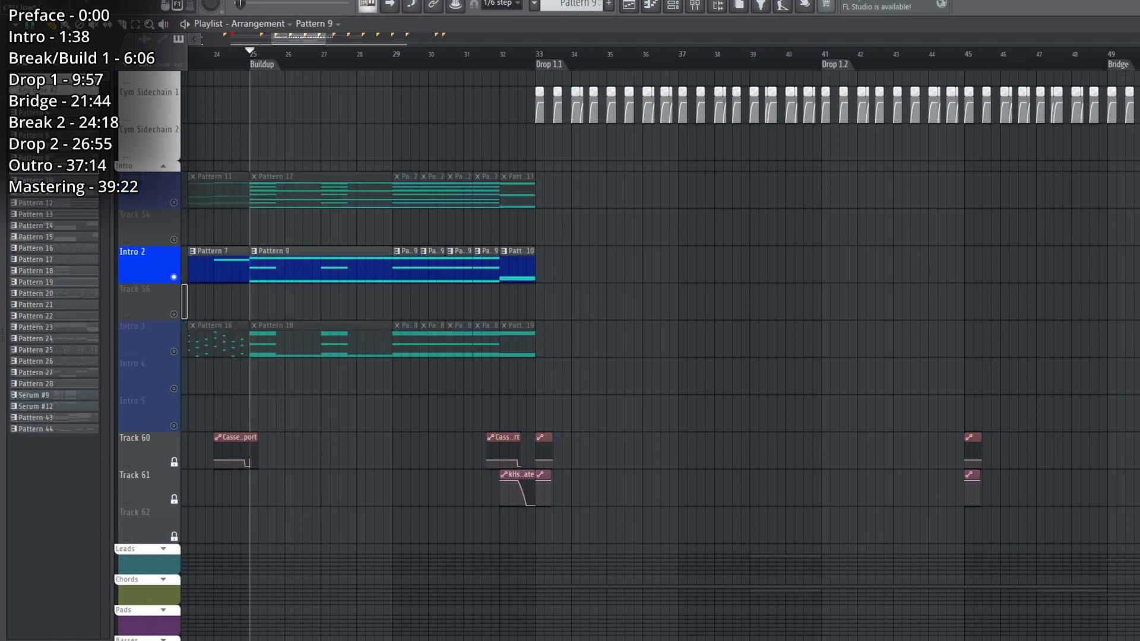
left_click(675, 6)
key("space")
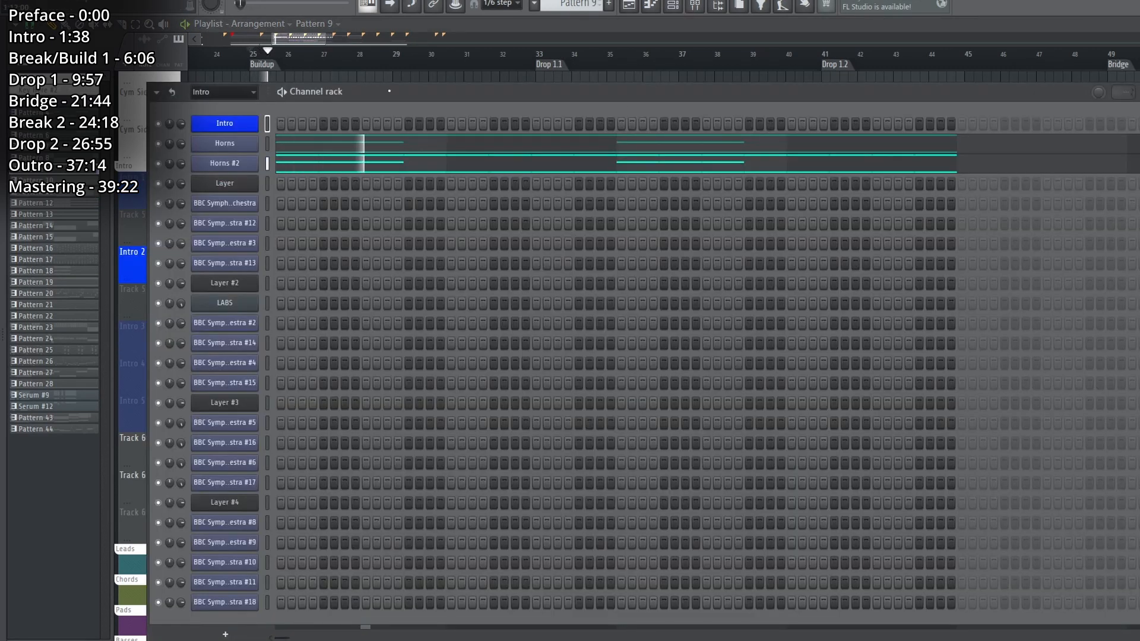
left_click(243, 164)
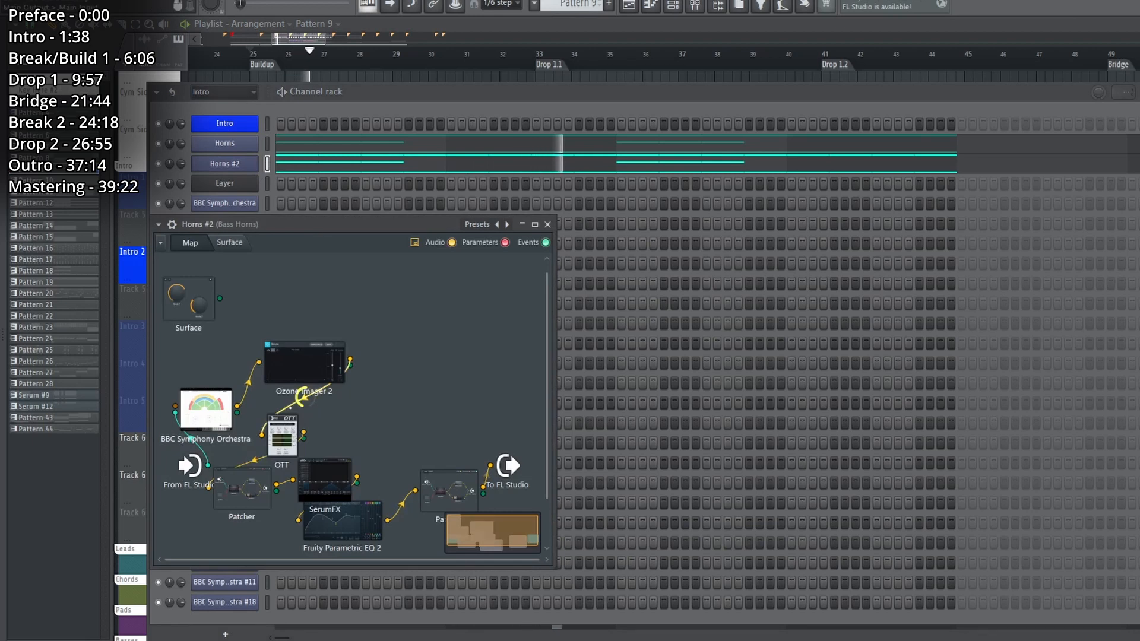
double_click(208, 425)
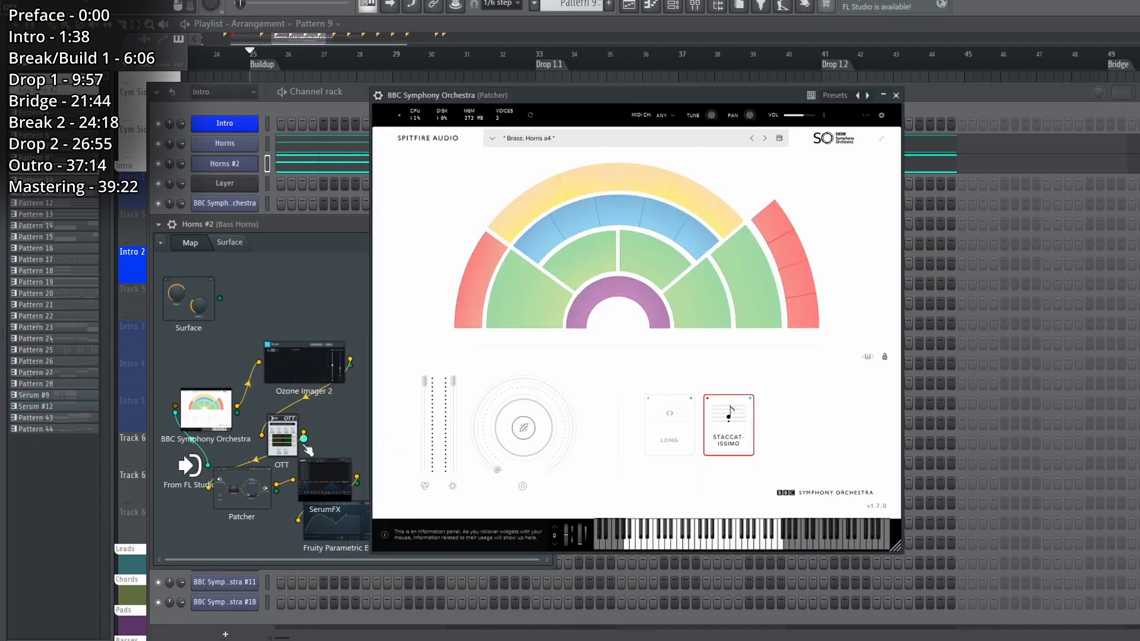
left_click(897, 95)
key("F6")
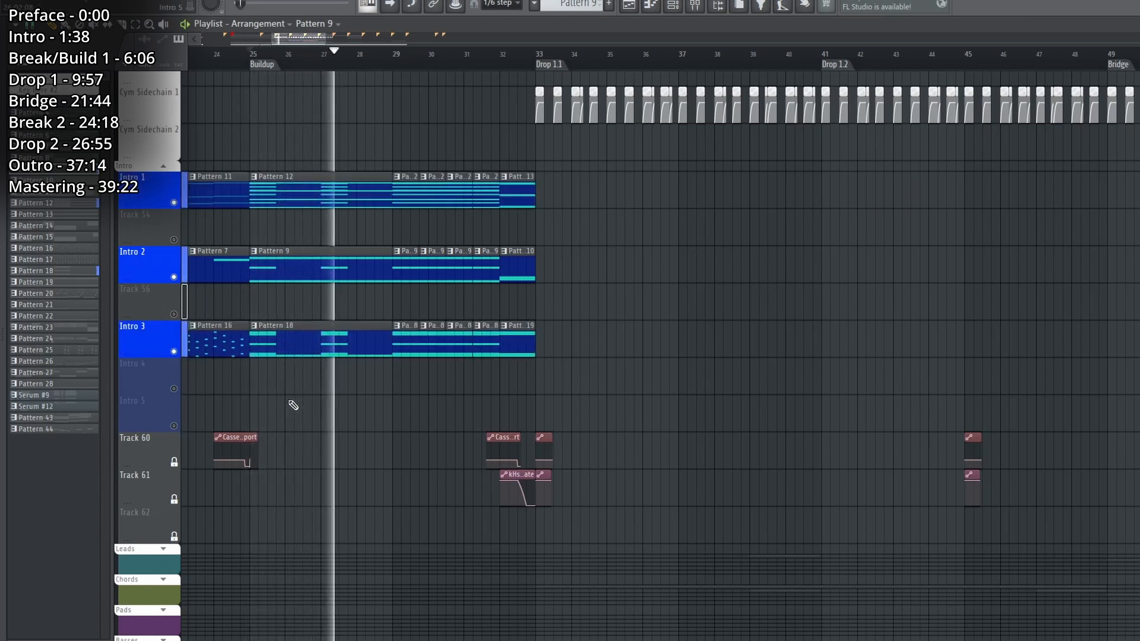
Play Intro 1, Intro 2 and Intro 3 together through the Buildup up to bar 32.
scroll(293, 405, "down", 1)
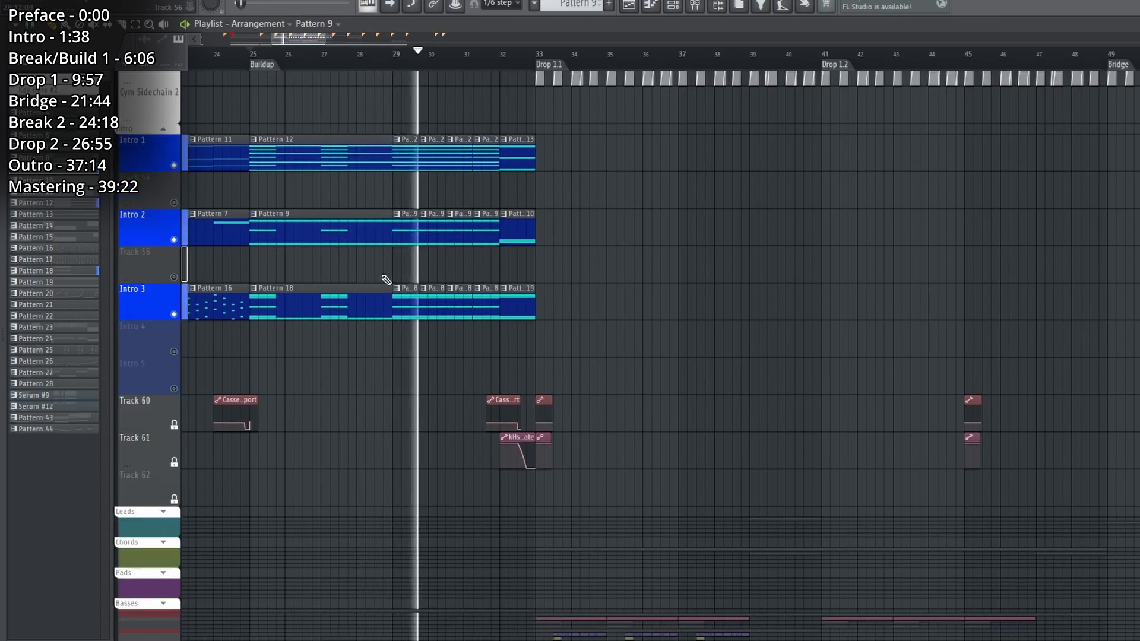
scroll(650, 292, "down", 5)
scroll(651, 292, "up", 3)
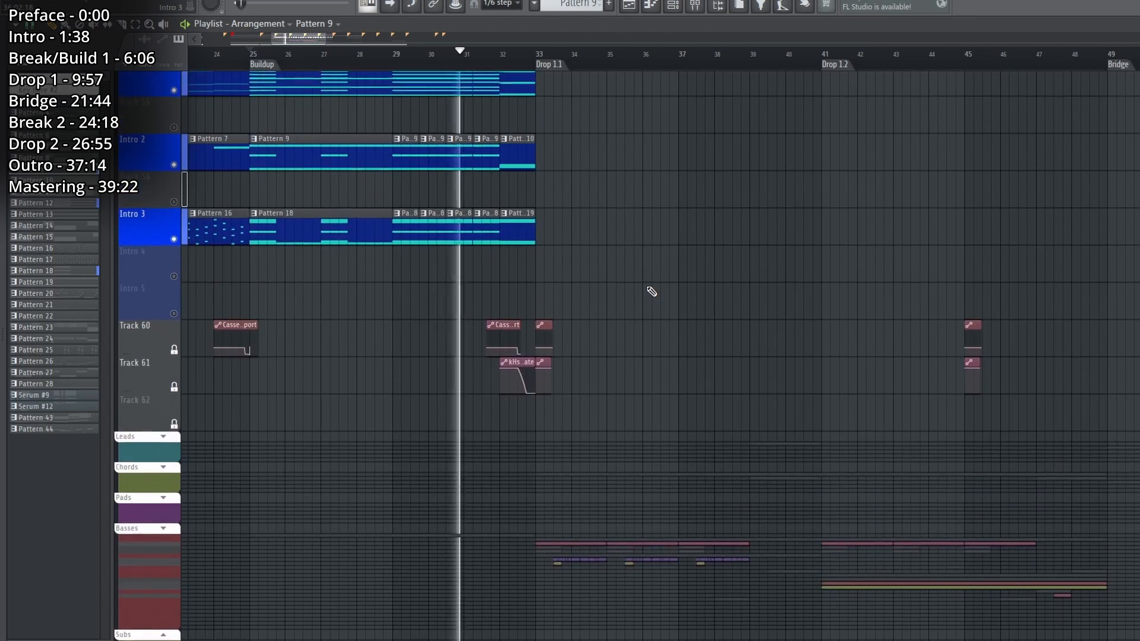
scroll(649, 290, "up", 3)
scroll(510, 58, "up", 4)
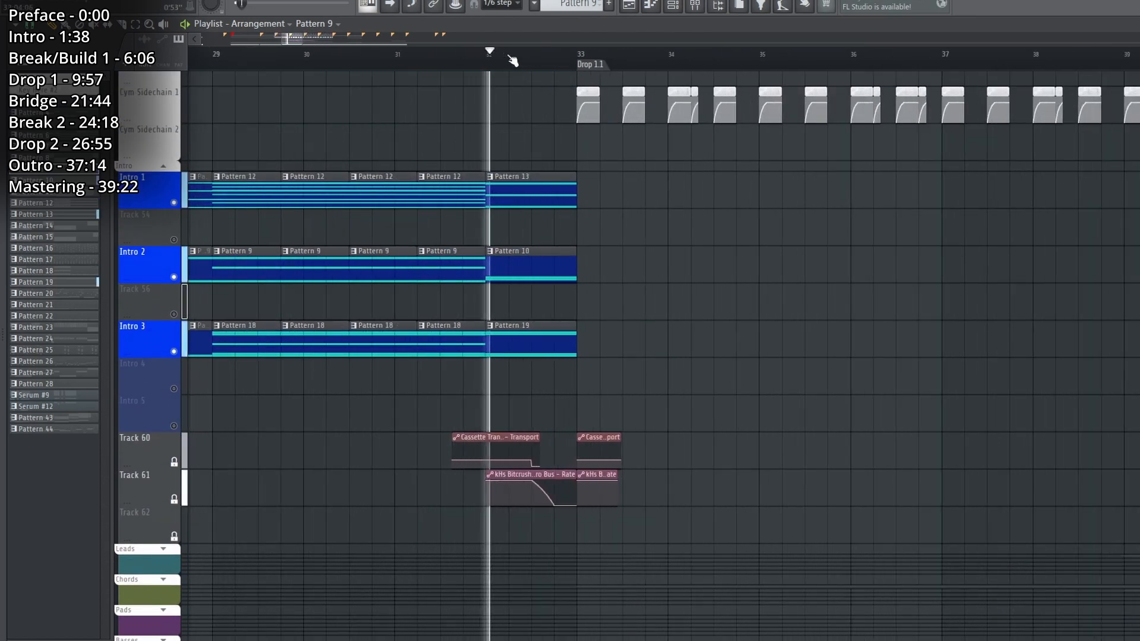
Replay the last bar before Drop 1.1 and view the Cassette Transport and kHs Bitcrush Rate automation clips.
key("space")
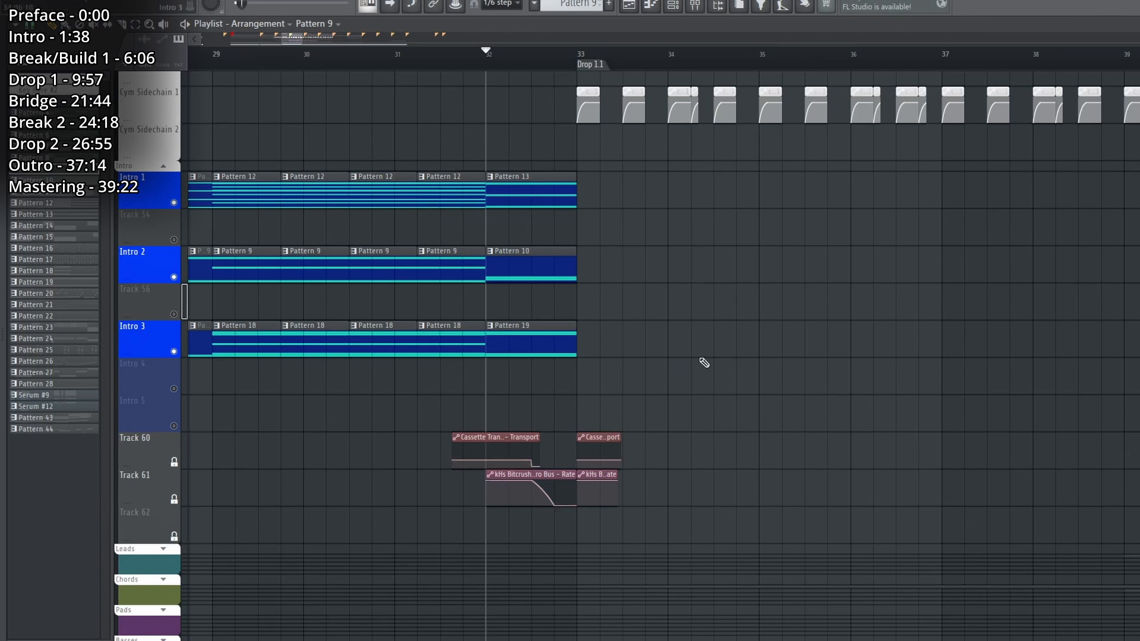
key("space")
key("space")
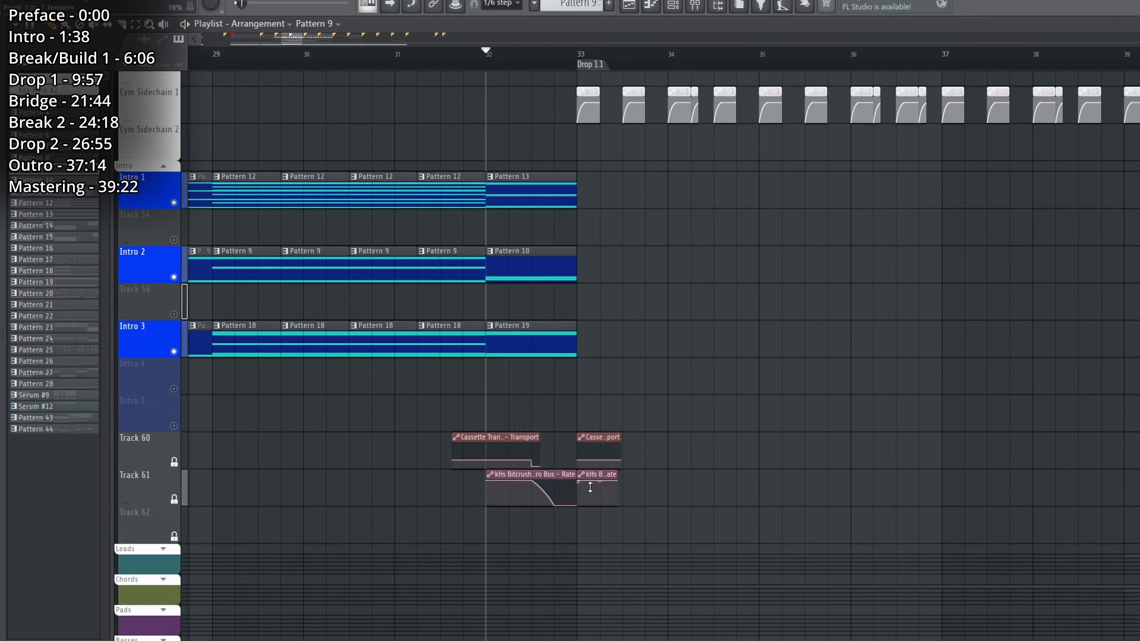
scroll(527, 62, "up", 2)
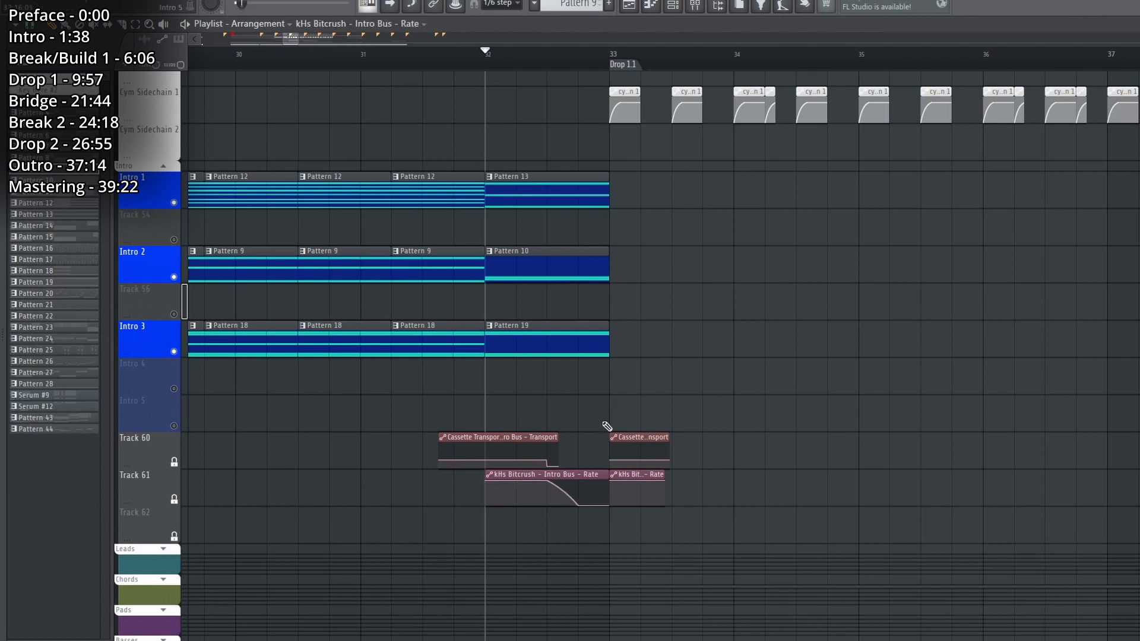
Expand the Basses track group and solo the Bass 1 track.
scroll(543, 61, "down", 5)
scroll(405, 458, "down", 2)
scroll(402, 476, "down", 3)
scroll(398, 499, "up", 3)
scroll(395, 502, "down", 3)
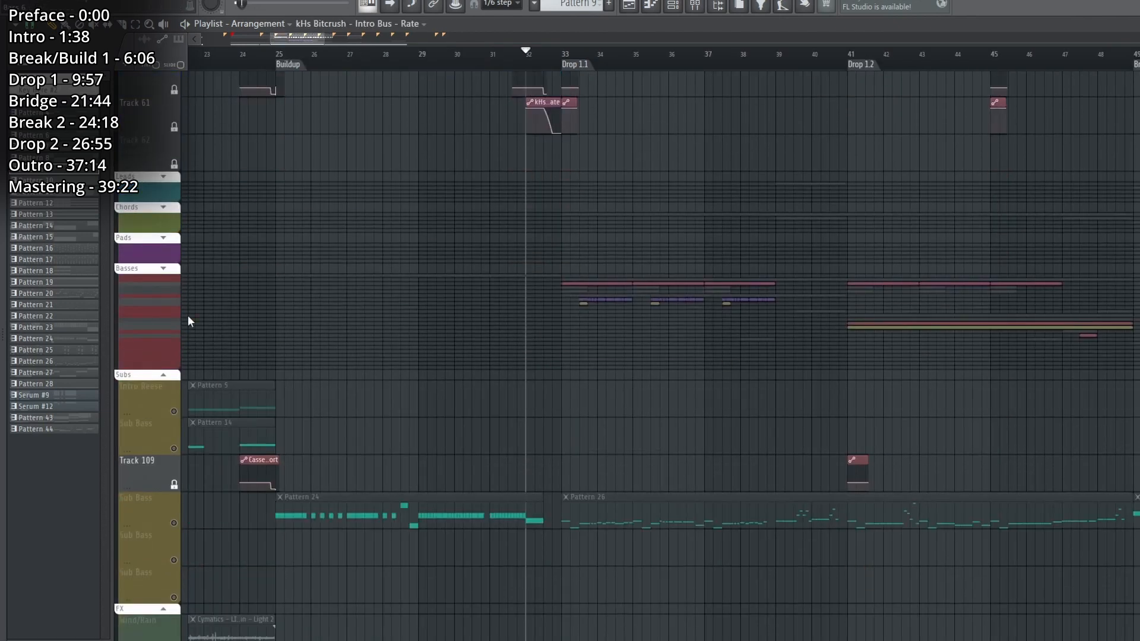
left_click(163, 270)
left_click(176, 307)
Play Pattern 23 on Bass 1 from the Buildup, and view the oscillators and effects of its Serum patch.
key("space")
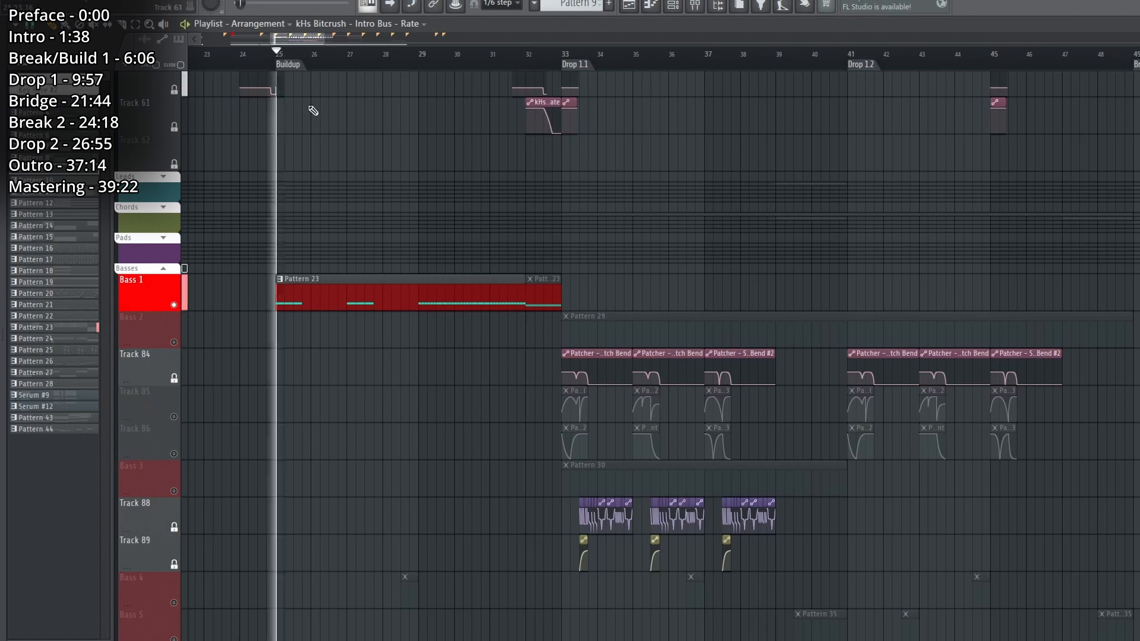
left_click(361, 308)
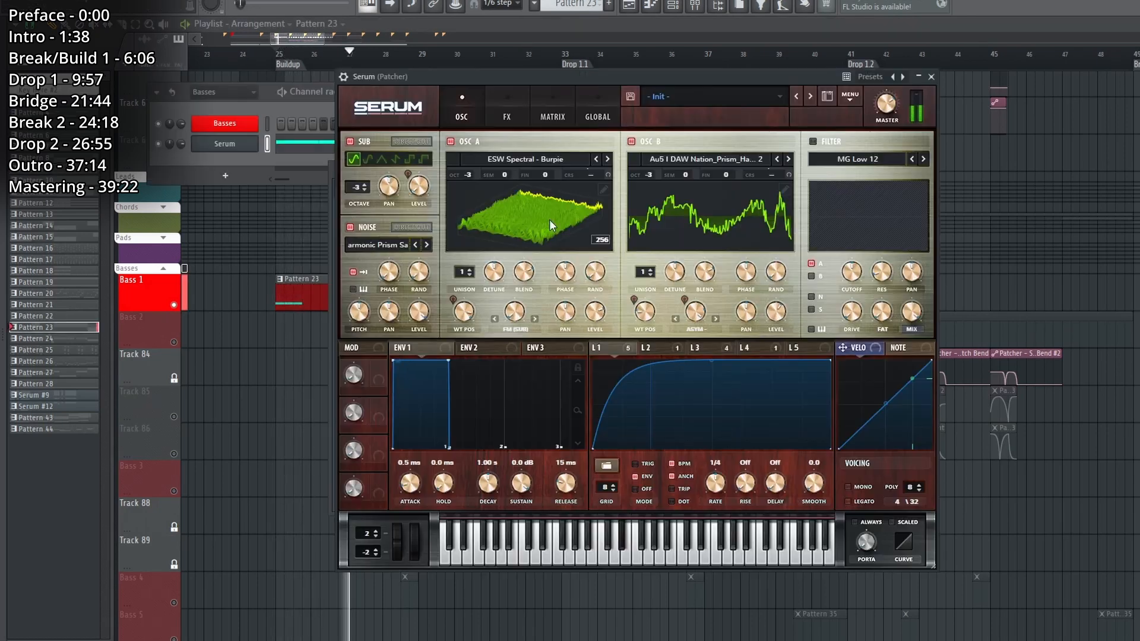
key("space")
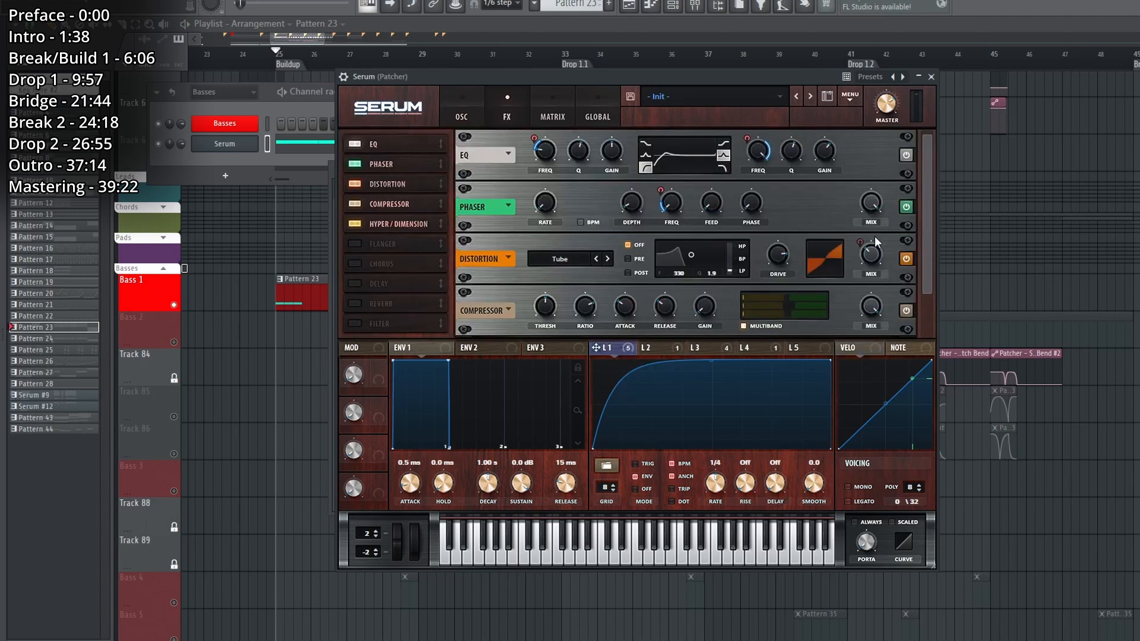
View the Fruity Reeverb 2 and Fruity Parametric EQ 2 effects in the Bass 1 Patcher chain.
left_click(931, 77)
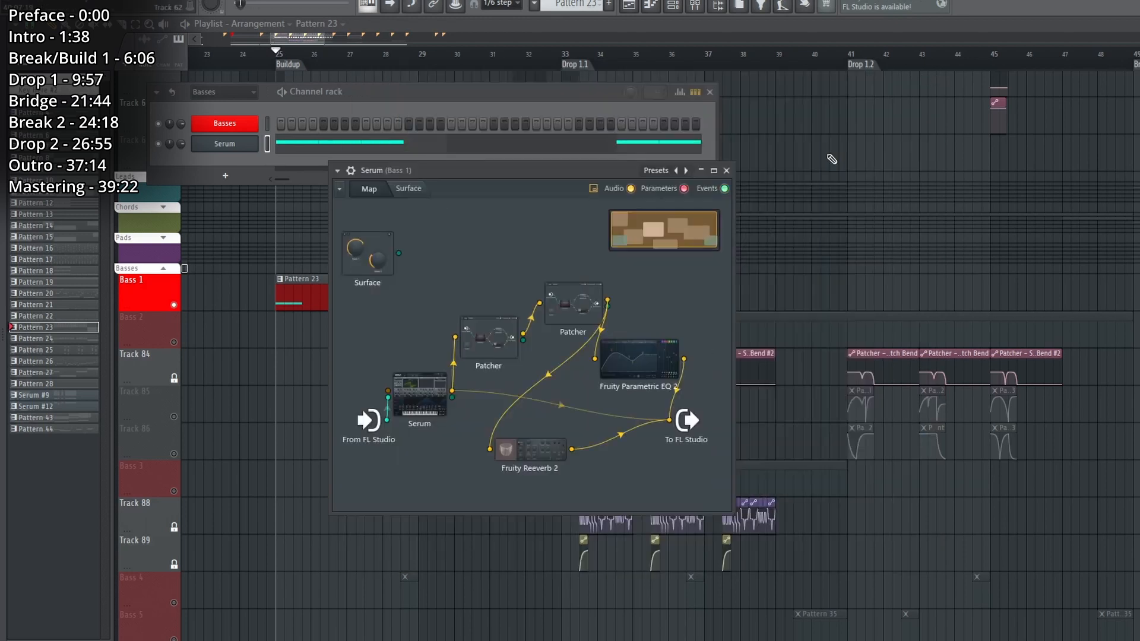
left_click(832, 153)
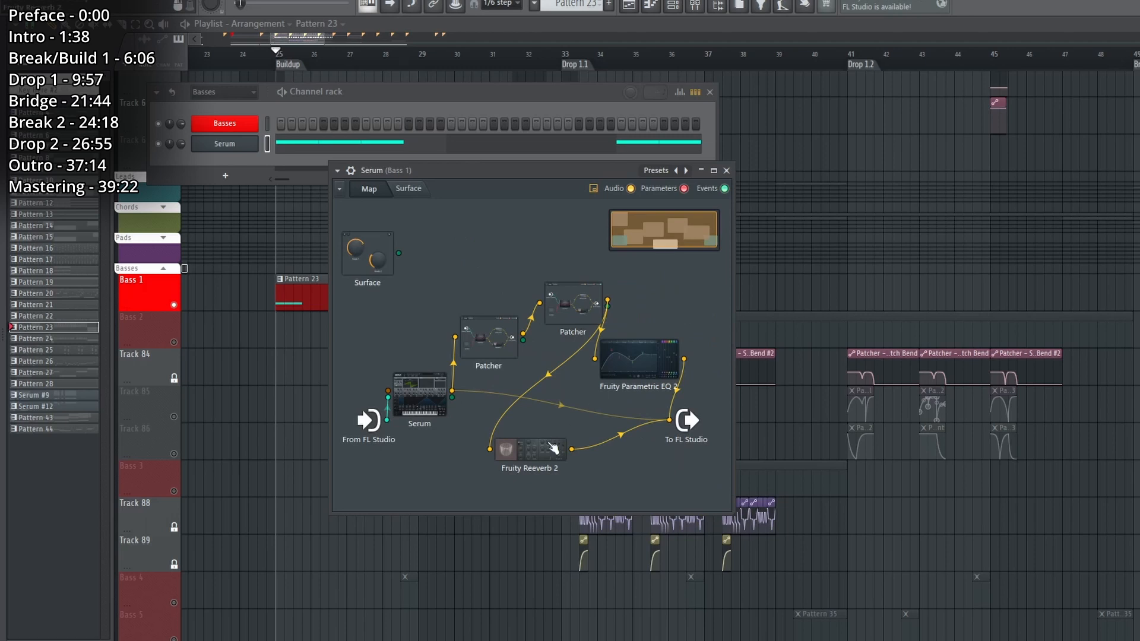
left_click_drag(554, 448, 554, 458)
double_click(553, 465)
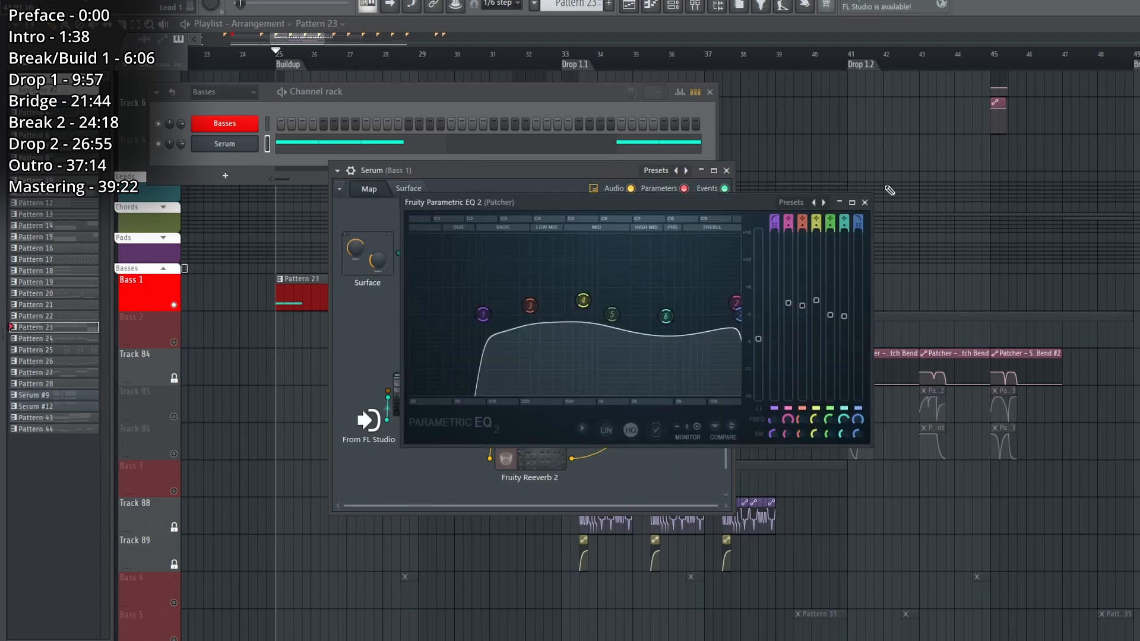
left_click(865, 202)
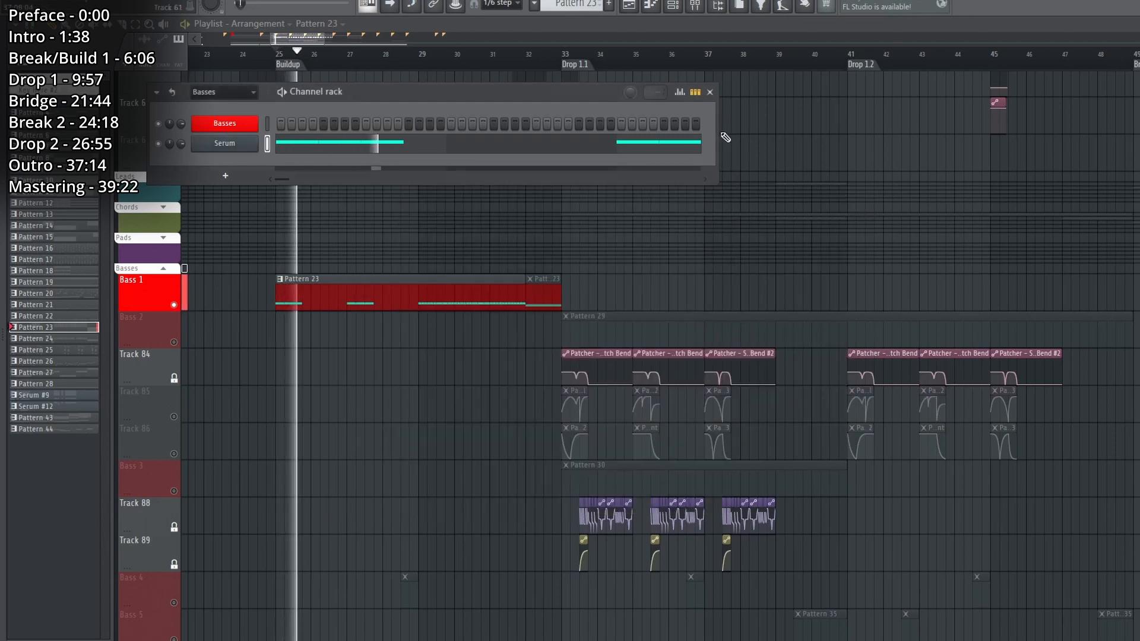
Check the Bass 1 mixer track while playing Pattern 23 through the Buildup.
left_click(727, 171)
left_click(712, 94)
left_click(694, 6)
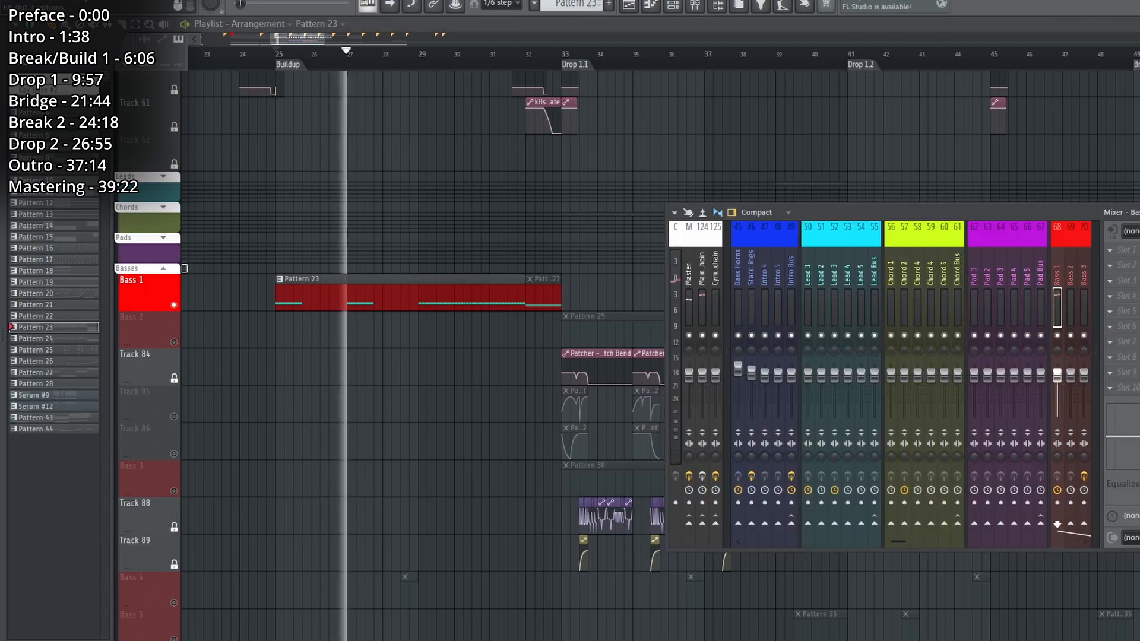
right_click(664, 126)
scroll(659, 178, "down", 5)
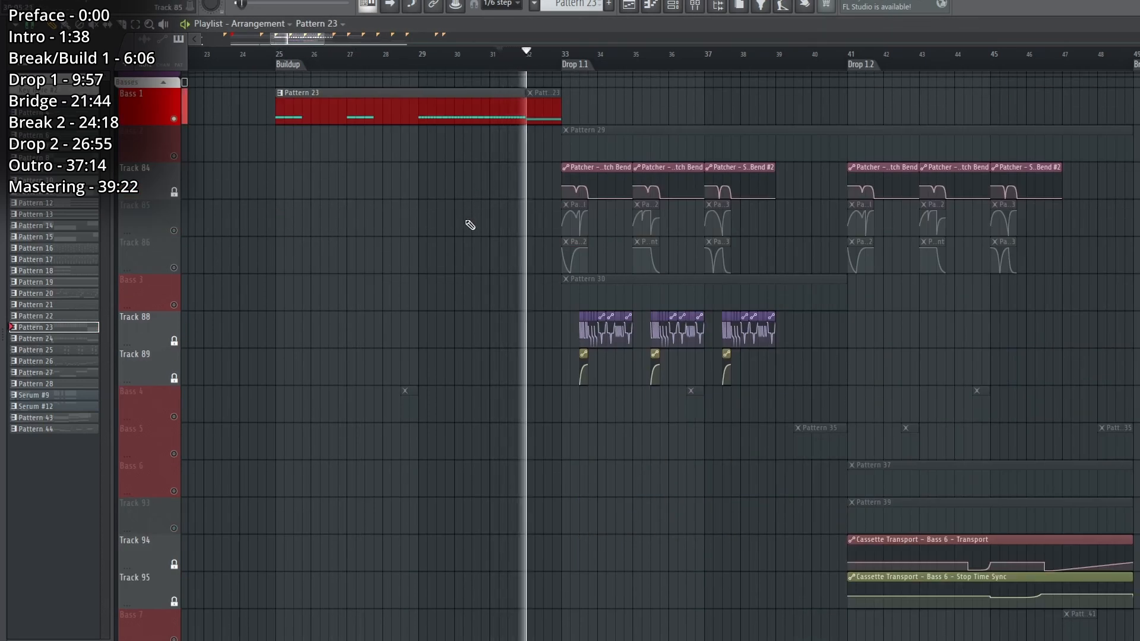
scroll(470, 225, "up", 2)
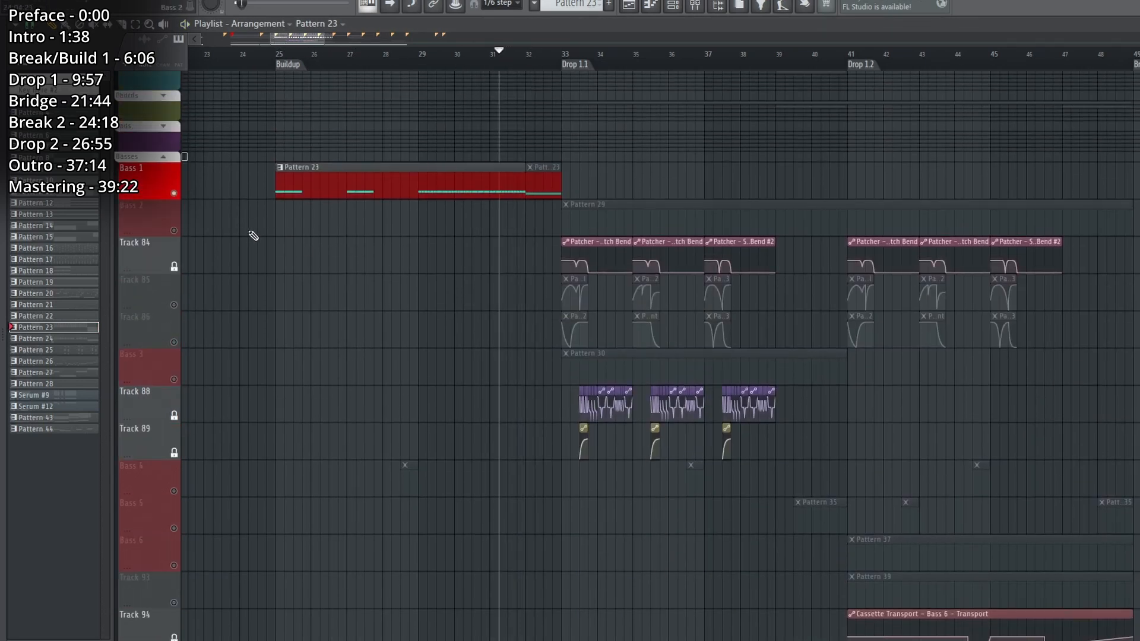
Solo the Sub Bass track holding Pattern 24 and play it from the Buildup.
scroll(169, 262, "down", 12)
left_click(175, 265)
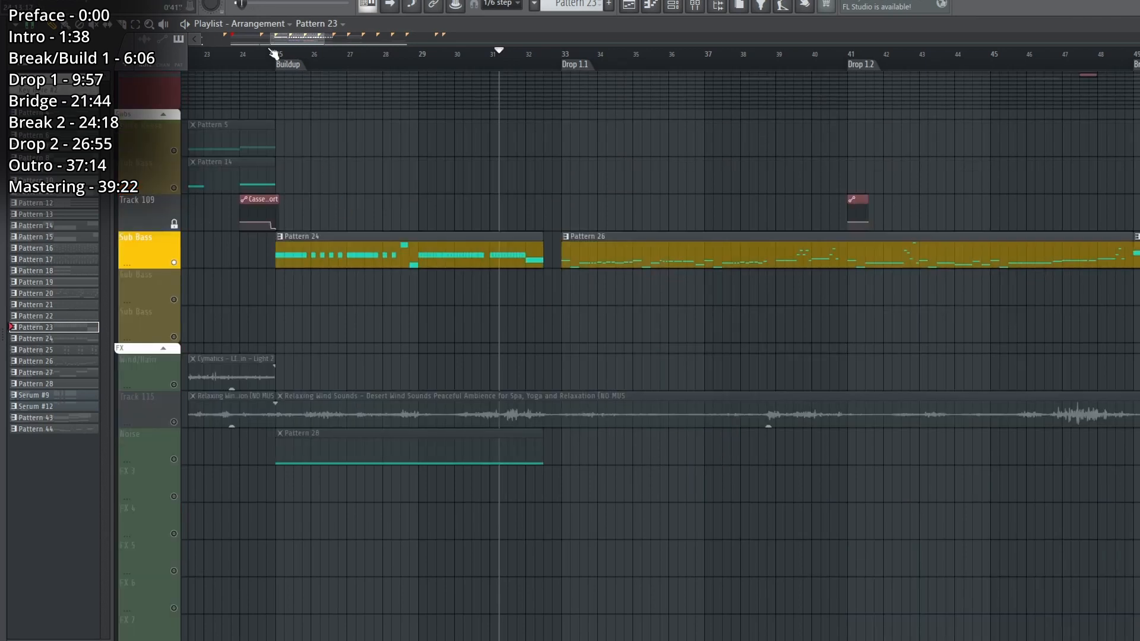
key("space")
left_click(407, 285)
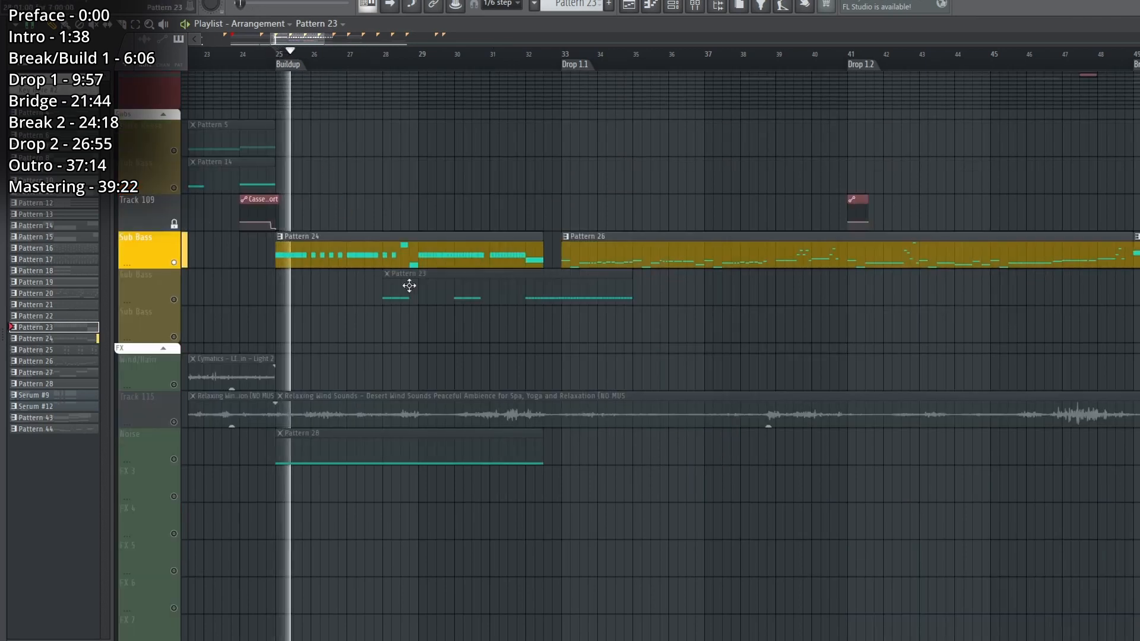
right_click(407, 285)
Select Pattern 24, show the Sub Basses channel group, and open the Serum patch playing this sub bass.
left_click(428, 257)
left_click(686, 12)
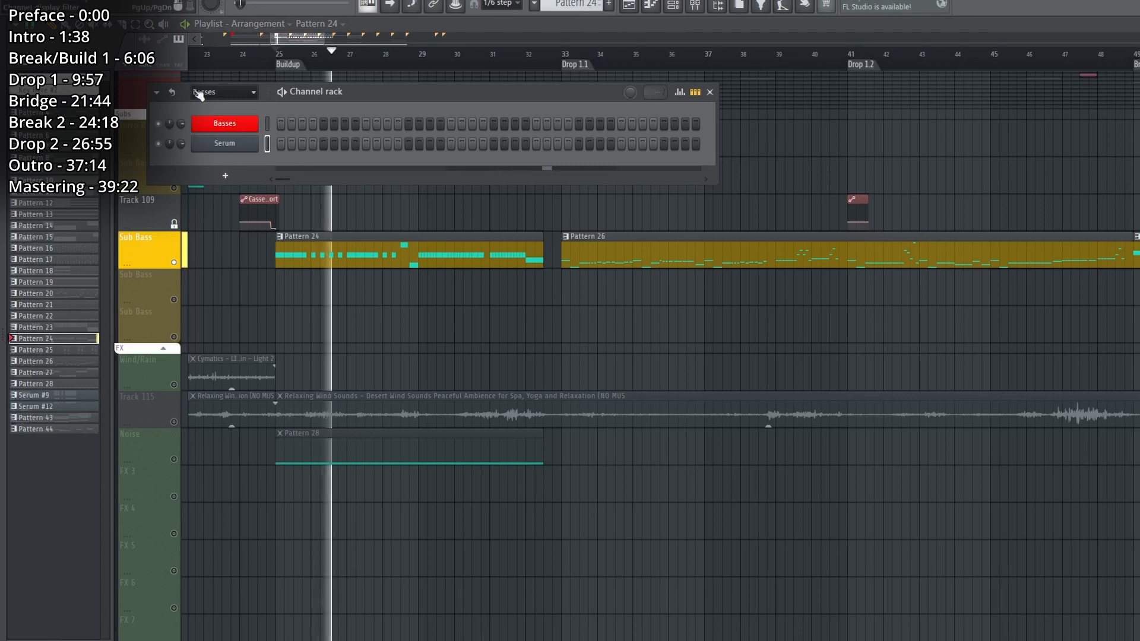
left_click(223, 92)
left_click(206, 291)
left_click(247, 183)
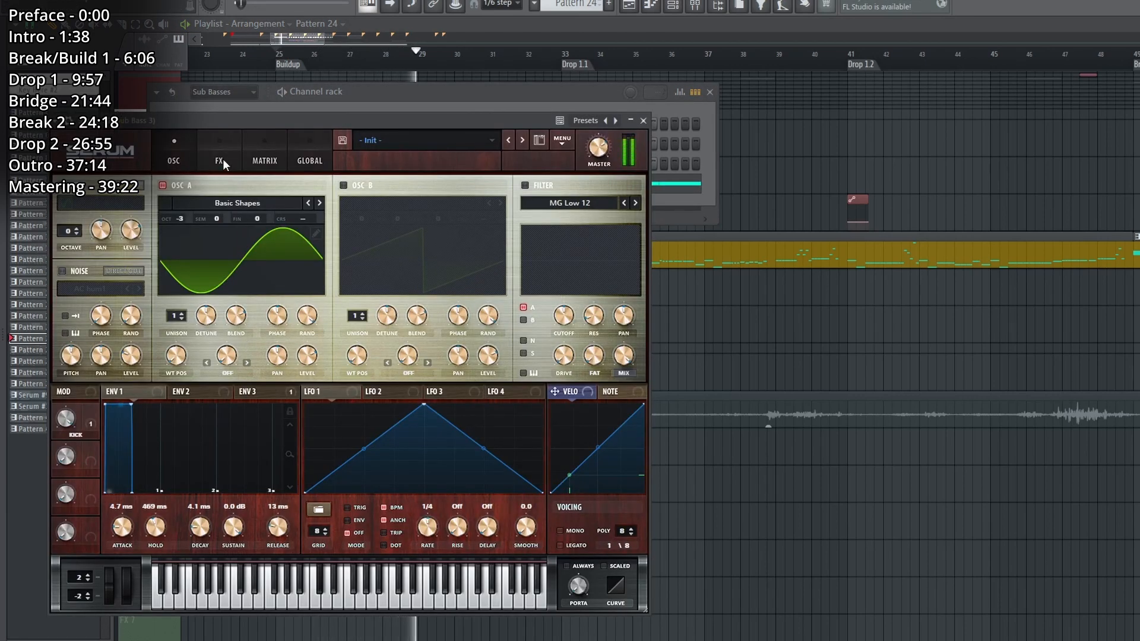
Examine the sub bass patch's Env 3 and its effects, and check its mixer track.
left_click(256, 392)
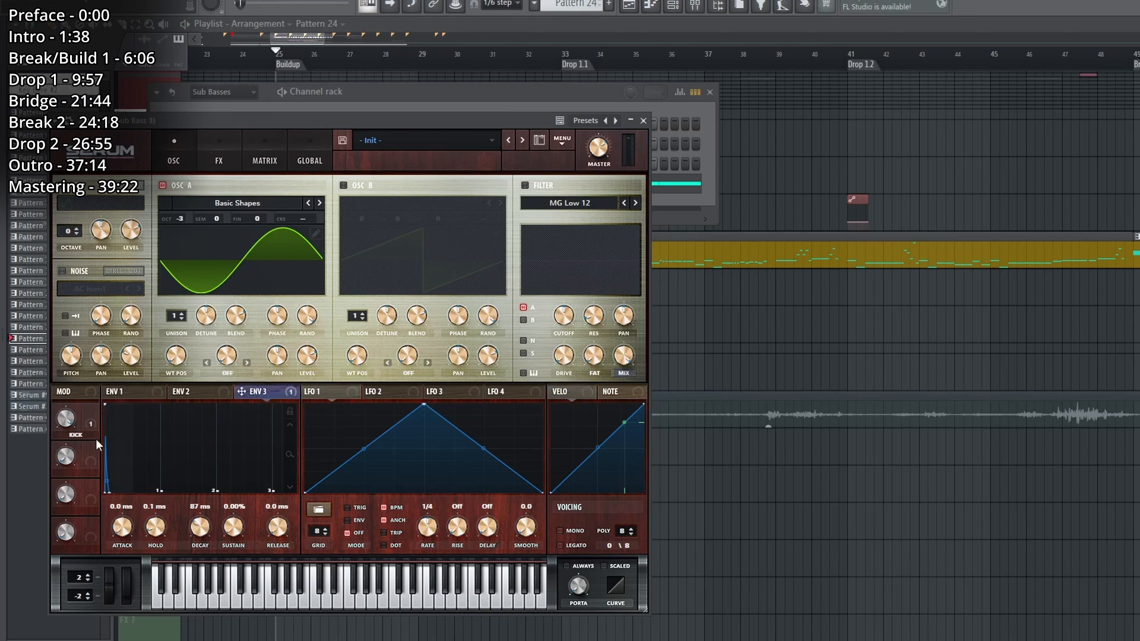
left_click(221, 160)
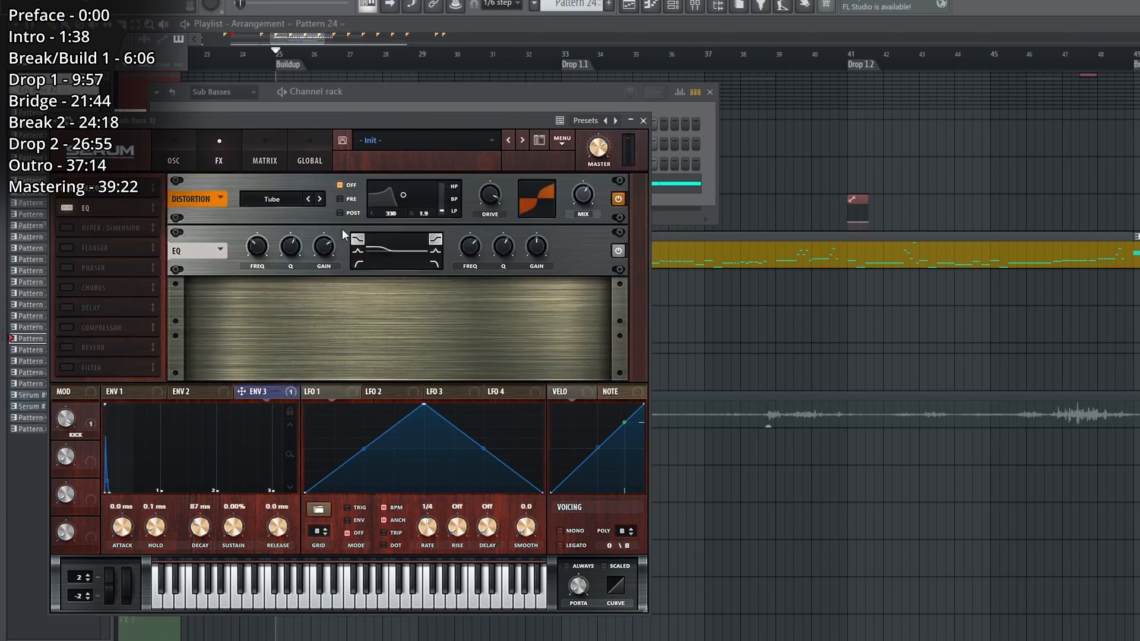
left_click(694, 9)
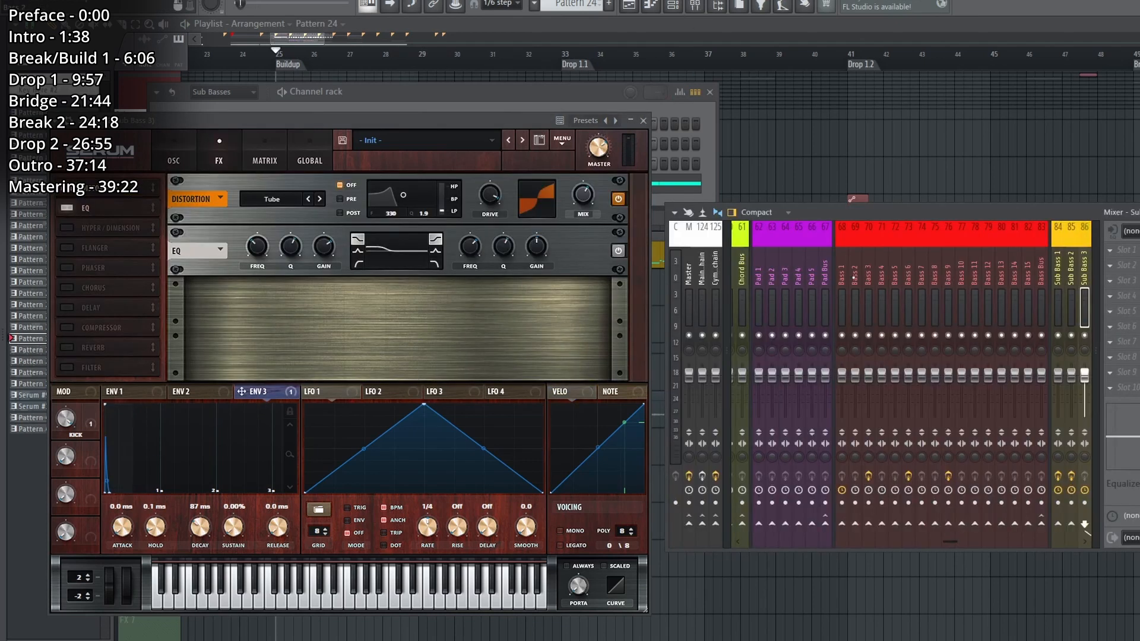
right_click(901, 132)
scroll(650, 322, "up", 4)
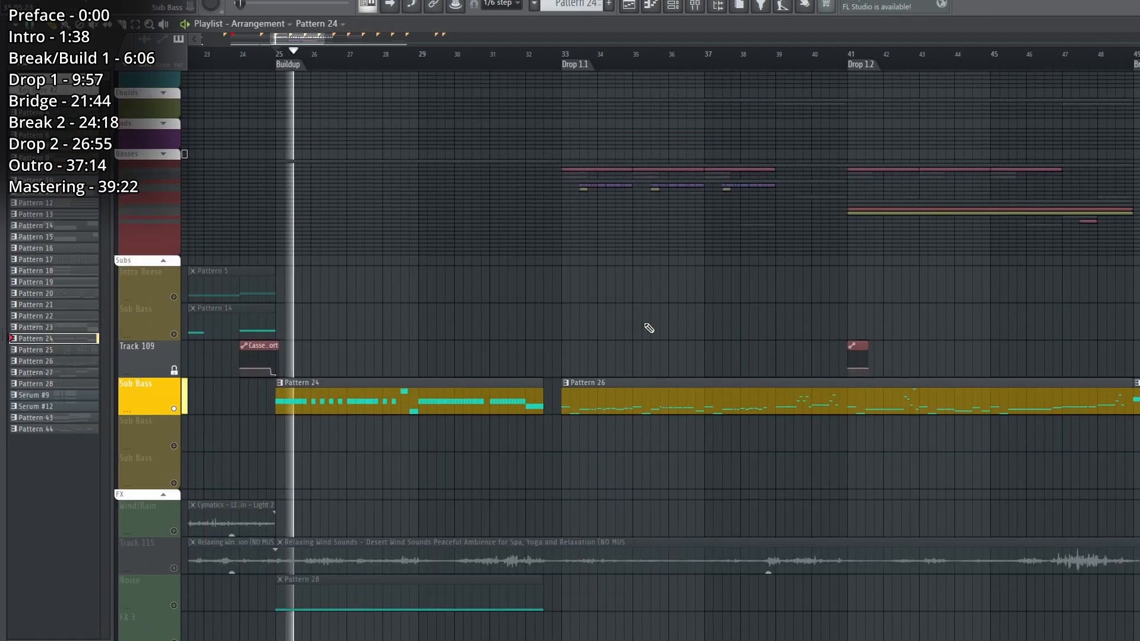
Solo the Noise track in the FX group and play Pattern 28 from the Buildup.
scroll(650, 323, "down", 5)
key("space")
right_click(174, 423)
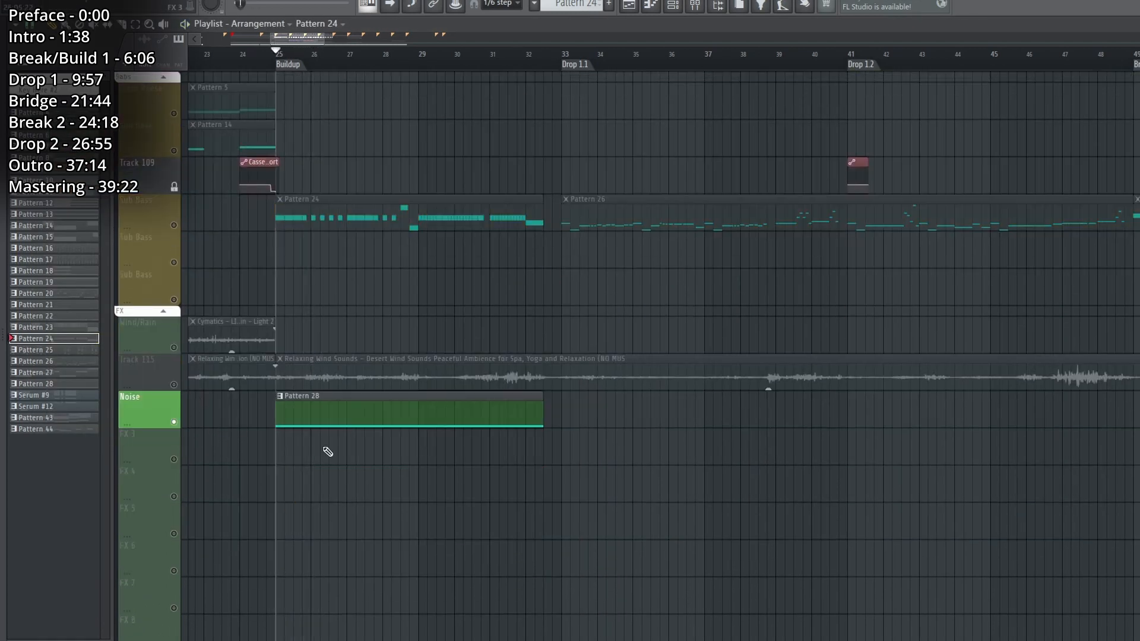
key("space")
left_click(327, 401)
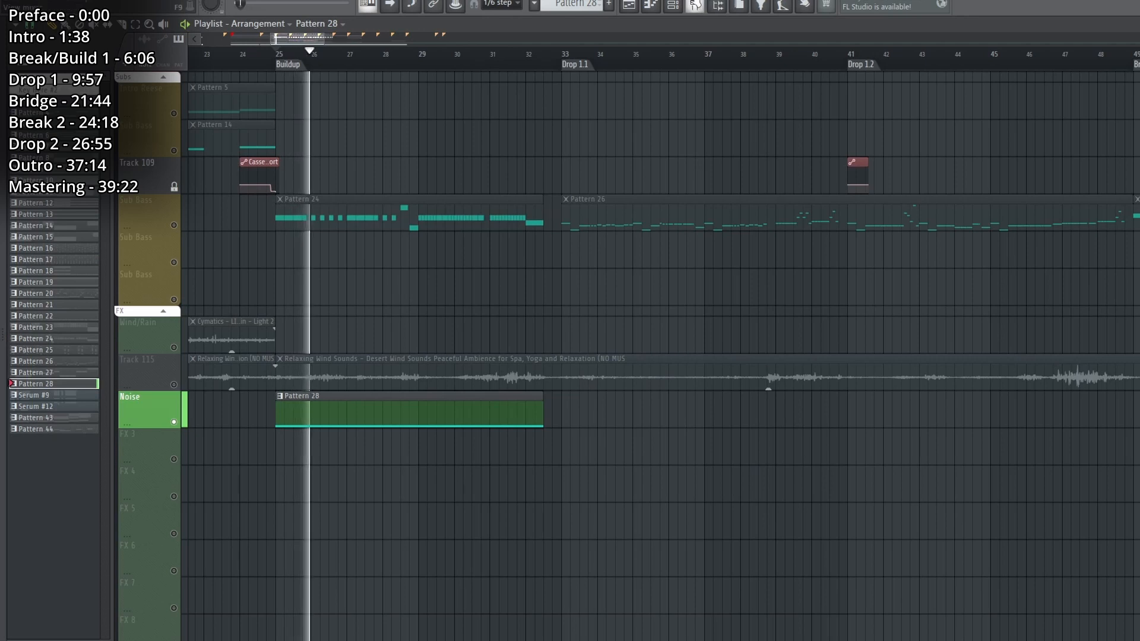
View the noise oscillator and the effects of the Noise track's Serum patch.
key("F6")
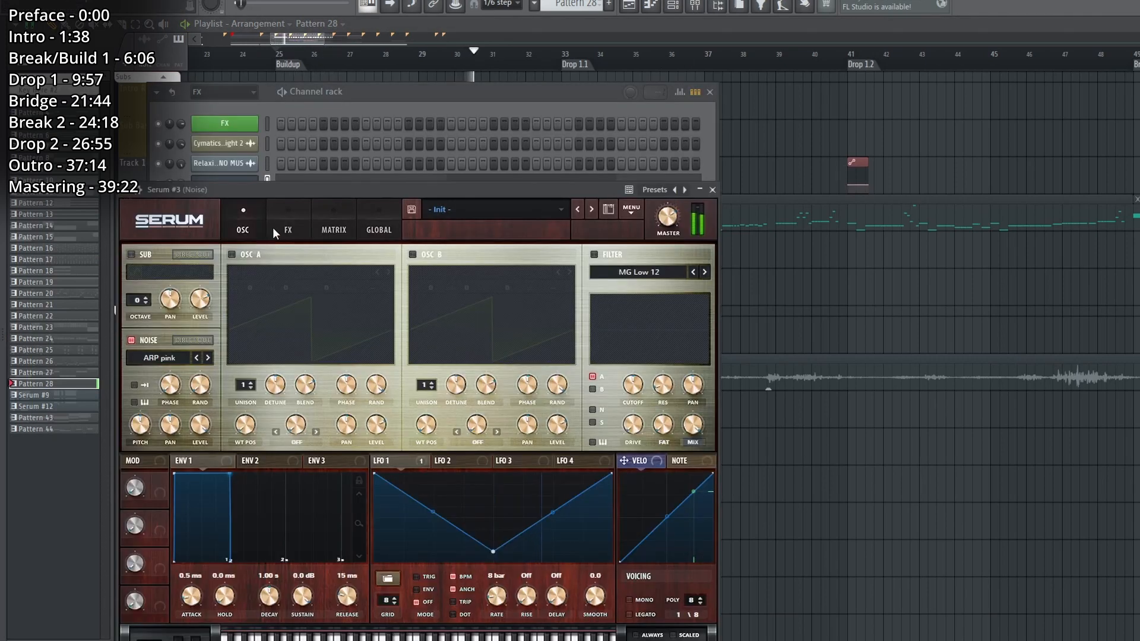
left_click(276, 232)
key("space")
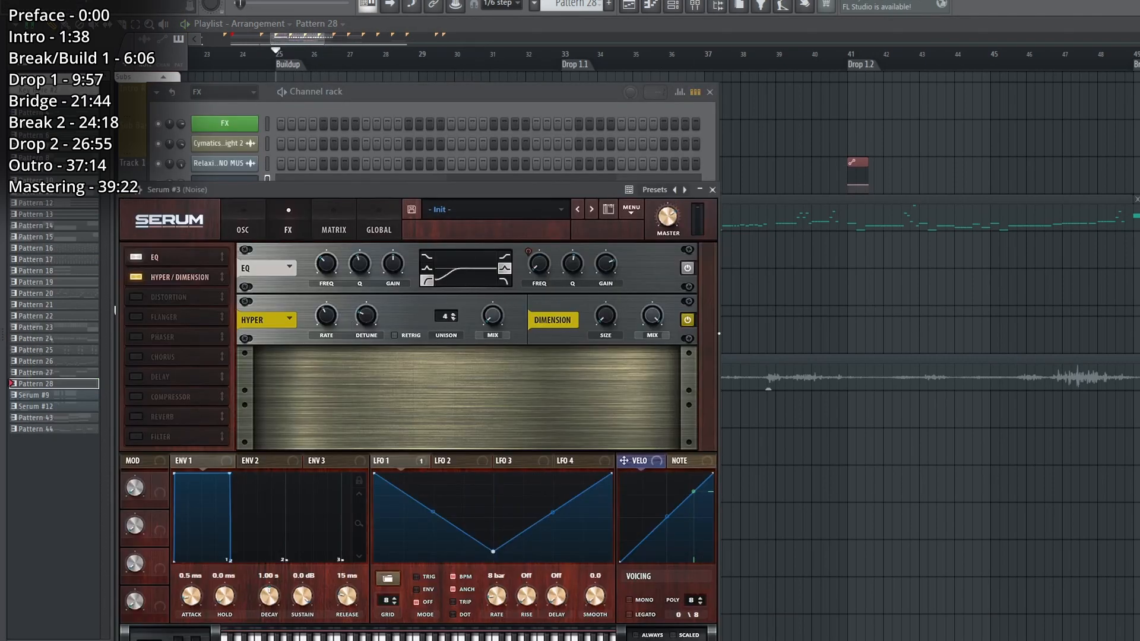
key("F12")
Solo the Snare 1 track and play its clips from the Buildup.
scroll(288, 352, "up", 15)
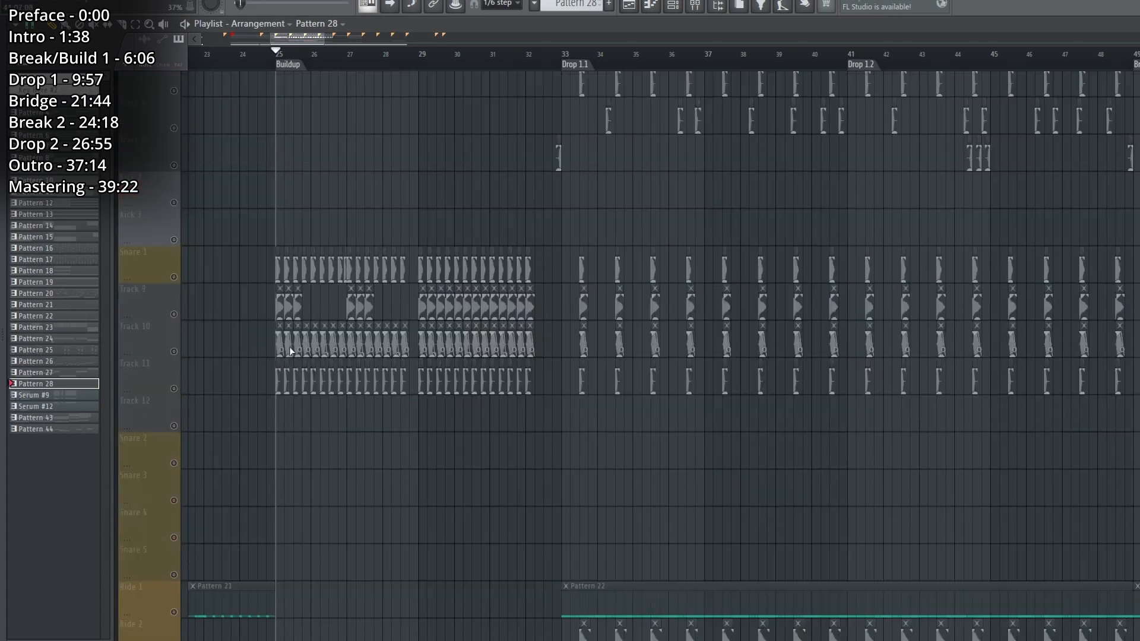
left_click(175, 306)
key("space")
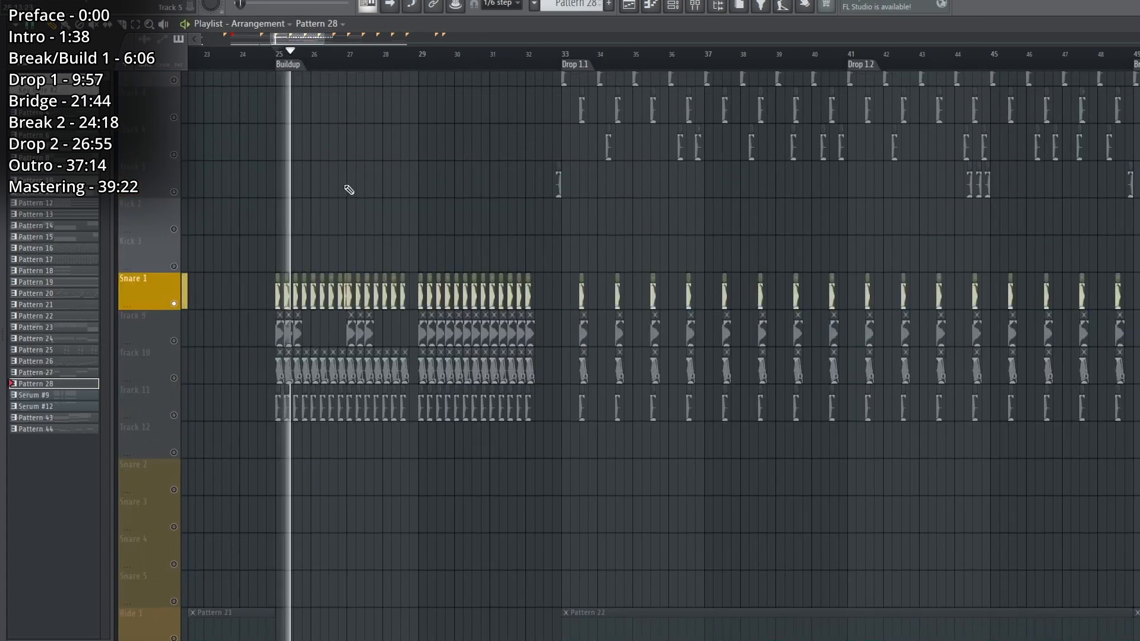
scroll(313, 61, "up", 3)
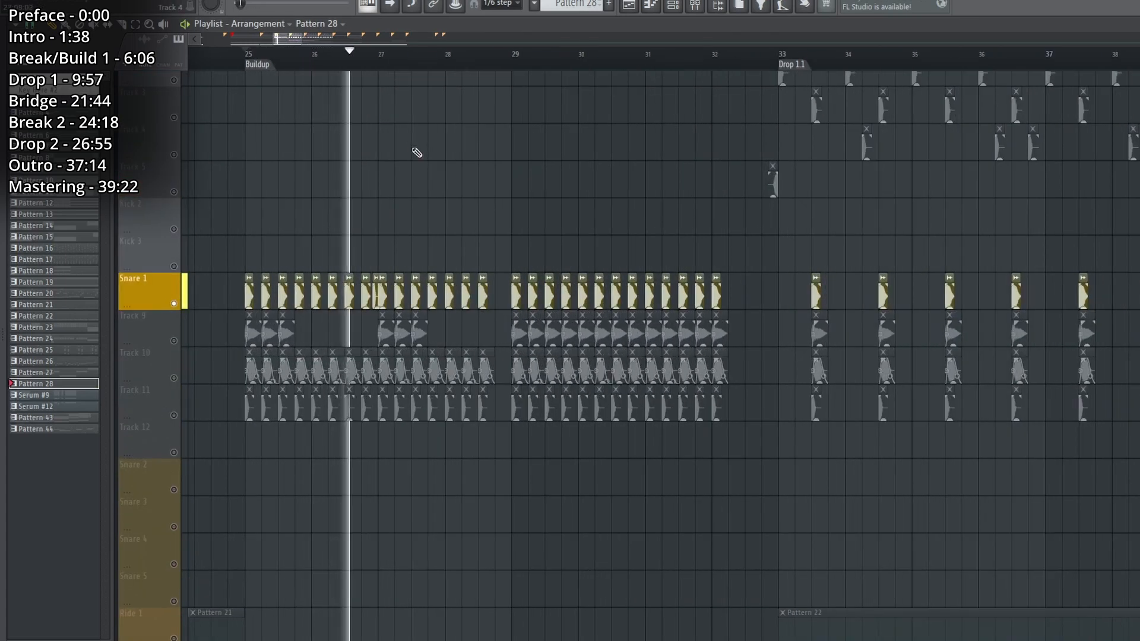
key("space")
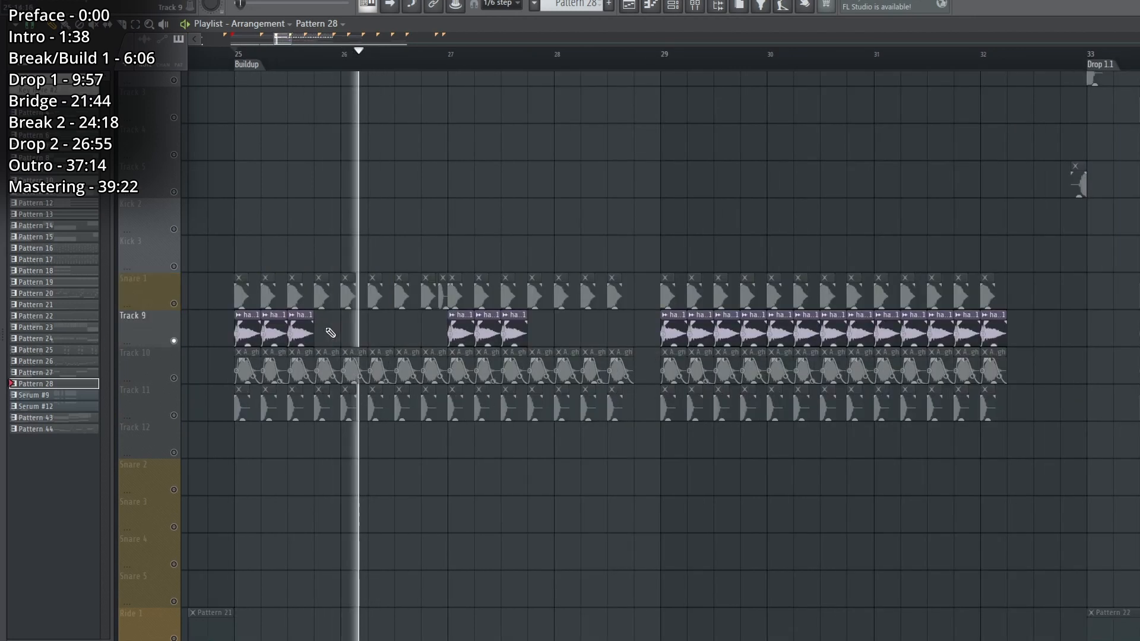
key("space")
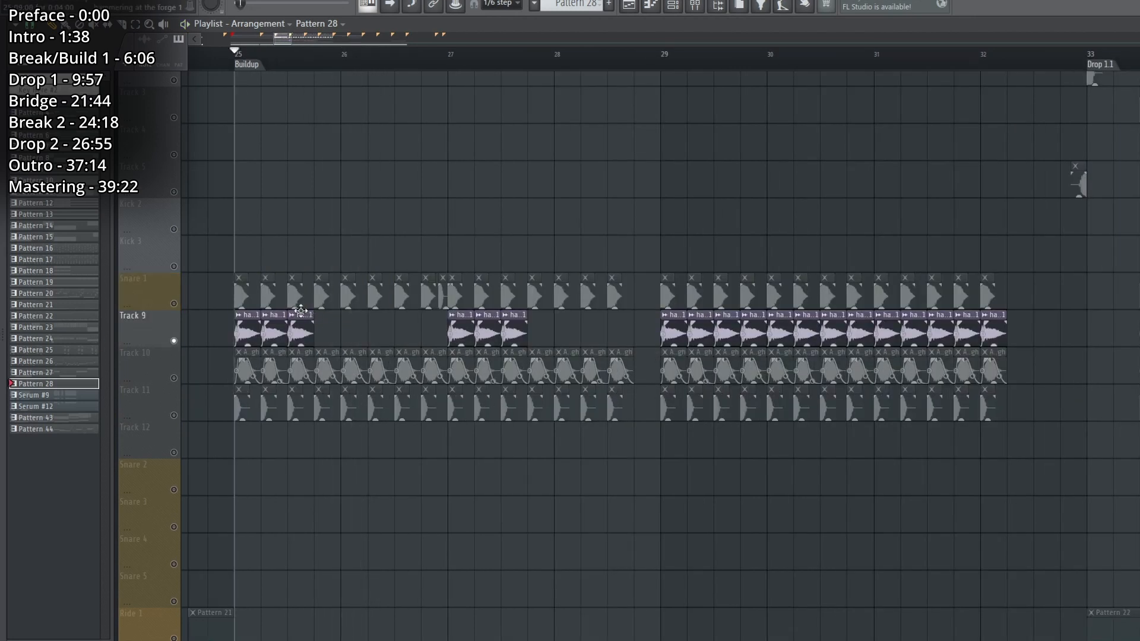
Solo Track 9, view its "hammering at the forge 1" sample settings, and play the layer.
double_click(299, 313)
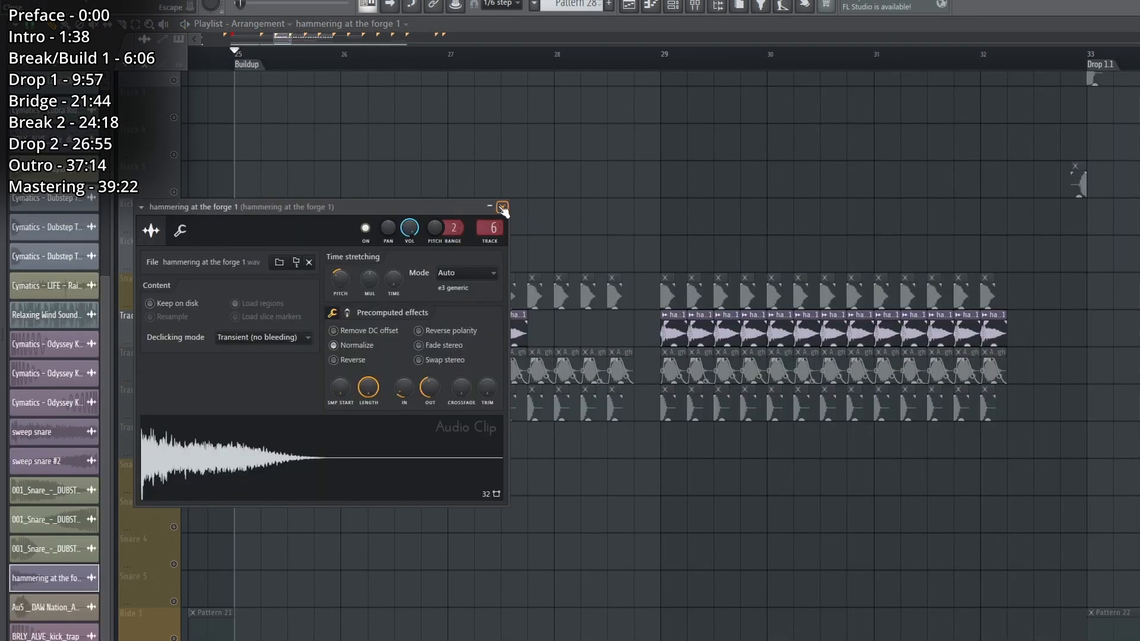
left_click(503, 208)
key("space")
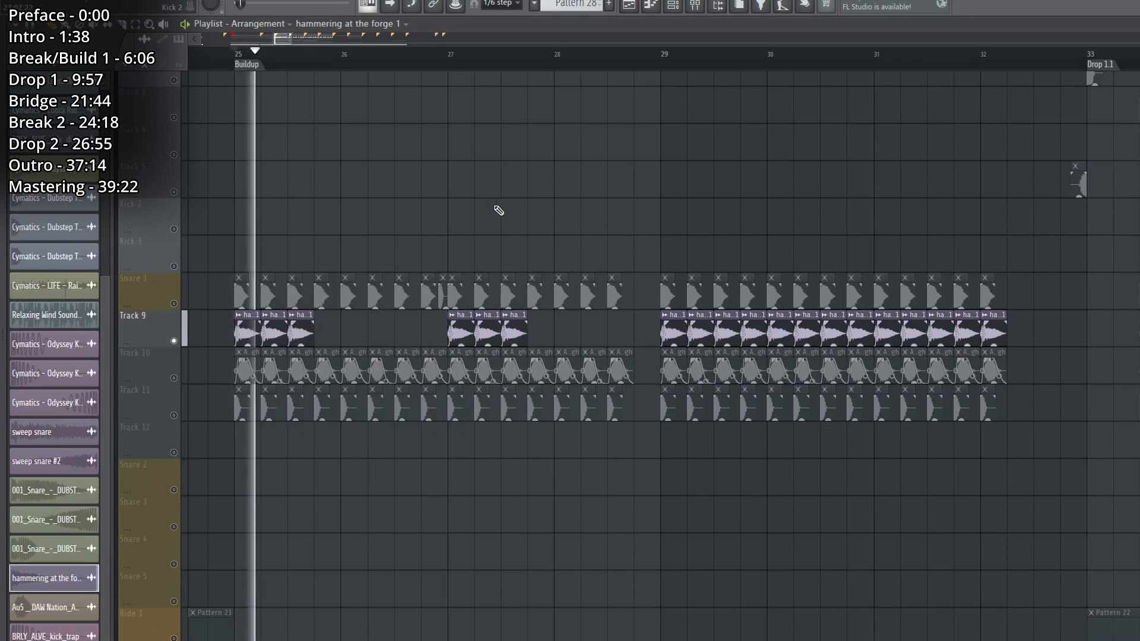
Solo and play the Track 10 and Track 11 snare layers one at a time.
left_click(174, 378, "ctrl")
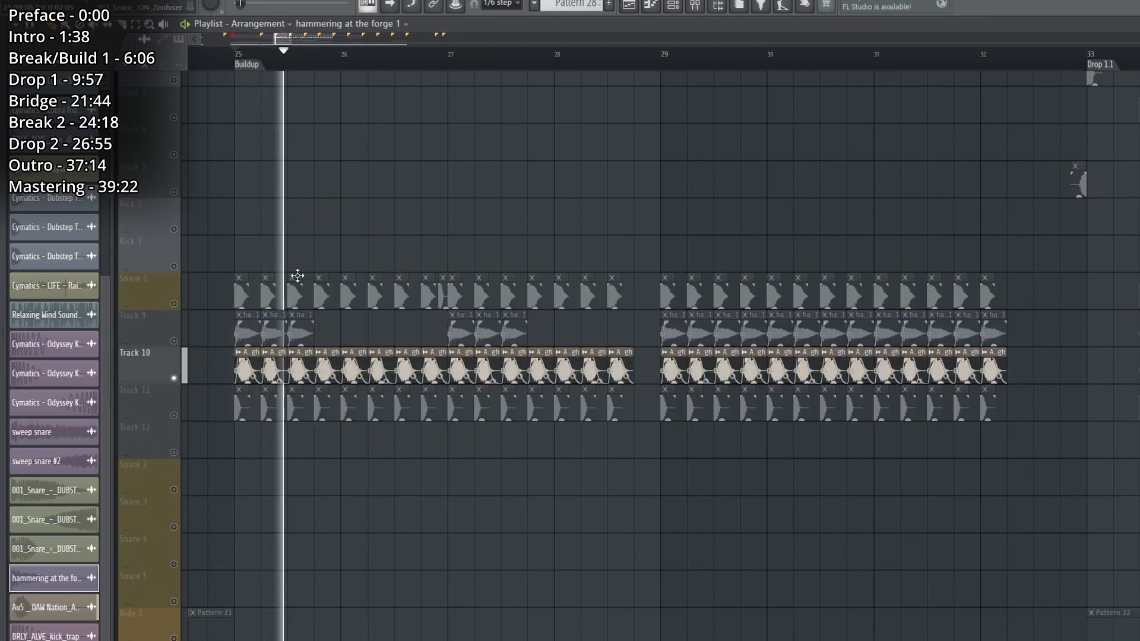
key("space")
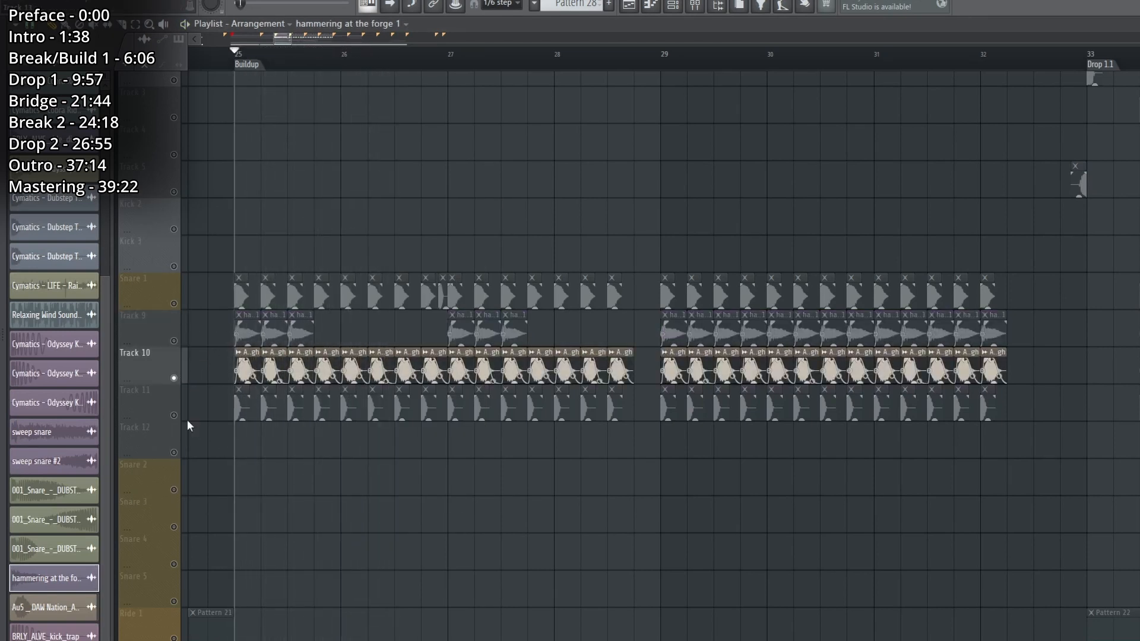
left_click(174, 416, "ctrl")
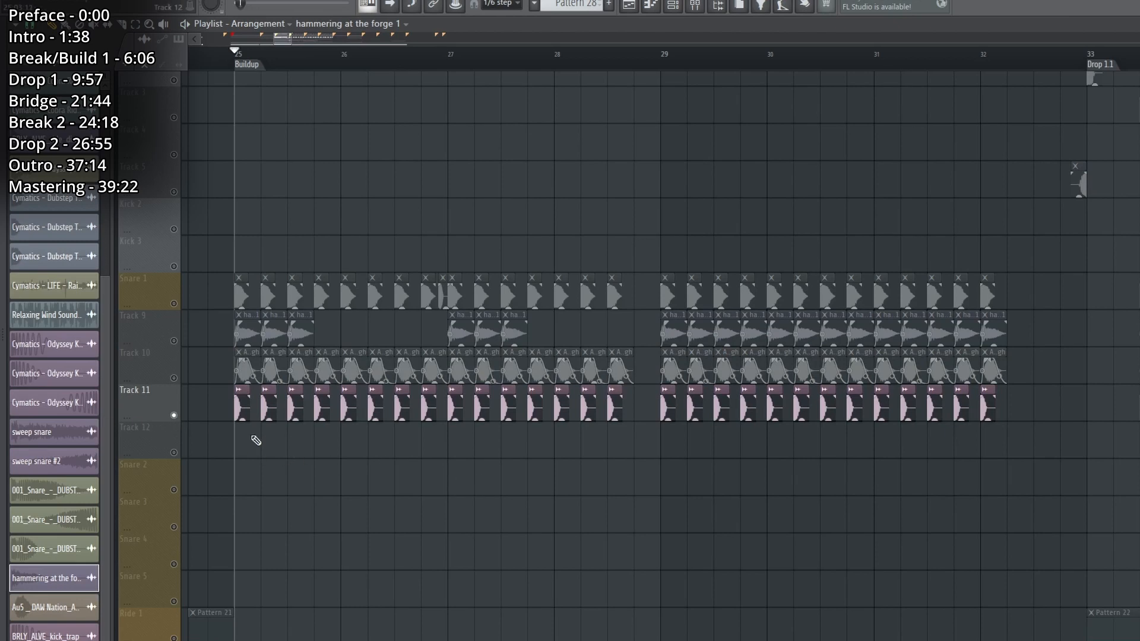
key("space")
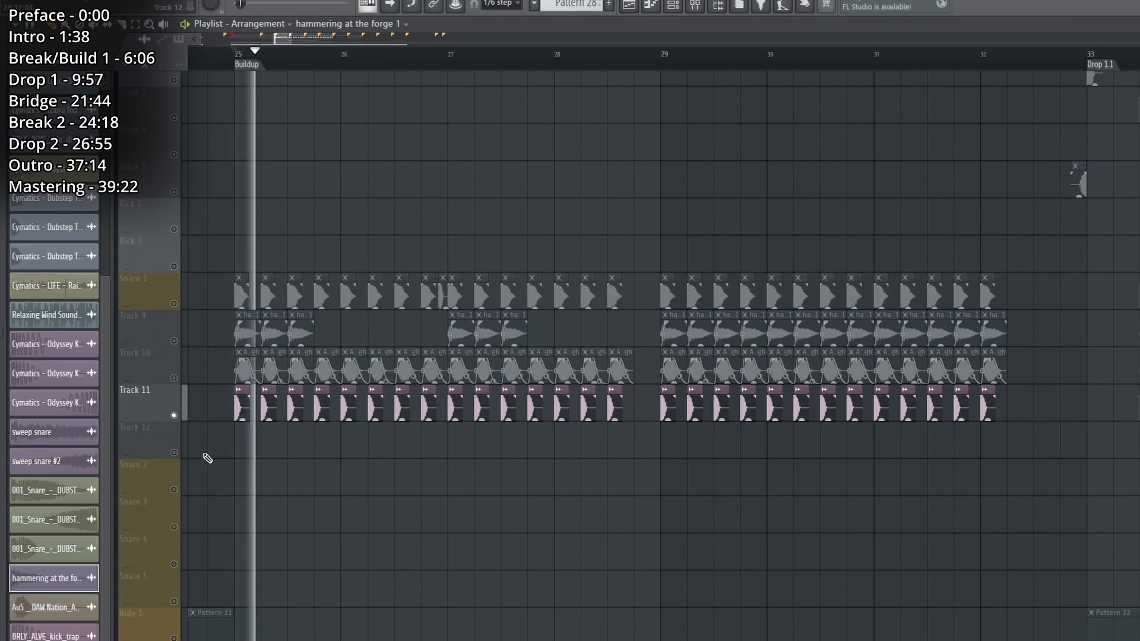
Enable Snare 1, Track 9 and Track 10 alongside Track 11 and play the snare layers together.
left_click(174, 379)
key("space")
key("space")
left_click_drag(174, 341, 174, 303)
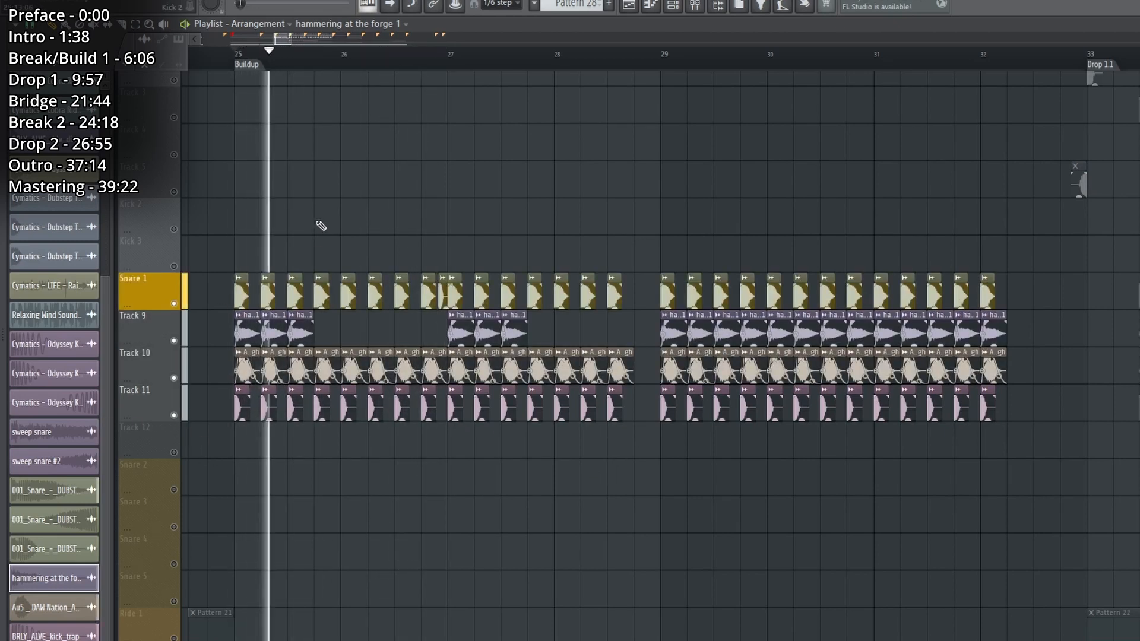
scroll(320, 225, "down", 4)
scroll(320, 225, "down", 4)
scroll(477, 59, "down", 3)
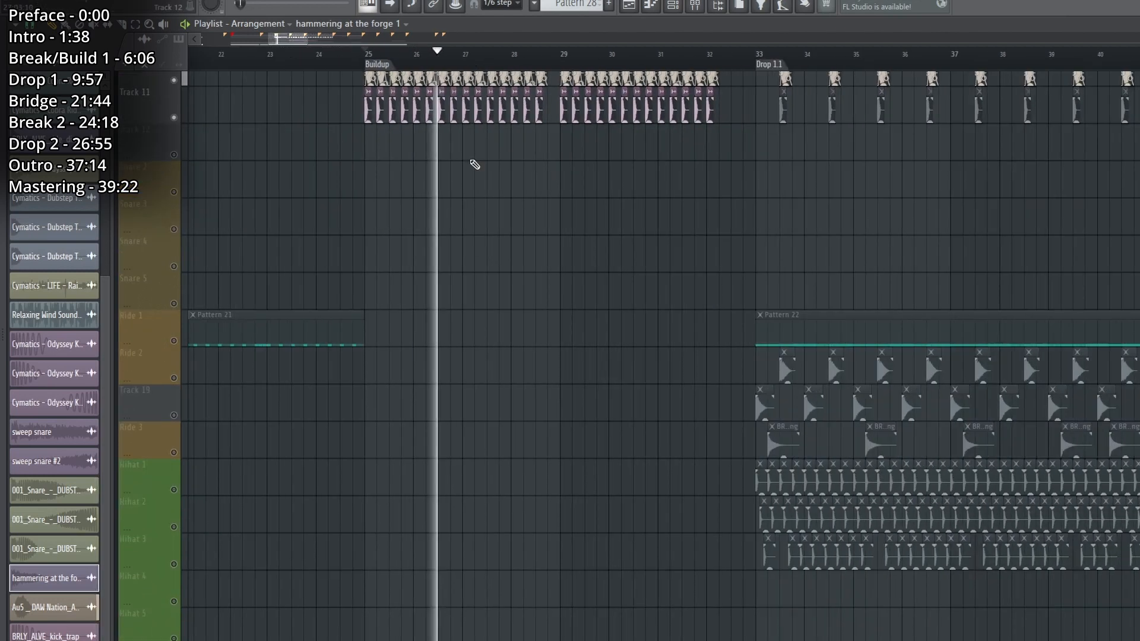
Enable all the tracks again and play the full Buildup while looking through the track groups.
scroll(474, 249, "up", 5)
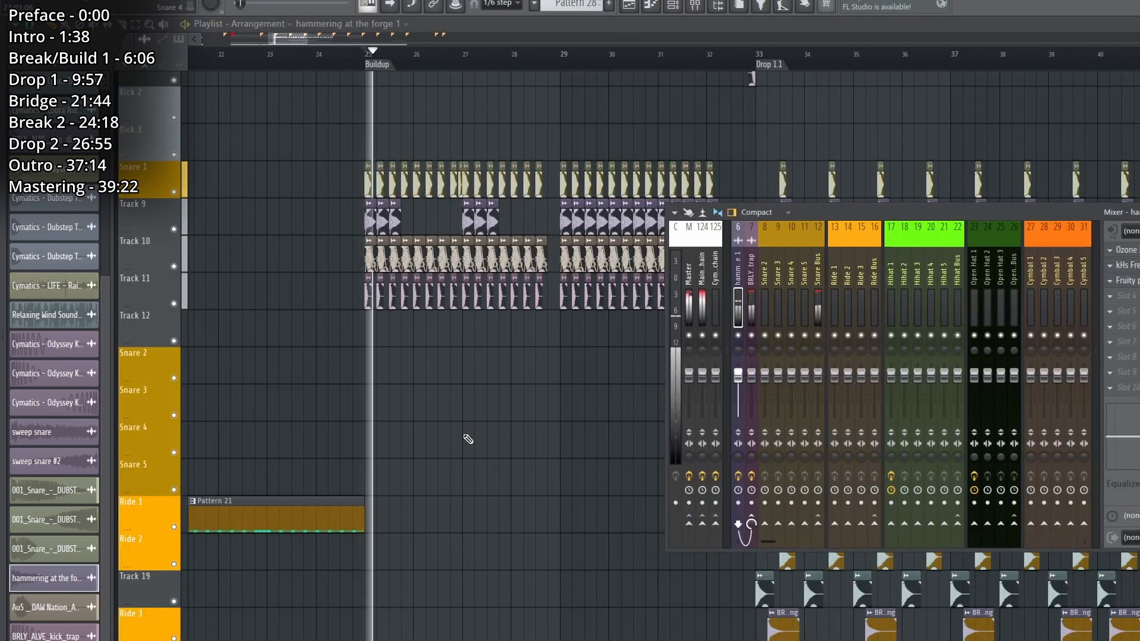
key("F9")
scroll(446, 416, "up", 4)
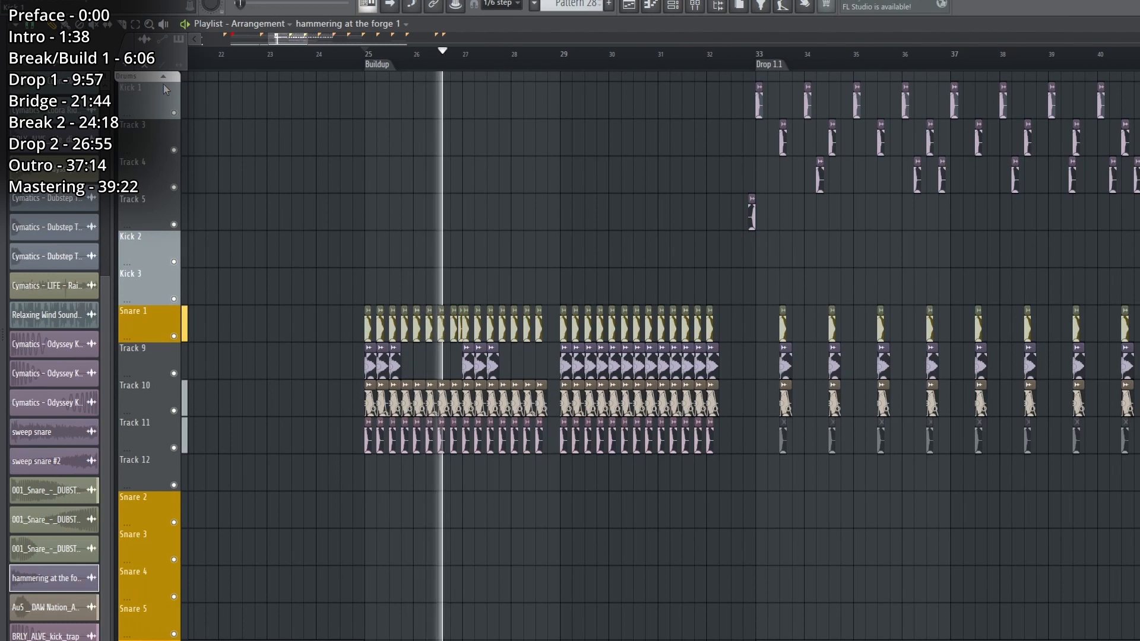
scroll(160, 304, "down", 5)
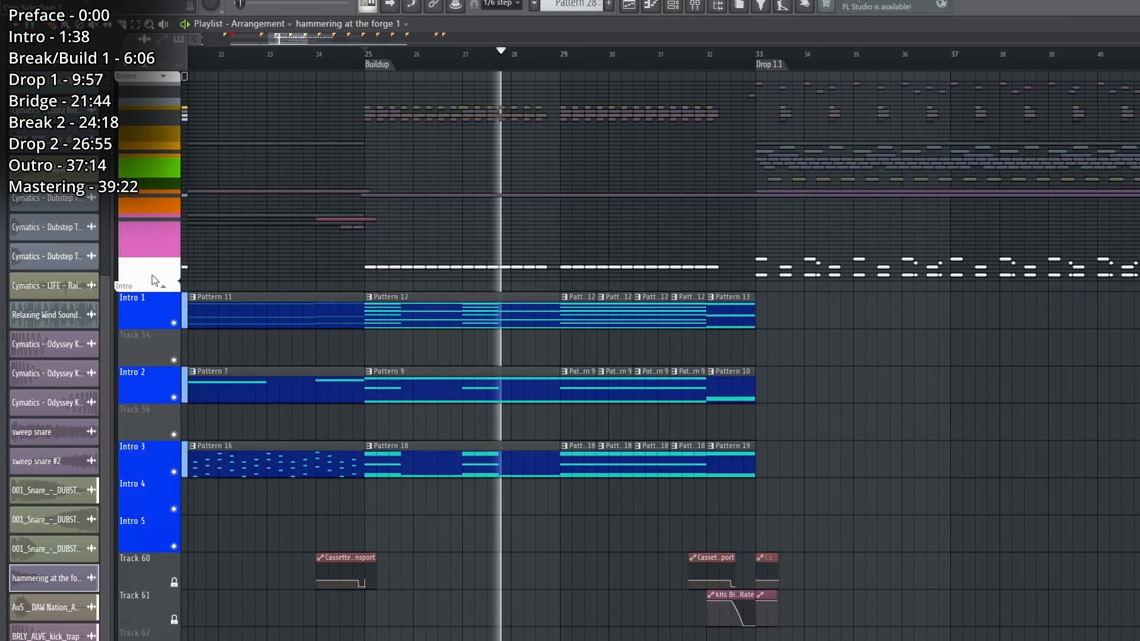
scroll(160, 304, "down", 12)
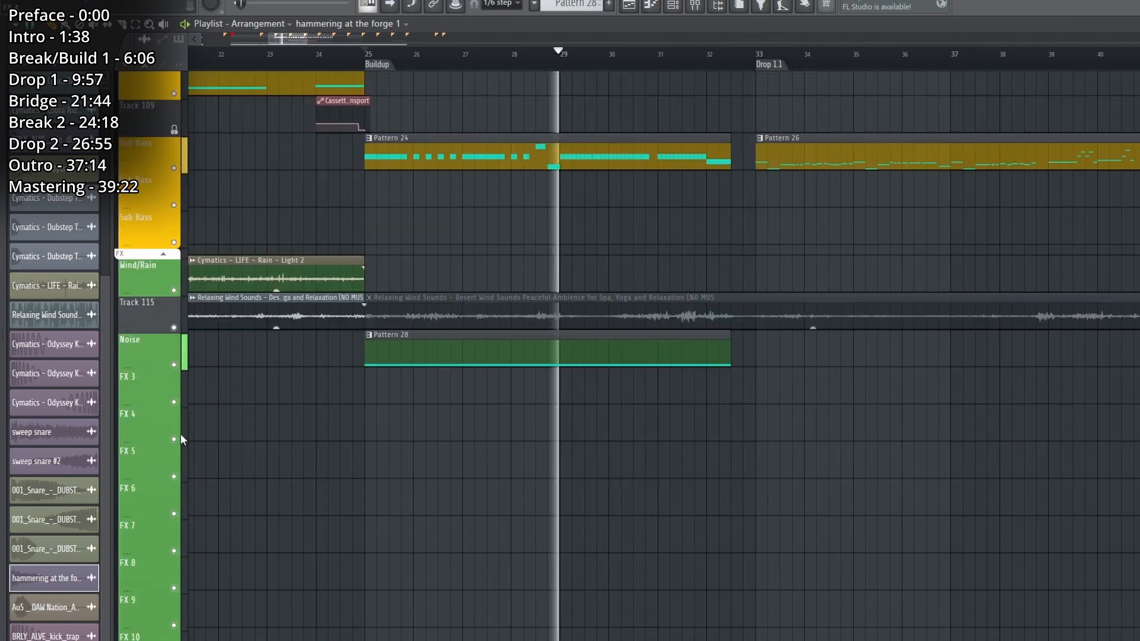
scroll(190, 446, "down", 6)
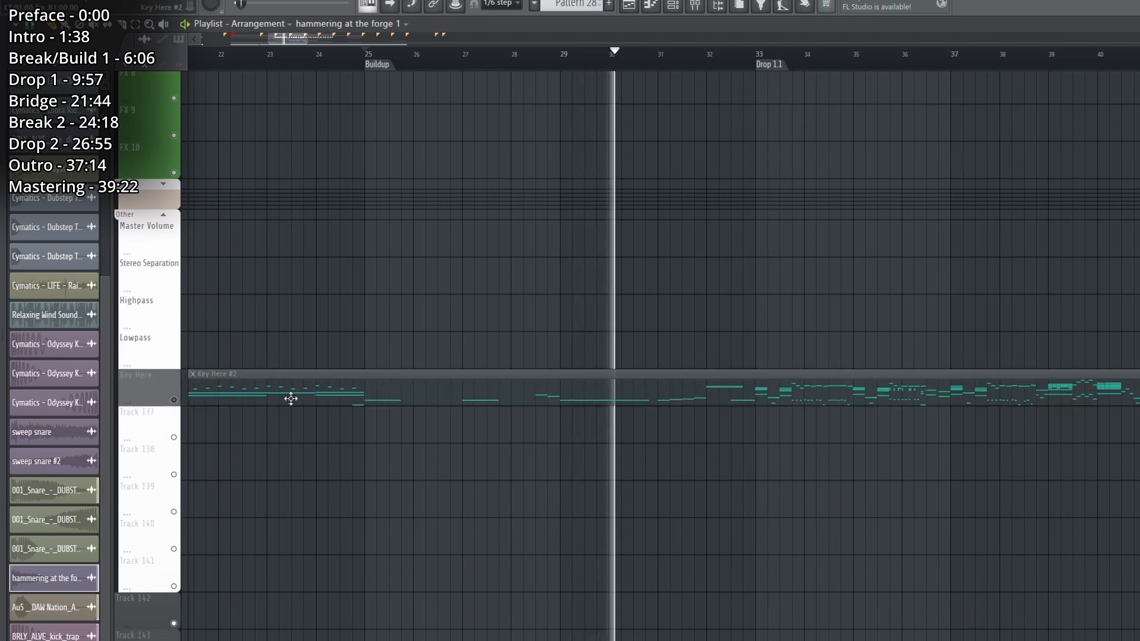
Play the rest of the Buildup up to Drop 1.1 while looking over the drum, lead, bass and sub groups.
scroll(357, 475, "up", 5)
scroll(405, 529, "up", 15)
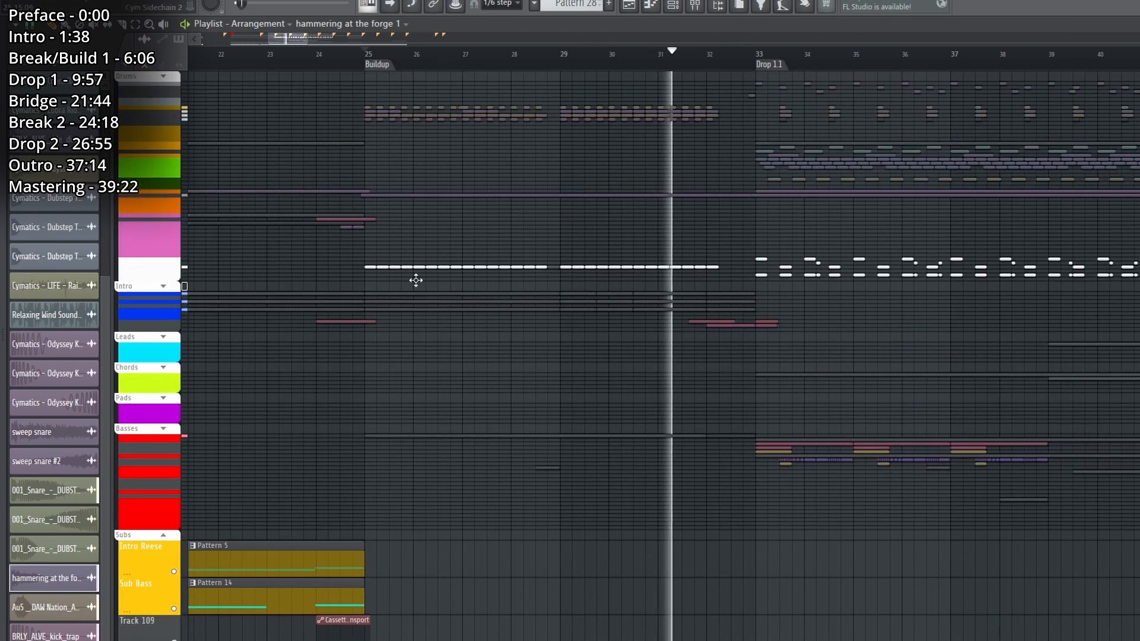
scroll(458, 59, "down", 2)
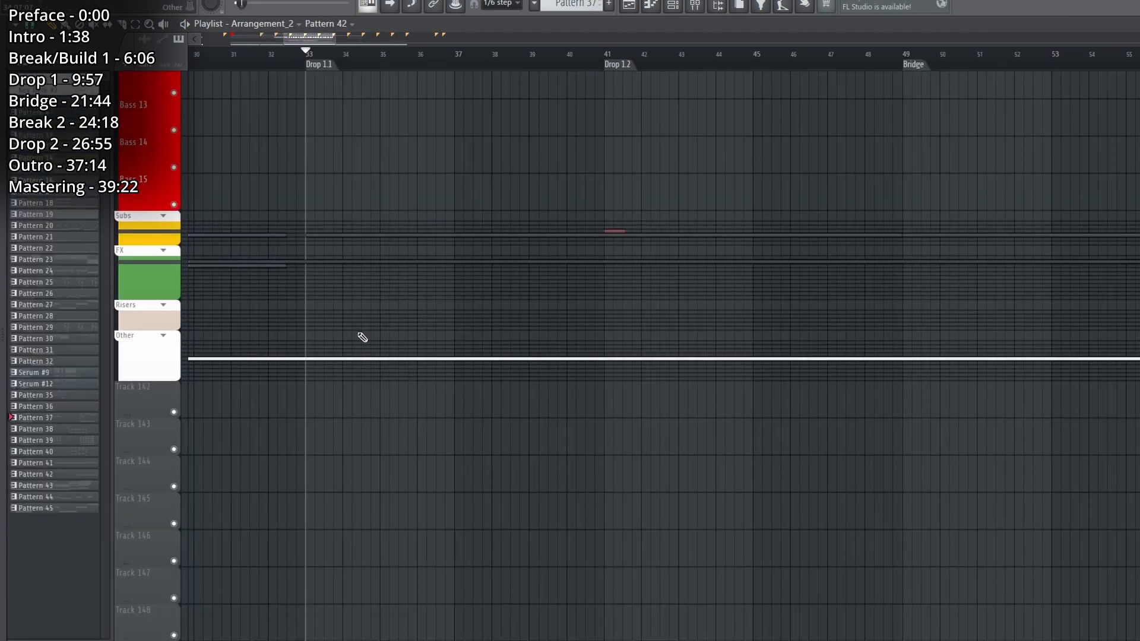
Look through the bass tracks of Drop 1.1 and Drop 1.2, from Bass 1 down to Bass 13.
scroll(514, 497, "up", 8)
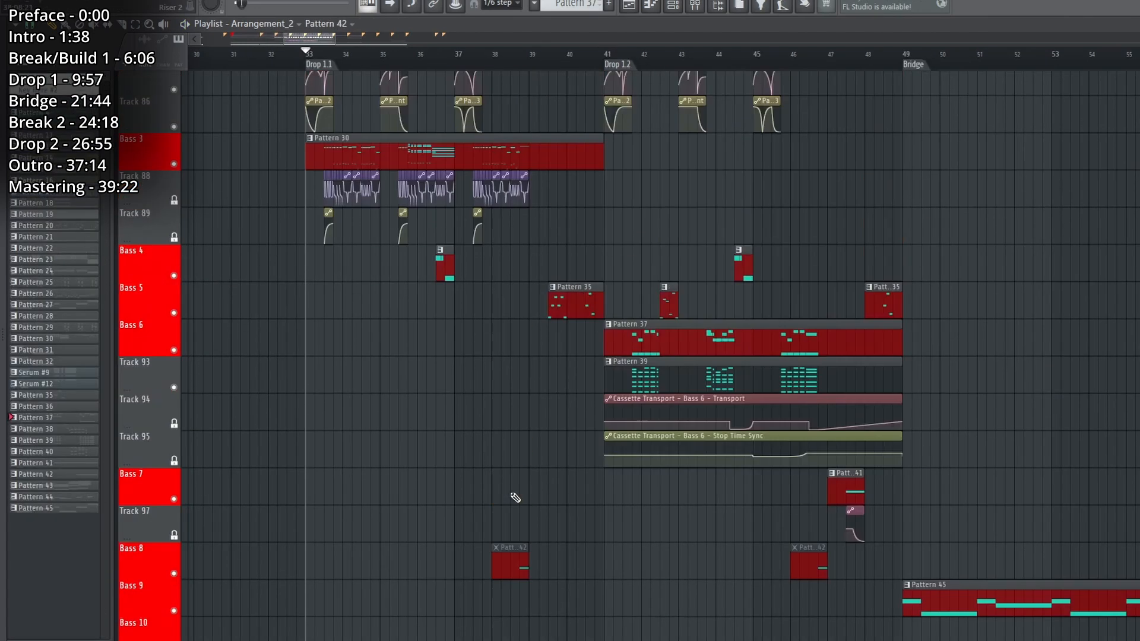
scroll(880, 471, "down", 4)
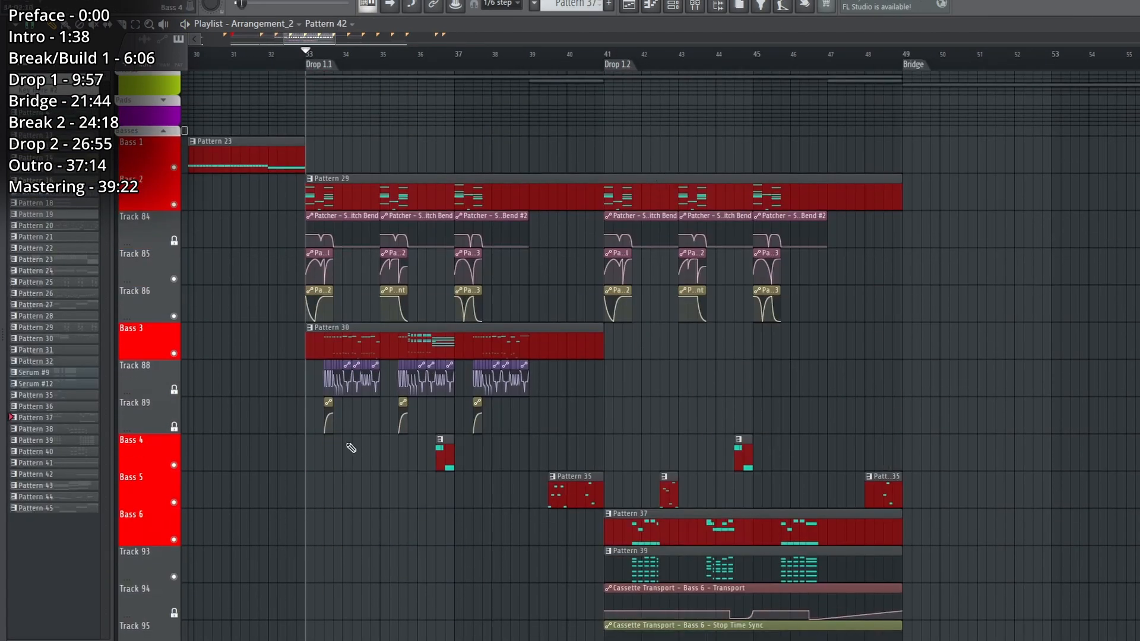
scroll(446, 409, "down", 8)
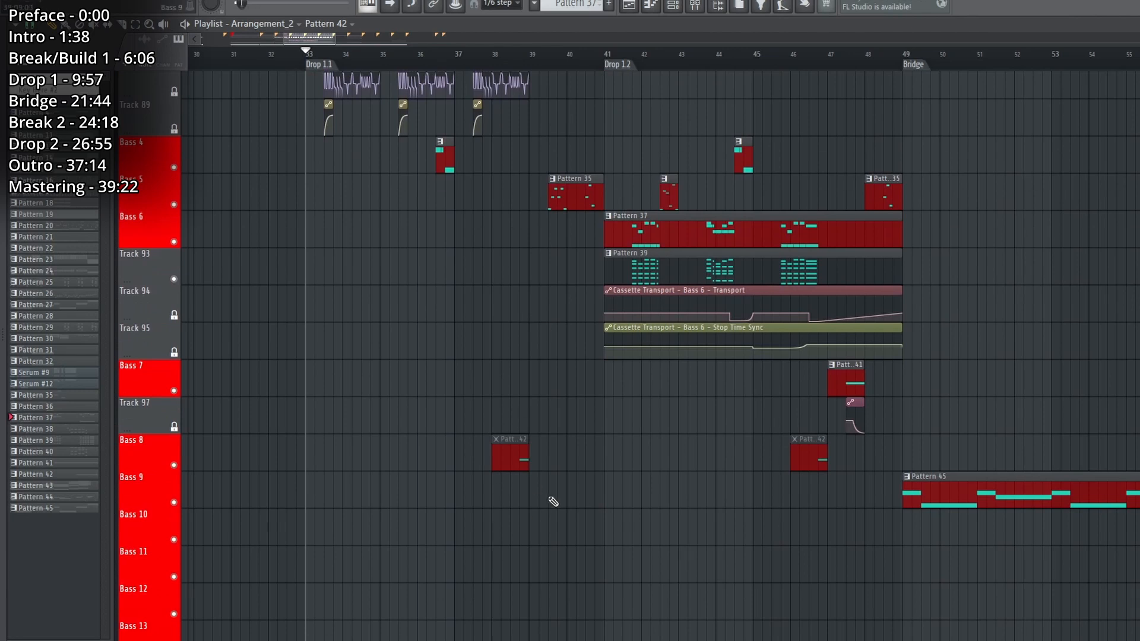
scroll(556, 503, "up", 16)
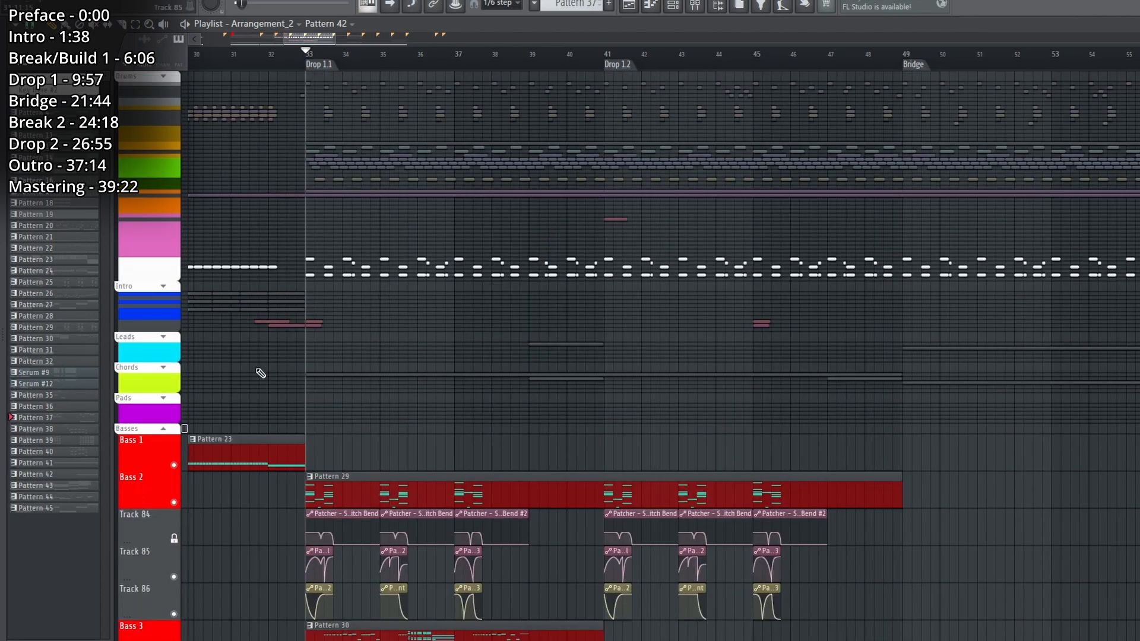
Expand the Drums group, solo the Kick 1 and Track 3 kicks, play them and view the kick sample's settings.
left_click(163, 77)
right_click(173, 112)
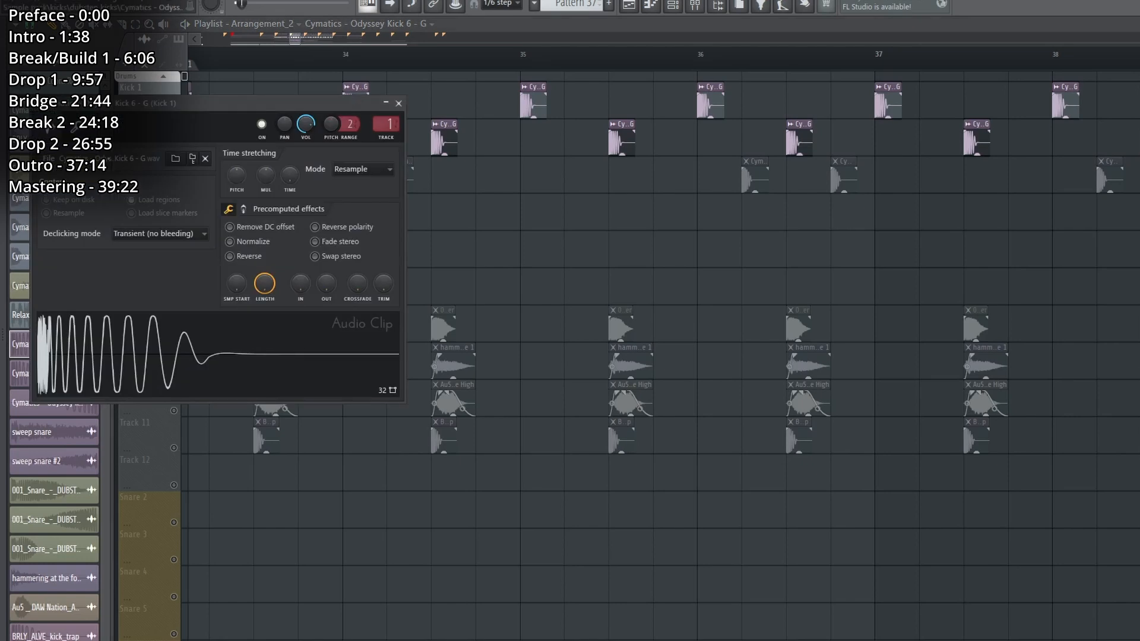
key("Escape")
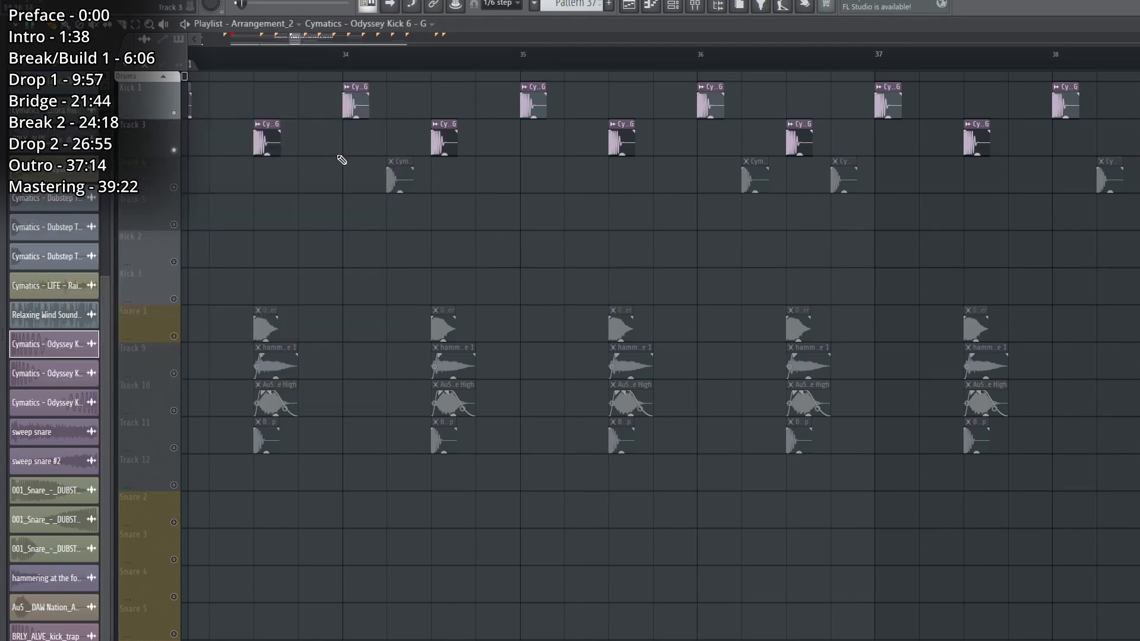
key("space")
double_click(265, 139)
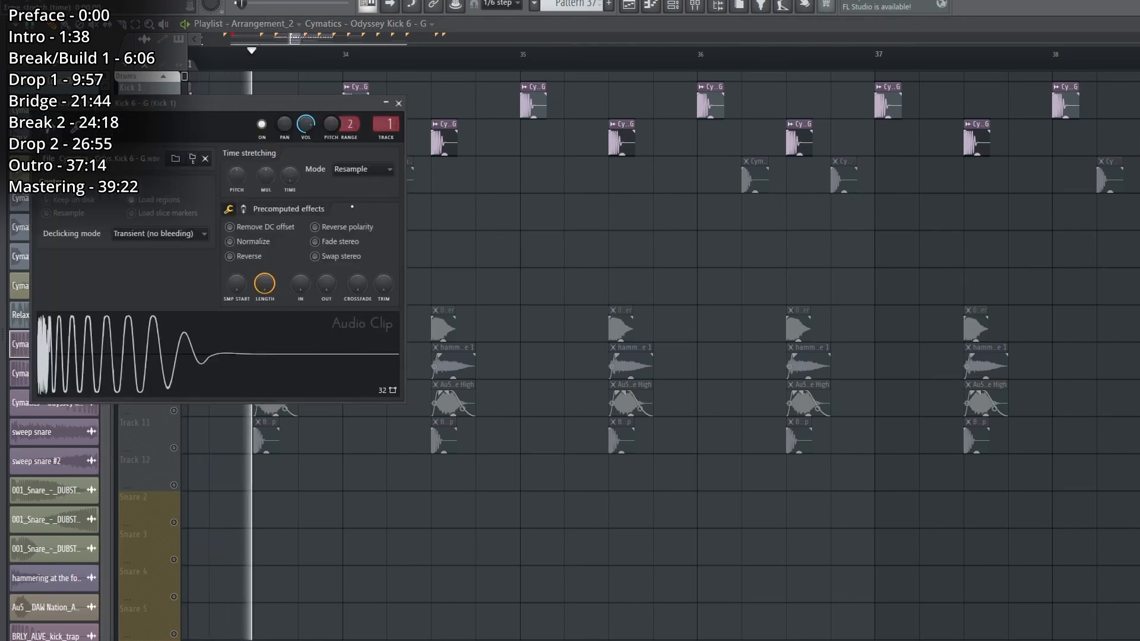
Close the sample settings, add Track 4 and the reversed kick on Track 5, and play the full kick pattern around Drop 1.1.
left_click(229, 210)
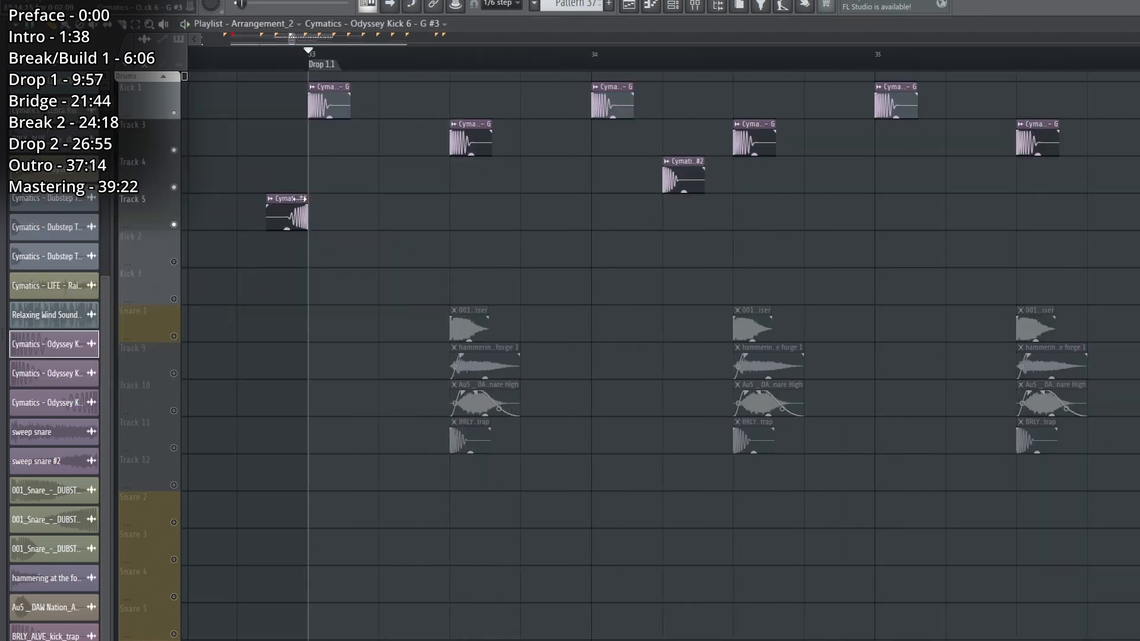
left_click(254, 58)
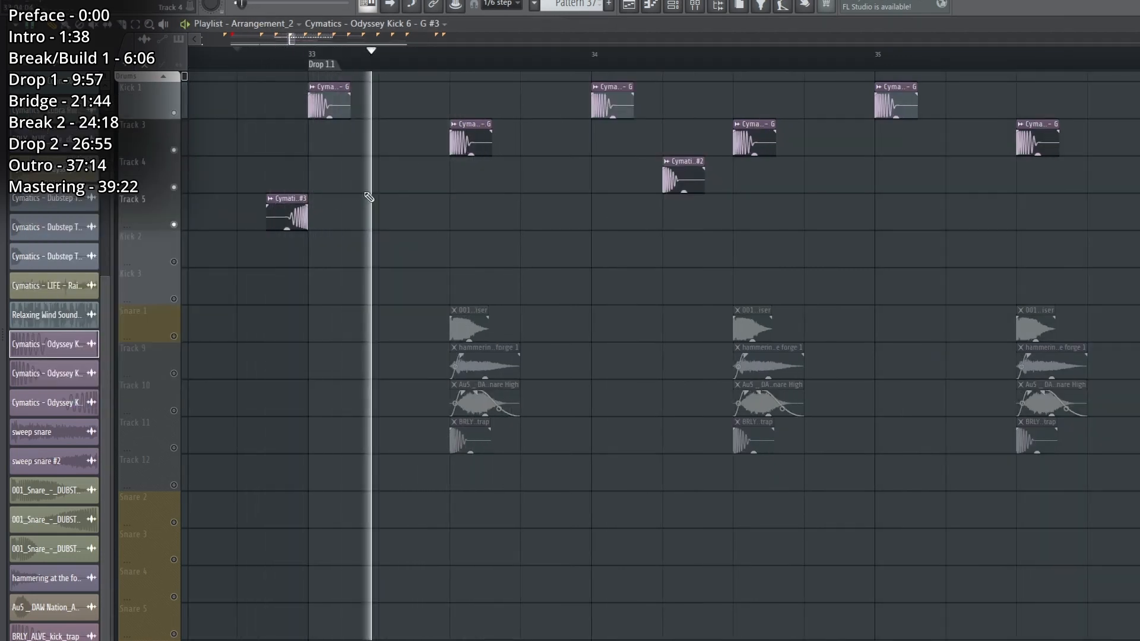
key("space")
left_click(664, 68)
scroll(664, 69, "down", 3)
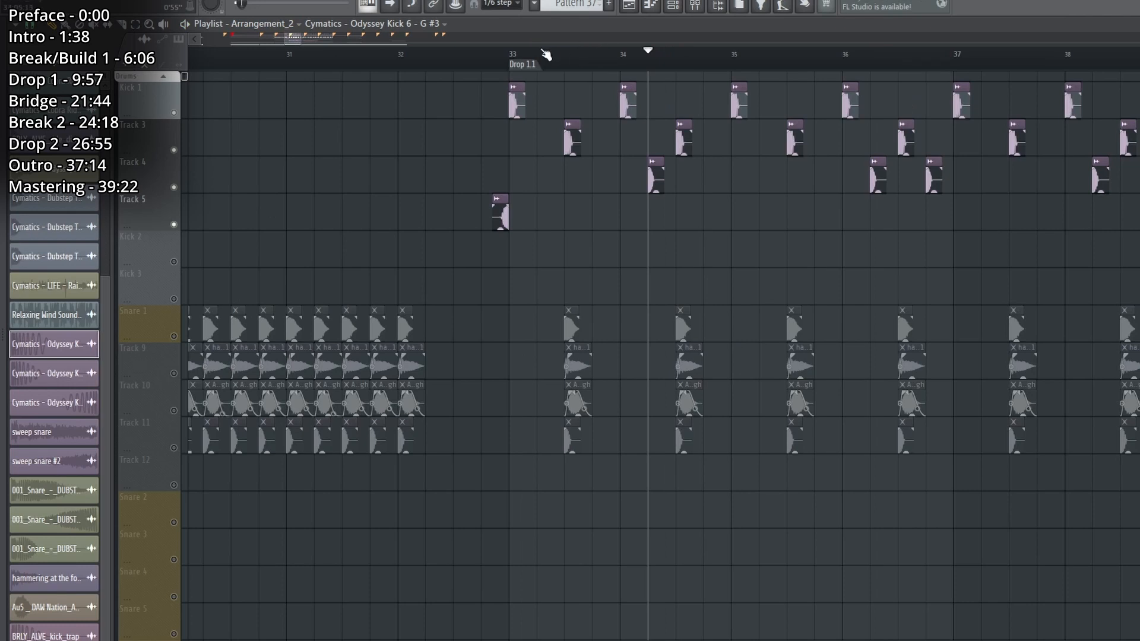
scroll(416, 72, "right", 2)
key("space")
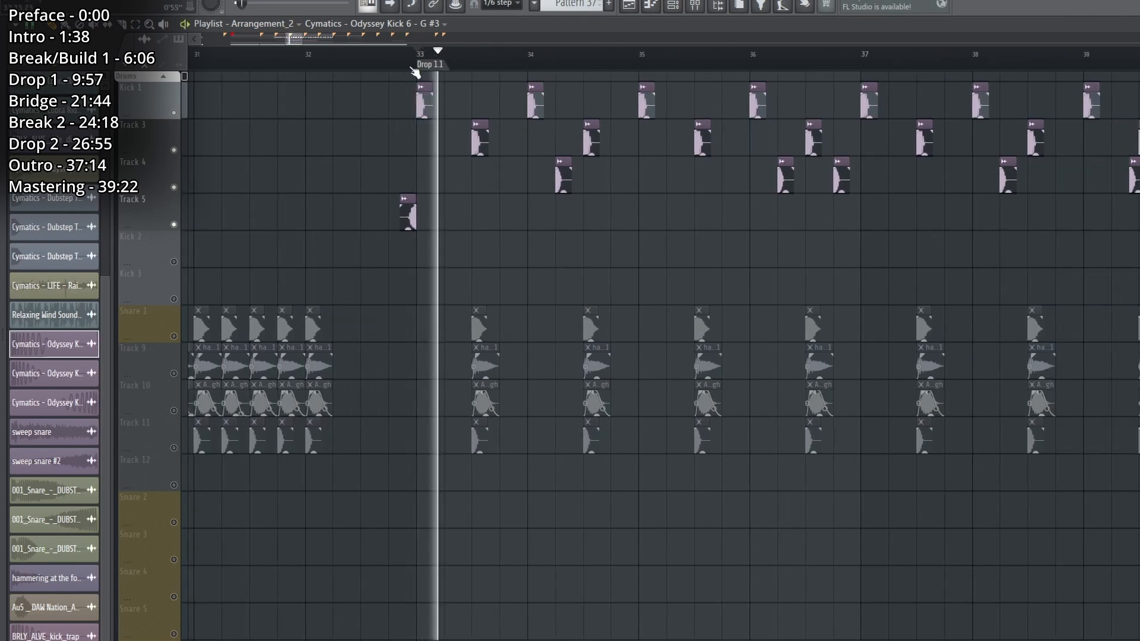
Enable Snare 1, Track 9, Track 10 and Track 11 and play the snare layers together with the kicks.
scroll(416, 72, "down", 3)
left_click(175, 337)
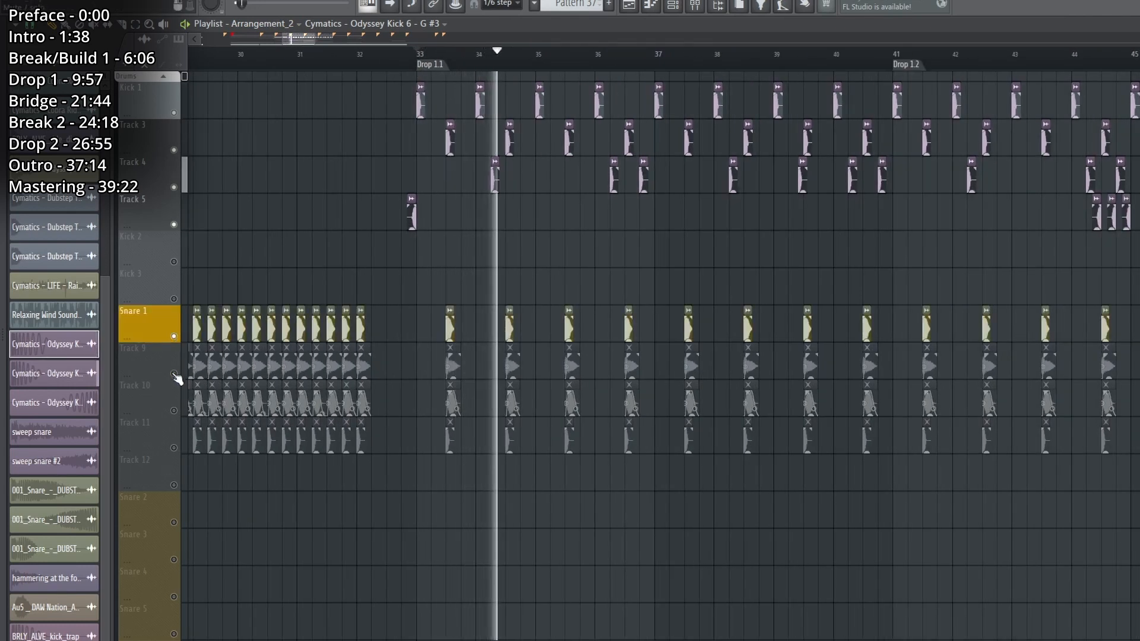
left_click(175, 374)
left_click(174, 411)
left_click(174, 448)
scroll(380, 476, "down", 3)
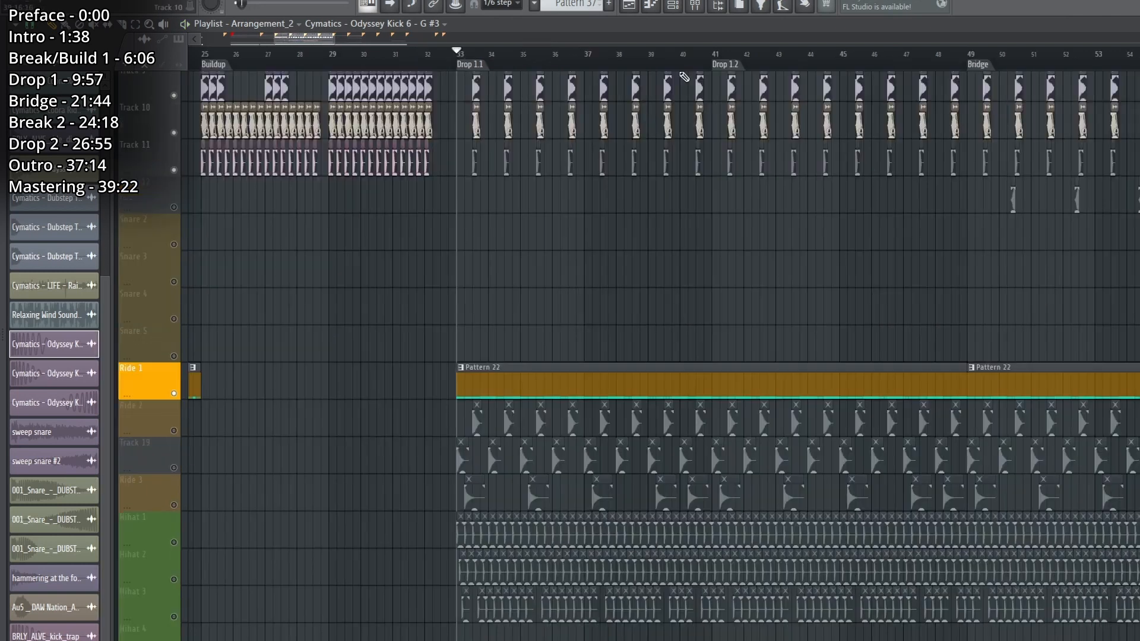
scroll(679, 95, "up", 1)
Solo Ride 1 and play its Pattern 22 clip from the start of Drop 1.1.
scroll(673, 113, "down", 3)
scroll(706, 56, "up", 2)
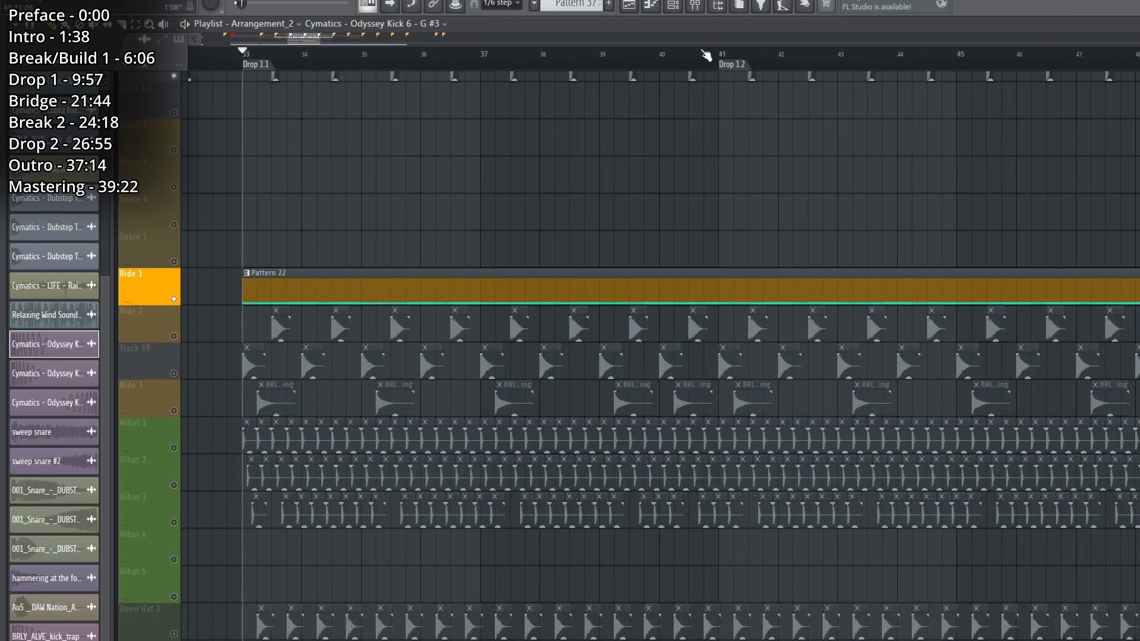
key("space")
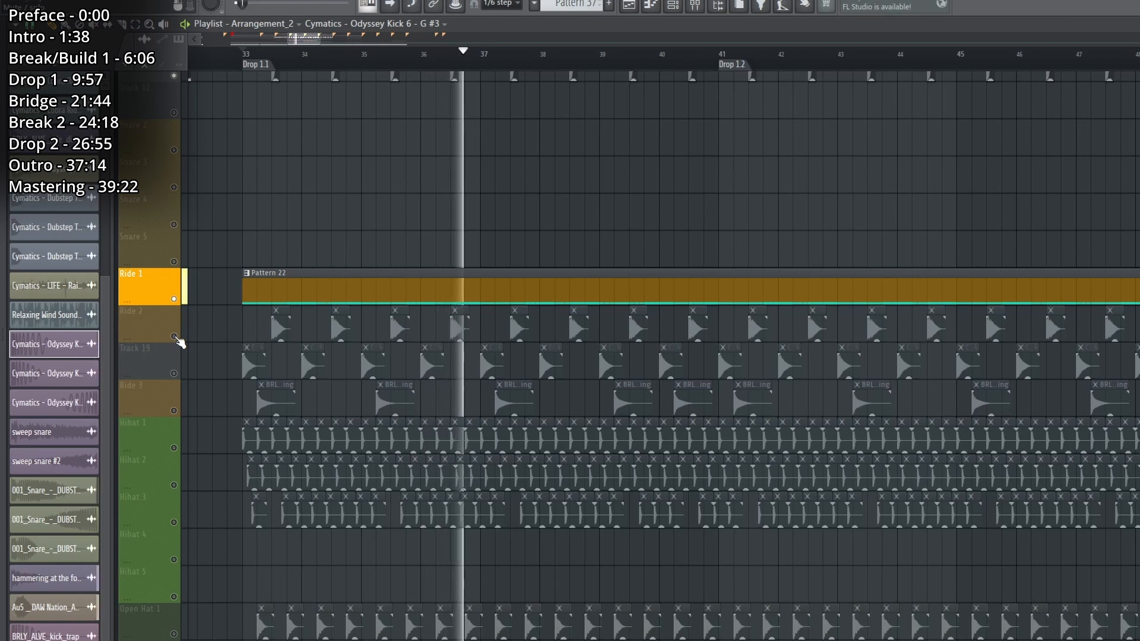
Solo Ride 2 and Track 19 and play them, adding the main kick and snare tracks for comparison.
left_click(176, 337)
key("space")
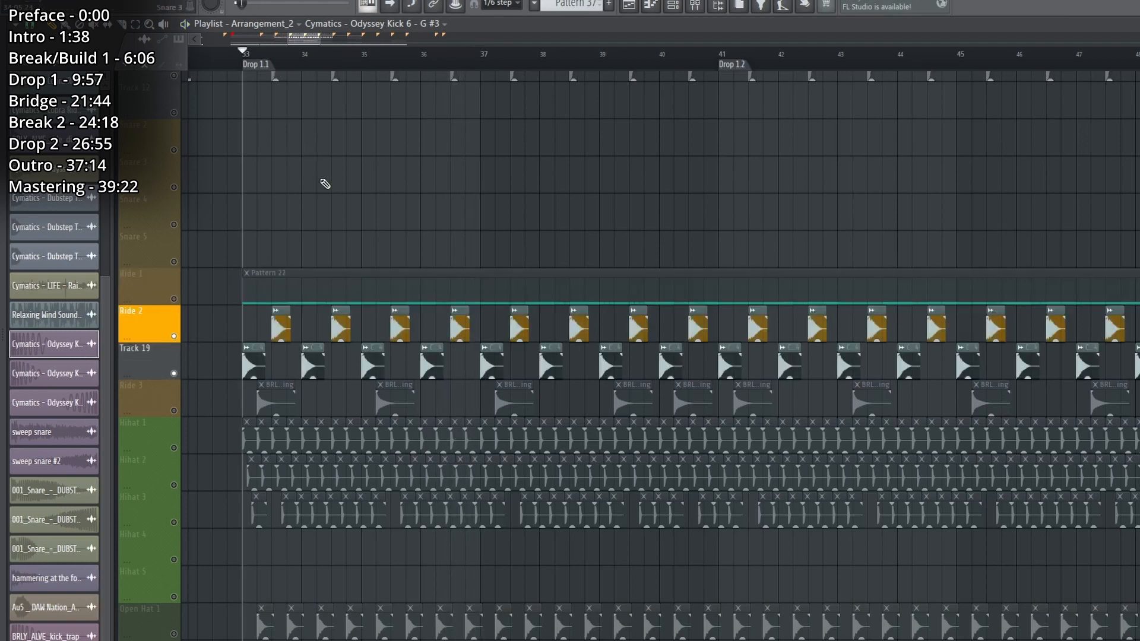
key("space")
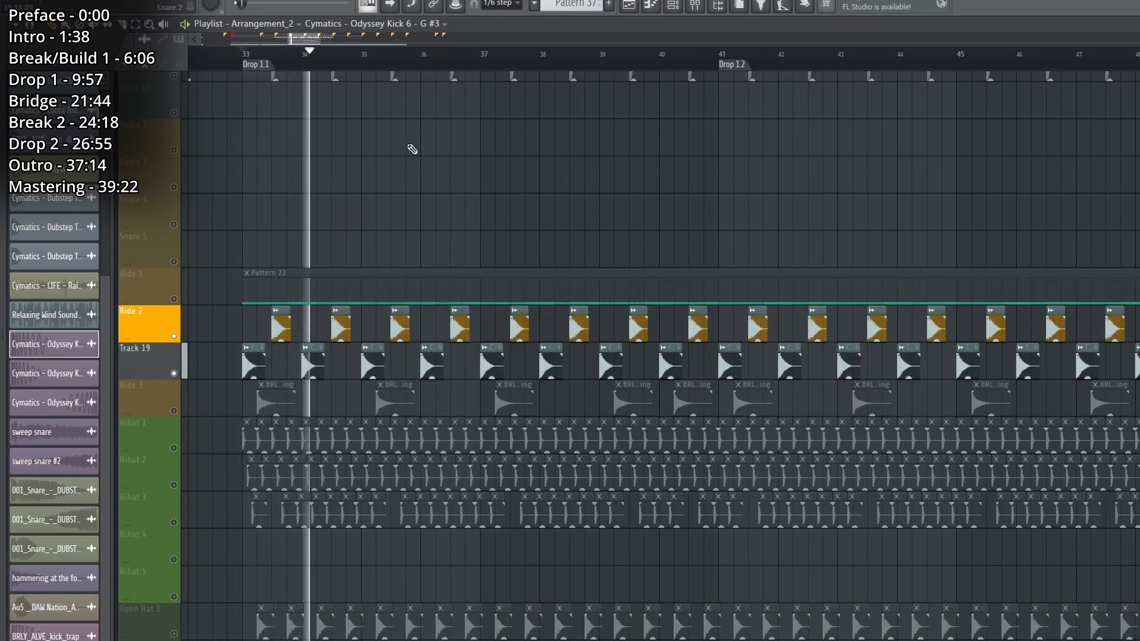
scroll(255, 214, "up", 8)
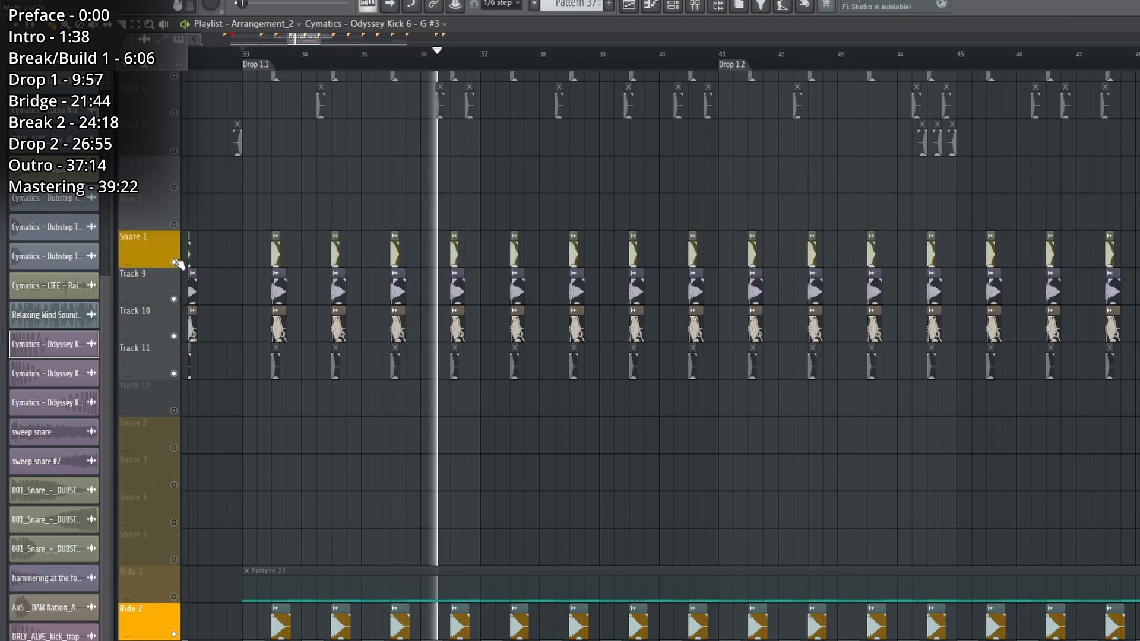
scroll(178, 263, "up", 2)
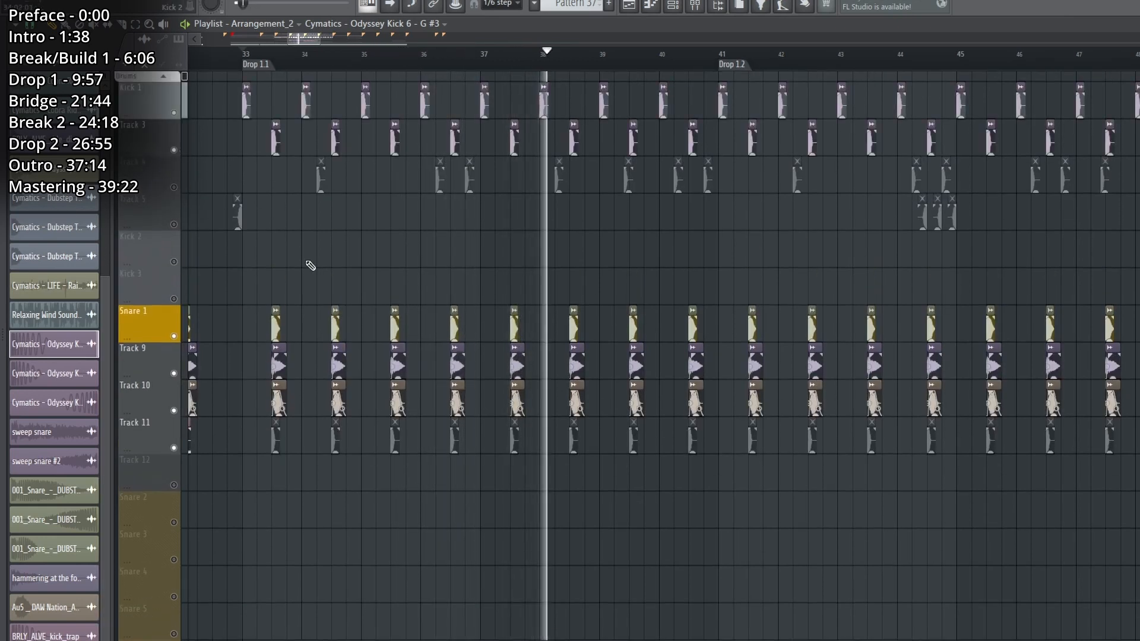
Solo Ride 3 and play its clips from the start of Drop 1.1.
scroll(310, 265, "down", 15)
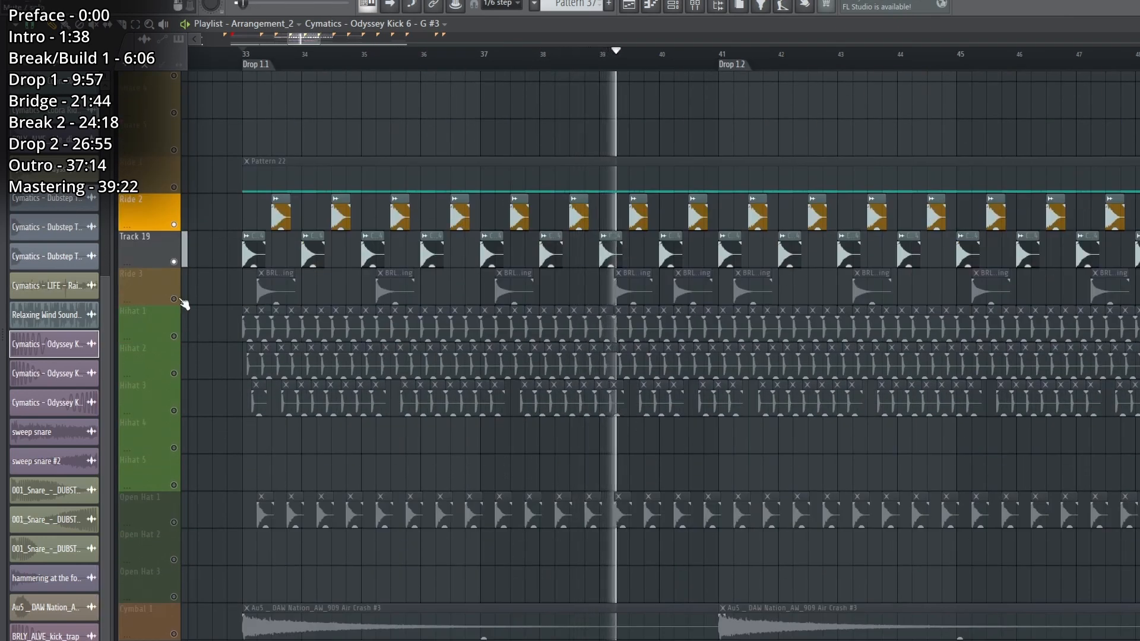
left_click(178, 300)
key("space")
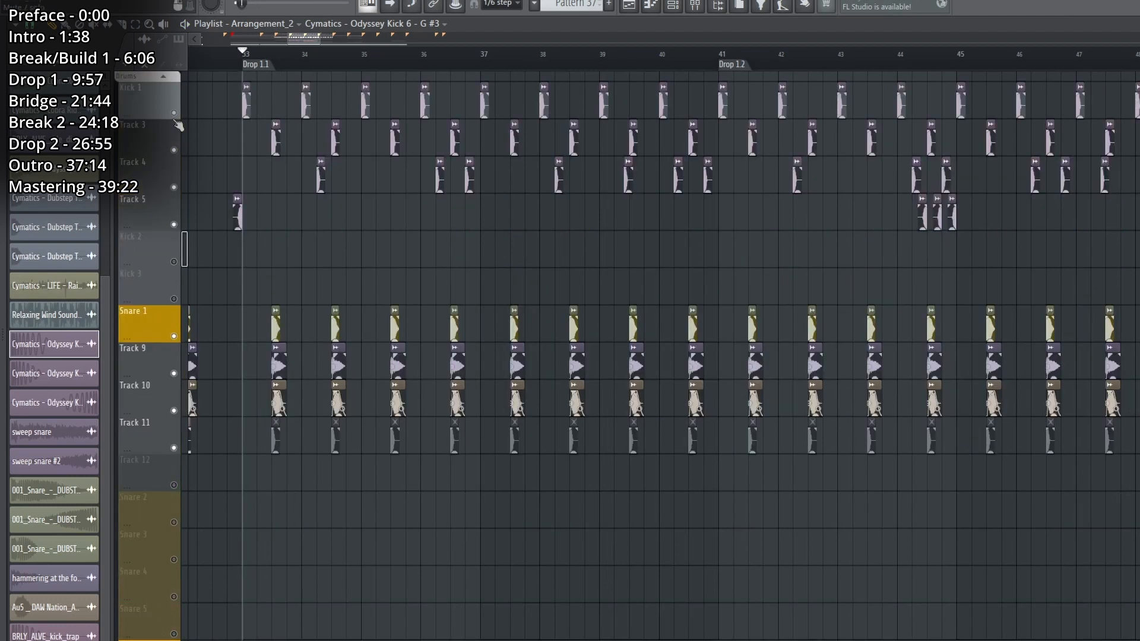
Enable Ride 1, Ride 2 and Track 19 alongside Ride 3 and play all the rides with the snares.
scroll(326, 422, "down", 8)
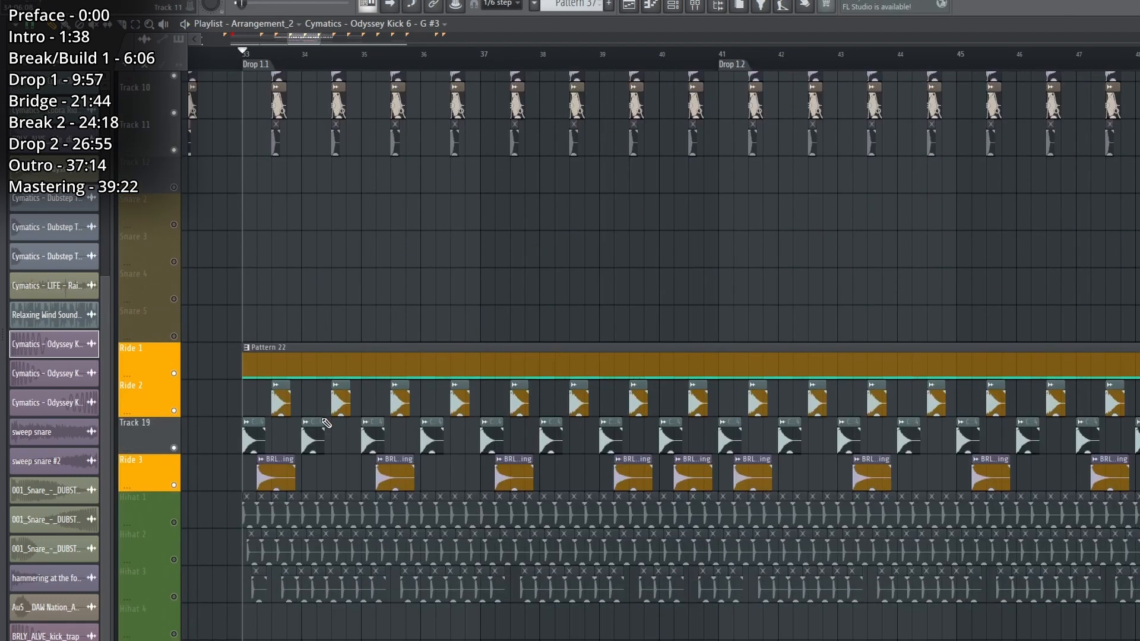
key("space")
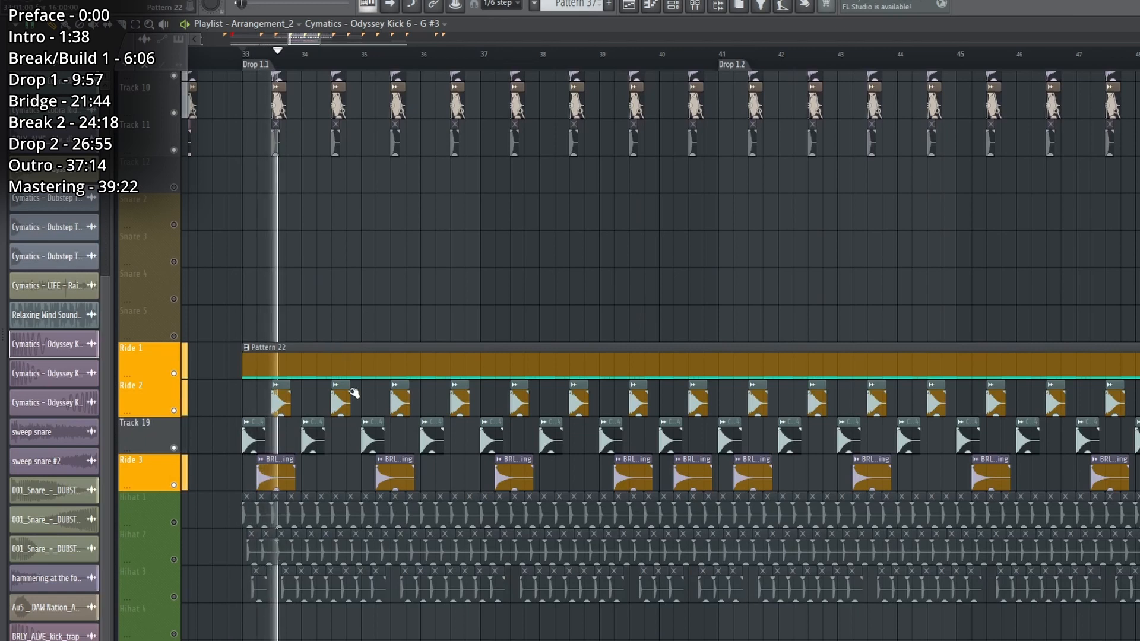
scroll(365, 416, "down", 5)
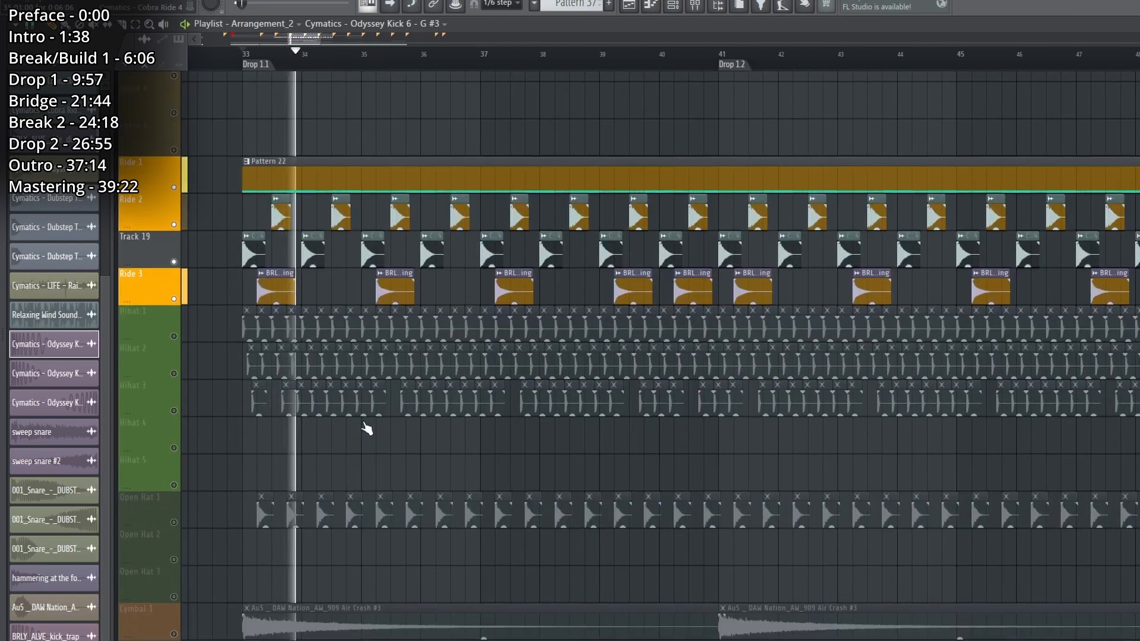
Solo Hihat 1, Hihat 2 and Hihat 3 and play them together from Drop 1.1.
key("space")
right_click(178, 339)
left_click(179, 375)
left_click(179, 411)
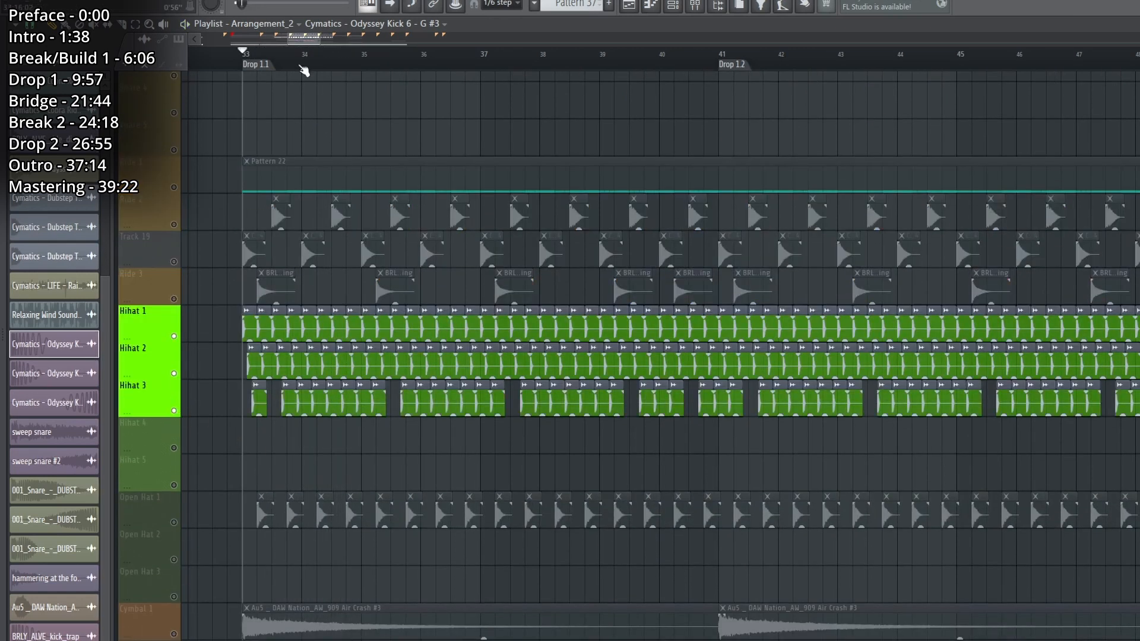
scroll(304, 70, "up", 2)
key("space")
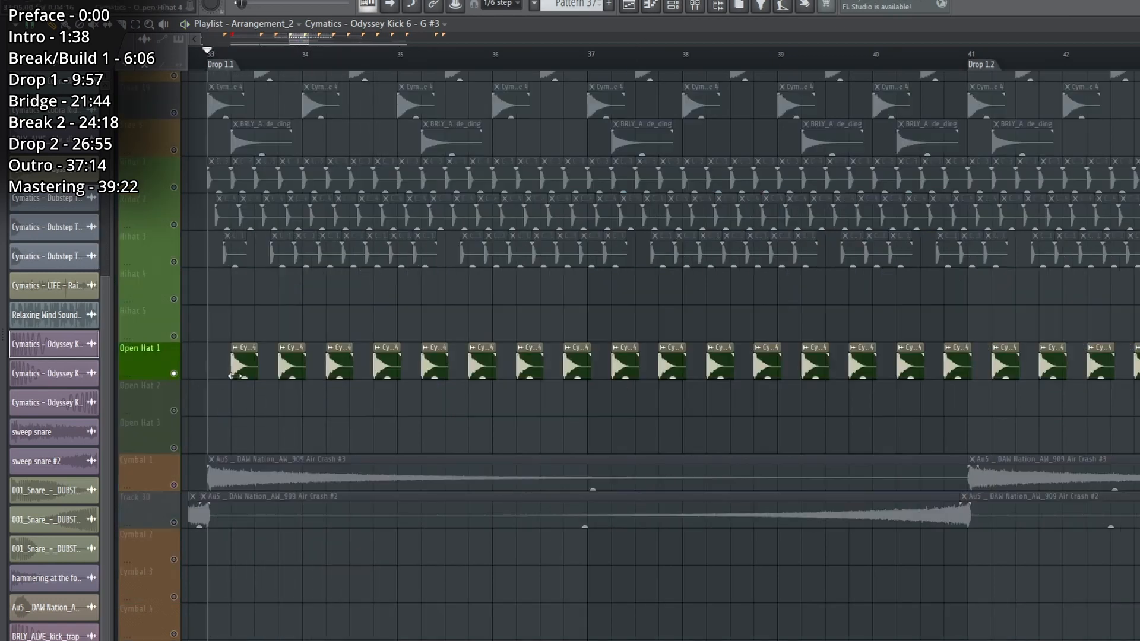
Solo and play Open Hat 1, add the Cymbal 1 crash and the reversed crash on Track 30, and play them together.
key("space")
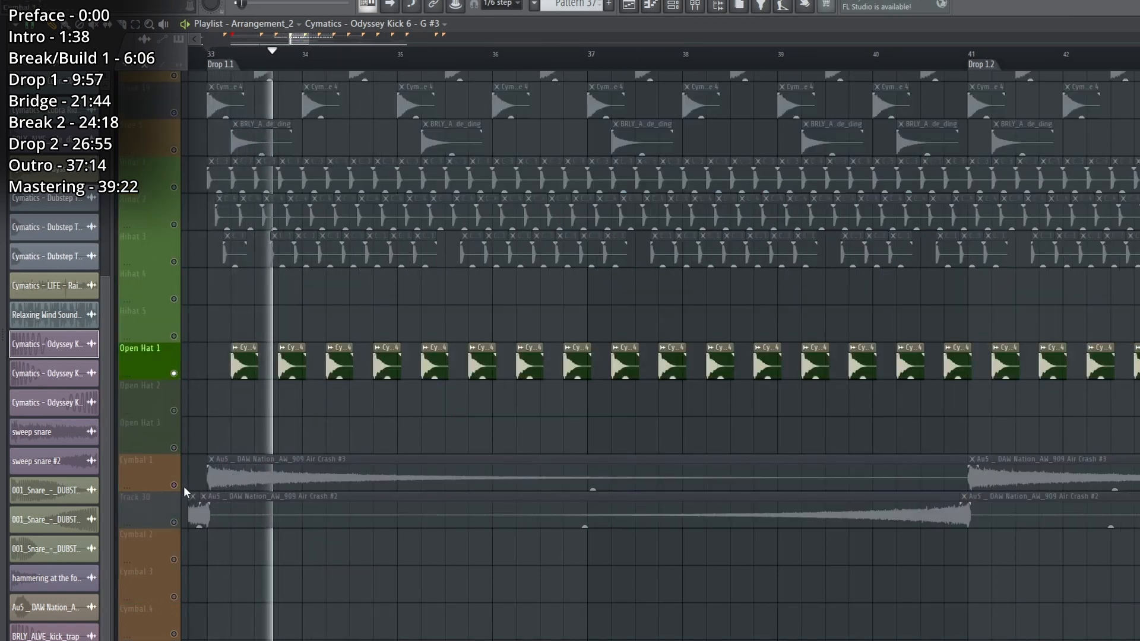
left_click(174, 485)
key("space")
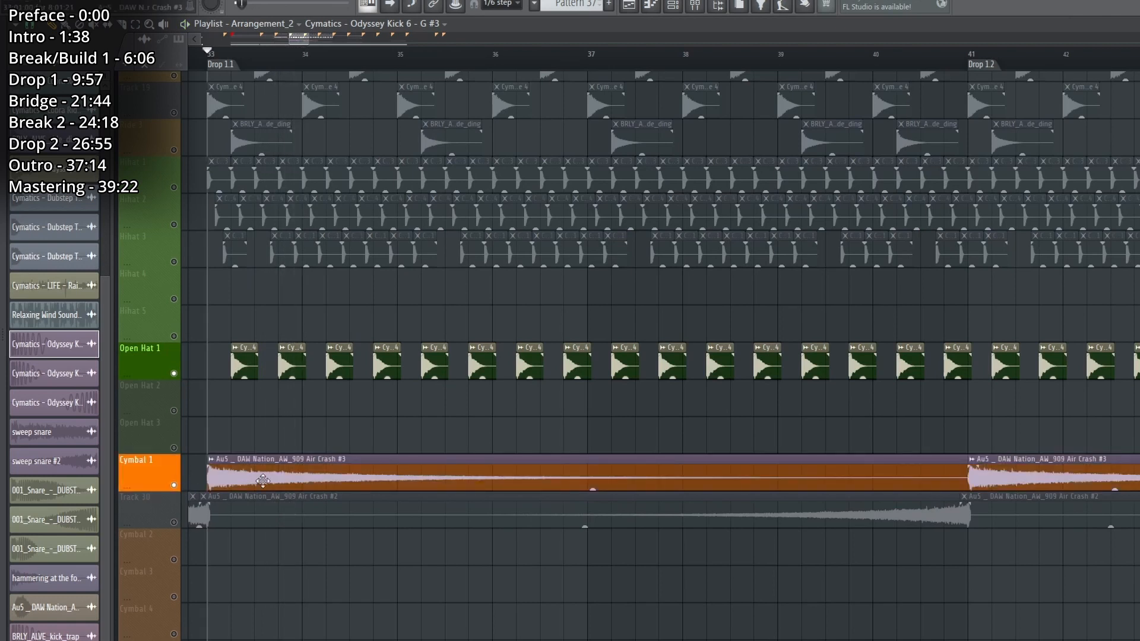
left_click(174, 522)
key("space")
scroll(313, 558, "down", 5)
scroll(627, 61, "down", 2)
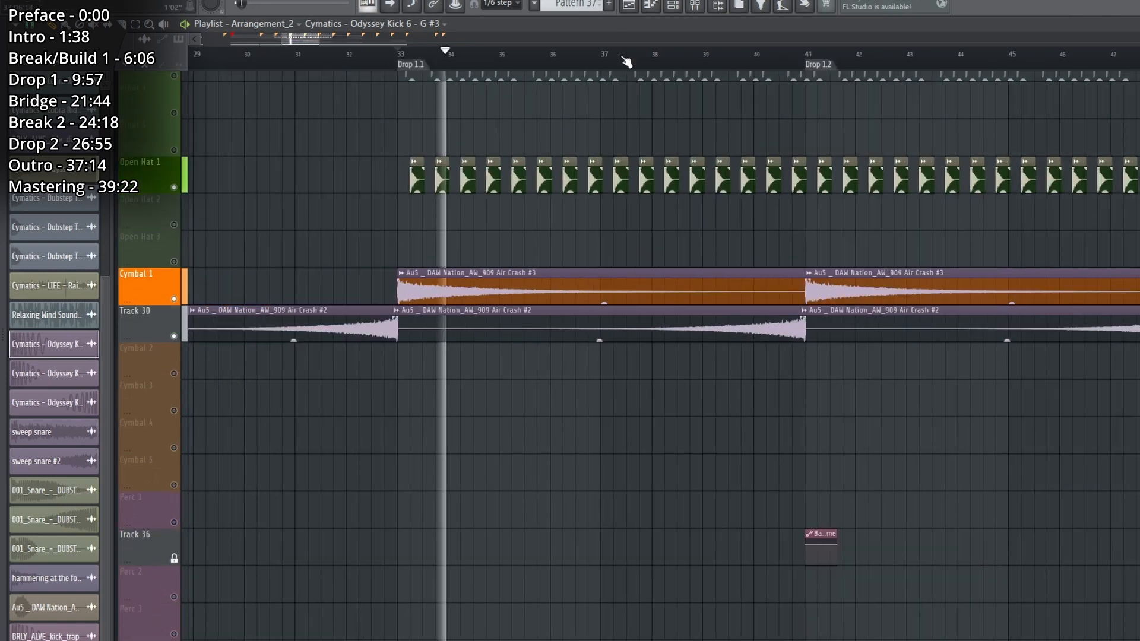
scroll(697, 358, "down", 10)
Stop playback and enable Snare 1 and Tracks 9, 10 and 11 alongside the ride tracks.
key("space")
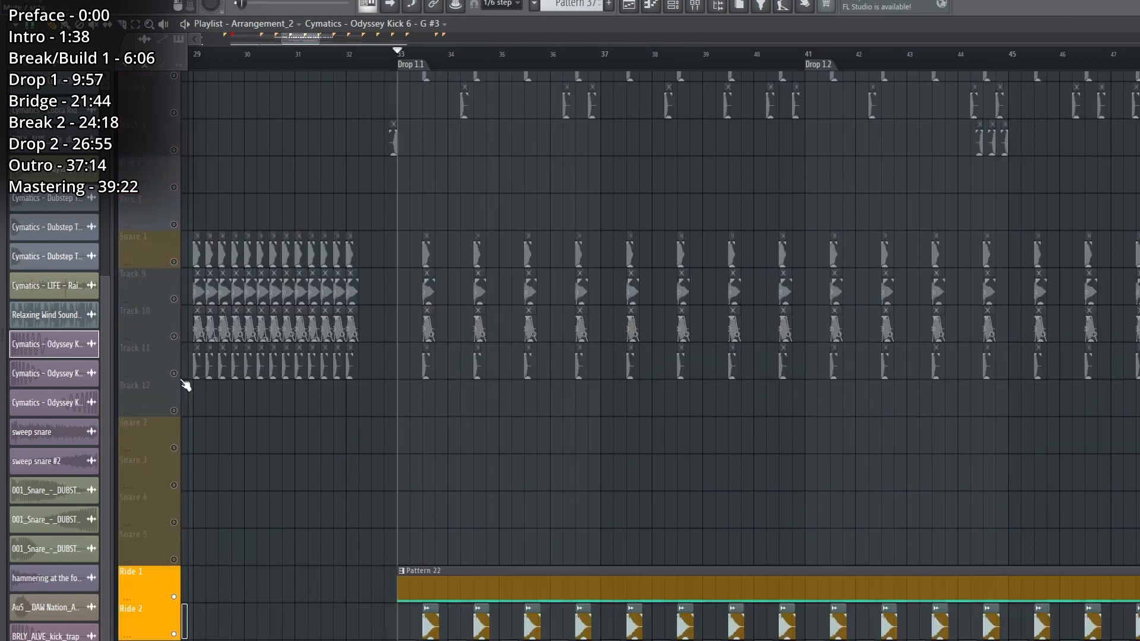
left_click(174, 374)
left_click(174, 336)
left_click(174, 298)
left_click(174, 262)
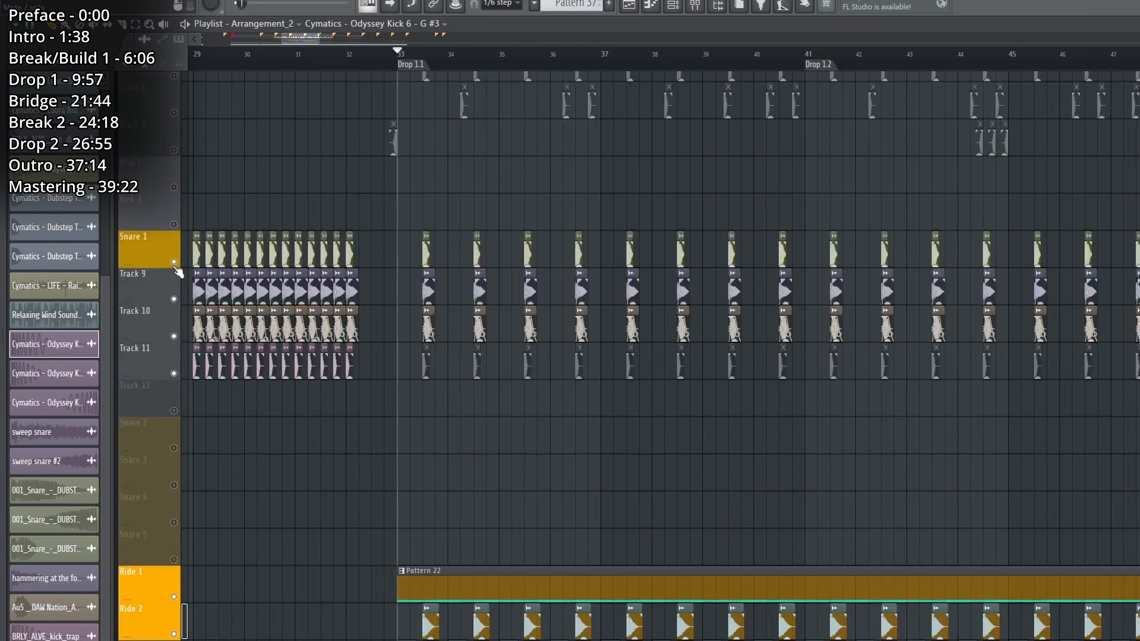
Enable Kick 1 and Tracks 3, 4 and 5 and play the complete drums from the start of Drop 1.1.
scroll(179, 272, "up", 2)
left_click(175, 188)
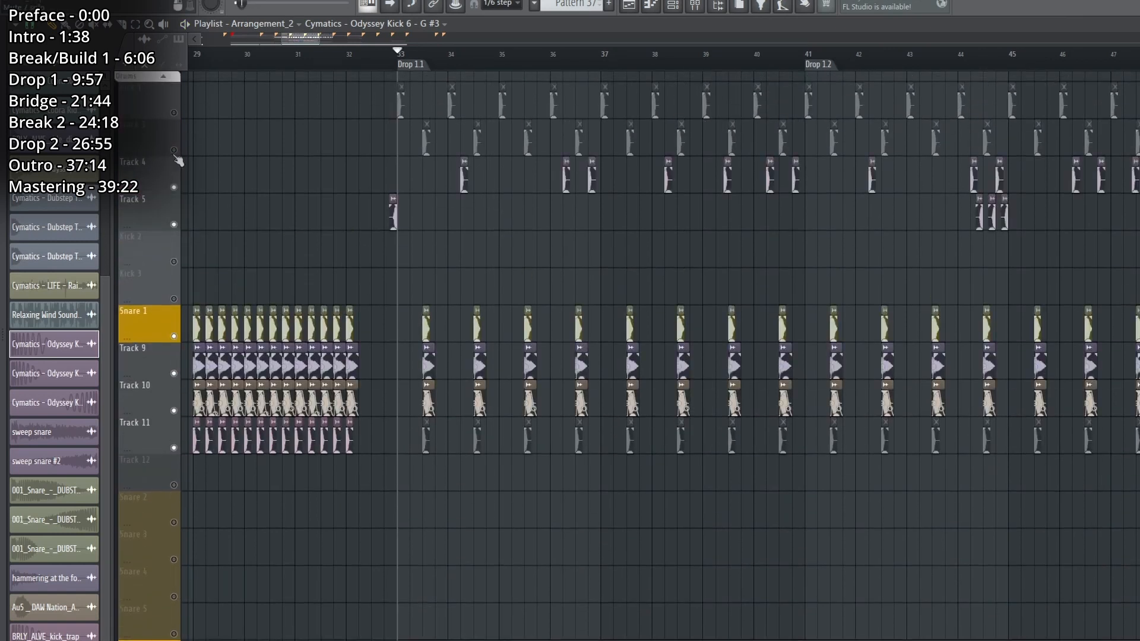
left_click(174, 151)
left_click(175, 113)
key("space")
scroll(535, 114, "down", 5)
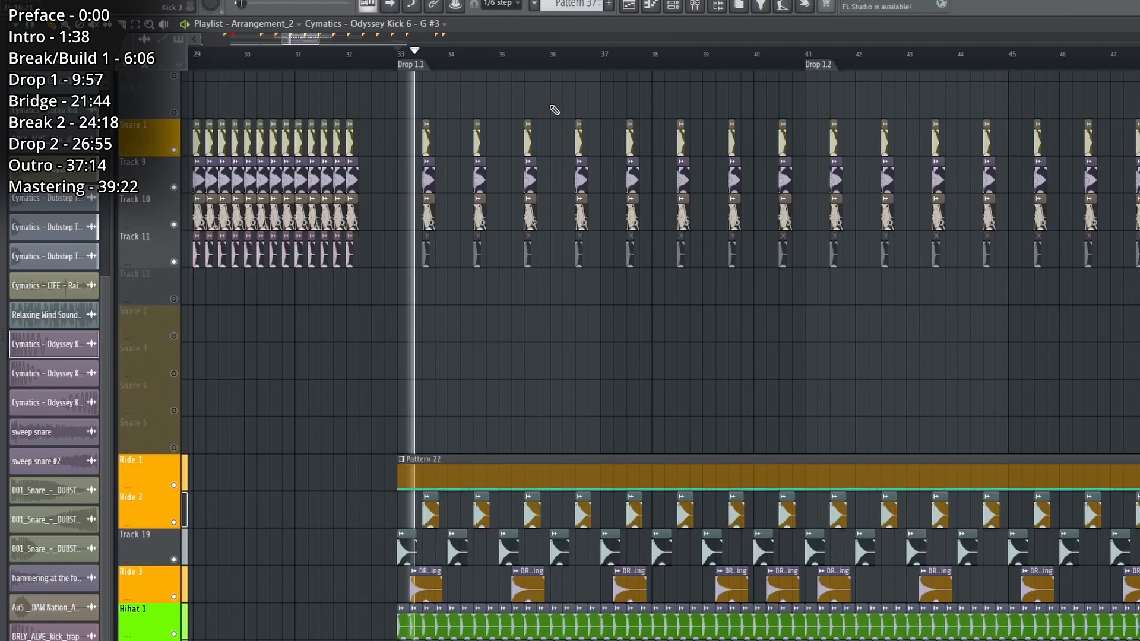
Look over the snare, ride, hi-hat and cymbal tracks while Drop 1.1 plays, and stop playback.
scroll(554, 56, "down", 4)
scroll(978, 378, "down", 4)
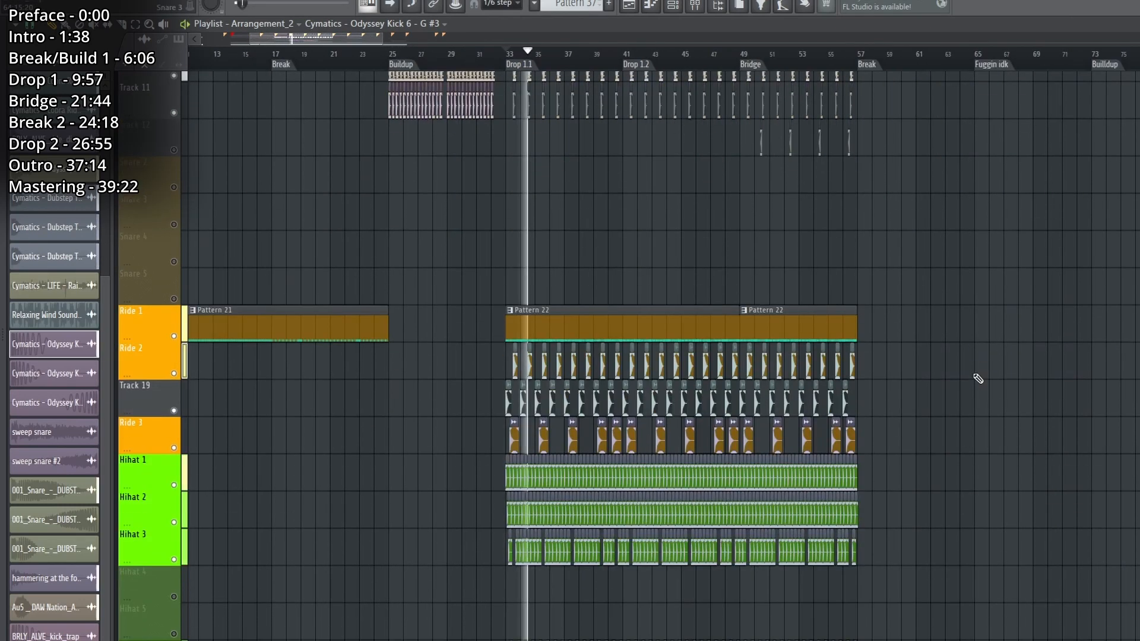
scroll(978, 378, "up", 7)
scroll(978, 379, "down", 10)
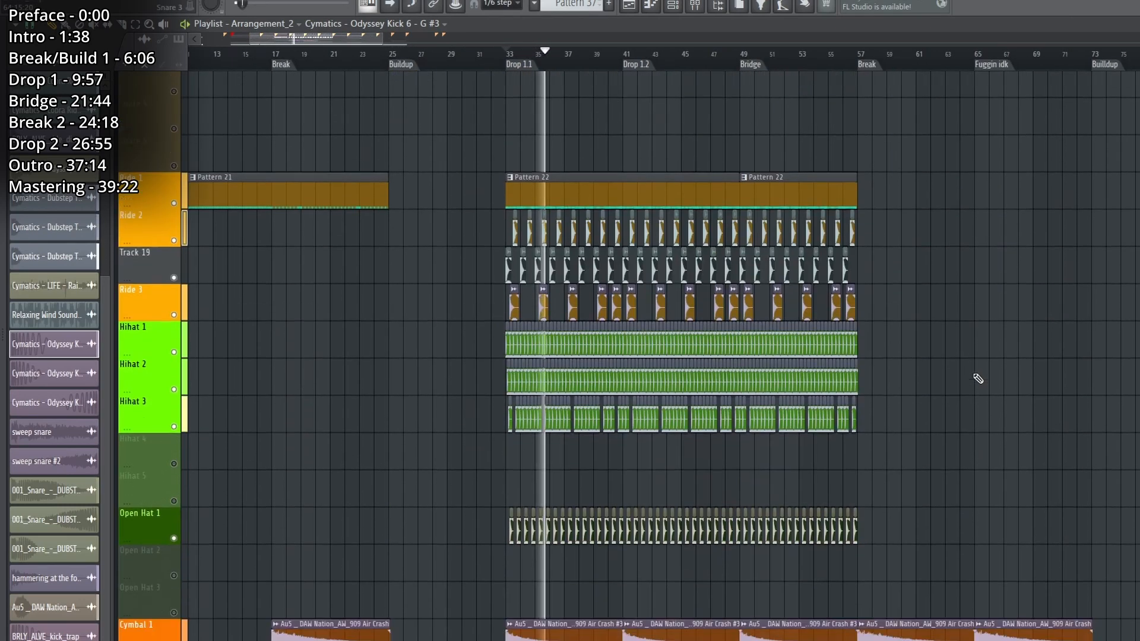
scroll(978, 378, "down", 12)
scroll(978, 379, "up", 10)
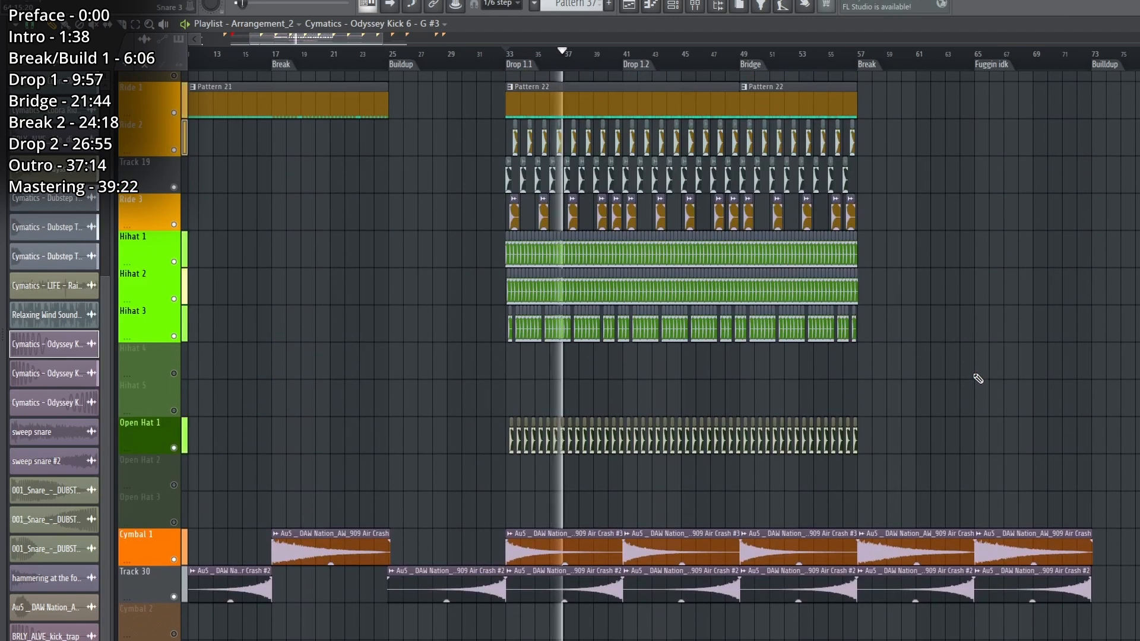
scroll(978, 379, "up", 3)
key("space")
Expand the Subs group, solo the Sub Bass track holding Pattern 26, and play it from Drop 1.1.
scroll(213, 418, "down", 15)
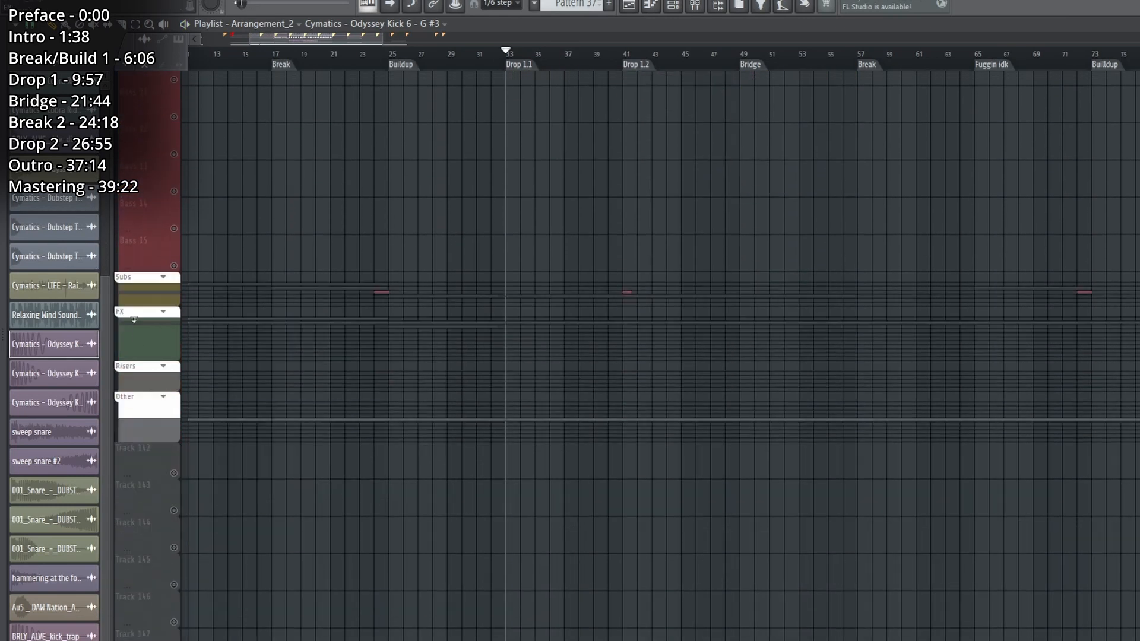
left_click(155, 307)
left_click(174, 425, "ctrl")
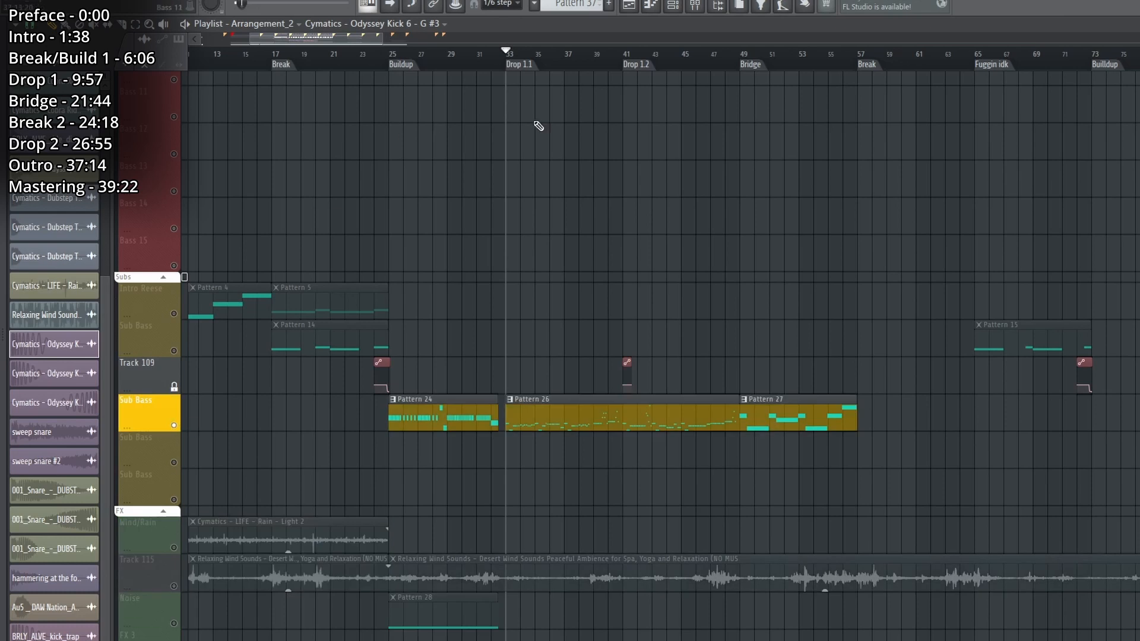
key("space")
scroll(632, 98, "up", 5)
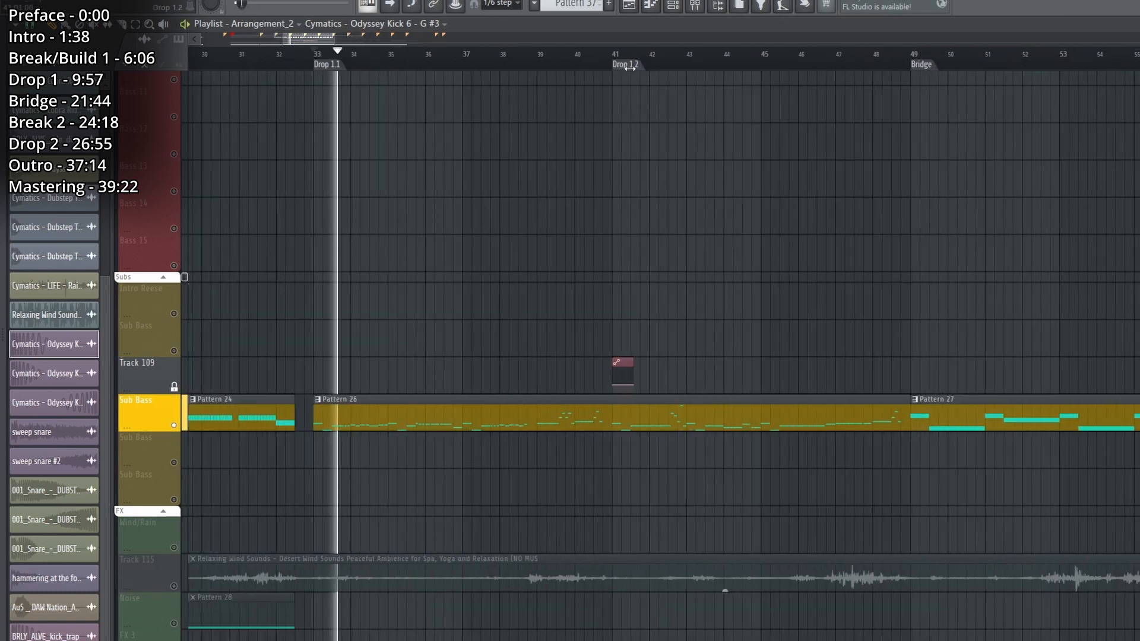
Open Sub Bass Pattern 26 in the piano roll, transpose its notes up two octaves, and play them.
double_click(453, 397)
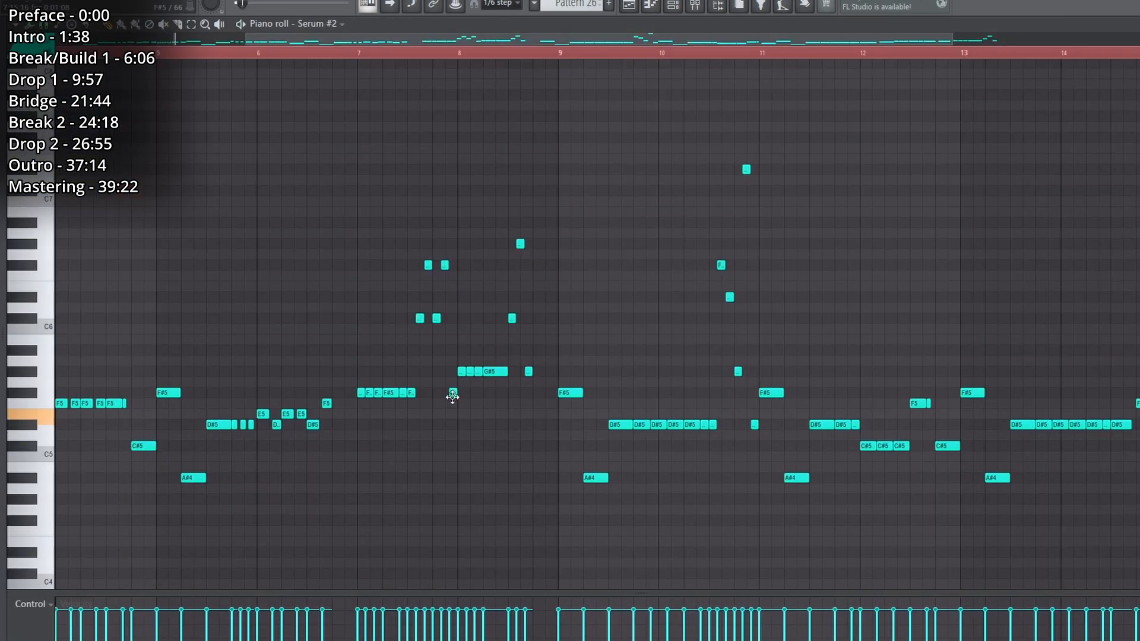
key("ctrl+Up")
key("ctrl+Up")
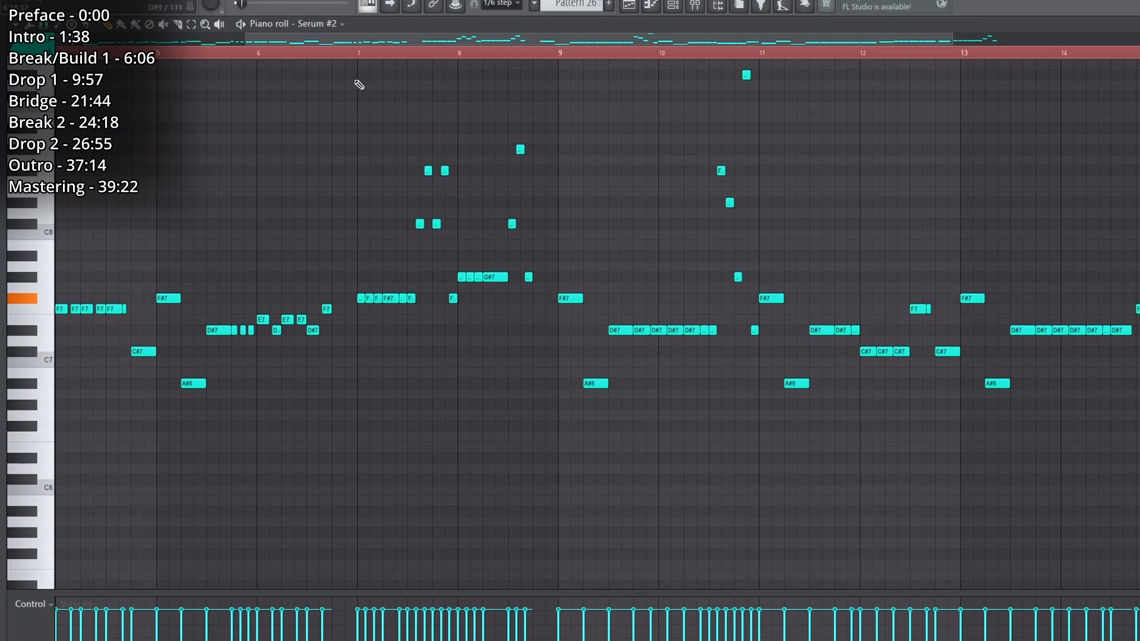
scroll(323, 57, "down", 5)
scroll(315, 56, "down", 3)
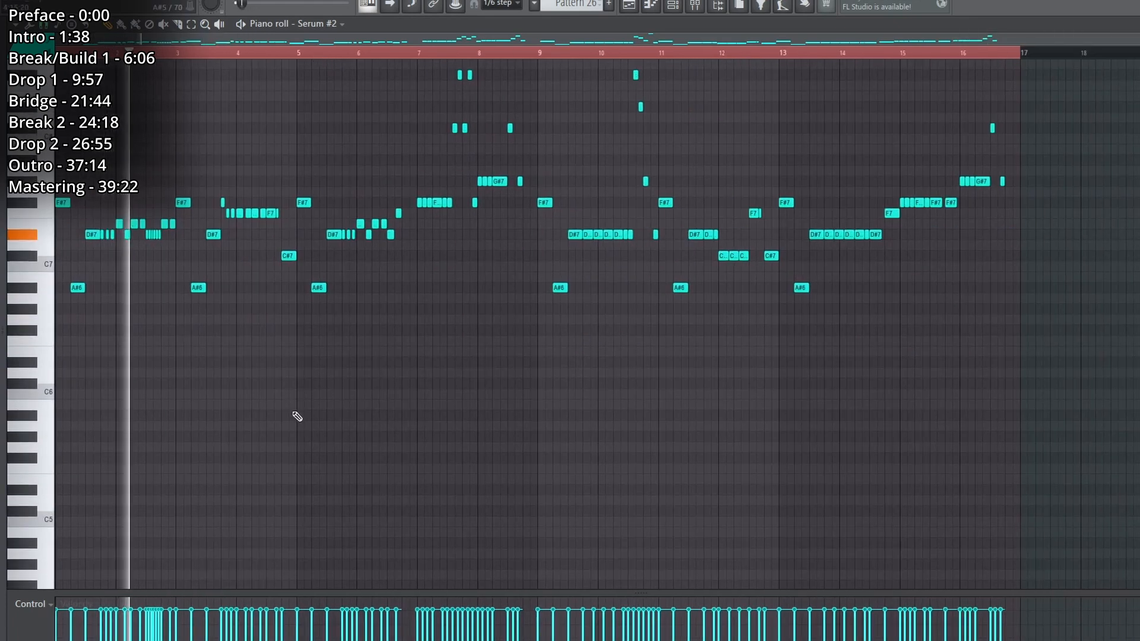
scroll(297, 415, "up", 5)
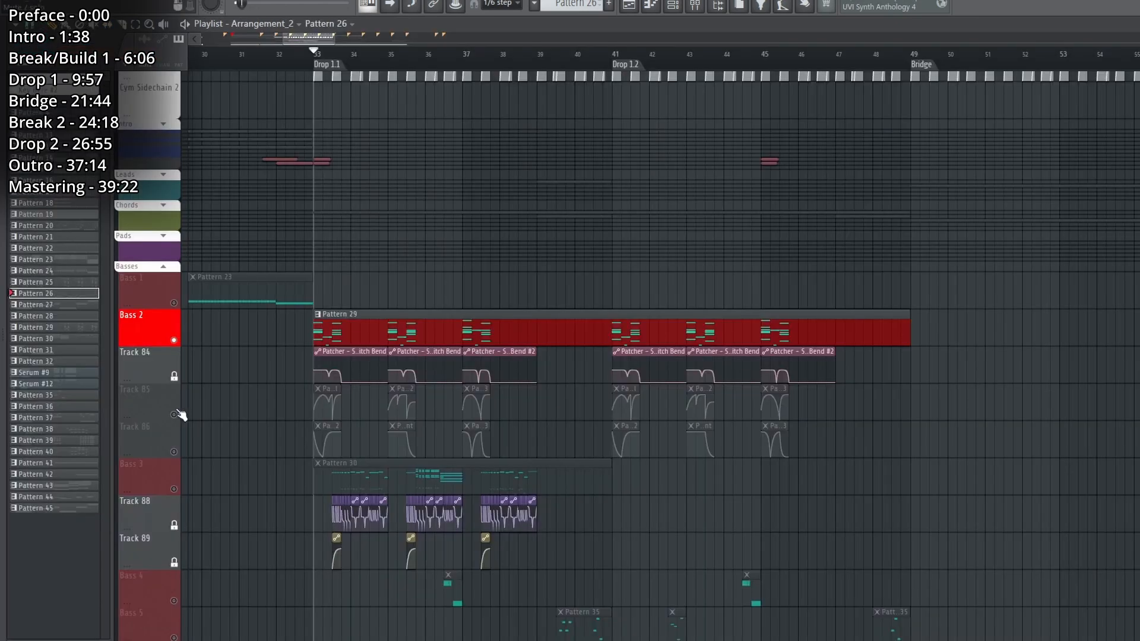
Play Bass 2 from Drop 1.1 with Tracks 85 and 86 enabled, and replay it with Chord 1 added.
left_click(174, 415)
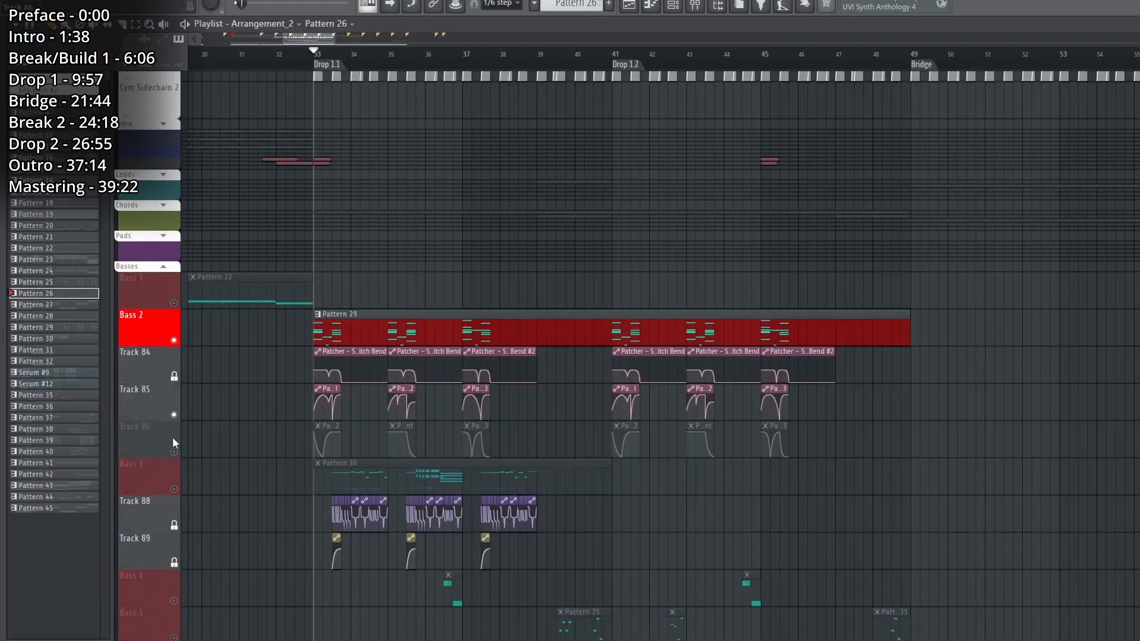
left_click(174, 452)
key("space")
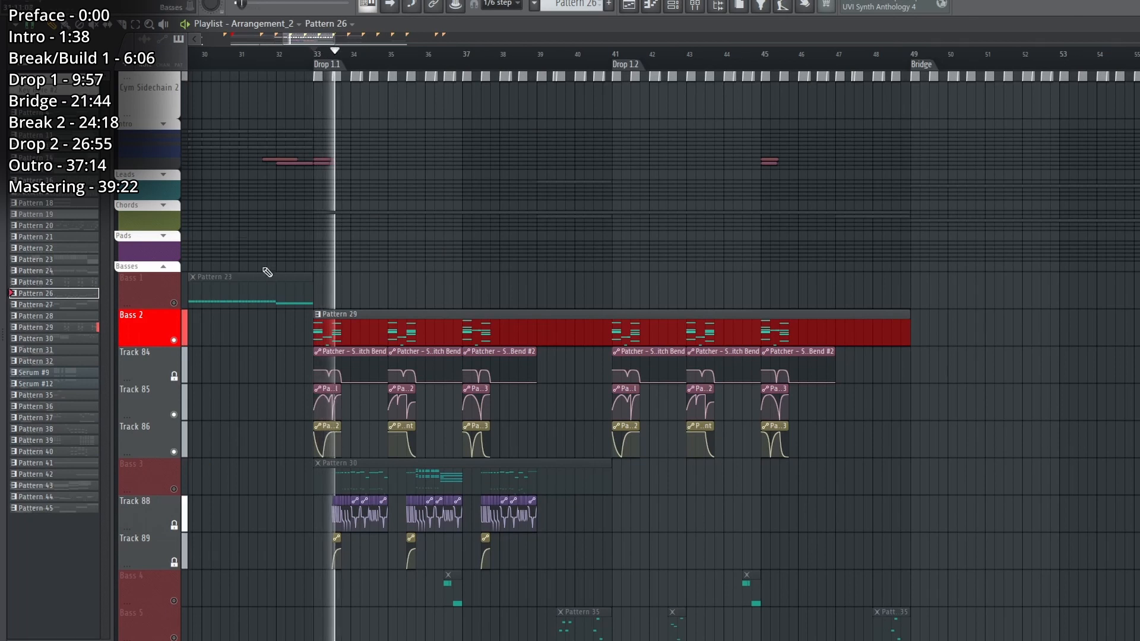
left_click(174, 242)
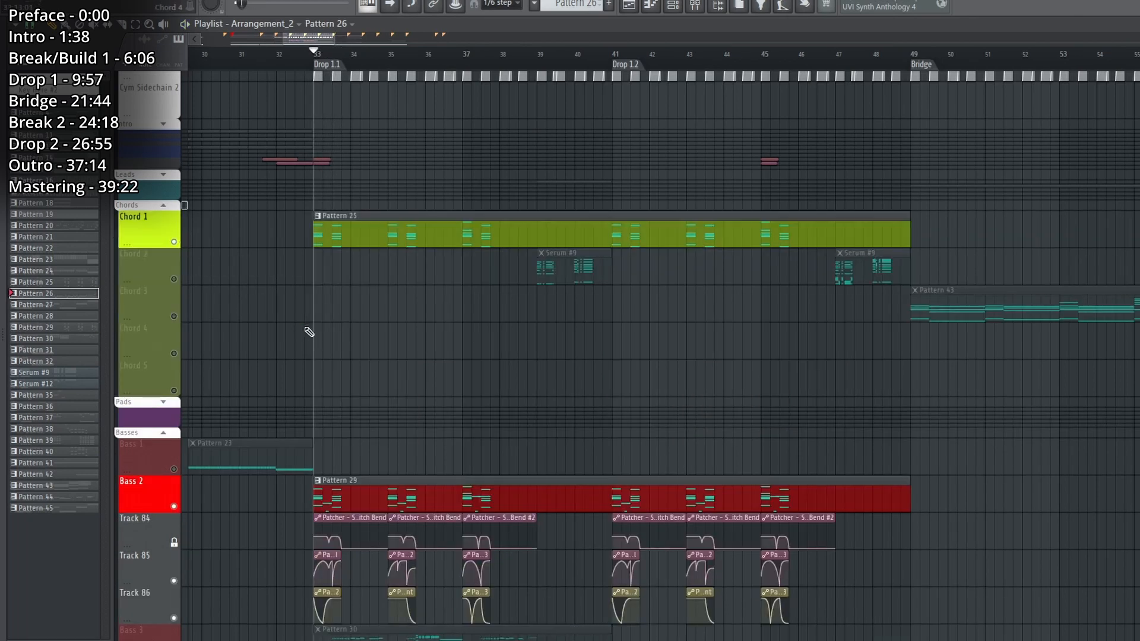
key("space")
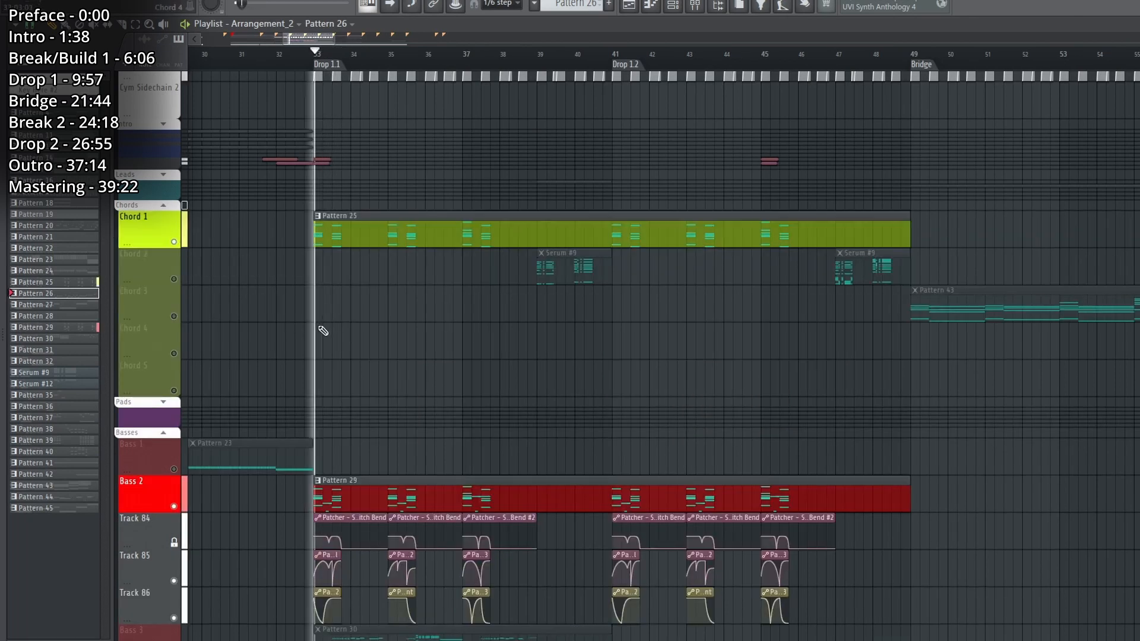
Play Bass 2 without Chord 1 and Tracks 85 and 86, stop playback, and open Pattern 29's channels.
scroll(321, 330, "down", 3)
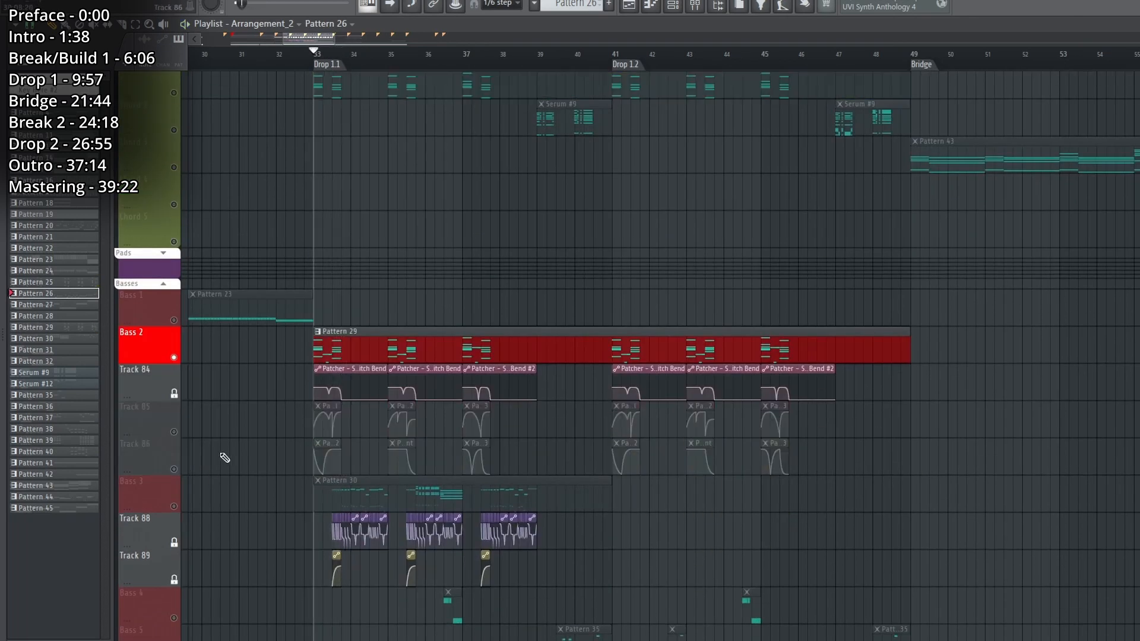
key("space")
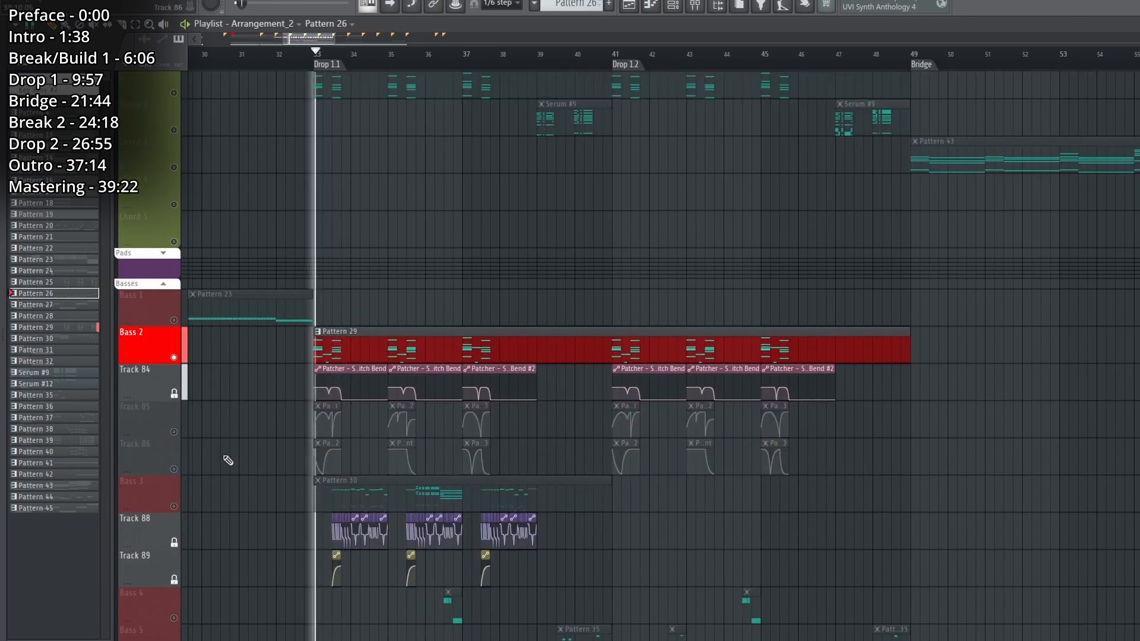
double_click(368, 339)
key("space")
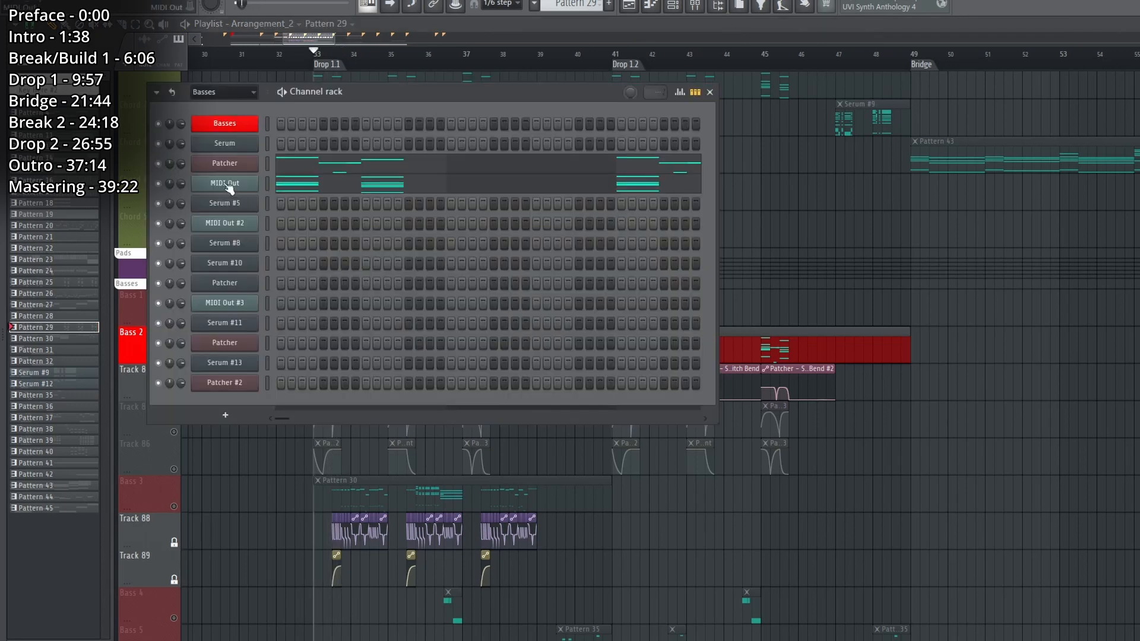
Open the Bass 2 Patcher and its nested Patcher, move the inner Patcher and Serum nodes apart, and open that Serum.
key("space")
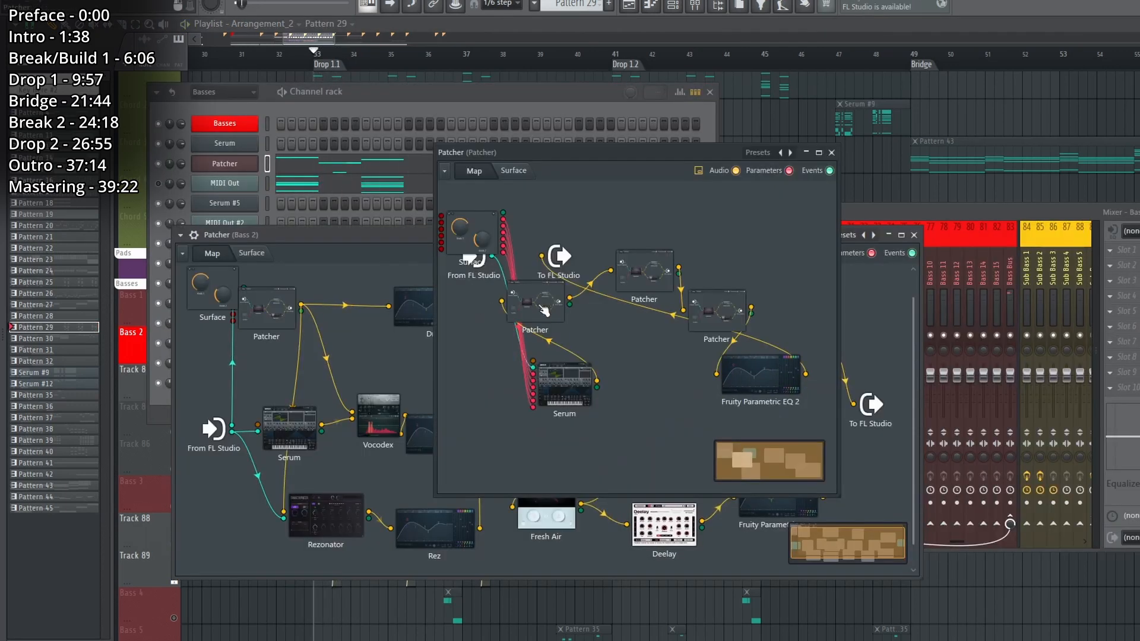
left_click_drag(541, 306, 599, 345)
left_click_drag(579, 382, 544, 410)
double_click(546, 414)
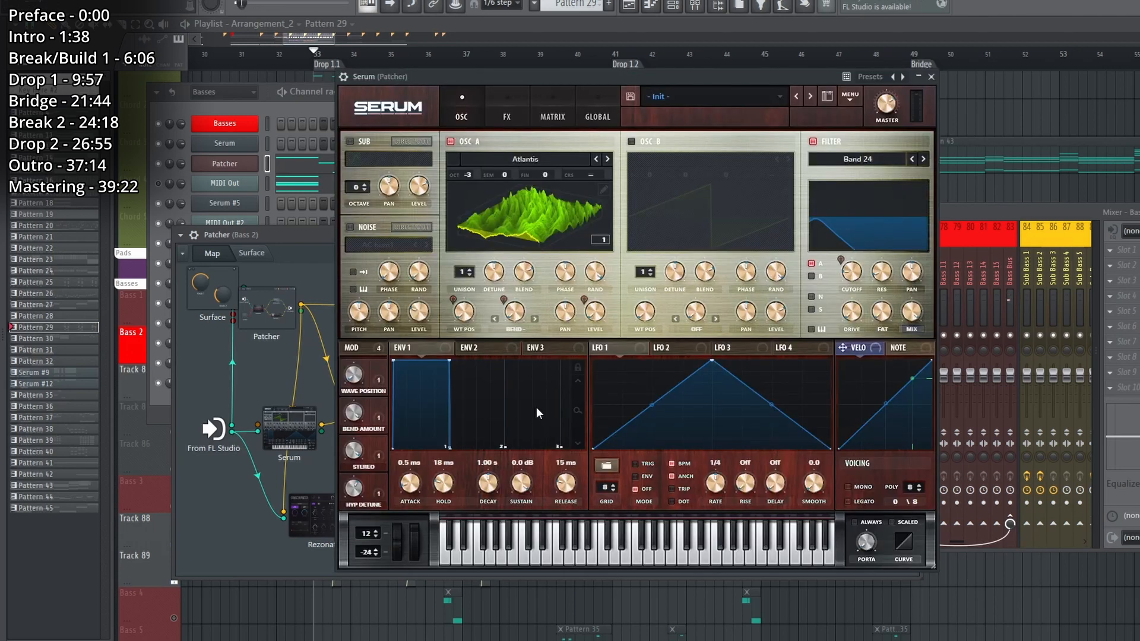
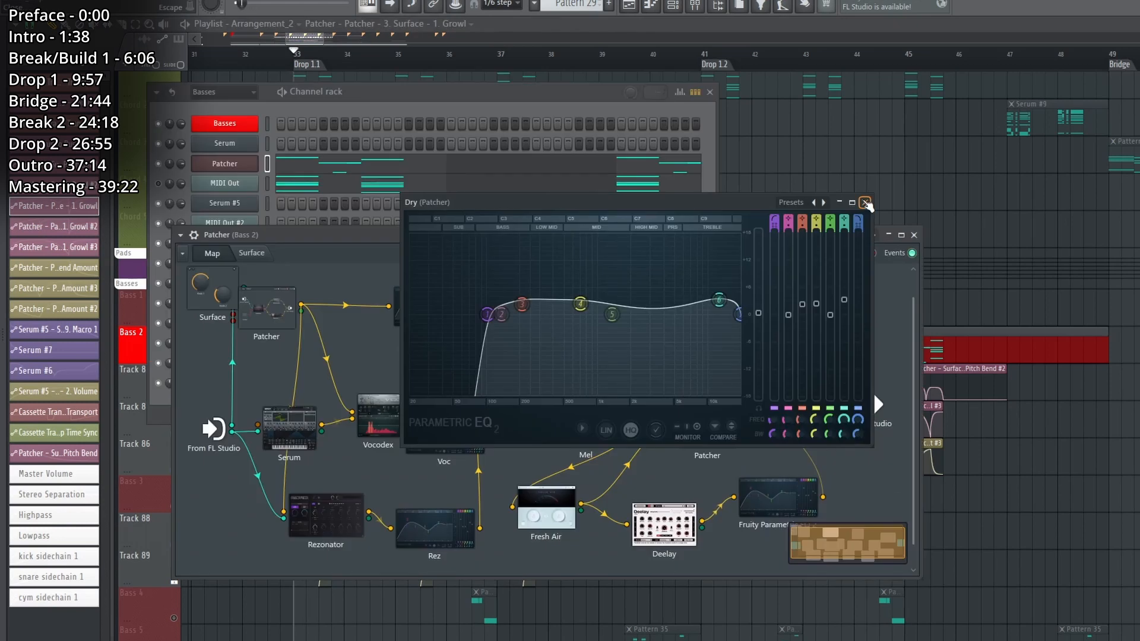
Close the Dry EQ and inspect the Fresh Air plugin that follows it in the Bass 2 Patcher.
left_click(866, 203)
double_click(585, 312)
left_click(872, 139)
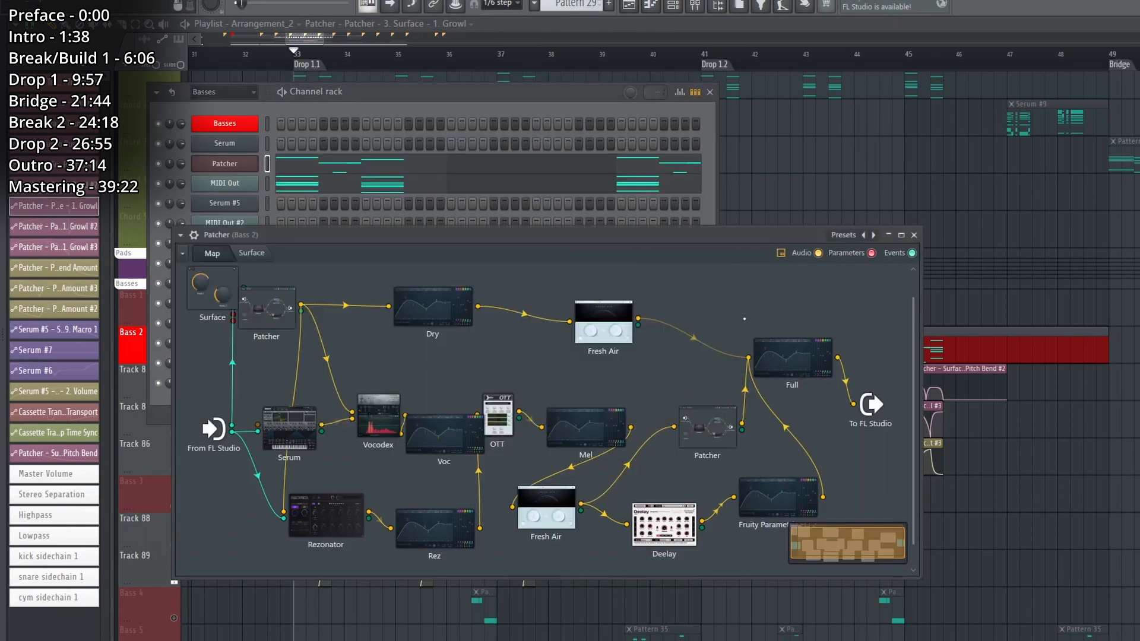
Open Pattern 29's MIDI Out notes in the piano roll, play them, and return to the playlist.
left_click(369, 93)
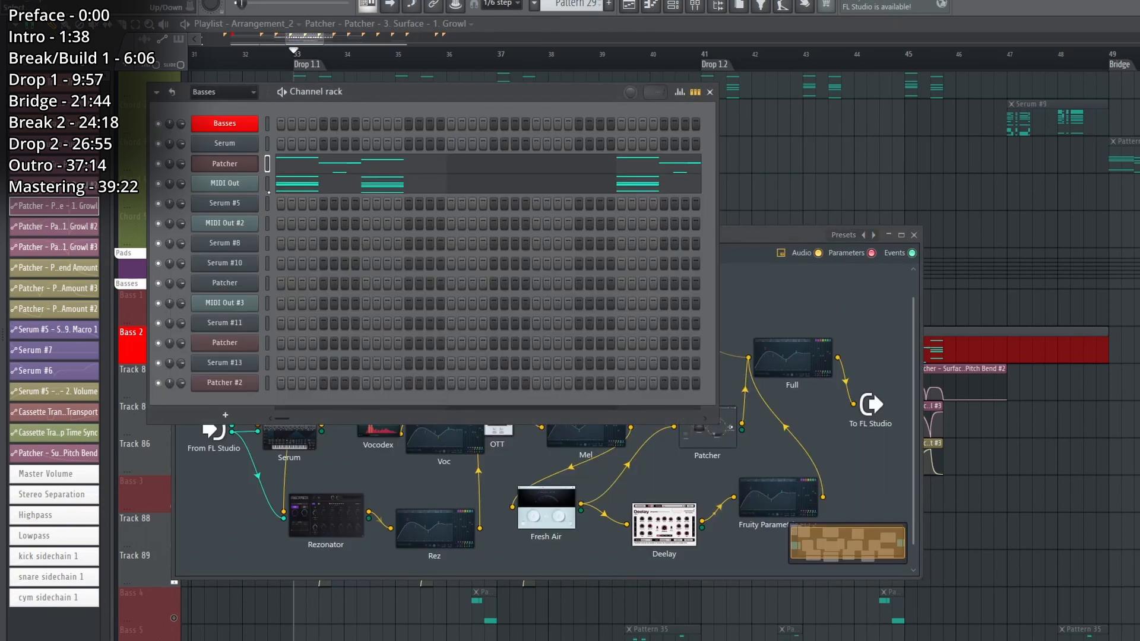
left_click(277, 184)
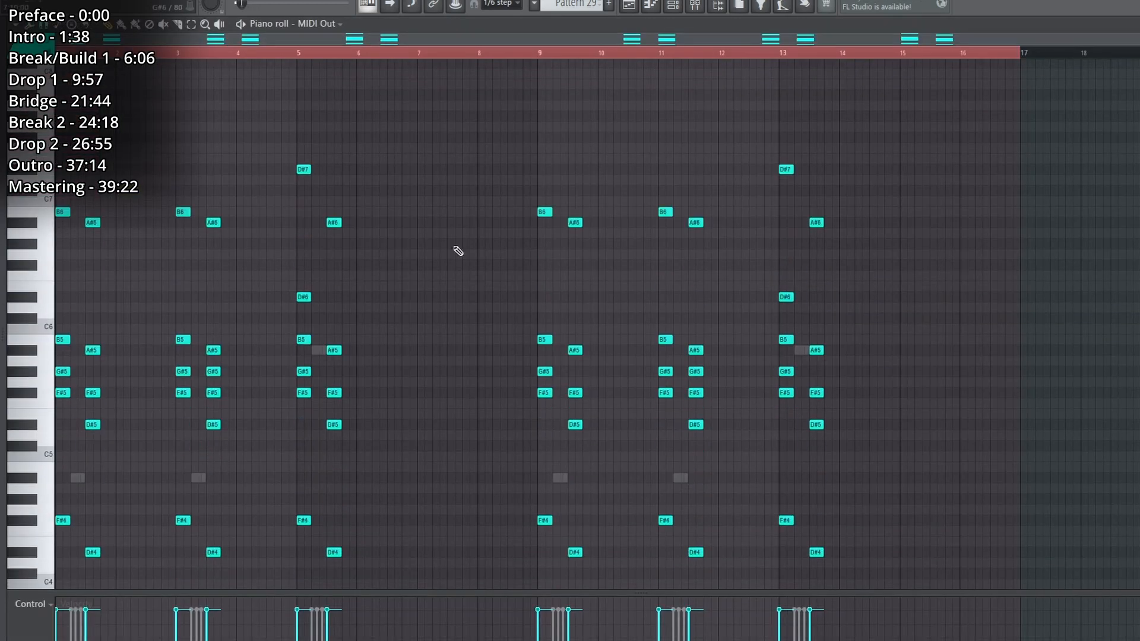
key("space")
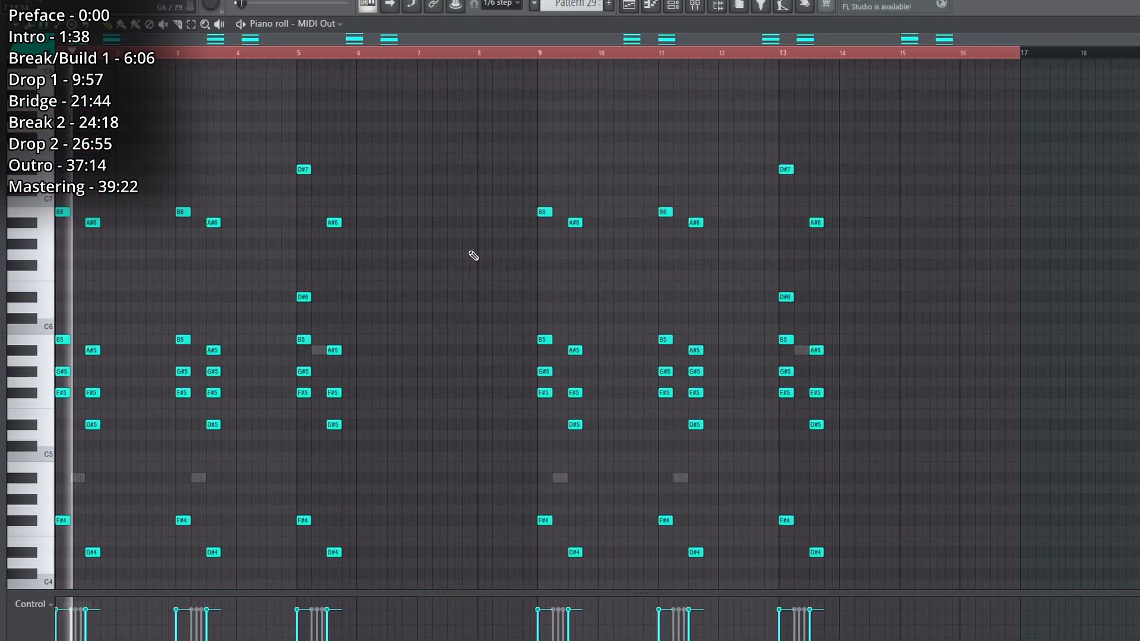
left_click(633, 5)
Move the nested Patcher node down below the Surface node and inspect the Rez EQ curve.
left_click_drag(280, 318, 264, 348)
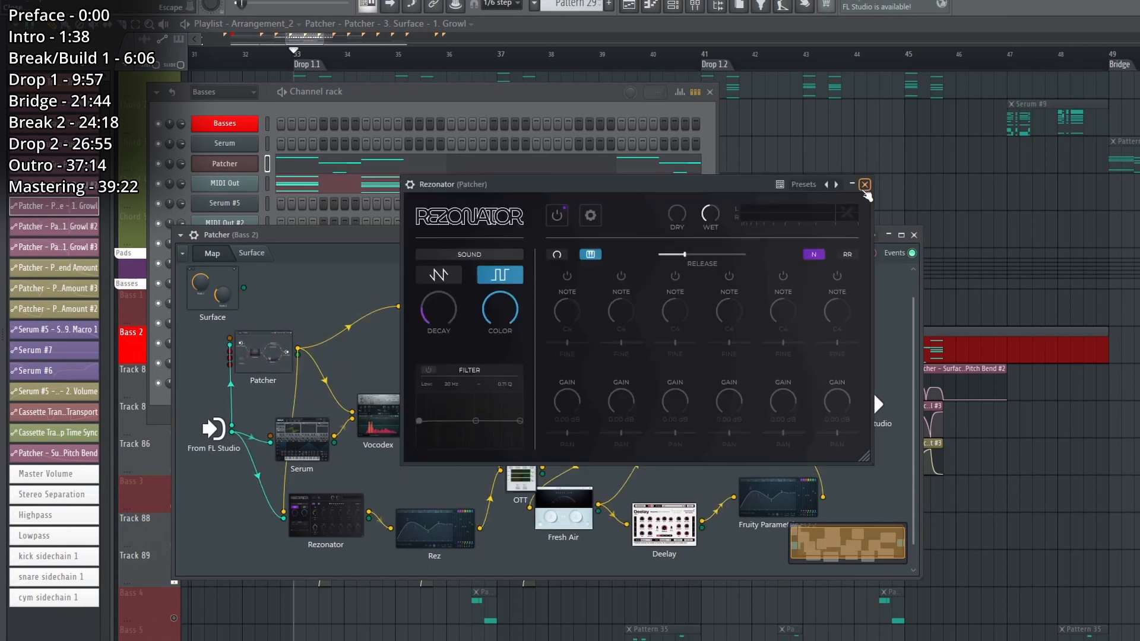
left_click(865, 184)
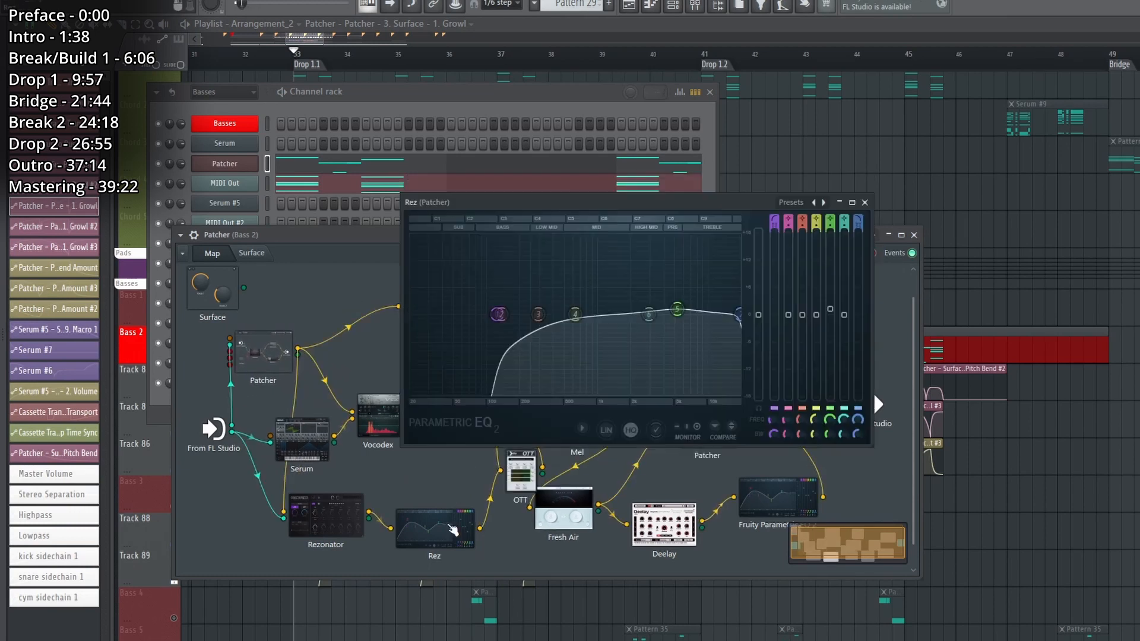
left_click(866, 212)
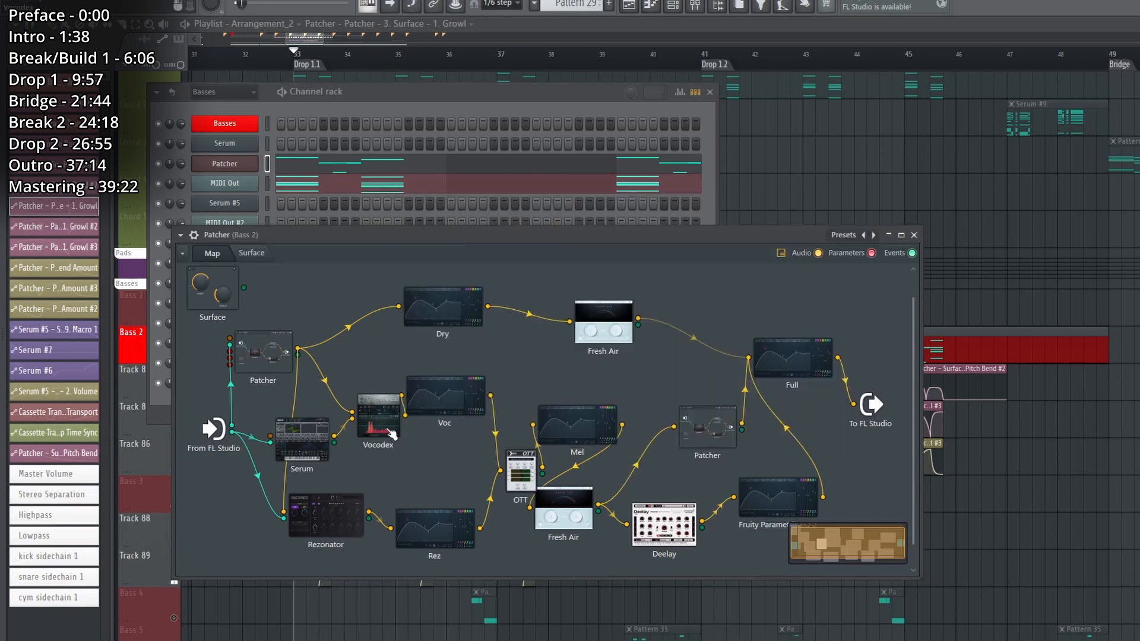
Inspect the oscillators and effects of the Serum feeding Vocodex in the Bass 2 Patcher, and close it.
double_click(301, 439)
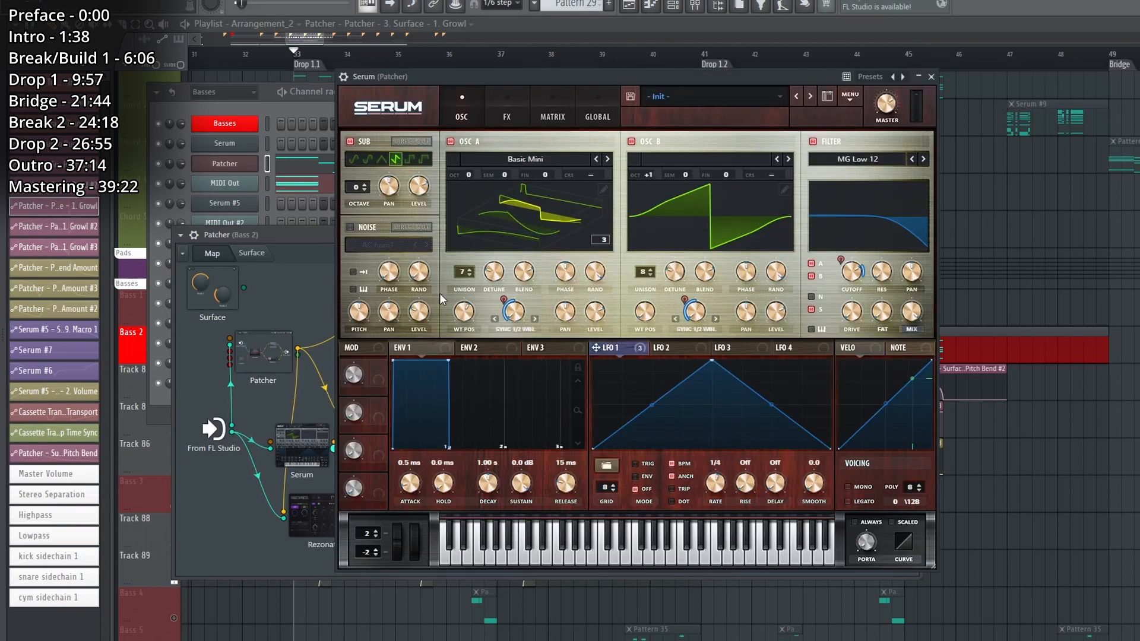
left_click(488, 104)
left_click(476, 102)
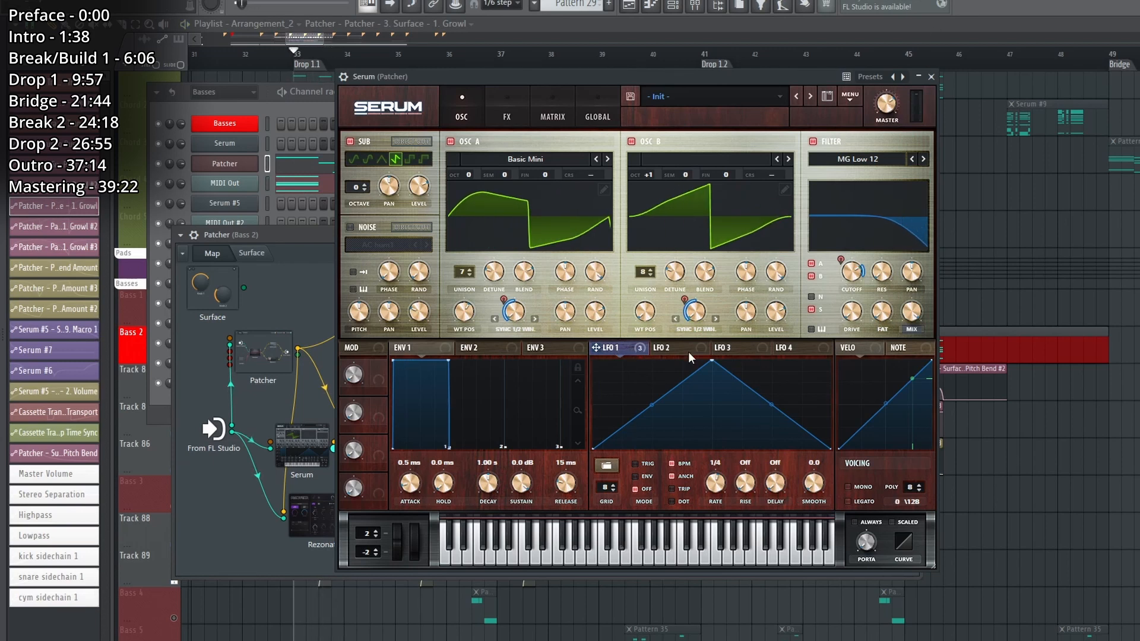
left_click(931, 76)
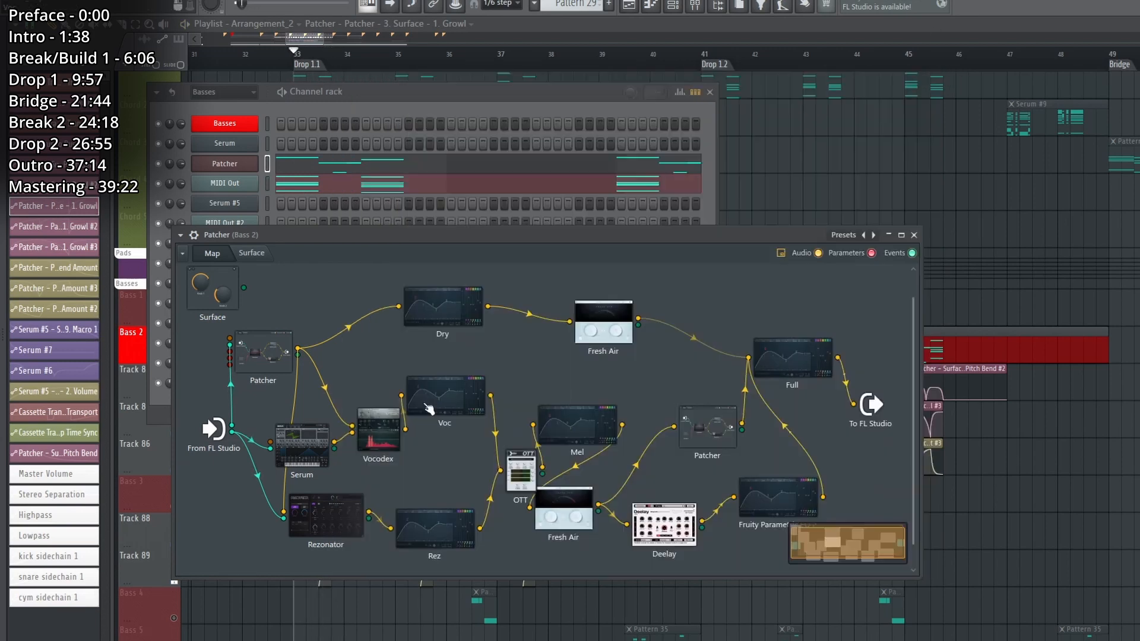
Inspect the Voc and Mel EQ curves, shifting the OTT node slightly away from Fresh Air.
double_click(430, 406)
left_click(867, 201)
left_click_drag(533, 473, 522, 471)
double_click(596, 418)
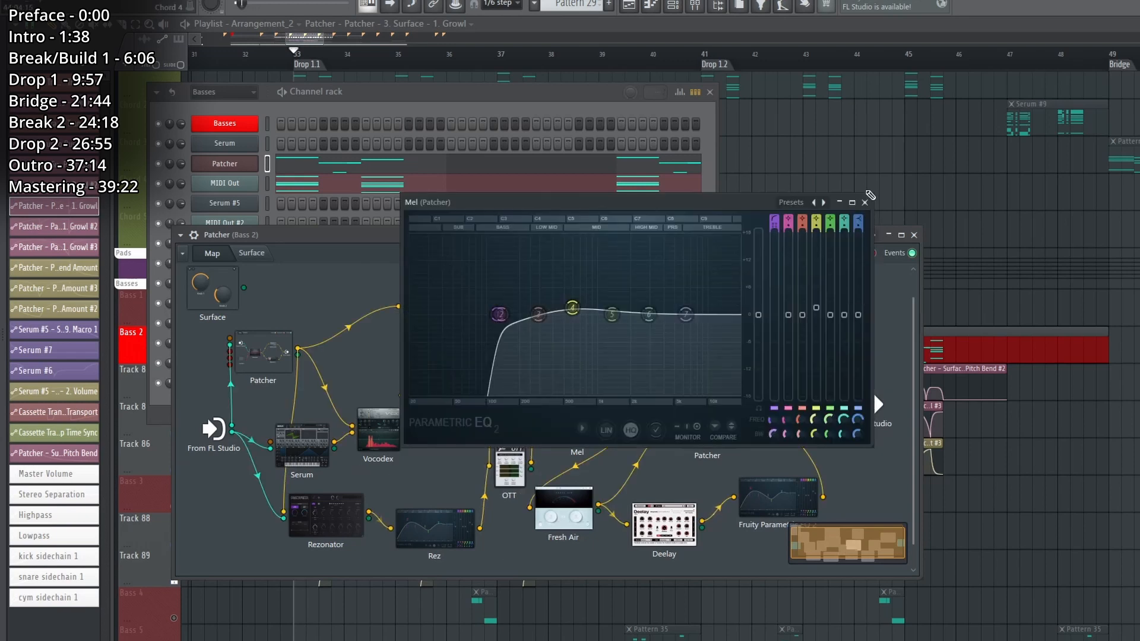
left_click(866, 202)
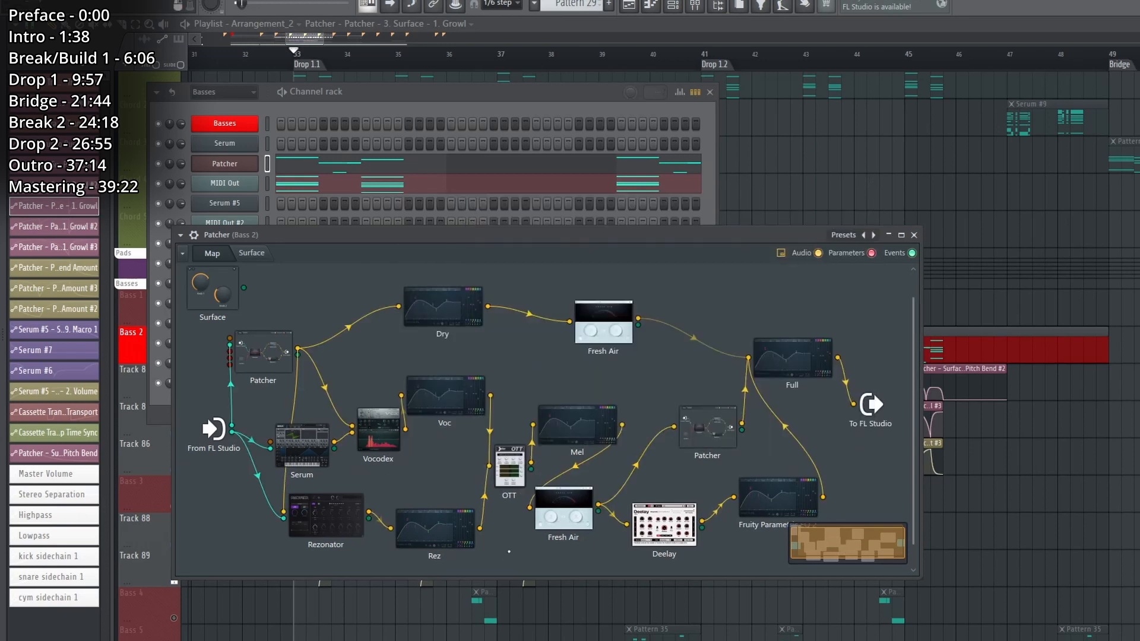
Inspect the Fresh Air after Mel and the side/stereo EQ inside the nested Patcher that follows it.
double_click(564, 513)
left_click(871, 140)
double_click(707, 428)
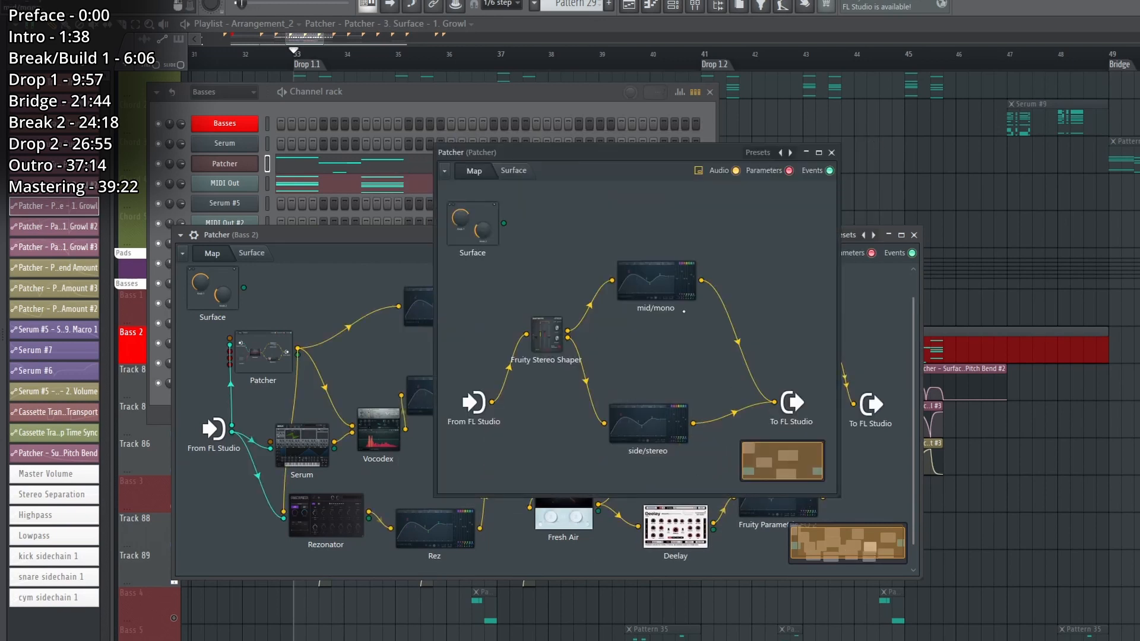
double_click(675, 424)
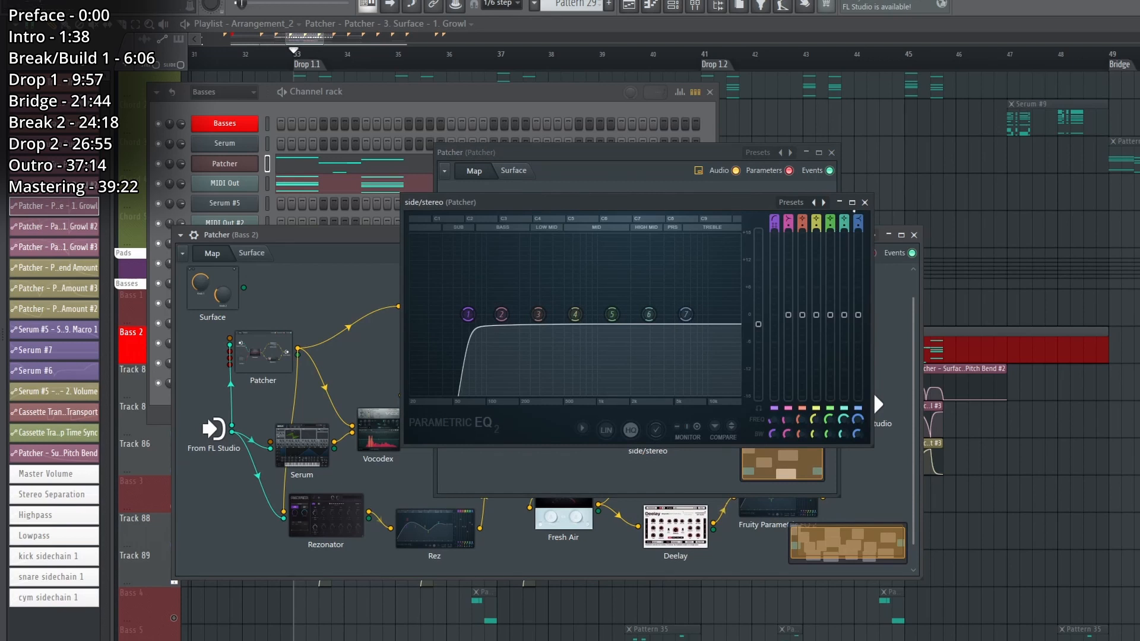
left_click(866, 203)
left_click(831, 153)
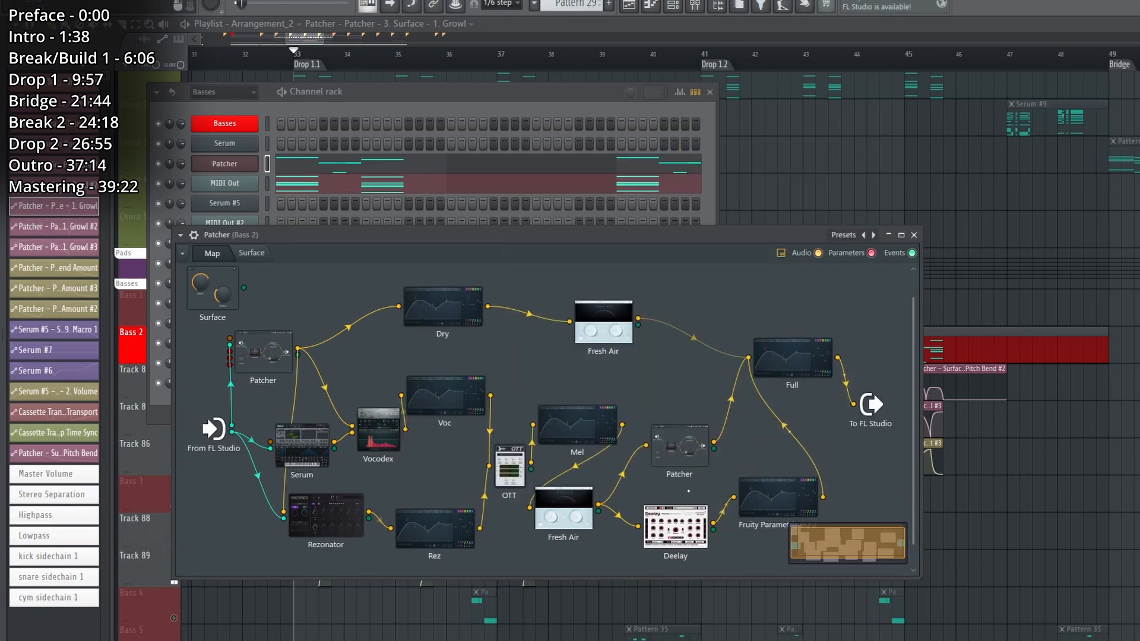
Inspect the Deelay and Full EQ in the Bass 2 chain, close the plugin windows, and audition Bass 2.
scroll(671, 534, "down", 1)
double_click(671, 529)
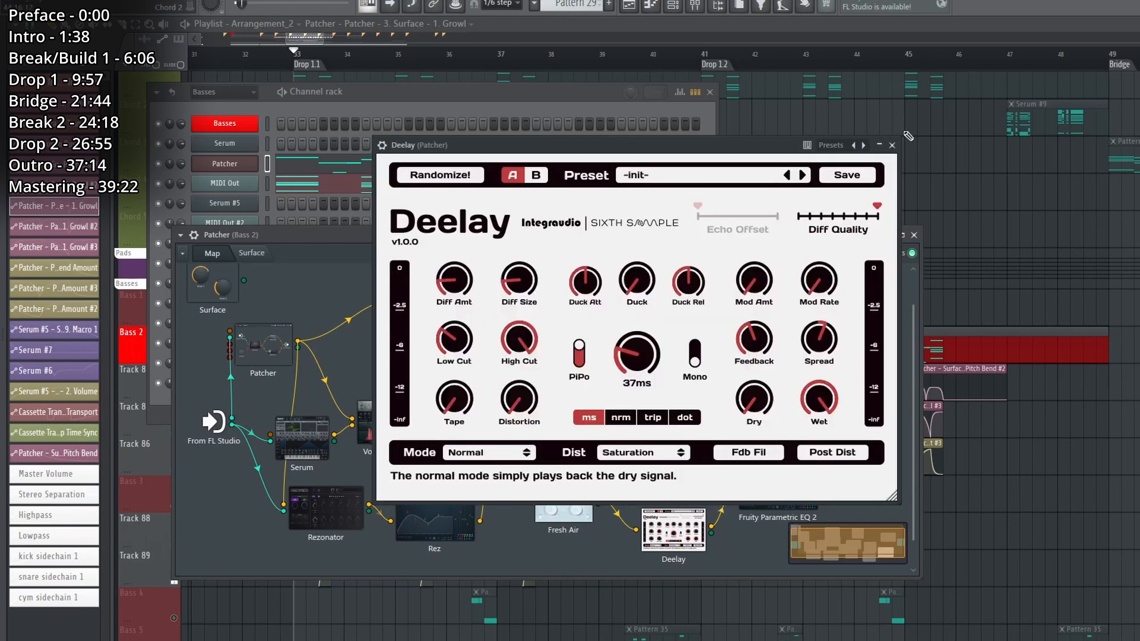
left_click(893, 146)
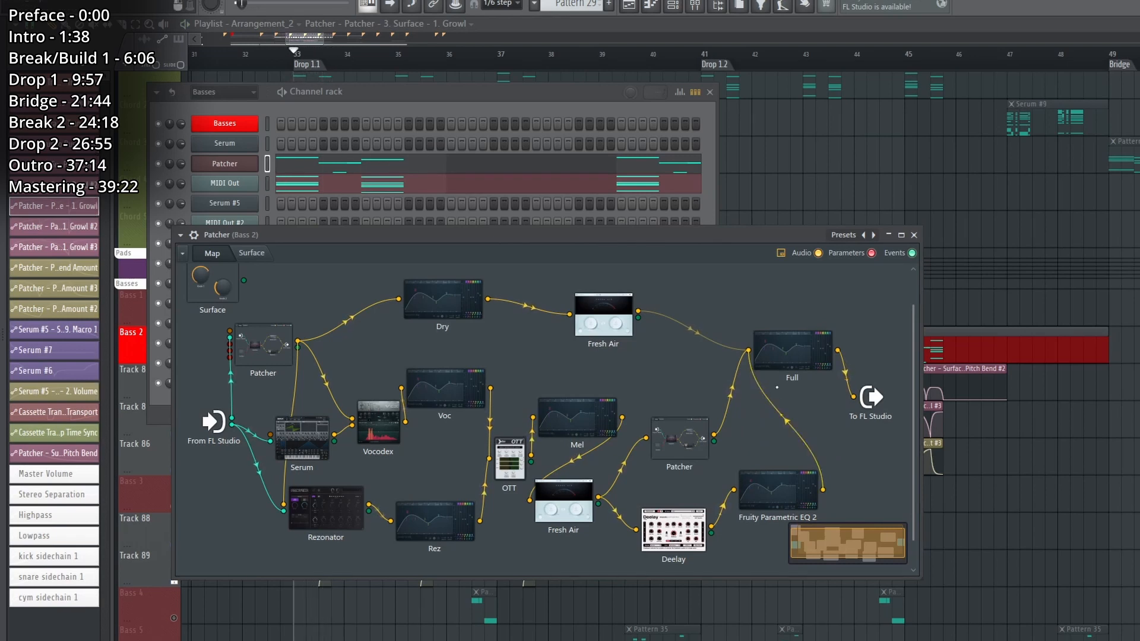
left_click(749, 345)
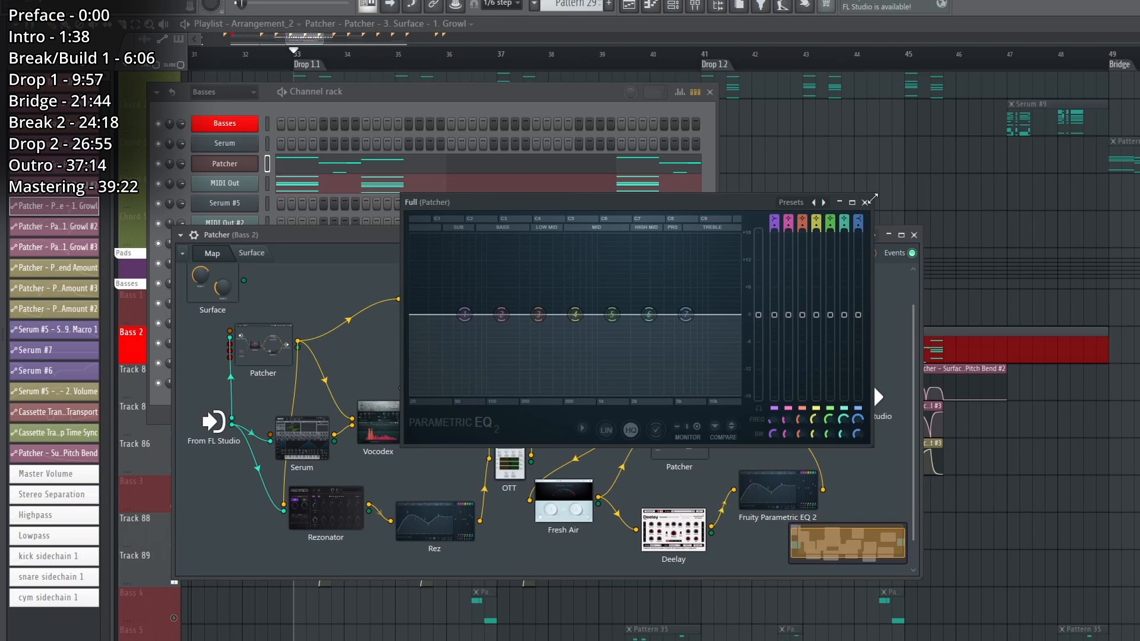
key("F12")
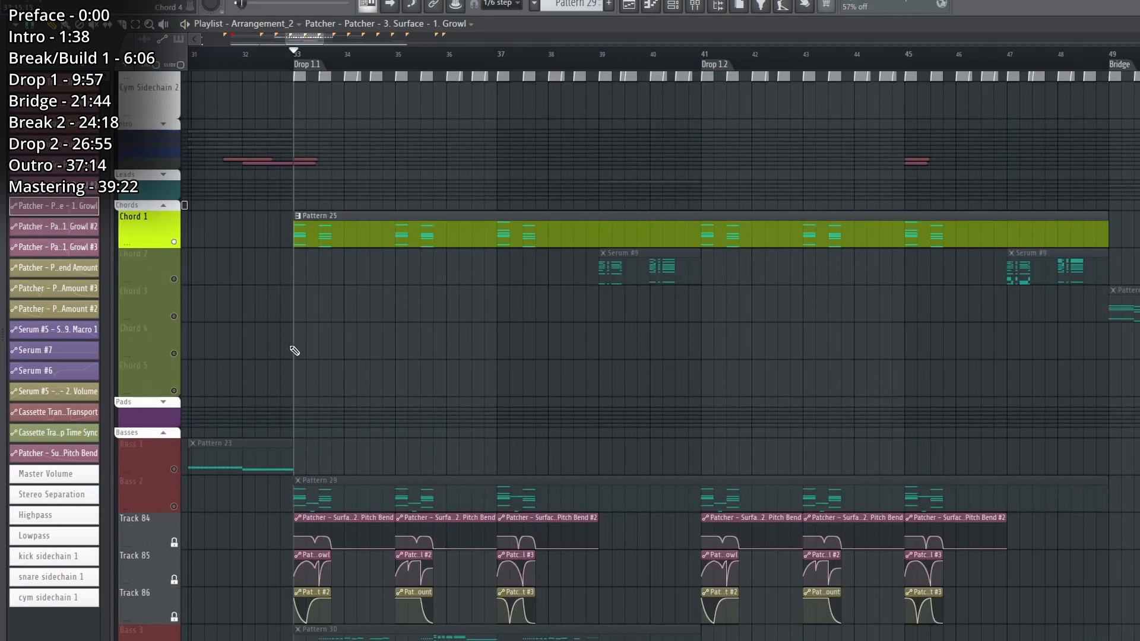
key("space")
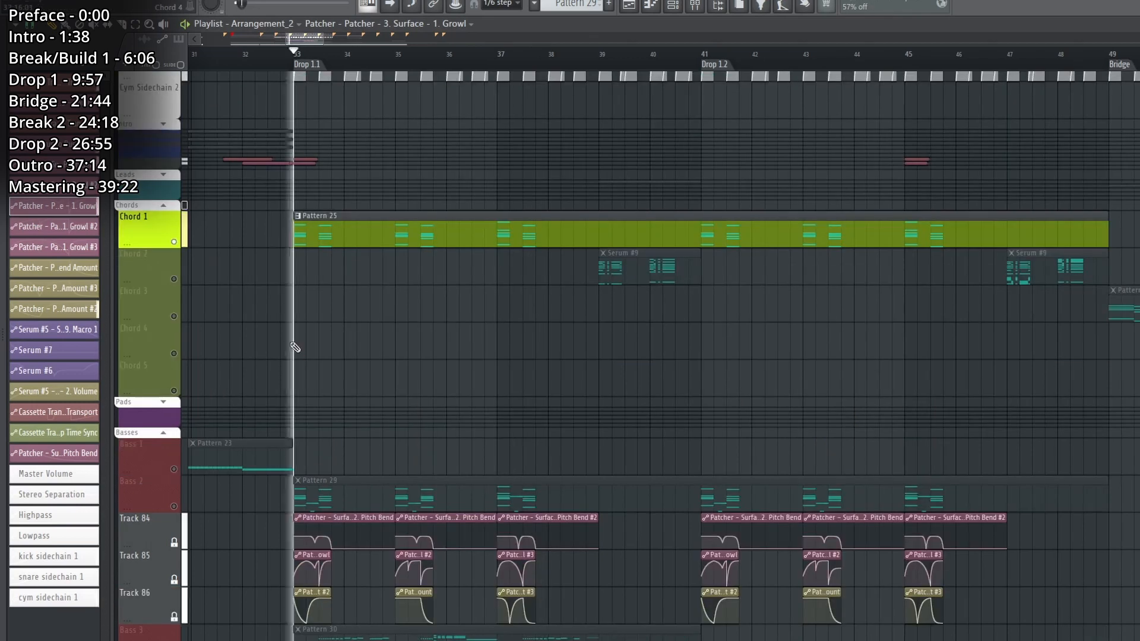
Open Pattern 25's Chord 1 Patcher and inspect the second Serum's oscillator and global settings.
double_click(339, 216)
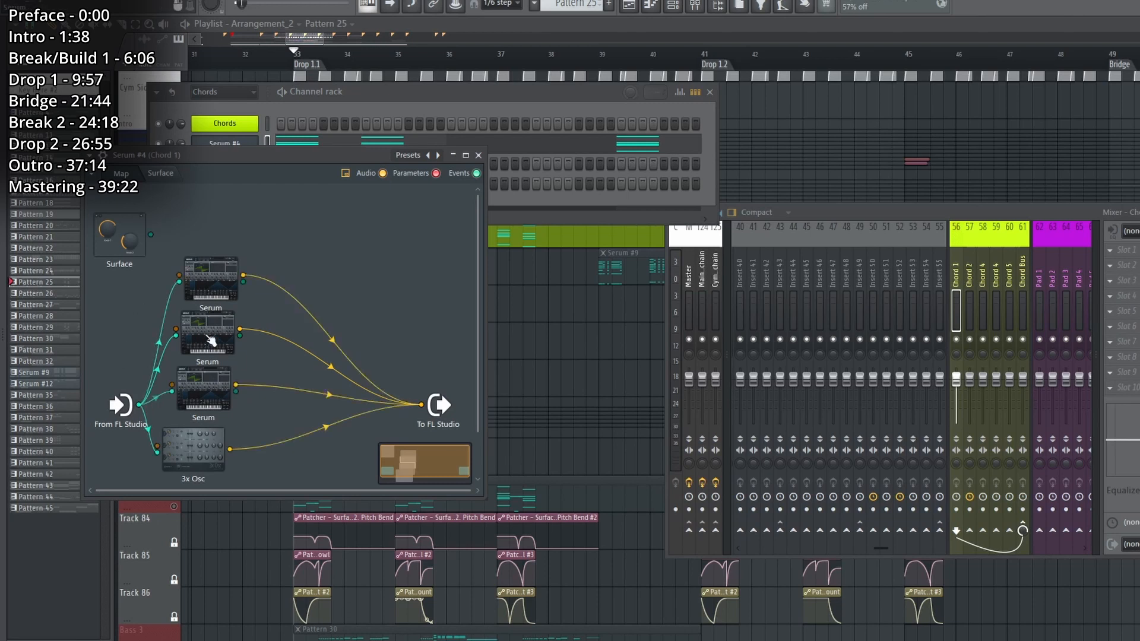
double_click(205, 339)
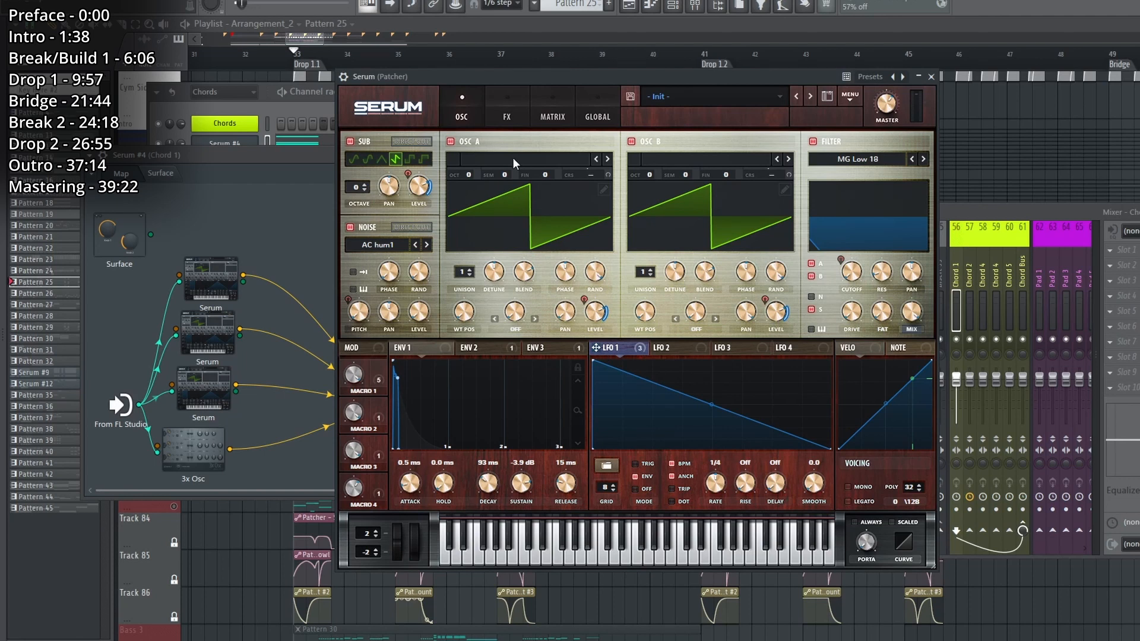
left_click(589, 110)
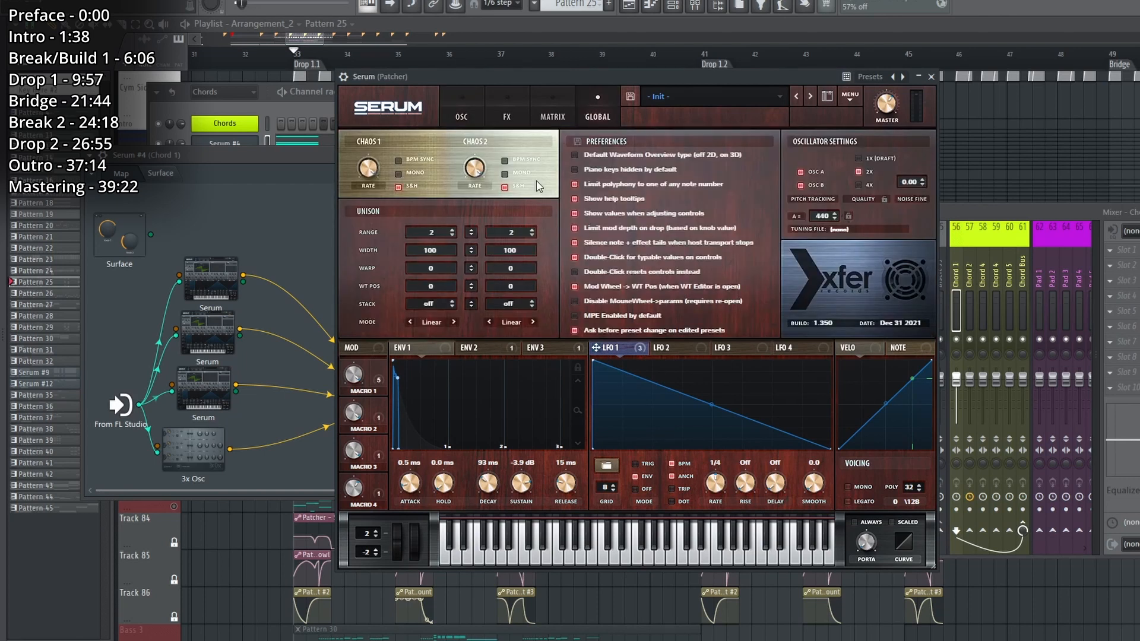
left_click(461, 105)
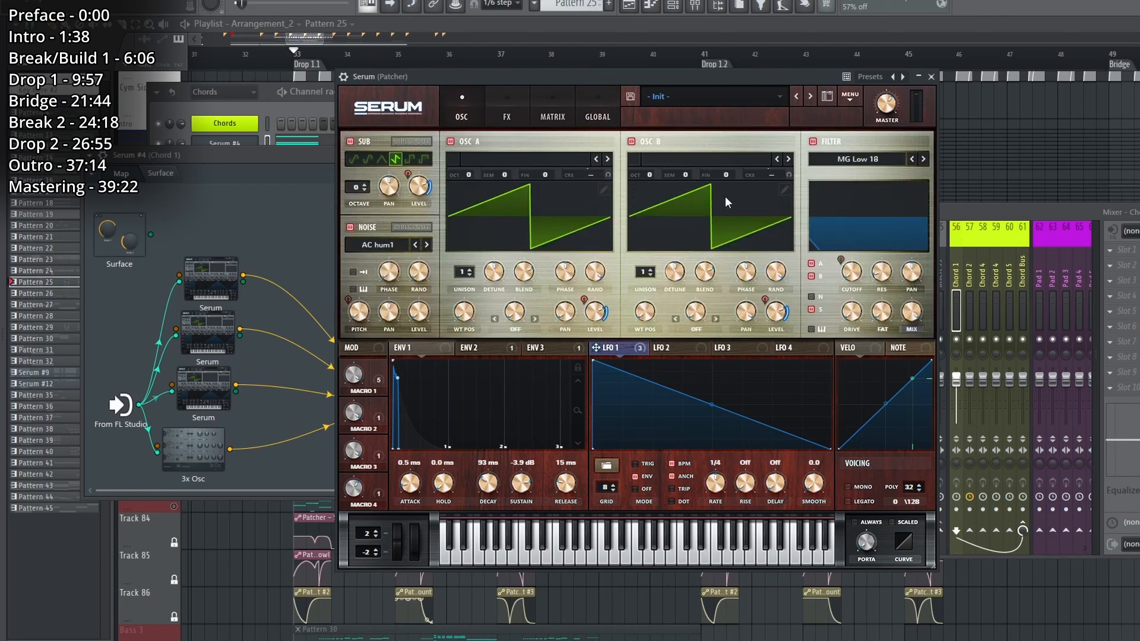
key("Escape")
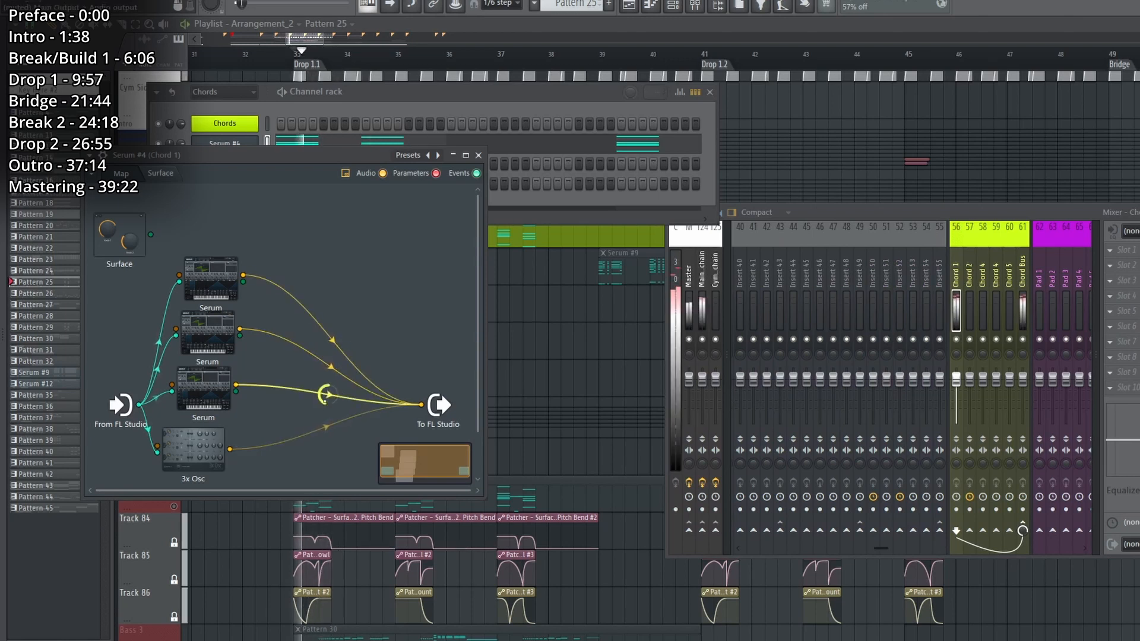
Stop playback and inspect the oscillators, compressor and EQ of the first Serum in the Chord 1 Patcher.
key("space")
double_click(226, 291)
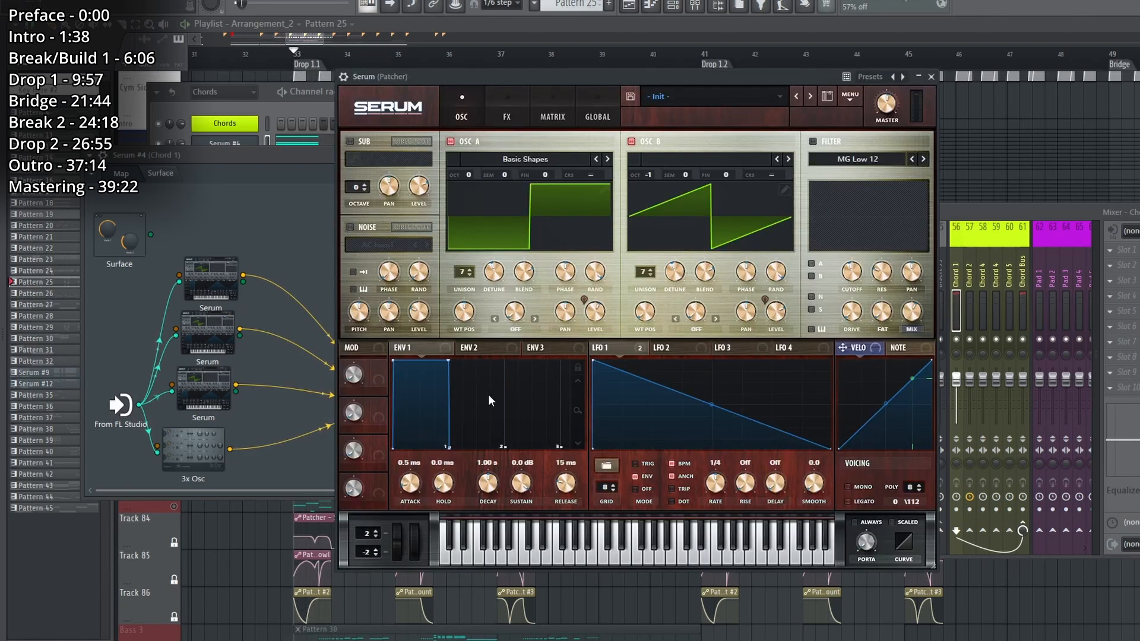
left_click(494, 114)
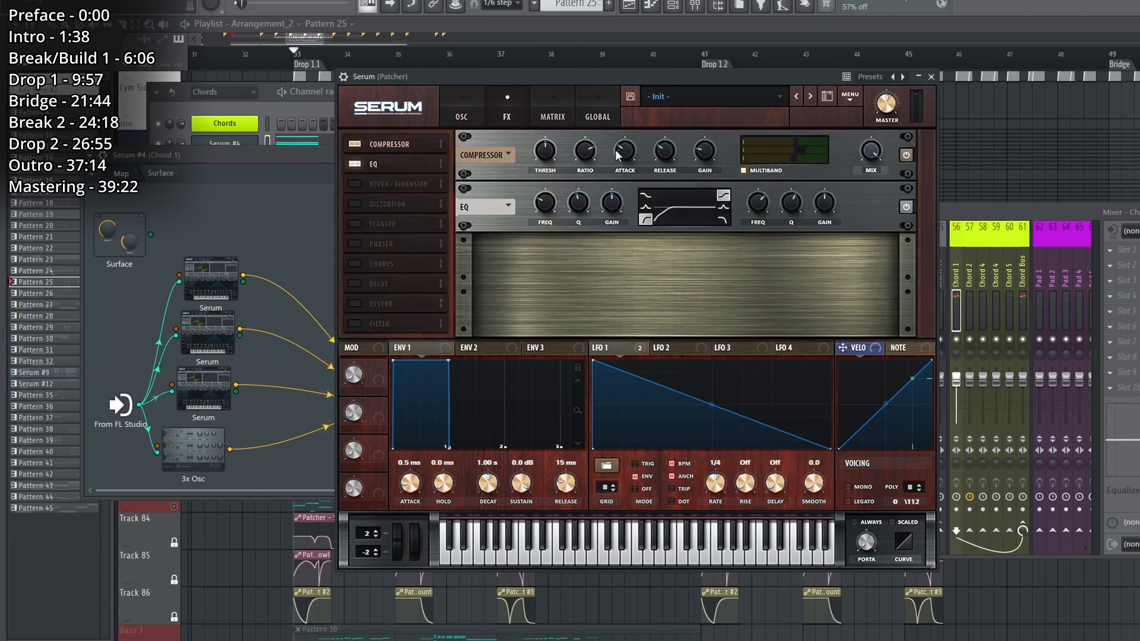
left_click(461, 115)
left_click(932, 77)
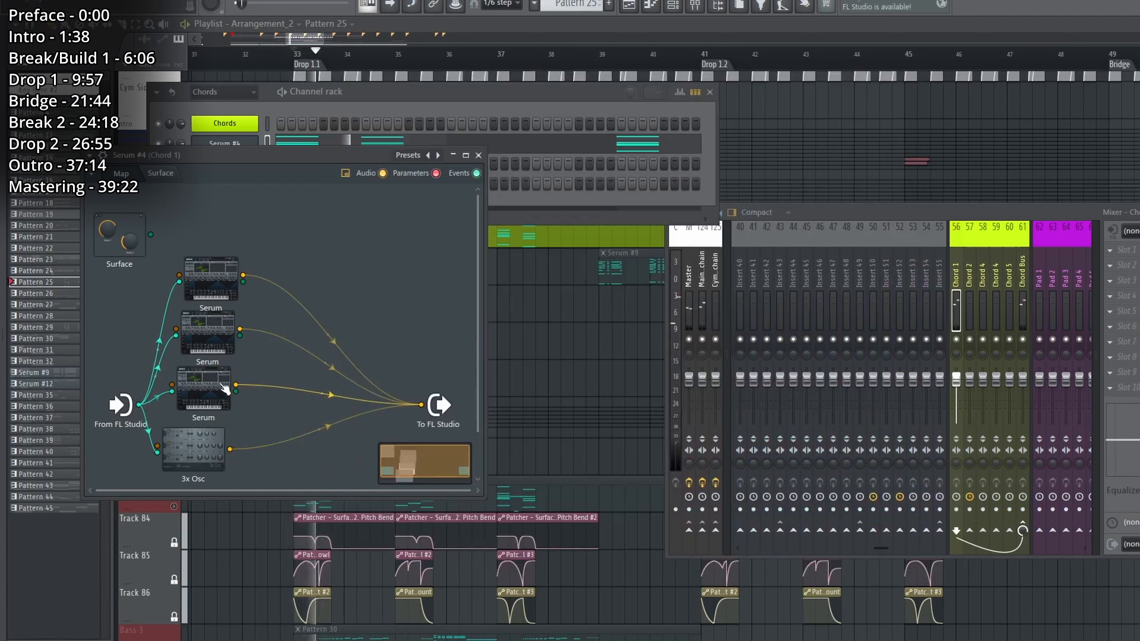
Inspect the third Serum and the 3x Osc in the Chord 1 Patcher, and close the 3x Osc.
double_click(225, 389)
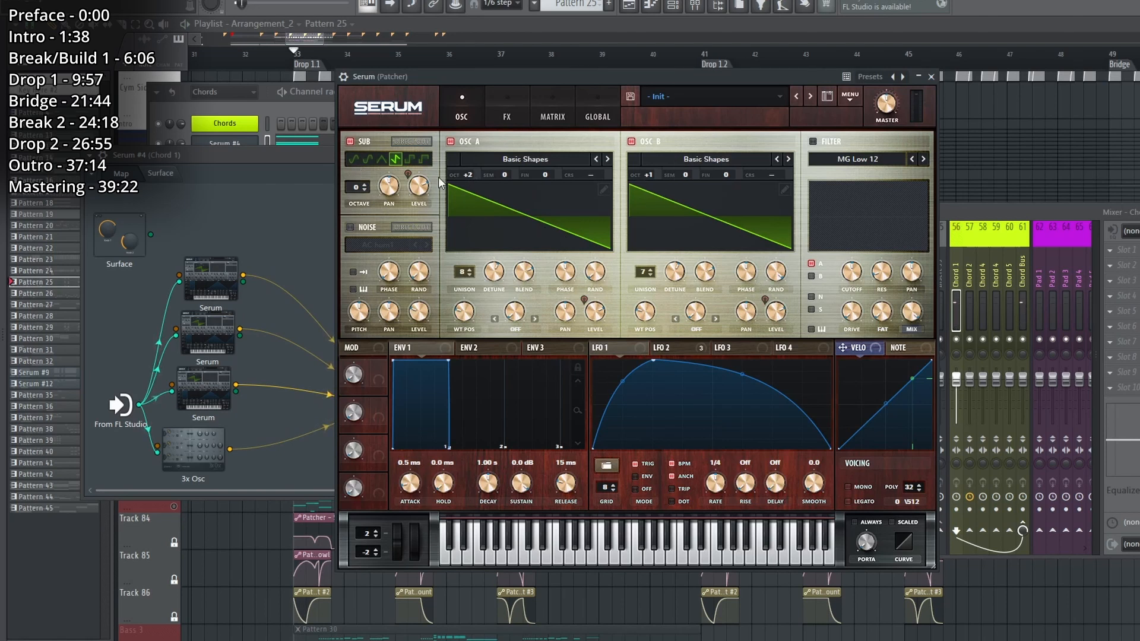
left_click(498, 120)
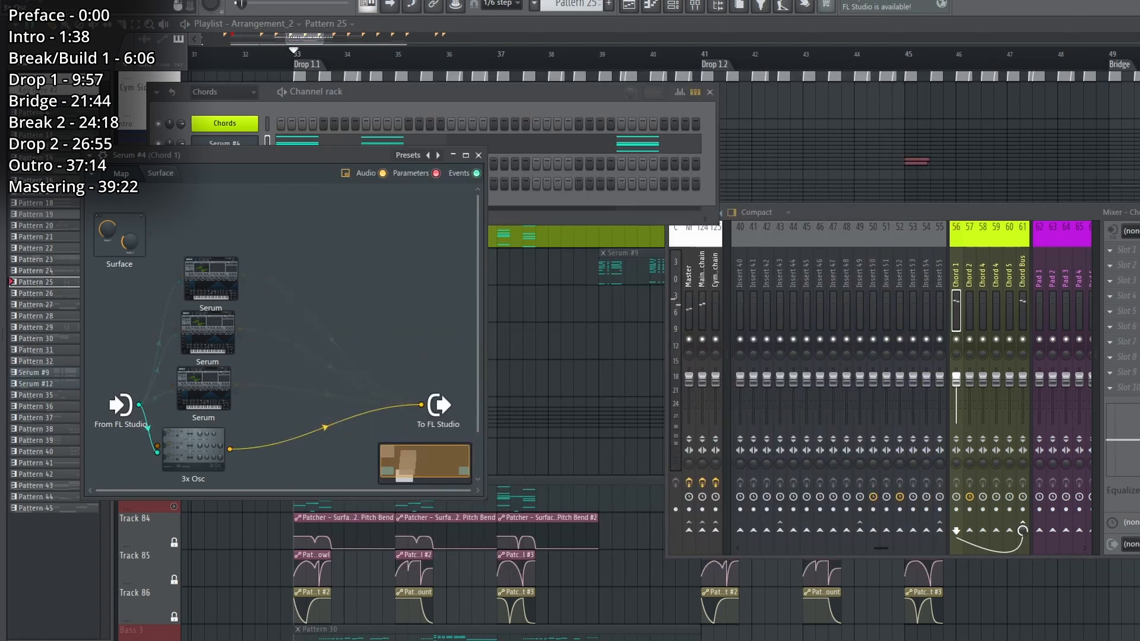
double_click(193, 450)
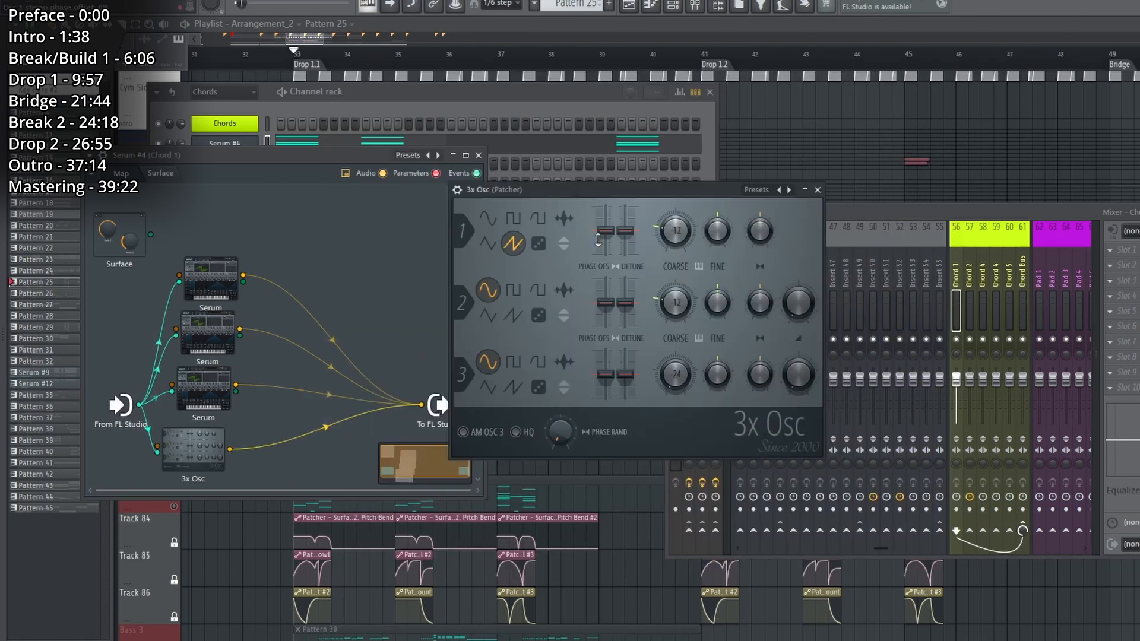
left_click(818, 190)
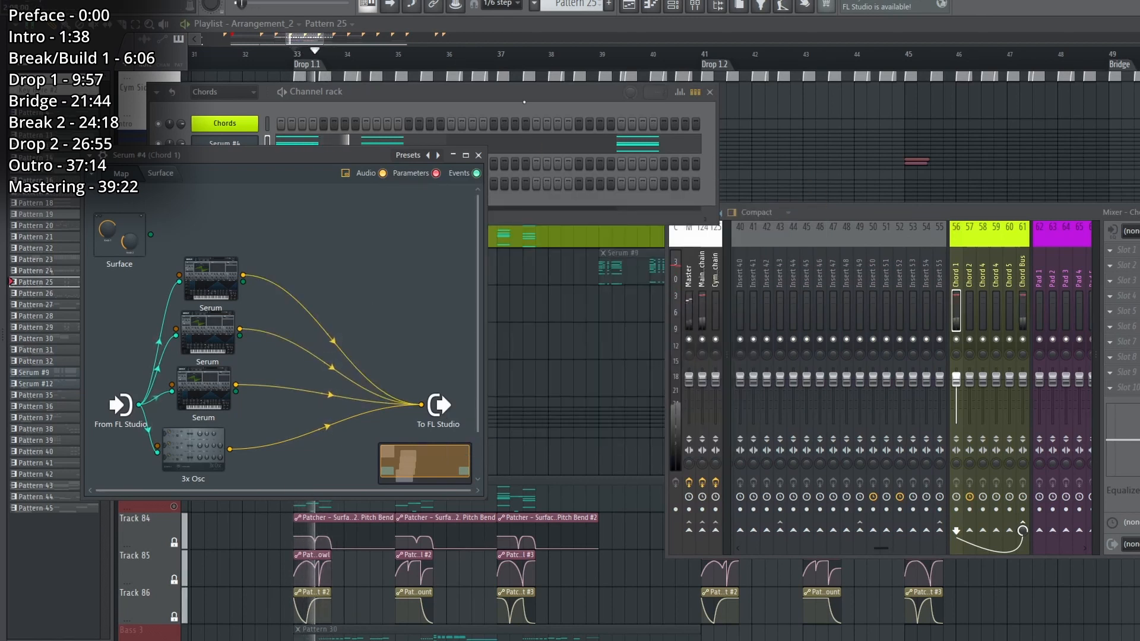
Open the Serum #4 chord notes of Pattern 25 in the piano roll, play them, and return to the playlist.
left_click(314, 102)
key("space")
left_click(284, 140)
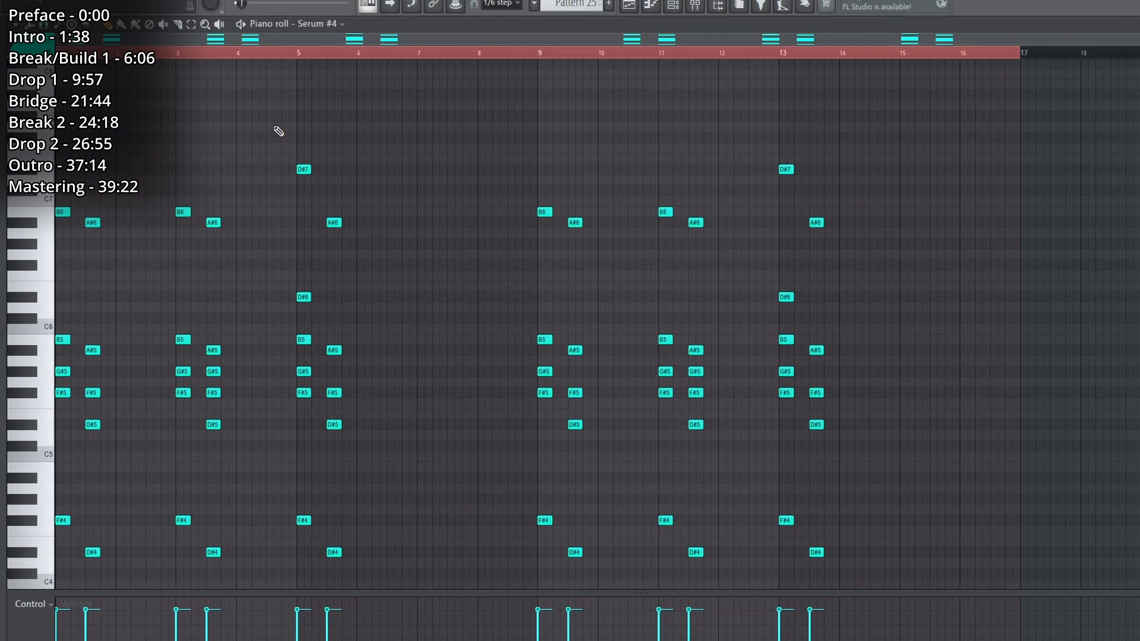
key("space")
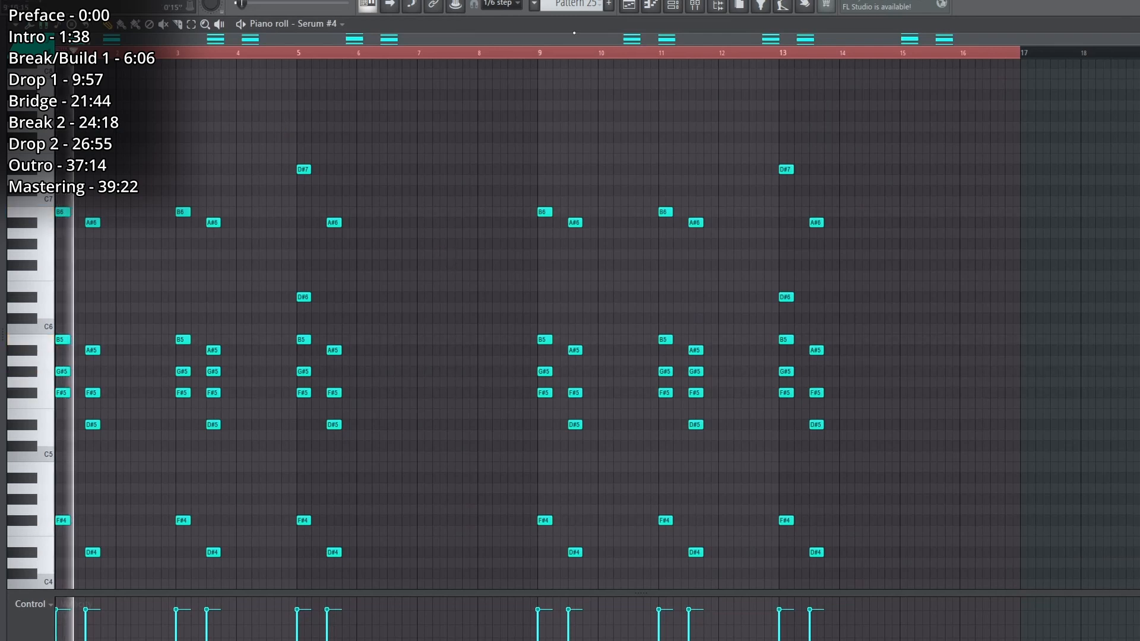
left_click(628, 6)
Enable the Bass 2 track alongside Chord 1 and play both from Drop 1.1.
left_click(179, 394)
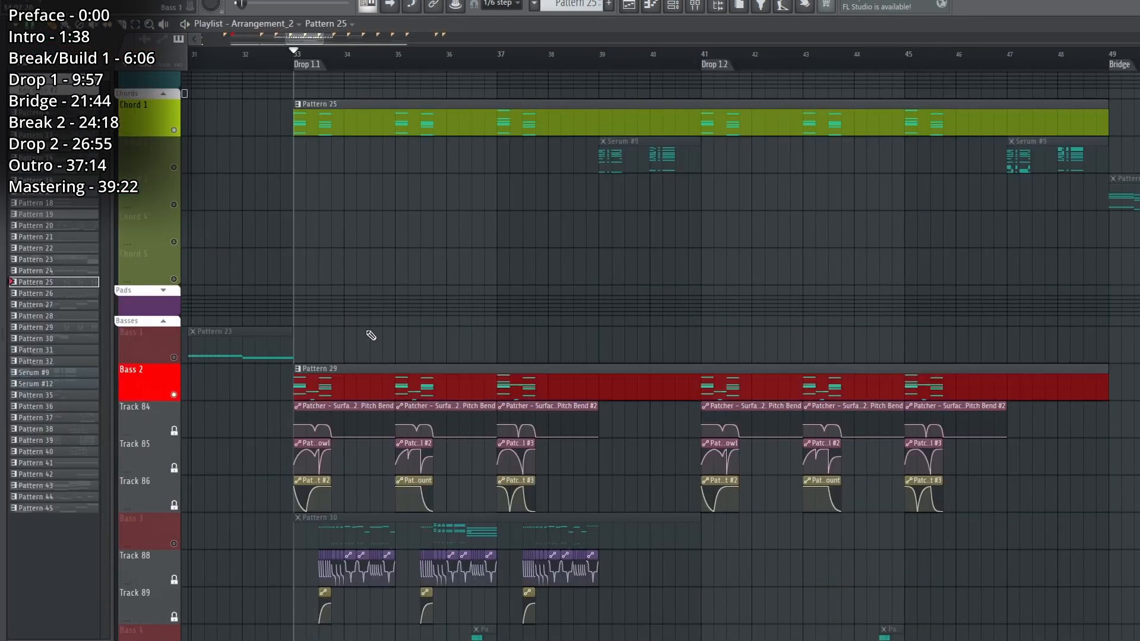
key("space")
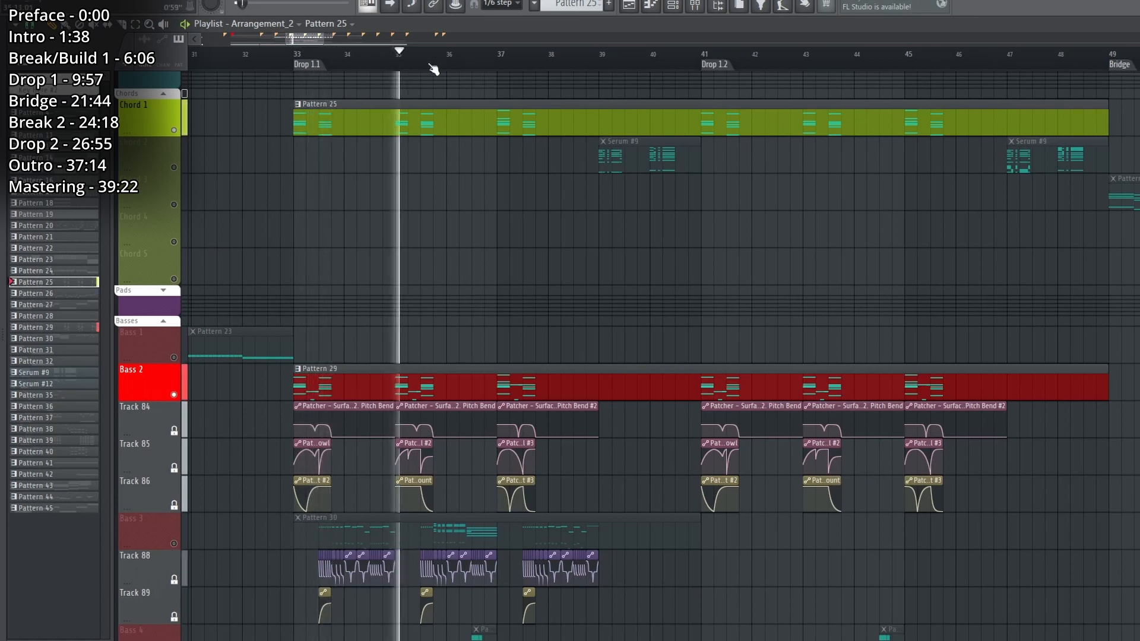
Play Chord 1 and Bass 2 from bar 37, and play Bass 3's Pattern 30 alone from Drop 1.1.
left_click(501, 59)
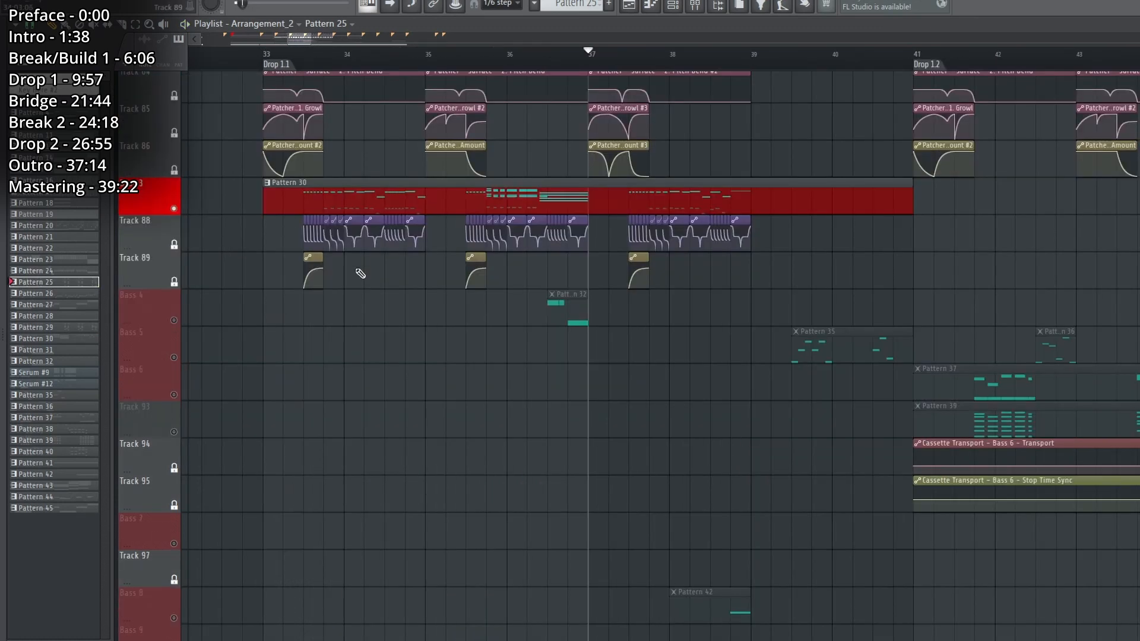
scroll(361, 274, "up", 3)
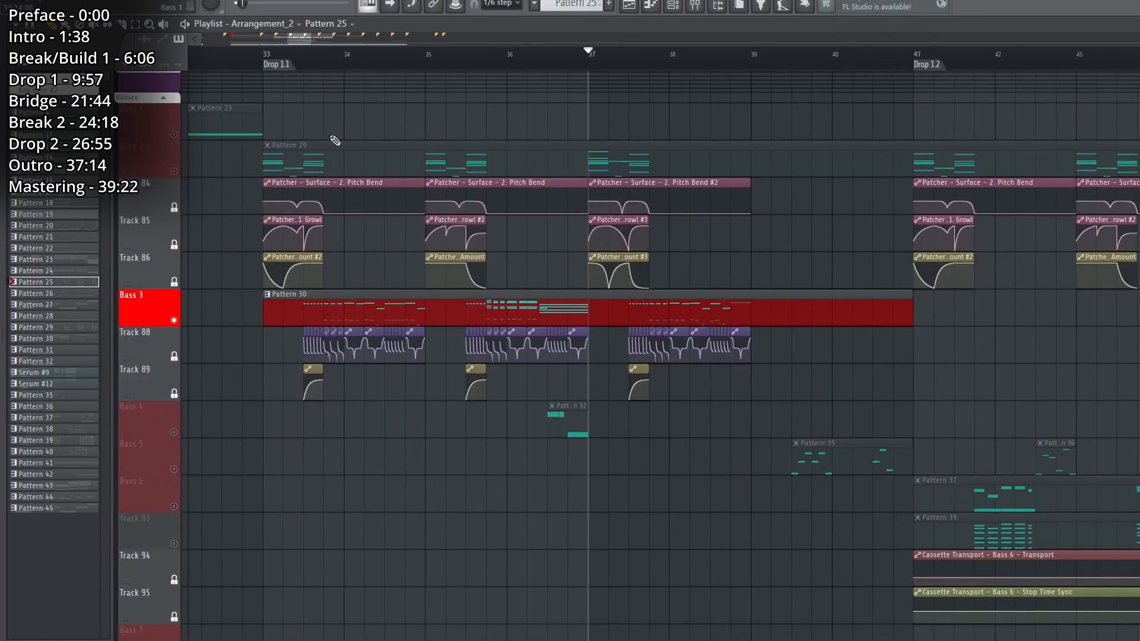
left_click(292, 68)
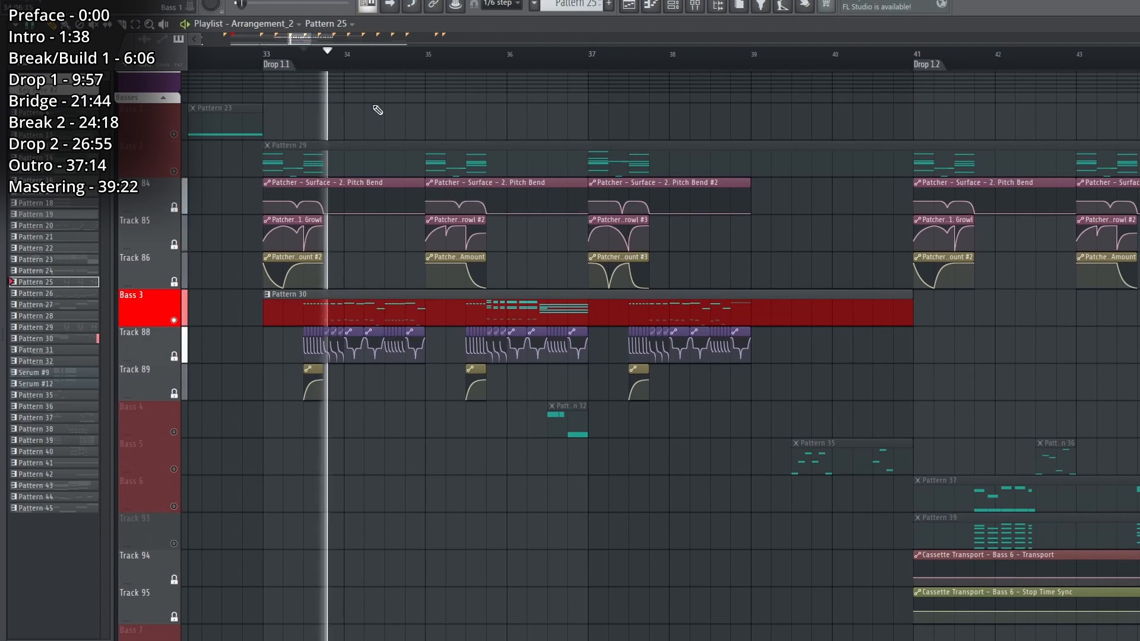
left_click(372, 309)
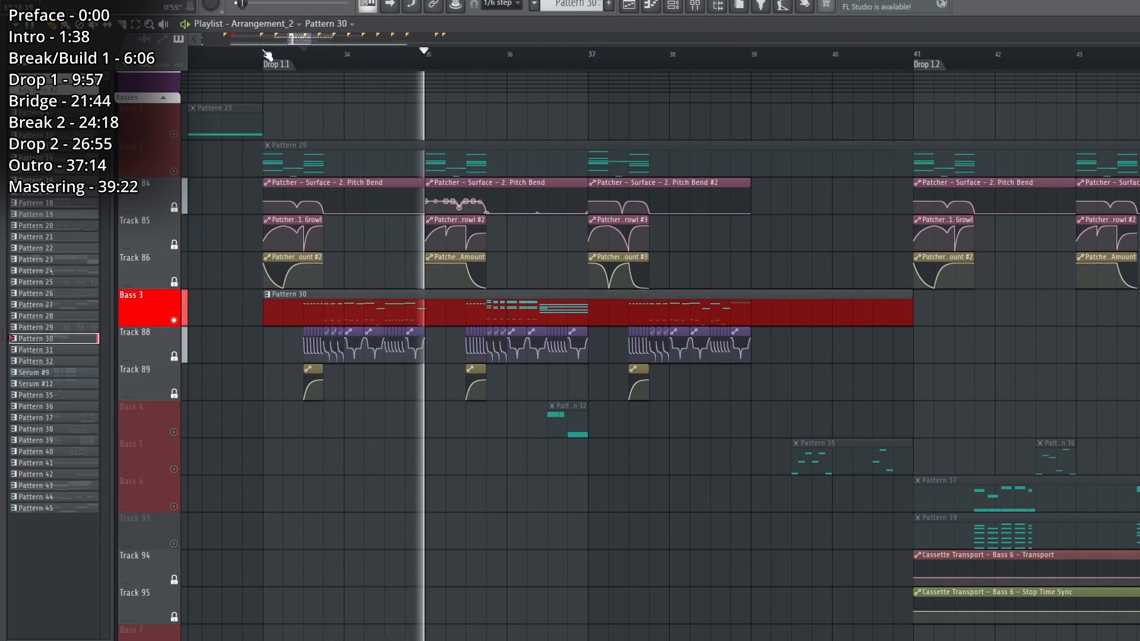
key("space")
Play Bass 3 from the start of the Serum #5 Fruity Balance volume automation in bar 33.
scroll(338, 127, "up", 1)
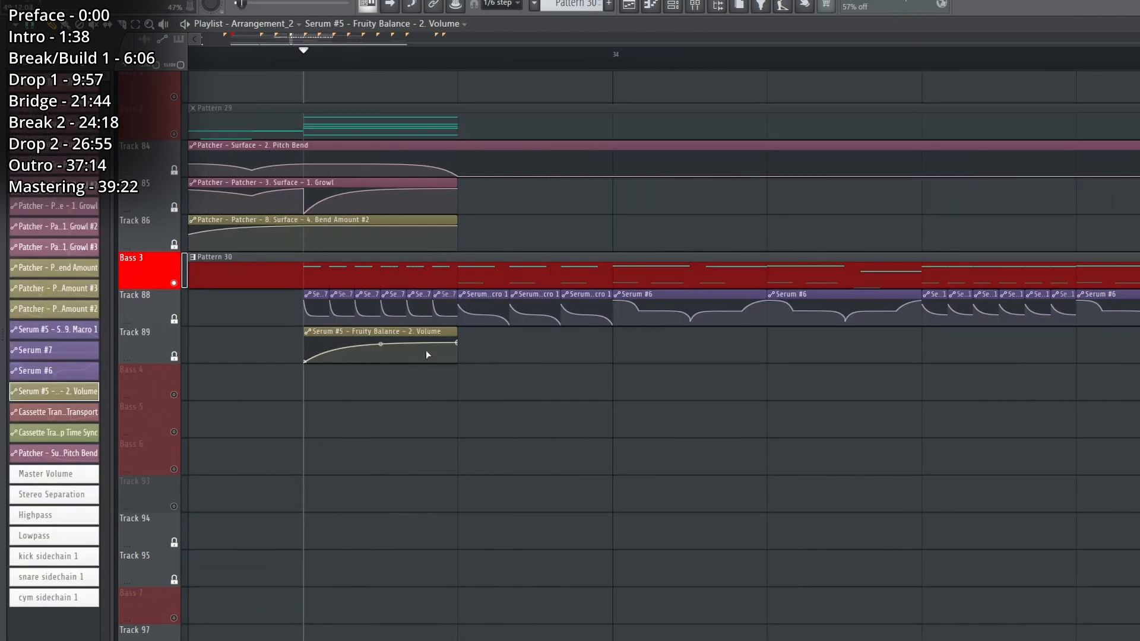
key("space")
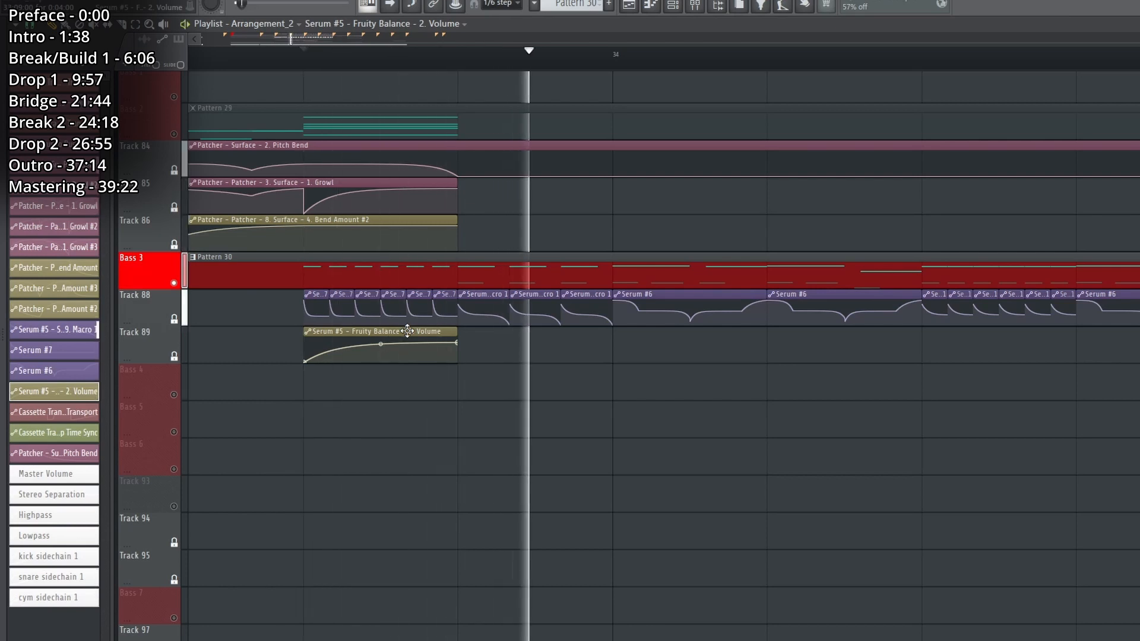
key("space")
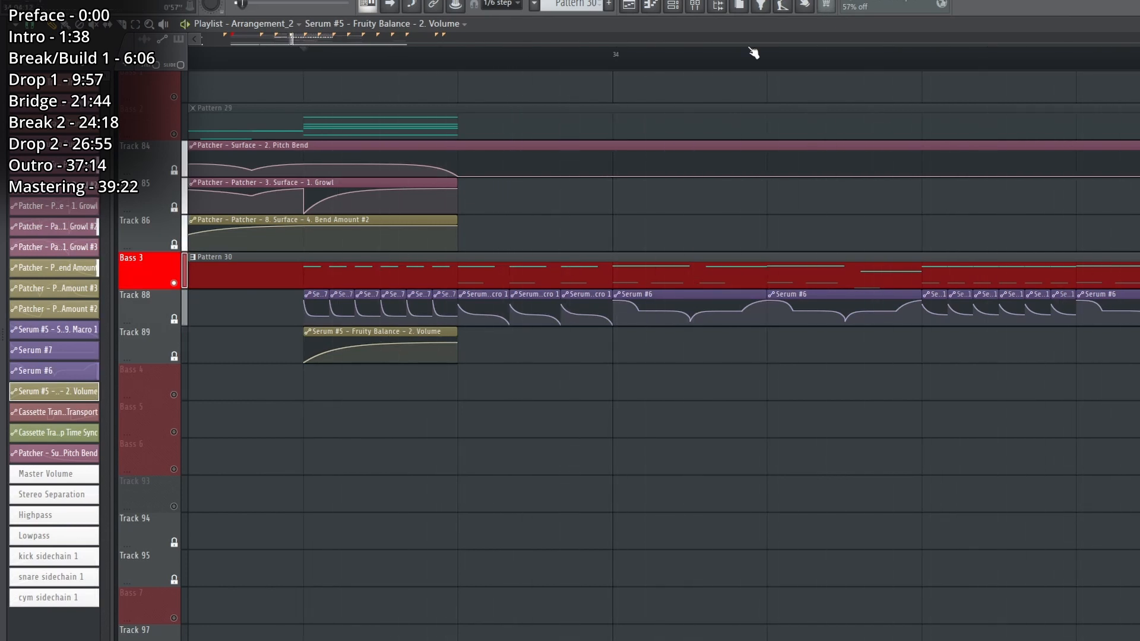
Show the Basses group in the channel rack and open the Serum #5 channel's Patcher.
scroll(756, 53, "down", 3)
left_click(676, 7)
left_click(237, 94)
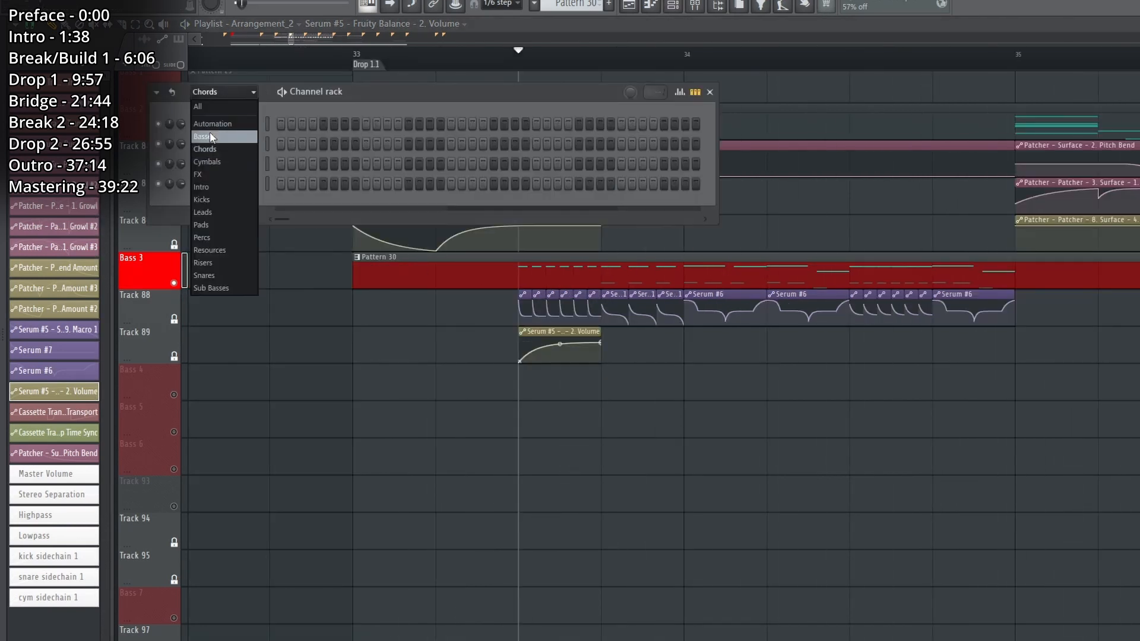
left_click(237, 136)
left_click(251, 205)
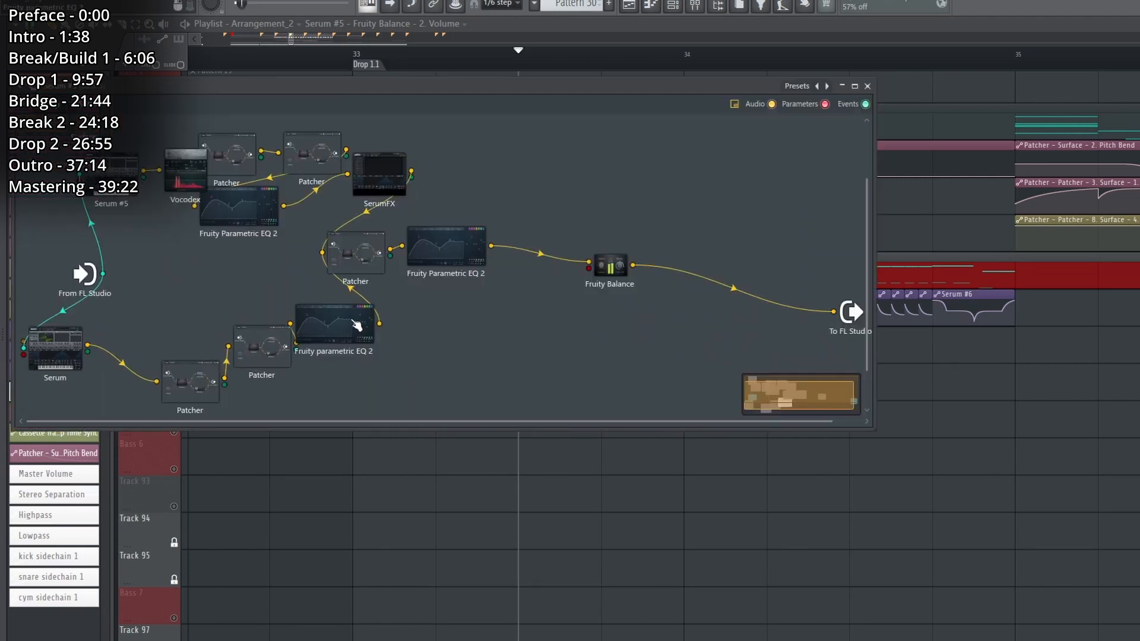
Spread out the modules in the Serum #5 Patcher map to untangle the chain, and return to the playlist.
left_click_drag(355, 321, 356, 356)
left_click_drag(437, 250, 523, 307)
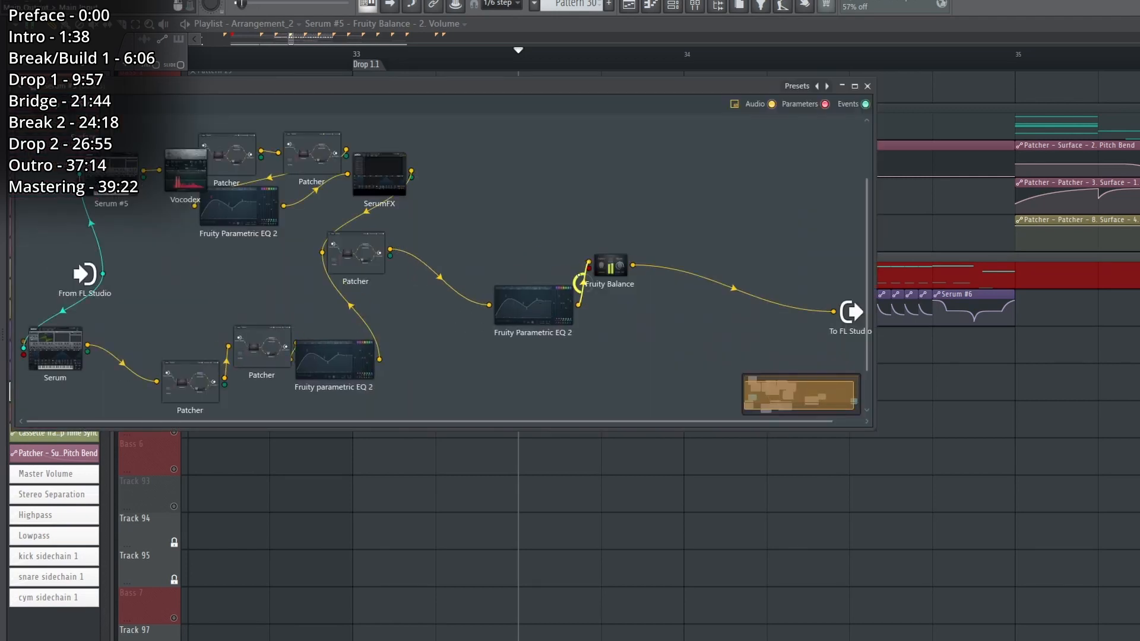
left_click_drag(602, 266, 690, 292)
left_click_drag(356, 253, 445, 280)
left_click_drag(379, 174, 404, 199)
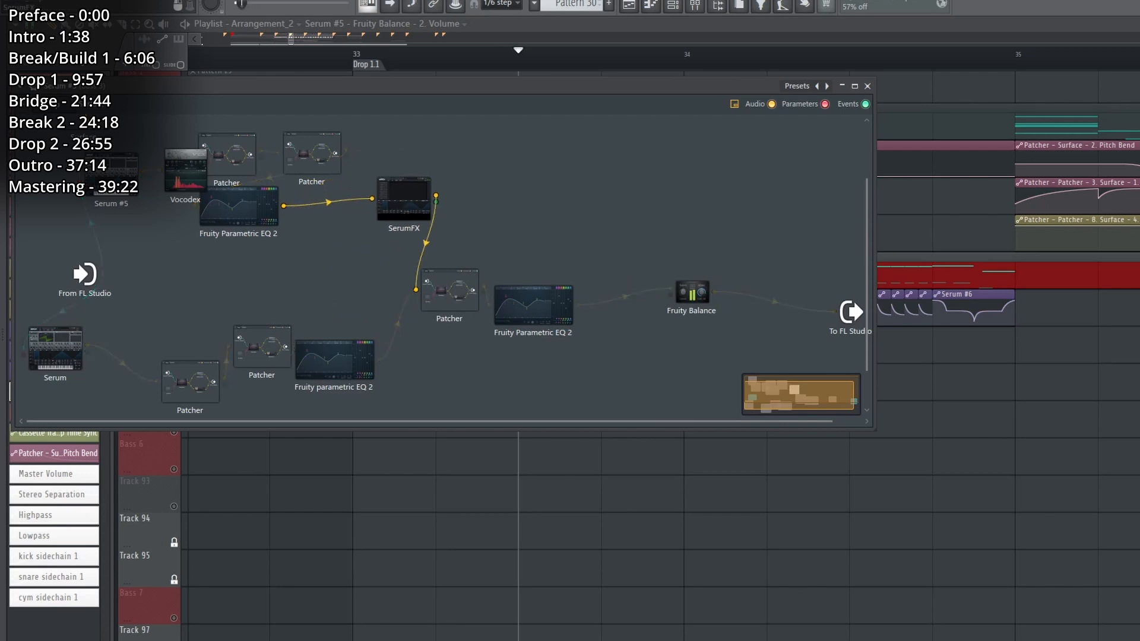
left_click_drag(405, 200, 425, 222)
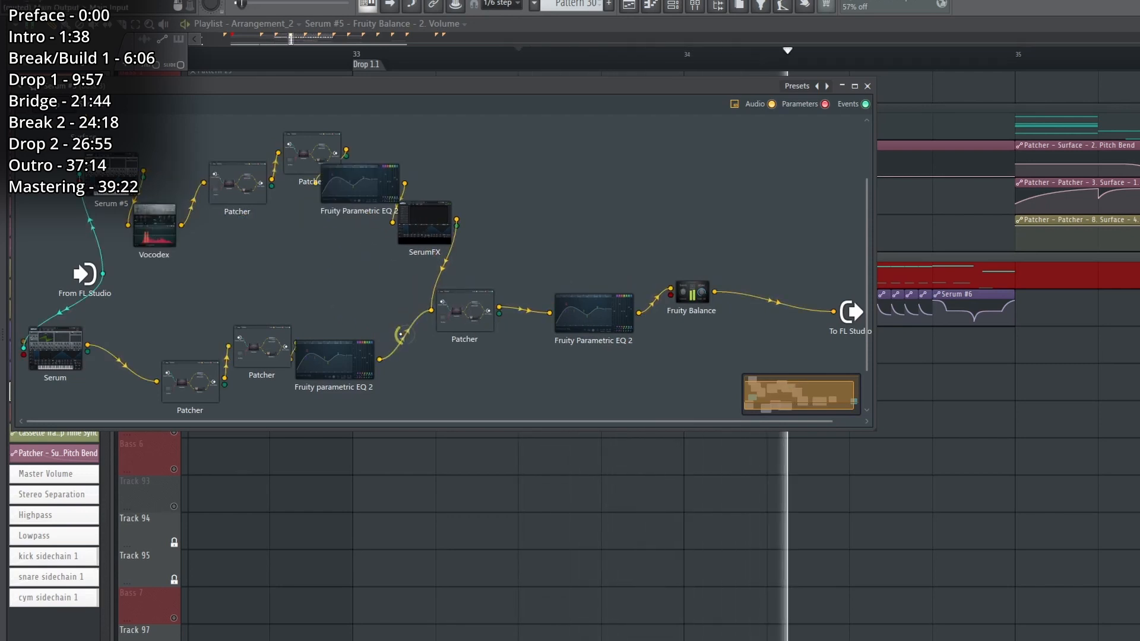
key("space")
right_click(971, 428)
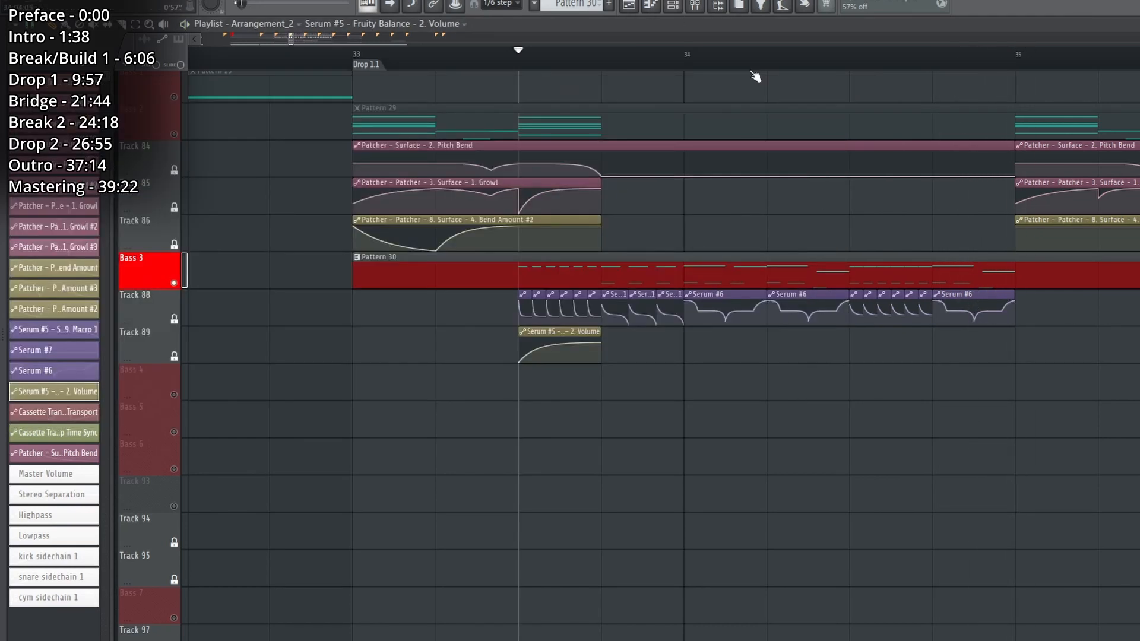
Examine the Bass 3 automation clips across Drop 1.1 and play them with Pattern 30 from bar 33.
scroll(552, 63, "down", 2)
left_click_drag(295, 44, 305, 43)
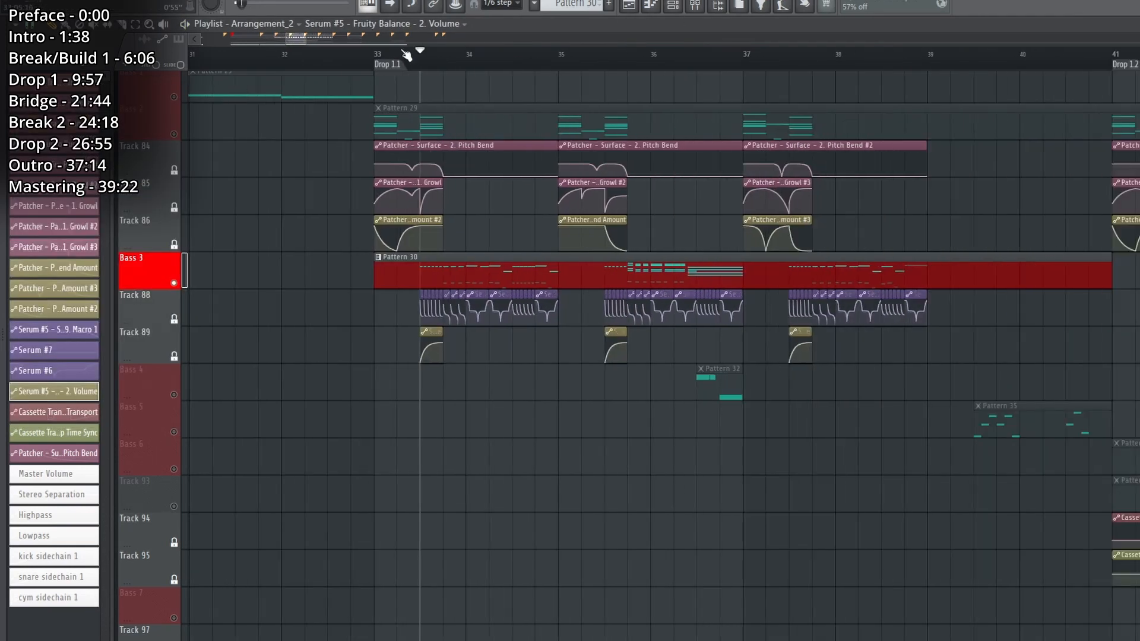
scroll(432, 66, "up", 3)
key("F9")
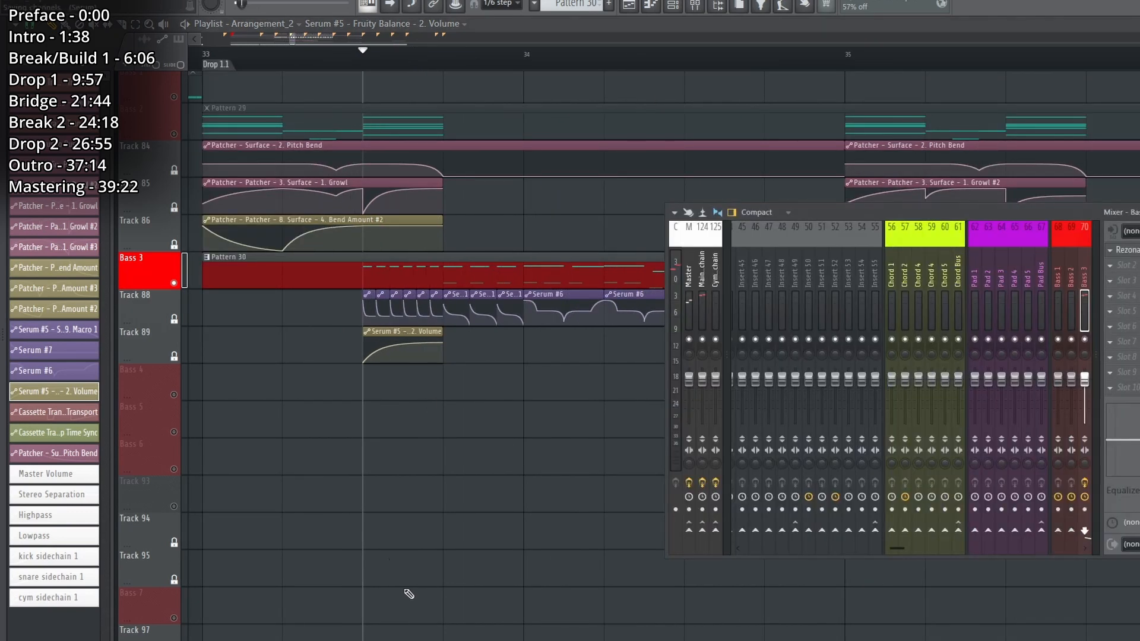
key("F9")
key("space")
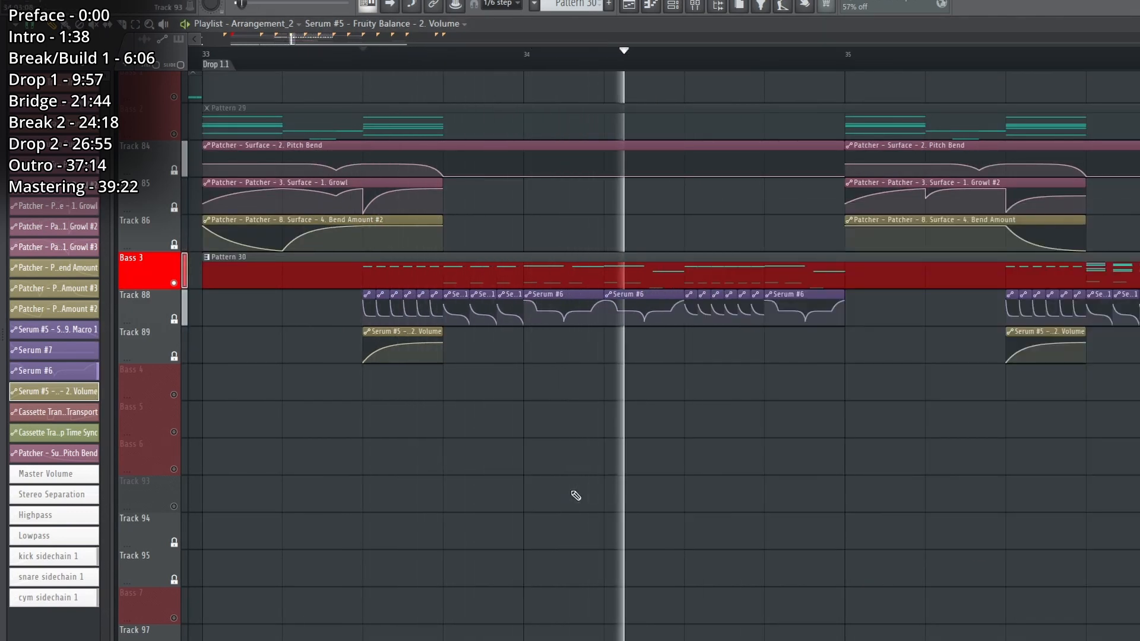
key("space")
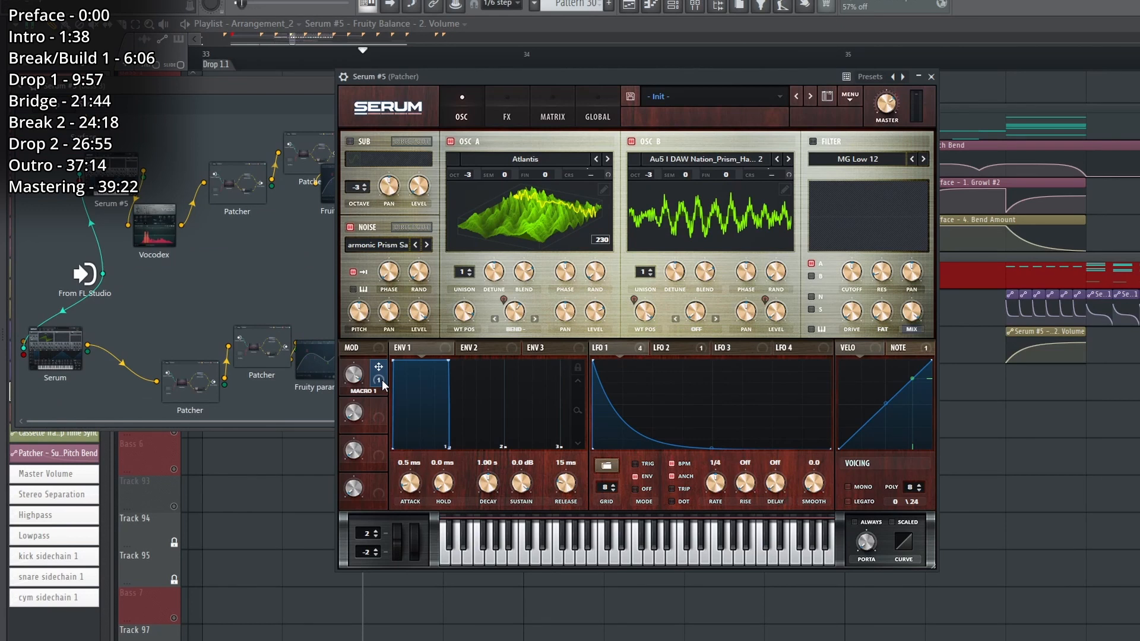
Inspect the effects and oscillators of Serum #5, viewing Oscillator B's wavetable in 3D.
left_click(499, 113)
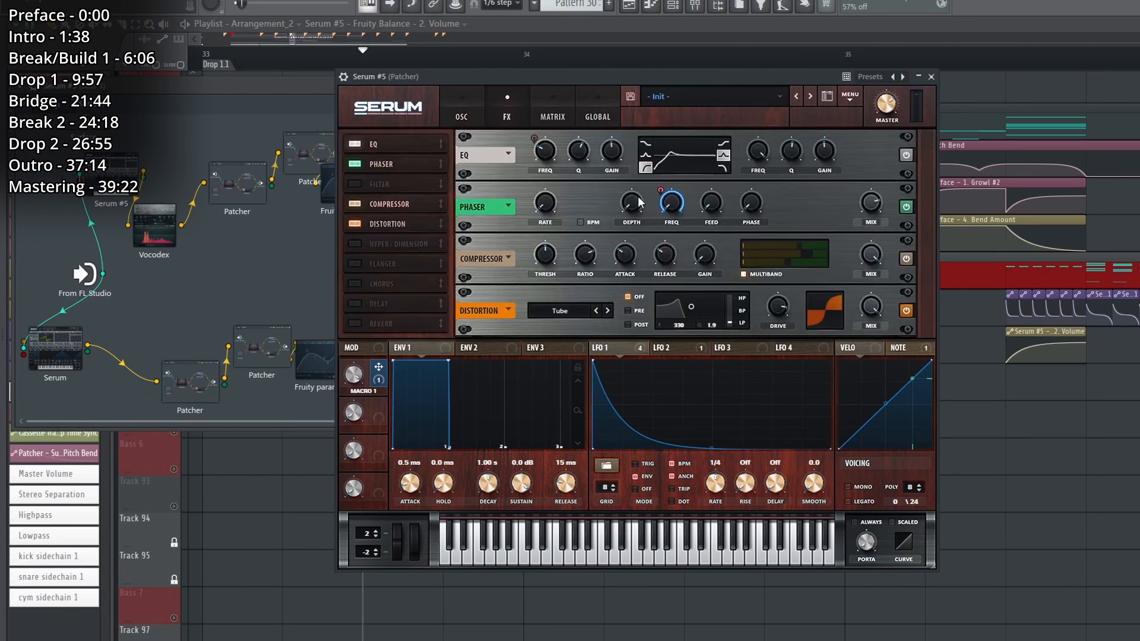
left_click(463, 114)
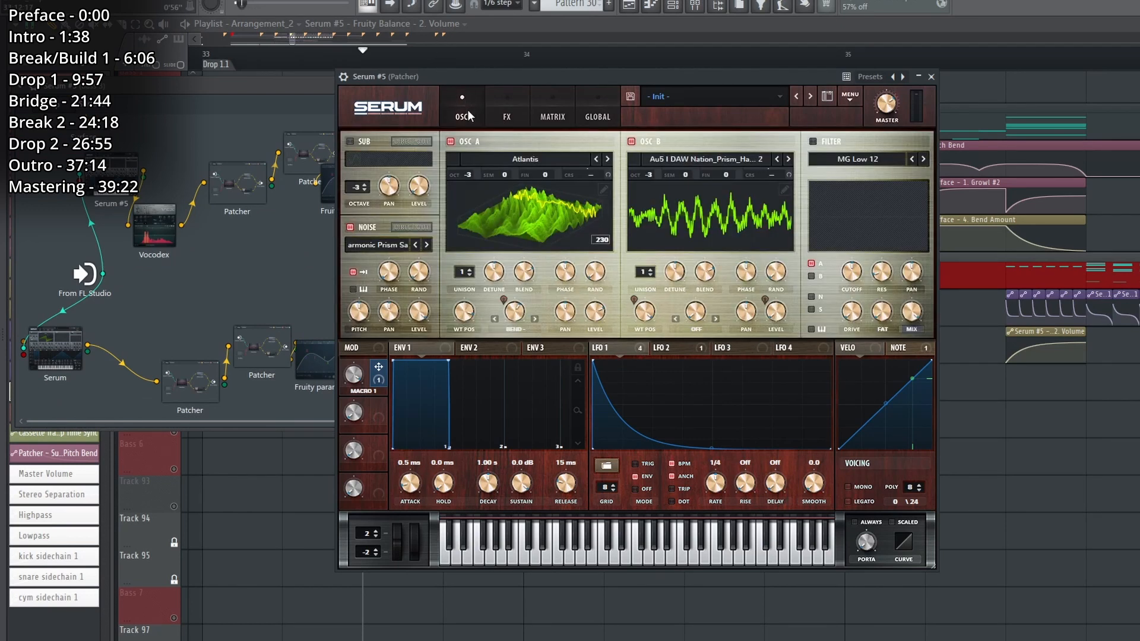
left_click(747, 196)
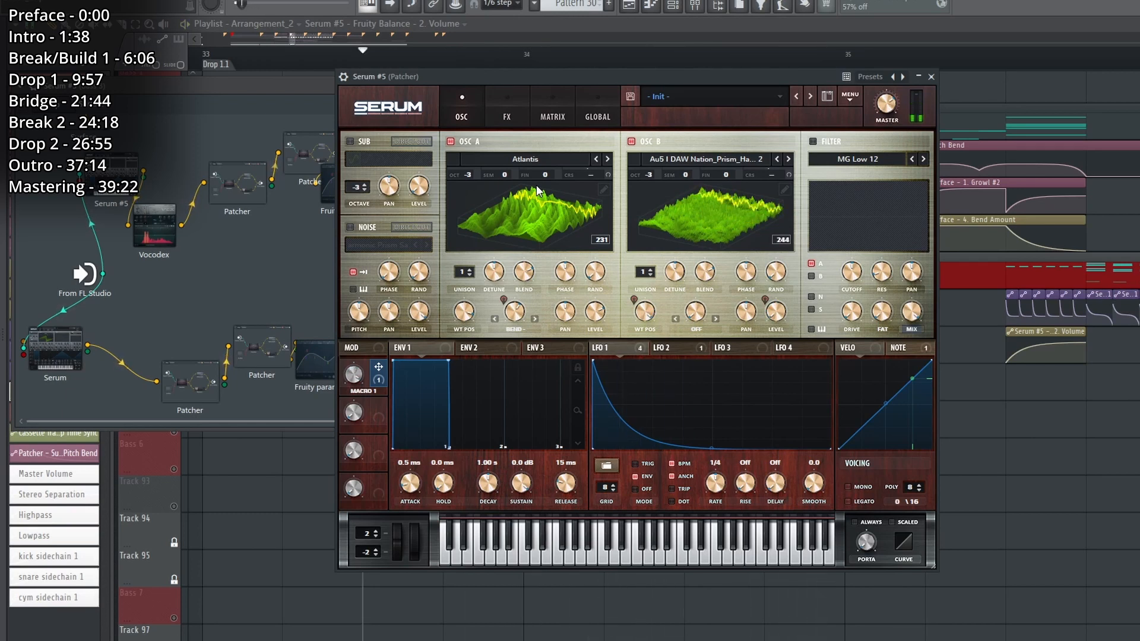
left_click(632, 142)
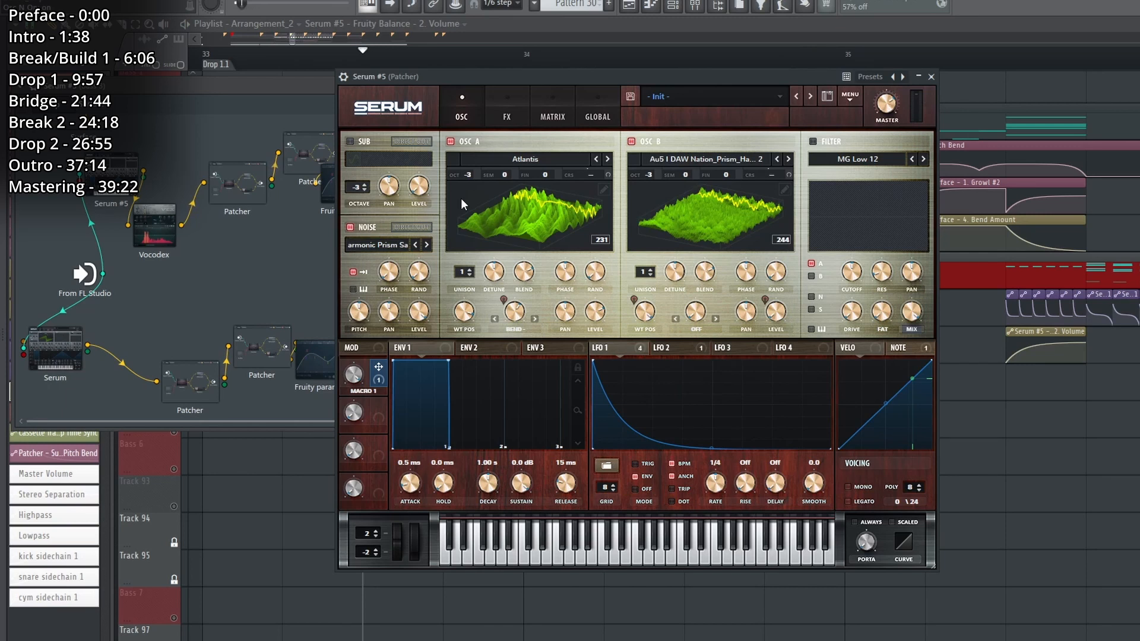
left_click(507, 113)
left_click(462, 113)
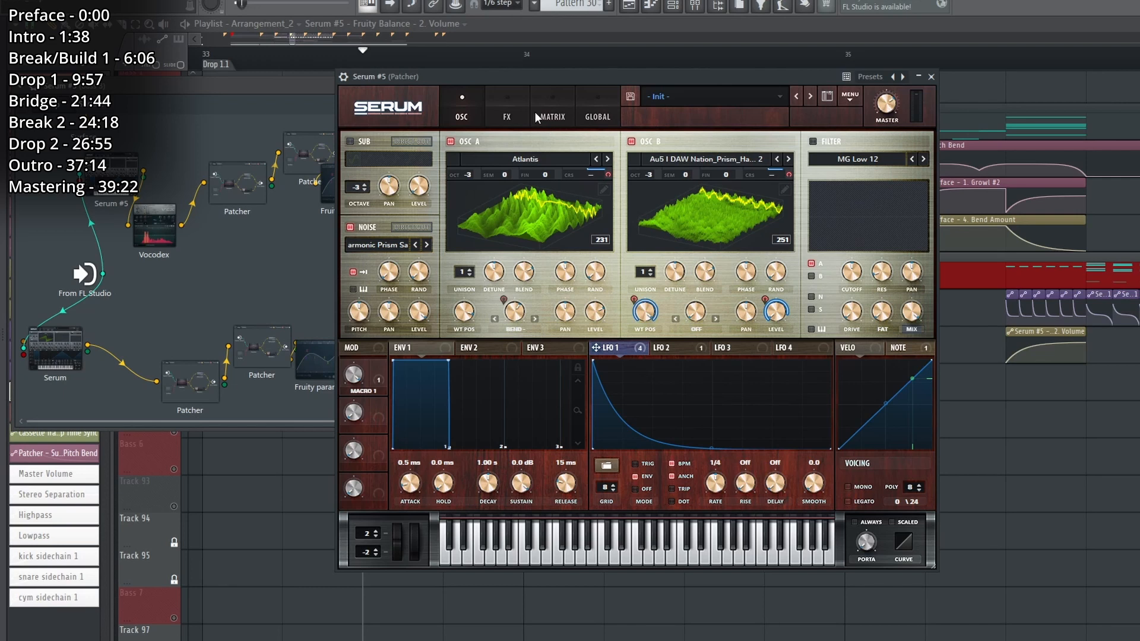
Inspect Serum #5's LFO 2 shape and its effects rack during Bass 3 playback, and close the synth.
left_click(508, 112)
left_click(670, 348)
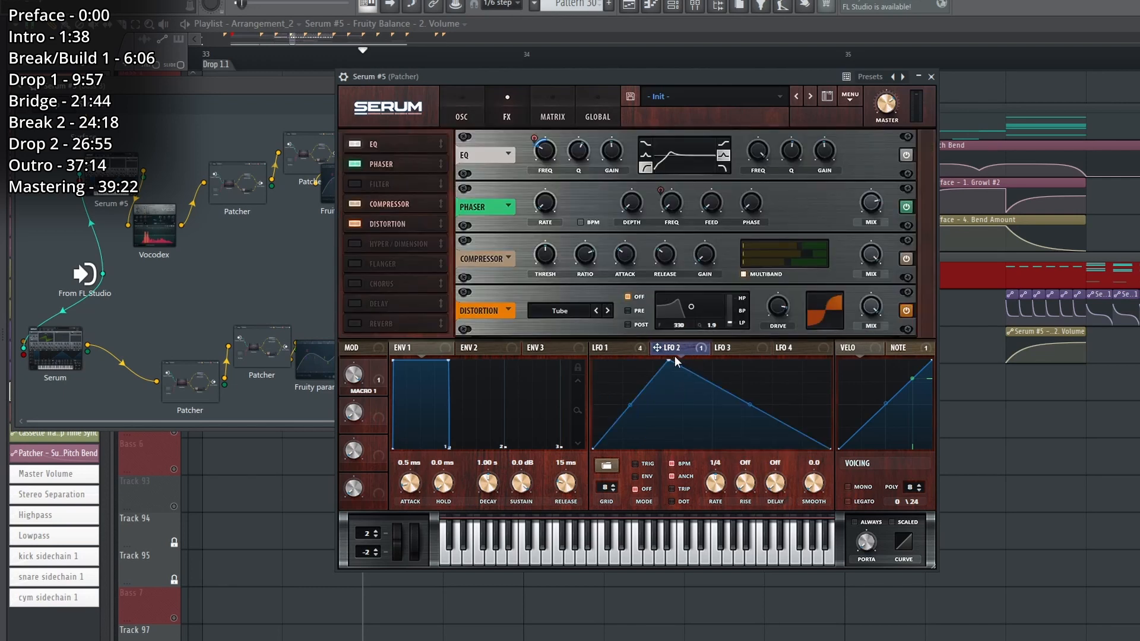
key("space")
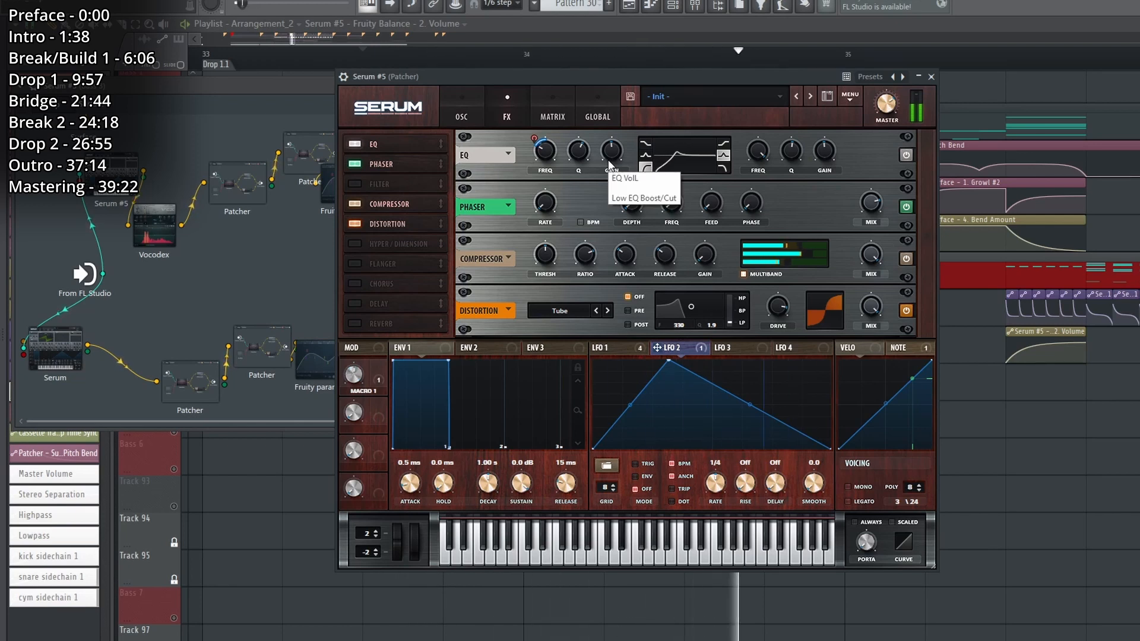
key("space")
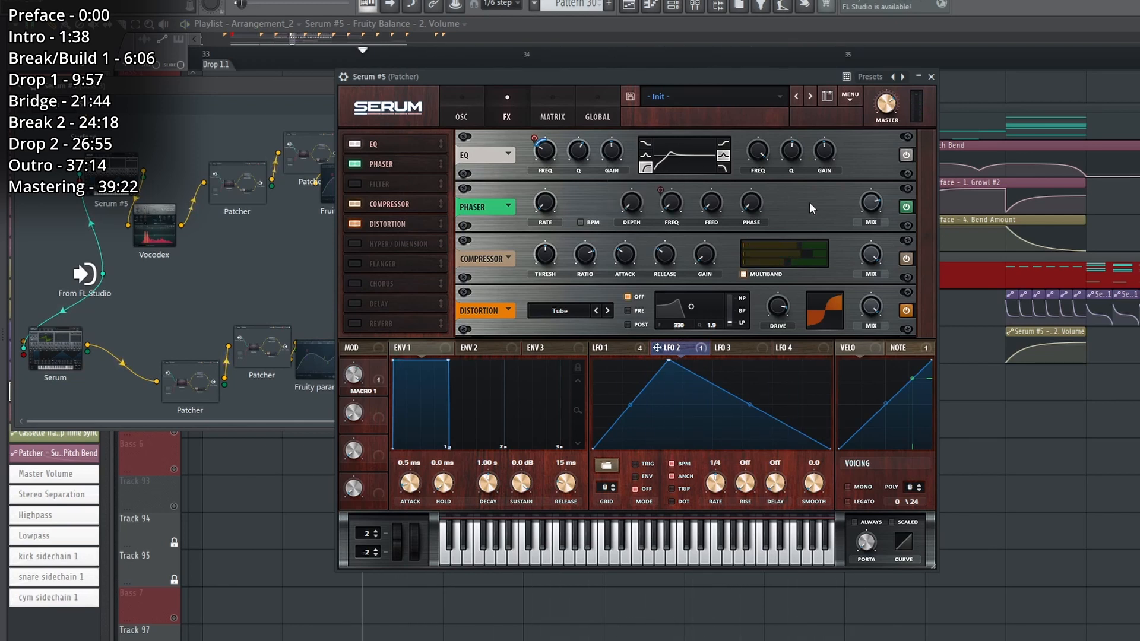
left_click(932, 77)
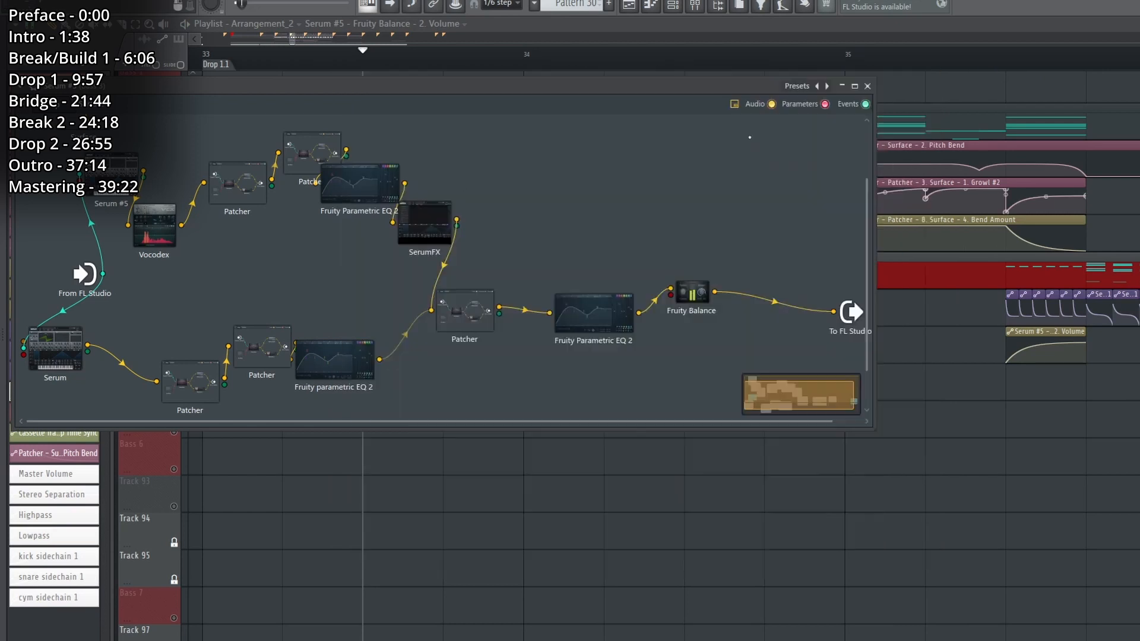
Reposition the two Patcher modules after the Vocodex, and inspect SerumFX's Hyper/Dimension effect.
left_click_drag(241, 182, 202, 199)
left_click_drag(291, 159, 262, 184)
double_click(346, 178)
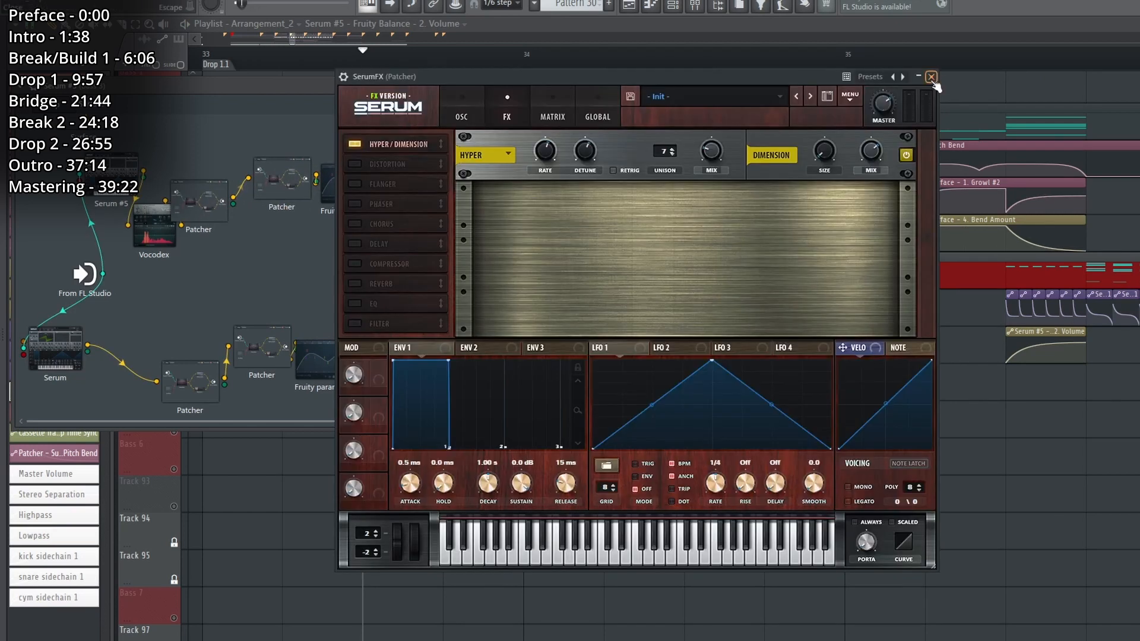
left_click(932, 77)
Move the lower Serum module down, inspect its LFO 1, LFO 2, effects and oscillators, and close it.
left_click_drag(52, 342, 54, 371)
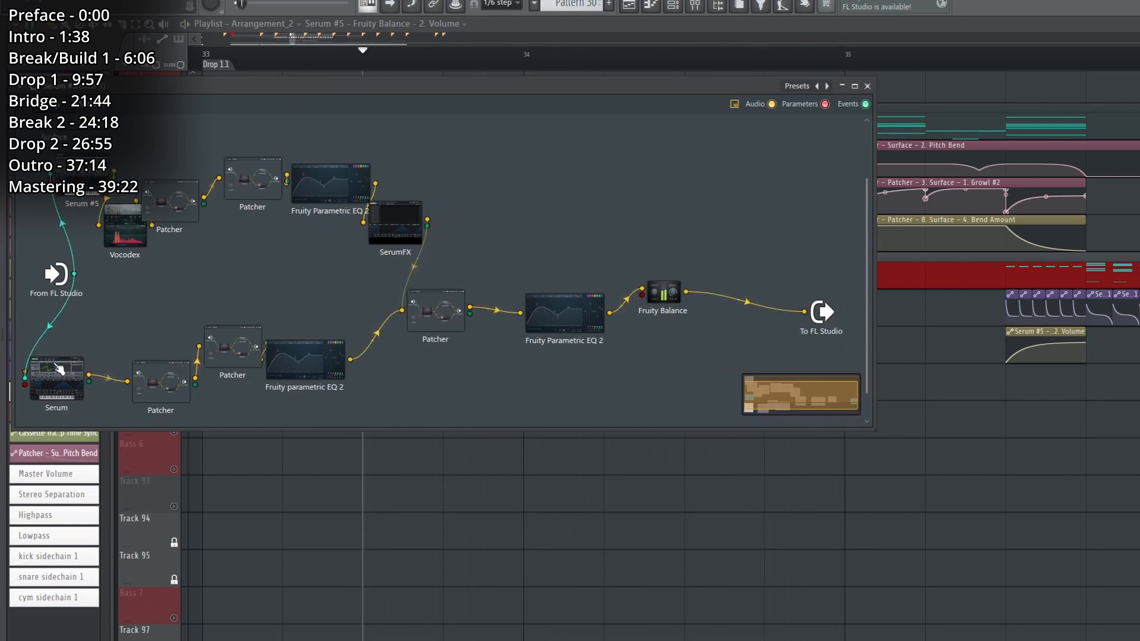
double_click(58, 369)
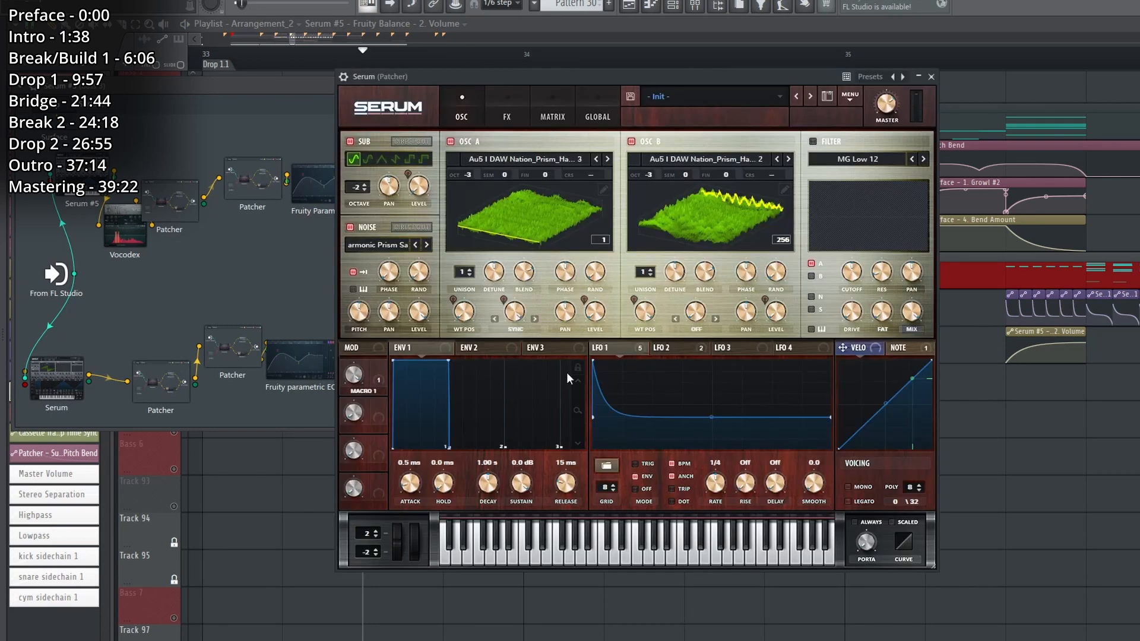
left_click(622, 354)
left_click(689, 353)
left_click(618, 350)
left_click(504, 114)
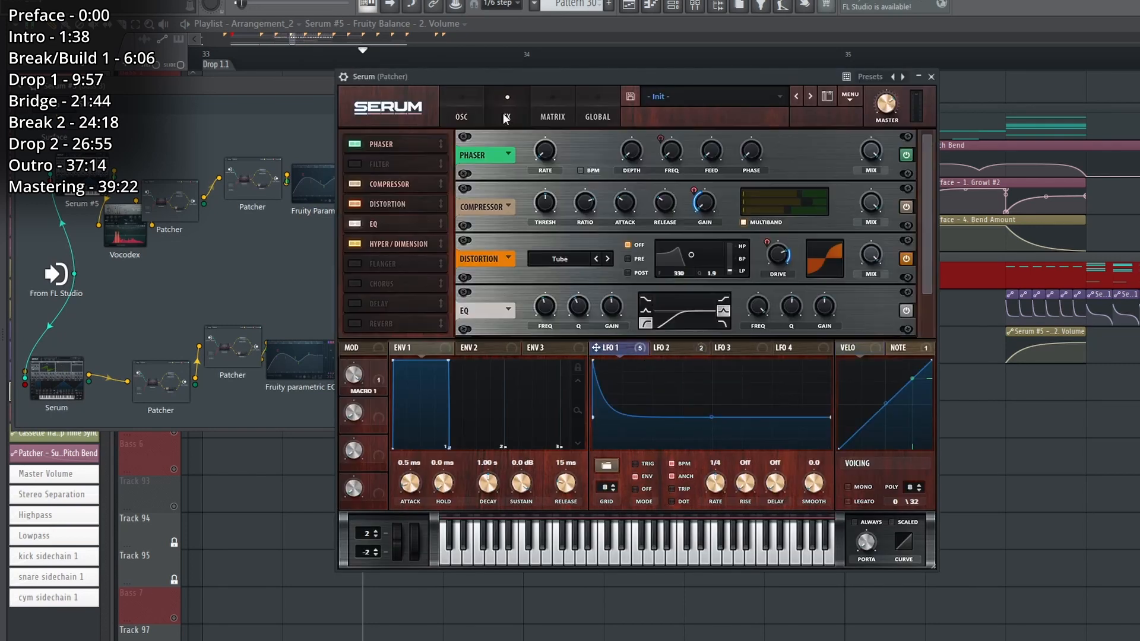
left_click(462, 115)
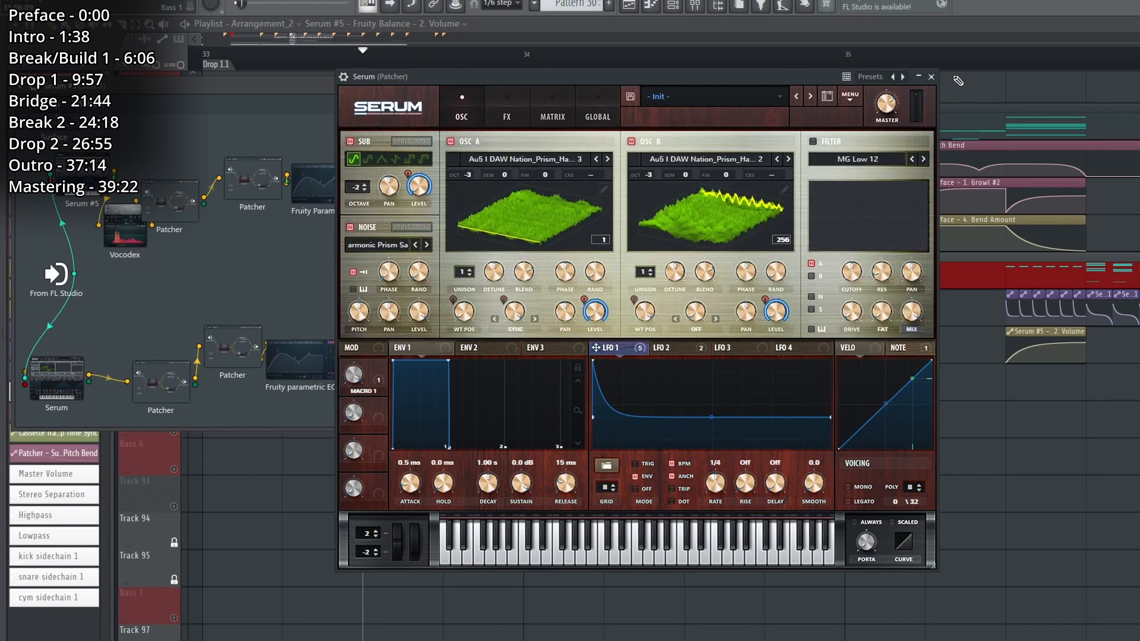
left_click(932, 76)
Play the combined Bass 3 layers and inspect the mid/mono EQ inside the Patcher where both layers merge.
key("space")
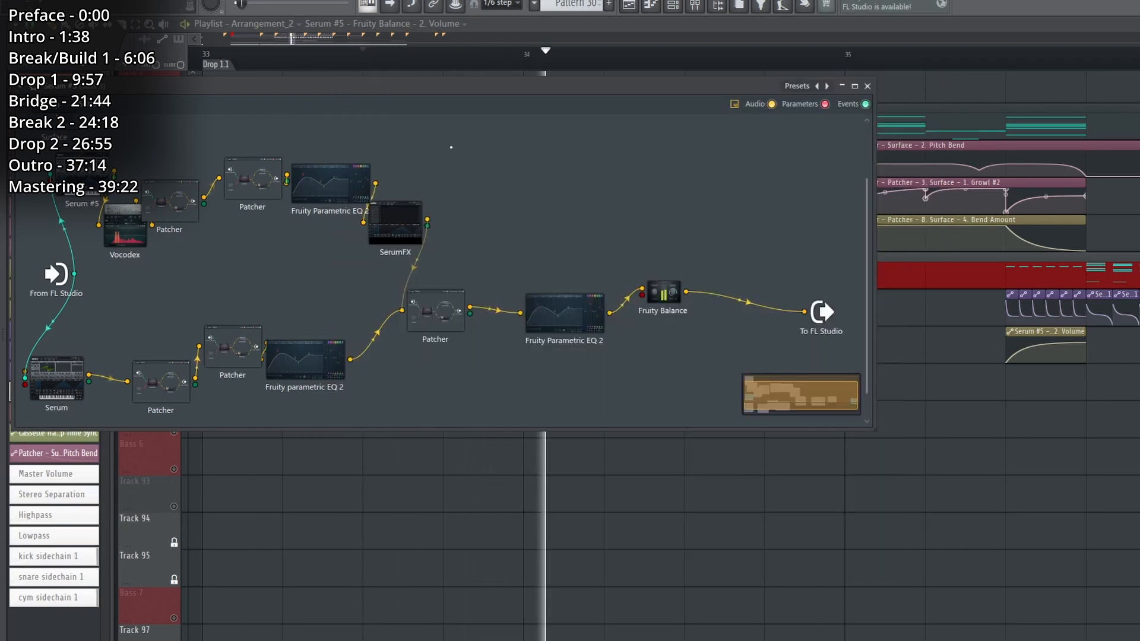
key("space")
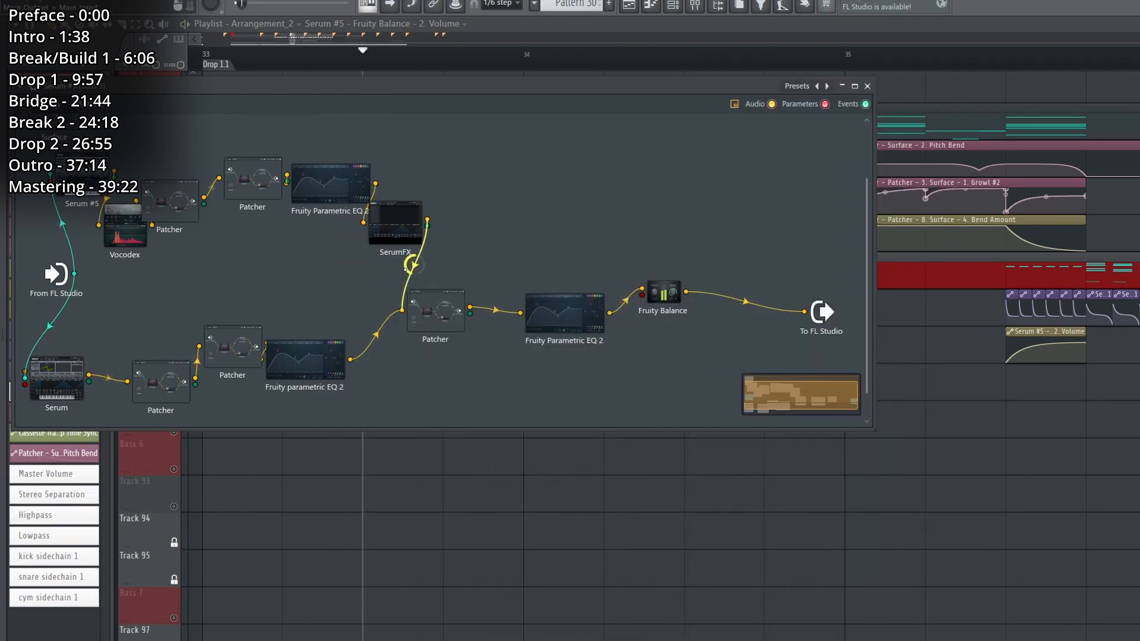
double_click(448, 318)
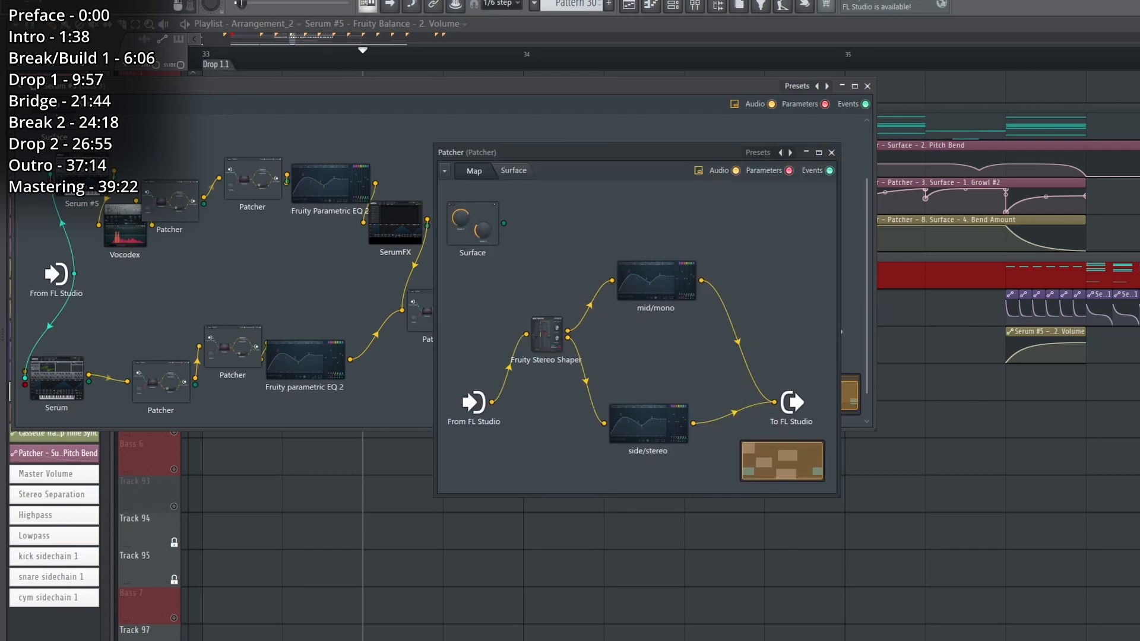
double_click(656, 280)
left_click(865, 202)
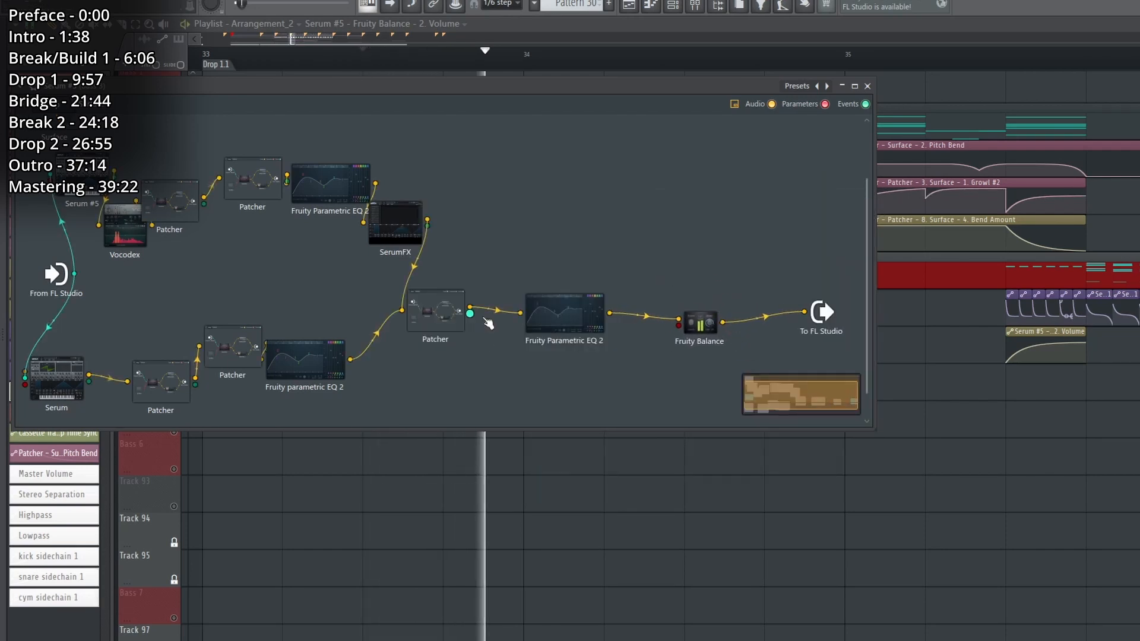
Return to the Bass 3 playlist section and open the first-slot effect on the Bass 3 mixer track.
left_click(494, 509)
scroll(680, 65, "down", 3)
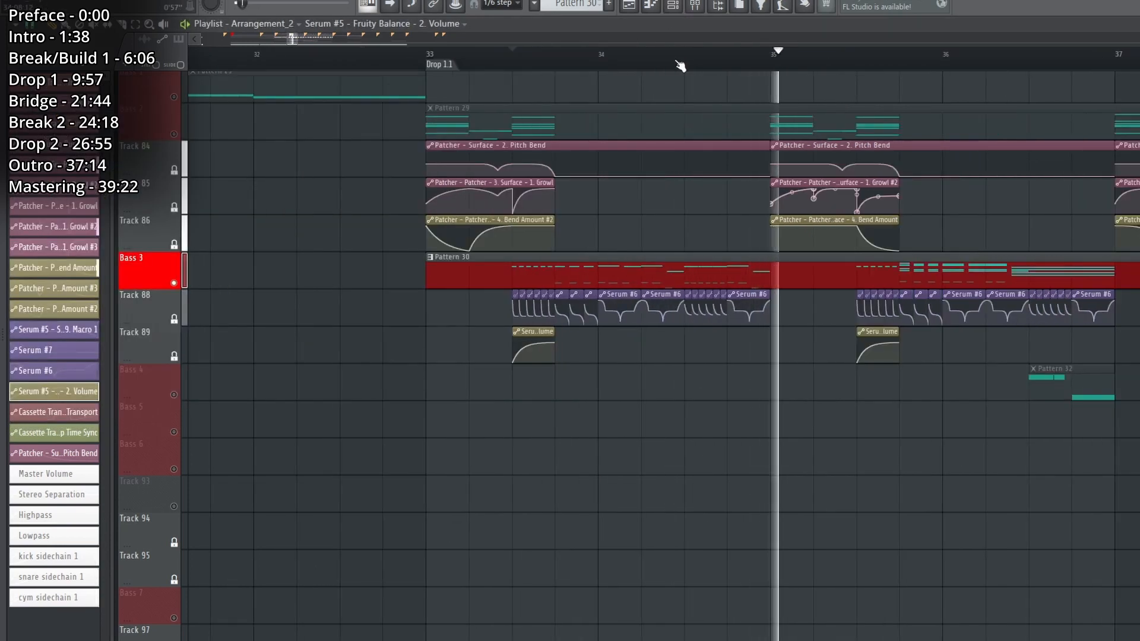
key("F6")
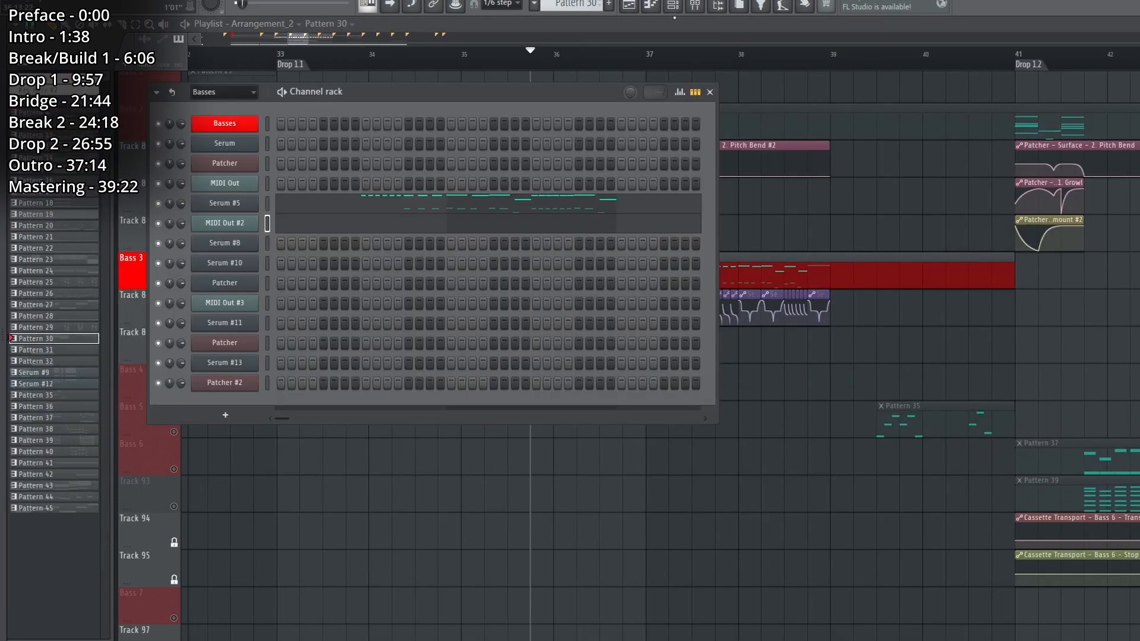
key("F9")
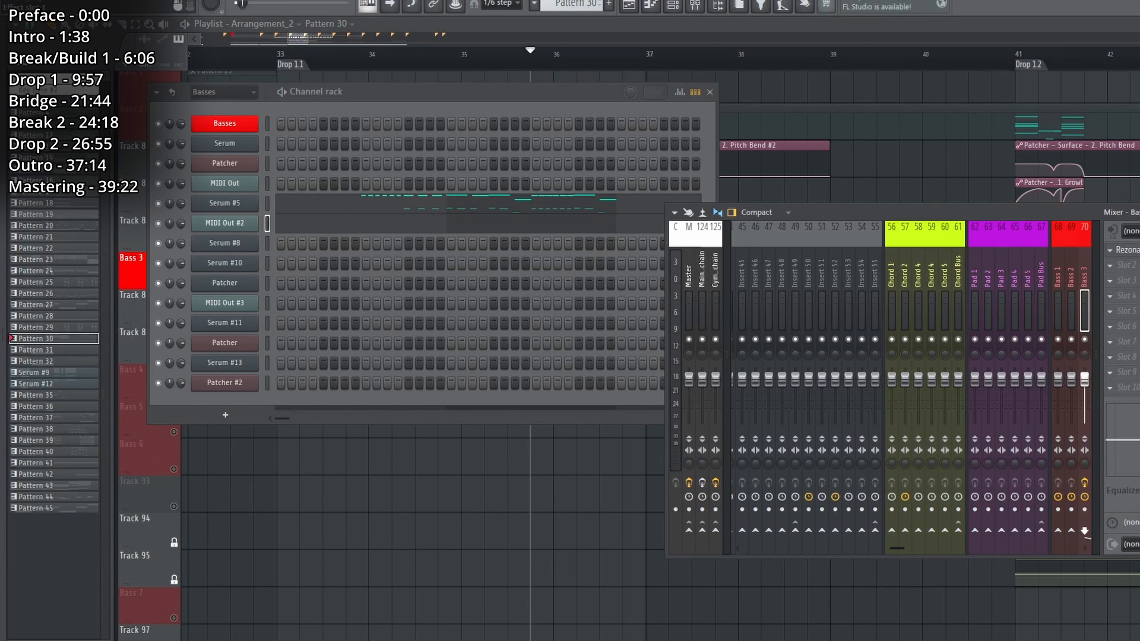
left_click(1127, 250)
Open the MIDI Out #2 notes of Pattern 30 in the piano roll and play them.
key("F6")
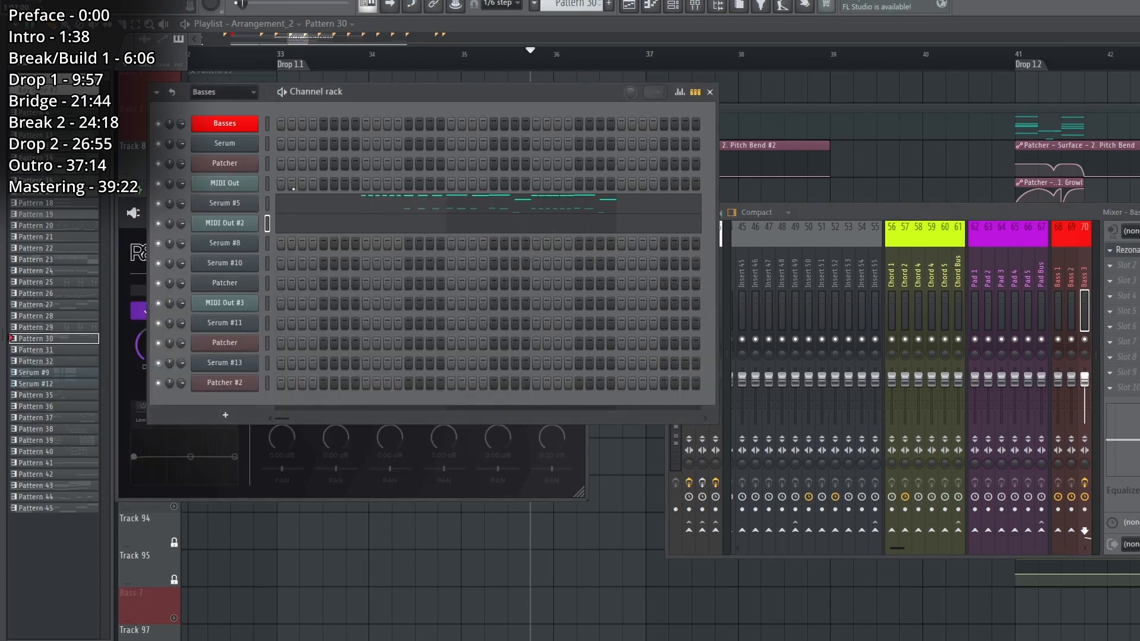
left_click(278, 218)
key("space")
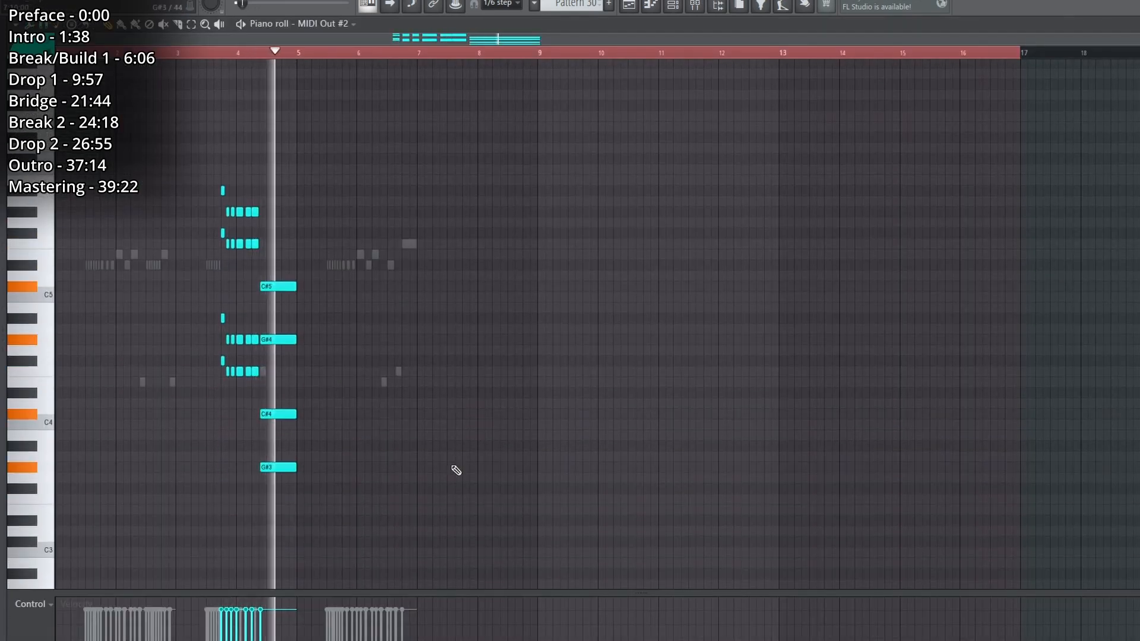
Solo Bass 4, play Pattern 32, and inspect Serum #8's oscillator, LFO 2 shape and effects rack inside its Patcher.
key("F5")
right_click(173, 392)
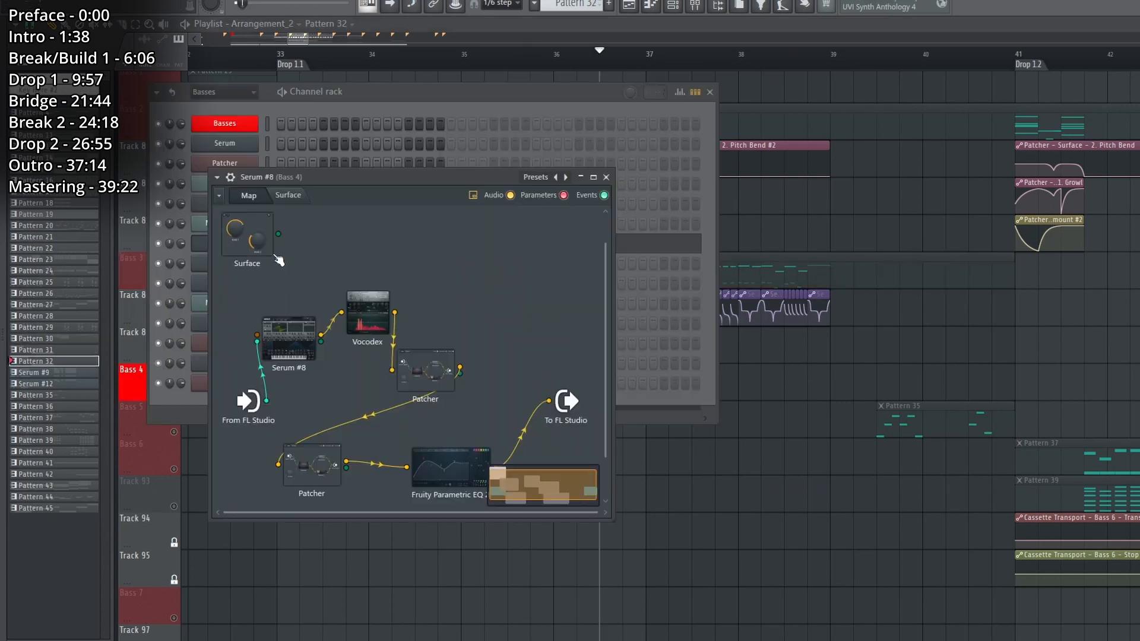
key("space")
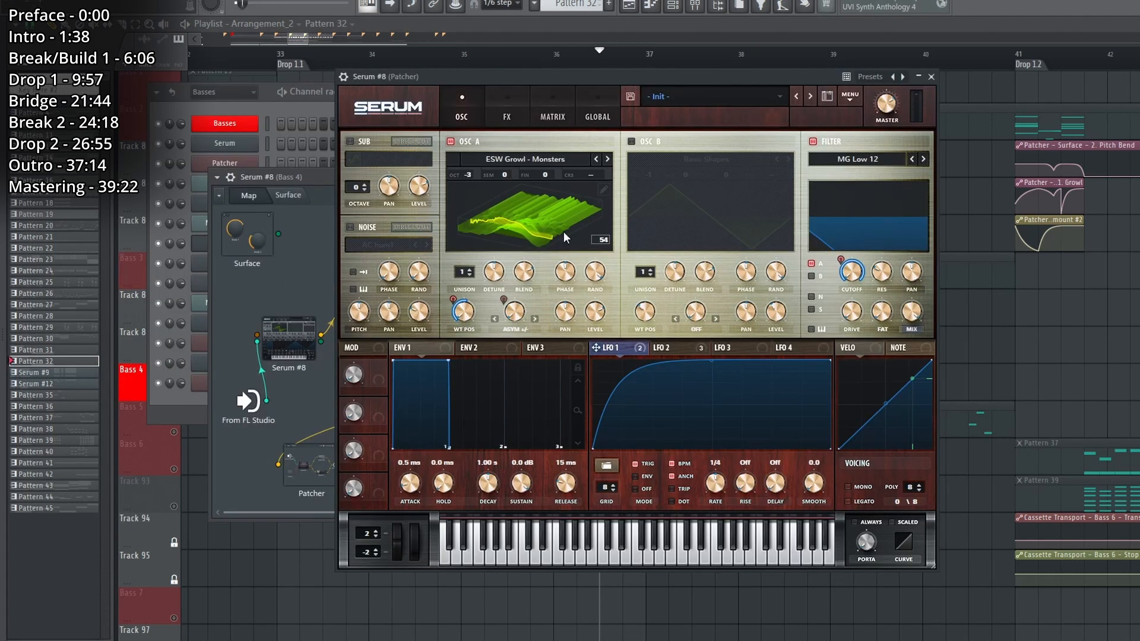
left_click(662, 349)
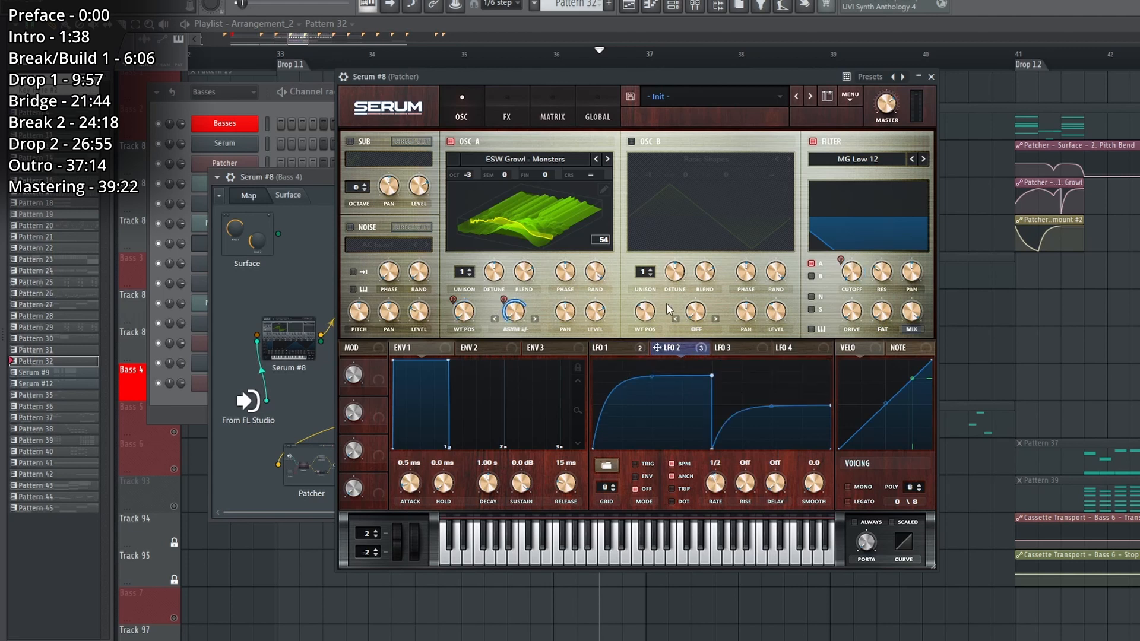
left_click(505, 99)
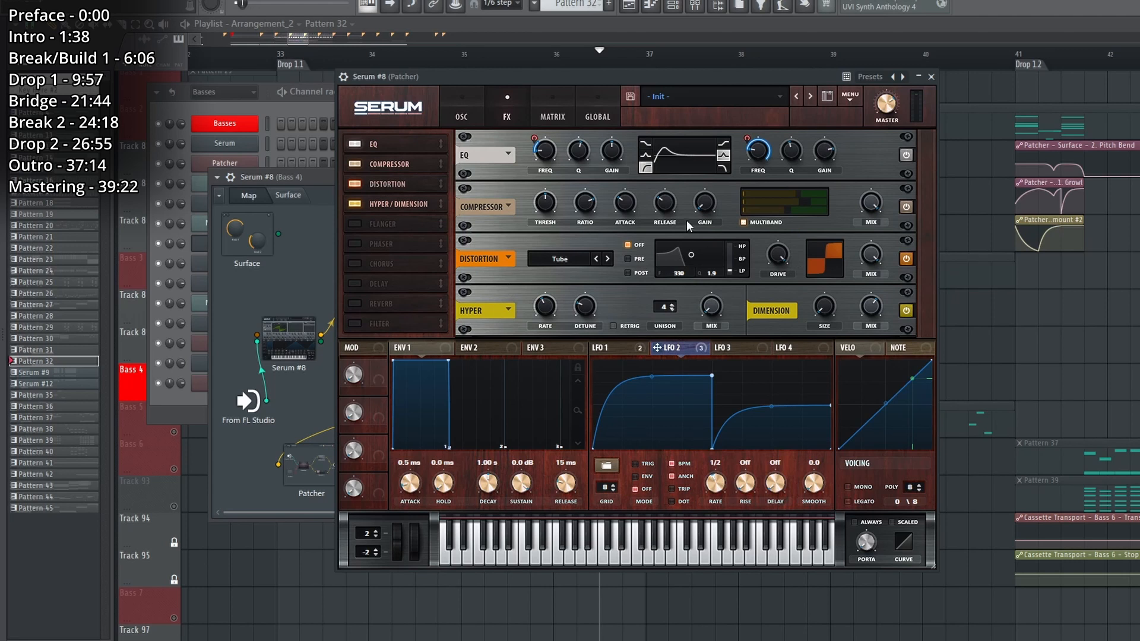
left_click(932, 78)
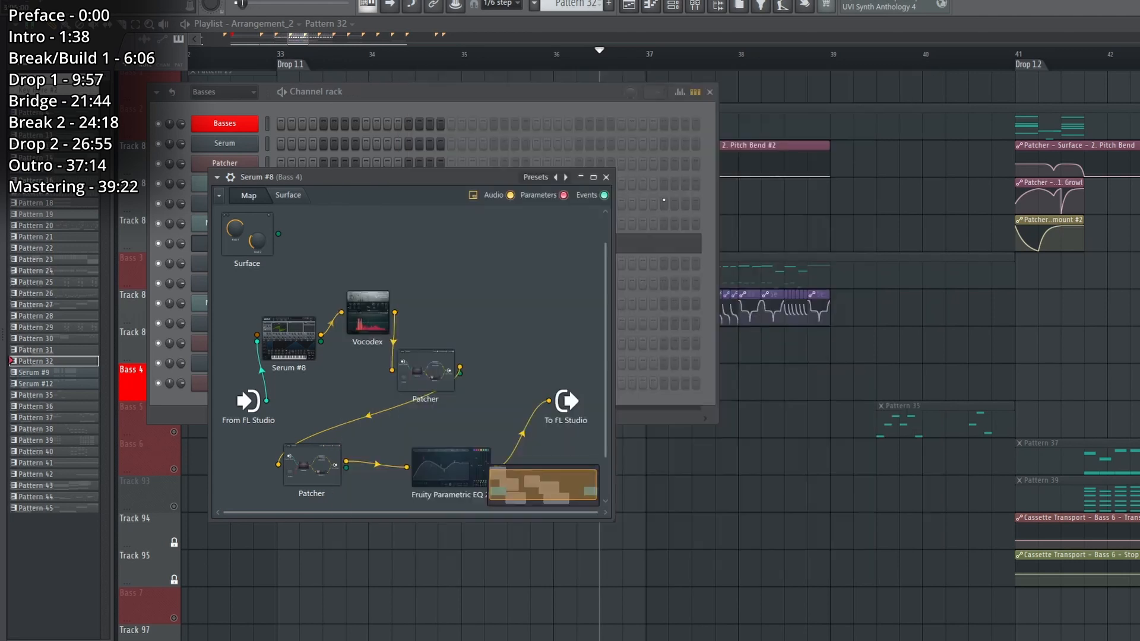
Inspect the Vocodex and the two nested Patcher modules that follow Serum #8 in the Bass 4 chain.
double_click(367, 311)
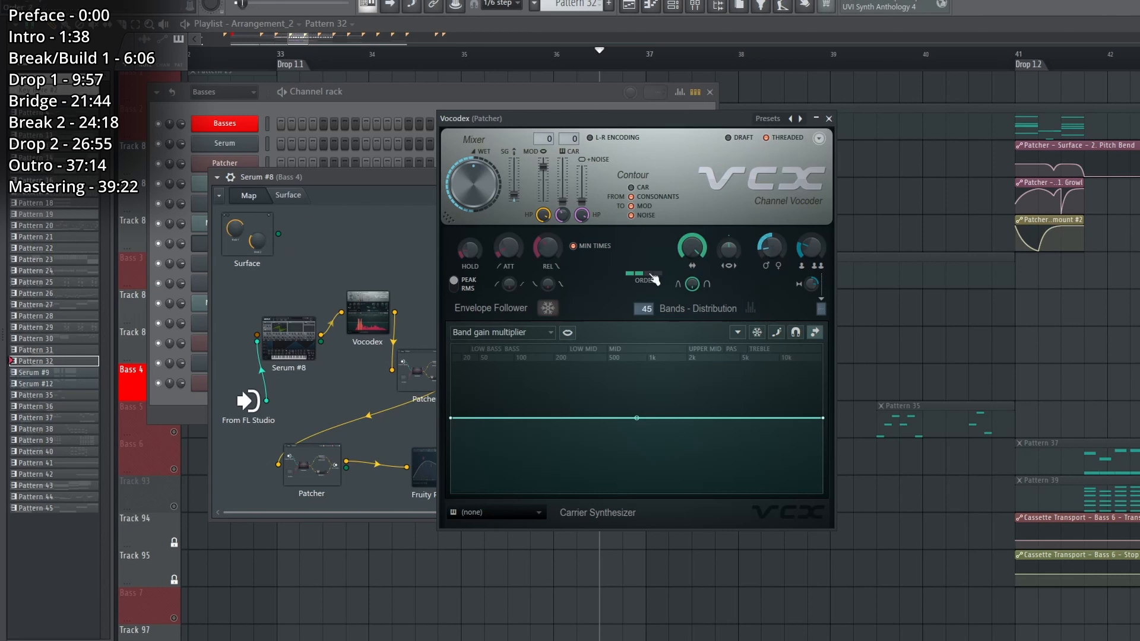
left_click(829, 120)
double_click(438, 378)
left_click(833, 153)
double_click(313, 465)
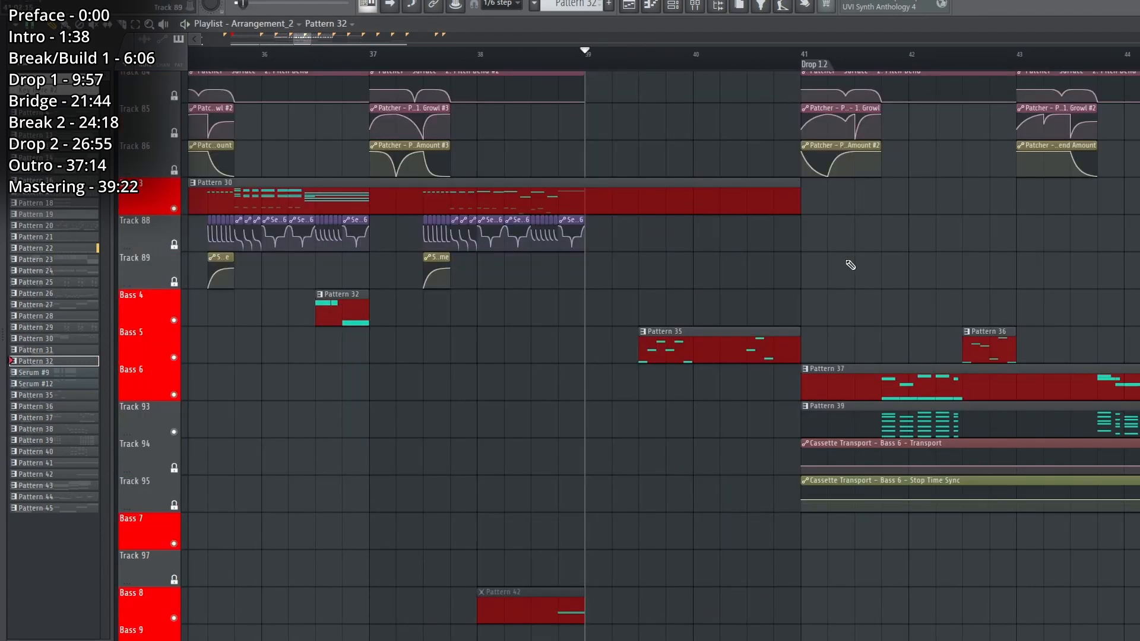
Find the Serum #9 clip on Chord 2 at bar 39, open its Patcher and play it.
scroll(772, 297, "up", 5)
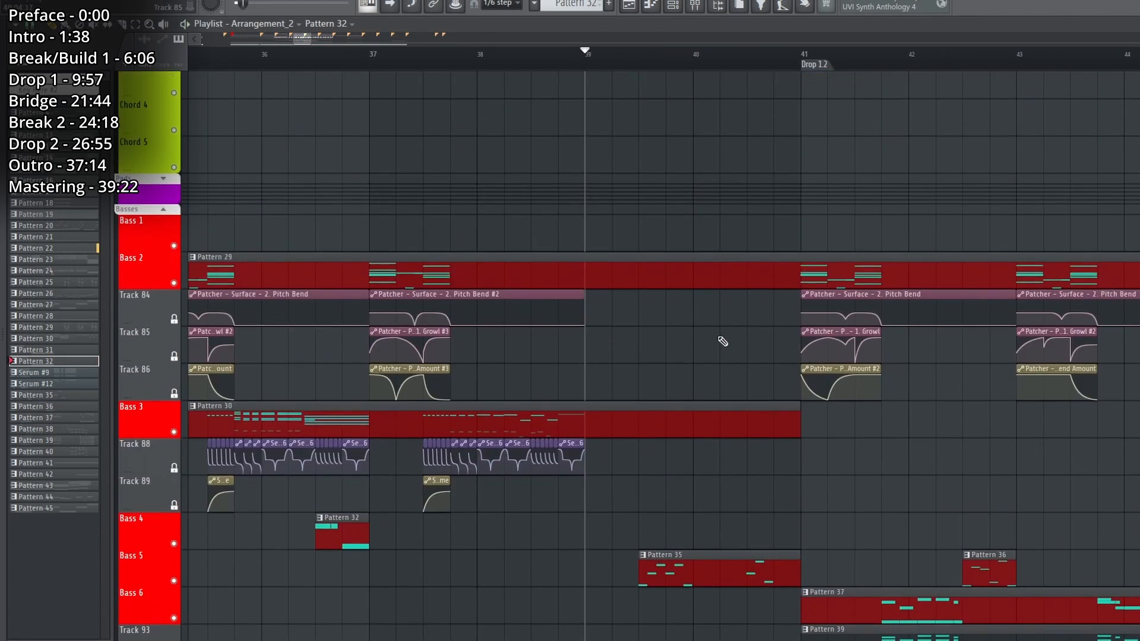
scroll(723, 341, "up", 6)
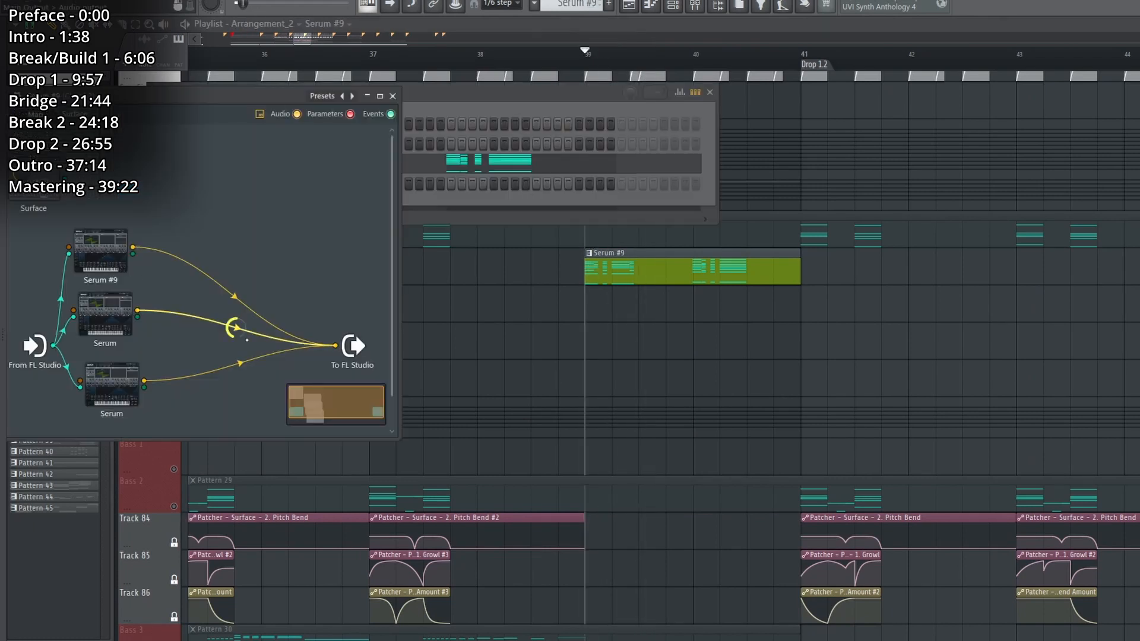
key("space")
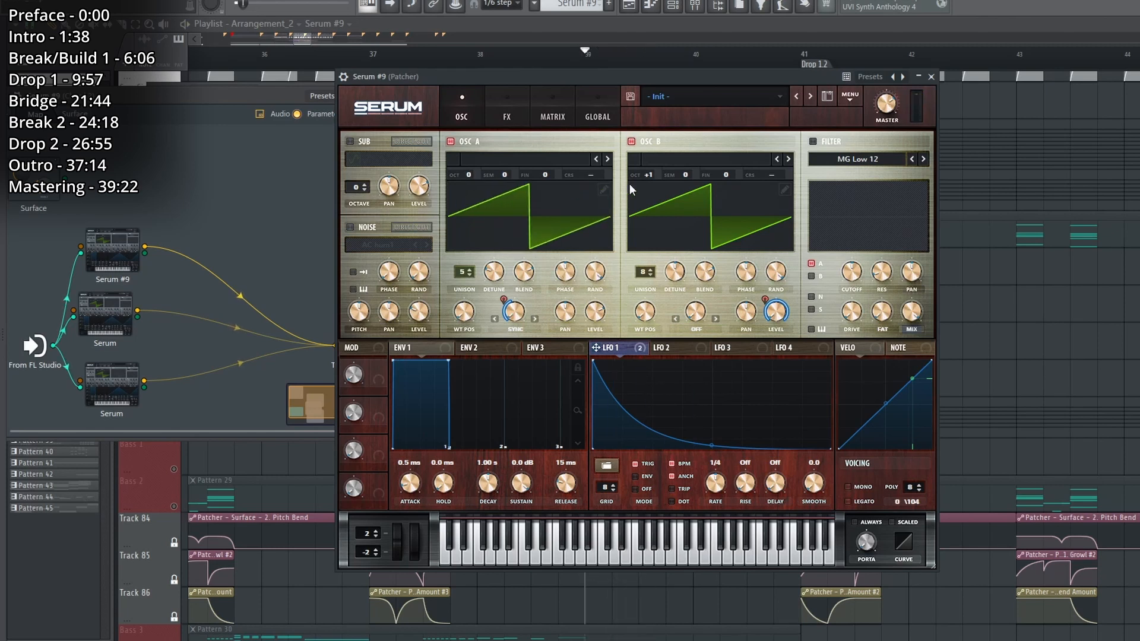
Inspect Serum #9's LFO 1 modulation of oscillator A's sync and play the layer.
right_click(520, 314)
key("Escape")
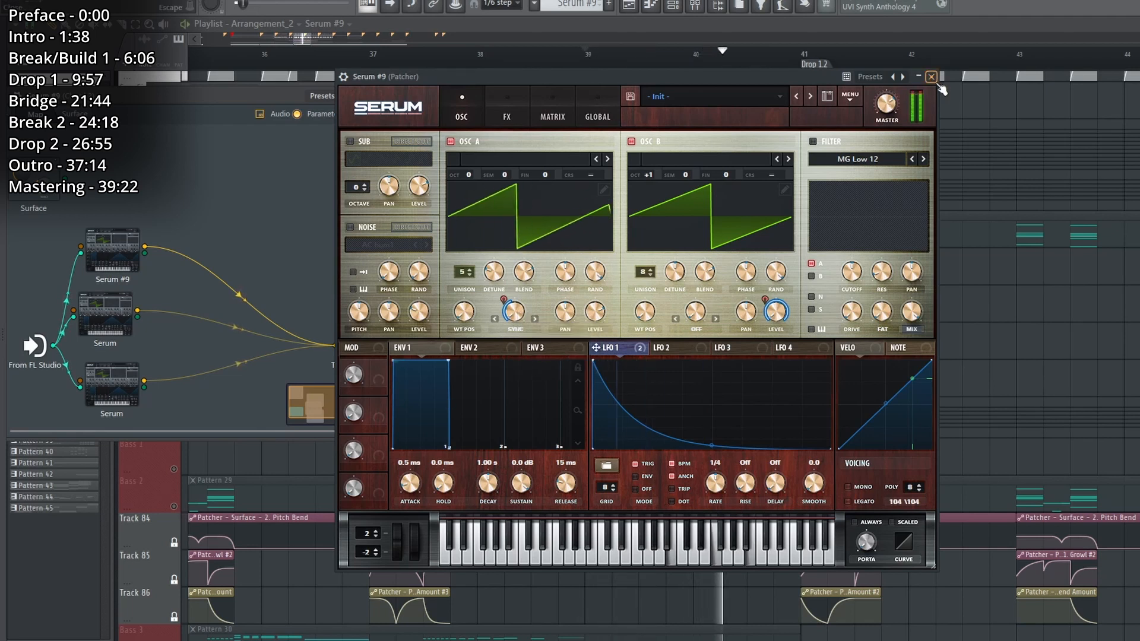
left_click(933, 78)
double_click(113, 250)
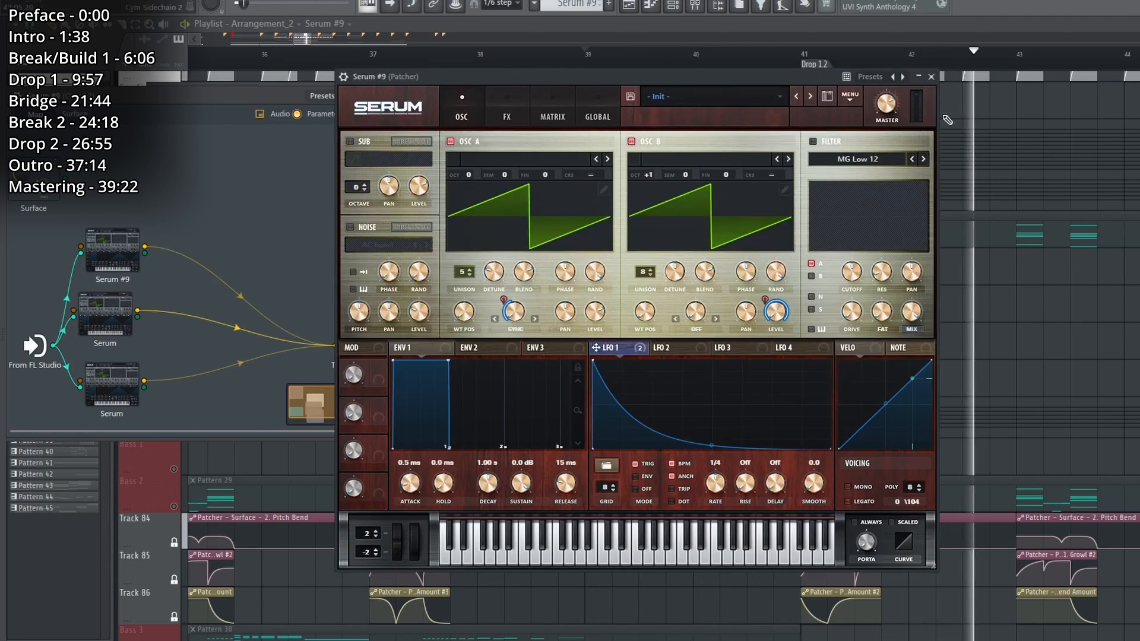
Toggle oscillator B off and on in Serum #9 during playback to compare the two oscillators' sounds.
left_click(631, 141)
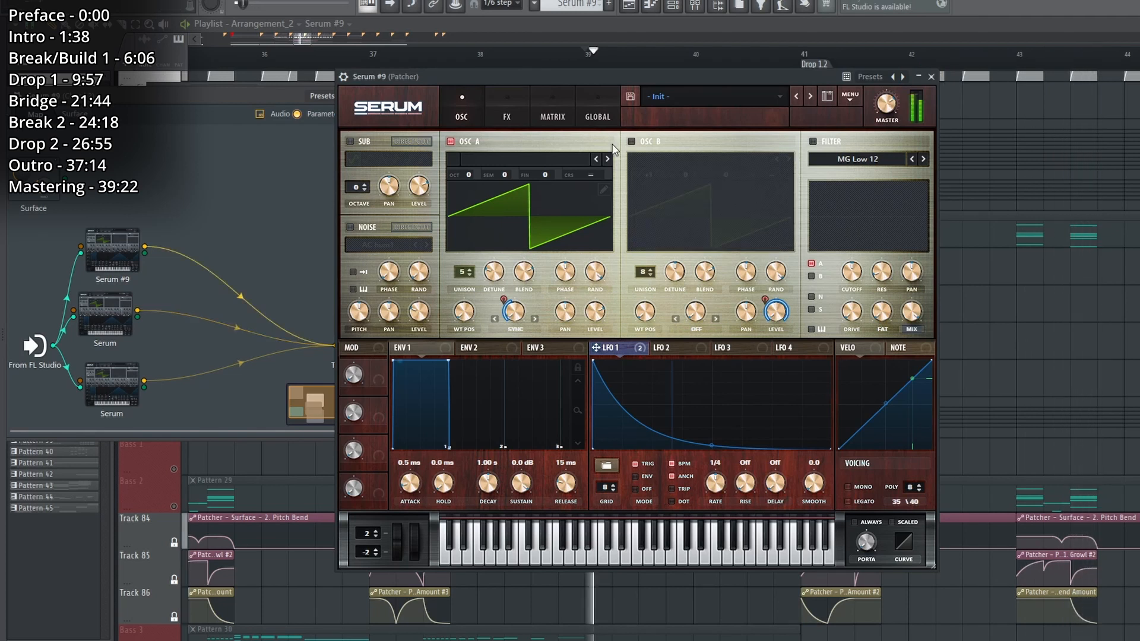
left_click(631, 141)
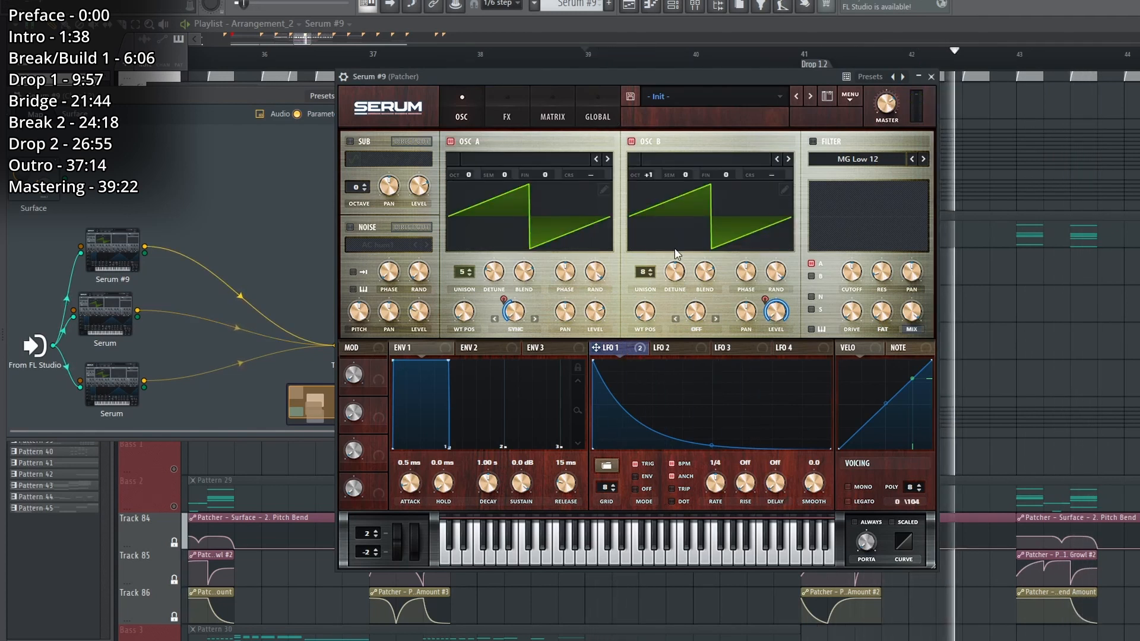
left_click(461, 144)
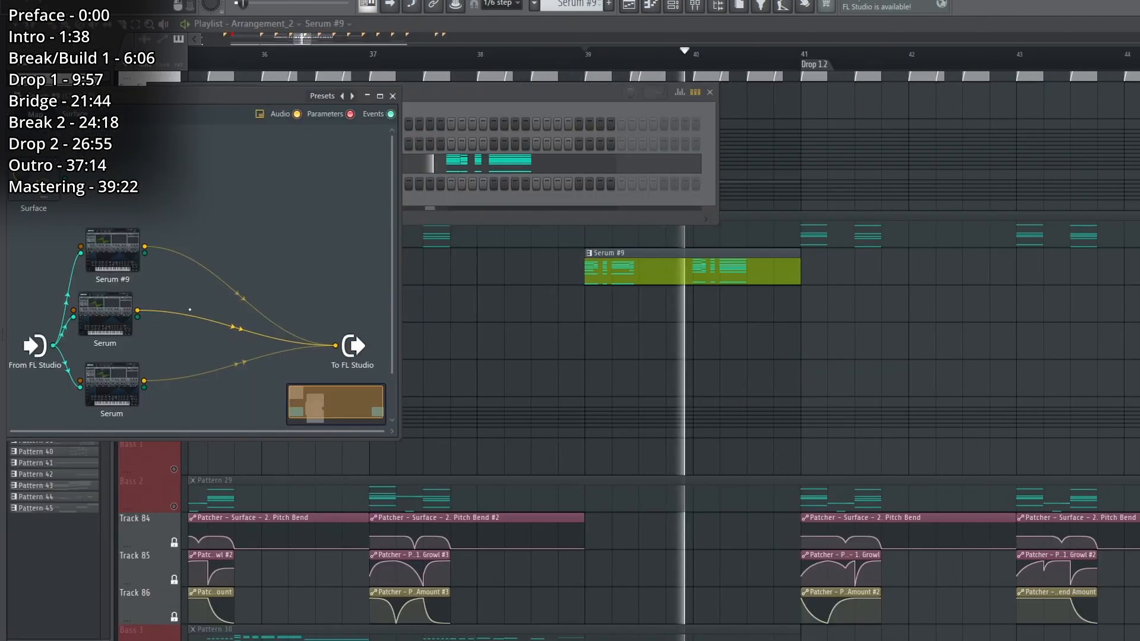
Inspect the middle Serum layer's oscillators, LFO 1 modulation targets and effects rack, and close the synth.
left_click(119, 315)
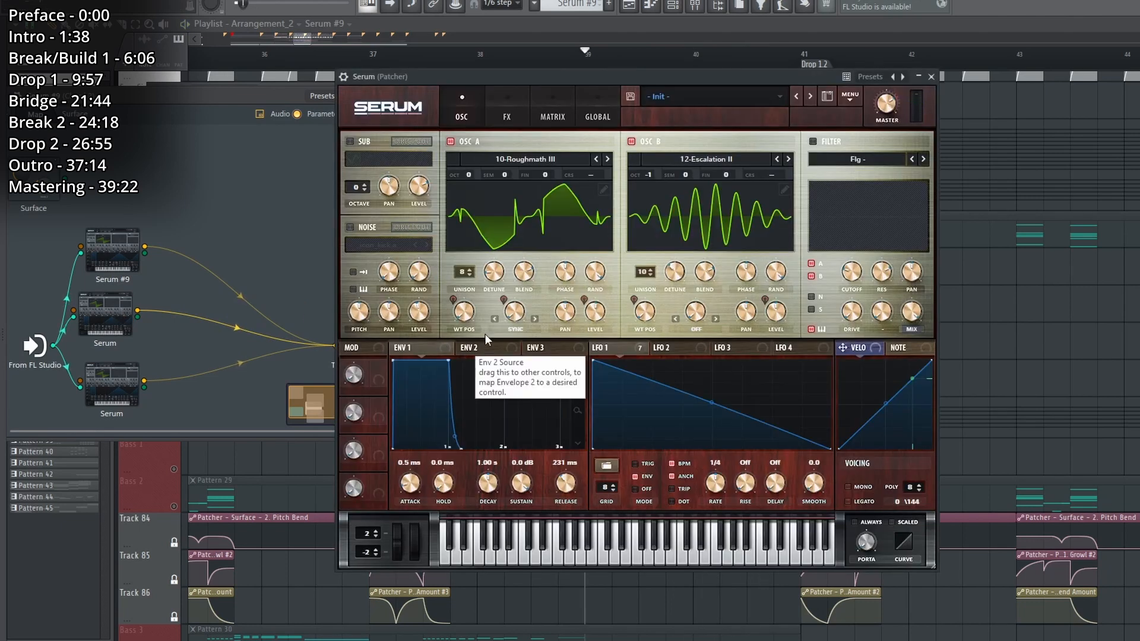
left_click(538, 219)
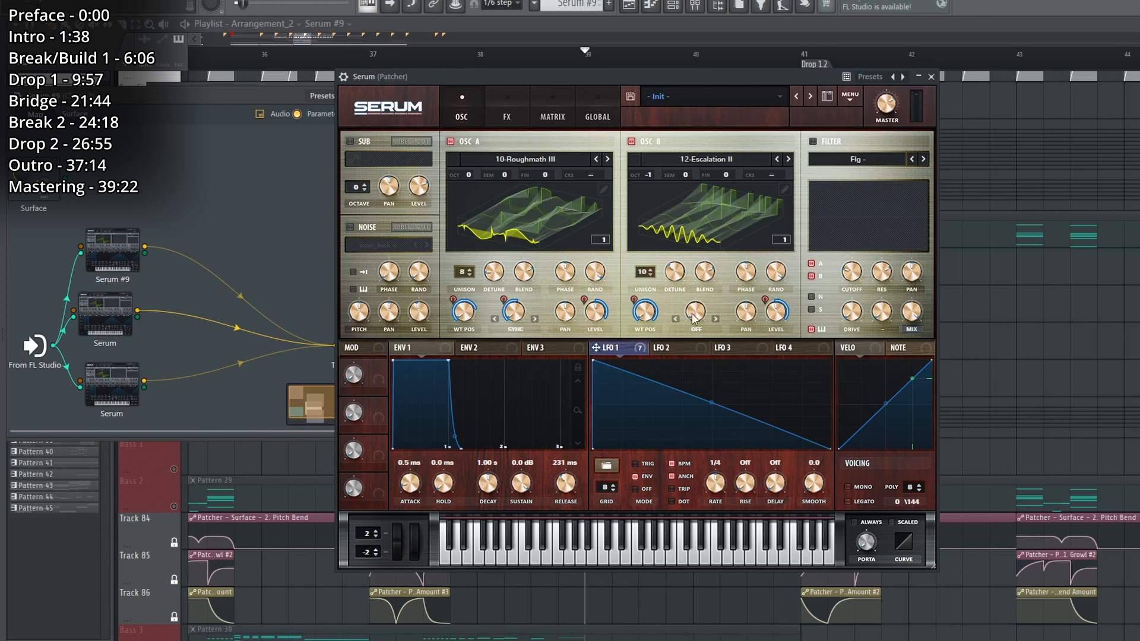
left_click(505, 113)
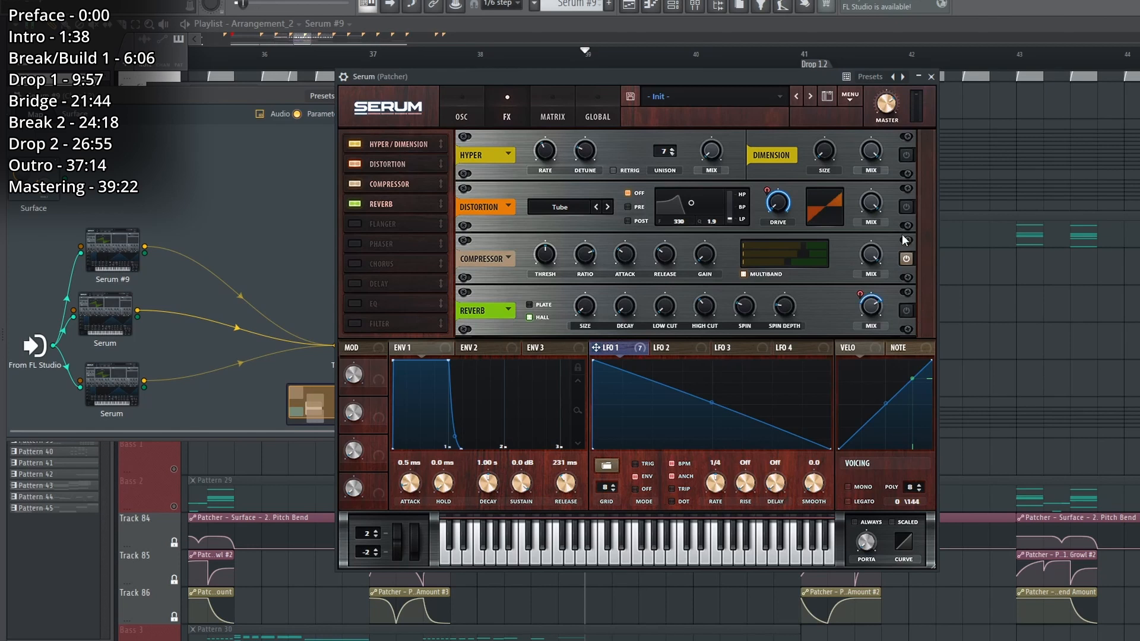
left_click(931, 78)
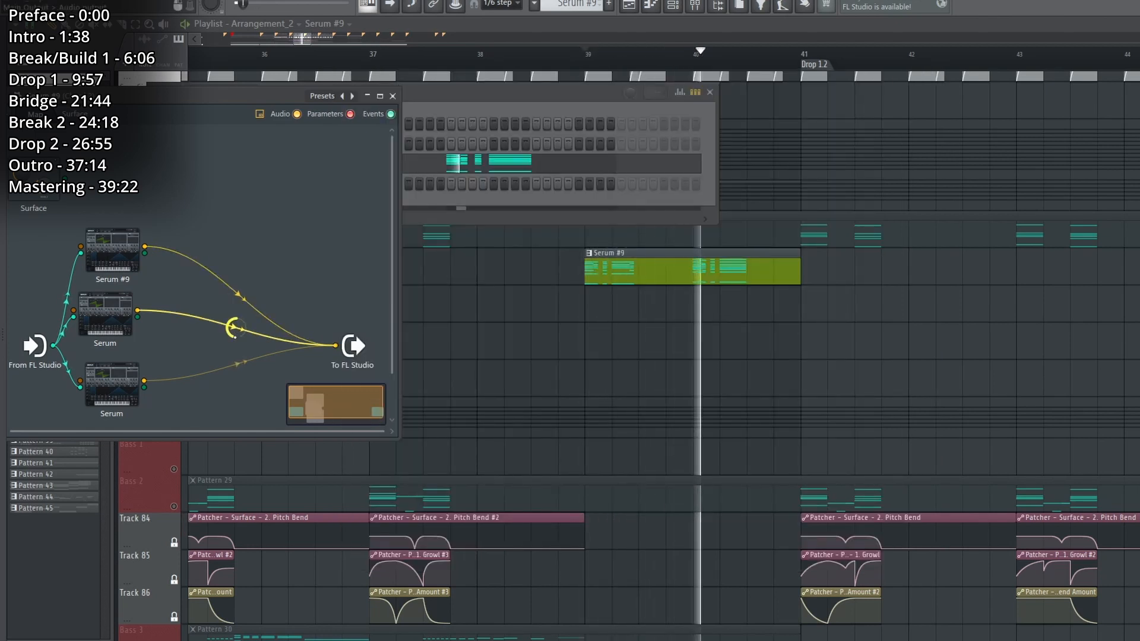
Inspect the lowest Serum layer's oscillators, envelope 1 and effects rack, and play that layer.
left_click(111, 397)
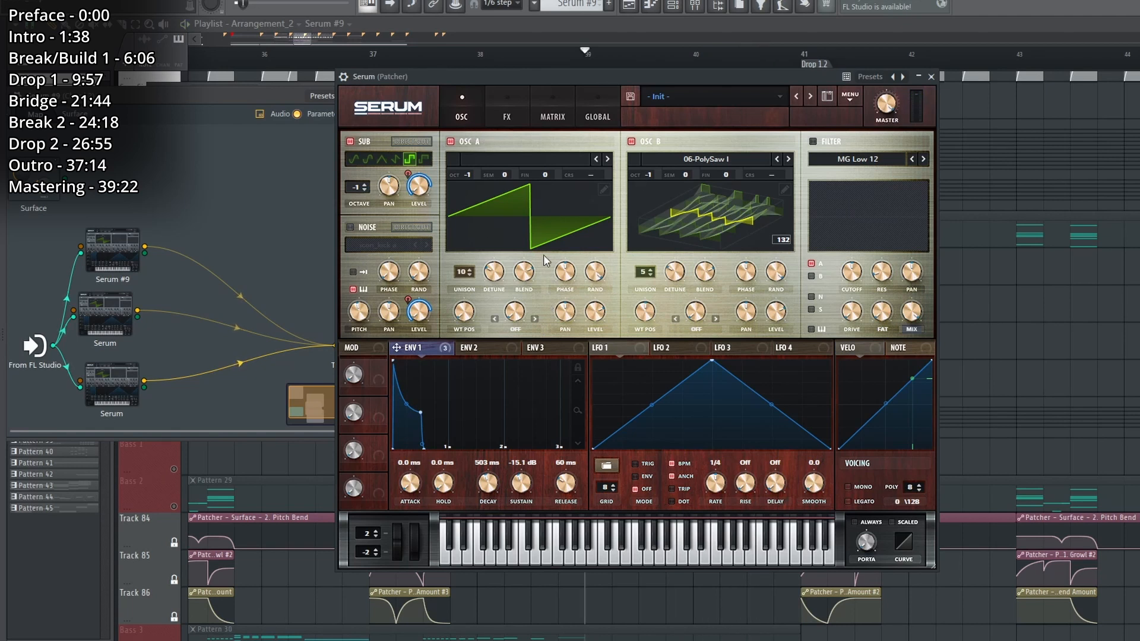
left_click(508, 115)
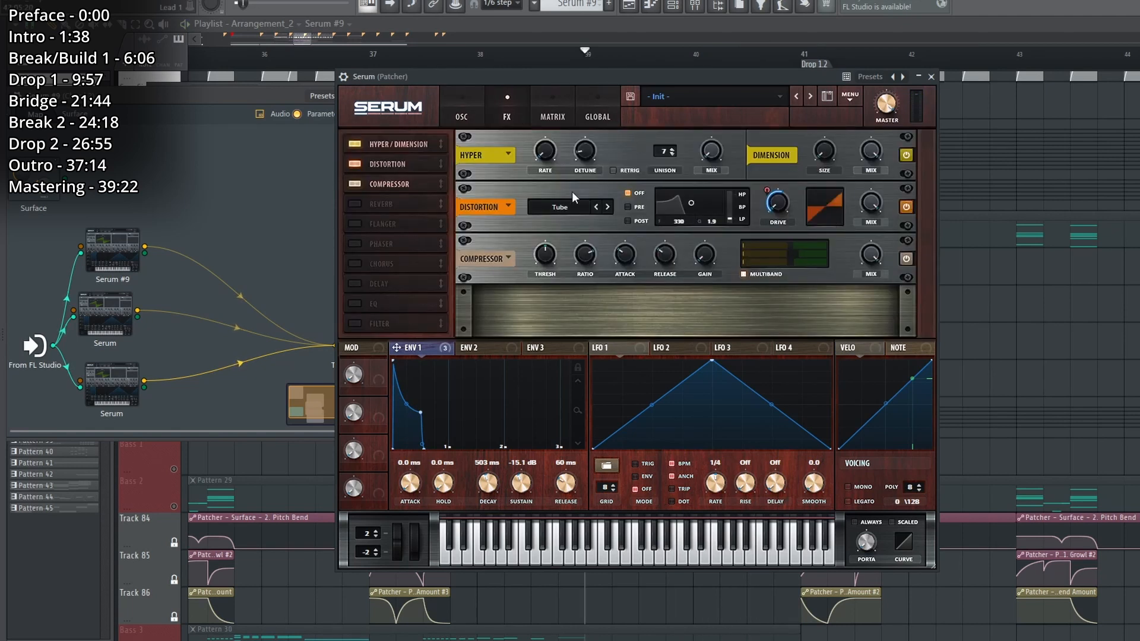
left_click(476, 116)
key("space")
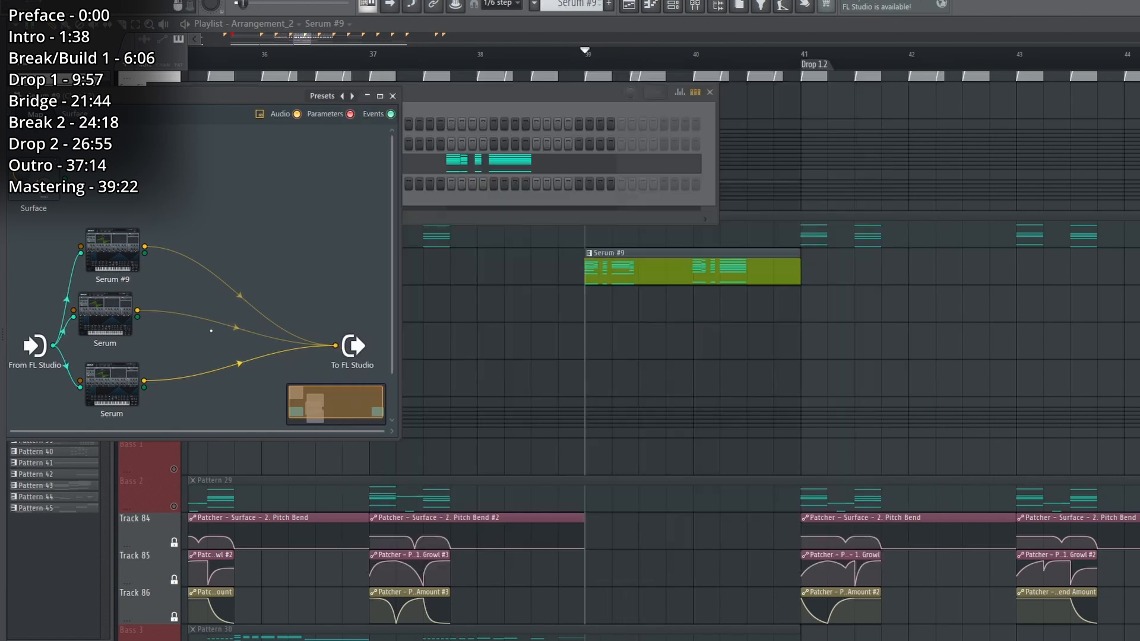
Check the Chord 2 mixer routing during combined playback, close all windows, and review the Serum #9 clip.
key("F9")
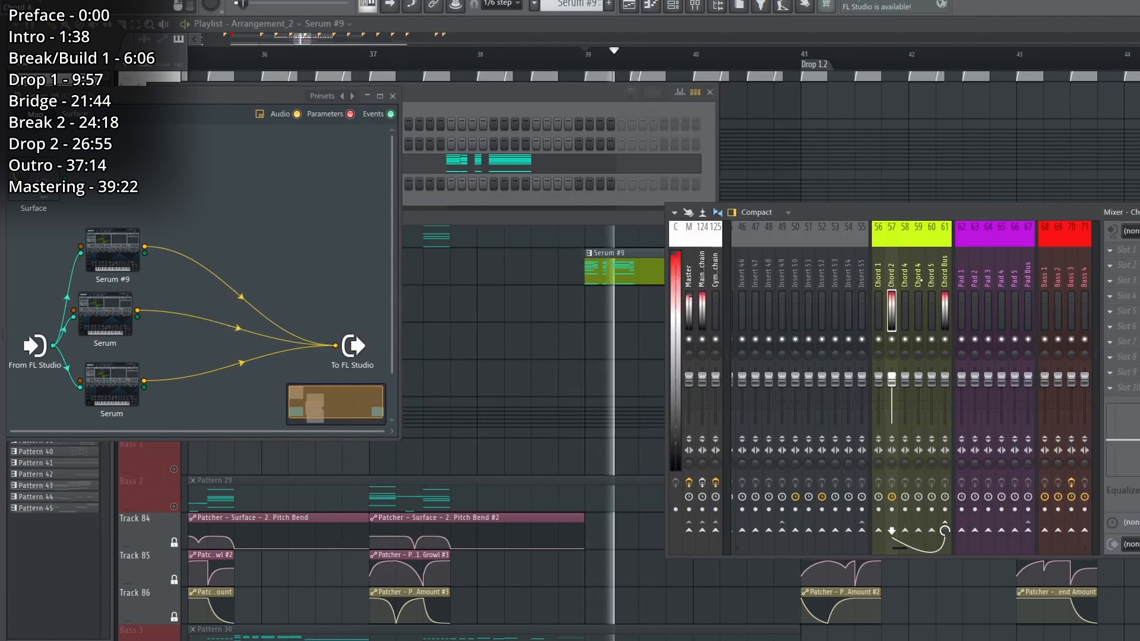
key("F12")
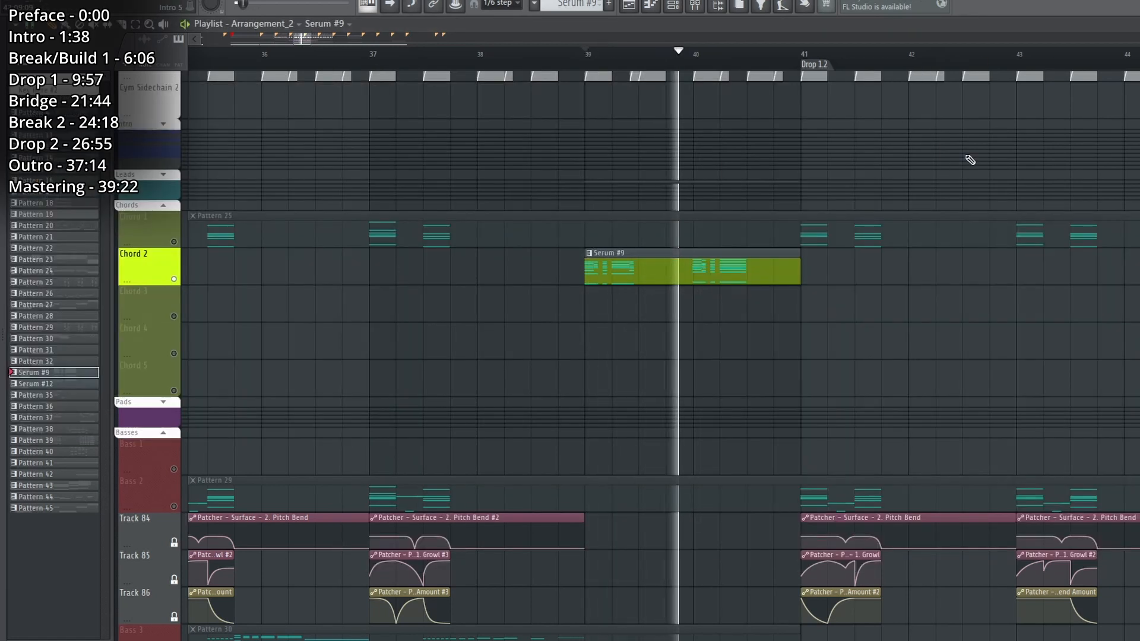
double_click(738, 265)
scroll(178, 285, "up", 3)
key("F7")
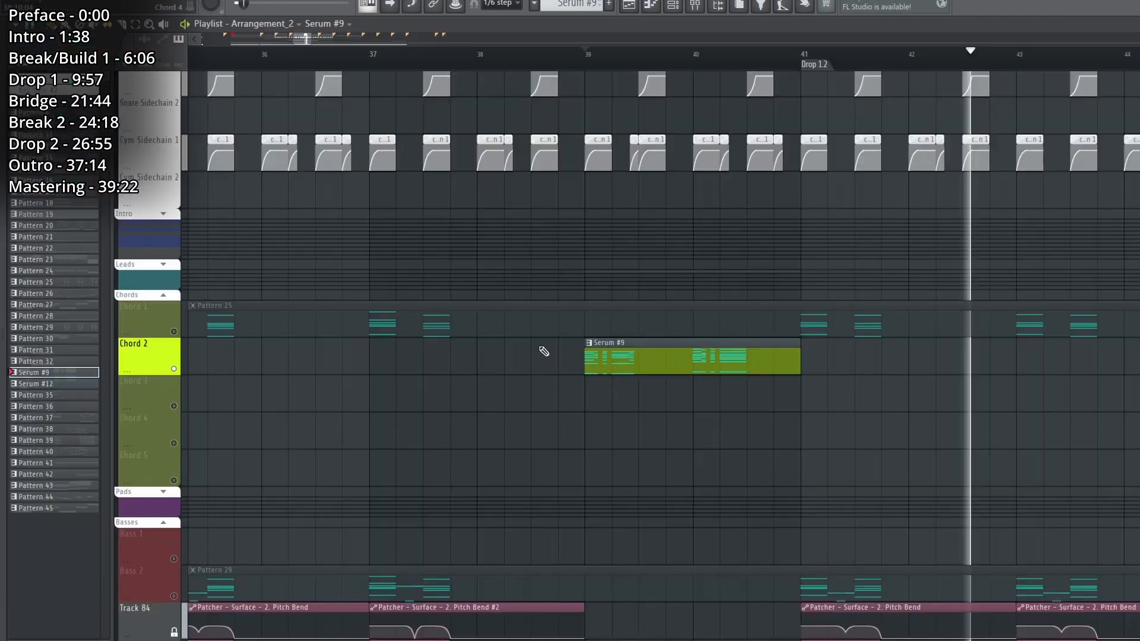
Expand the Leads track group, solo Lead 1 and play the Serum #12 clip.
scroll(542, 351, "up", 1)
left_click(167, 288)
scroll(440, 338, "down", 2)
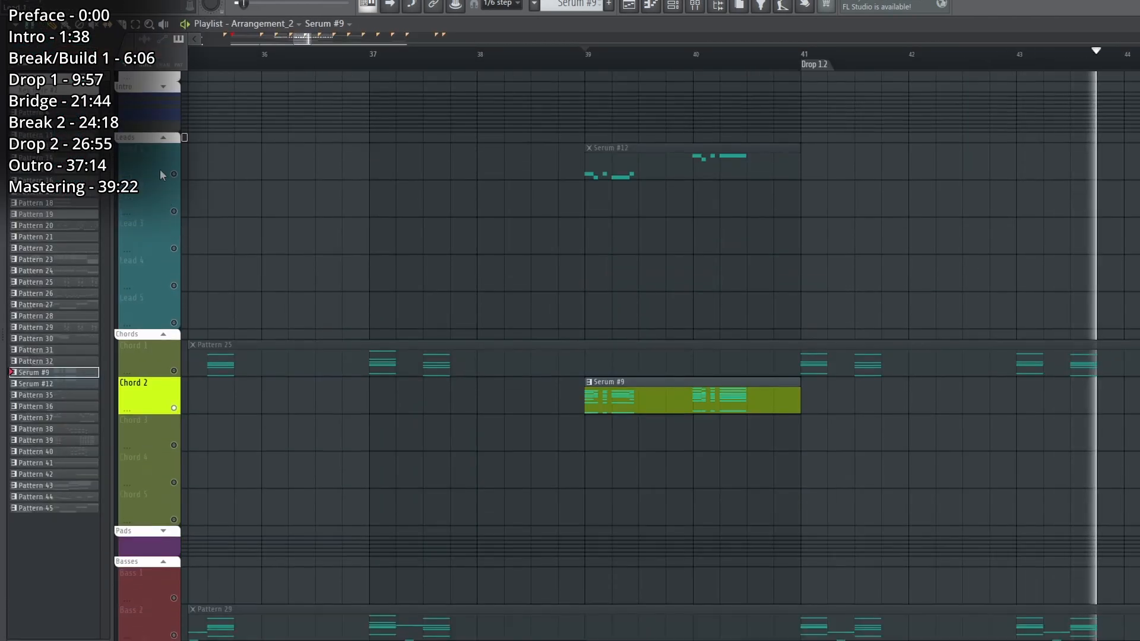
right_click(173, 174)
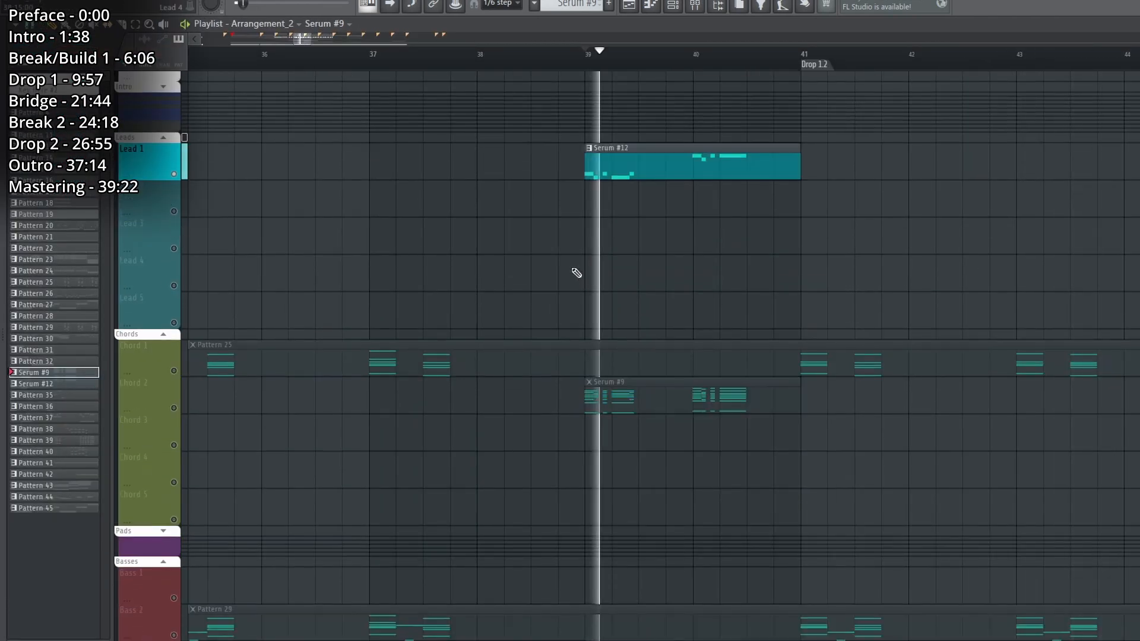
left_click(644, 173)
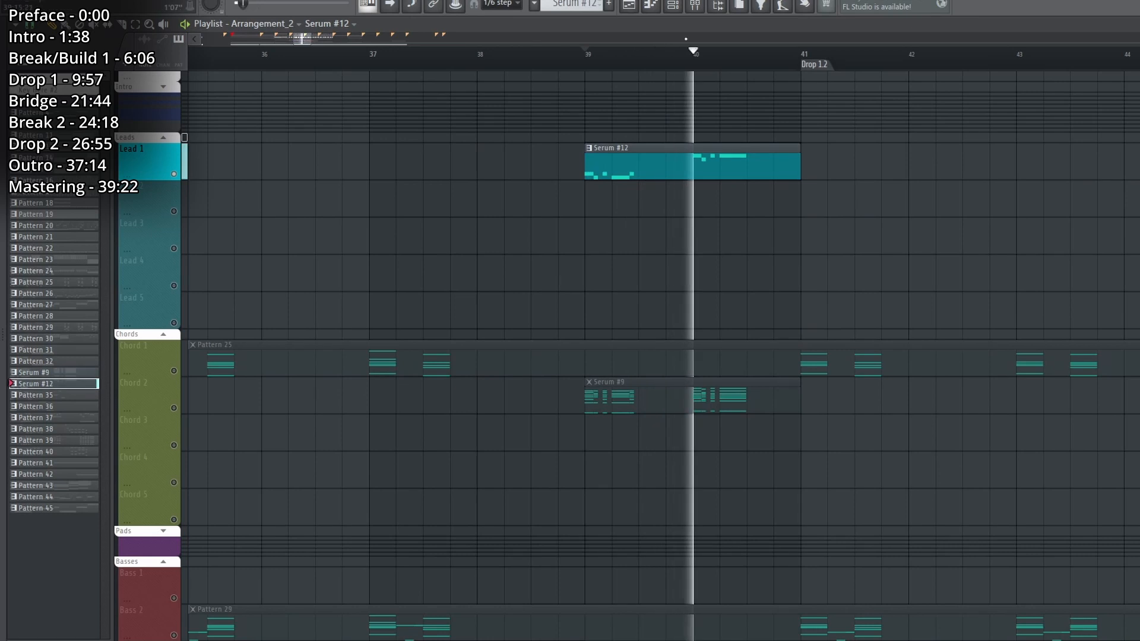
key("space")
Filter the channel rack to the Leads group and open Serum #12's Patcher.
left_click(674, 6)
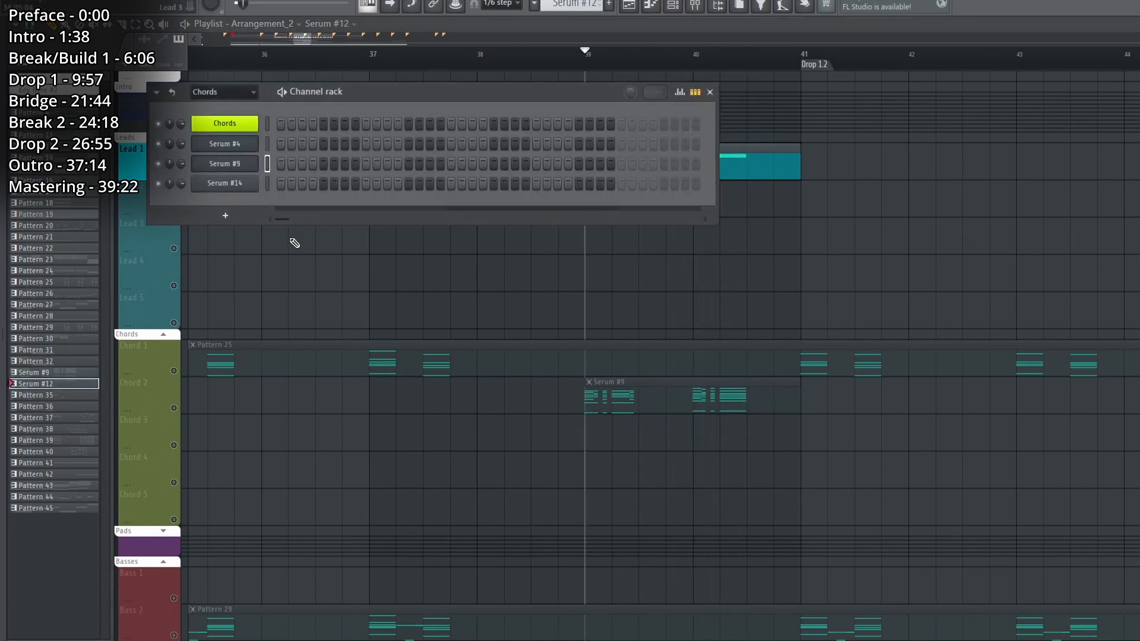
left_click(223, 94)
left_click(228, 214)
left_click(247, 149)
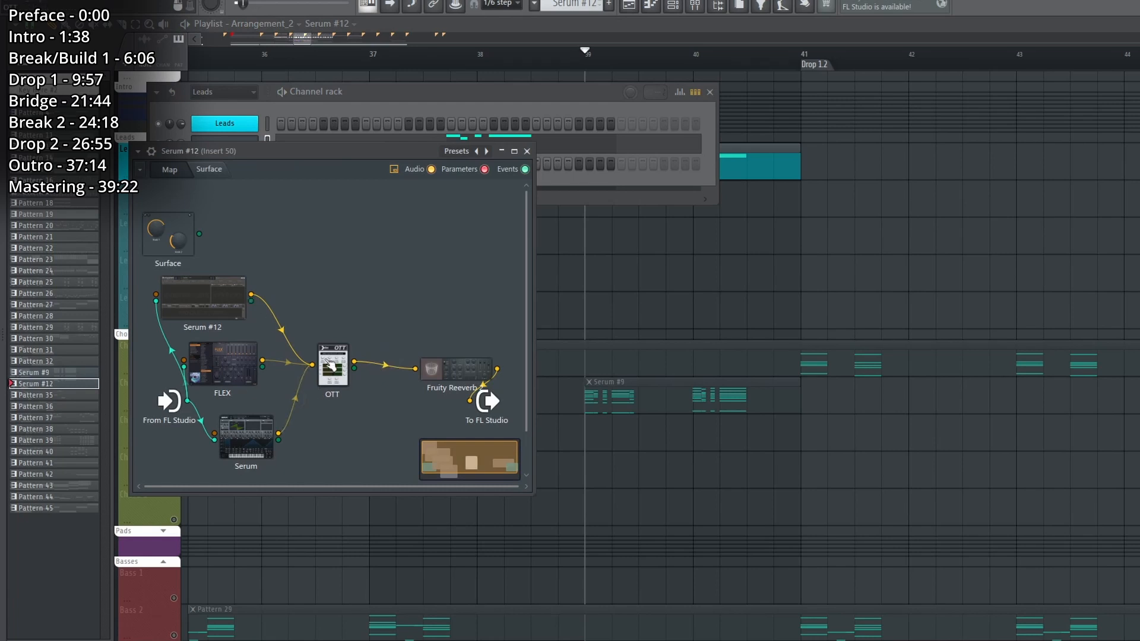
Move the Fruity Reeverb 2 module closer to the OTT module, and check Serum #12's mixer routing during playback.
left_click_drag(445, 378, 423, 382)
key("F9")
key("space")
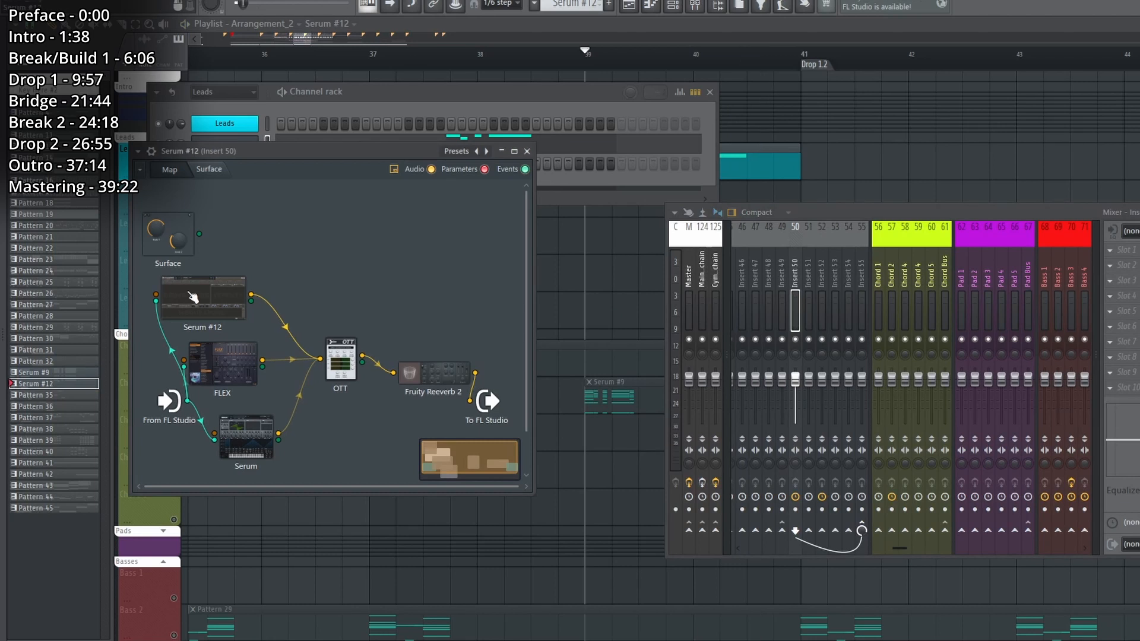
Examine the Phase Plant generator groups inside Serum #12's Patcher, and play the Brass wavetable group with the overdrive group disabled.
double_click(193, 297)
scroll(500, 296, "down", 5)
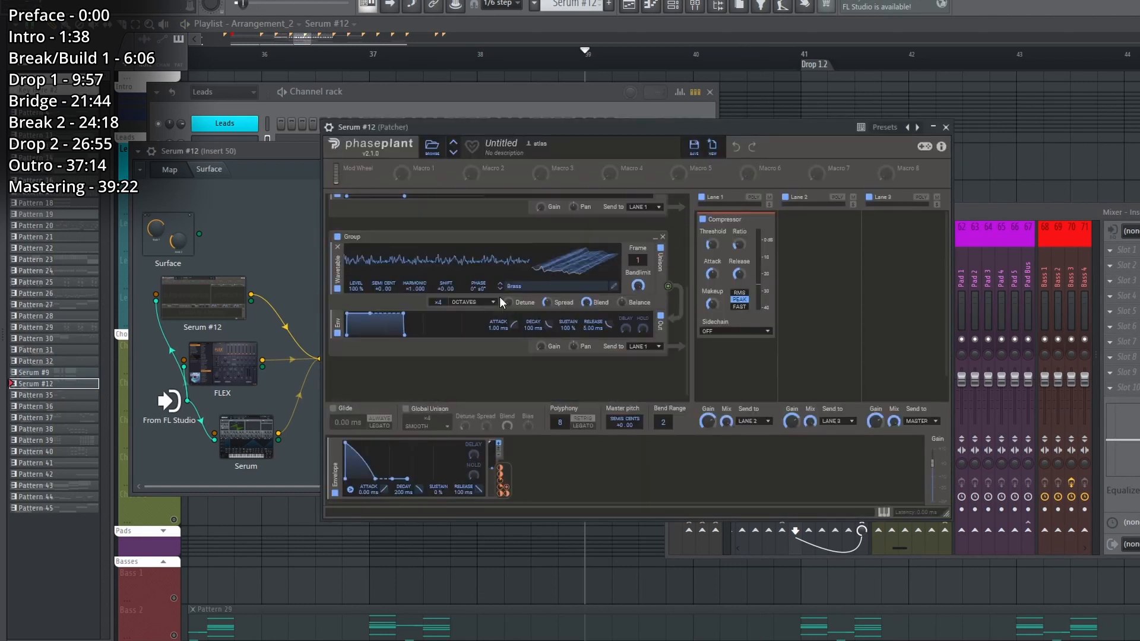
scroll(500, 297, "down", 4)
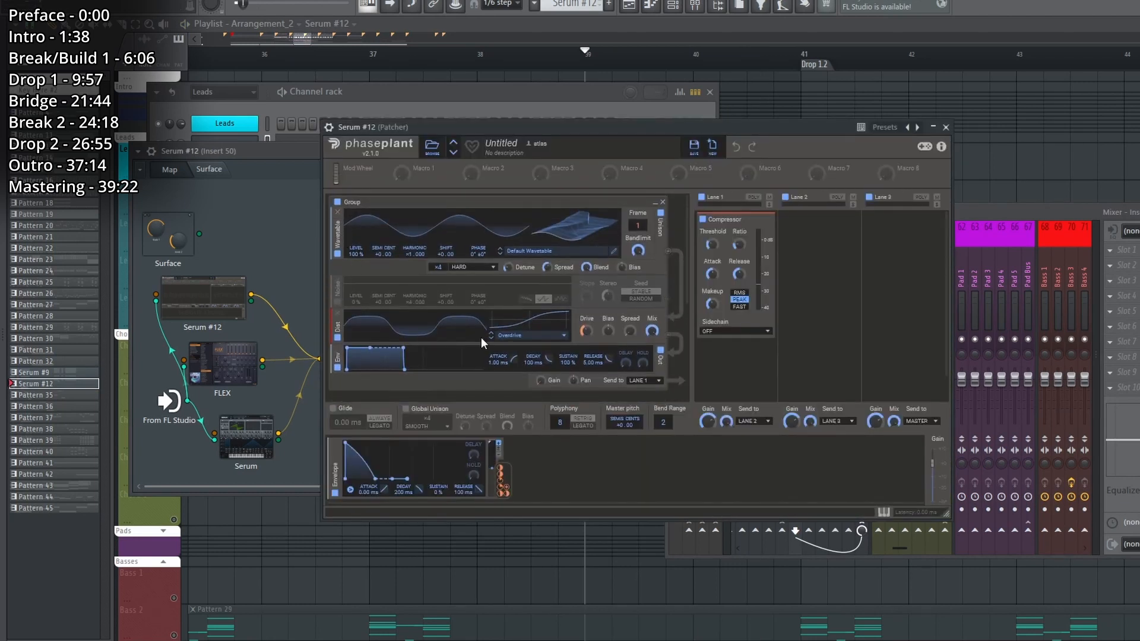
left_click(663, 202)
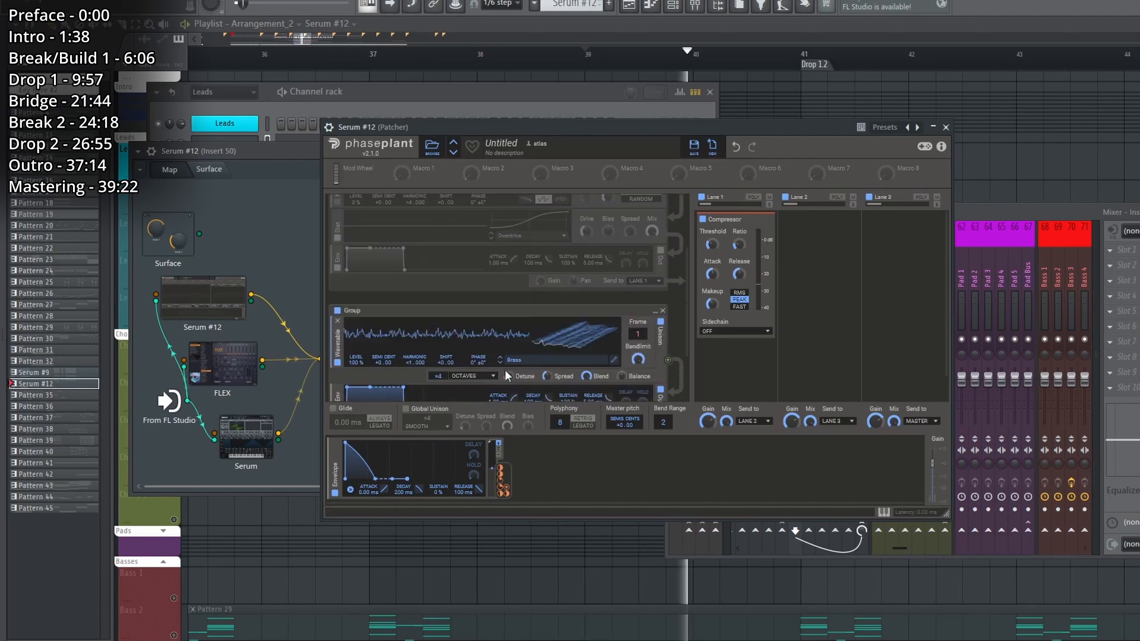
key("Escape")
Open the FLEX module in Serum #12's Patcher and play its Tubular Bells preset.
double_click(229, 382)
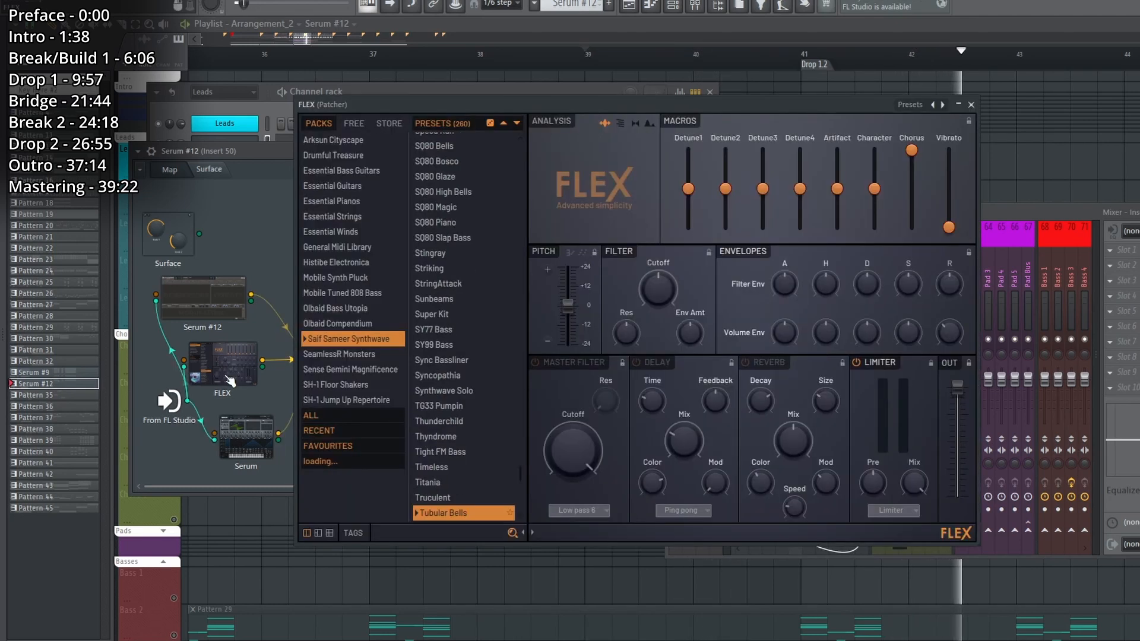
key("space")
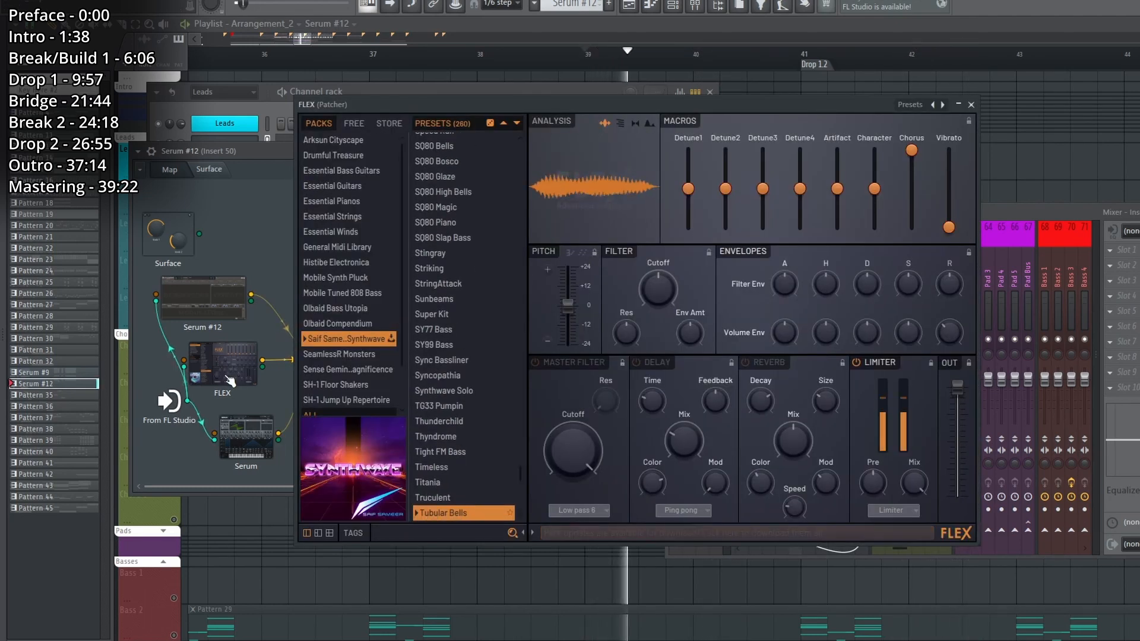
key("space")
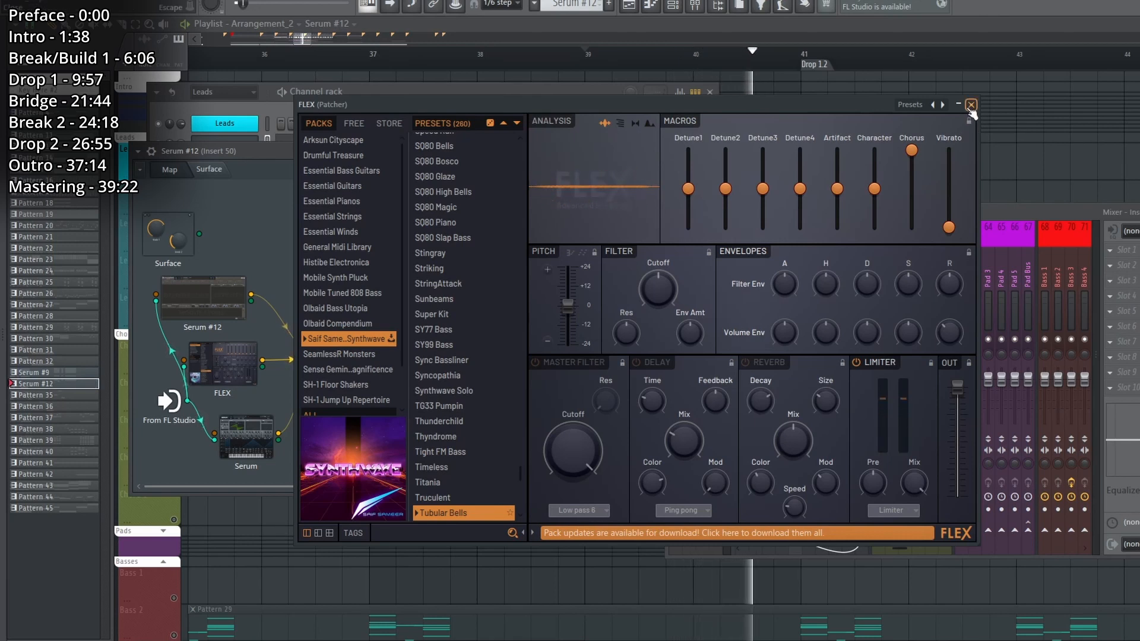
left_click(971, 106)
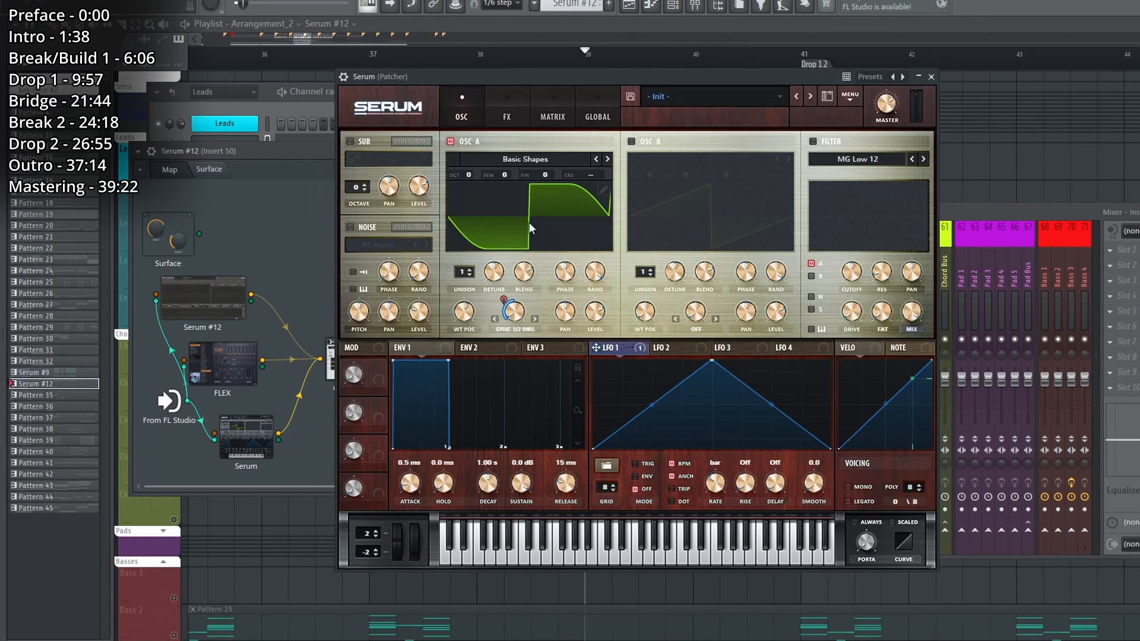
Inspect the Serum module's oscillator and LFO during playback, and replay the Serum #12 clip with all windows closed.
left_click(505, 104)
left_click(445, 108)
key("space")
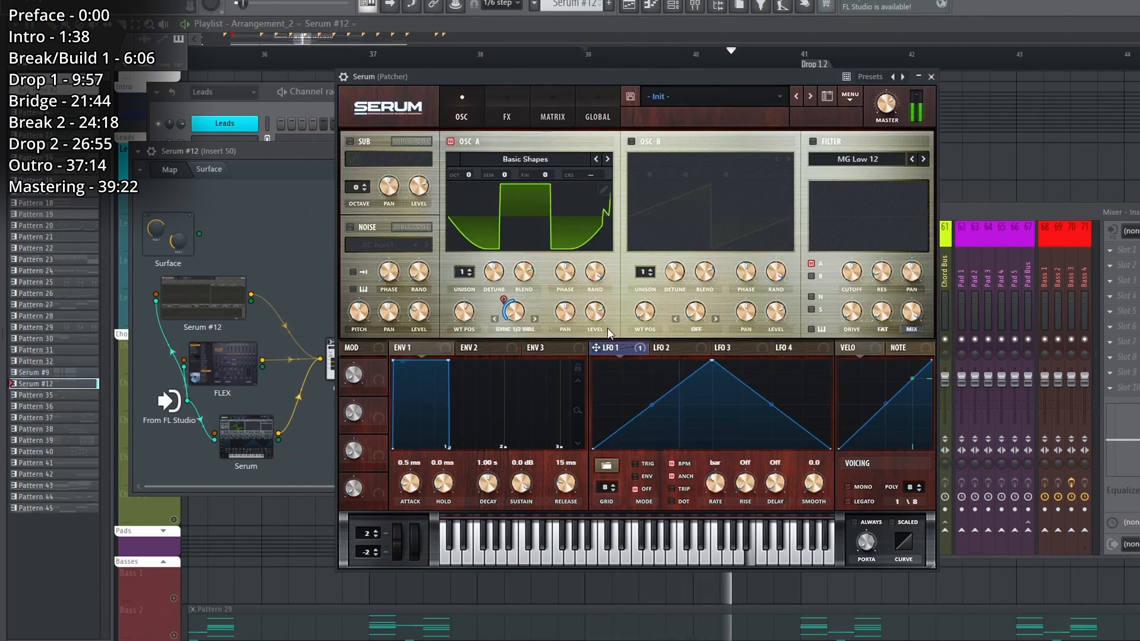
key("space")
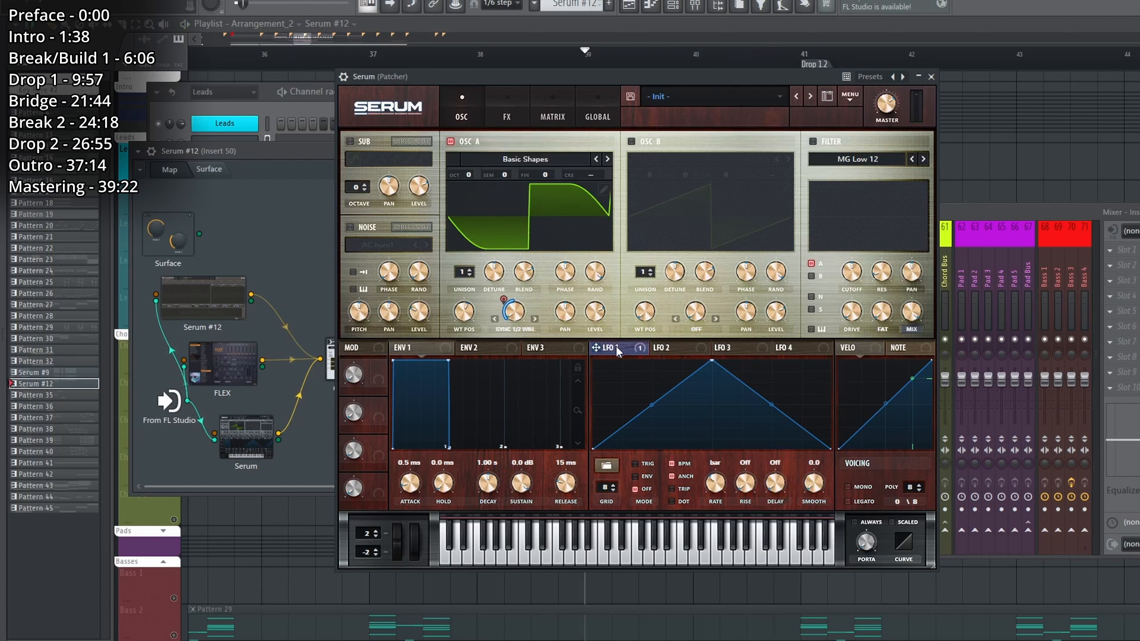
left_click(921, 78)
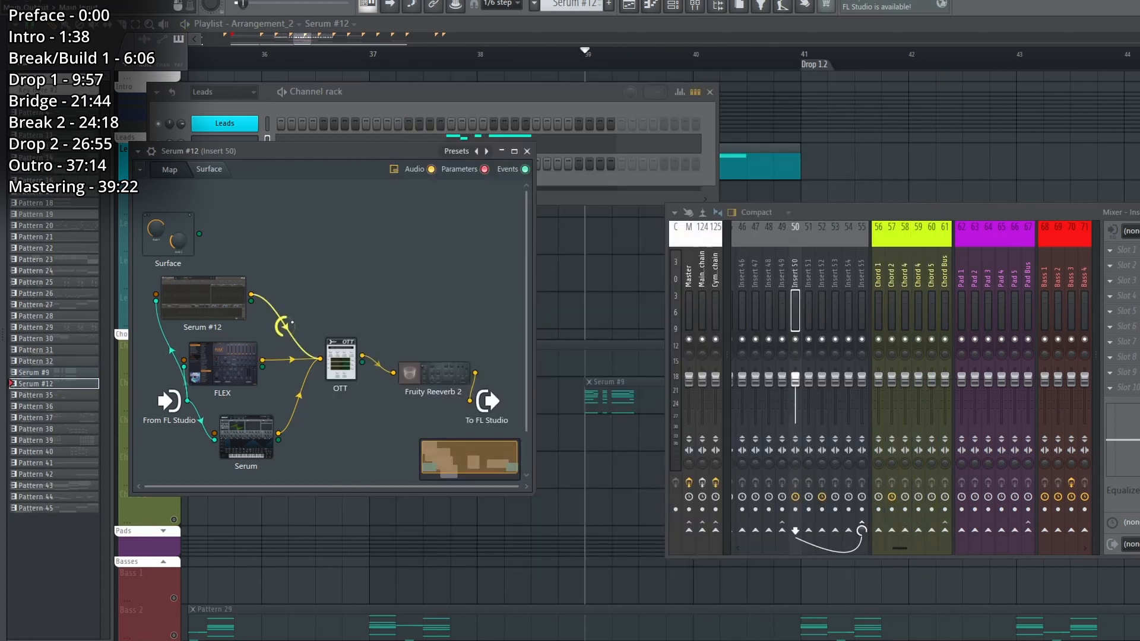
key("space")
key("F12")
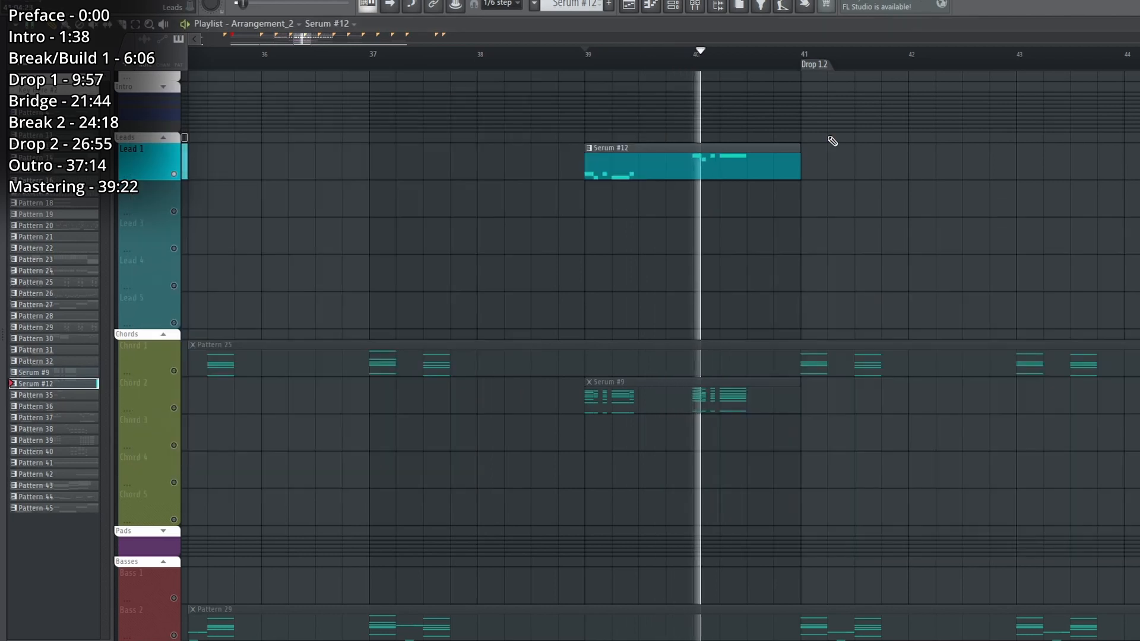
Stop playback, find the Bass 5 track among the basses, and solo it to play its Pattern 35 clip.
scroll(833, 143, "down", 15)
key("space")
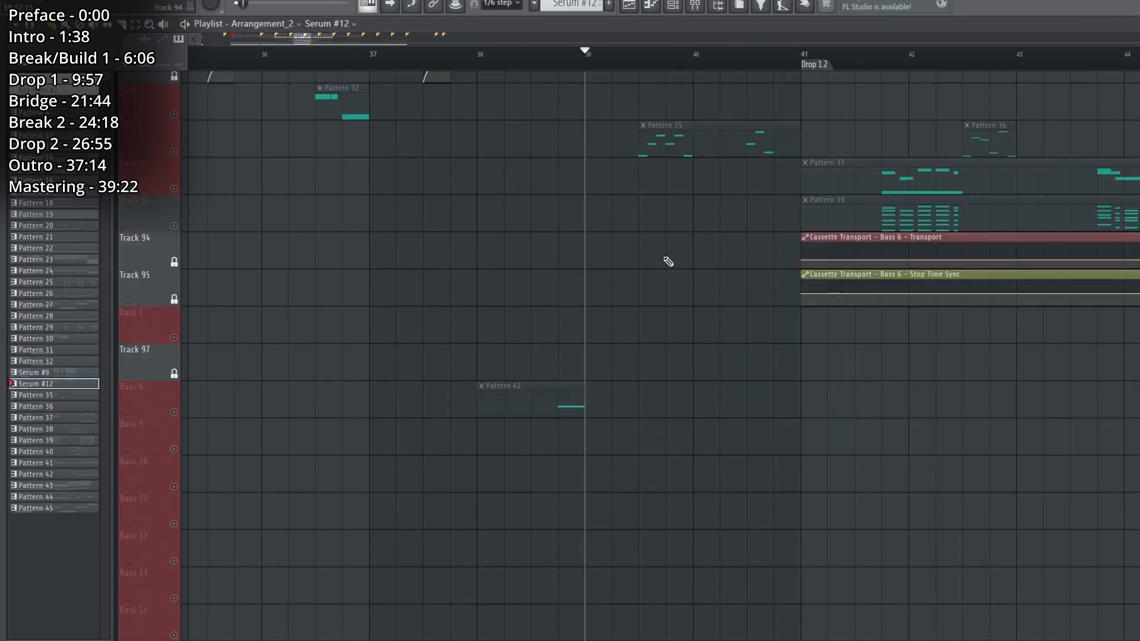
scroll(668, 261, "up", 5)
right_click(180, 341)
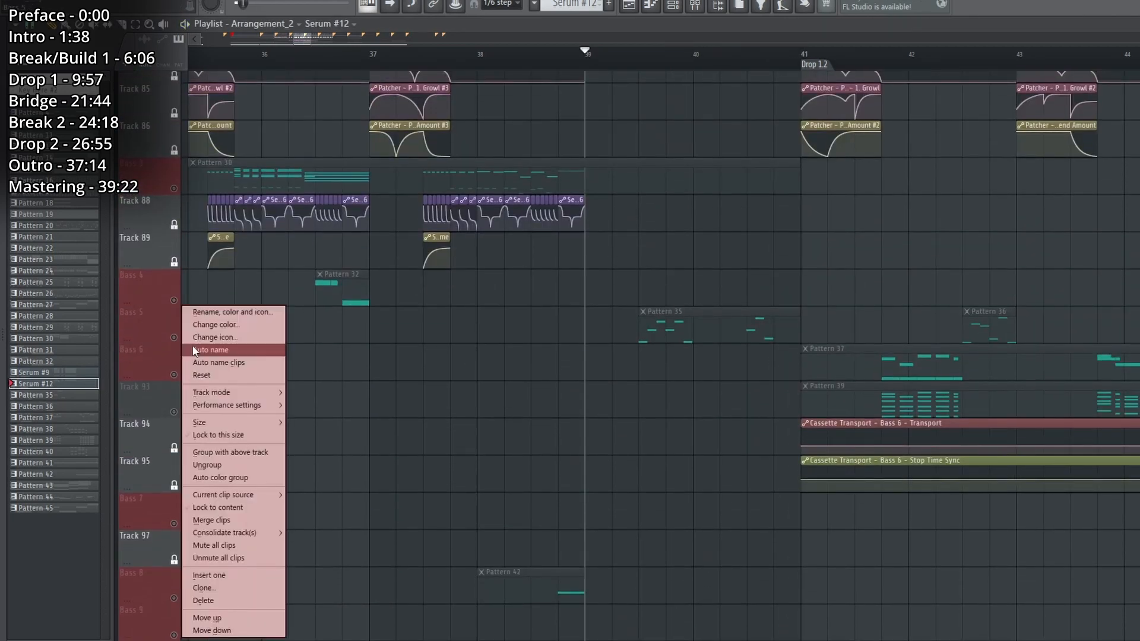
key("space")
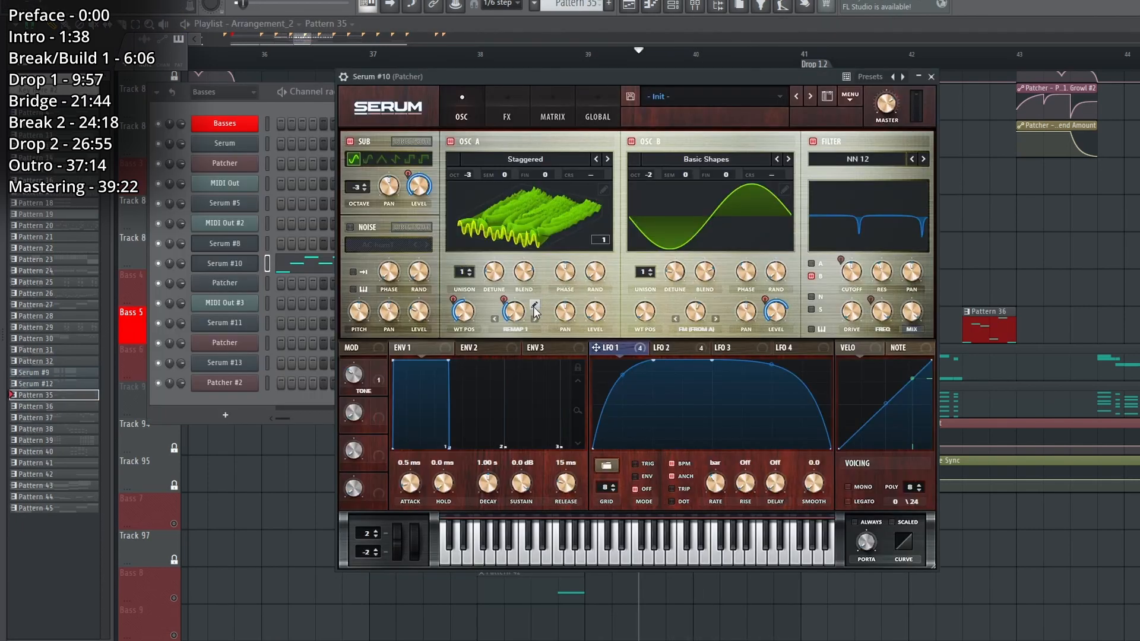
Review Serum #10's remap curve, effects chain and nested distortion Patcher for Bass 5, and close all windows.
left_click(535, 306)
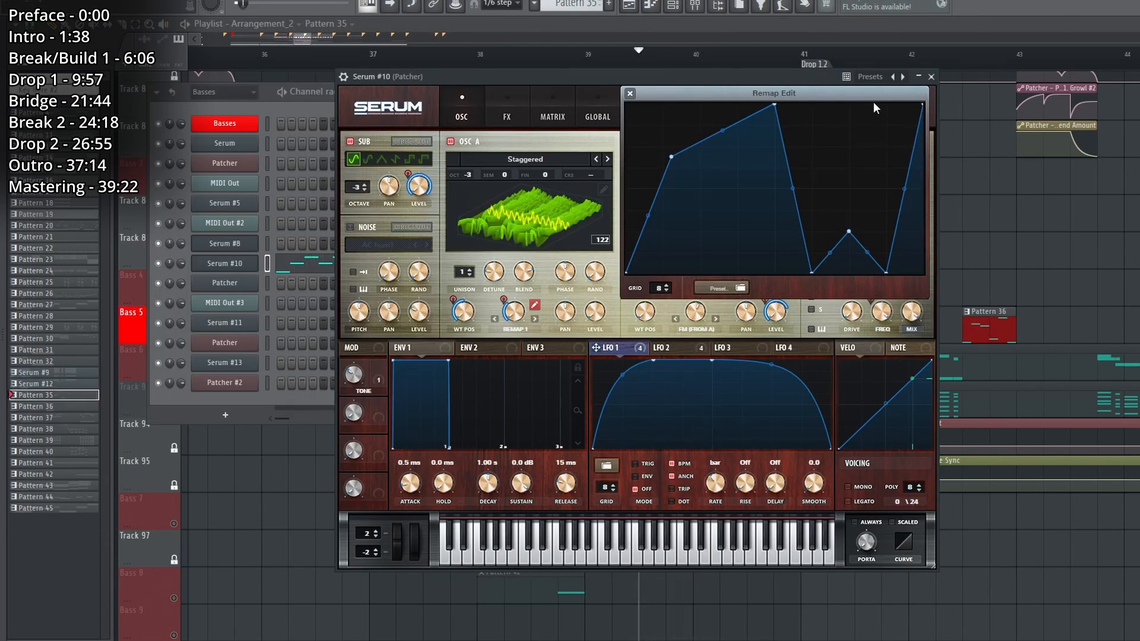
left_click(630, 94)
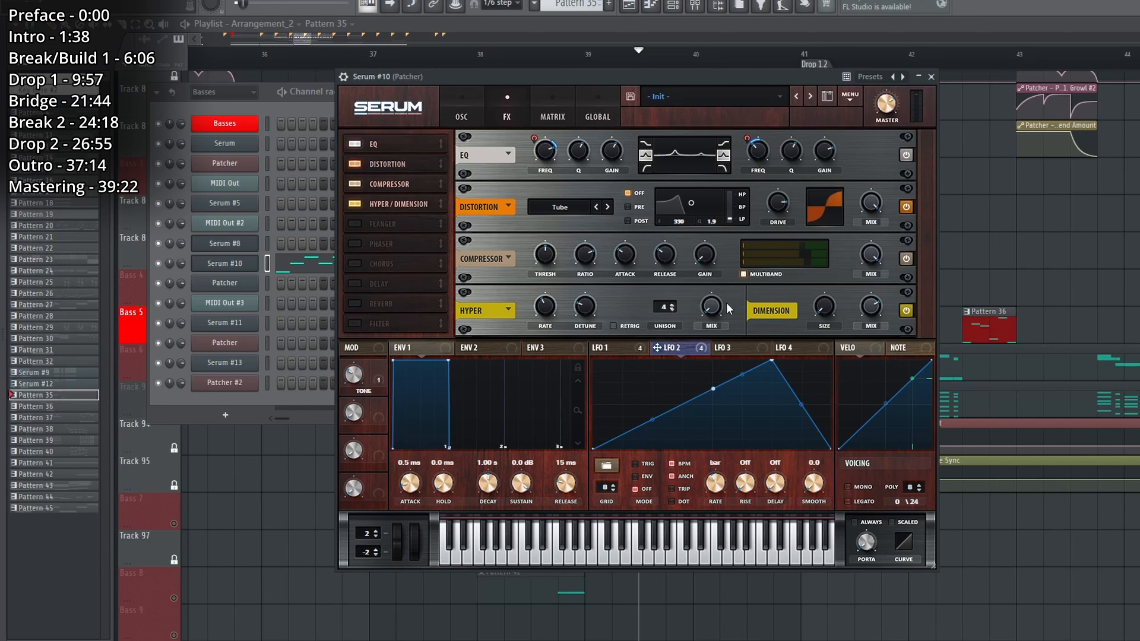
left_click(931, 77)
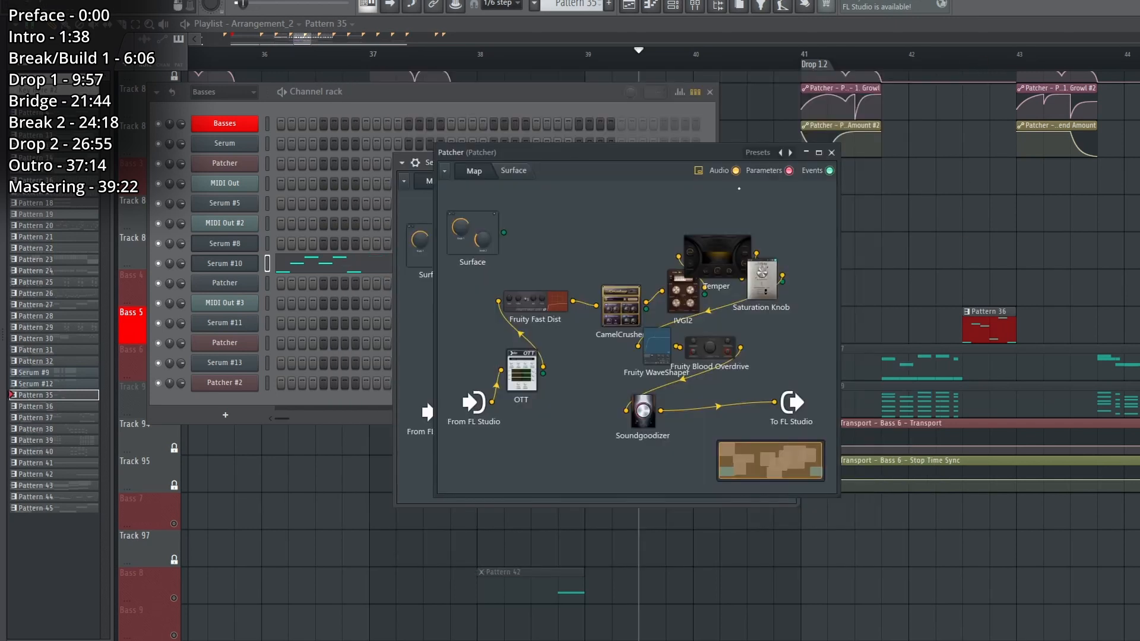
left_click(831, 153)
key("F12")
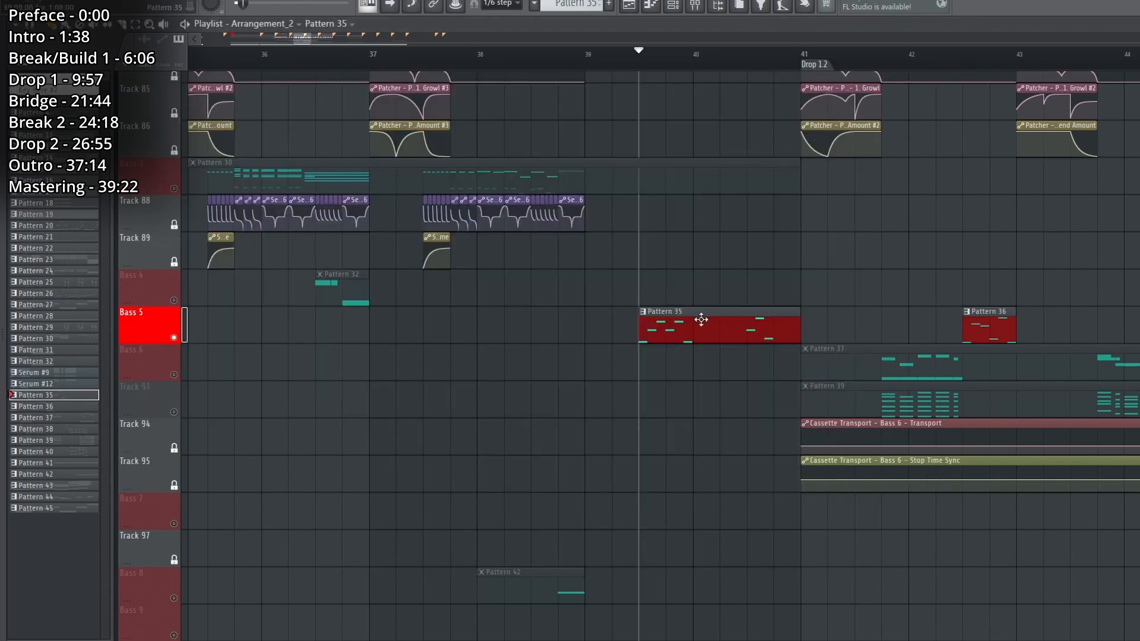
Play Bass 5's Pattern 36 clip in Drop 1.2 and view its Serum #10 notes in the piano roll.
scroll(808, 64, "down", 3)
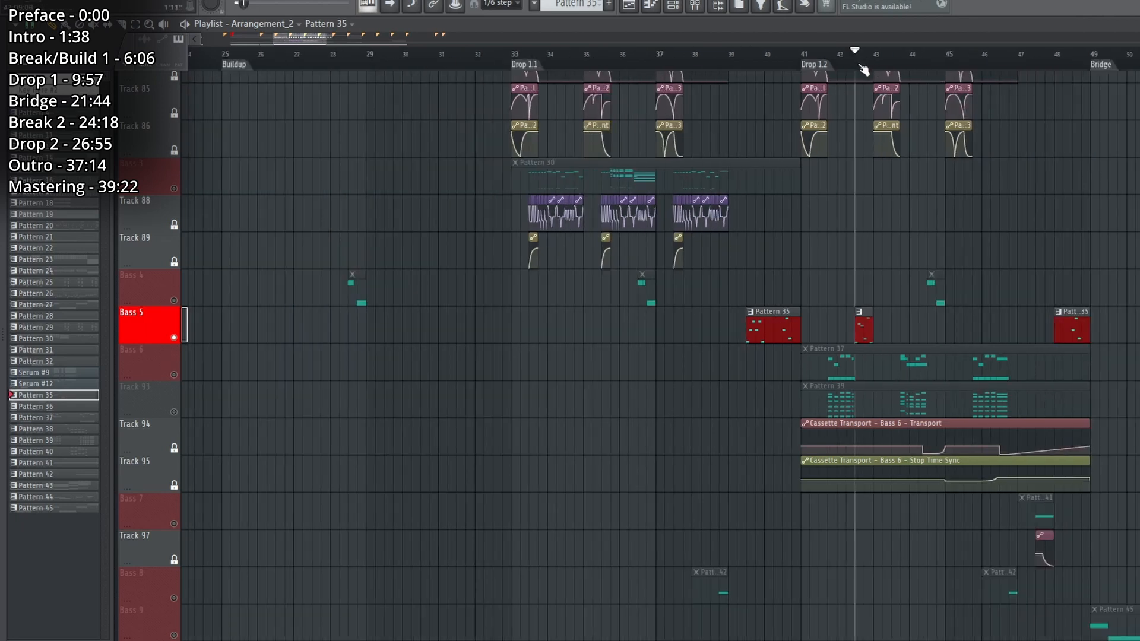
key("space")
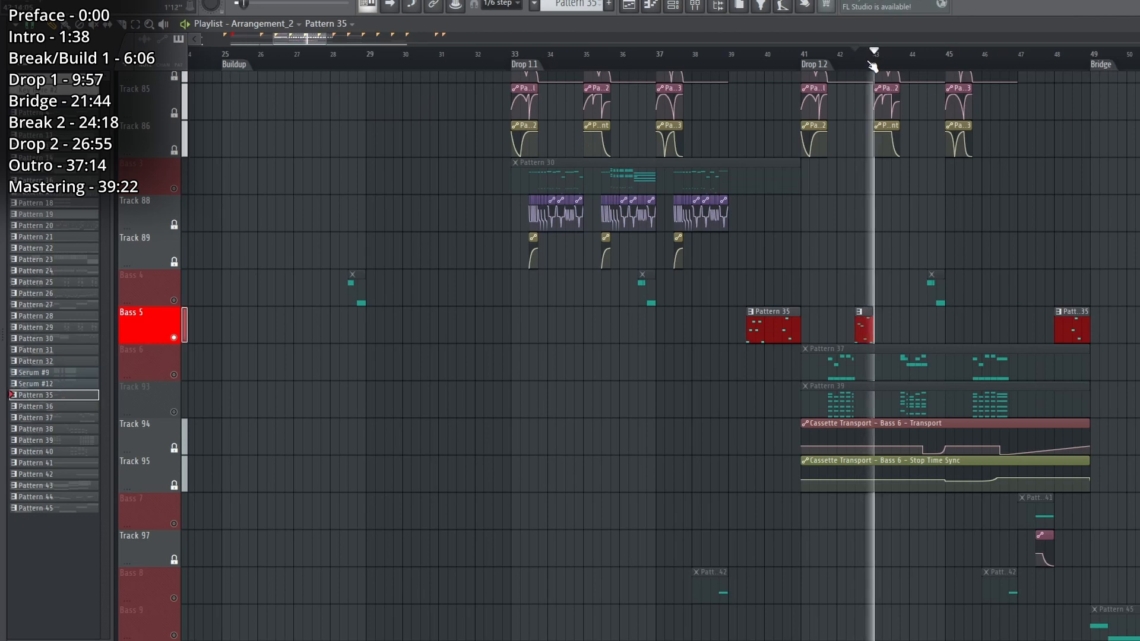
key("space")
double_click(865, 333)
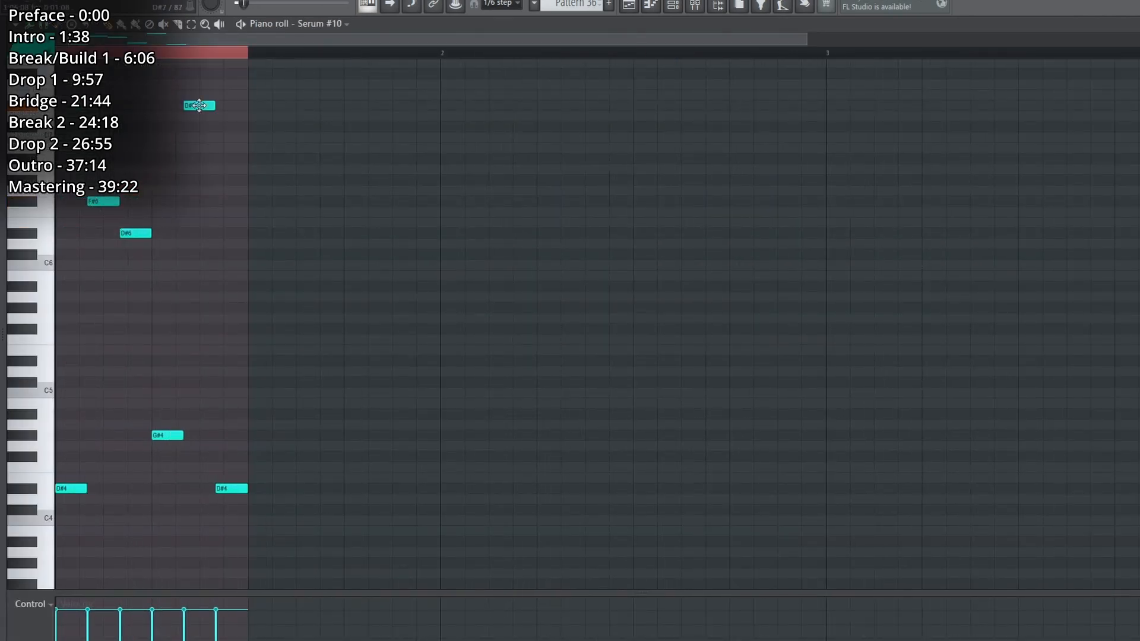
key("space")
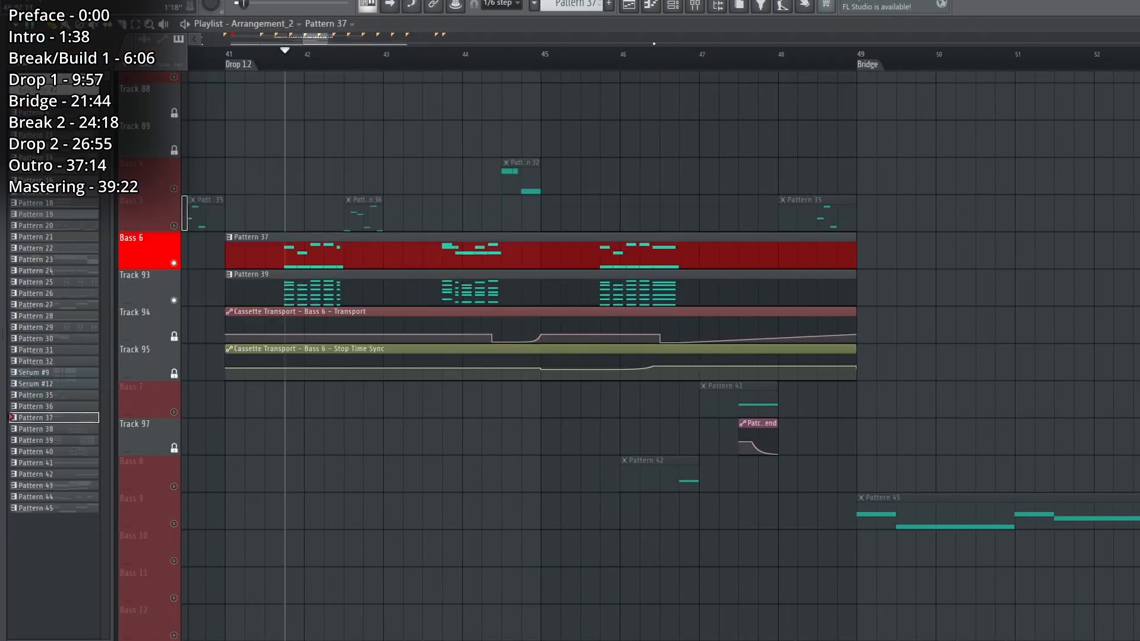
Play the Bass 6 clips, Pattern 37 and Pattern 39, from bars 44 and 46, and return the playhead to just before bar 42.
left_click(677, 12)
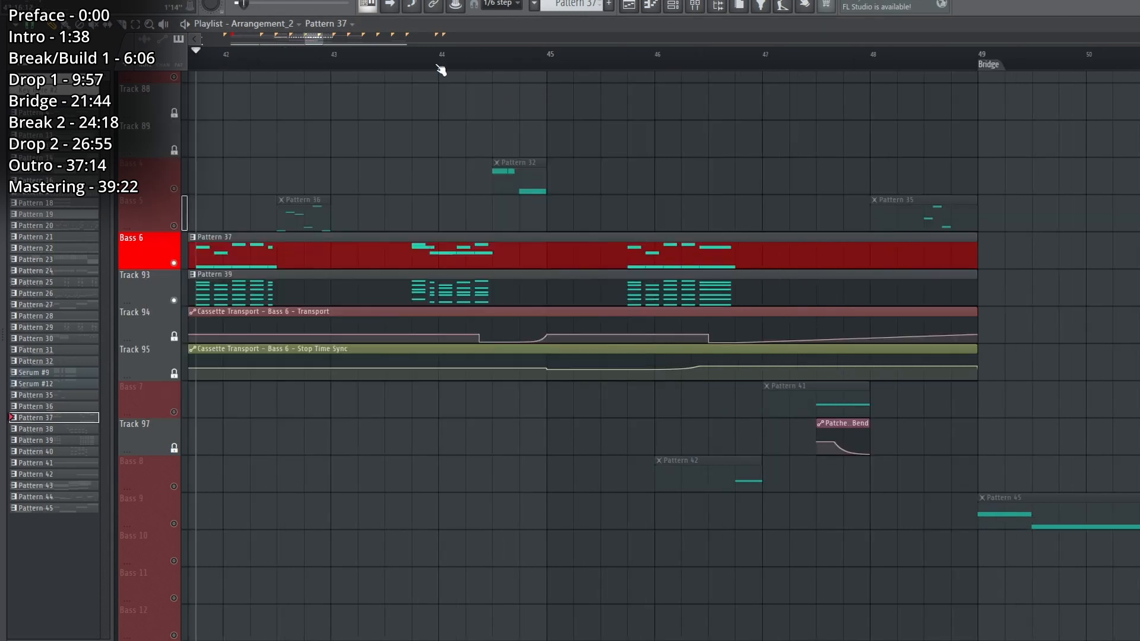
left_click(439, 67)
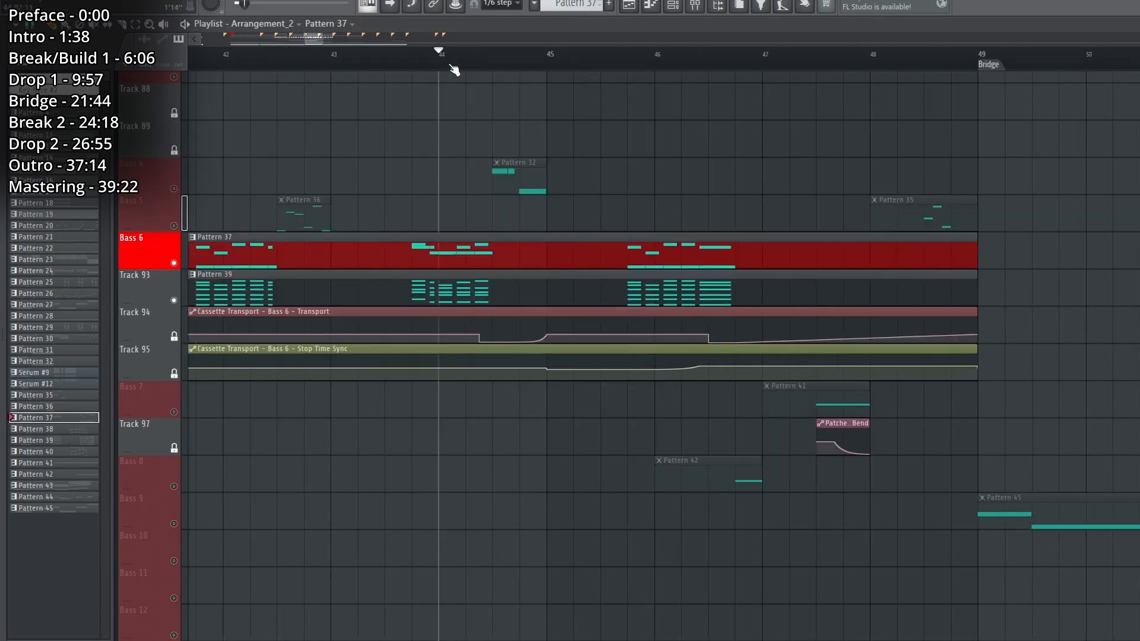
key("space")
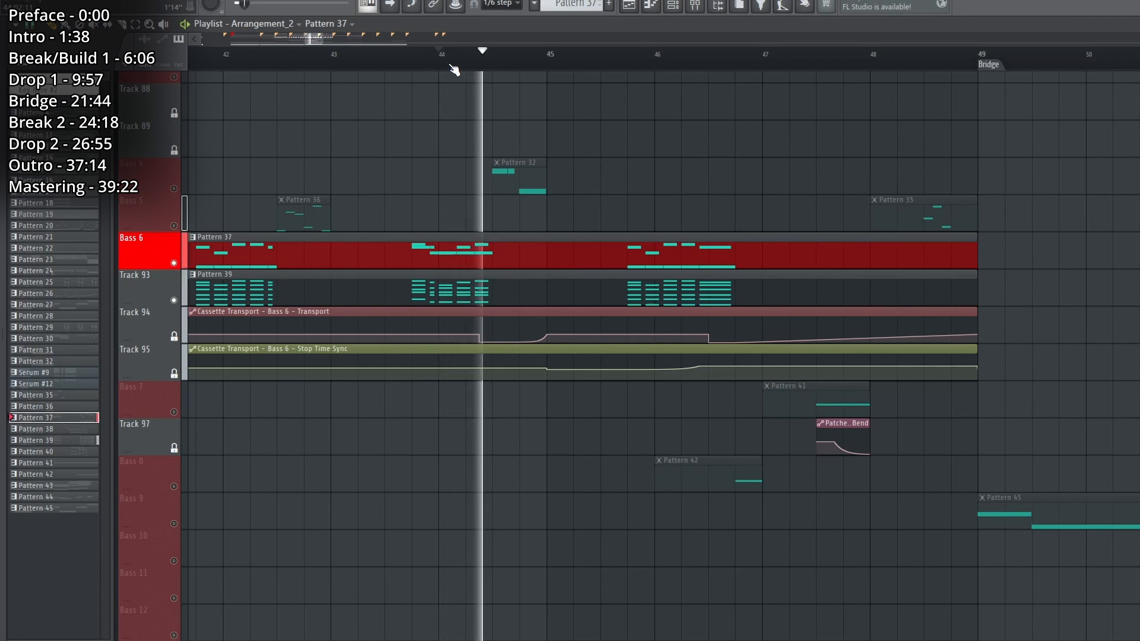
key("space")
left_click(713, 52)
key("space")
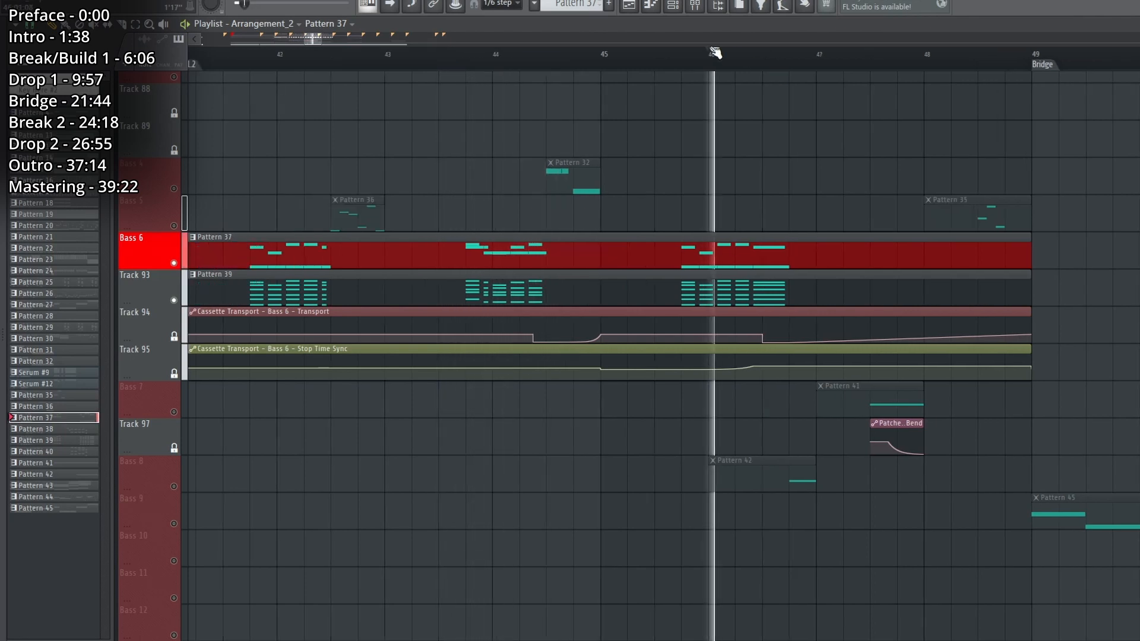
left_click(467, 62)
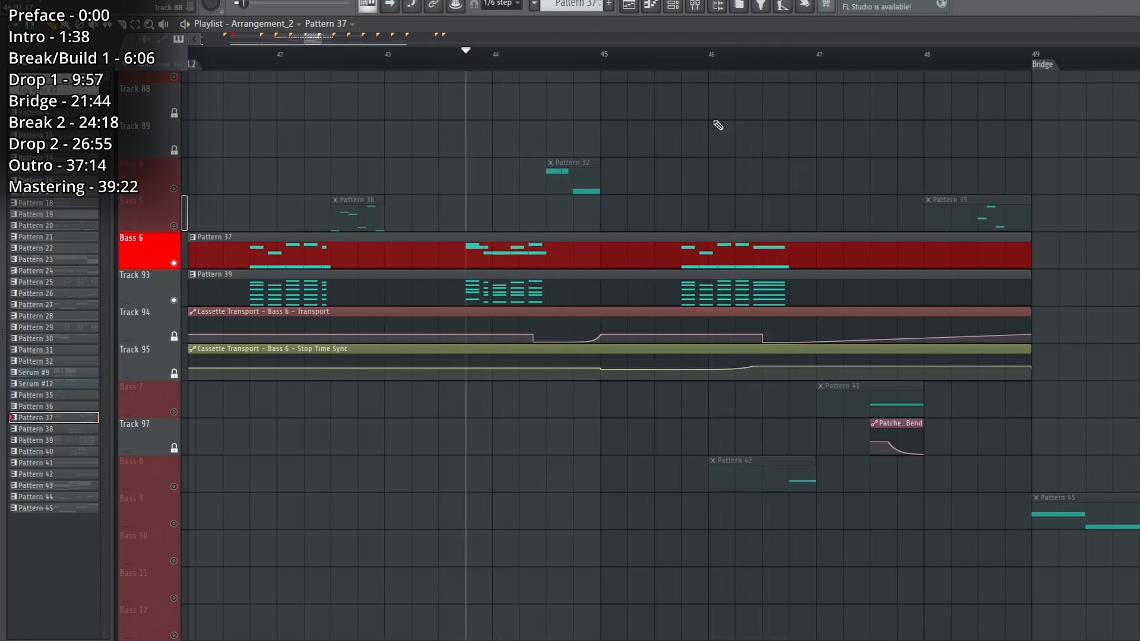
left_click(249, 61)
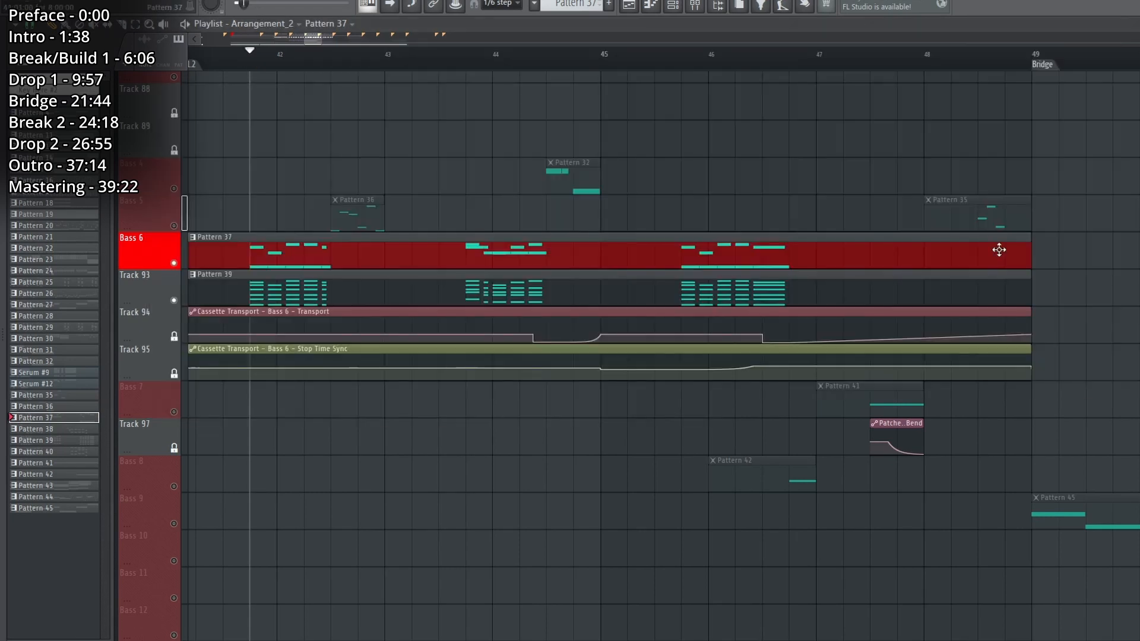
Open the Bass 6 Patcher from the channel rack and spread out its OTT, Vocodex, Fruity Parametric EQ 2 and SerumFX modules.
left_click(675, 5)
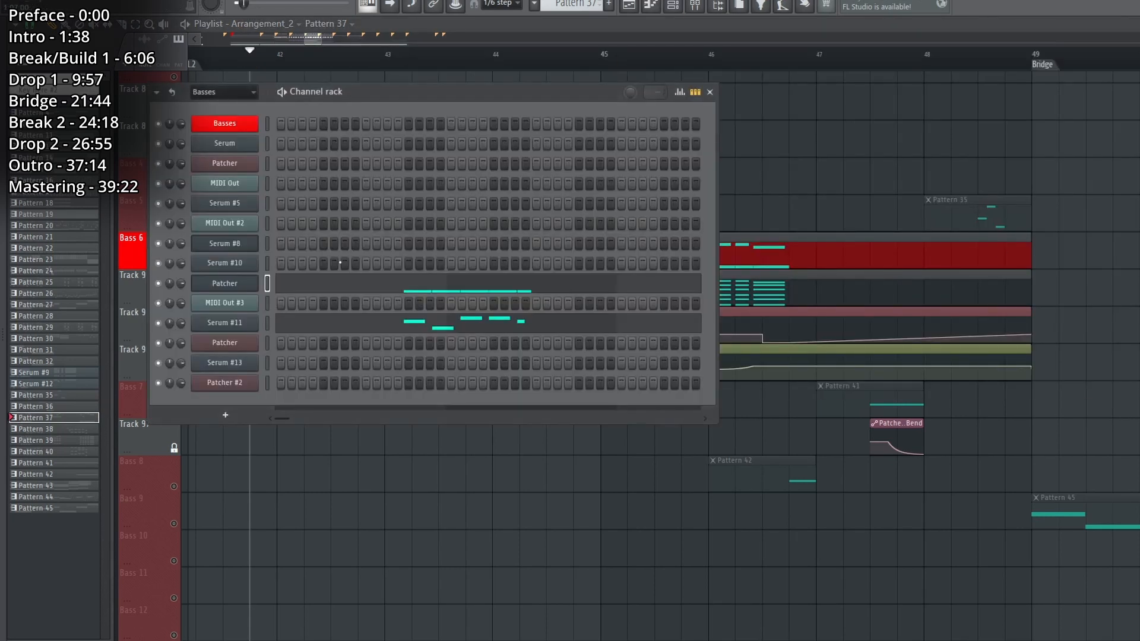
left_click(243, 283)
left_click_drag(514, 279, 538, 277)
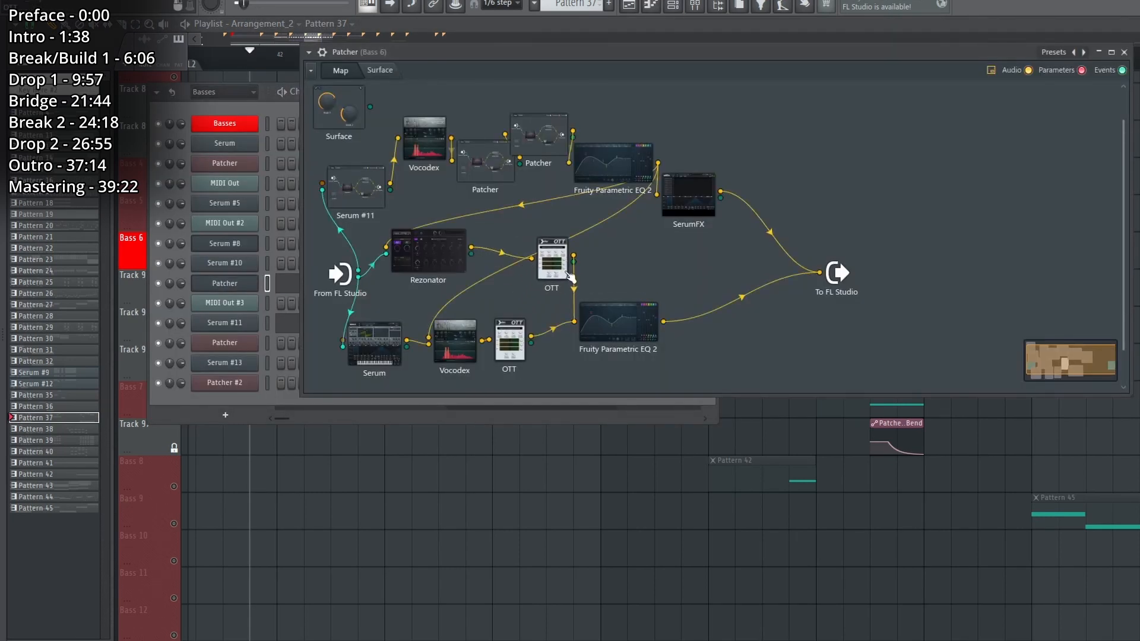
left_click_drag(618, 324, 626, 347)
left_click_drag(424, 139, 418, 161)
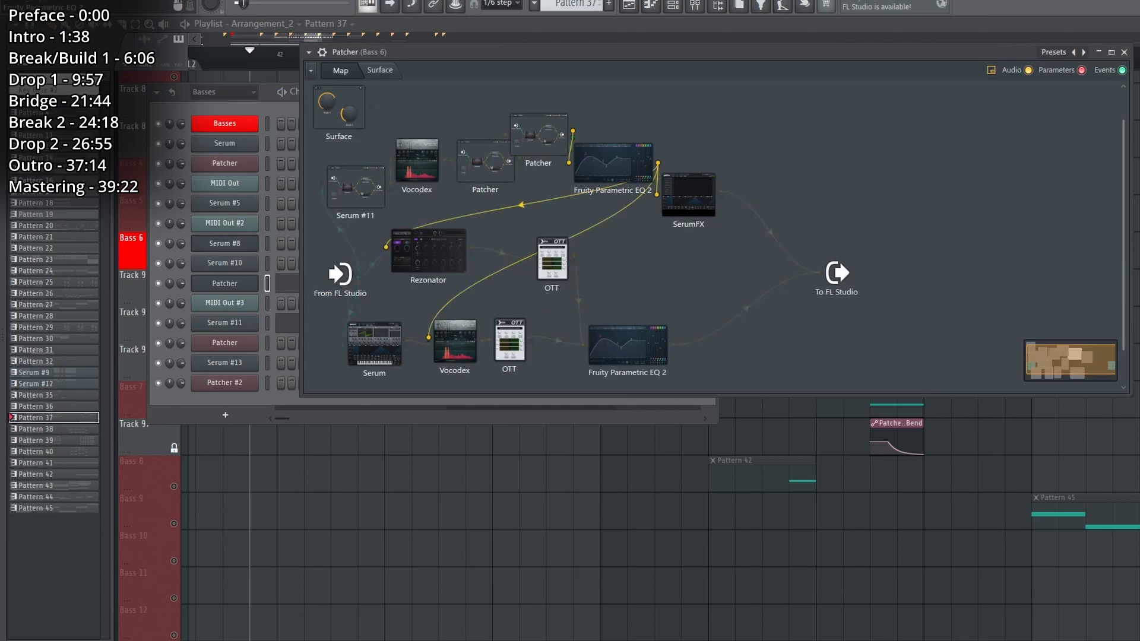
left_click_drag(621, 166, 622, 159)
left_click_drag(698, 208, 730, 189)
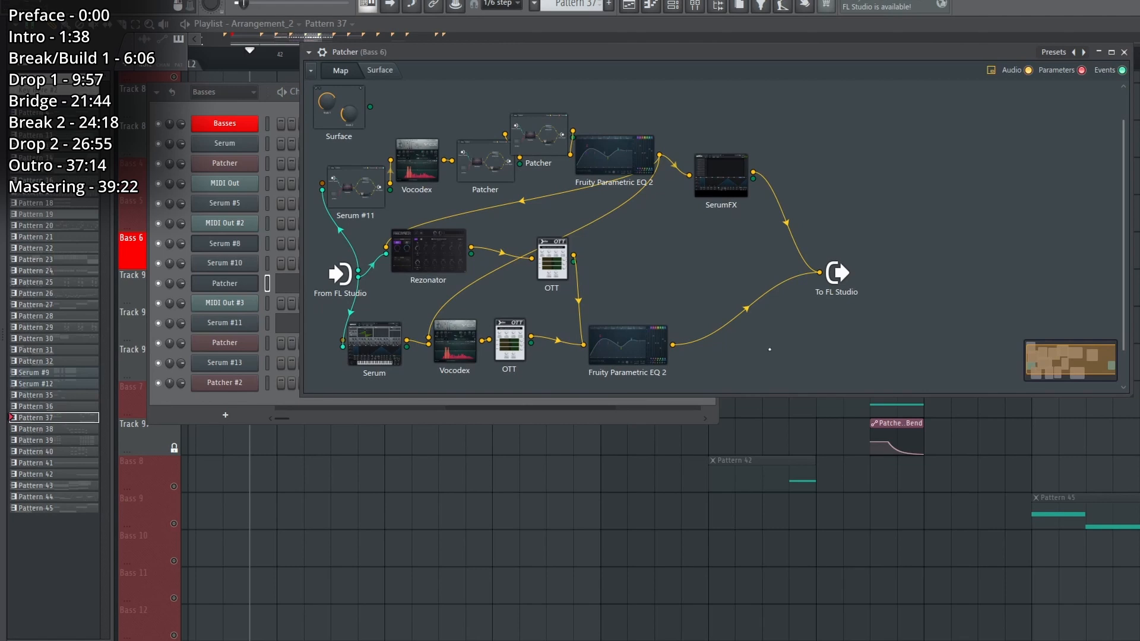
Open the nested Serum #11 Patcher in the Bass 6 chain and inspect its Serum layers during playback.
left_click(358, 189)
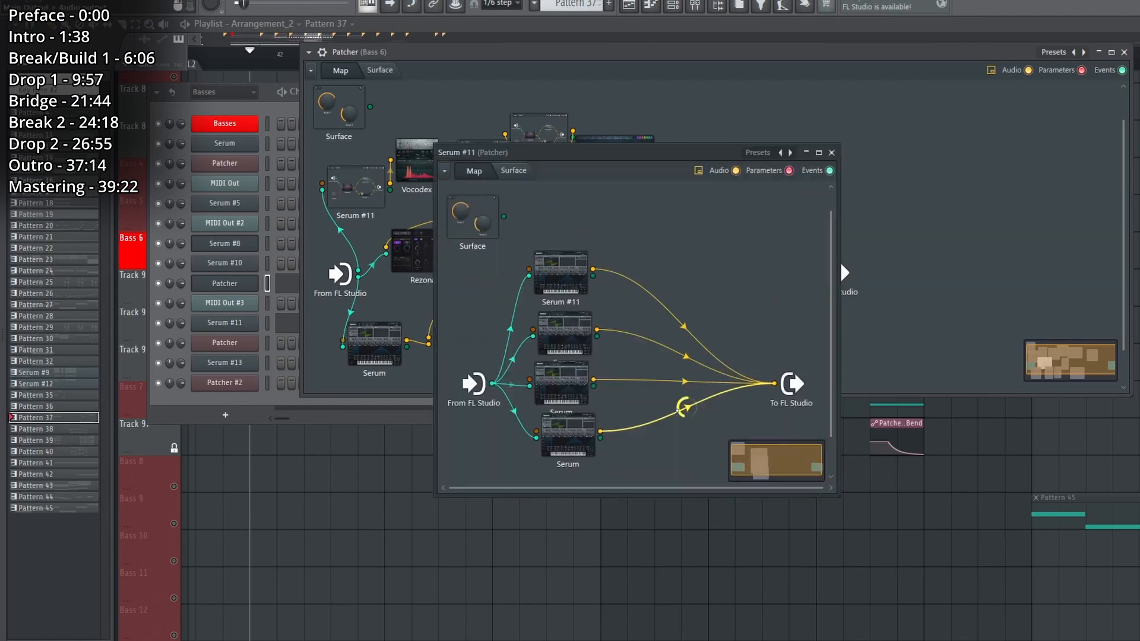
key("Escape")
left_click(352, 188)
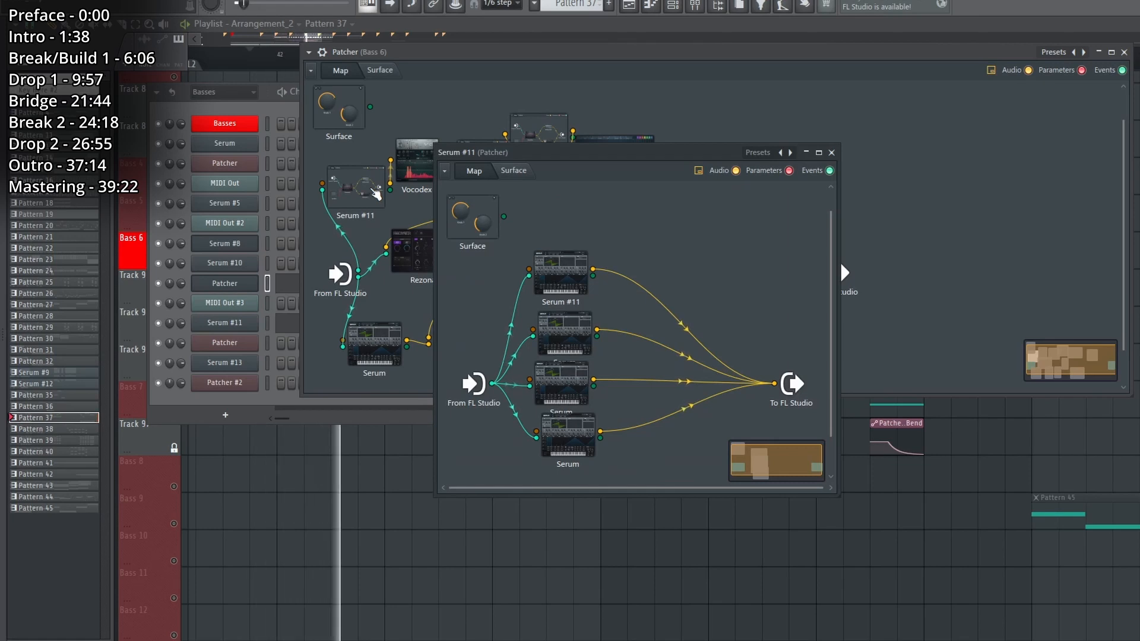
left_click(576, 280)
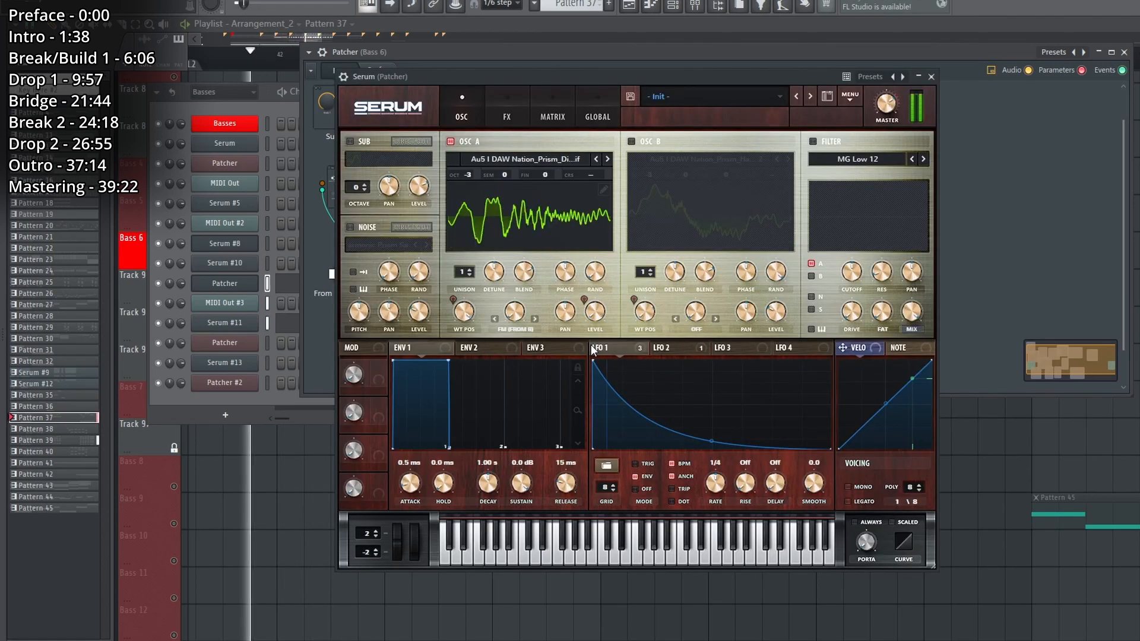
right_click(592, 351)
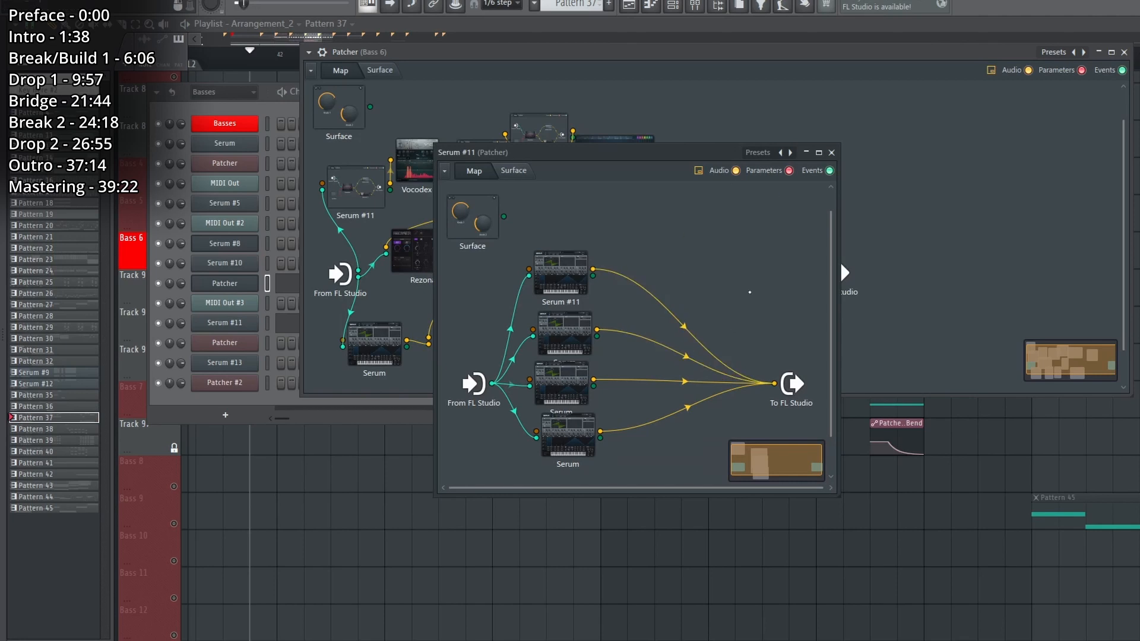
Close the nested Serum #11 Patcher, solo the Bass 7 track and audition it near the end of Drop 1.2.
left_click(832, 153)
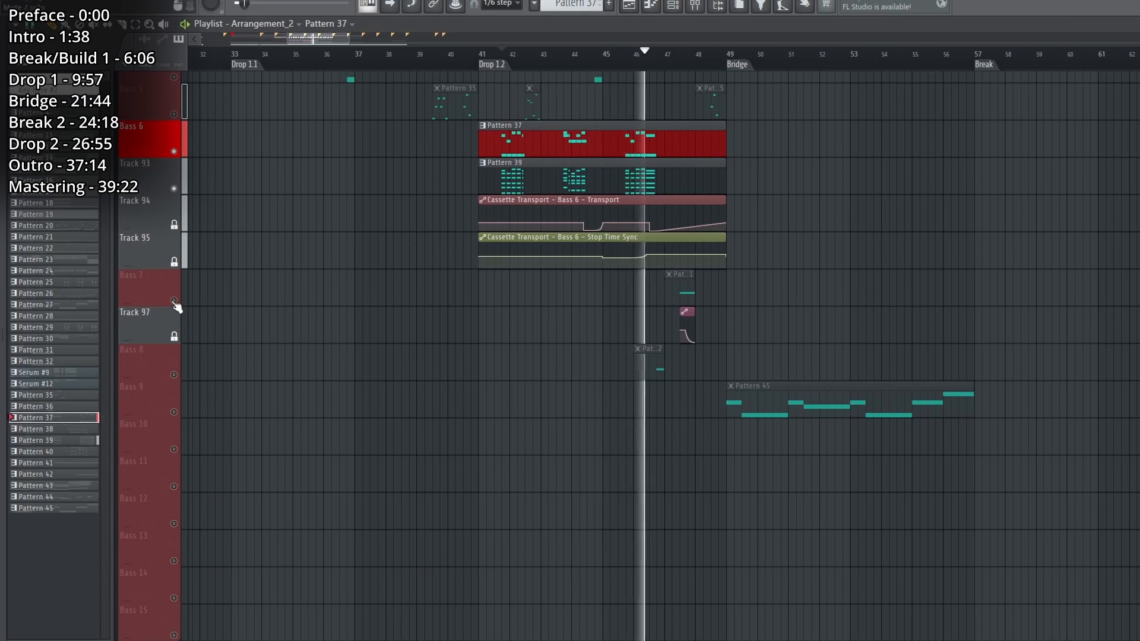
left_click(176, 304)
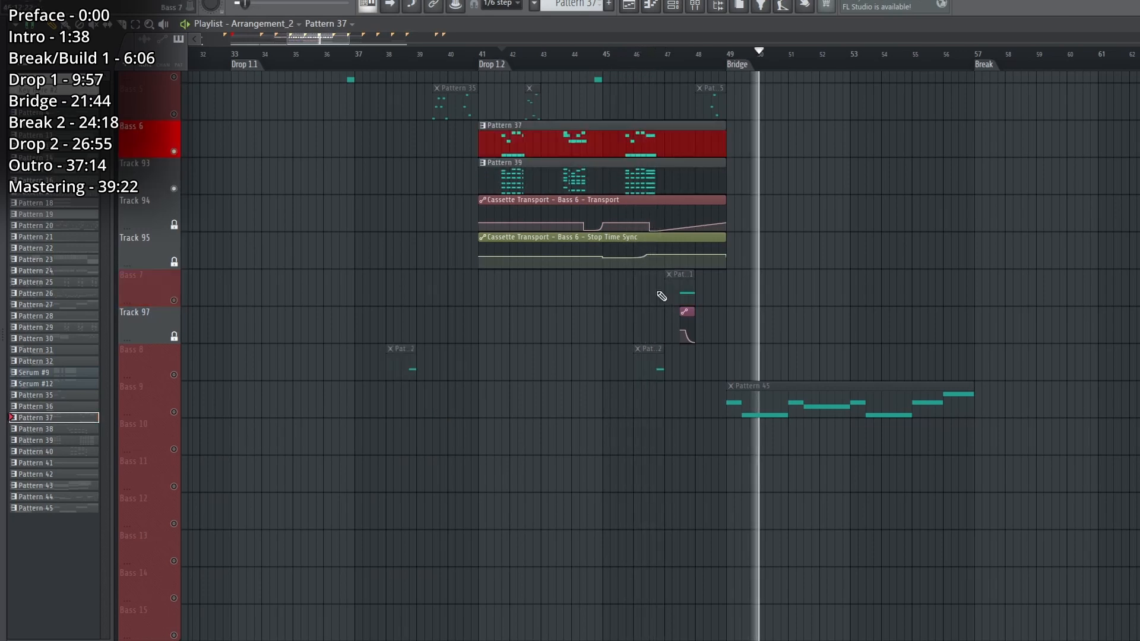
key("space")
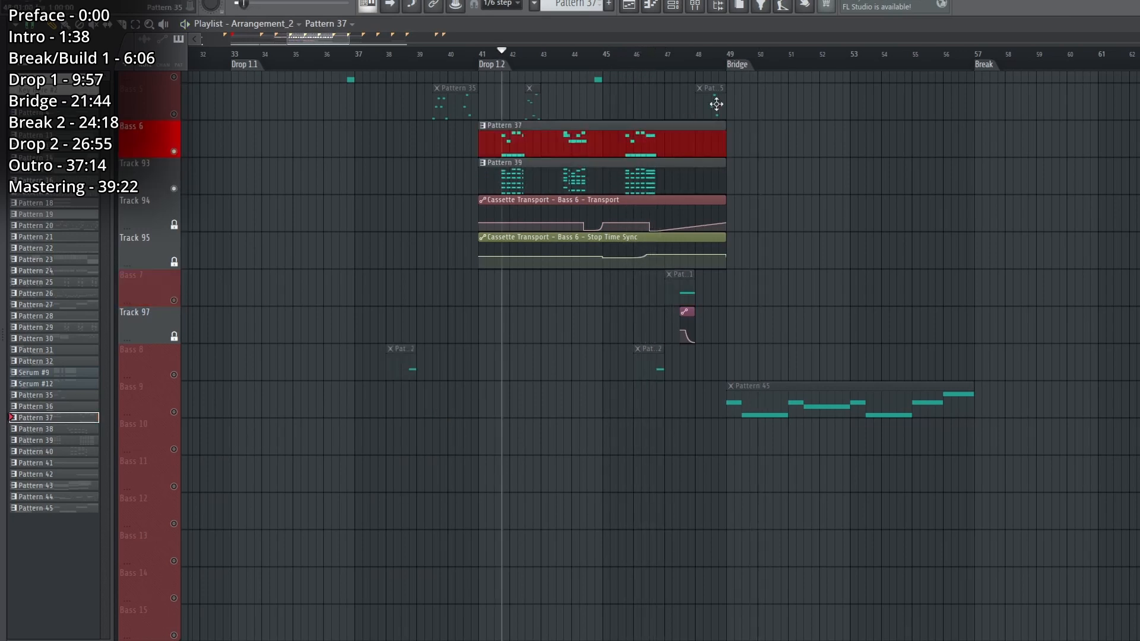
Place the playhead at Drop 1.1 and examine the bass tracks with the Zenith Chord Growls, Grrrra bass and Growl Gunz audio clips.
scroll(742, 55, "right", 2)
scroll(805, 56, "down", 5)
scroll(807, 301, "up", 7)
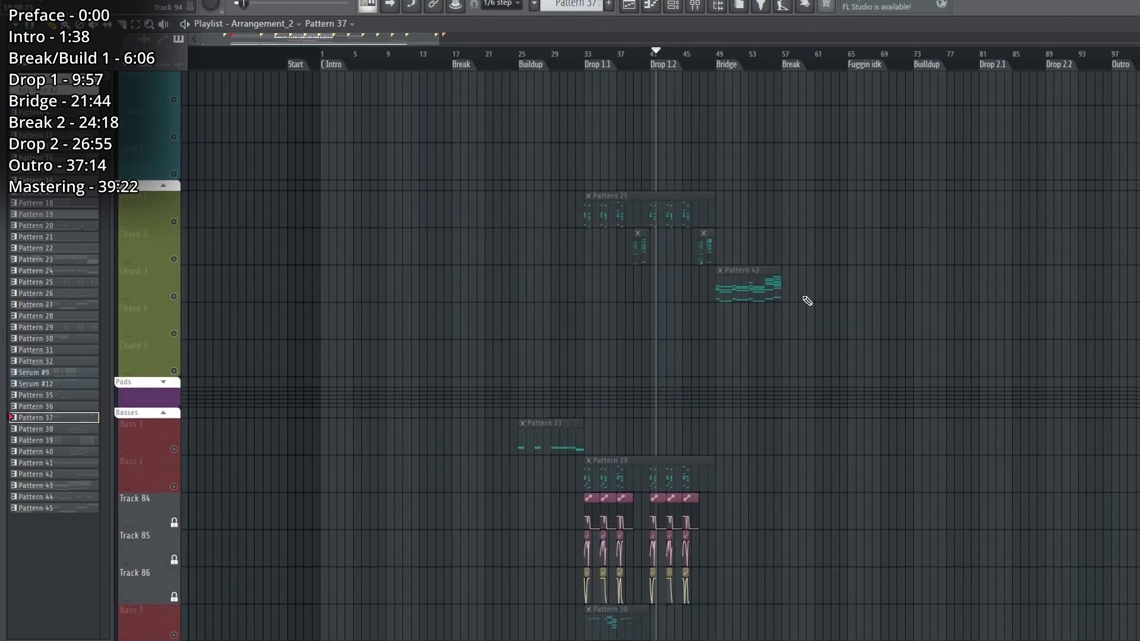
scroll(807, 301, "up", 15)
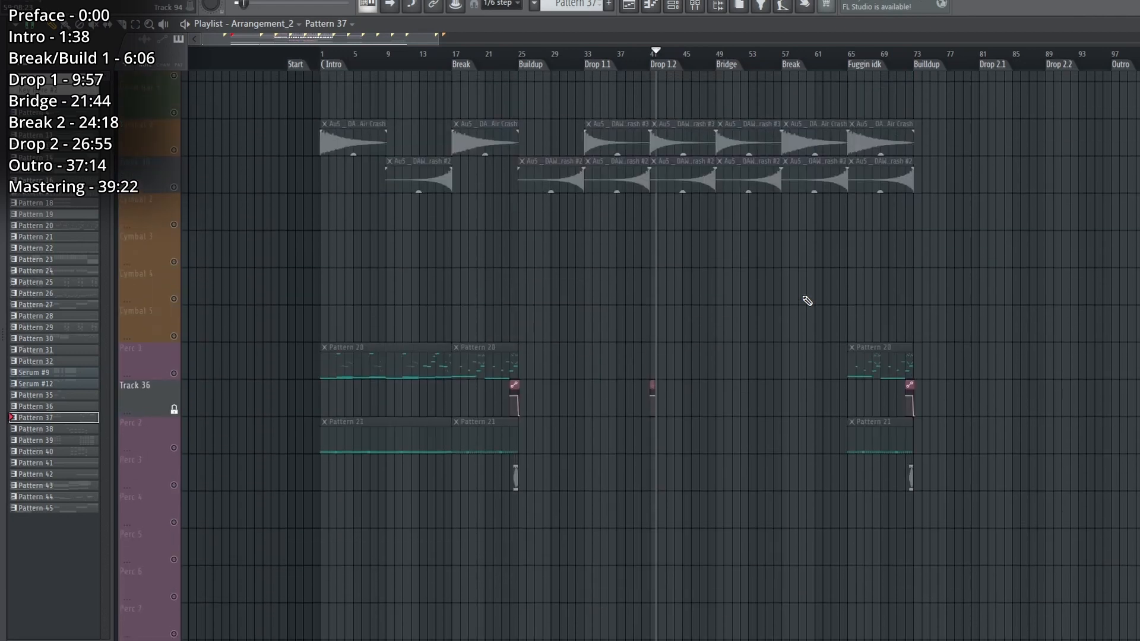
scroll(807, 300, "up", 1)
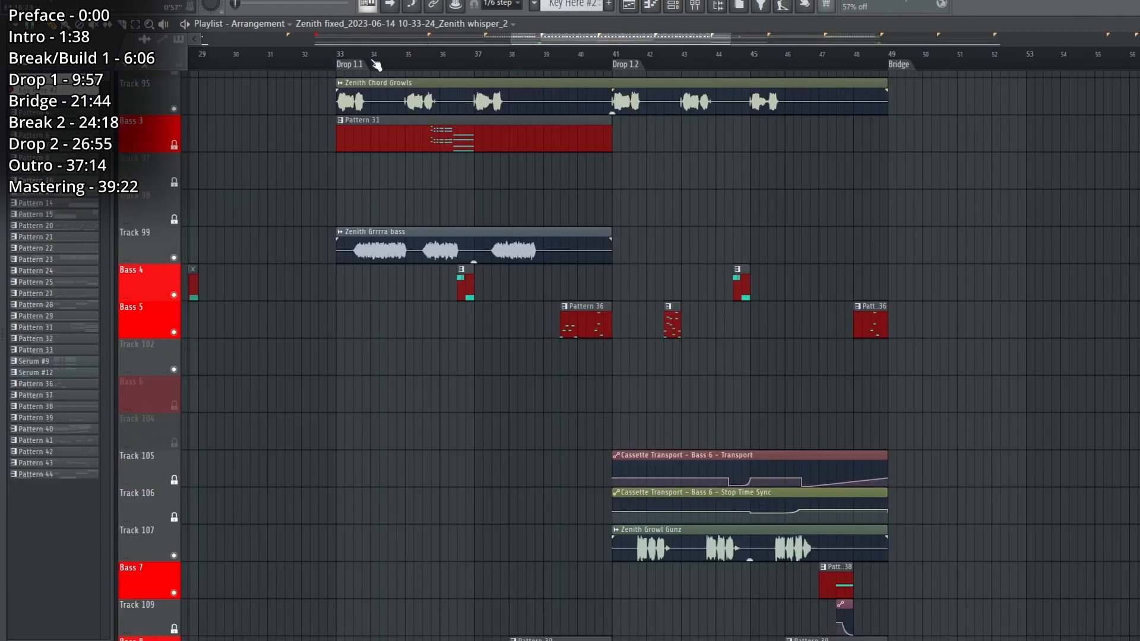
left_click(376, 64)
scroll(518, 251, "up", 10)
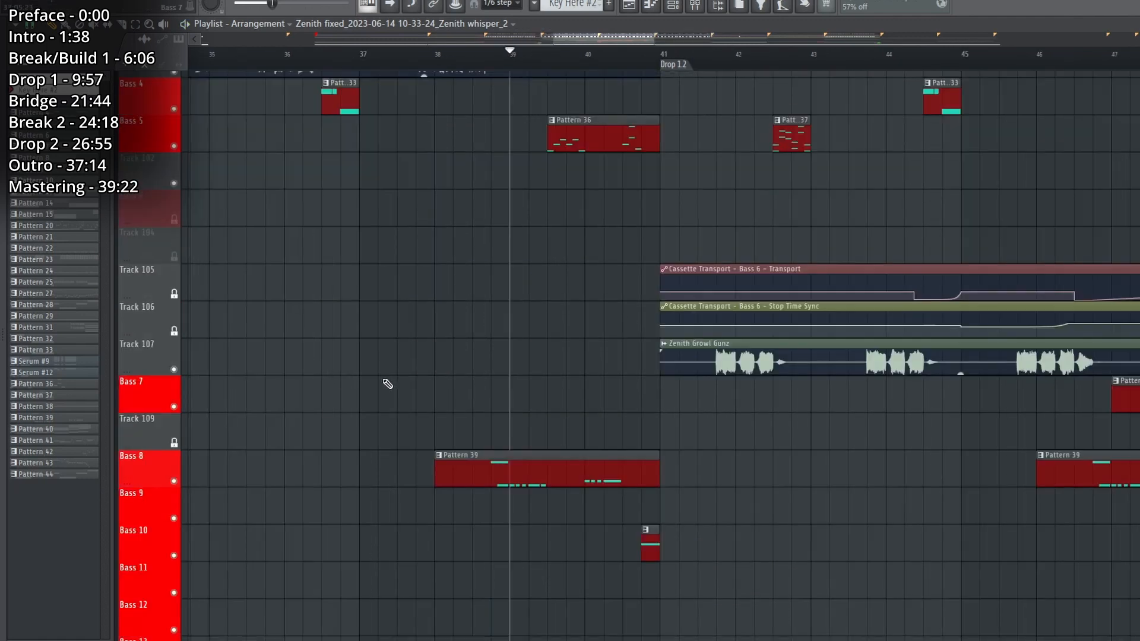
scroll(386, 384, "up", 3)
scroll(384, 410, "down", 4)
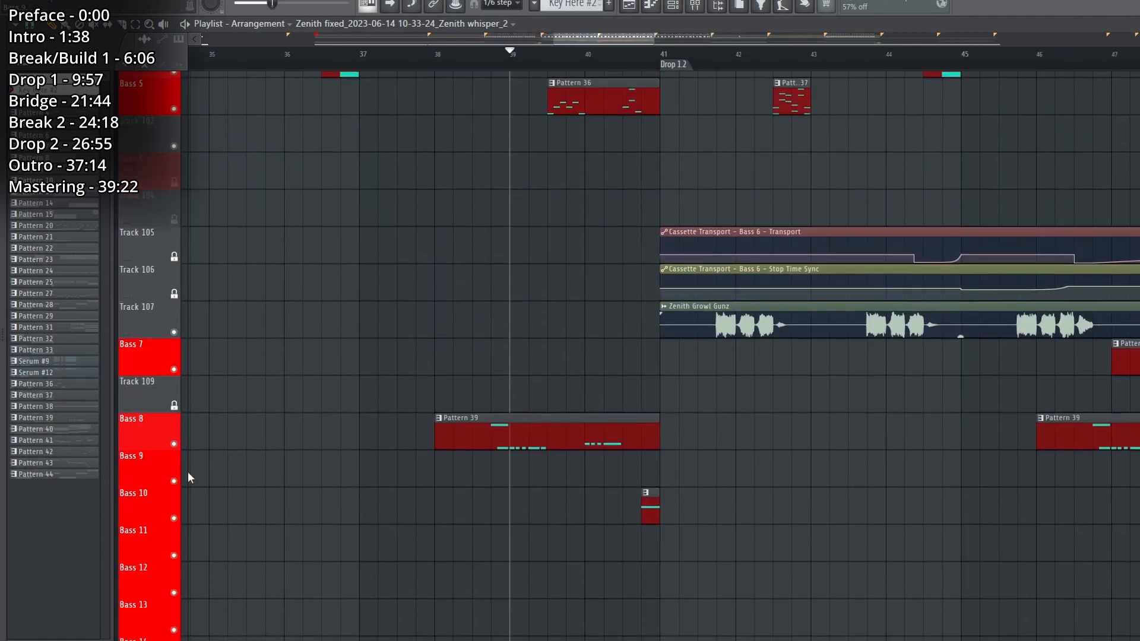
Solo Bass 8, play its Pattern 39 clip before Drop 1.2 and open Serum #13 from the channel rack.
right_click(174, 444)
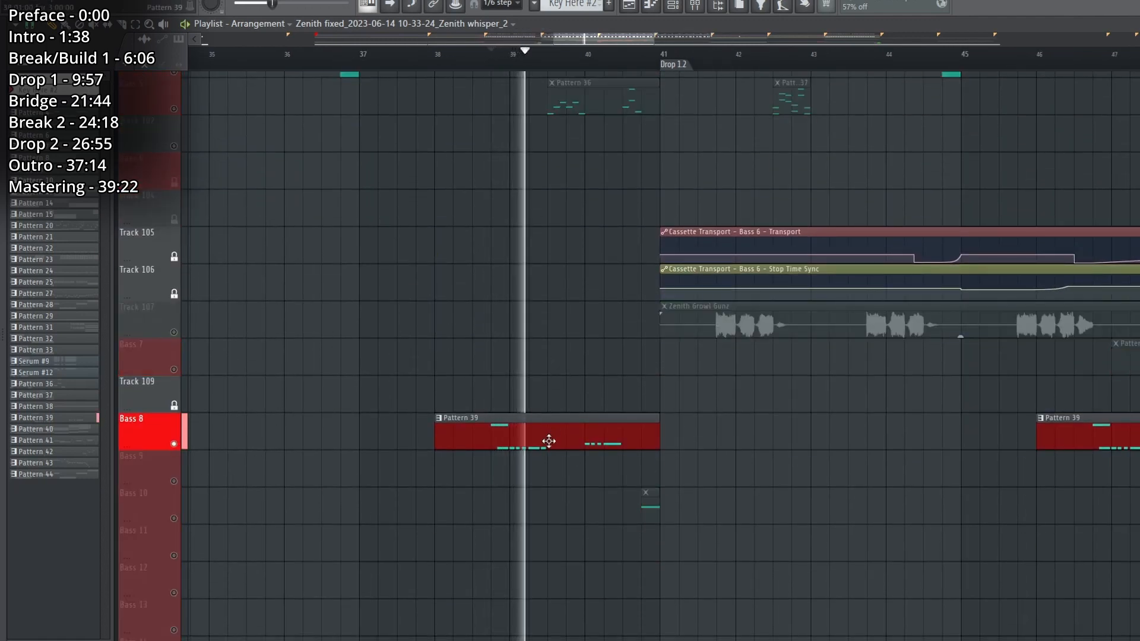
left_click(674, 7)
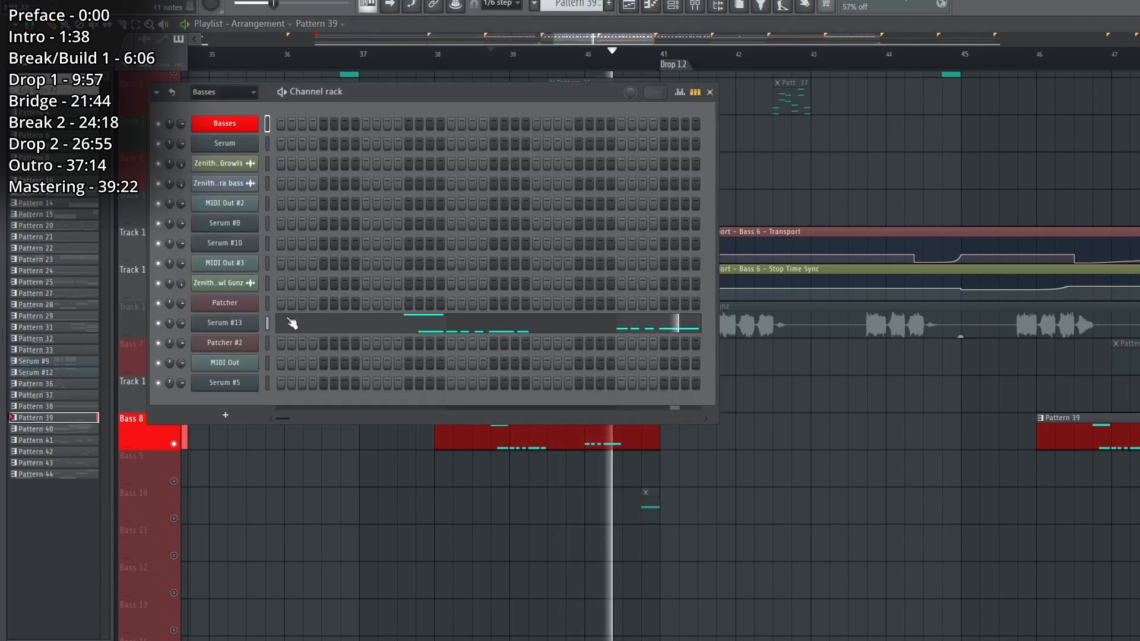
left_click(225, 323)
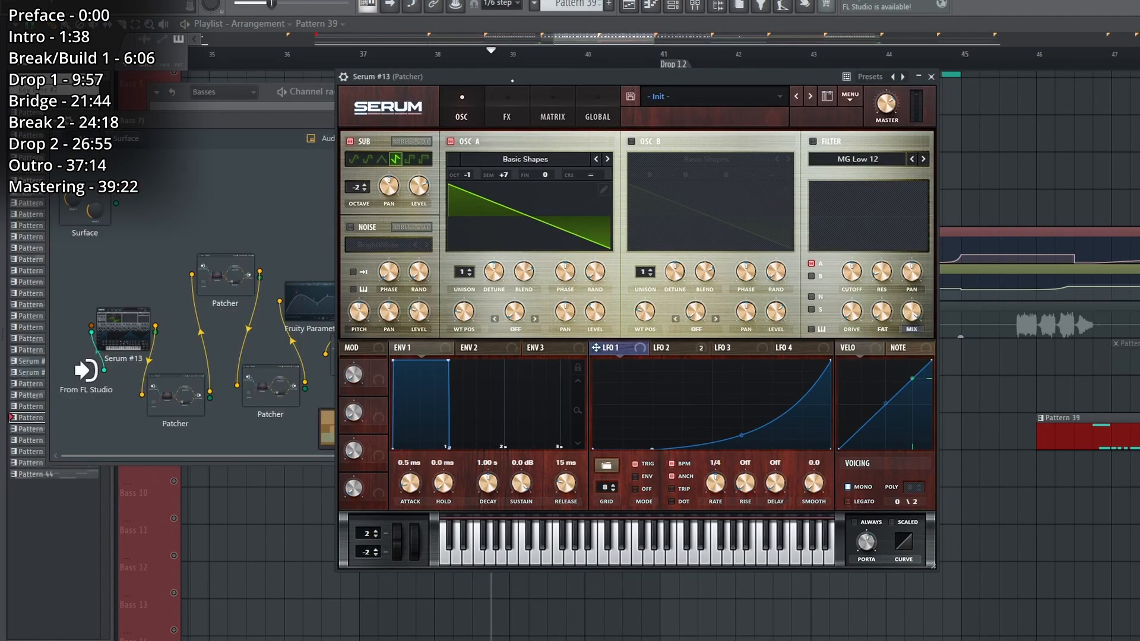
Inspect the effects chain and LFO 2 shape of Serum #13 during playback, and close its window.
left_click(509, 115)
left_click(689, 348)
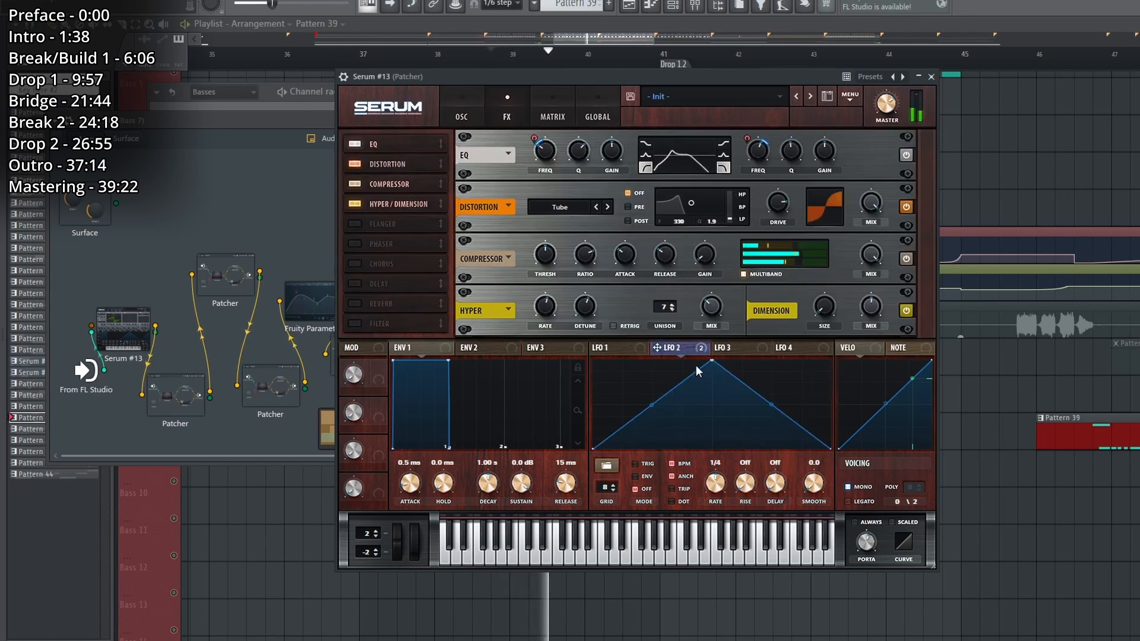
key("space")
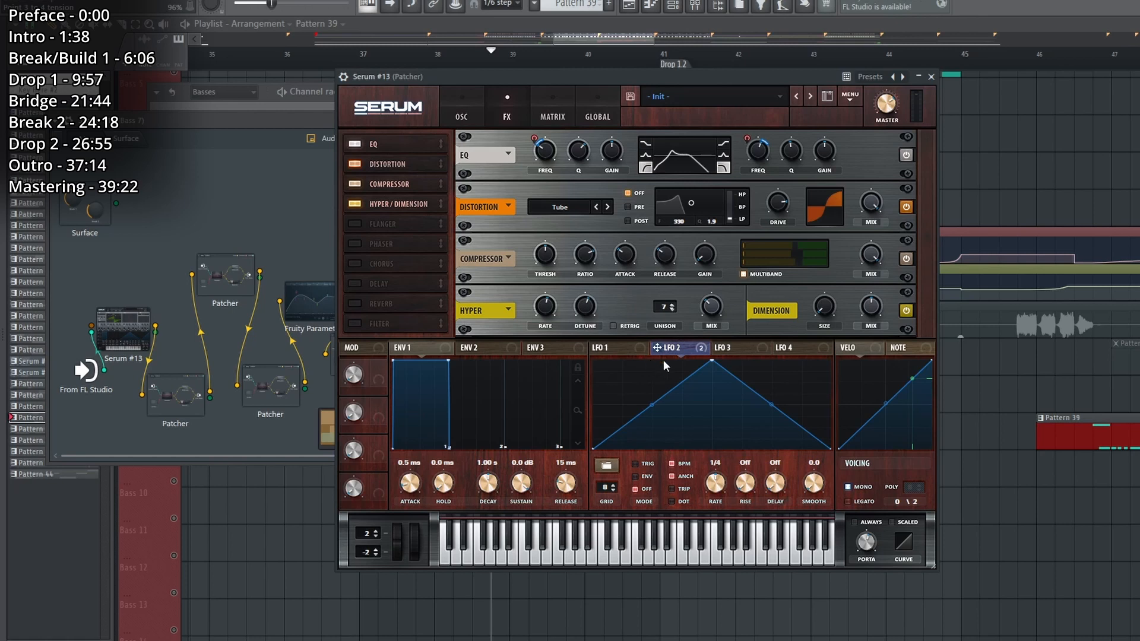
left_click(932, 77)
Examine the nested effect Patchers and the Fruity Parametric EQ 2 that follow Serum #13 in the chain.
double_click(173, 396)
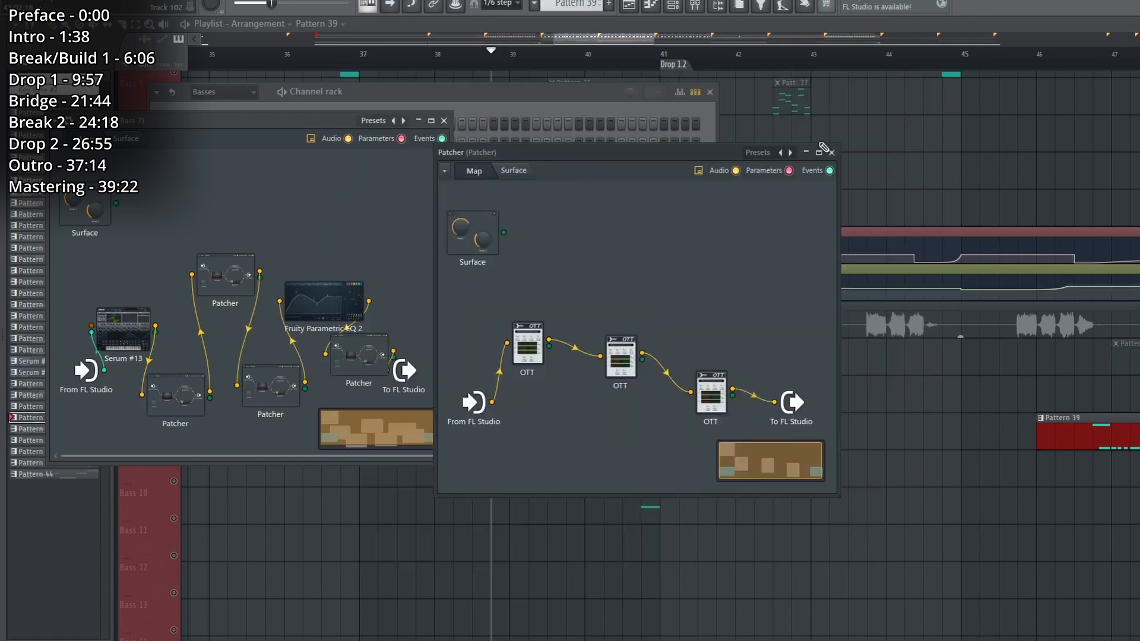
left_click(832, 153)
double_click(266, 400)
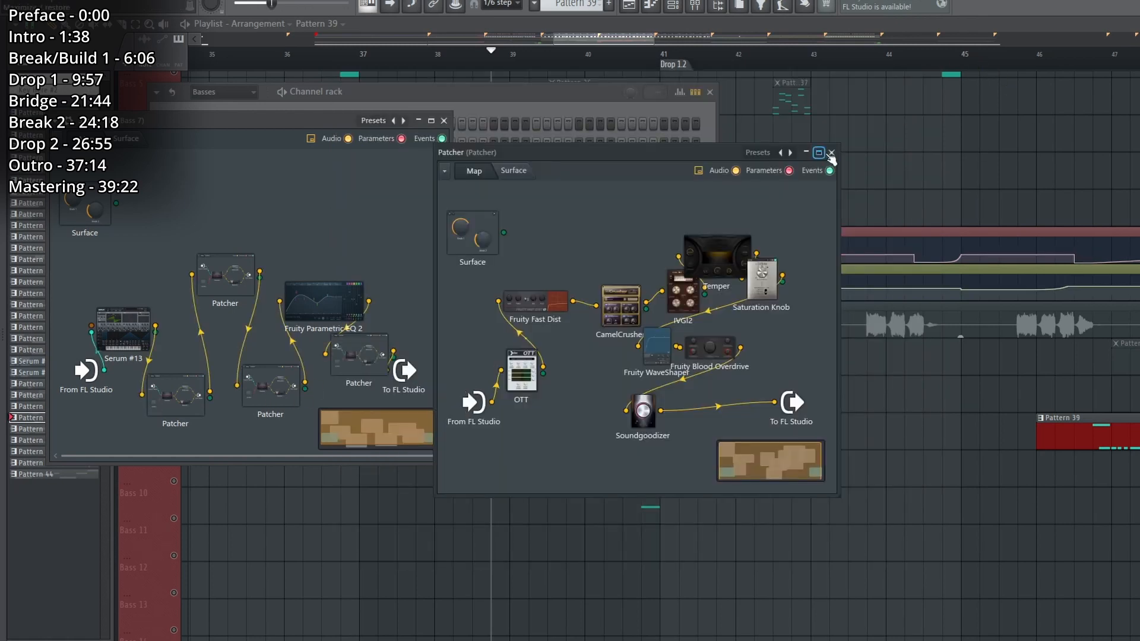
left_click(832, 153)
double_click(324, 304)
left_click(866, 203)
double_click(359, 356)
left_click(819, 153)
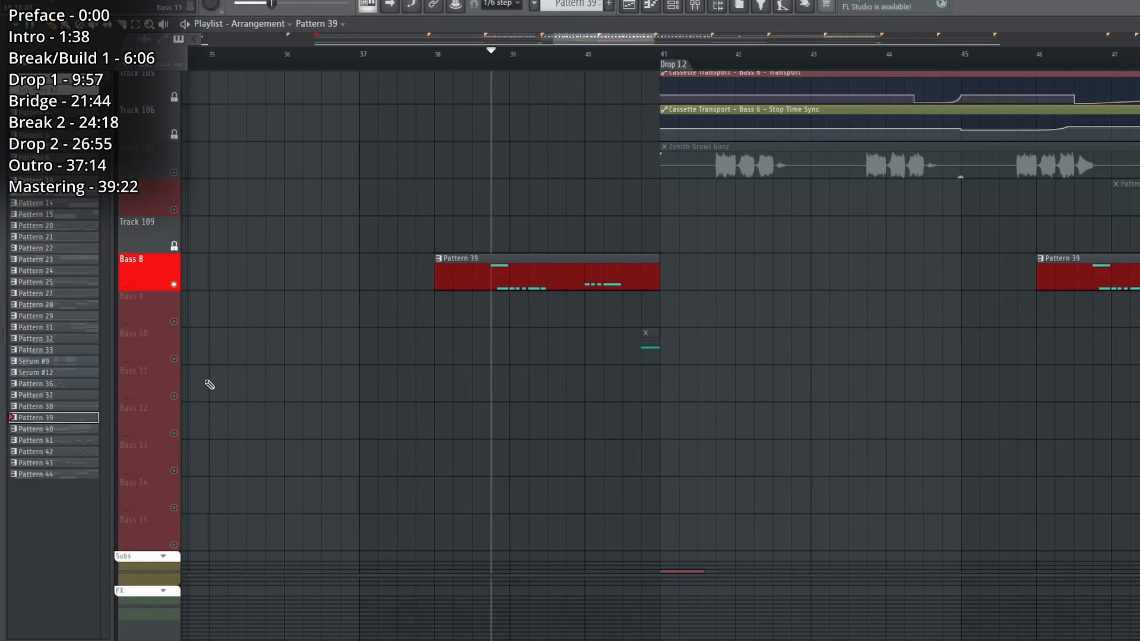
Solo the Bass 10 track and play its short clip just before Drop 1.2.
scroll(180, 365, "up", 4)
left_click(648, 490)
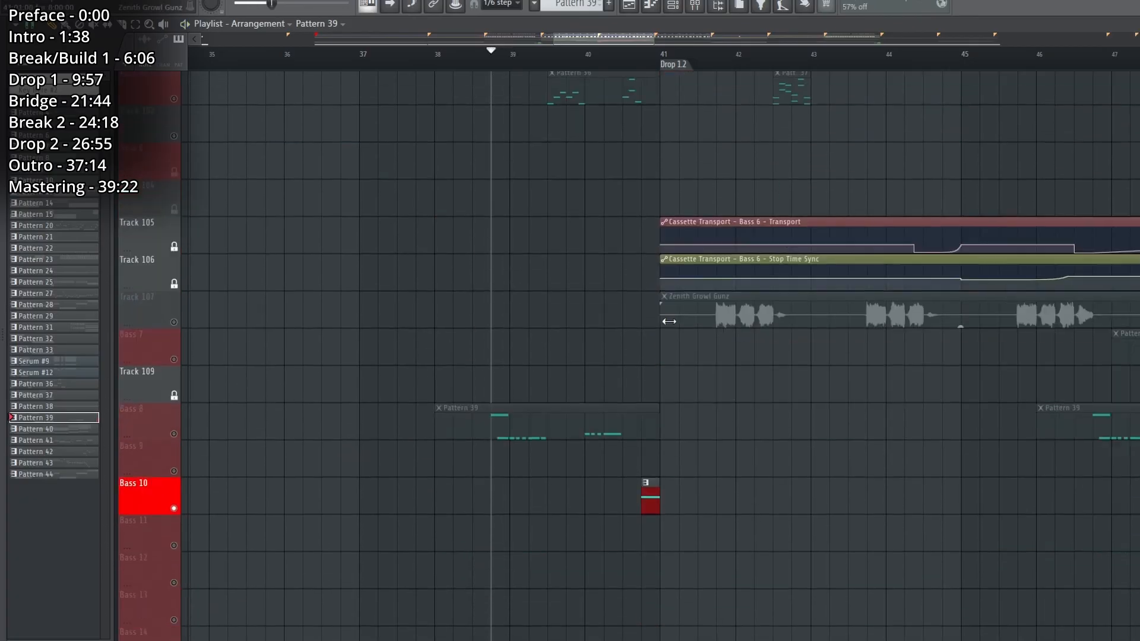
left_click(642, 55)
scroll(659, 149, "right", 3)
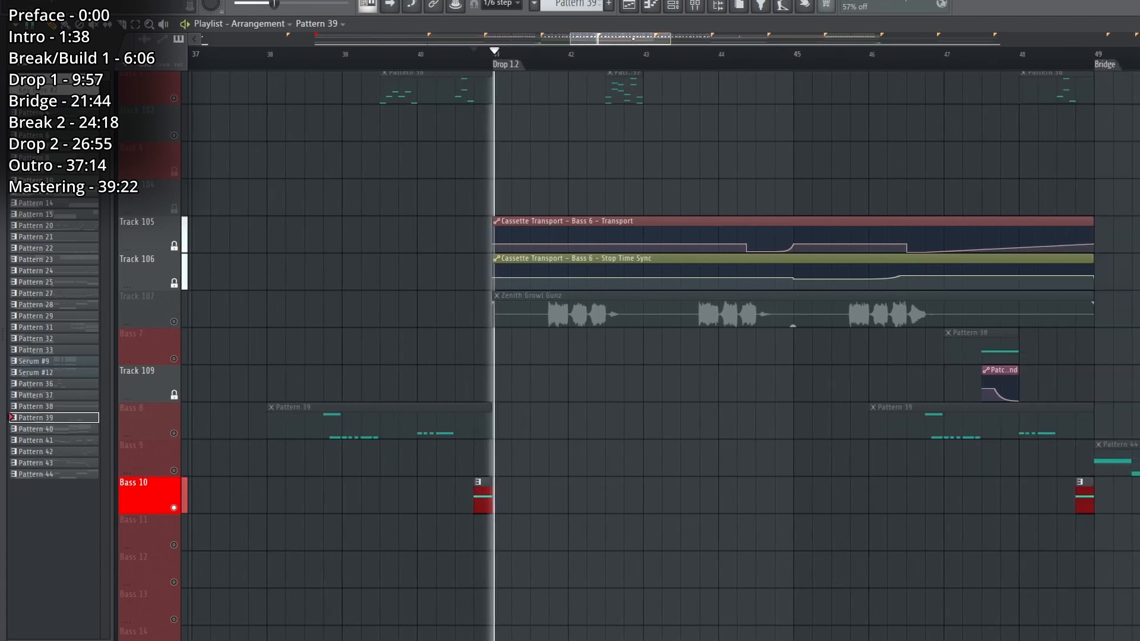
key("0")
key("space")
key("F6")
key("space")
left_click(238, 384)
mouse_move(526, 380)
left_mouse_down()
mouse_move(537, 382)
mouse_move(522, 382)
left_mouse_up()
left_click(632, 289)
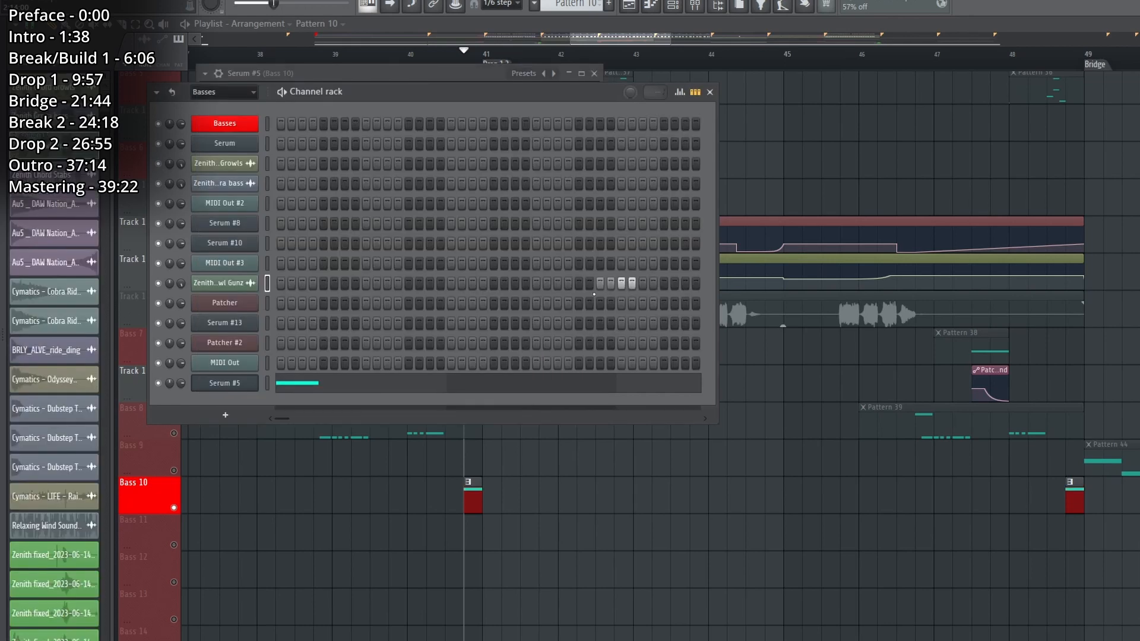
key("ctrl+z")
Replay Bass 10's Pattern 10 clip several times from just before bar 41.
key("space")
left_click(476, 493)
key("space")
key("space")
key("space")
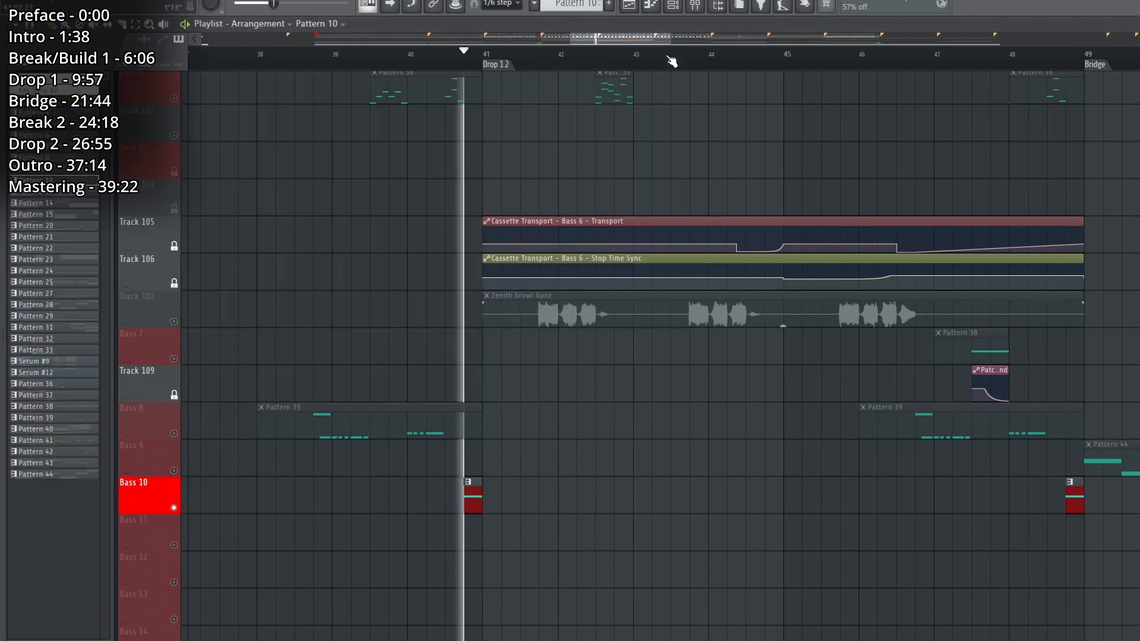
Open the Serum #5 Patcher of Bass 10 from the channel rack and view its lower Serum layer.
key("space")
key("space")
left_click(673, 6)
key("space")
key("space")
key("space")
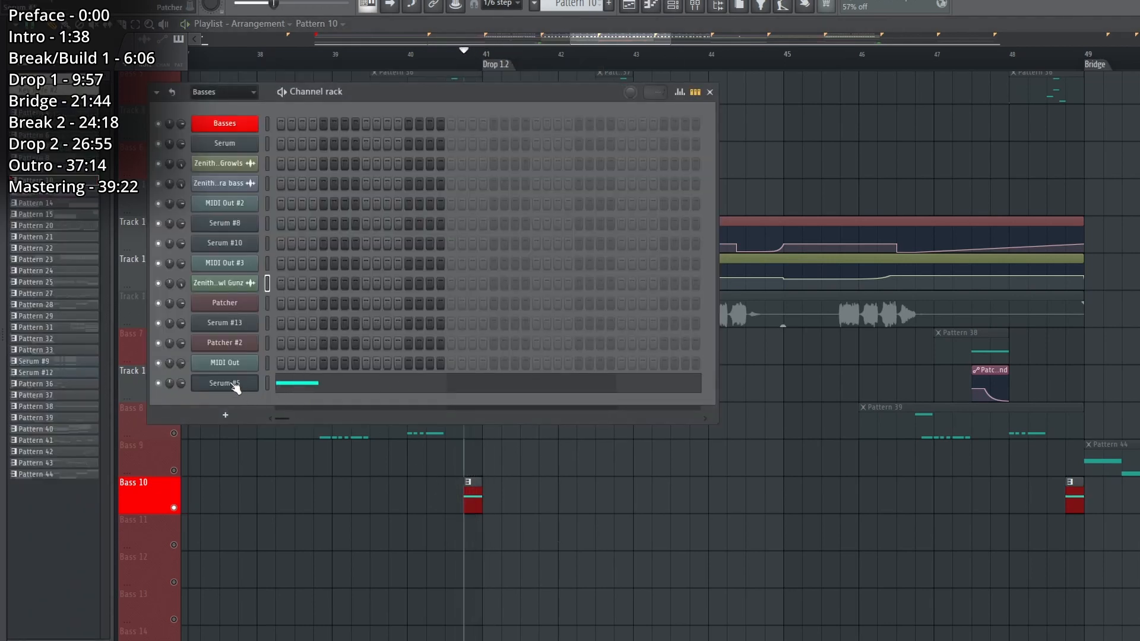
left_click(232, 384)
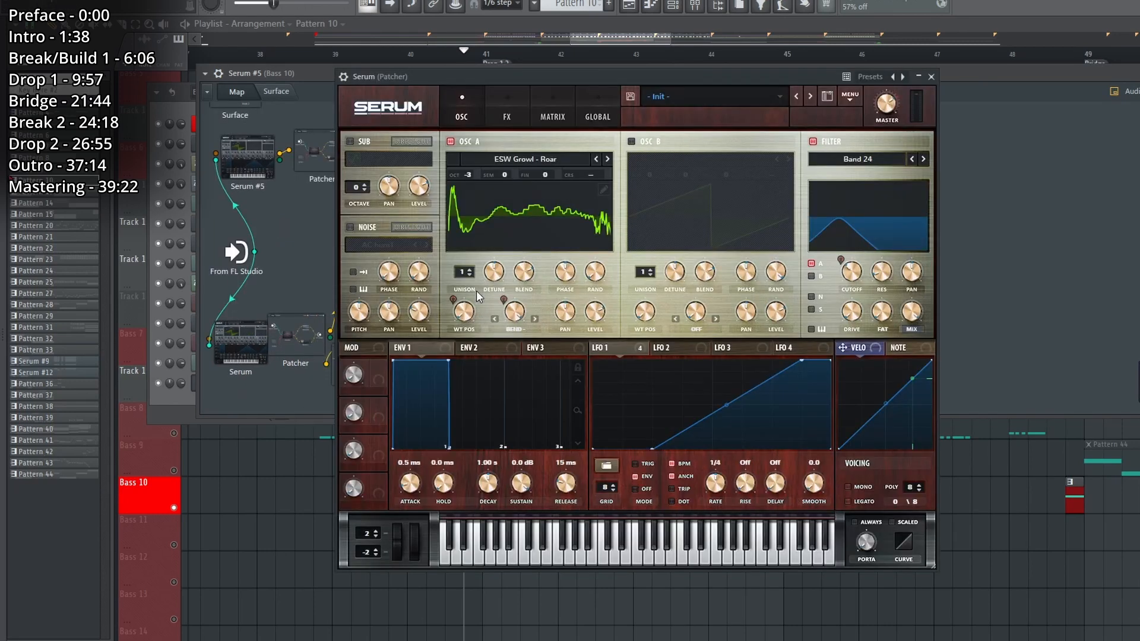
double_click(245, 339)
left_click(931, 76)
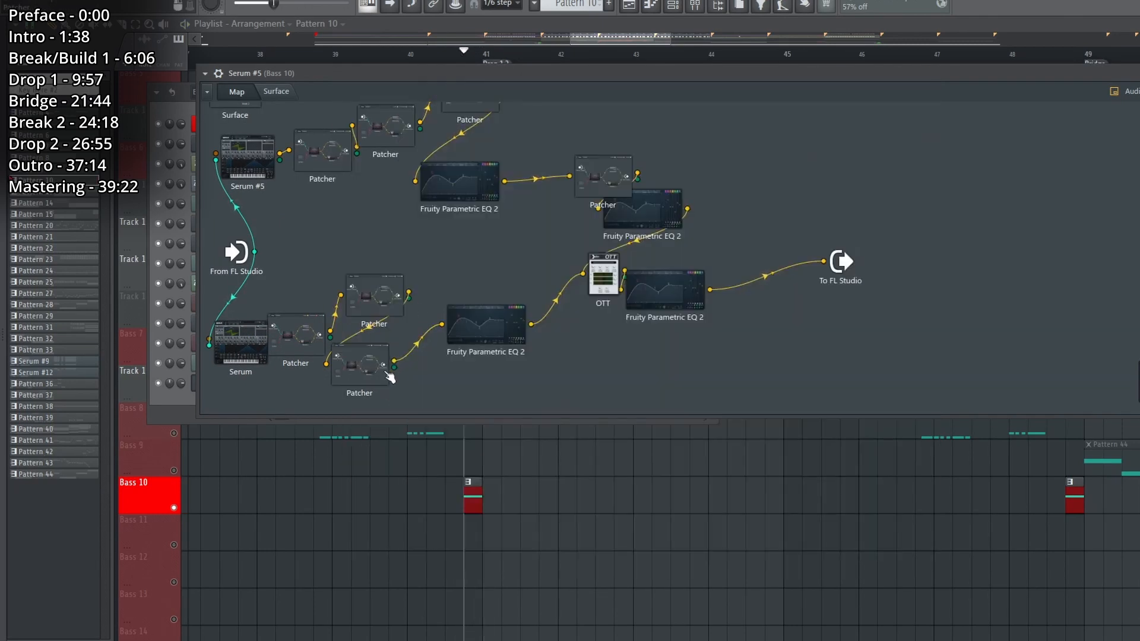
Spread out the overlapping Patcher and Fruity Parametric EQ 2 modules in the Bass 10 map, and check the upper Serum #5 layer.
left_click_drag(386, 373, 409, 378)
left_click_drag(626, 241, 576, 267)
left_click_drag(601, 203, 543, 196)
left_click_drag(466, 222, 498, 199)
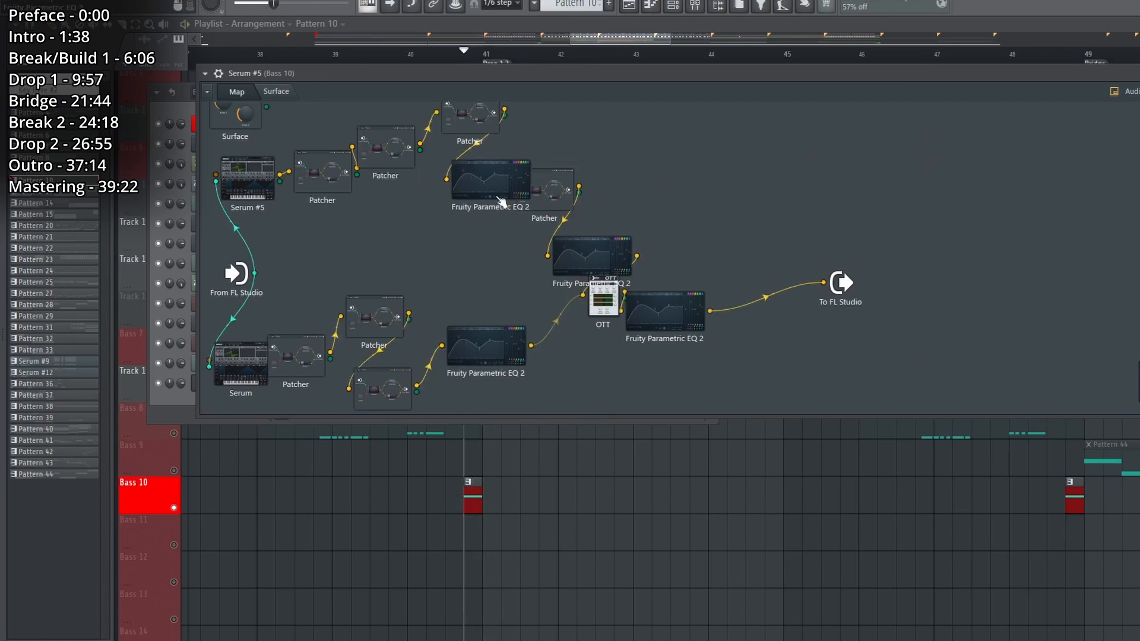
double_click(261, 183)
left_click(931, 76)
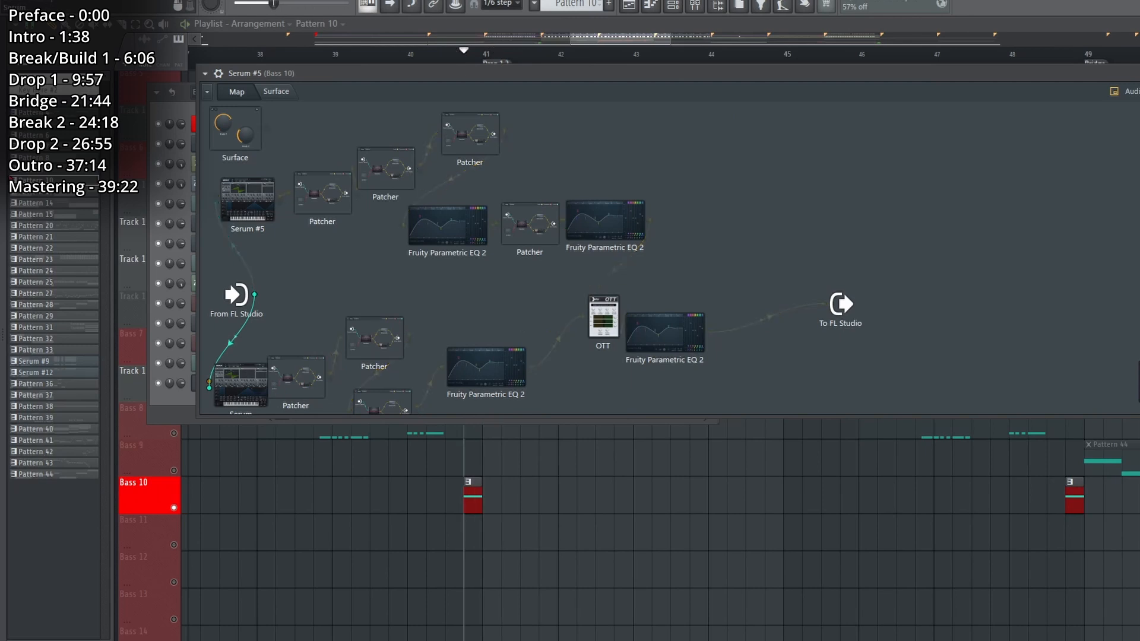
Reopen the lower Serum layer of Bass 10 and inspect its effects and LFO 1 modulation, playing the sound.
left_click(244, 386)
left_click(518, 102)
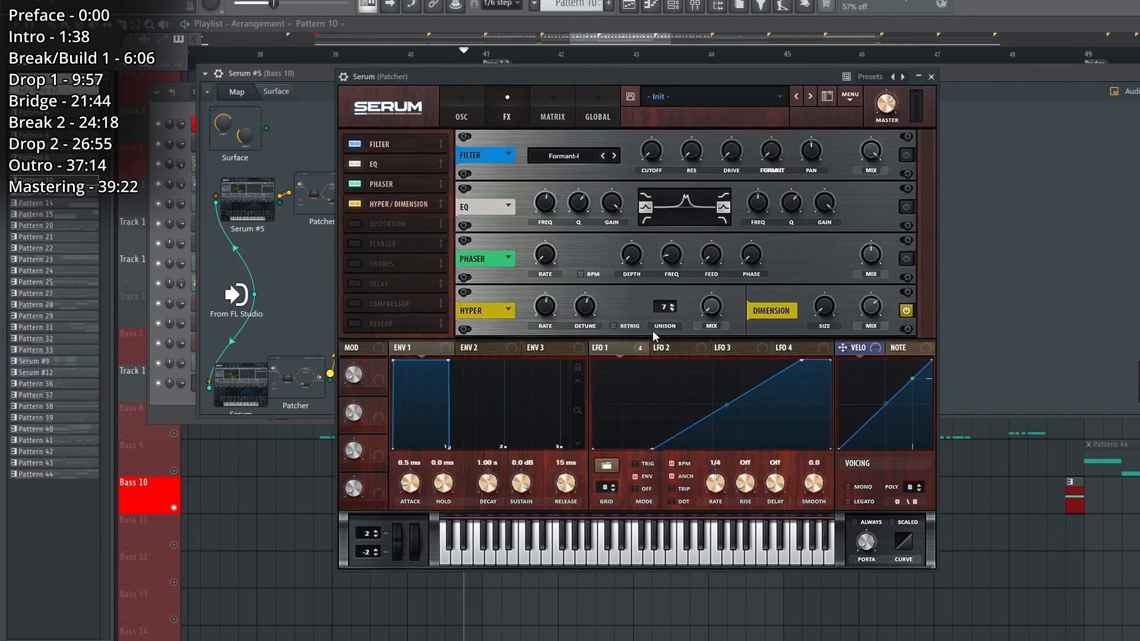
left_click(628, 352)
key("space")
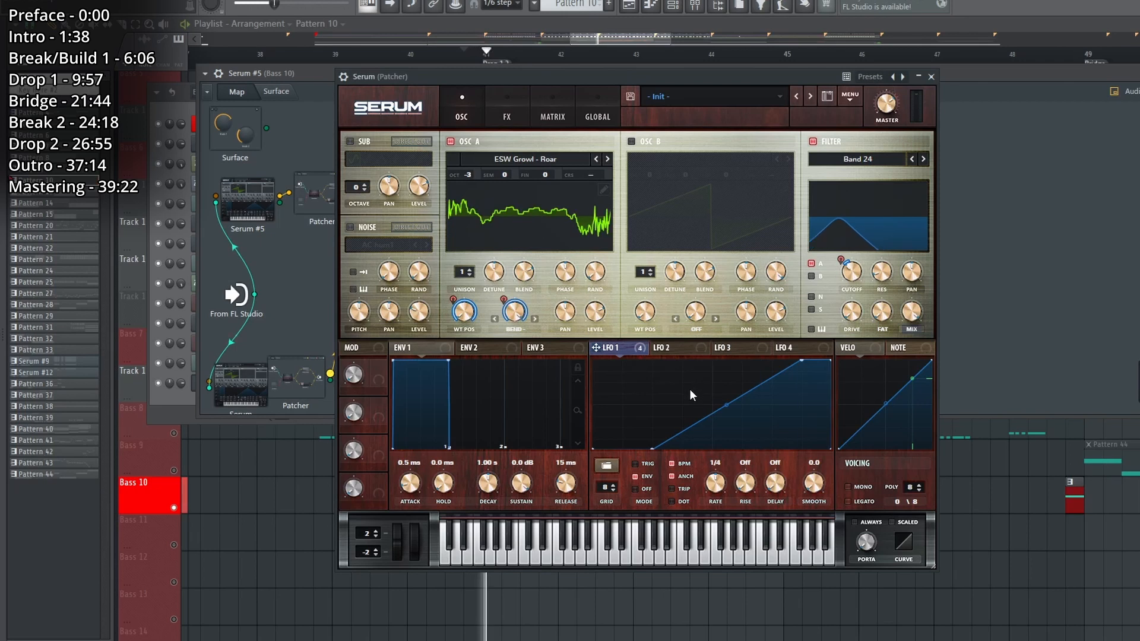
key("space")
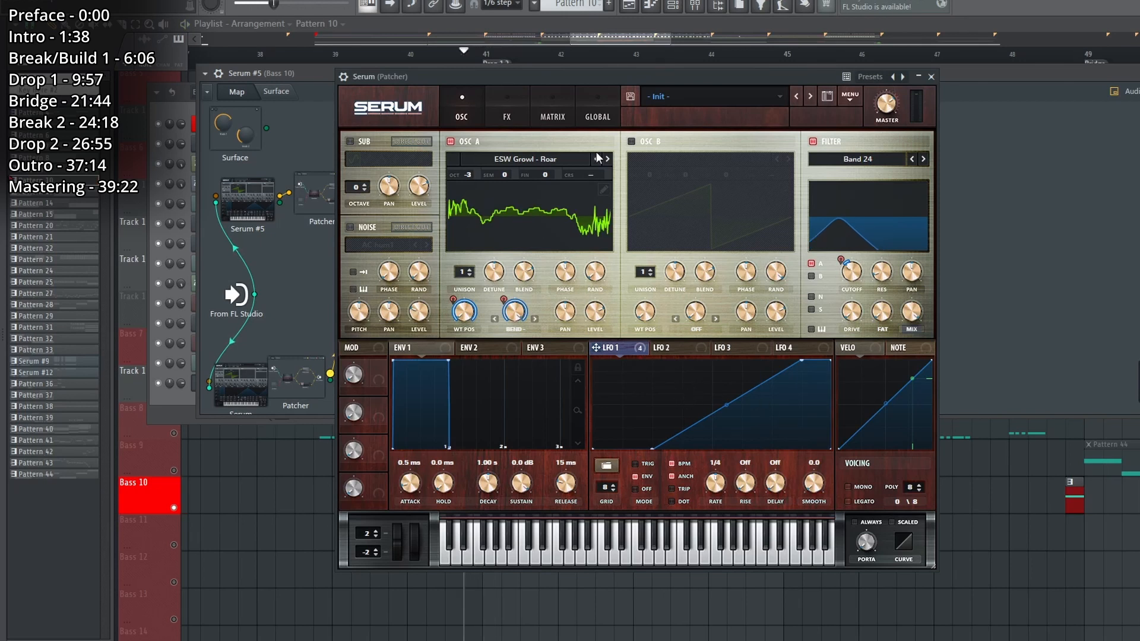
Review the lower Serum's modulation matrix and show its ESW Growl - Roar wavetable in 3D, and close the Serum.
left_click(552, 110)
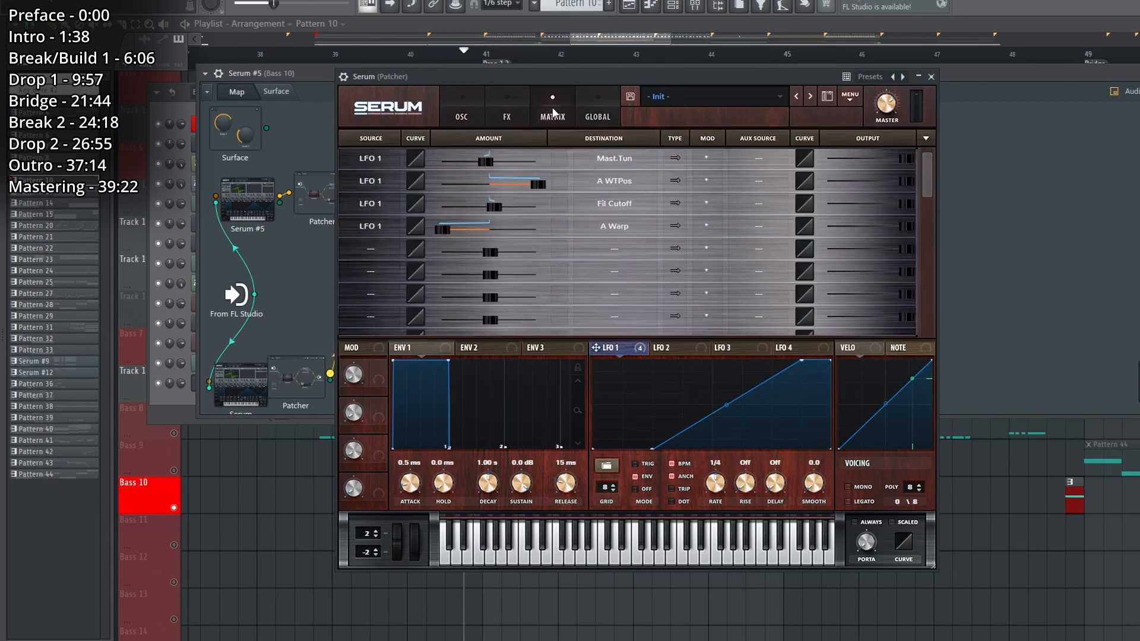
left_click(457, 116)
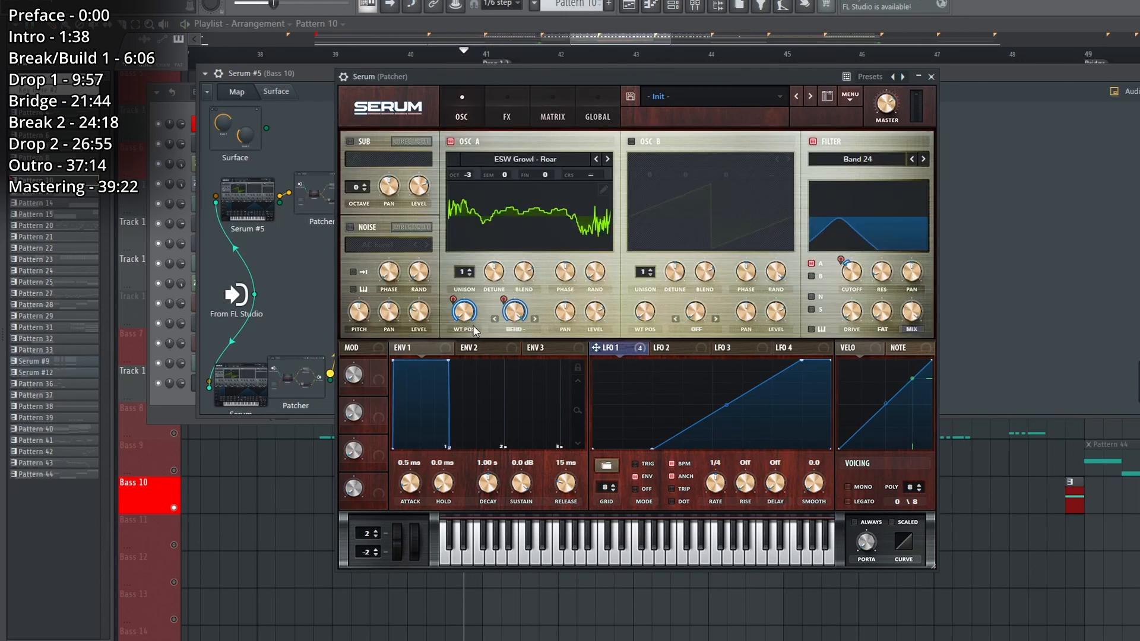
left_click(507, 236)
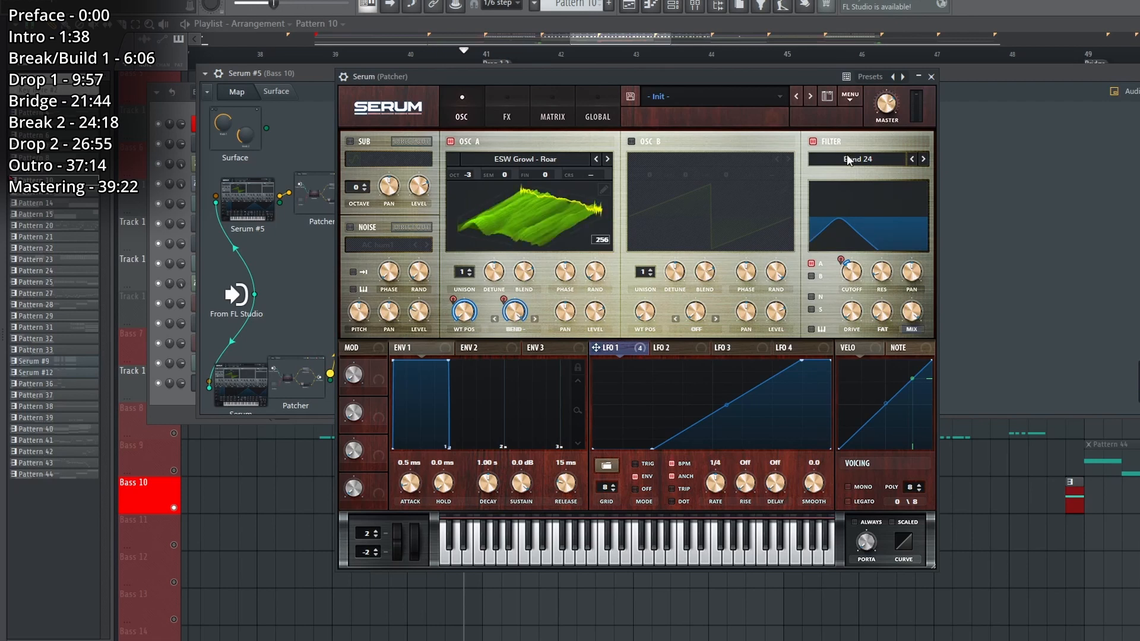
left_click(931, 77)
Examine the lower layer's OTT and distortion Patchers, and check its Fruity Parametric EQ 2 during playback.
double_click(297, 378)
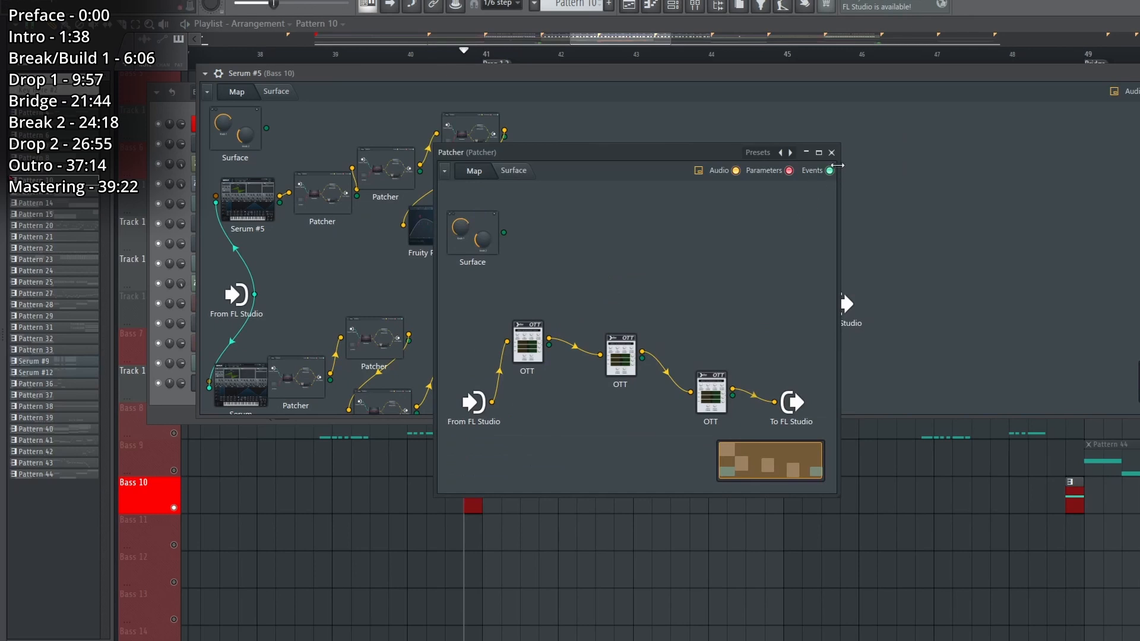
left_click(832, 153)
double_click(388, 404)
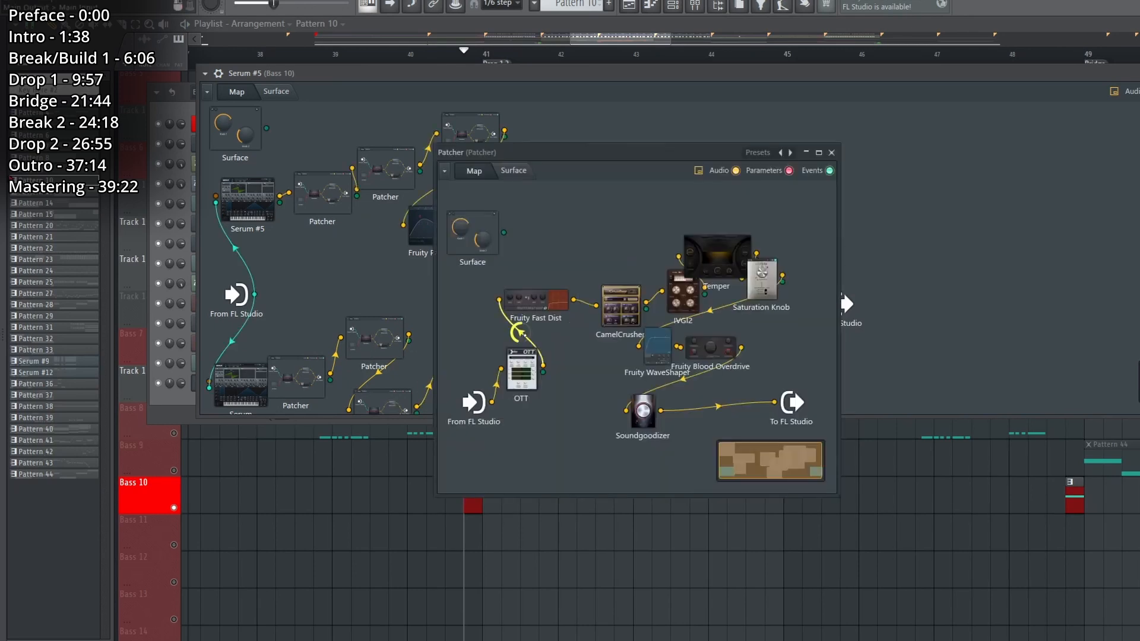
left_click(832, 153)
double_click(508, 365)
key("space")
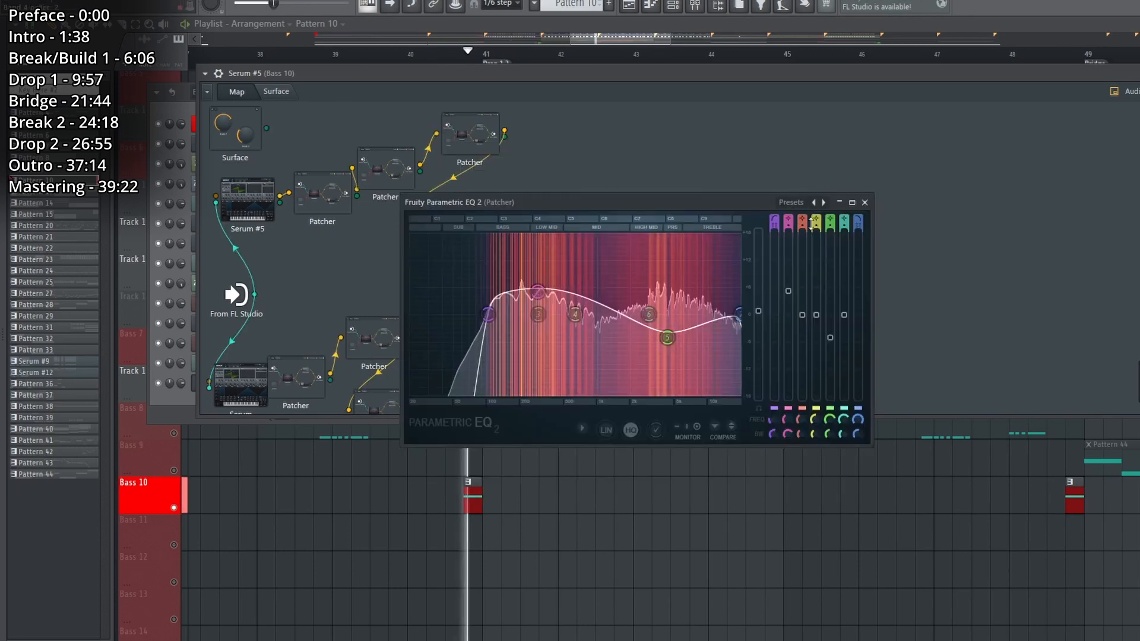
left_click(865, 202)
key("space")
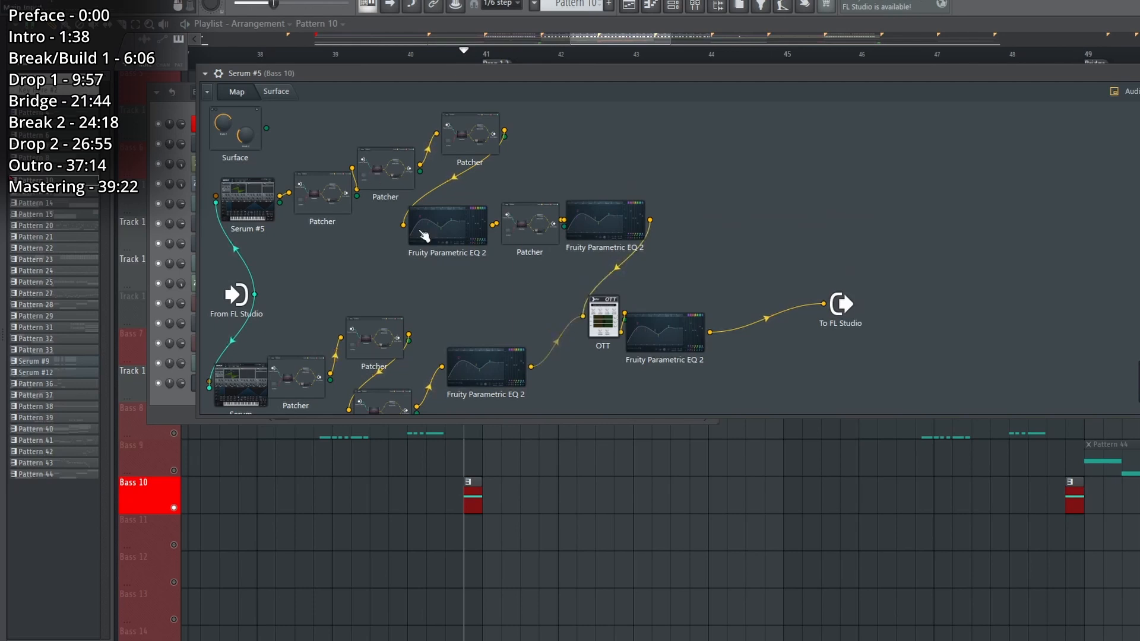
Check the upper Serum #5's effects in Bass 10, and inspect the mid/side Patcher between its two Fruity Parametric EQ 2 modules.
double_click(274, 203)
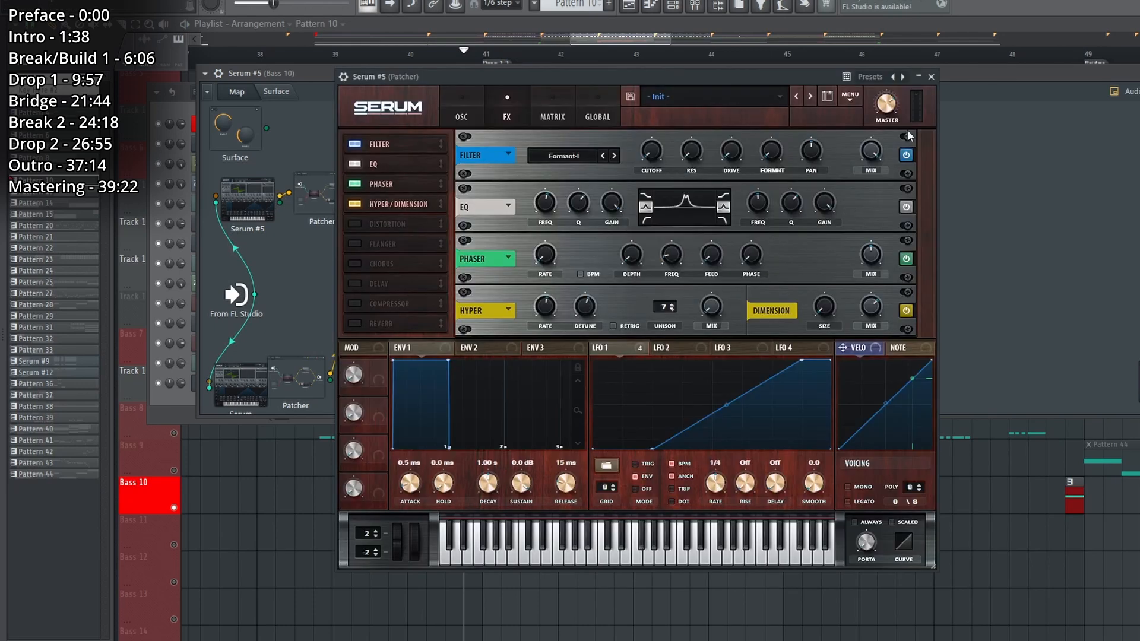
left_click(931, 76)
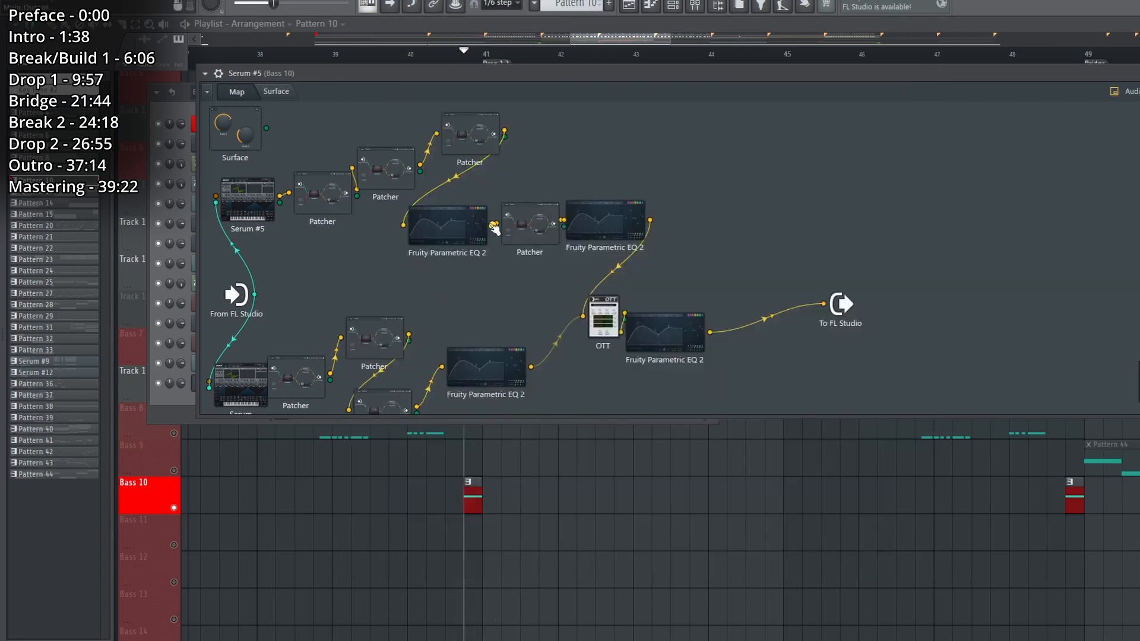
left_click(539, 229)
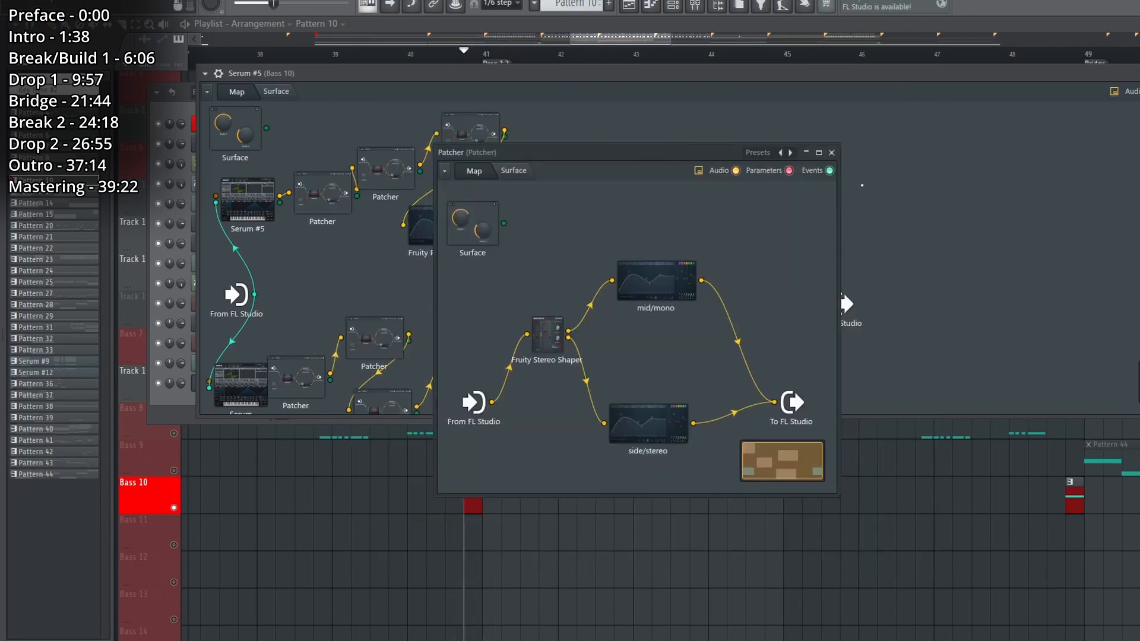
left_click(831, 153)
left_click(555, 239)
left_click(831, 153)
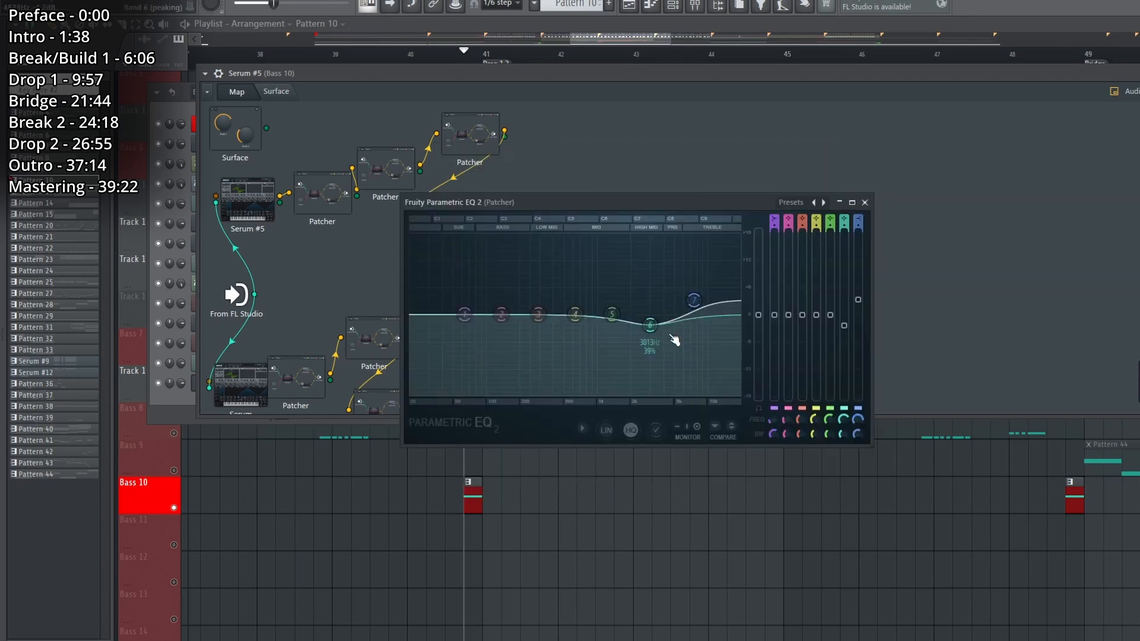
Examine the upper layer's two Fruity Parametric EQ 2 modules while playing the sound, and check the final EQ after OTT.
key("space")
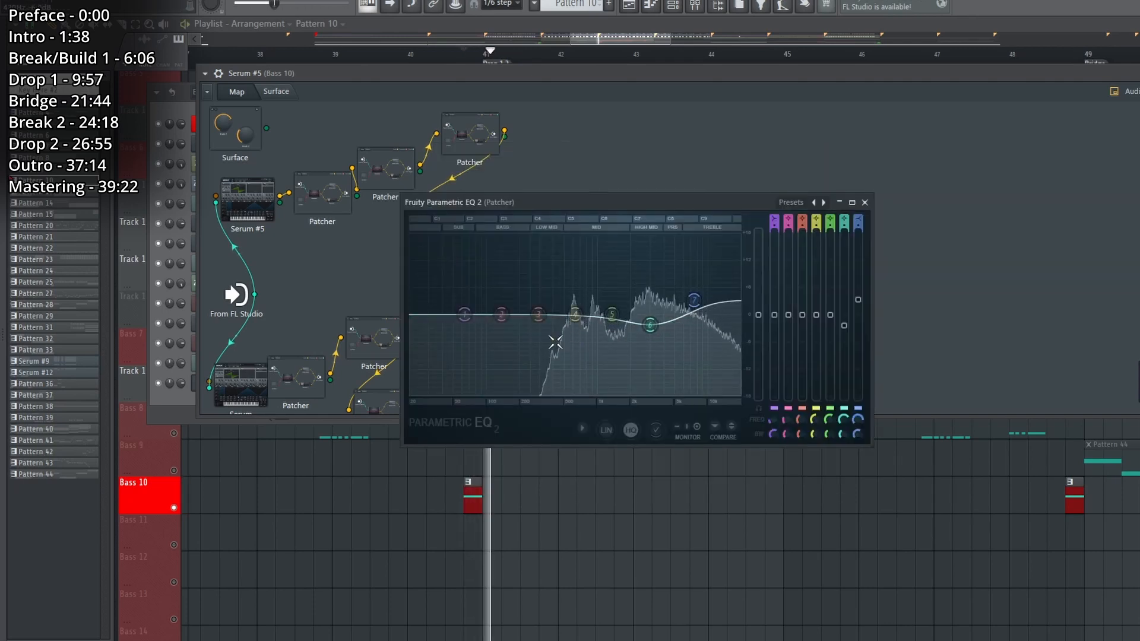
key("space")
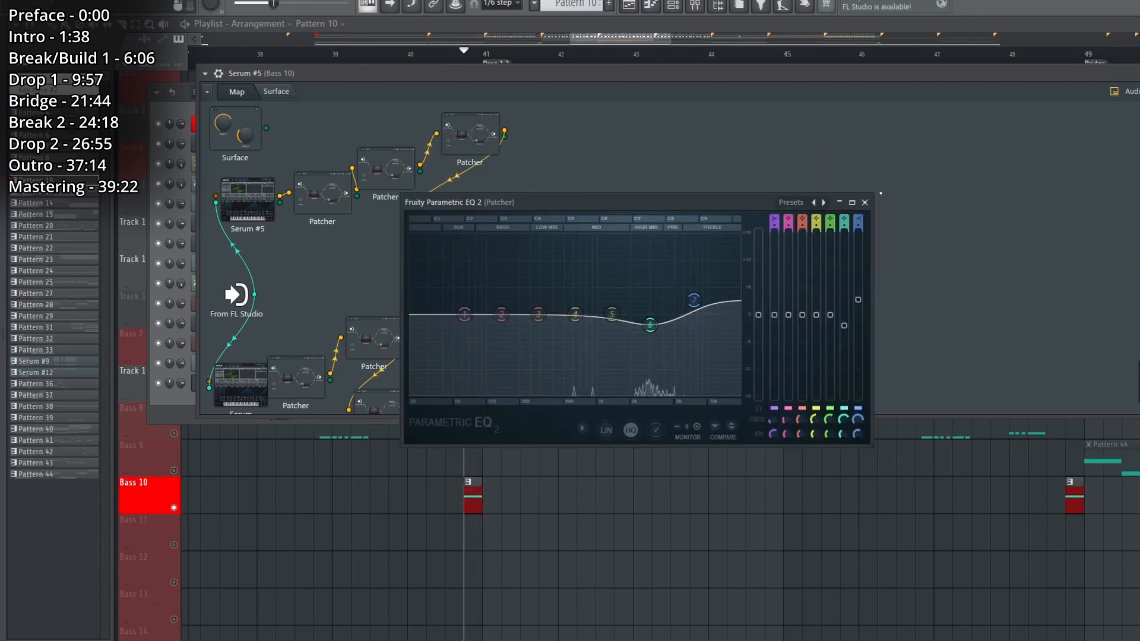
left_click(865, 204)
left_click(466, 235)
key("space")
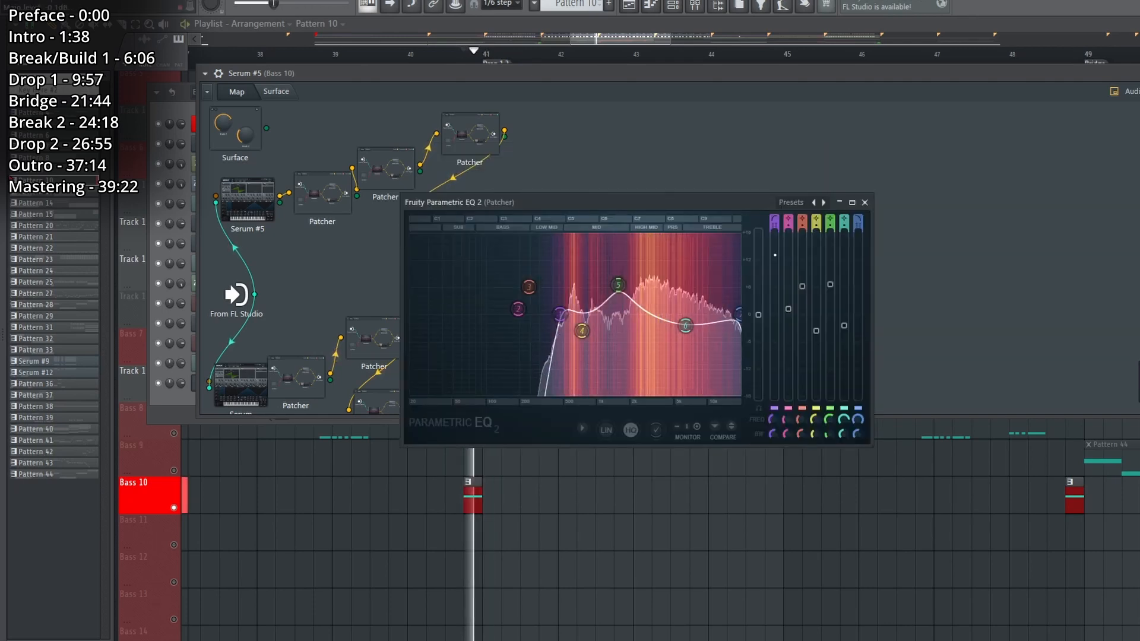
key("space")
left_click(866, 204)
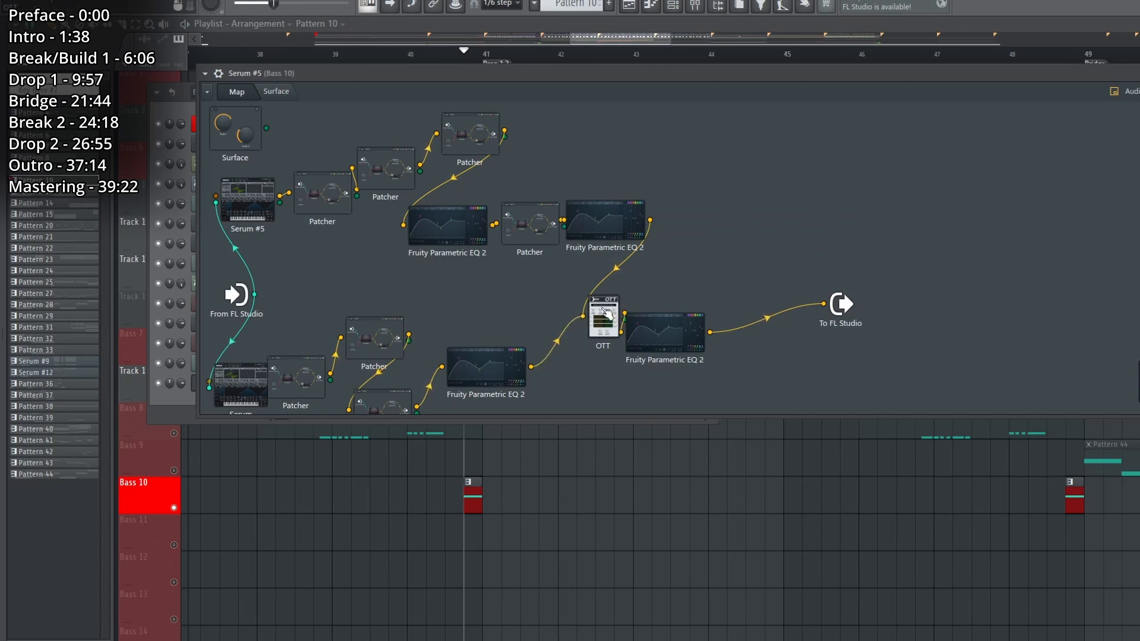
left_click(688, 340)
left_click(866, 203)
Leave the Bass 10 Patcher and play the arrangement with all bass tracks active around the start of Drop 1.2.
right_click(681, 556)
key("space")
key("space")
scroll(678, 556, "down", 2)
Close the mixer and play the soloed Bass 7 track from the middle of bar 47.
key("space")
left_click(413, 61)
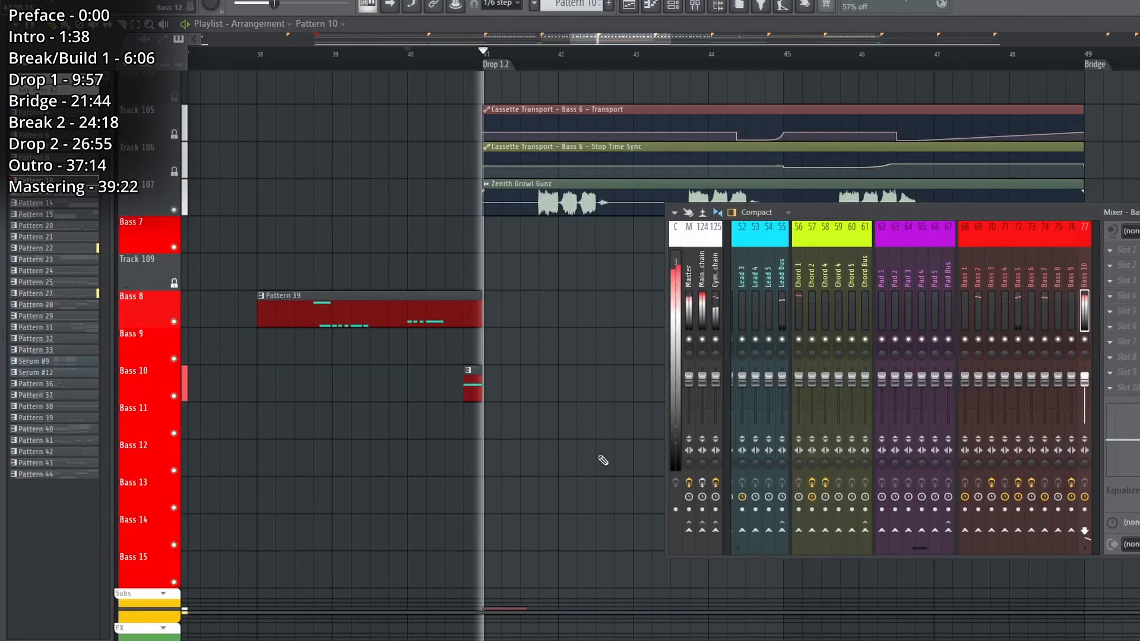
key("space")
key("F9")
key("space")
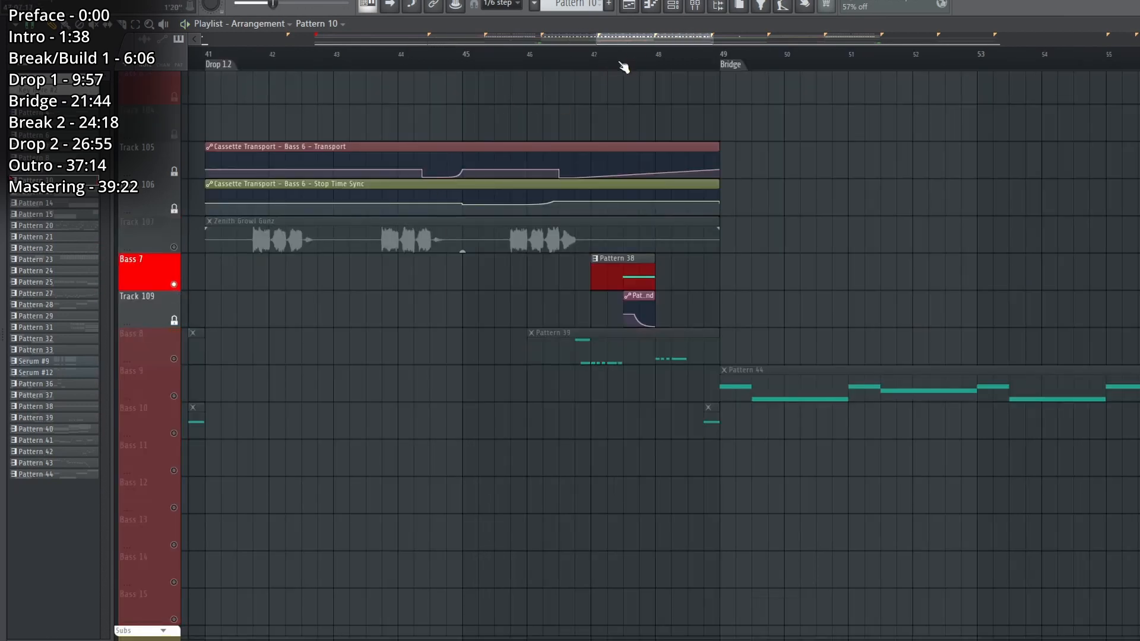
left_click(623, 64)
key("space")
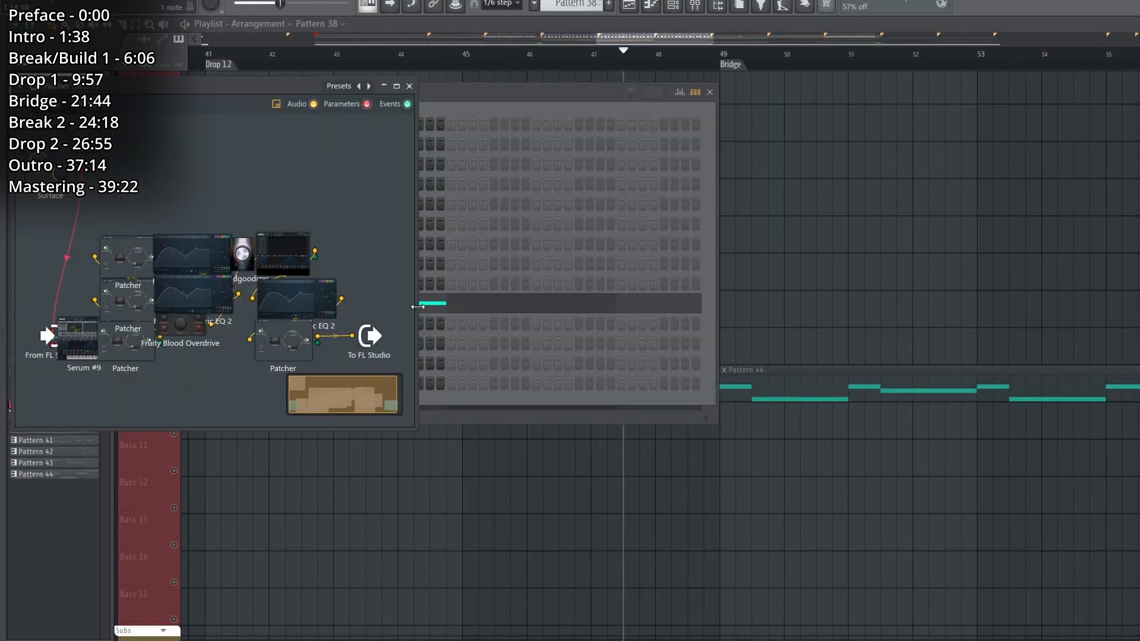
Open the Bass 7 Patcher's Serum #9 and inspect its oscillator, LFO 1 modulation and effects.
left_click_drag(418, 306, 765, 300)
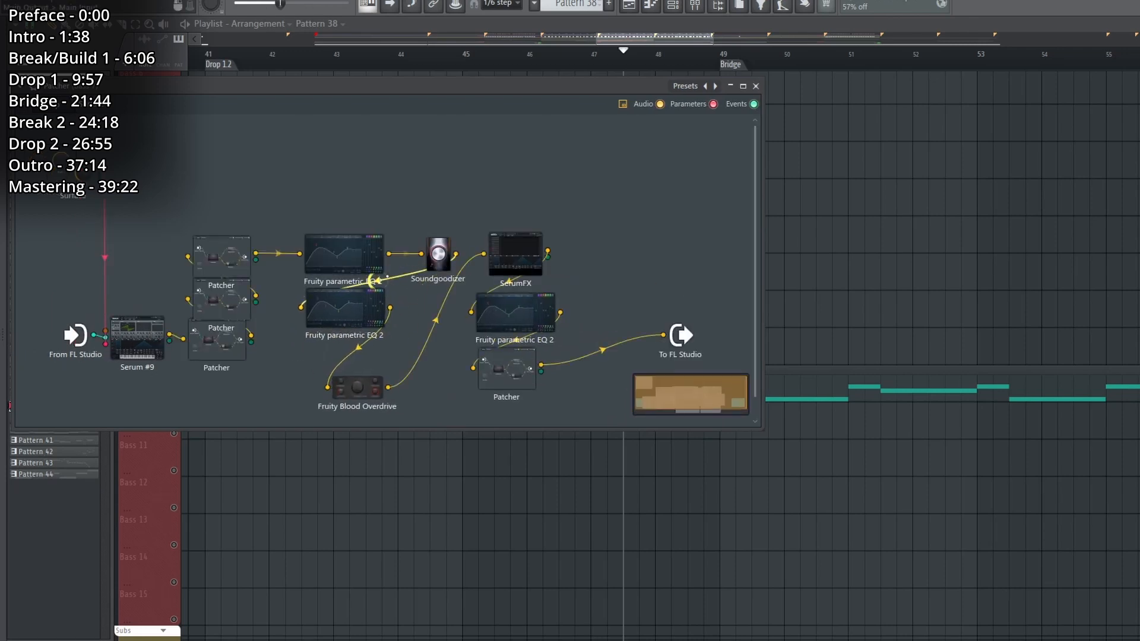
double_click(138, 337)
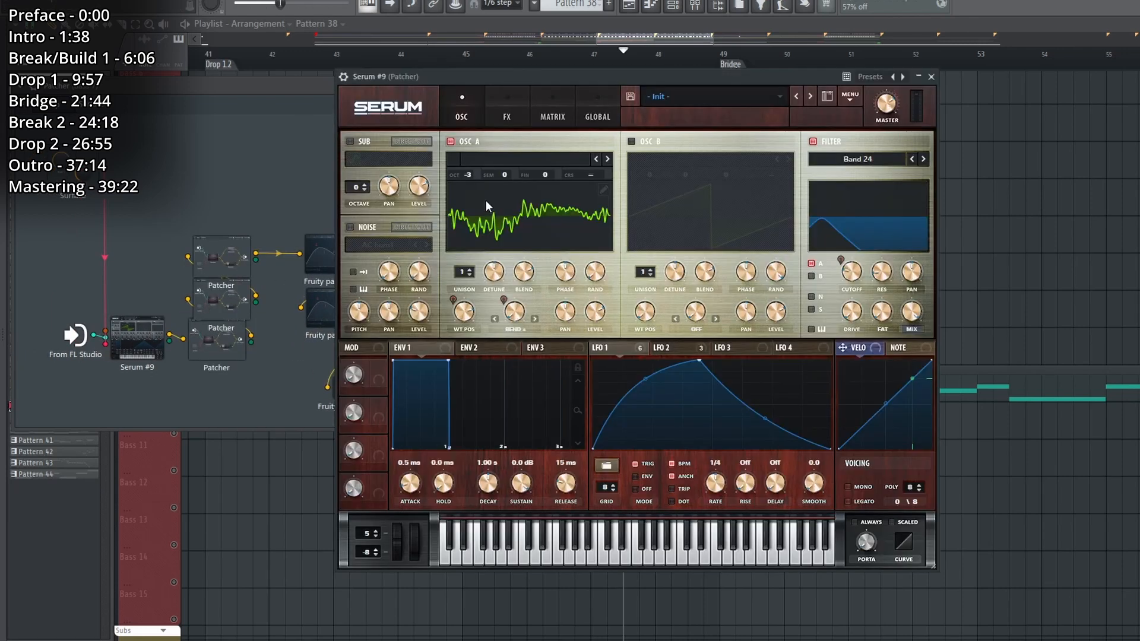
left_click(486, 202)
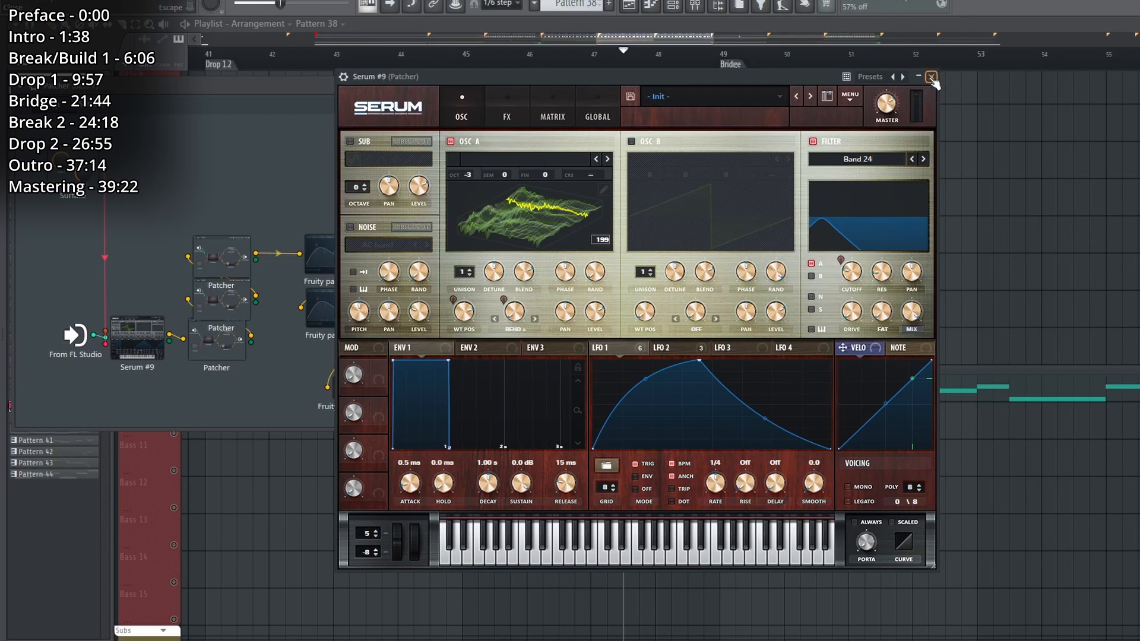
left_click(507, 116)
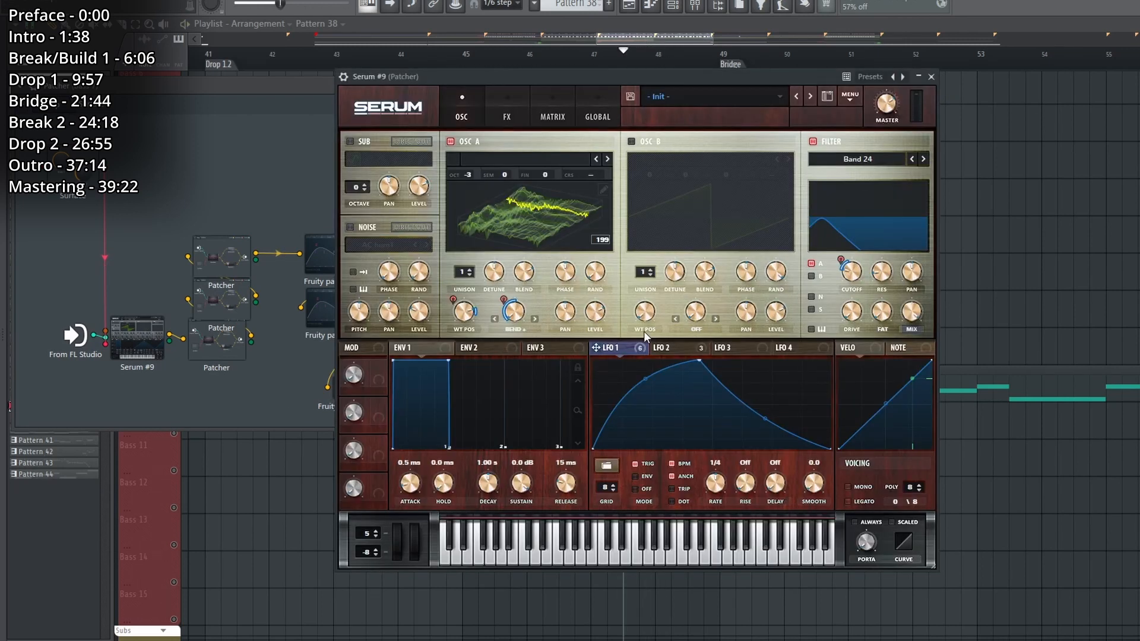
left_click(508, 116)
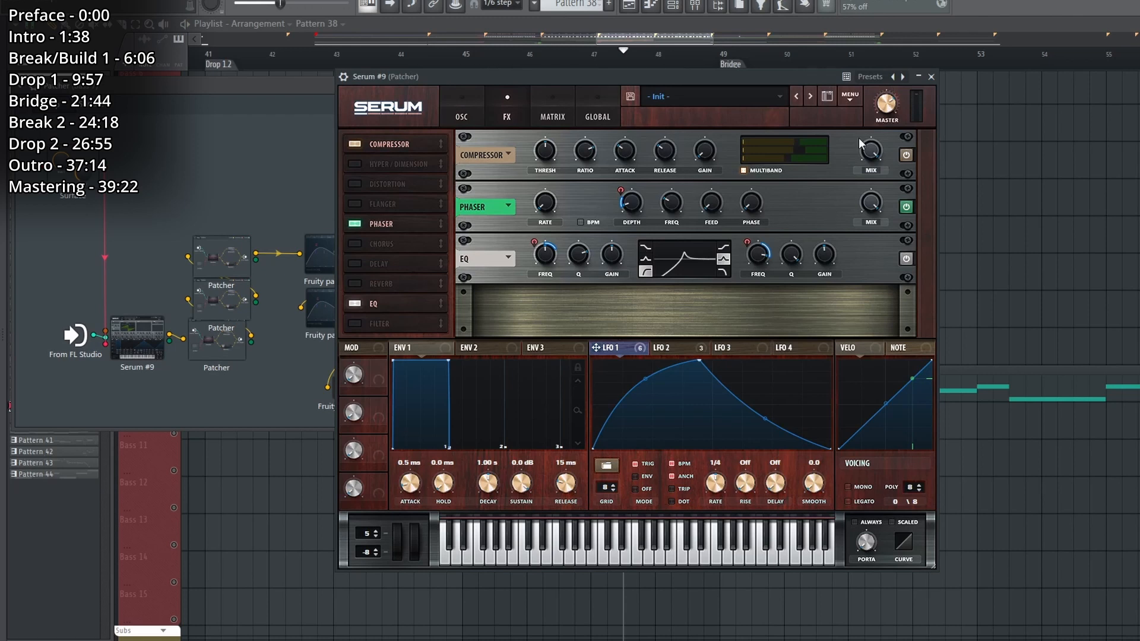
left_click(932, 76)
Nudge a Patcher and the upper Fruity parametric EQ 2 in the Bass 7 map, and check SerumFX and the EQ after it.
left_click_drag(211, 367, 211, 353)
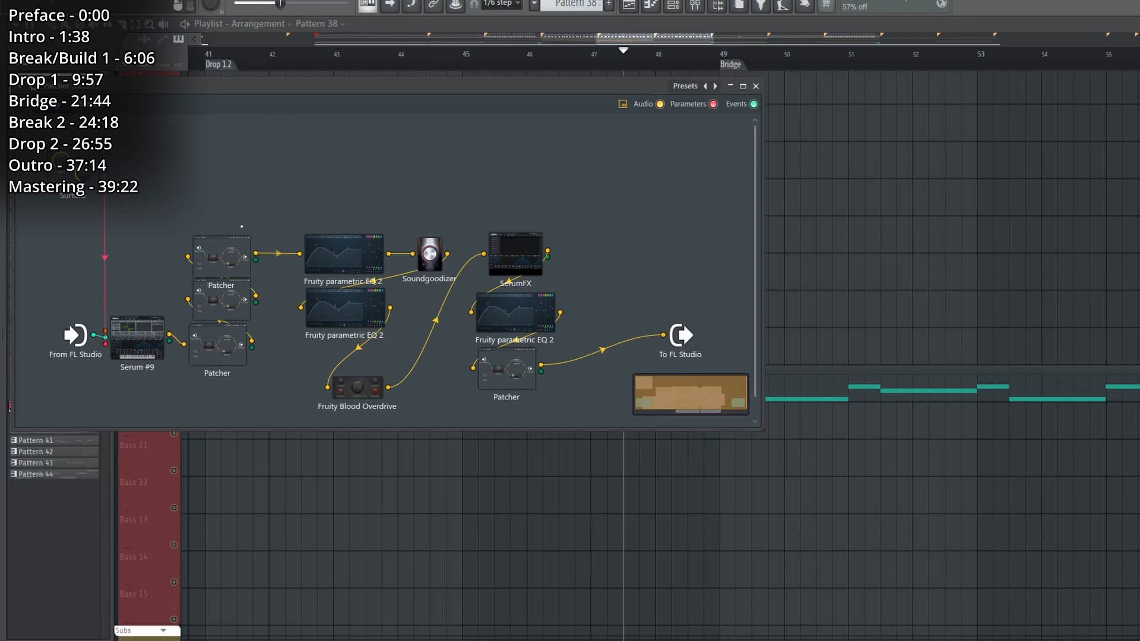
mouse_move(376, 247)
left_mouse_down()
mouse_move(355, 236)
mouse_move(365, 238)
left_mouse_up()
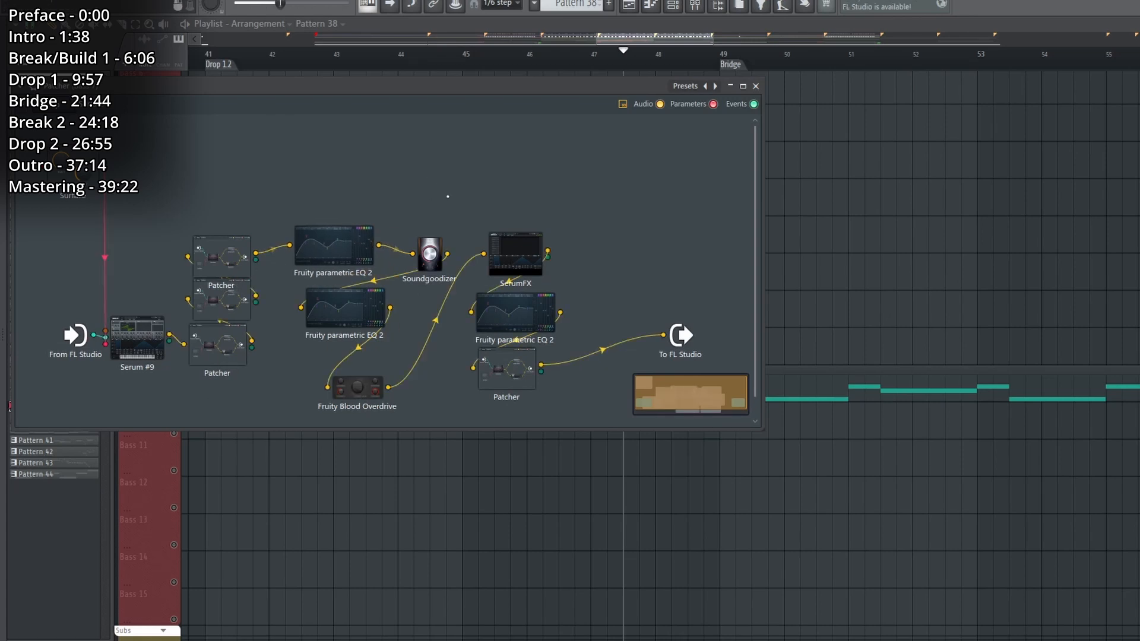
left_click(496, 249)
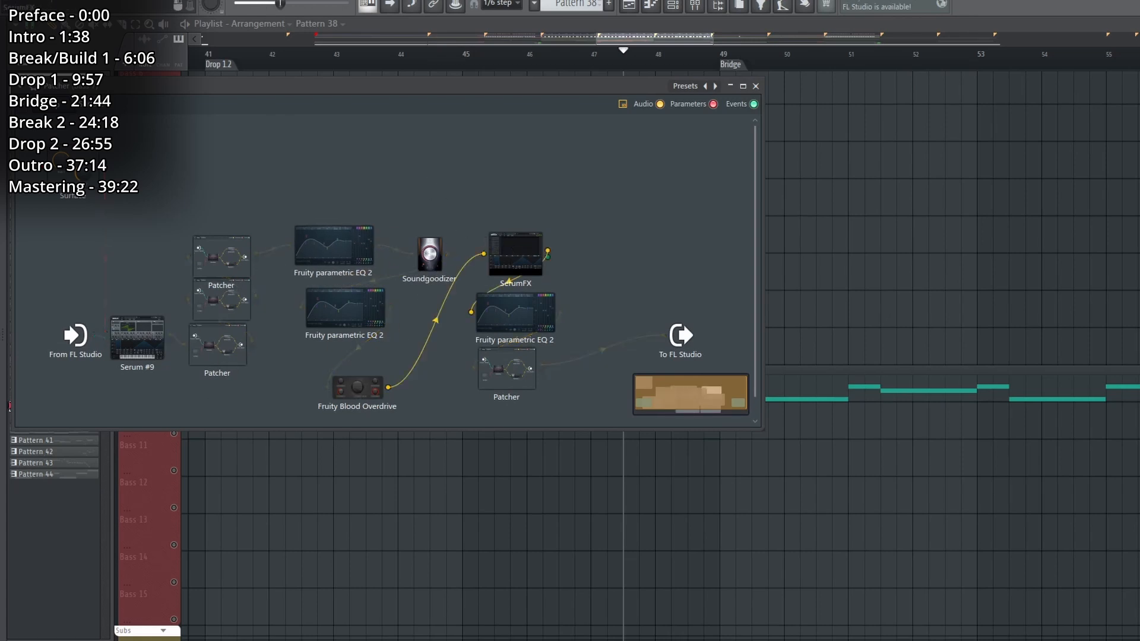
left_click(932, 77)
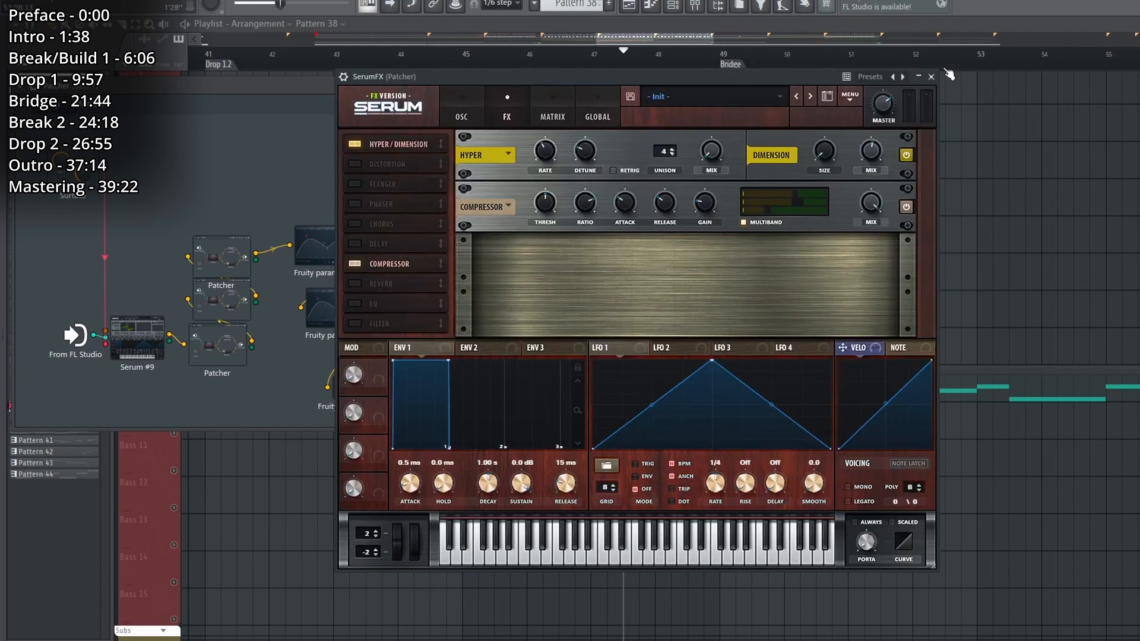
left_click(932, 78)
left_click(518, 317)
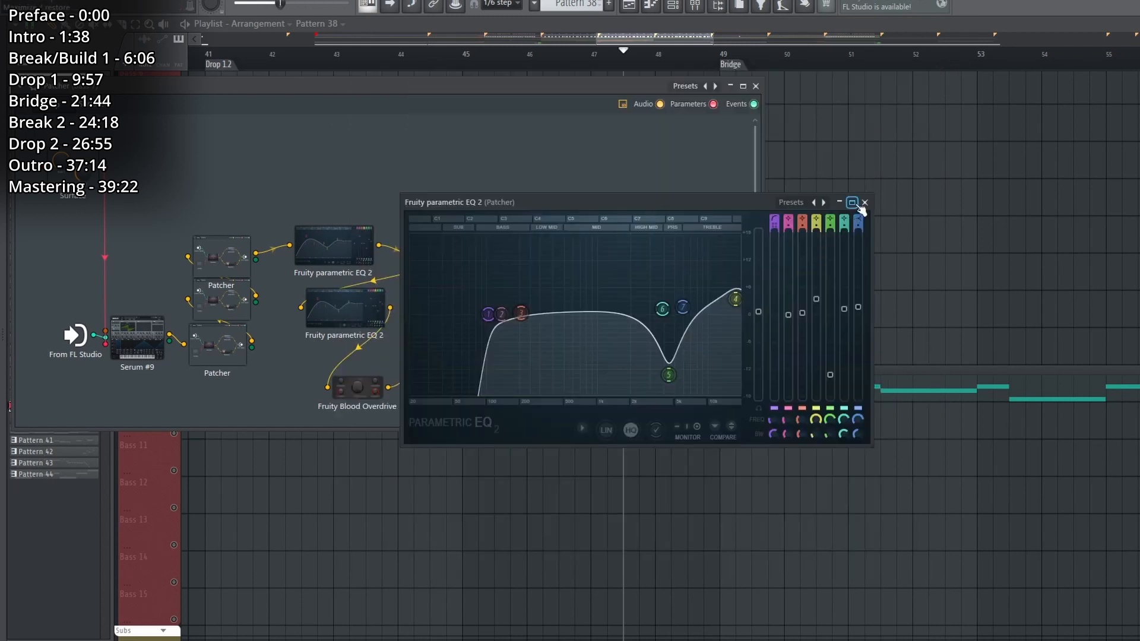
left_click(865, 203)
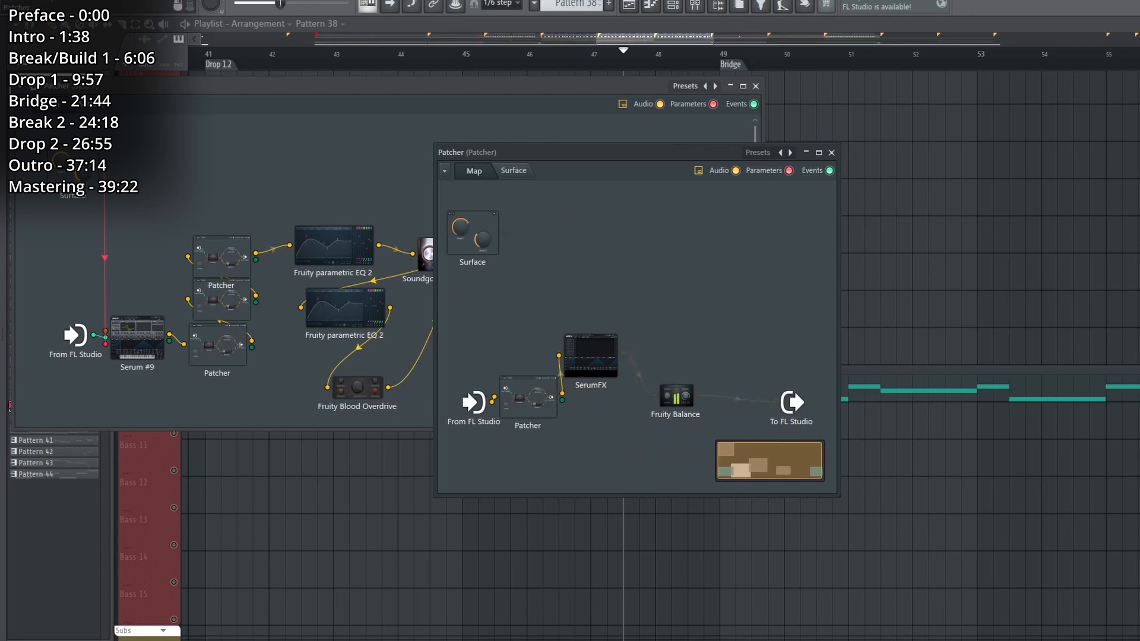
Move SerumFX away from its neighbour inside the last Bass 7 Patcher, and check its compressor and the Fruity Balance.
left_click_drag(586, 356, 605, 365)
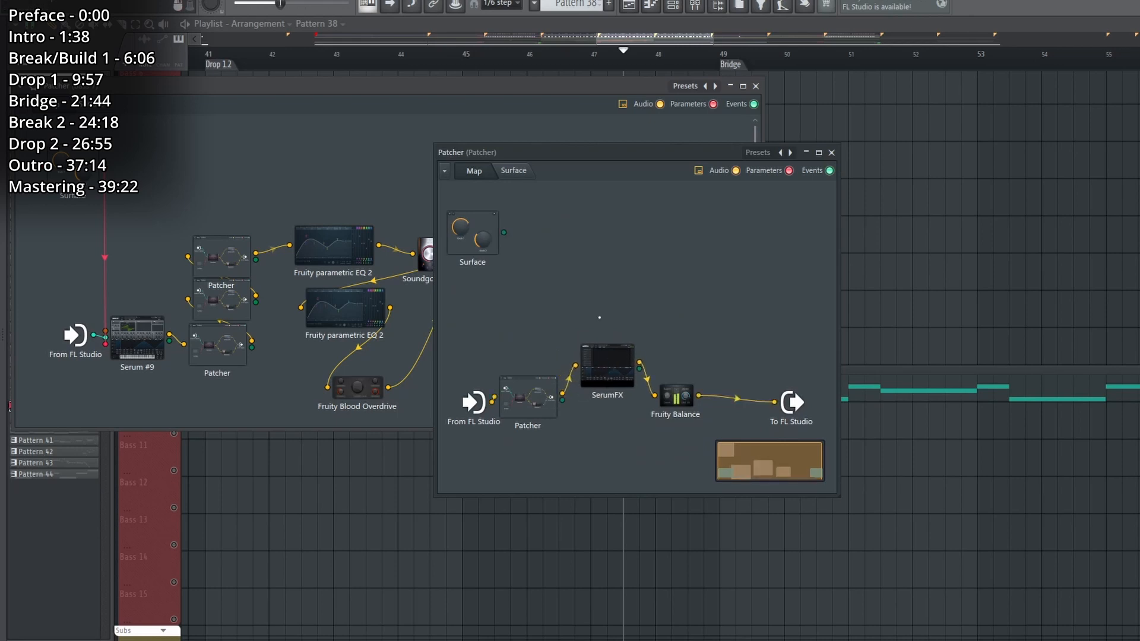
double_click(622, 364)
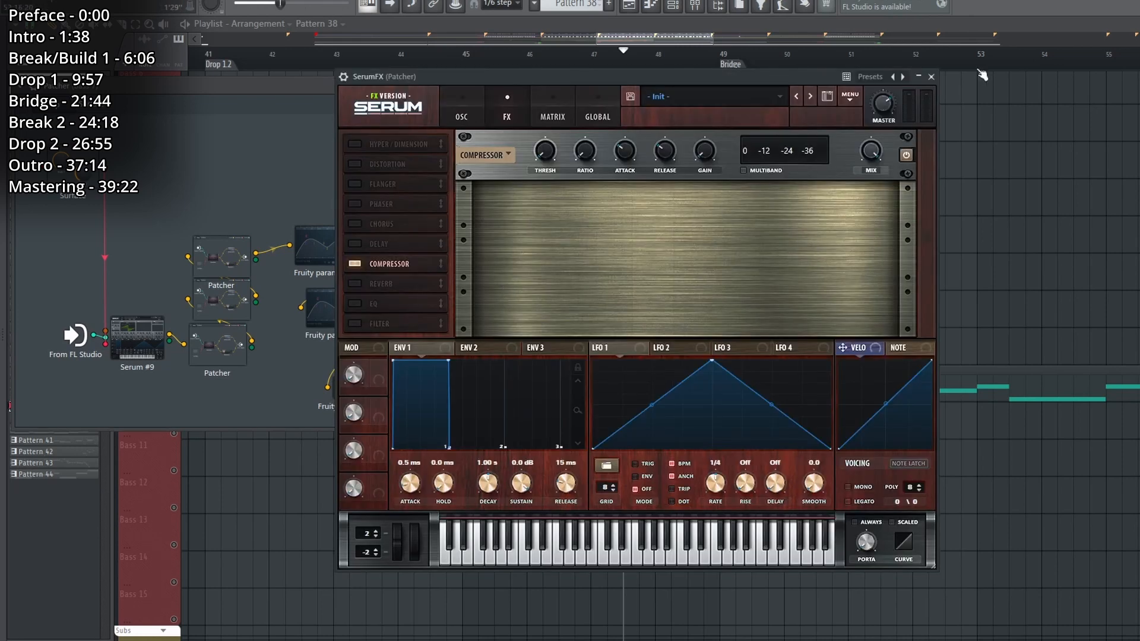
left_click(931, 76)
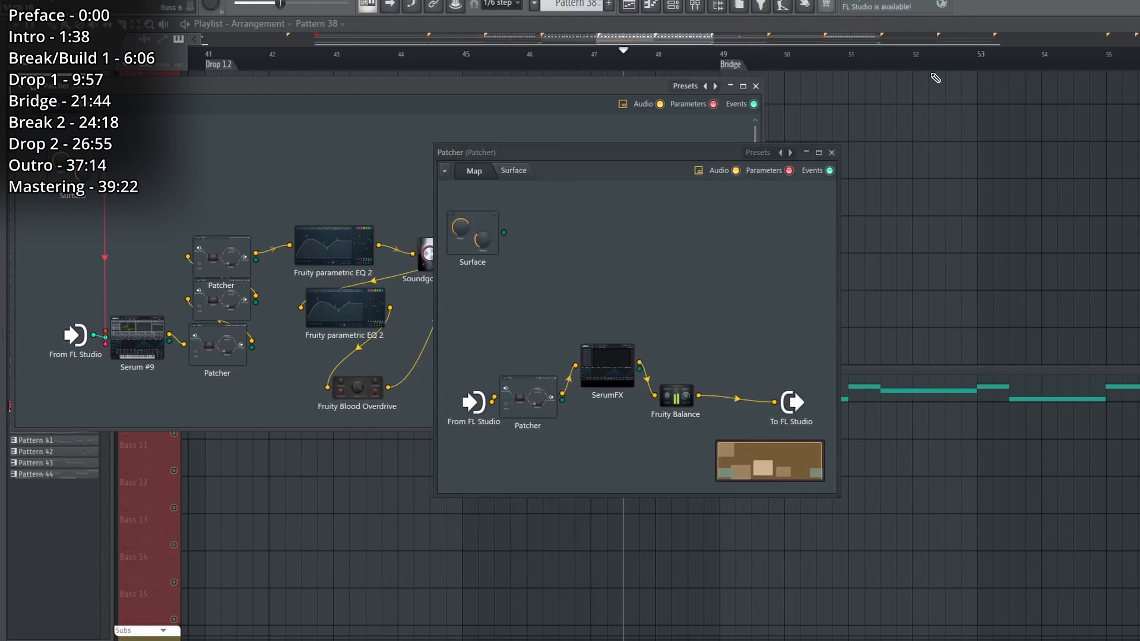
double_click(682, 398)
left_click(708, 270)
left_click(831, 153)
Close the Bass 7 Patcher and examine the Pitch Bend automation clip below Pattern 38.
left_click(756, 86)
left_click(712, 76)
scroll(649, 66, "up", 5)
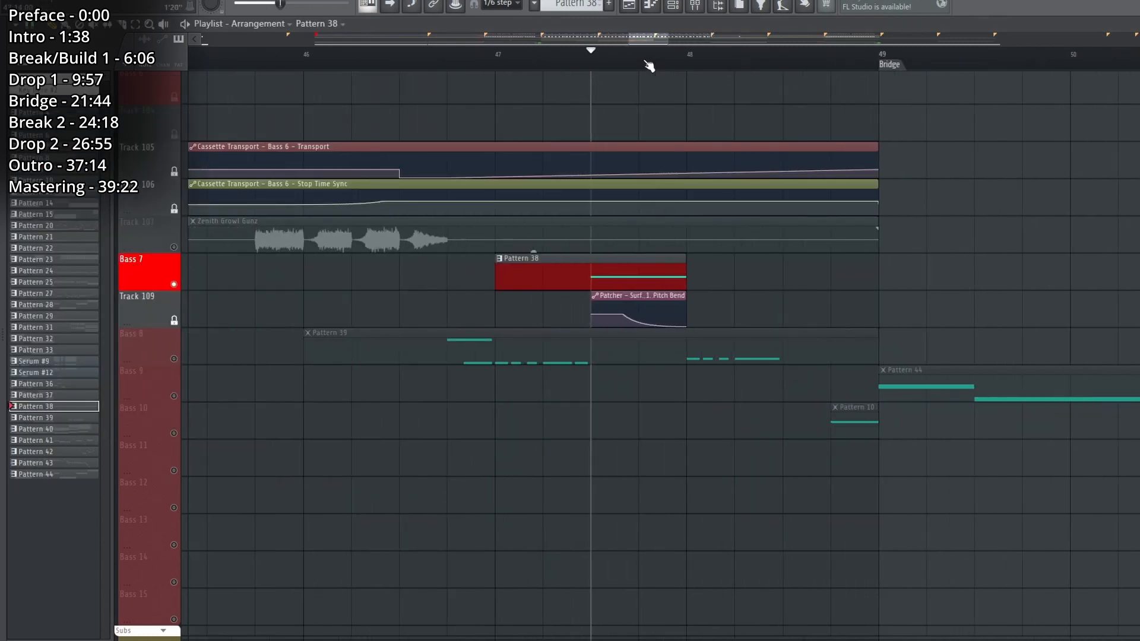
left_click(663, 298)
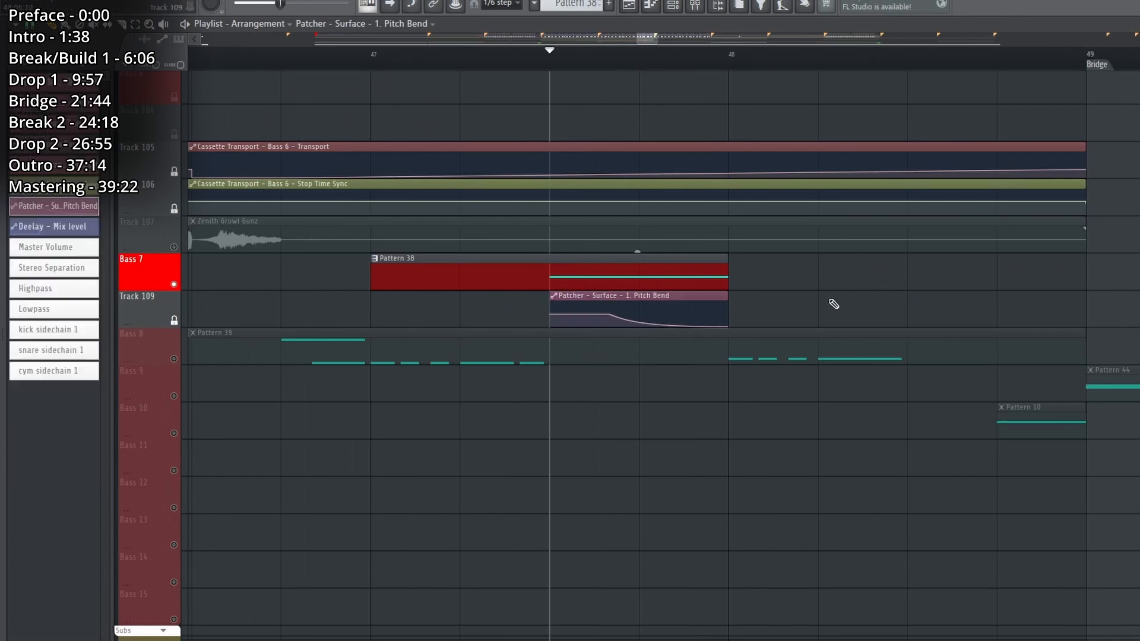
key("space")
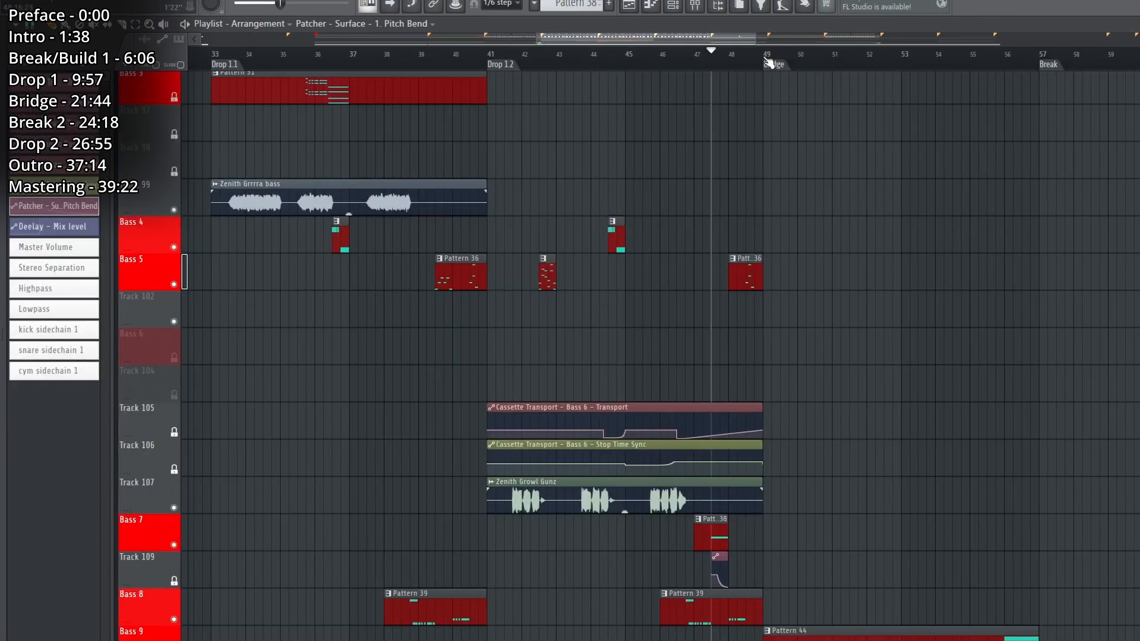
Place the playhead at the Bridge marker, enable the Chord 3 and Track 76 tracks, and play Pattern 40.
left_click(766, 61)
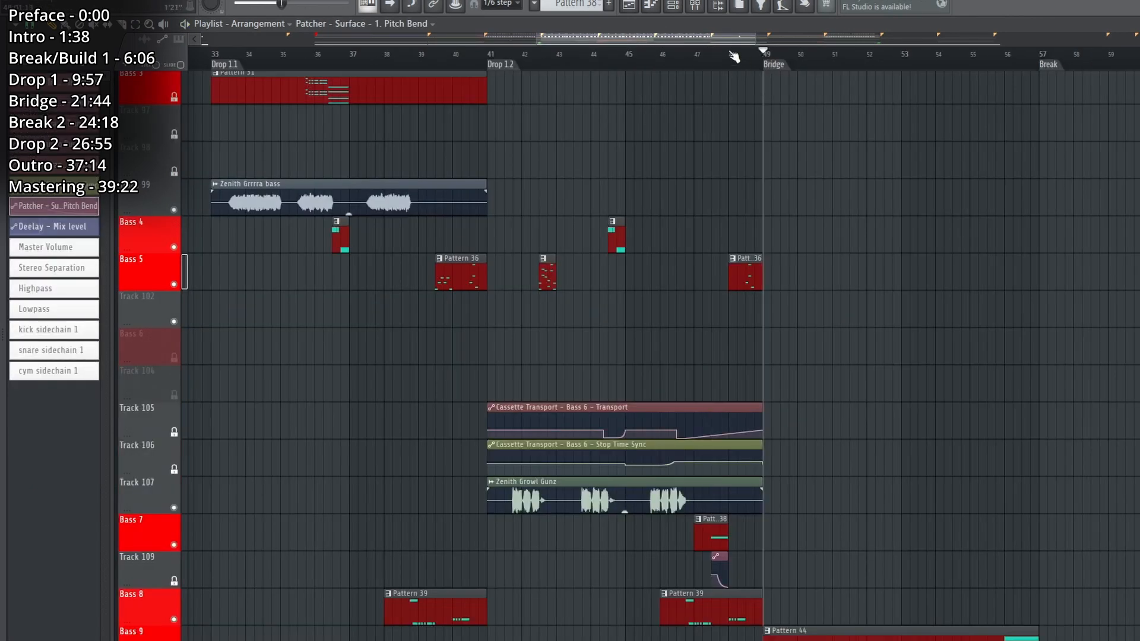
scroll(469, 391, "down", 6)
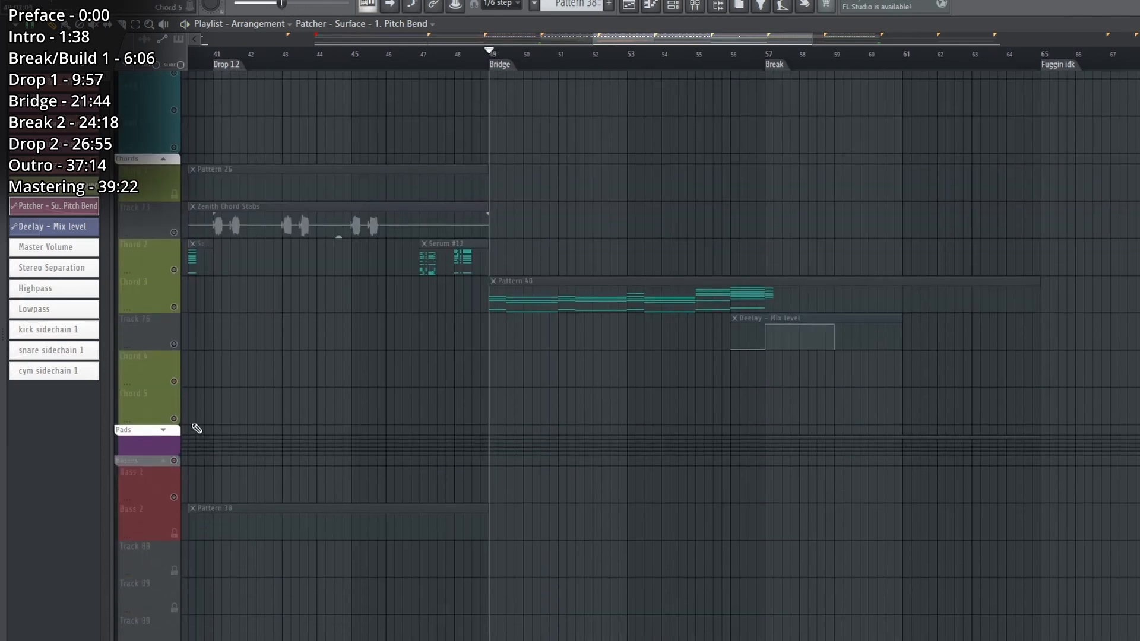
left_click(174, 308)
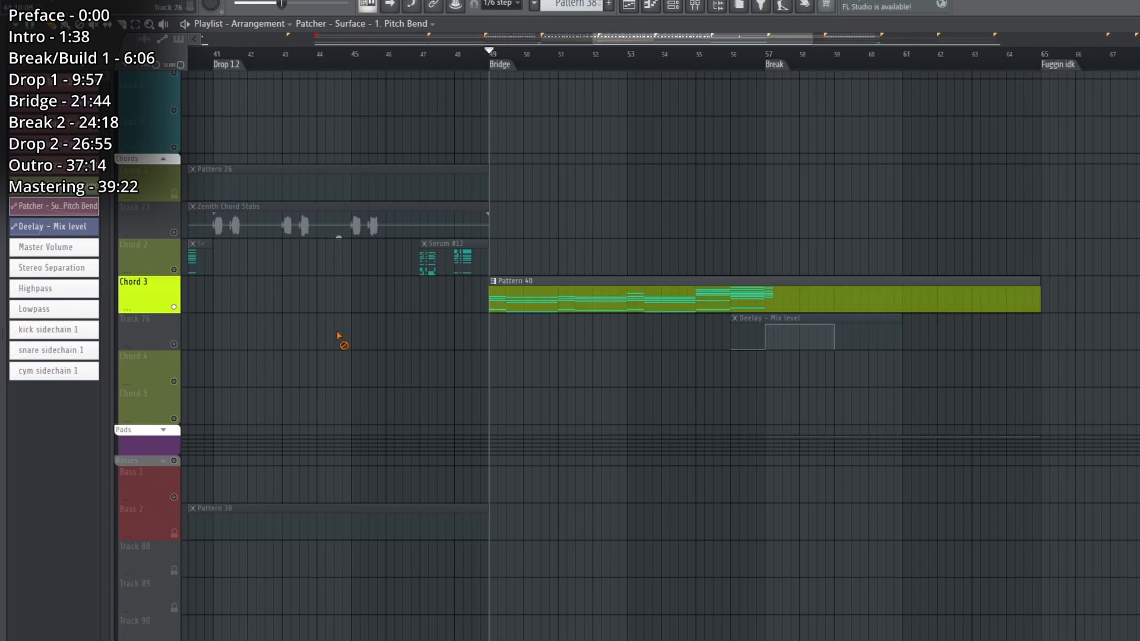
left_click(174, 345)
left_click(589, 307)
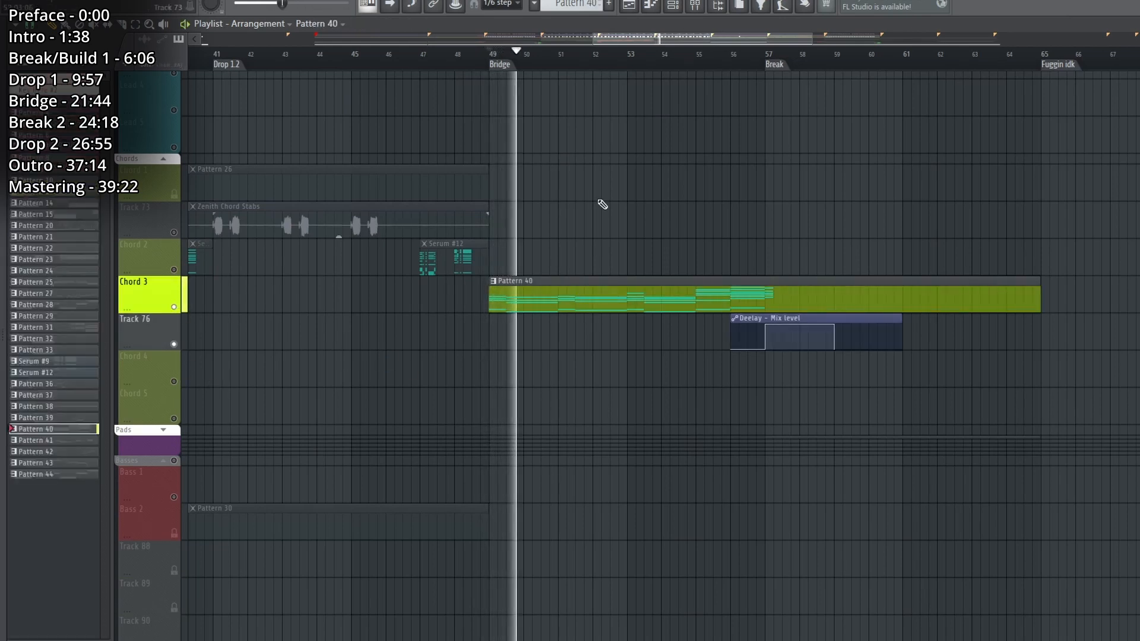
Filter the channel rack to Chords, open Serum #14 in the Chord 4 Patcher, and inspect its LFO 1 modulation while playing.
key("F9")
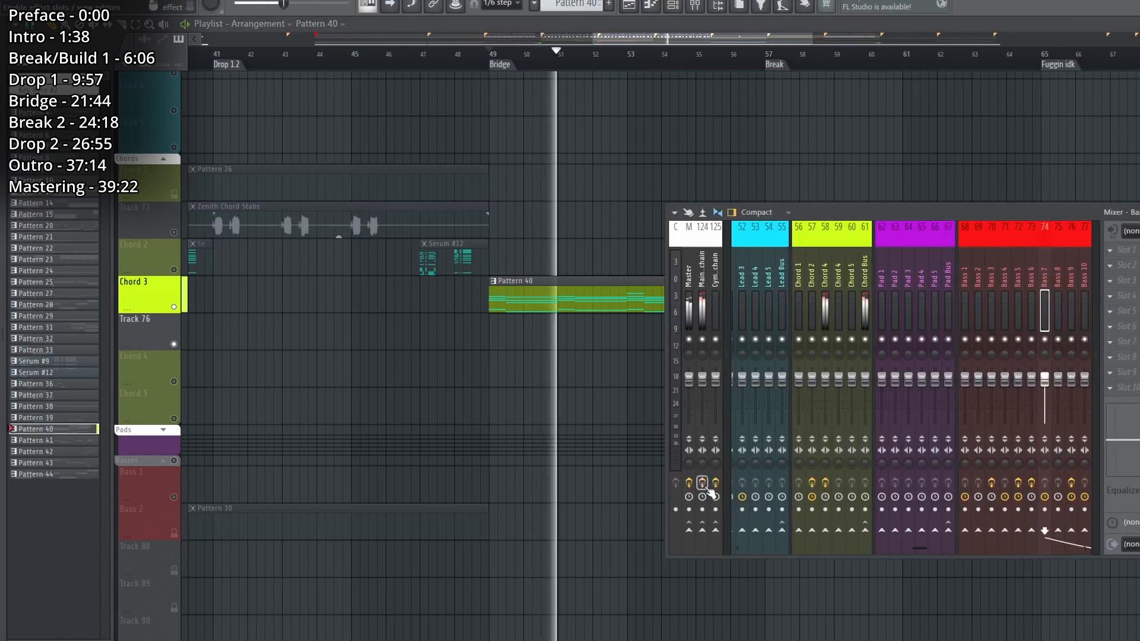
key("F9")
key("F6")
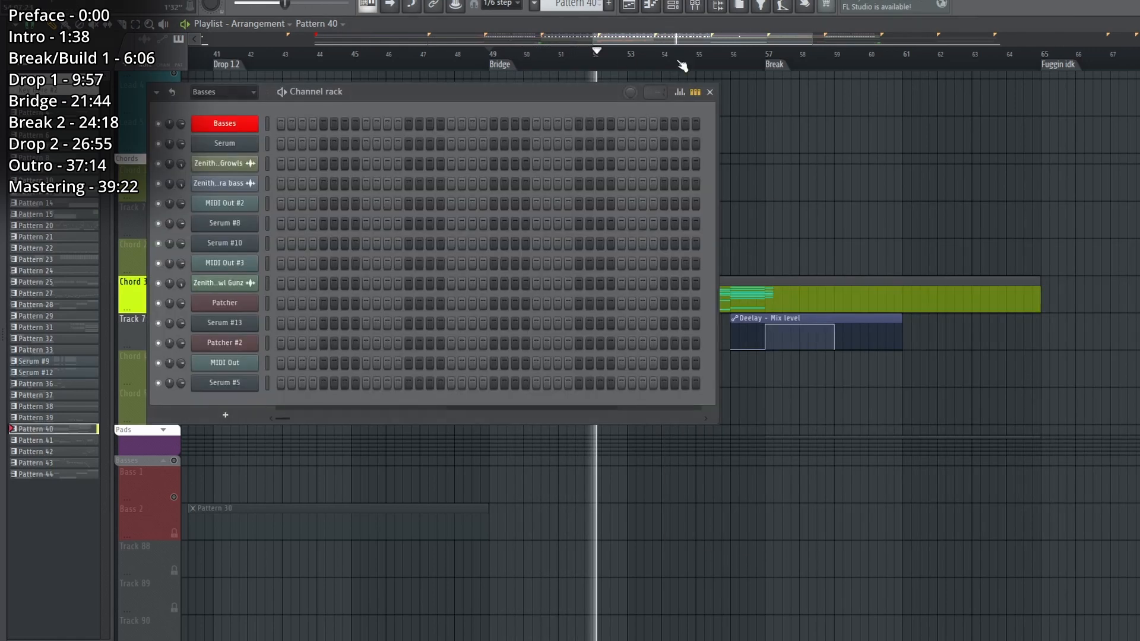
key("space")
left_click(237, 94)
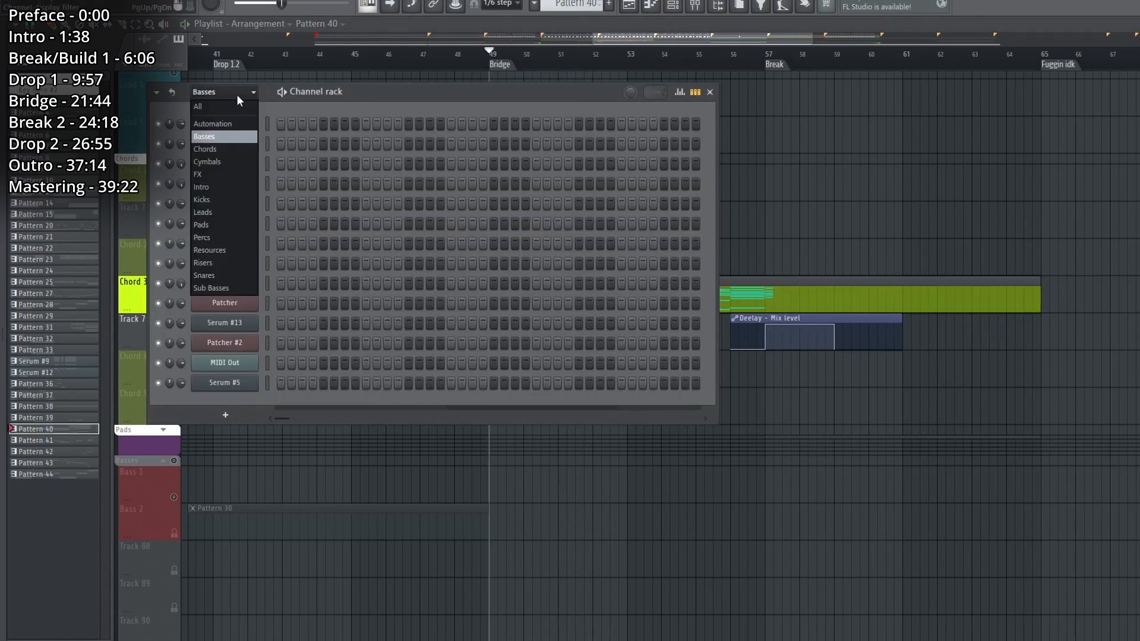
left_click(215, 152)
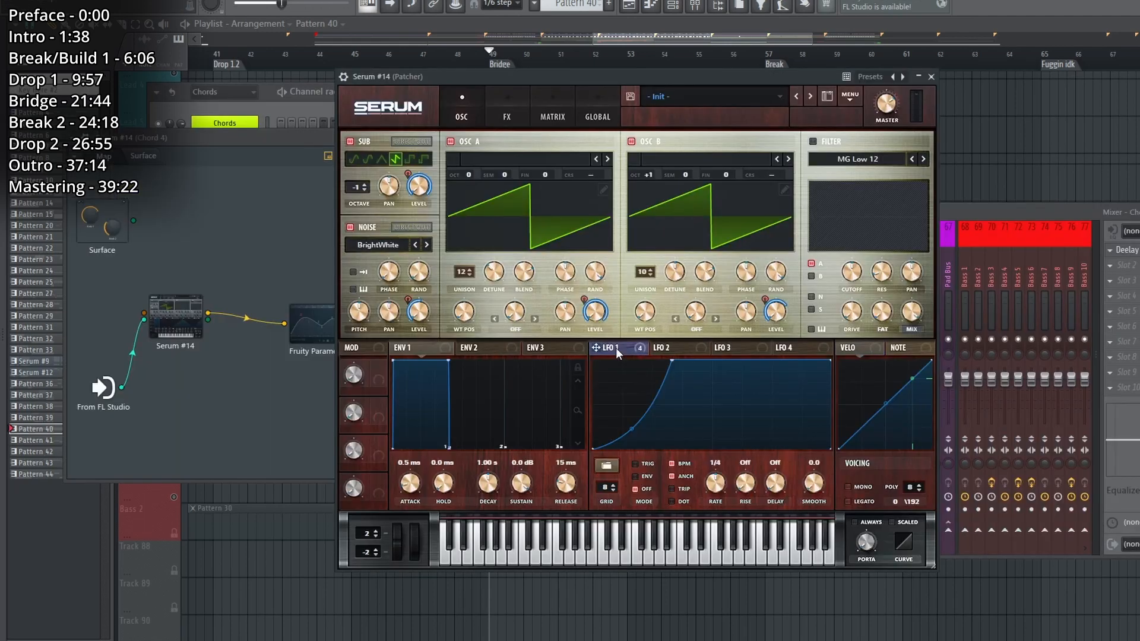
key("space")
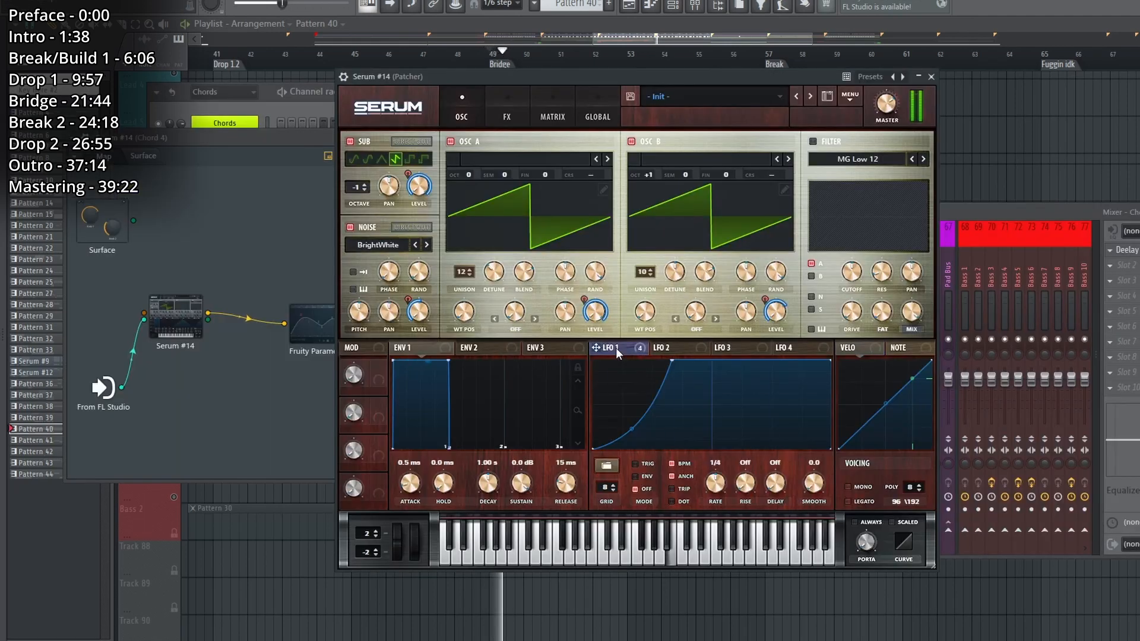
Check Serum #14's Hyper/Dimension effect and oscillators during playback, close it, and inspect its Fruity Parametric EQ 2.
left_click(507, 113)
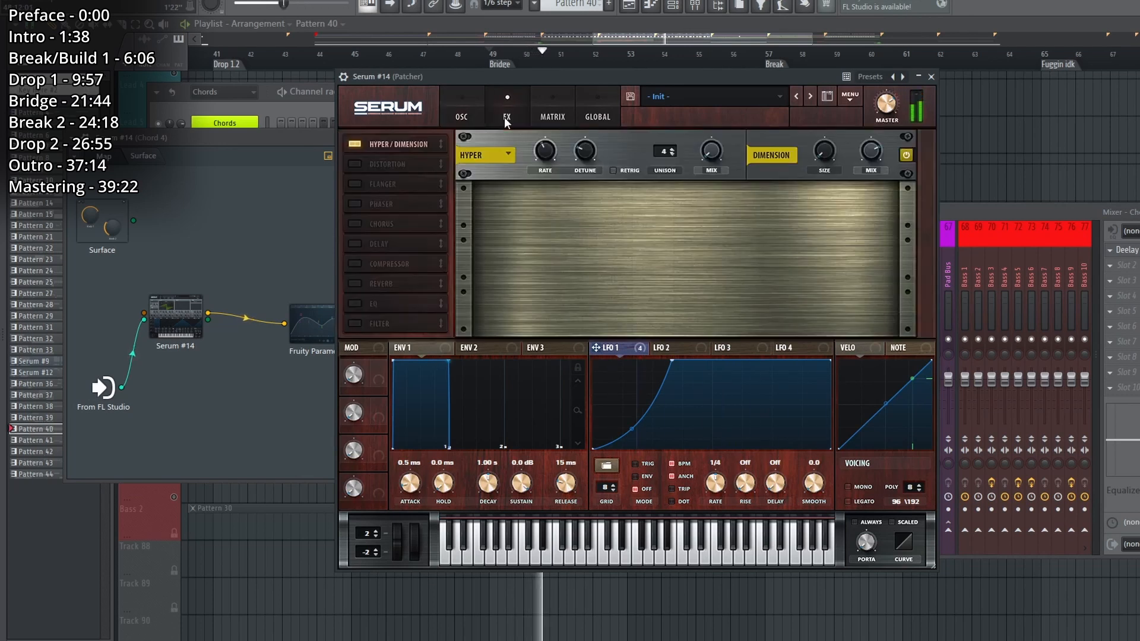
left_click(463, 110)
key("space")
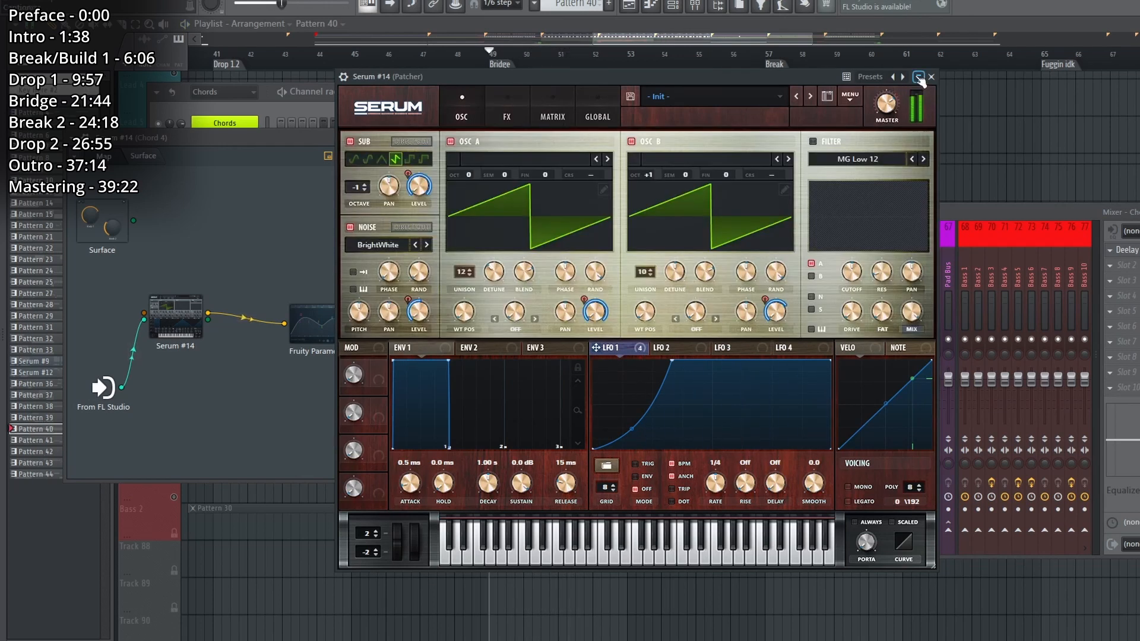
left_click(932, 77)
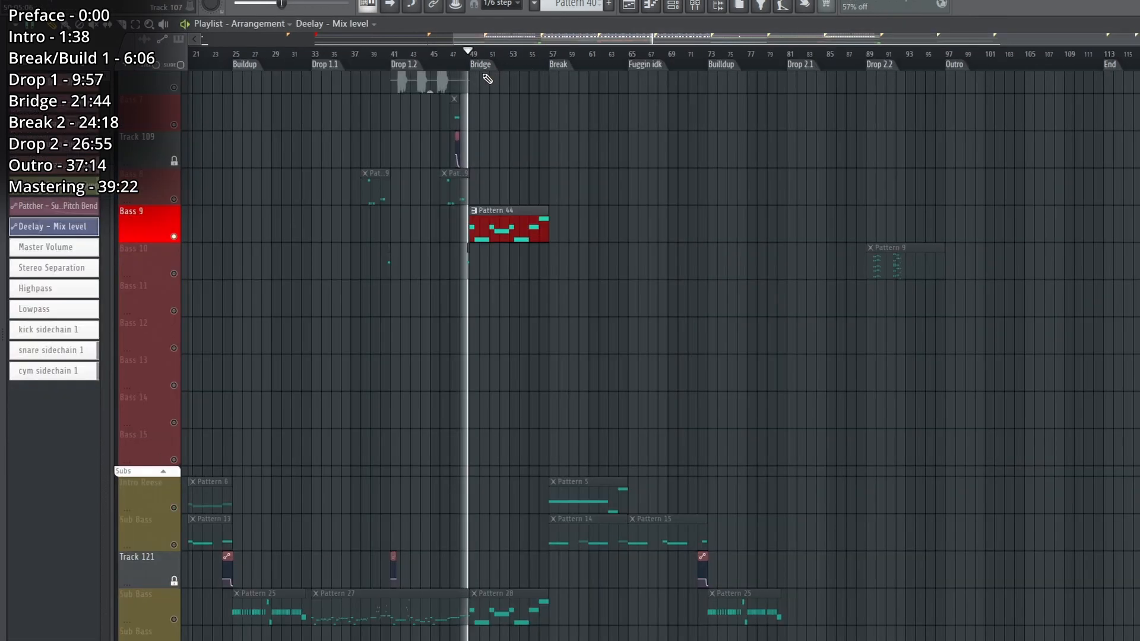
Find Pattern 44 on the Bass 9 track and play it from the Bridge marker.
scroll(653, 356, "up", 6)
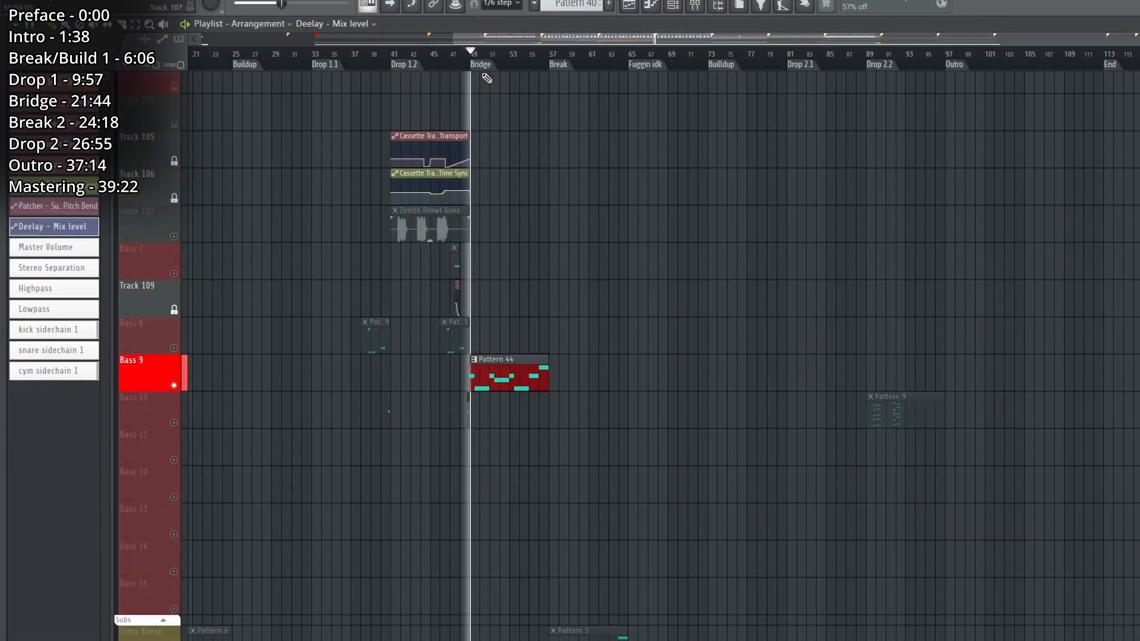
scroll(473, 62, "up", 6)
key("space")
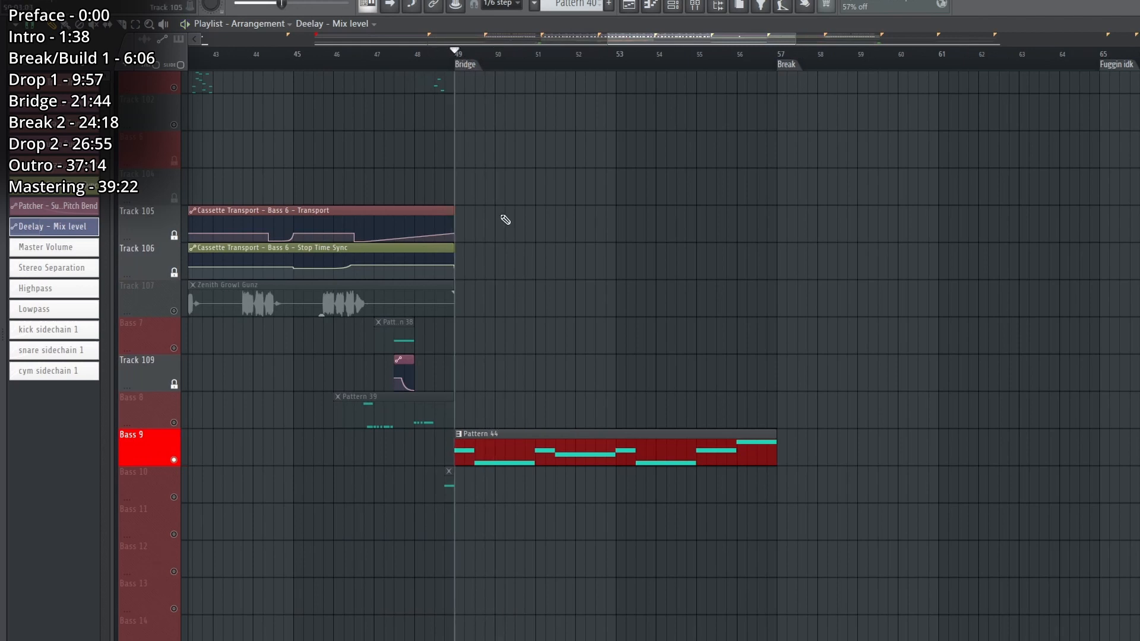
Open Pattern 44, filter the channel rack to Basses, and inspect the Serum plugins inside Patcher #2.
double_click(653, 443)
left_click(234, 91)
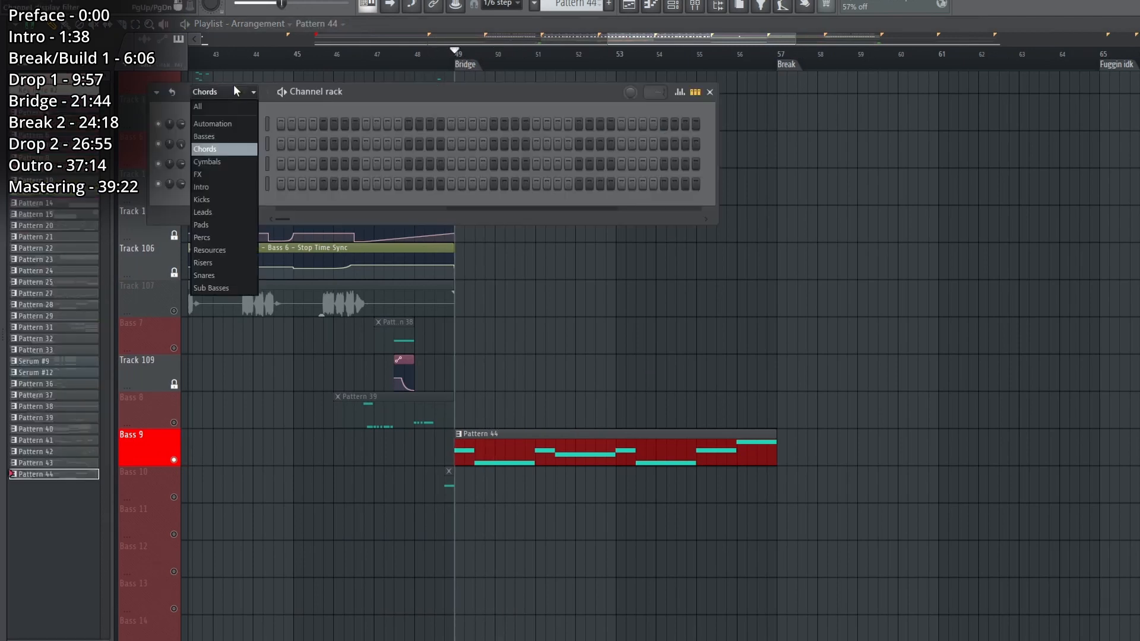
left_click(220, 196)
left_click(243, 343)
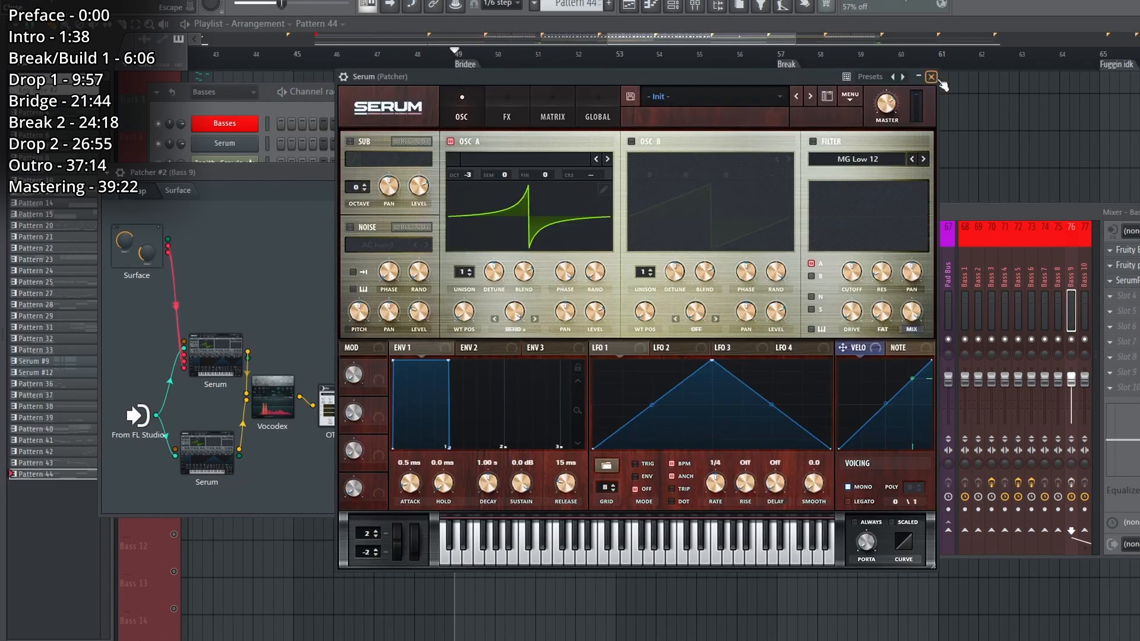
left_click(931, 77)
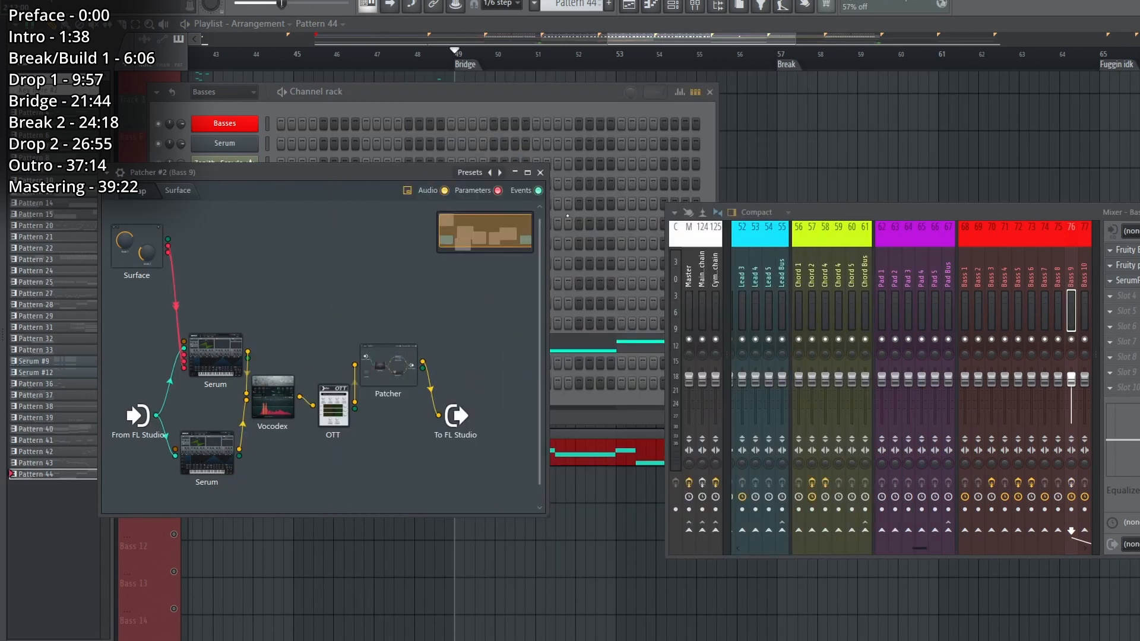
Close Patcher #2 and inspect the Fruity Parametric EQ 2 and the other effects on the Bass 9 mixer track.
left_click(541, 172)
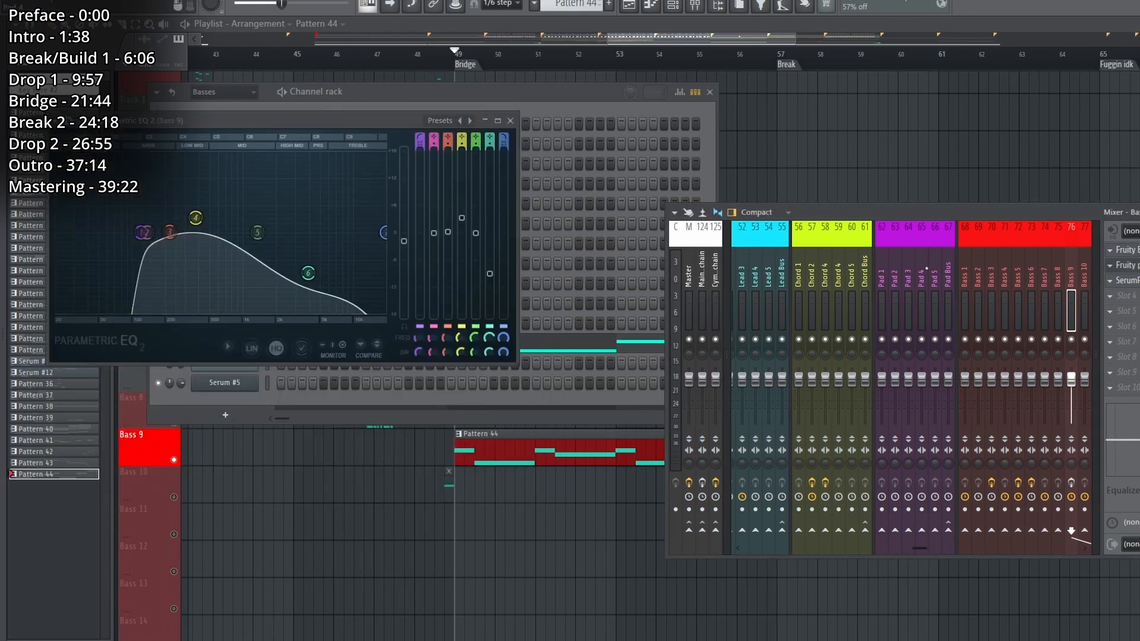
left_click(1137, 265)
left_click(1137, 280)
left_click(1137, 281)
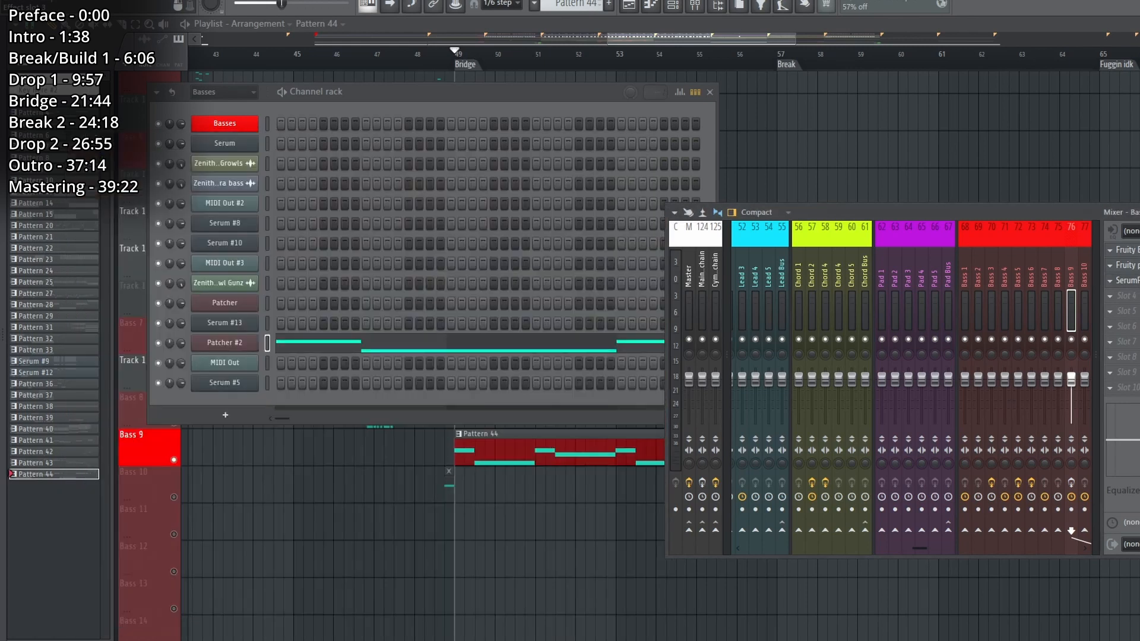
Play the Bass 9 part from the Bridge marker, and return to the playlist's Subs tracks.
key("space")
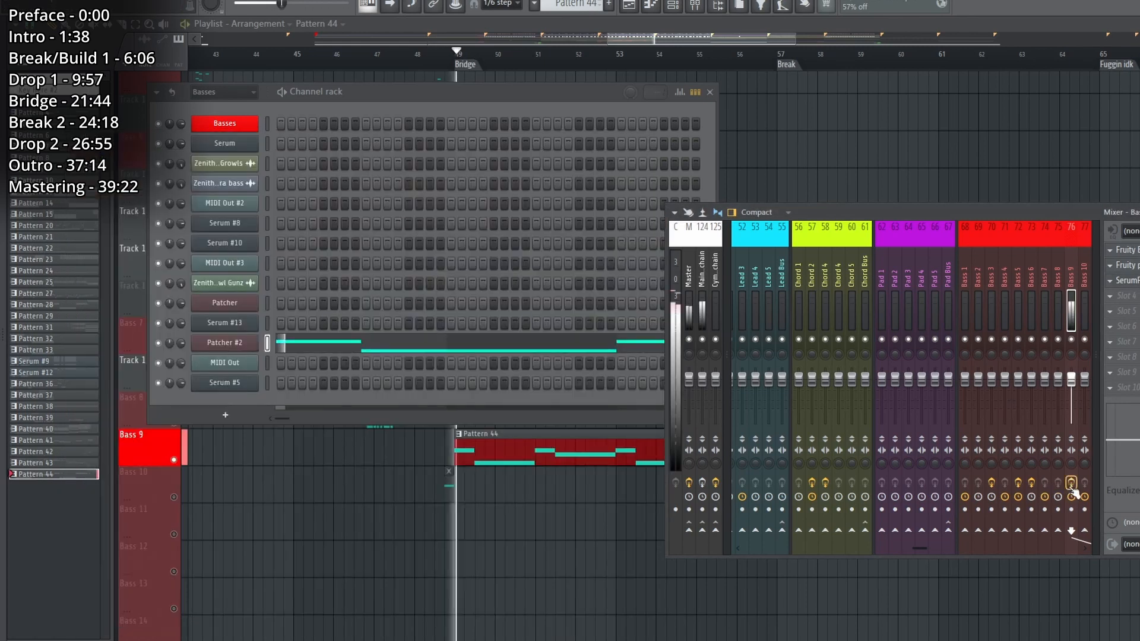
right_click(995, 166)
scroll(624, 451, "down", 8)
key("space")
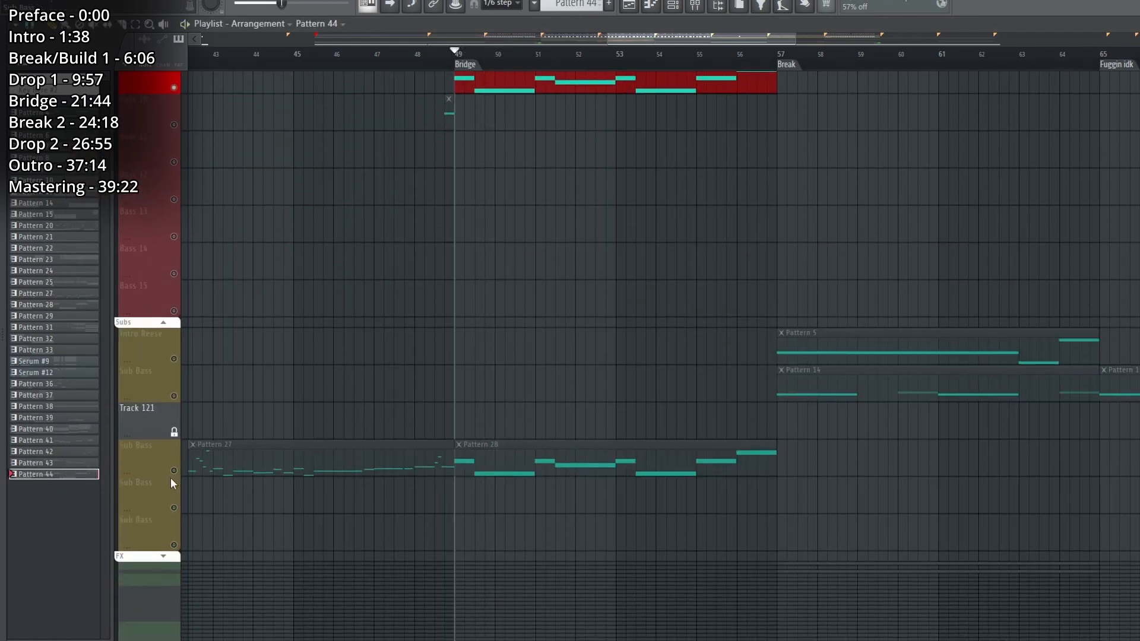
Enable the Sub Bass track holding Pattern 28 and play it together with Bass 9.
left_click(174, 472)
key("space")
scroll(547, 453, "up", 10)
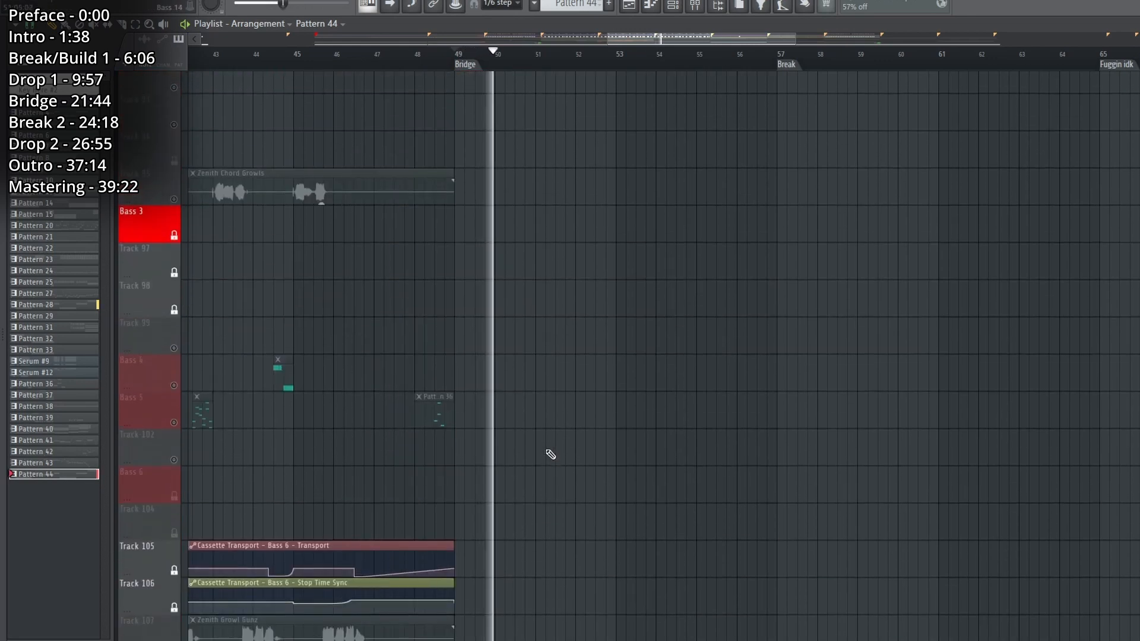
key("space")
Enable the Chord 3 track and play Pattern 40 together with the Bridge's bass and sub bass.
left_click(174, 270)
key("space")
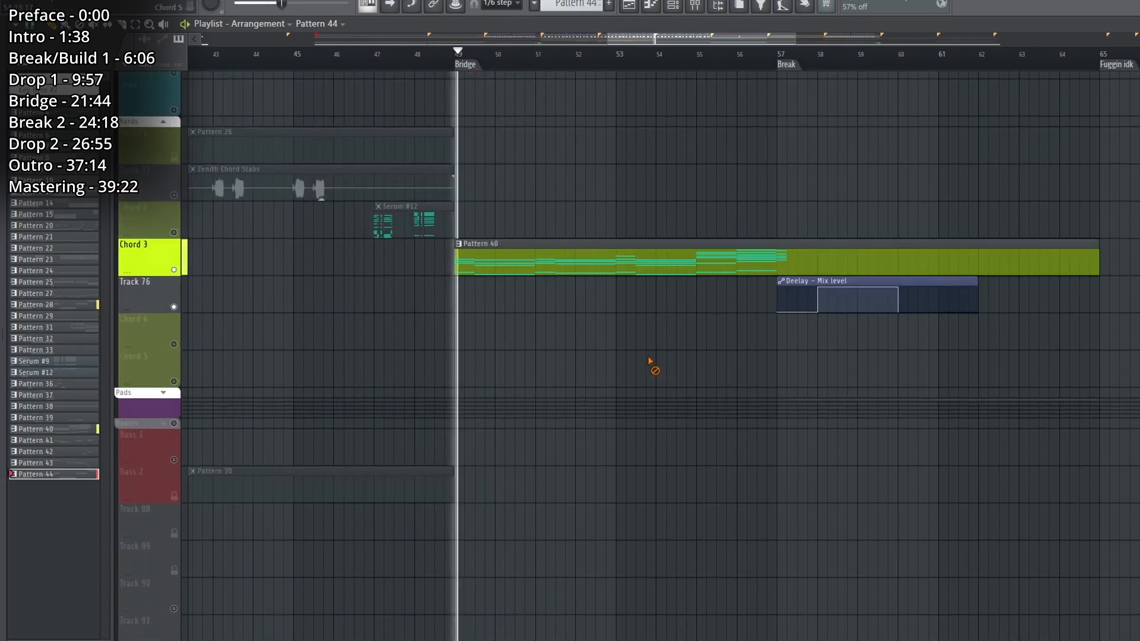
scroll(653, 362, "down", 7)
scroll(653, 362, "down", 7)
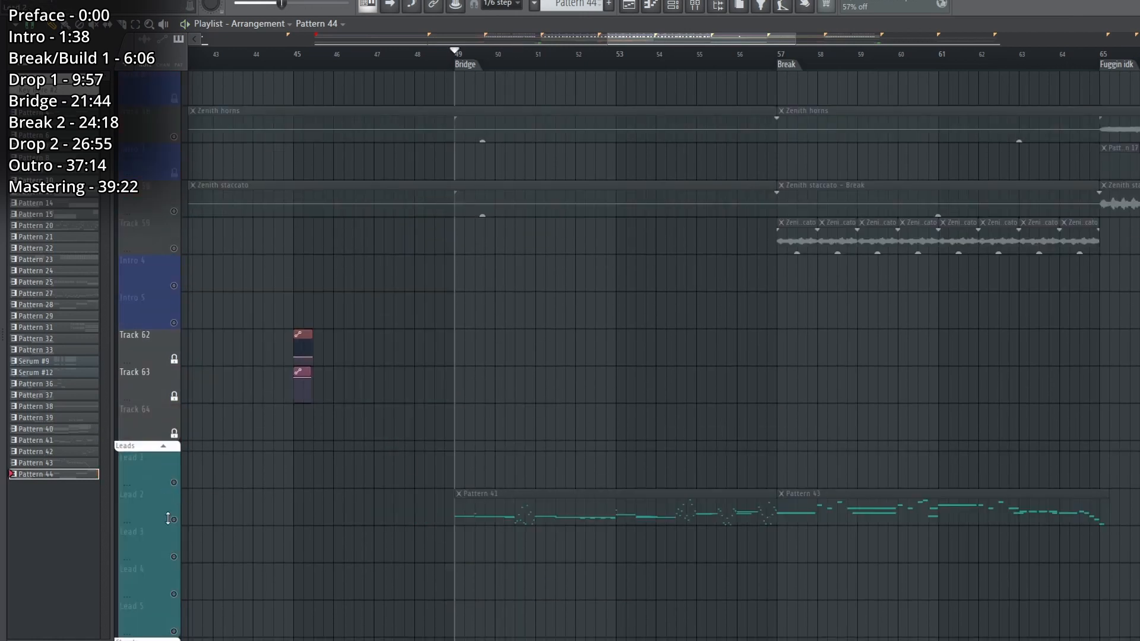
Enable the Lead 2 track, play it from the Bridge marker, and open Pattern 41 in the piano roll.
left_click(173, 520)
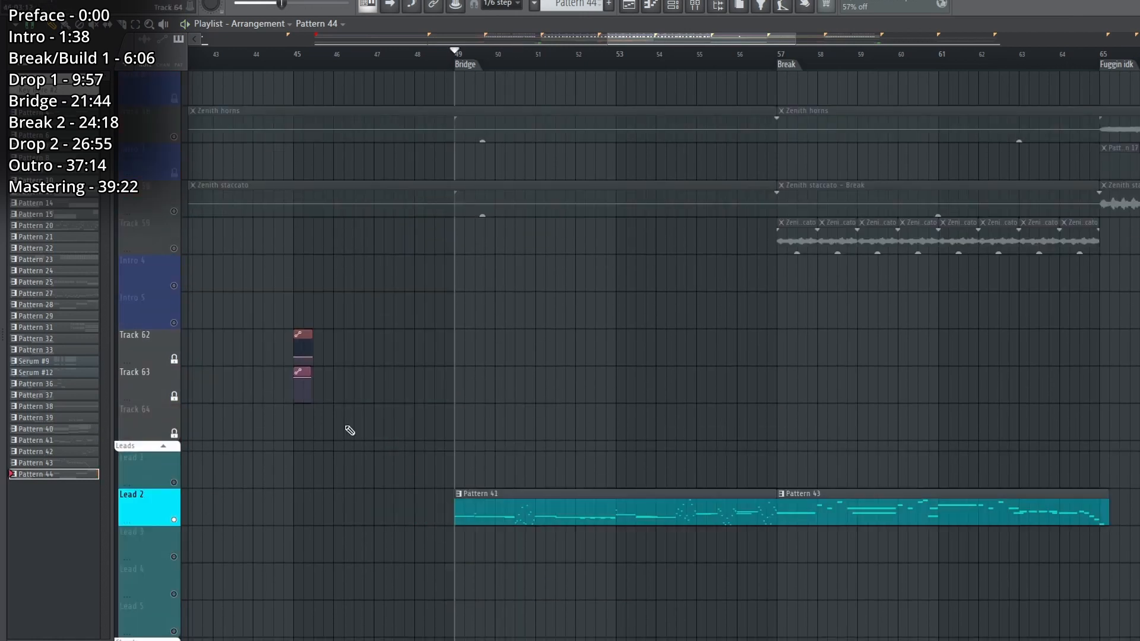
key("space")
key("F6")
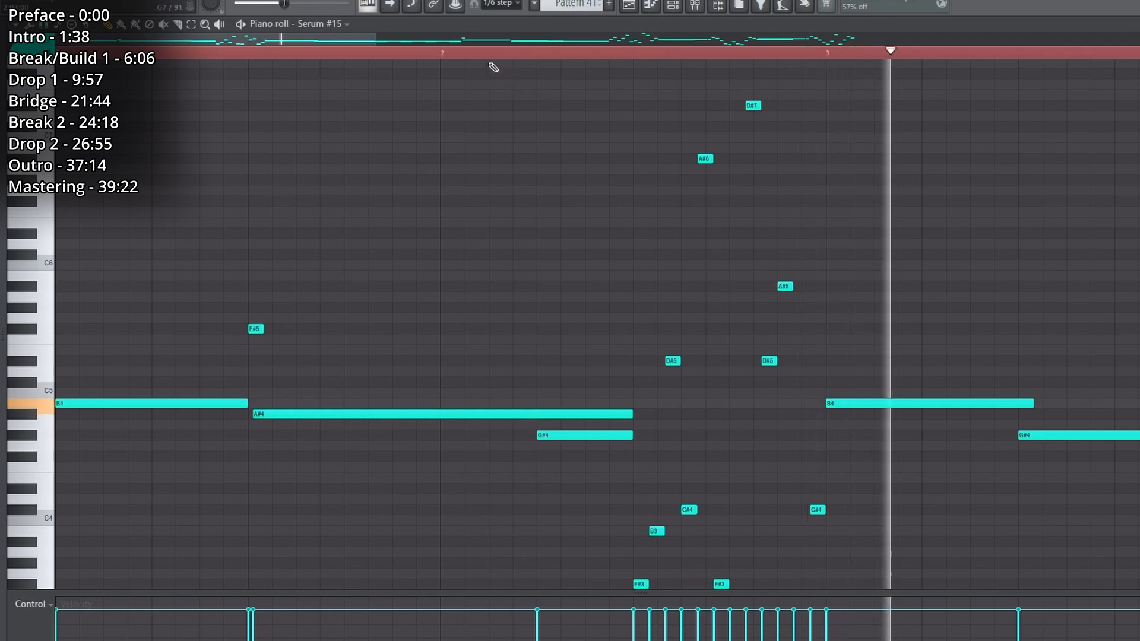
Examine the full range of Serum #15 lead notes in Pattern 41 while they play.
scroll(484, 58, "down", 5)
scroll(517, 203, "down", 2)
scroll(521, 208, "down", 3)
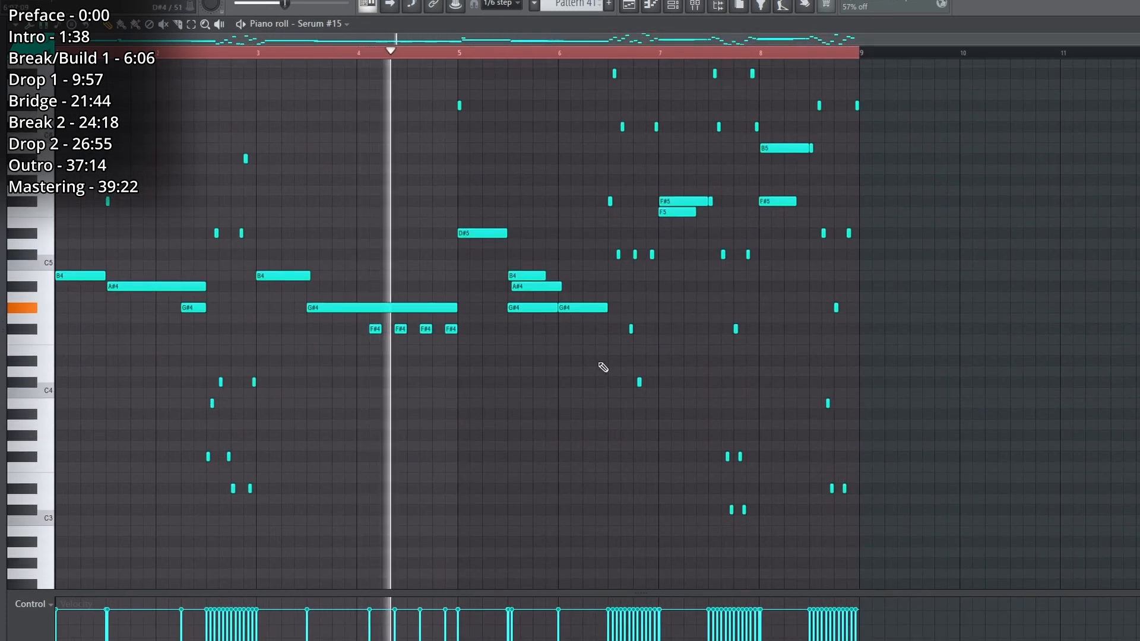
left_click_drag(1136, 53, 1135, 42)
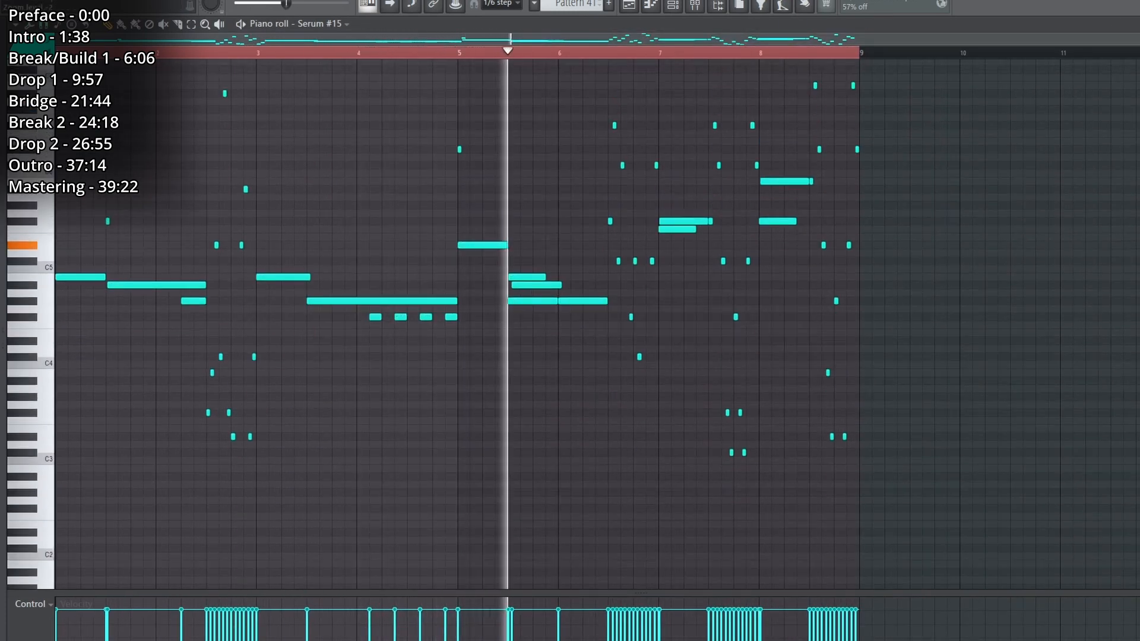
scroll(1100, 321, "up", 1)
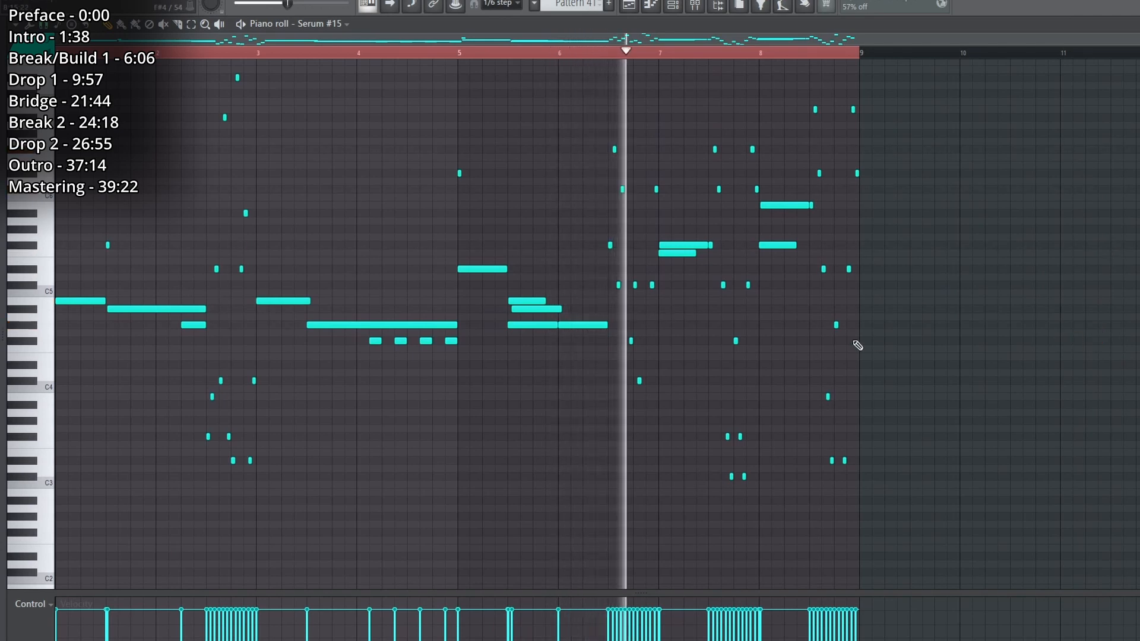
scroll(876, 383, "up", 8)
scroll(878, 385, "down", 6)
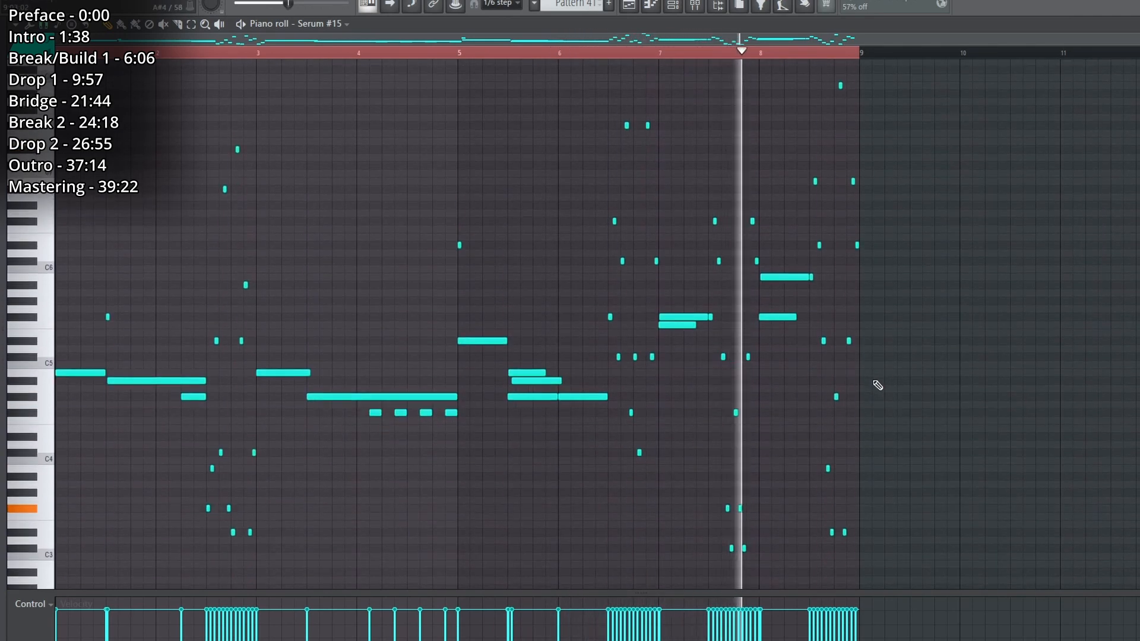
Open Serum #15 in the Lead 3 Patcher, and inspect its oscillators, LFO 1 sync modulation, distortion and compressor.
left_click(693, 7)
left_click(219, 164)
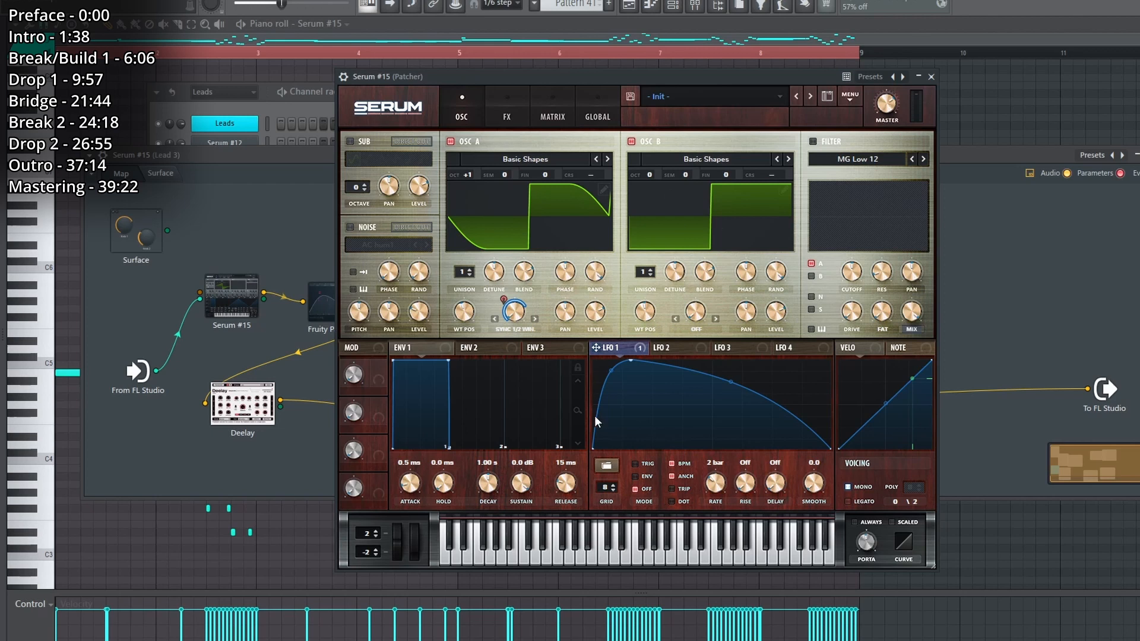
left_click(507, 117)
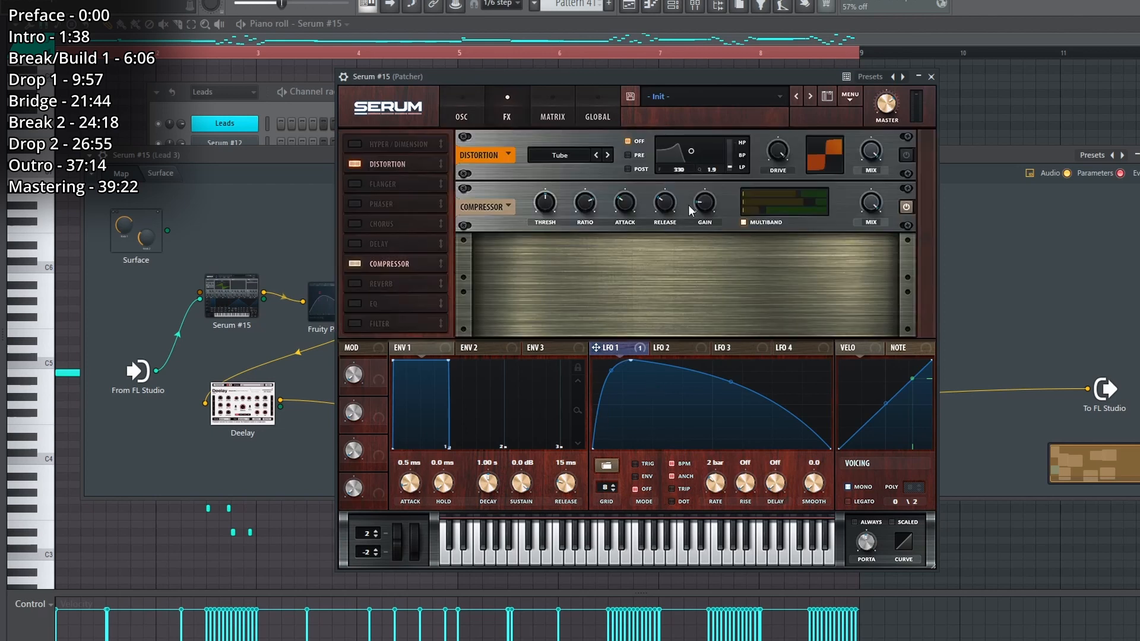
left_click(462, 103)
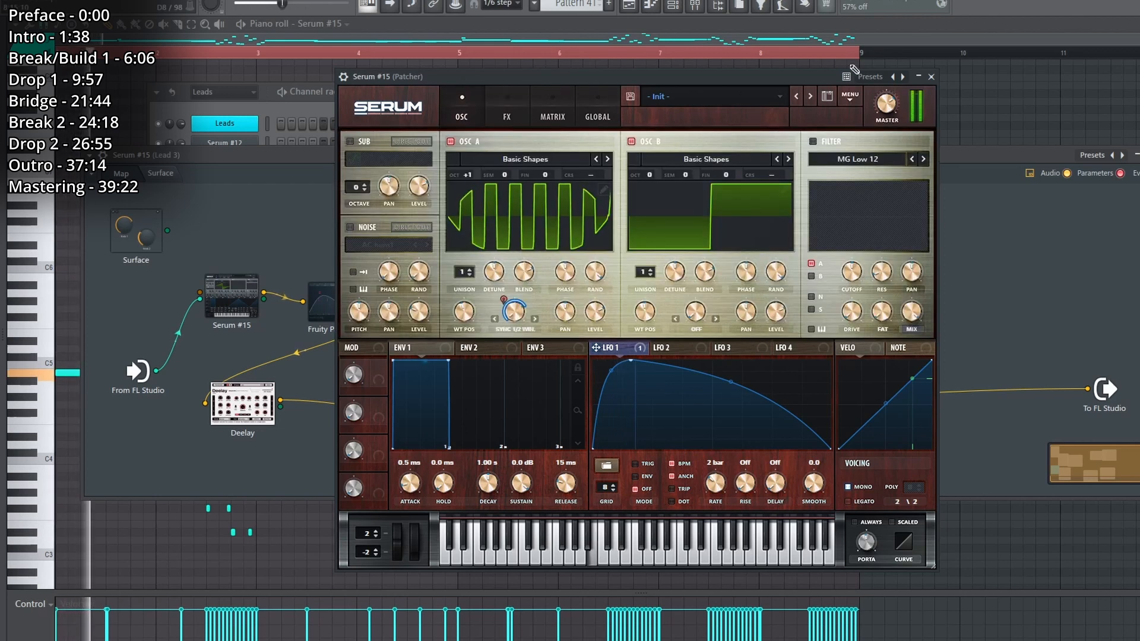
left_click(931, 76)
Check the Parametric EQ 2 settings after Serum #15 and at the chain's end, and move Deelay further down the map.
left_click(346, 302)
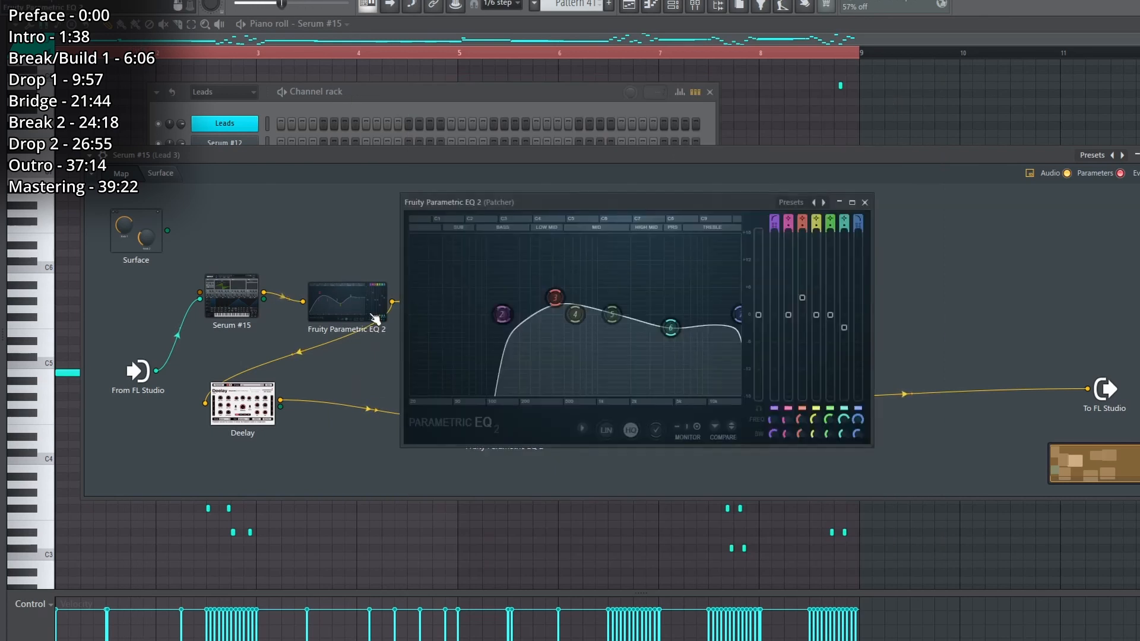
left_click(865, 203)
left_click_drag(242, 403, 315, 443)
left_click(658, 405)
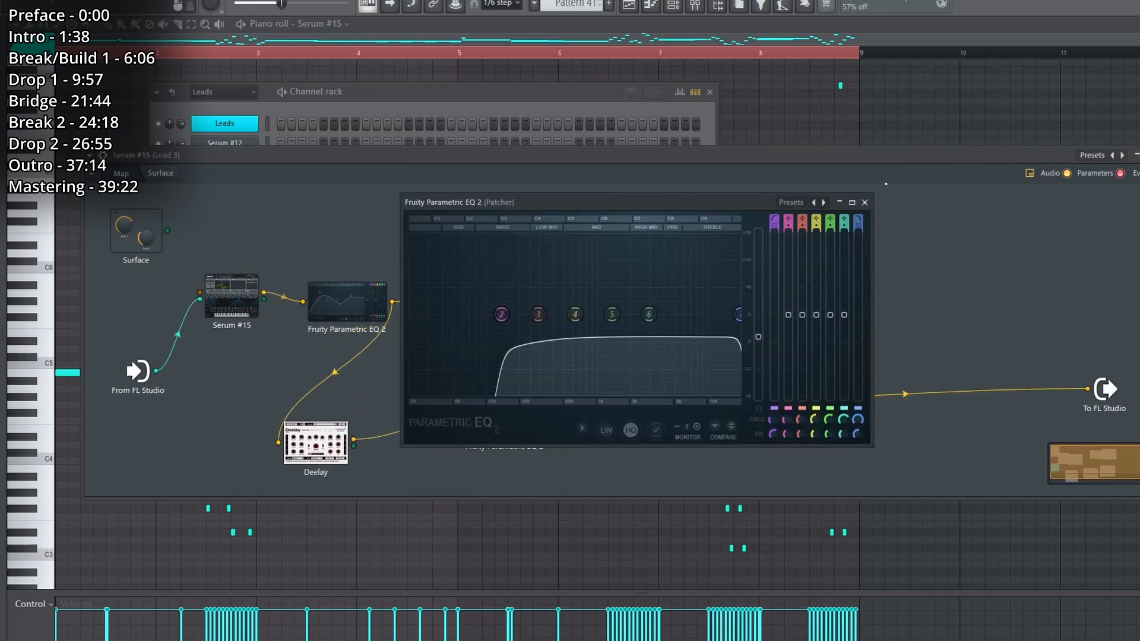
left_click(865, 203)
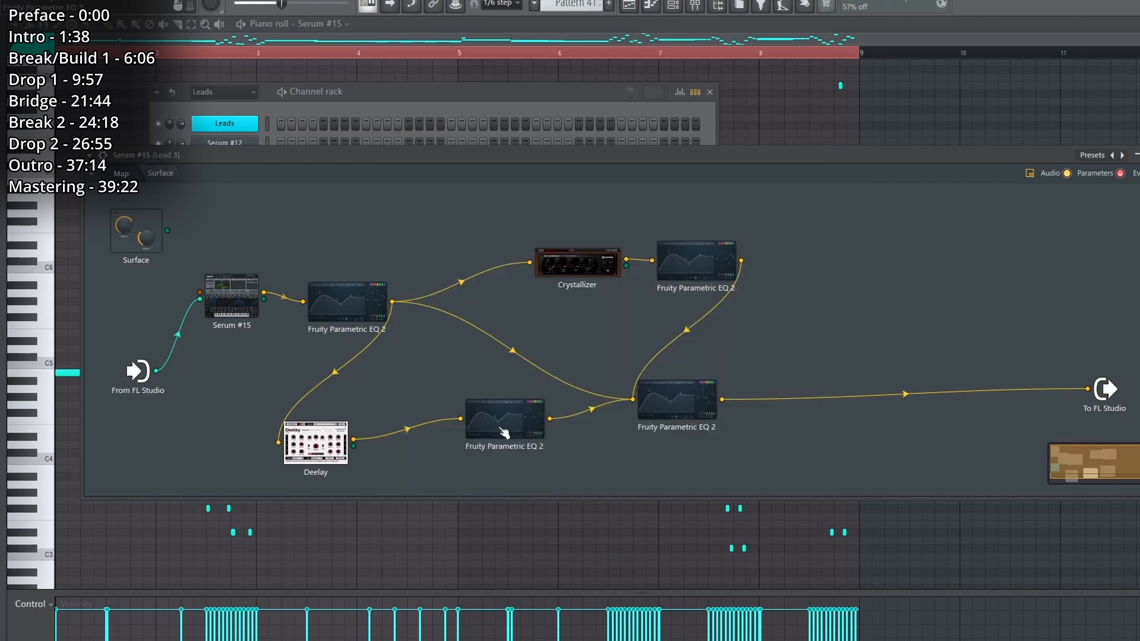
Spread out Crystallizer and the EQ after Deelay on the map, and check Deelay's Rev Chaos settings.
left_click_drag(505, 433, 518, 461)
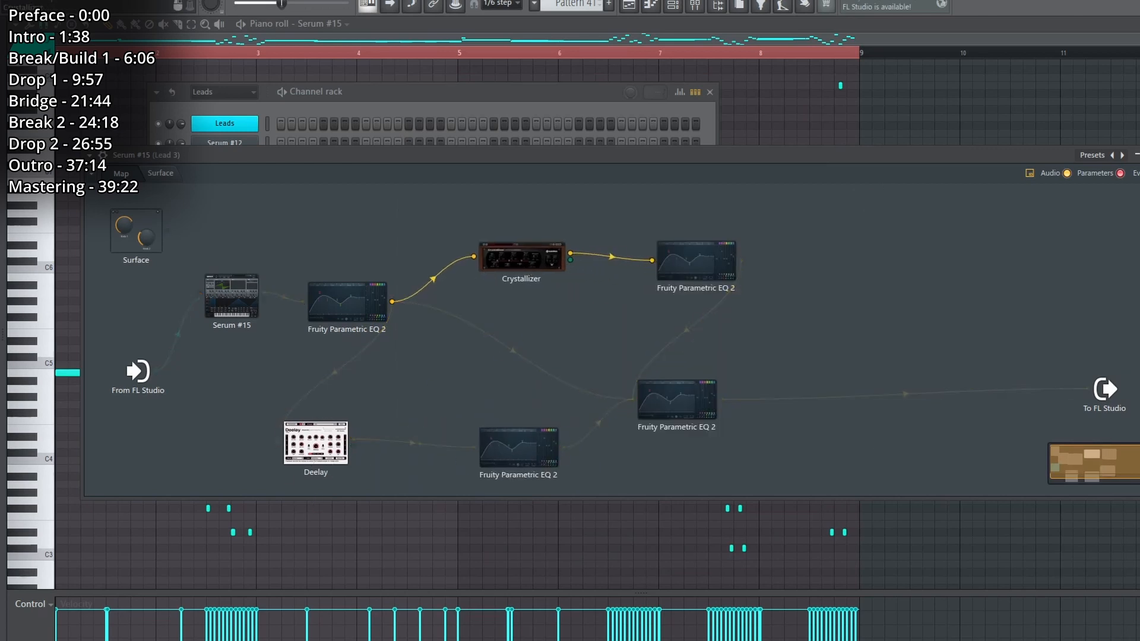
left_click(316, 443)
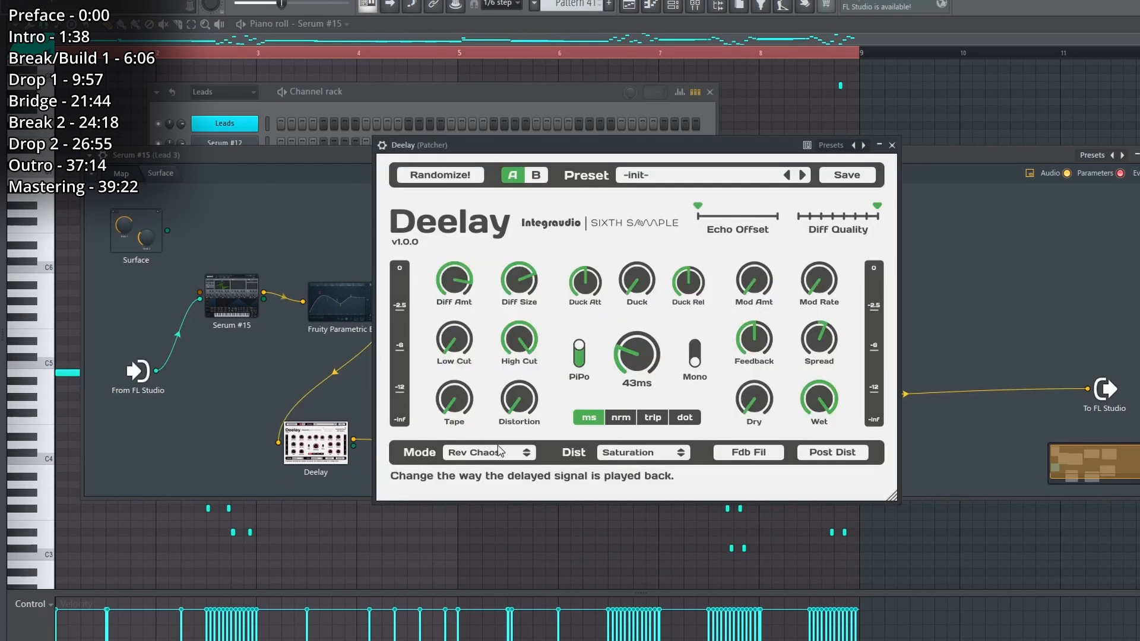
left_click(893, 145)
right_click(855, 278)
left_click(800, 339)
right_click(851, 257)
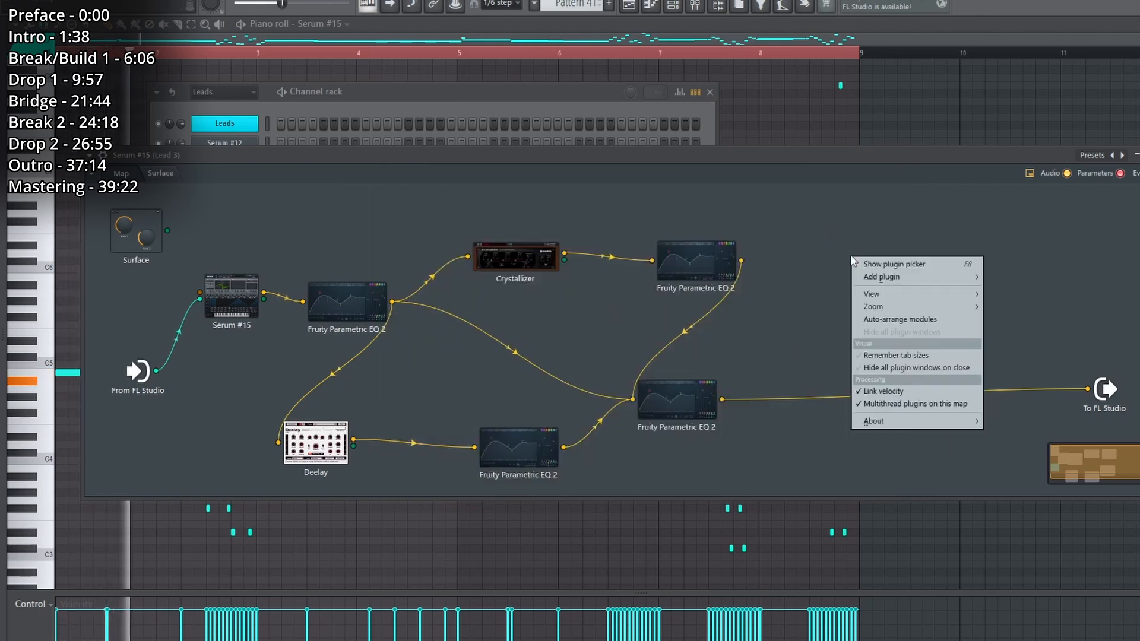
left_click(827, 233)
Play Pattern 41 while comparing the dry and Crystallizer connection levels into the final Parametric EQ 2.
key("space")
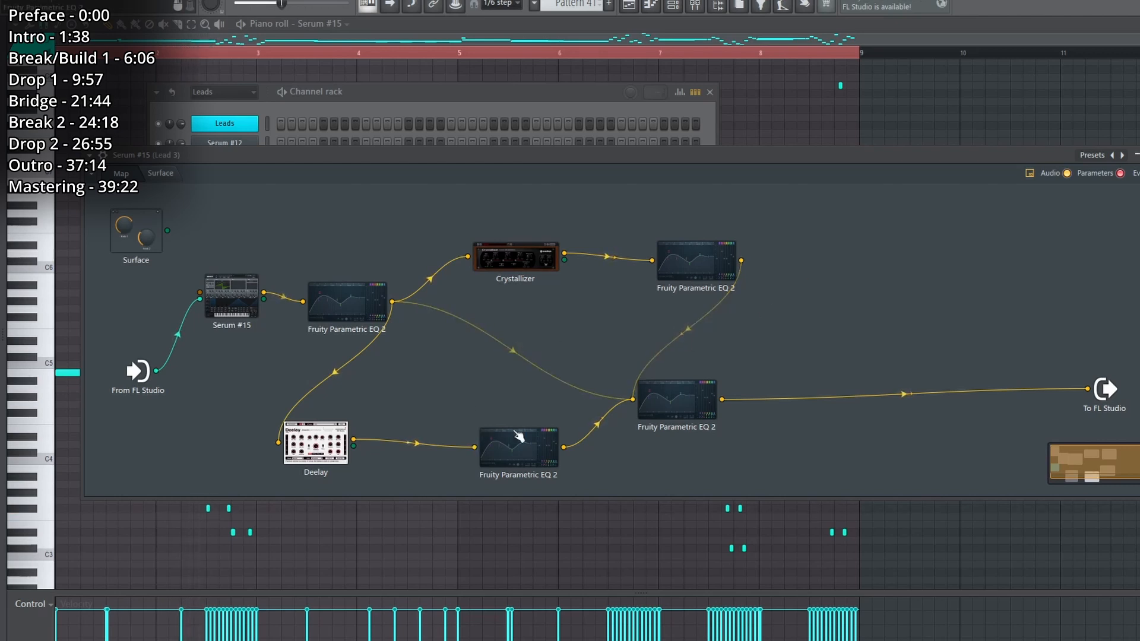
key("space")
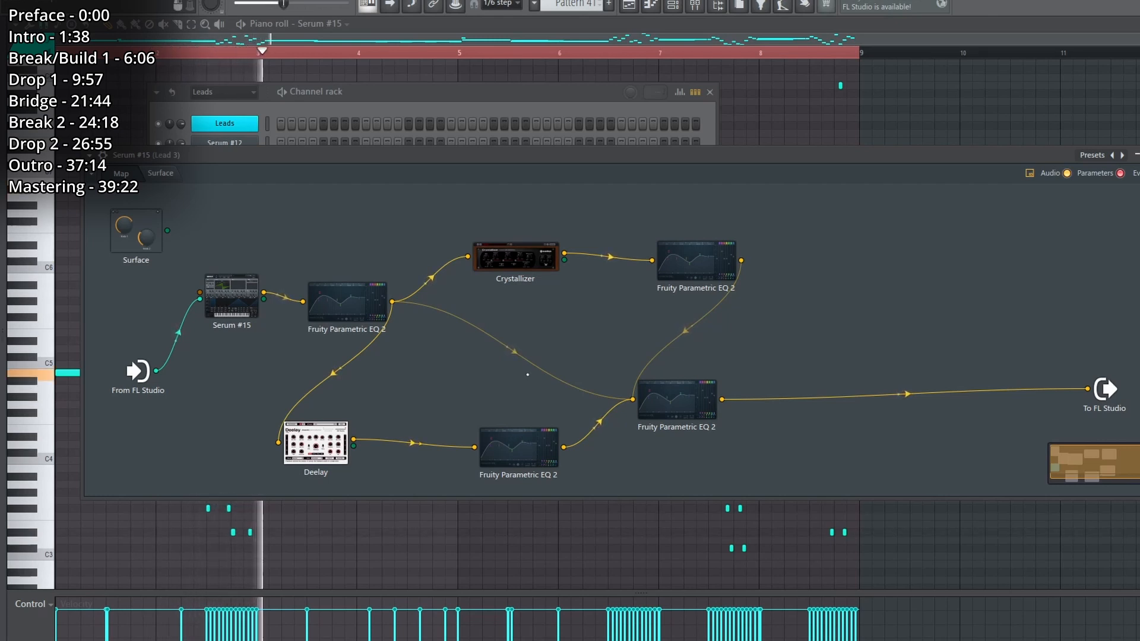
left_click(246, 306)
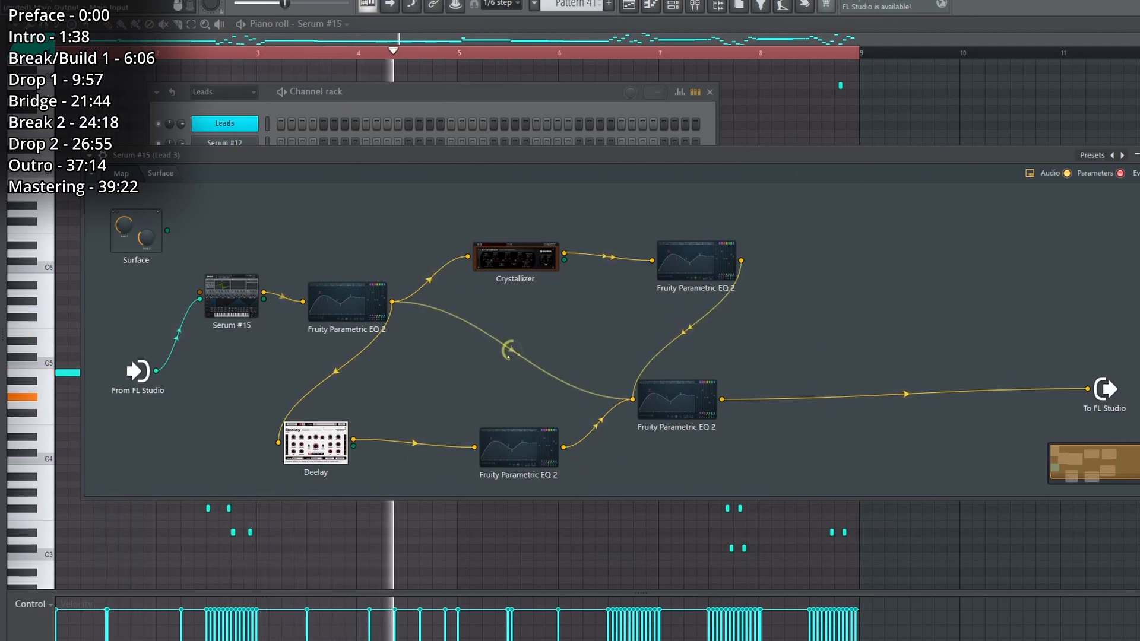
Close the Patcher and channel rack, and follow Pattern 41's notes in the piano roll during playback.
right_click(900, 295)
right_click(1104, 124)
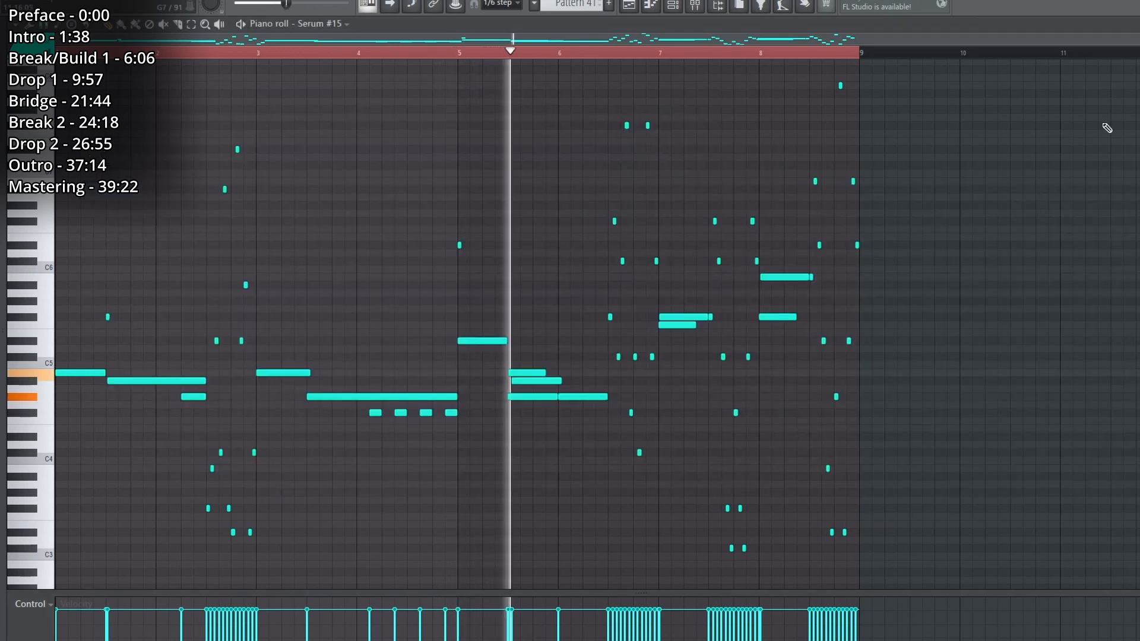
scroll(955, 262, "down", 1)
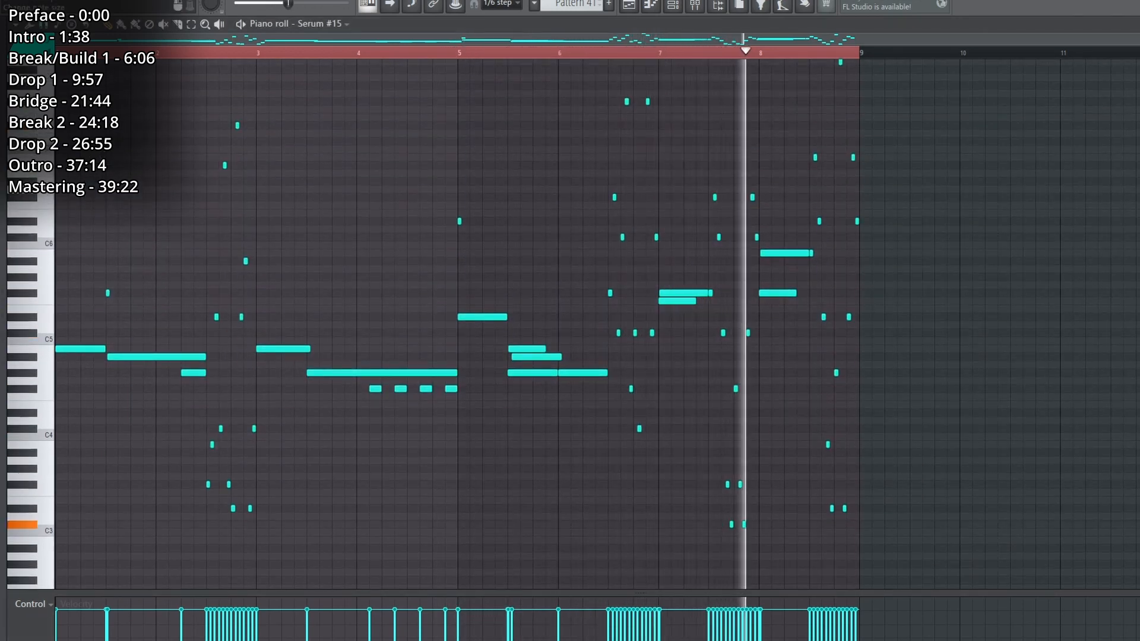
Play Pattern 41's fast note runs from several points between bars 6 and 9 in the piano roll.
mouse_move(1138, 54)
left_mouse_down()
mouse_move(1138, 74)
mouse_move(1138, 61)
left_mouse_up()
key("space")
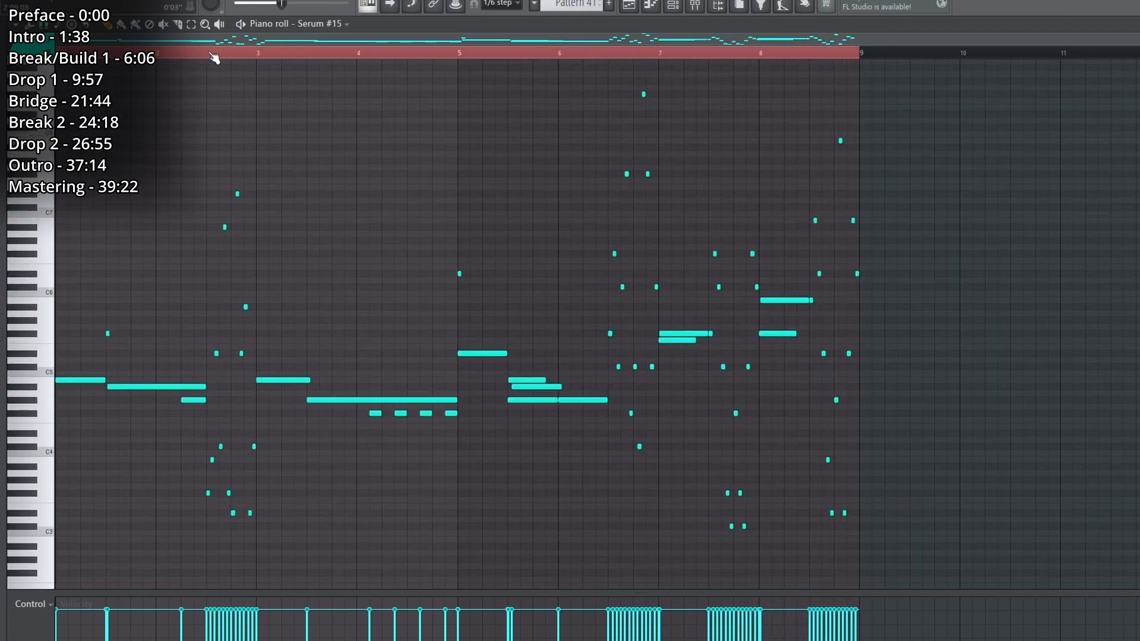
key("space")
left_click(609, 58)
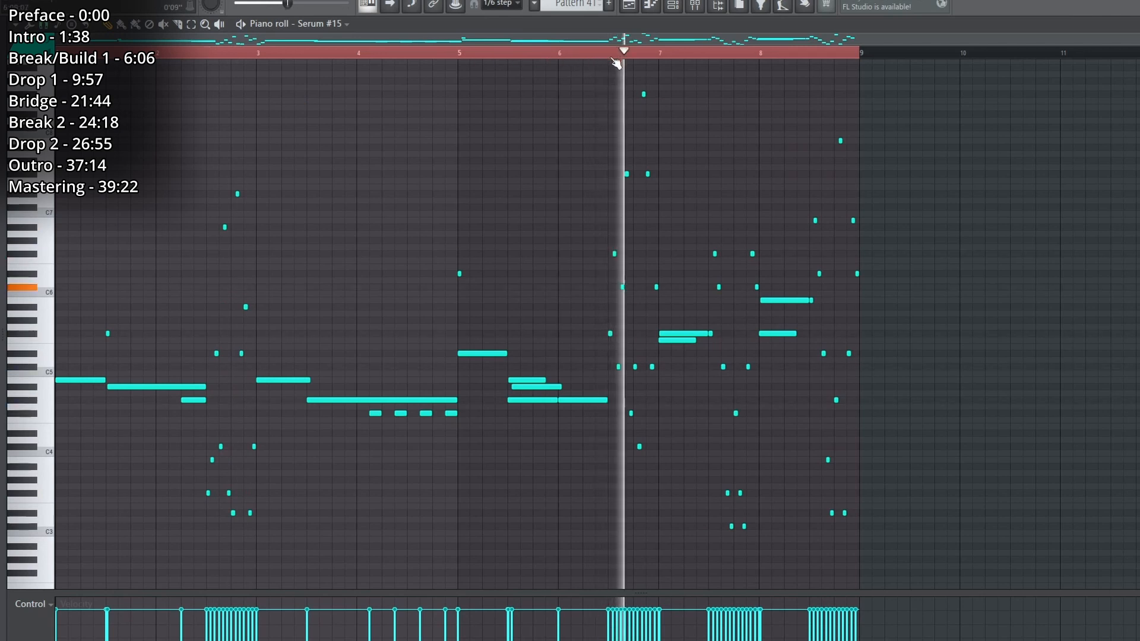
key("space")
key("space")
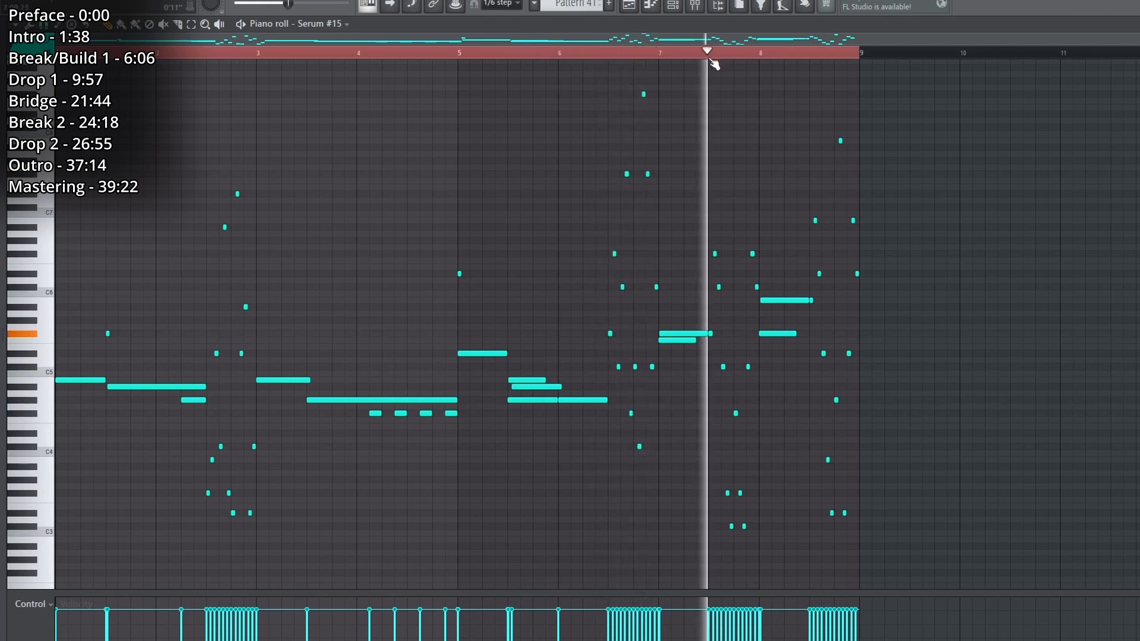
left_click(814, 56)
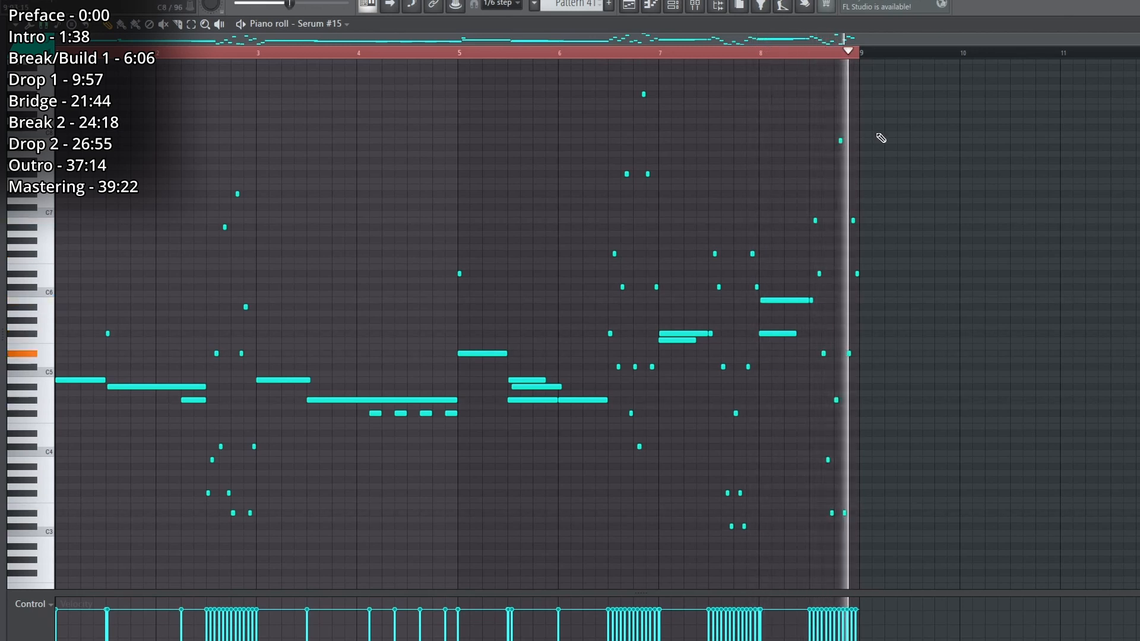
key("space")
Return to the playlist, unsolo the Lead 2 track and play the Bridge with all its tracks.
key("F5")
scroll(573, 394, "down", 4)
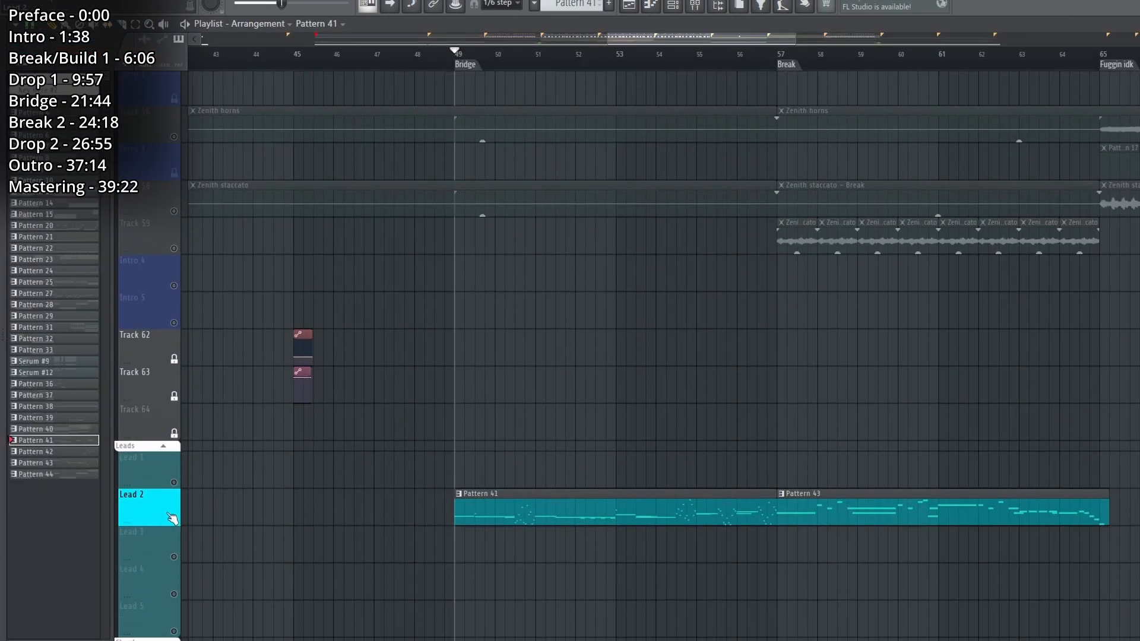
right_click(173, 519)
key("space")
scroll(356, 404, "down", 2)
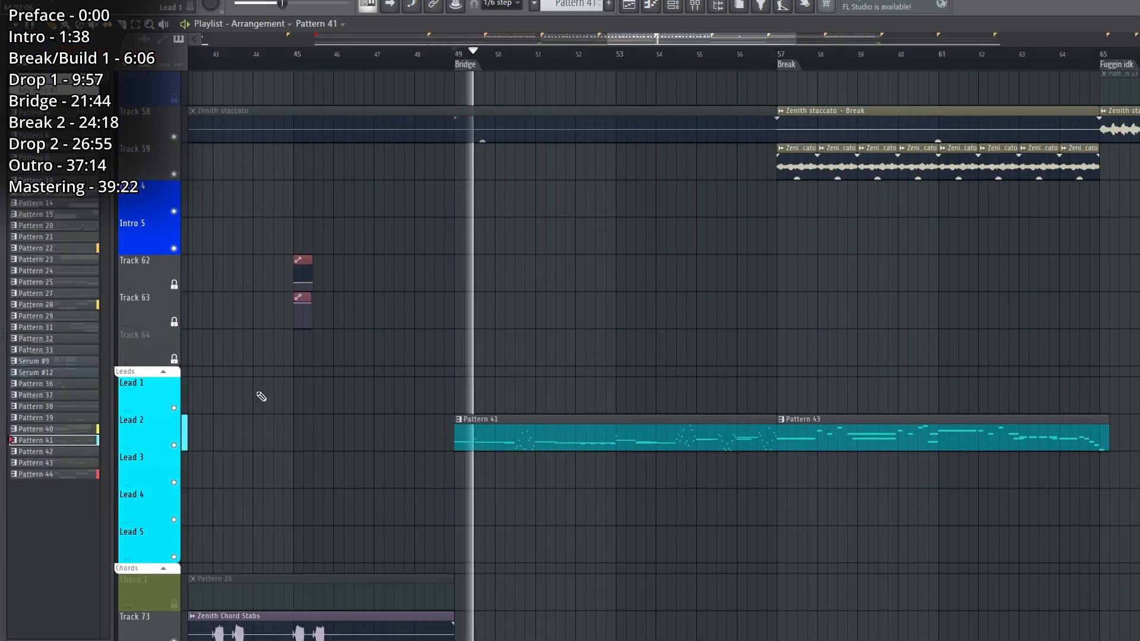
Collapse the Leads, Chords and Subs track groups while the Bridge plays up to the Break.
left_click(164, 372)
key("F9")
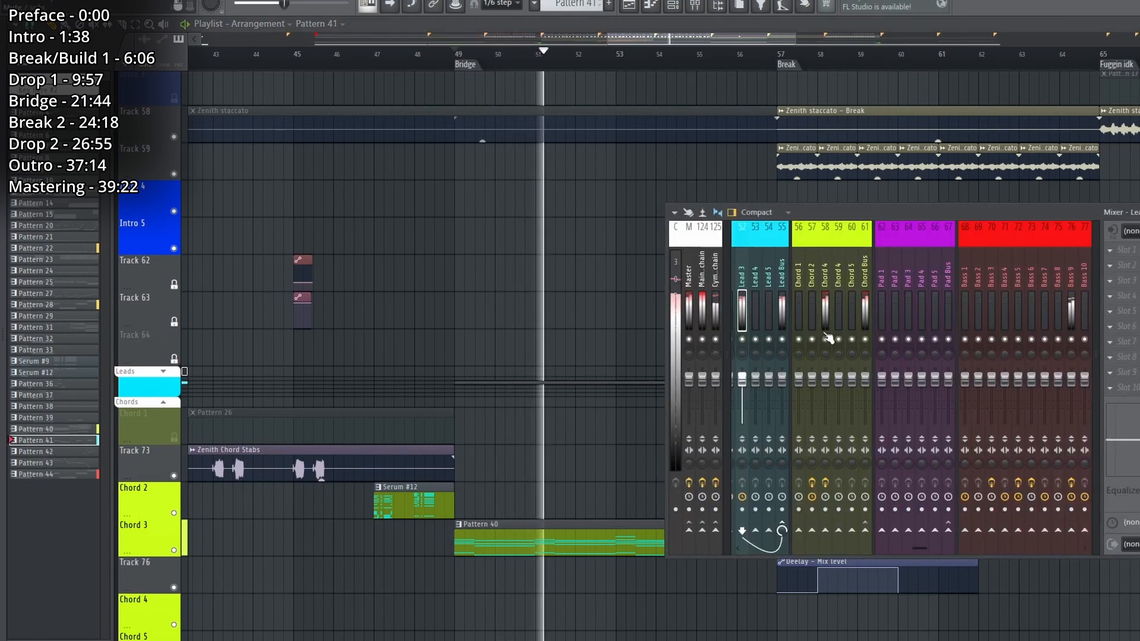
key("F9")
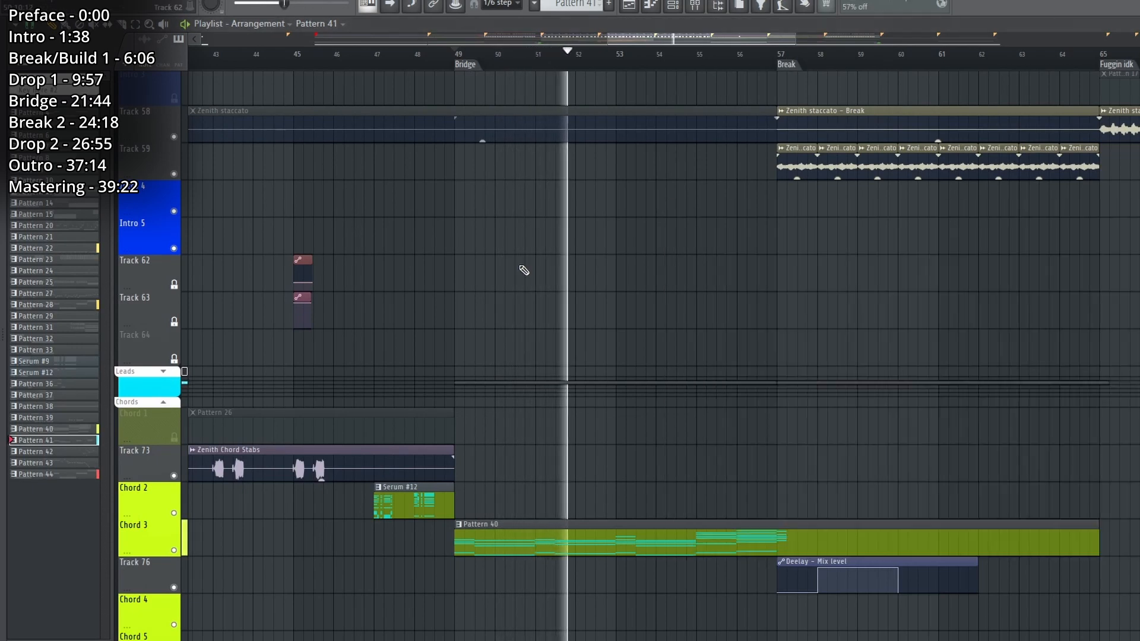
left_click(164, 404)
scroll(168, 481, "down", 3)
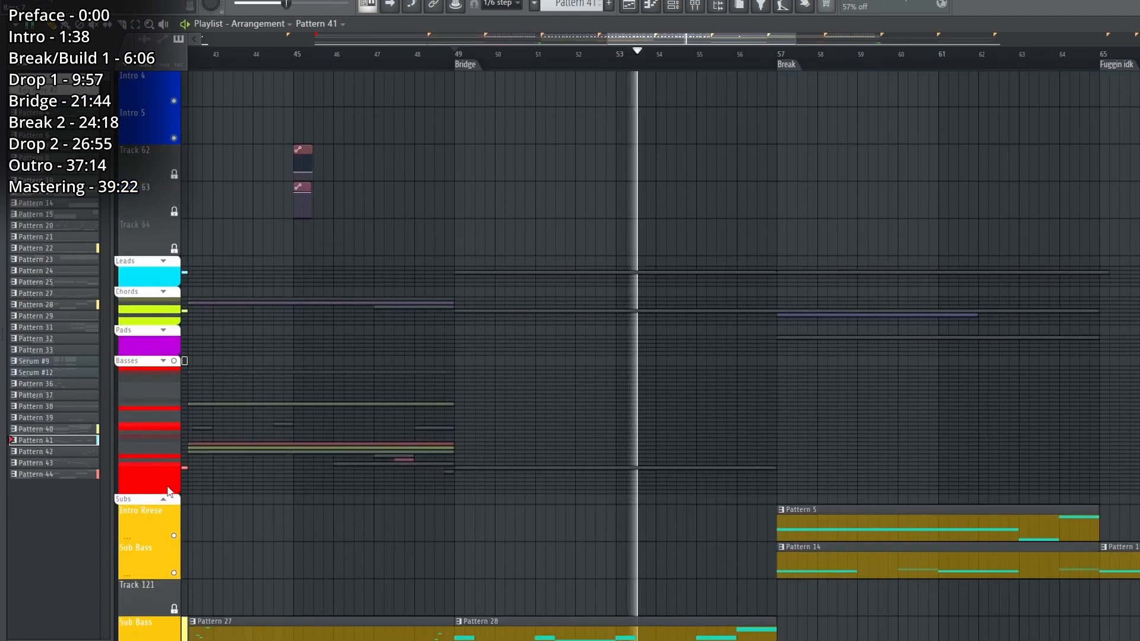
scroll(170, 492, "down", 1)
left_click(165, 462)
scroll(199, 468, "down", 3)
scroll(332, 474, "up", 3)
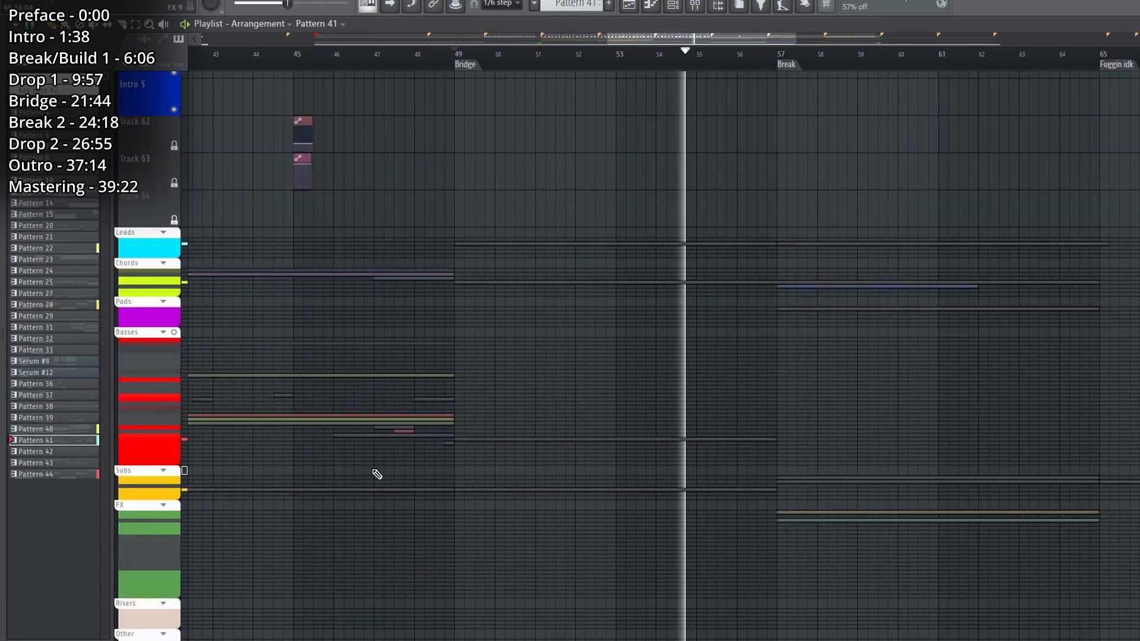
scroll(377, 466, "up", 8)
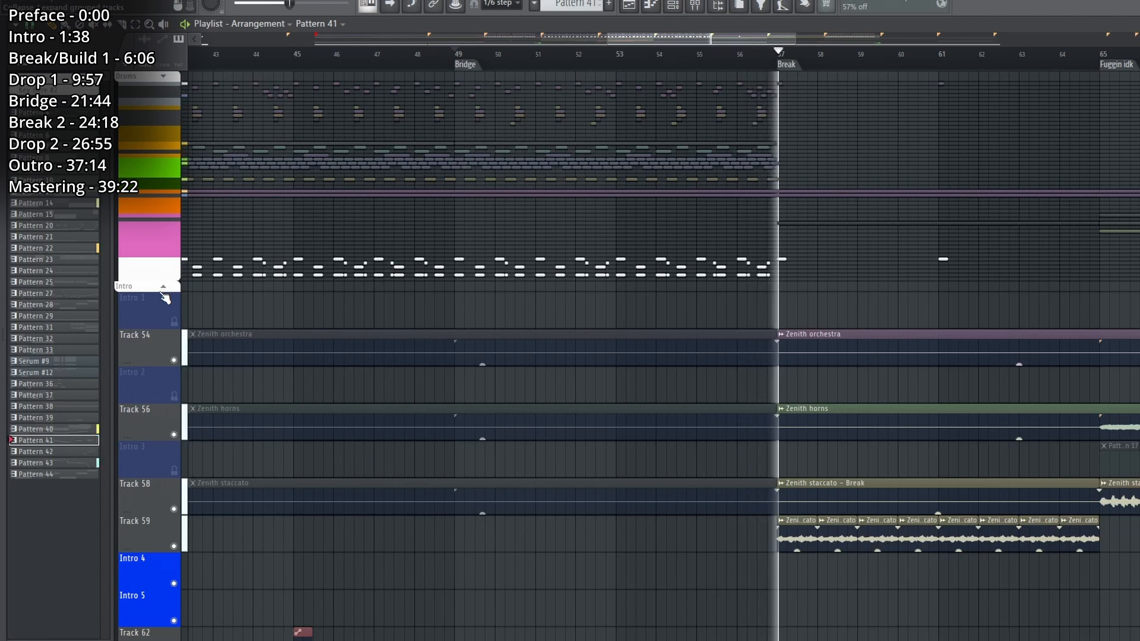
key("space")
Examine the Break's kick and 909 Air Crash cymbal clips in the expanded Drums group.
scroll(887, 58, "down", 2)
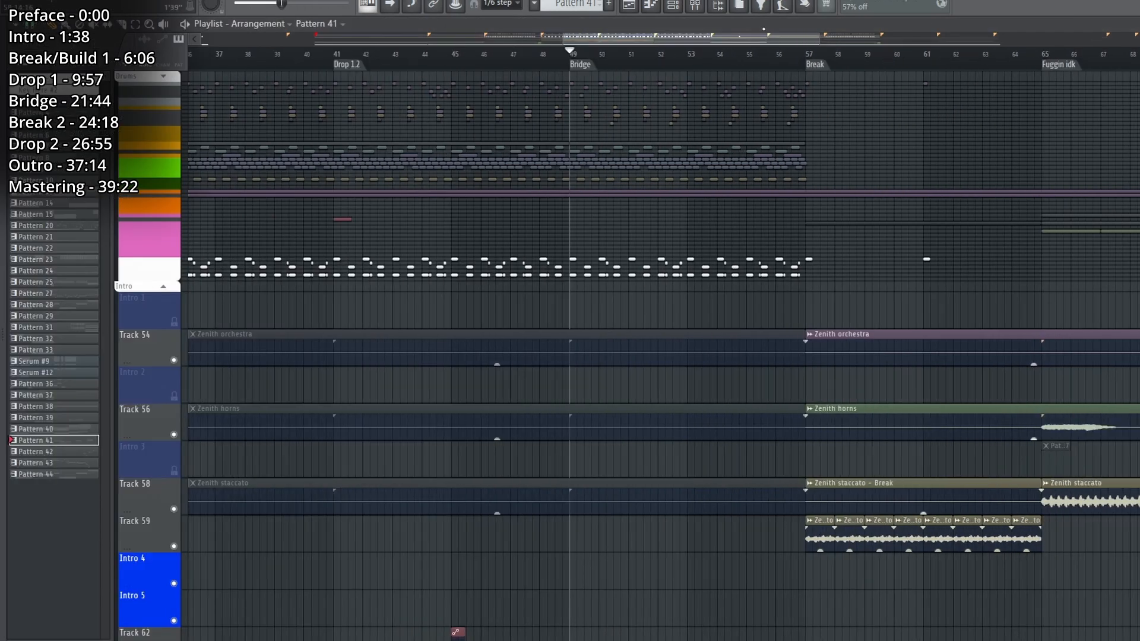
scroll(747, 273, "right", 5)
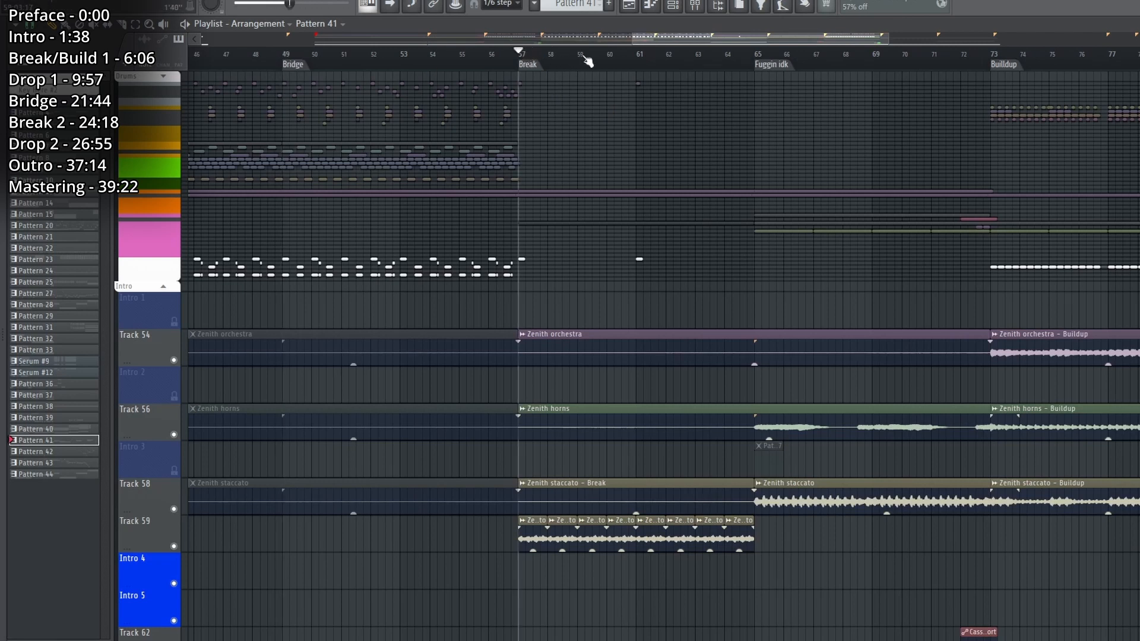
scroll(587, 61, "up", 3)
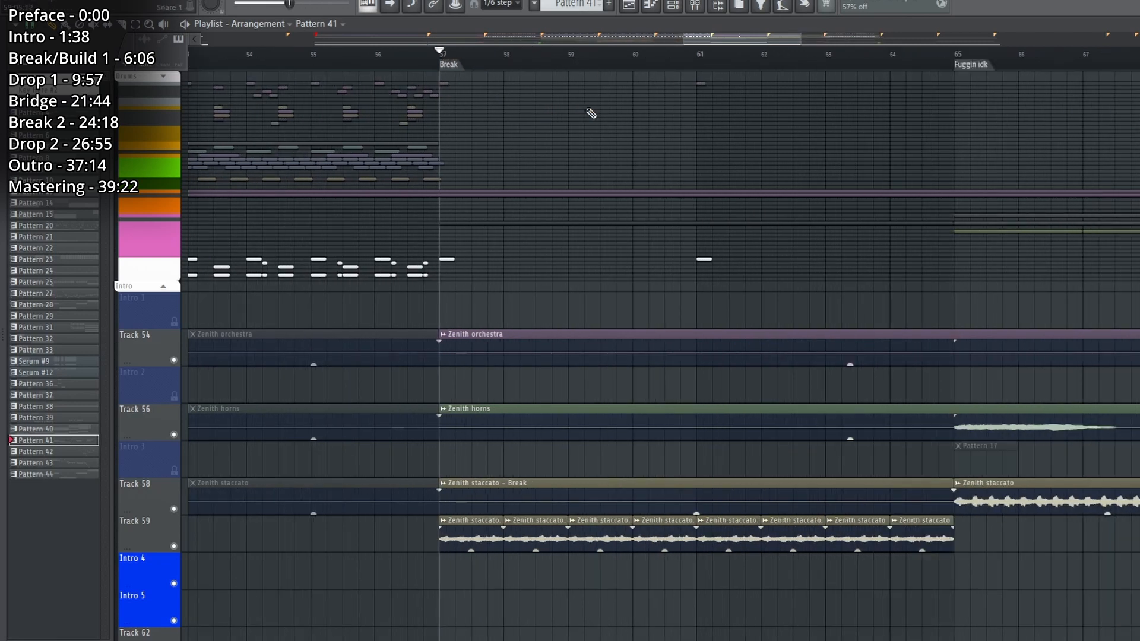
left_click(164, 79)
left_click(166, 83)
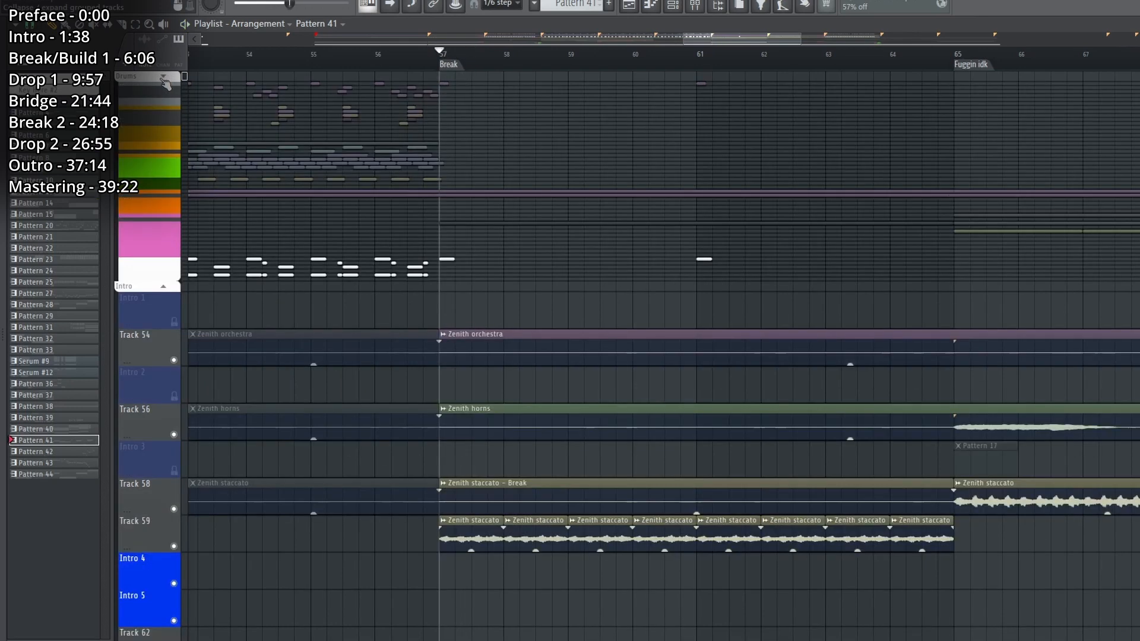
left_click(166, 83)
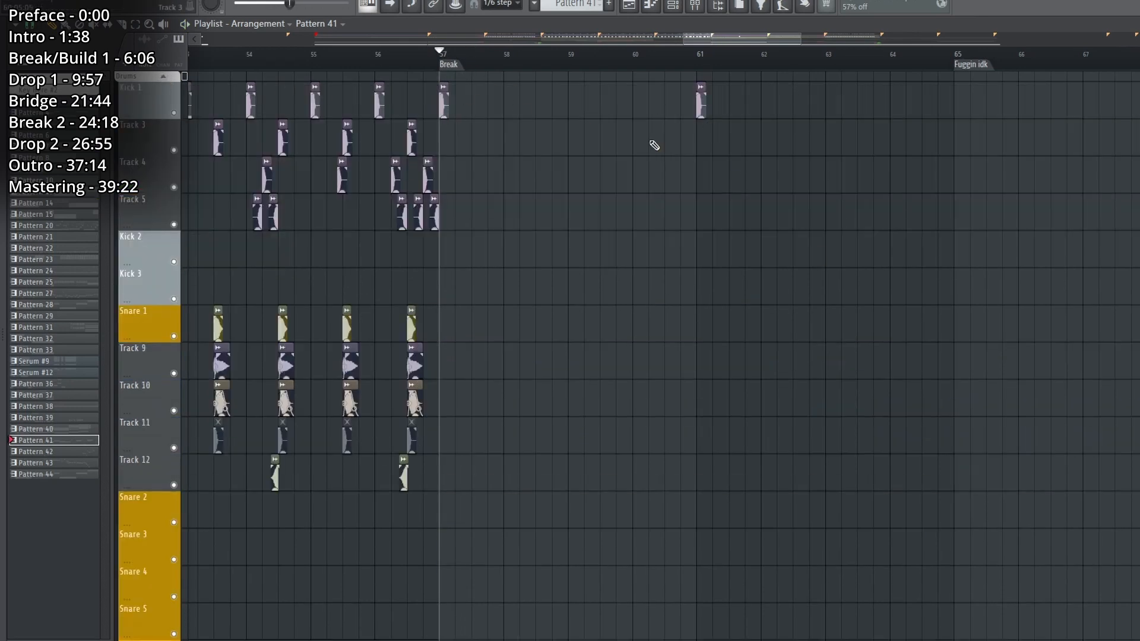
scroll(561, 272, "down", 6)
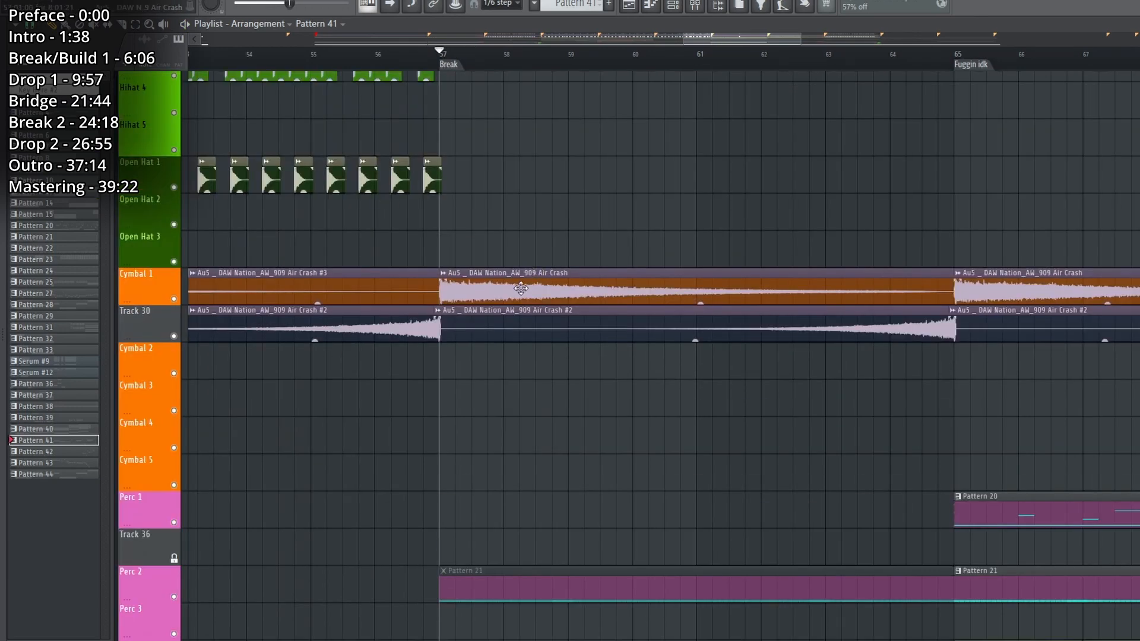
scroll(607, 353, "down", 3)
scroll(654, 373, "up", 3)
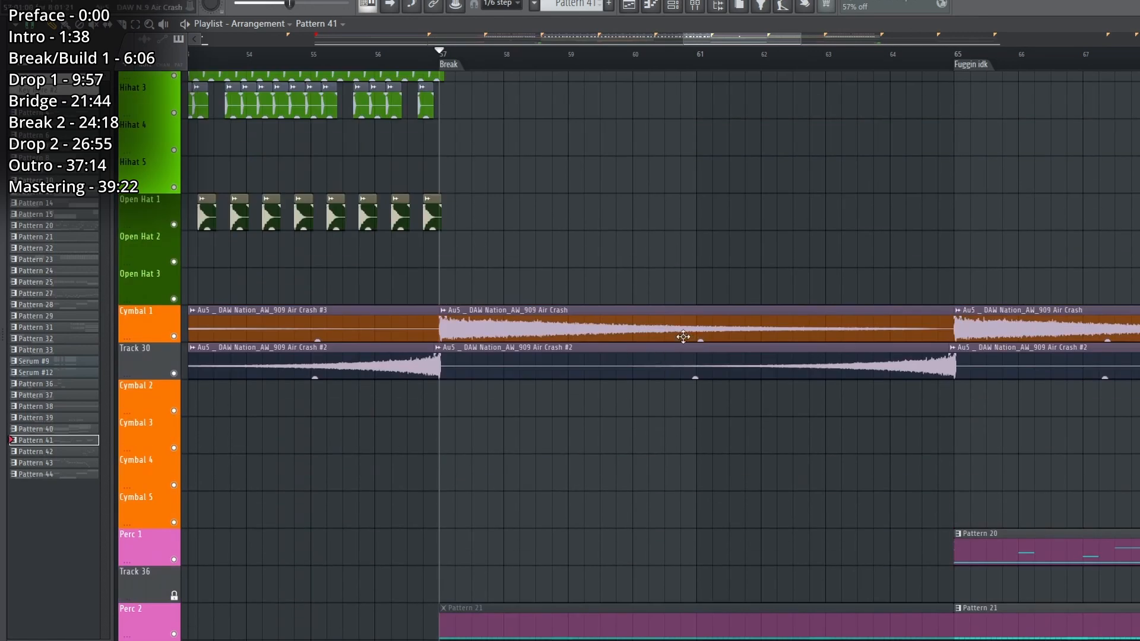
scroll(377, 255, "up", 7)
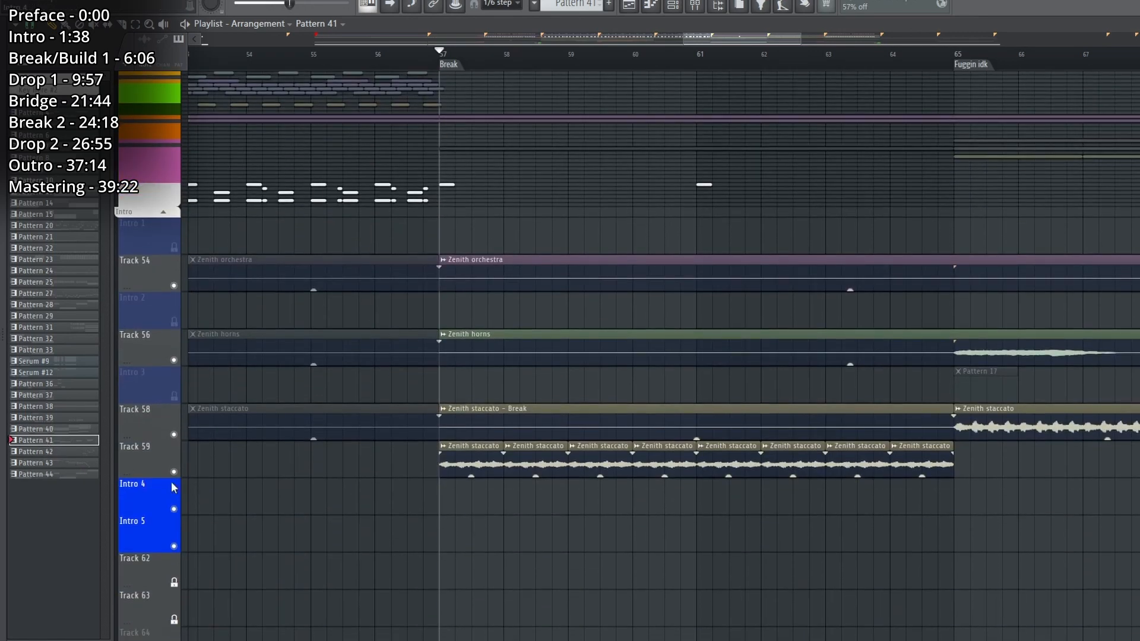
Solo Track 59 to hear the repeated Zenith staccato clips in the Break, and unsolo it.
left_click(174, 472, "ctrl")
key("space")
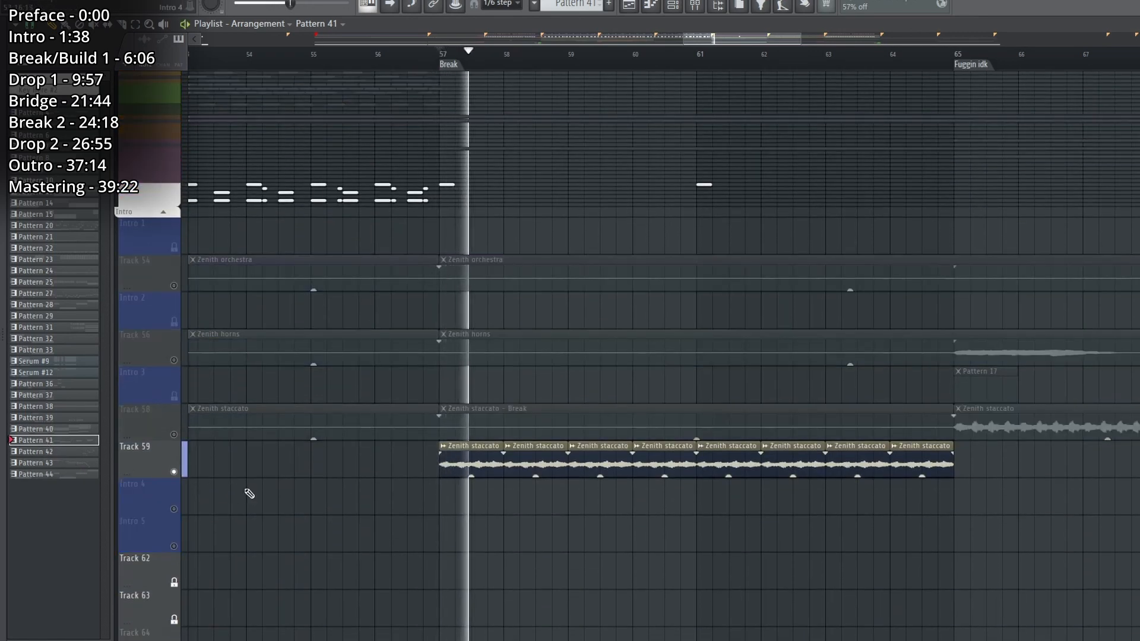
left_click(174, 473, "ctrl")
Solo Chord 3 and play the end of Pattern 40 from bar 56 into the Break.
scroll(279, 480, "down", 6)
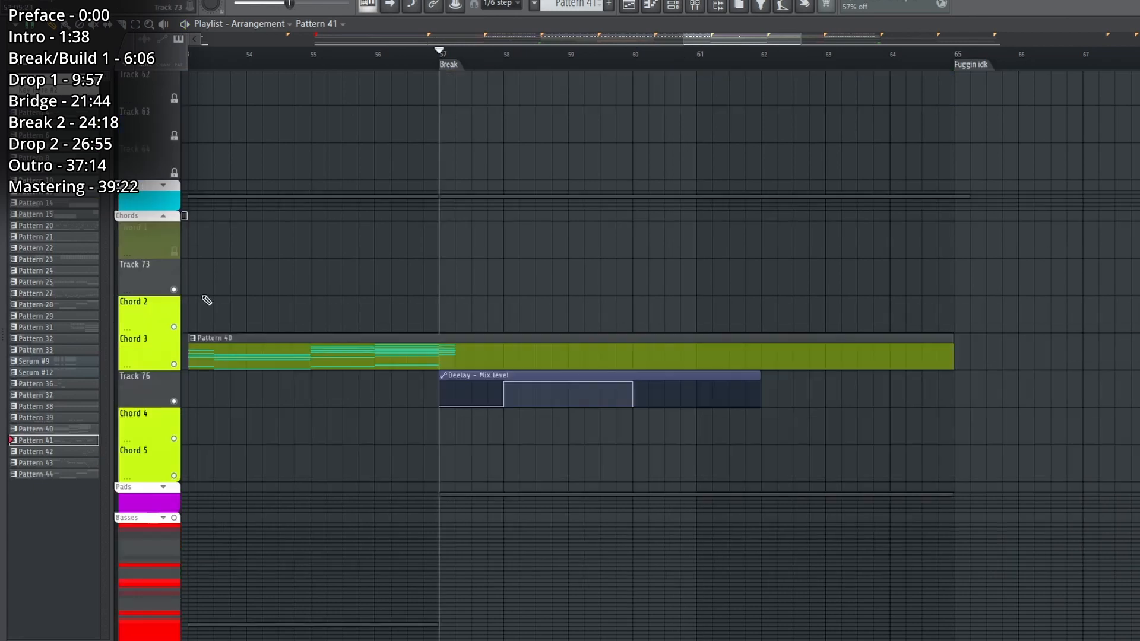
left_click(174, 364, "ctrl")
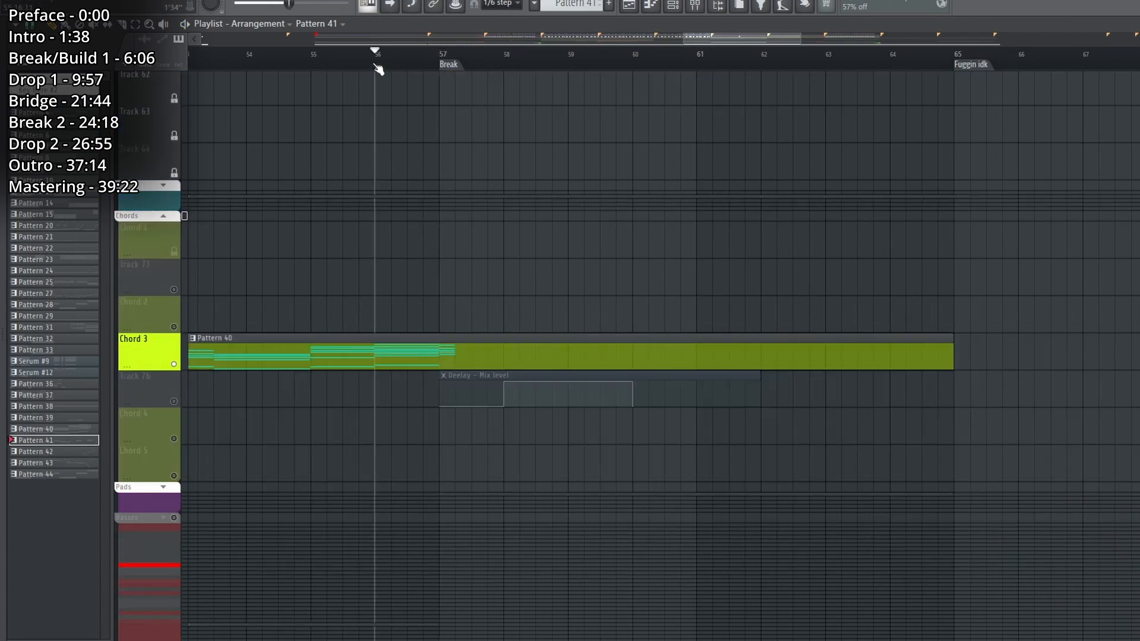
key("space")
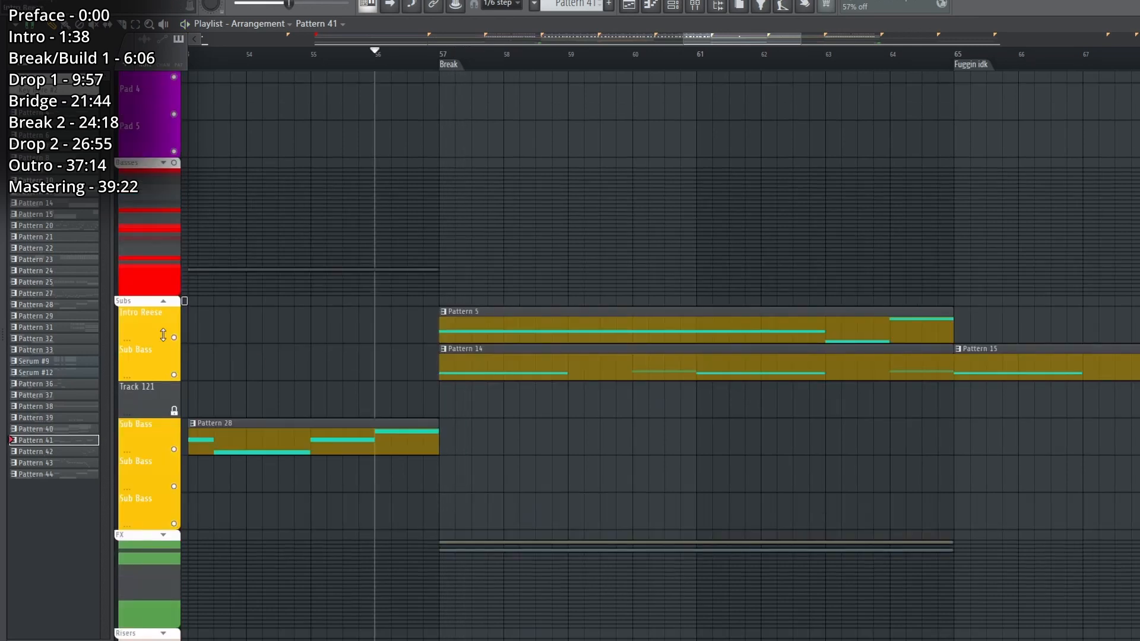
Solo the Intro Reese and Sub Bass tracks, play their Break patterns, and add the wind and rain ambience tracks.
left_click(174, 339, "ctrl")
left_click(174, 375)
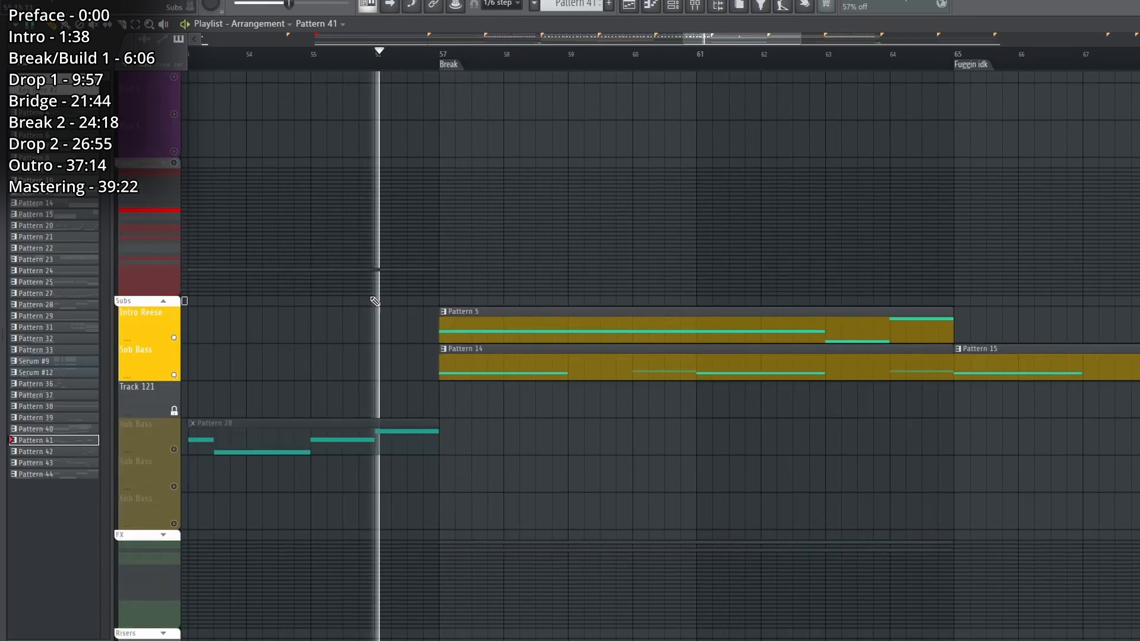
scroll(504, 59, "down", 2)
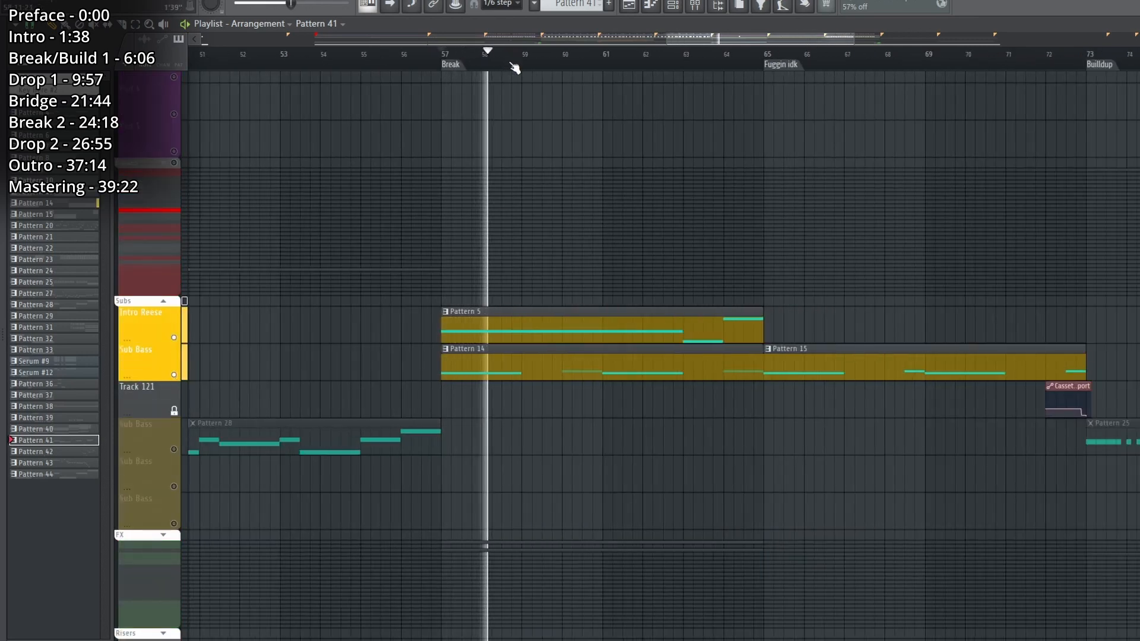
scroll(514, 68, "down", 5)
scroll(515, 69, "up", 5)
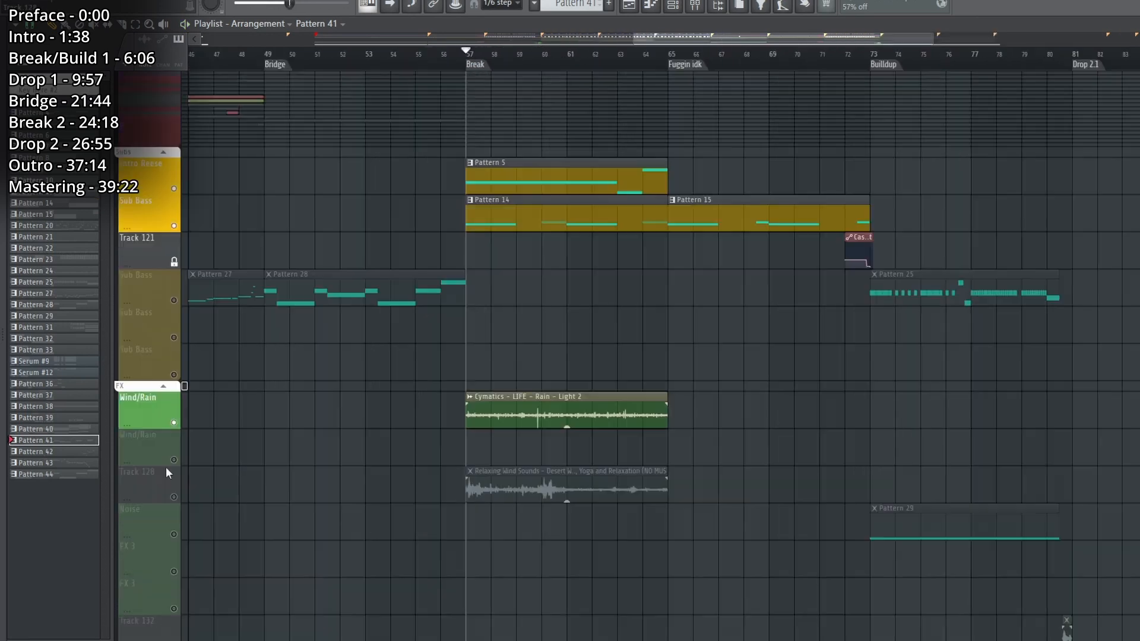
left_click(174, 497)
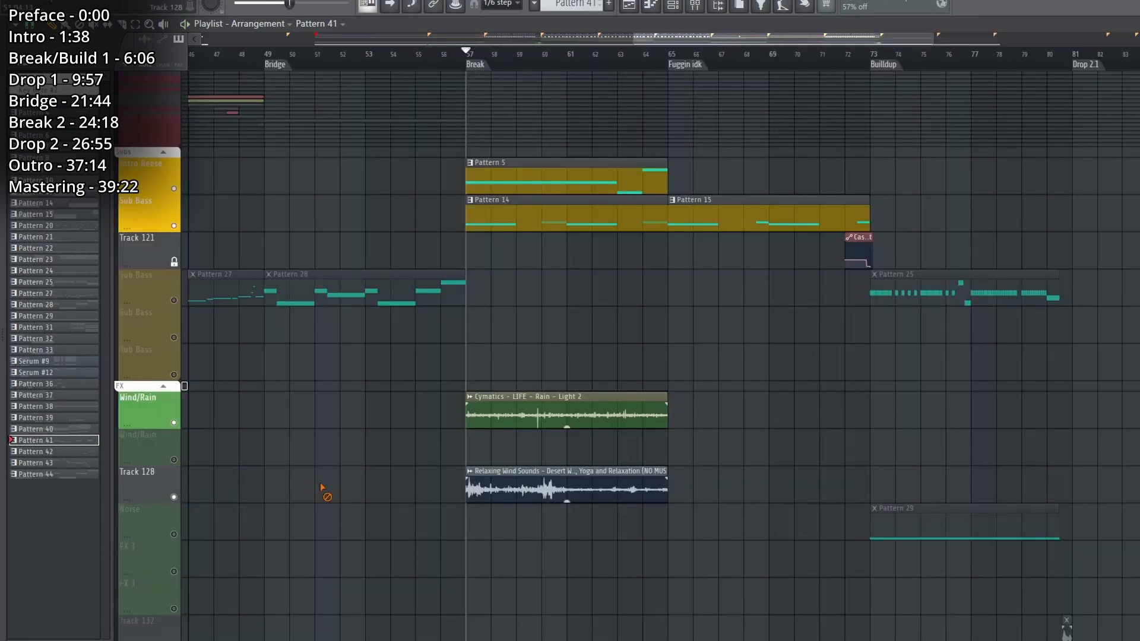
Solo Pad 1, play it from the Break and select Pattern 7.
left_click(175, 339)
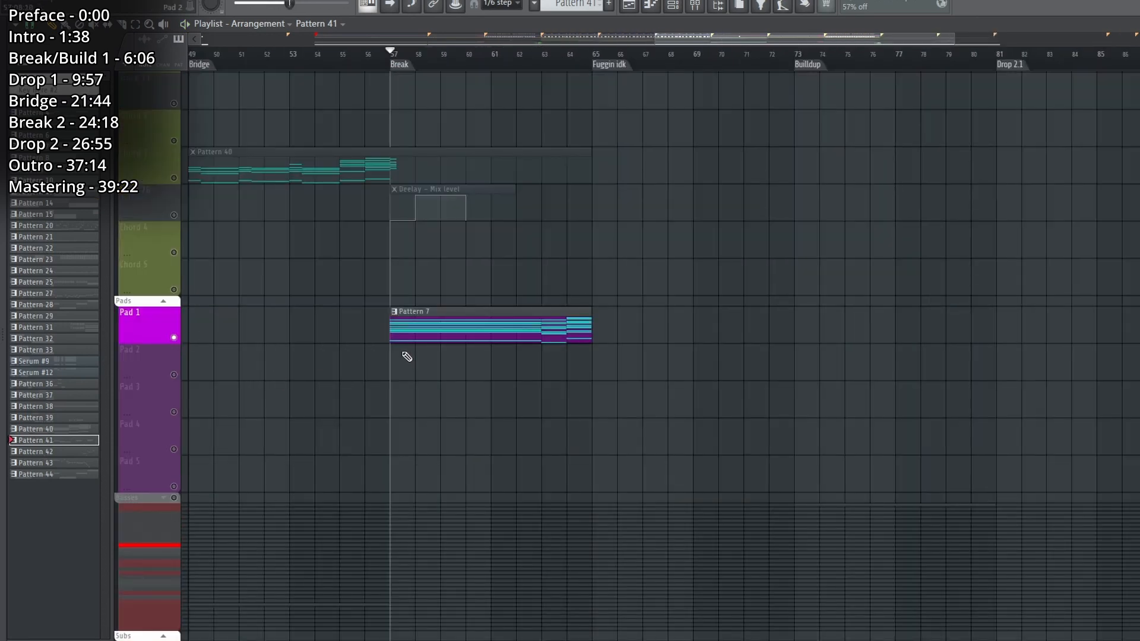
key("space")
left_click(437, 336)
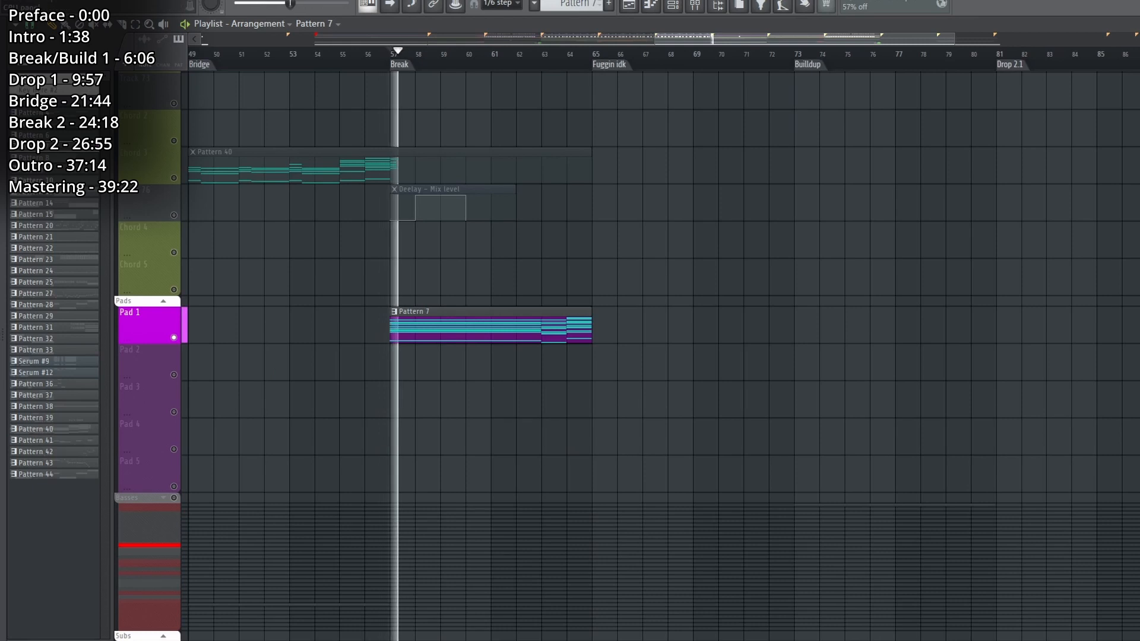
Show only the Pads channels in the channel rack and check the Phase Plant pad's Reverb and Filter settings.
key("F6")
left_click(223, 92)
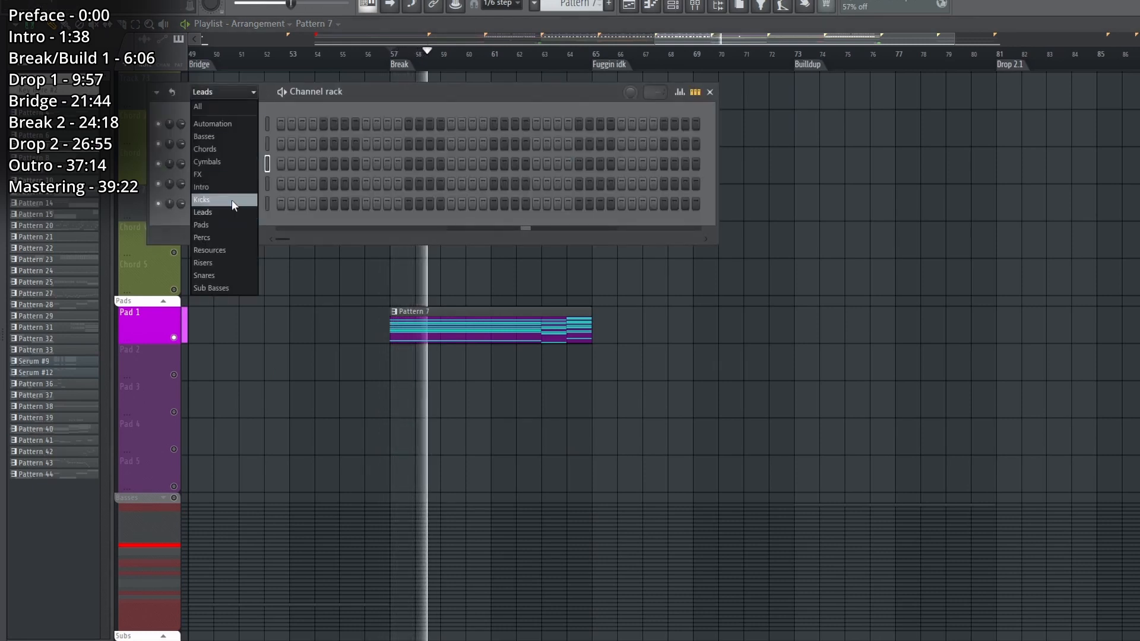
left_click(216, 222)
left_click(241, 149)
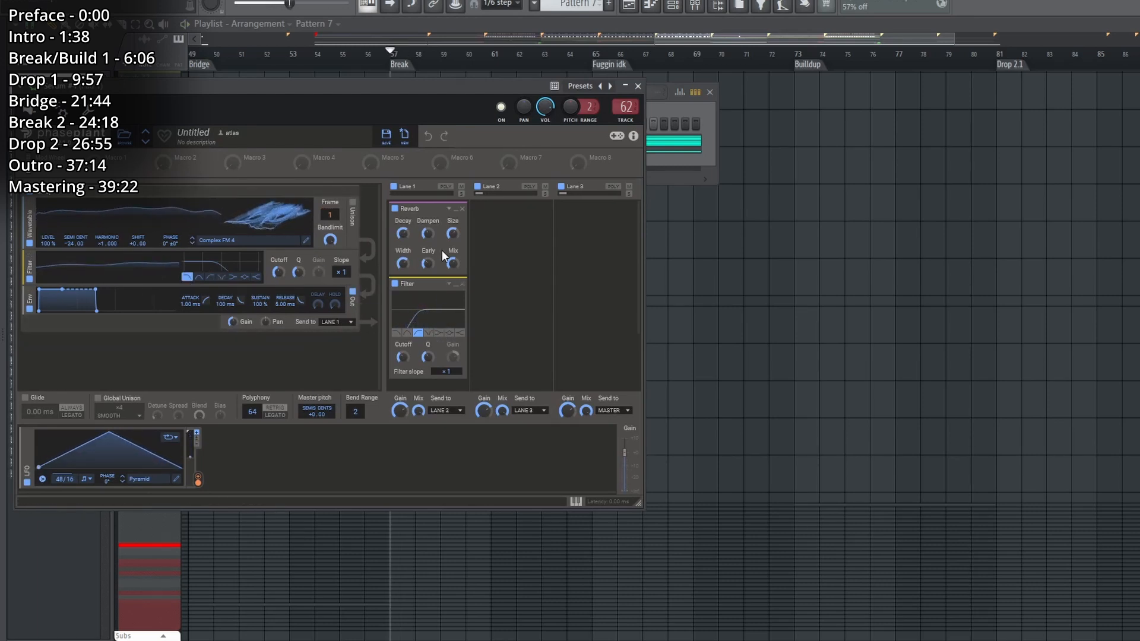
left_click(629, 6)
Open Pattern 7's Serum #4 notes in the piano roll and audition the chords in bars 7 and 8.
double_click(534, 328)
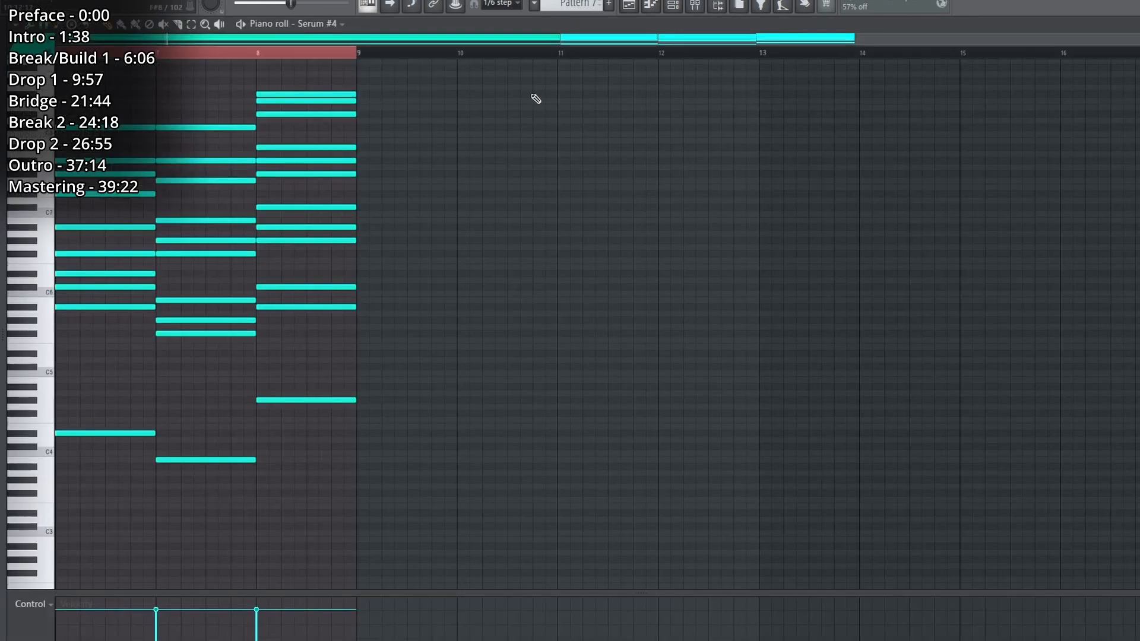
scroll(492, 57, "left", 5)
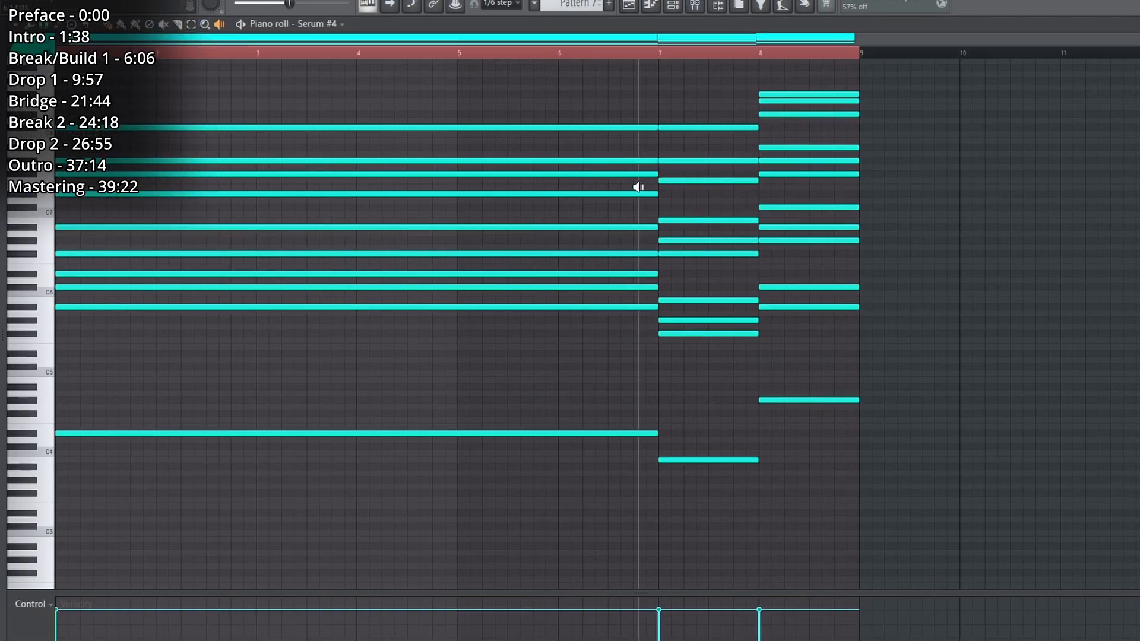
left_click(722, 169)
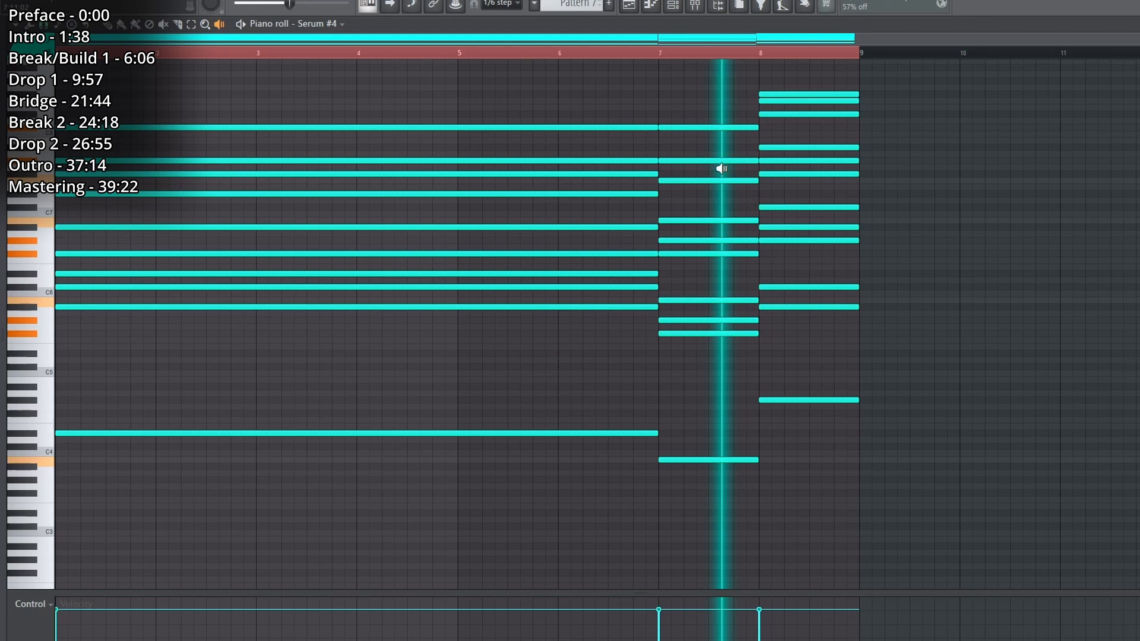
left_click_drag(721, 169, 776, 162)
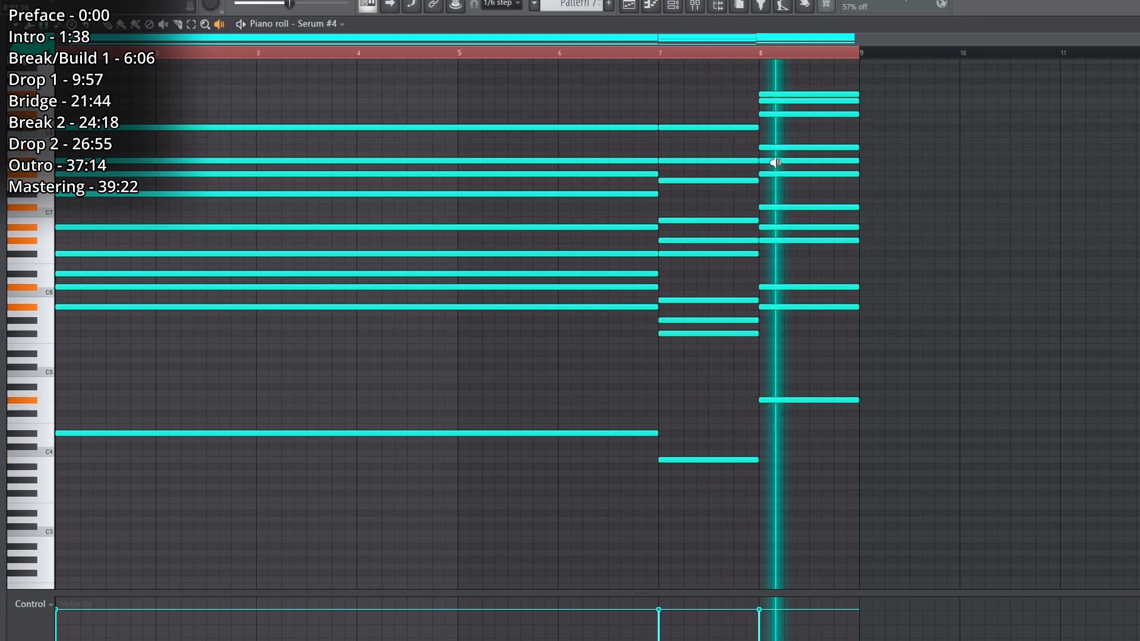
Solo the Lead 2 track in the playlist at the Break.
right_click(178, 372)
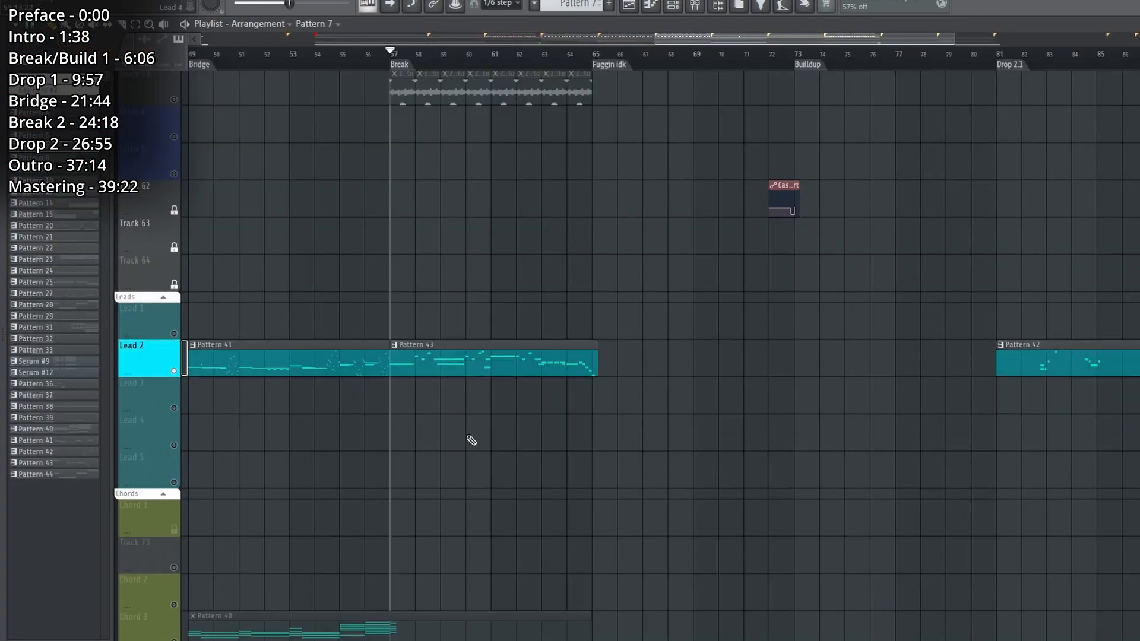
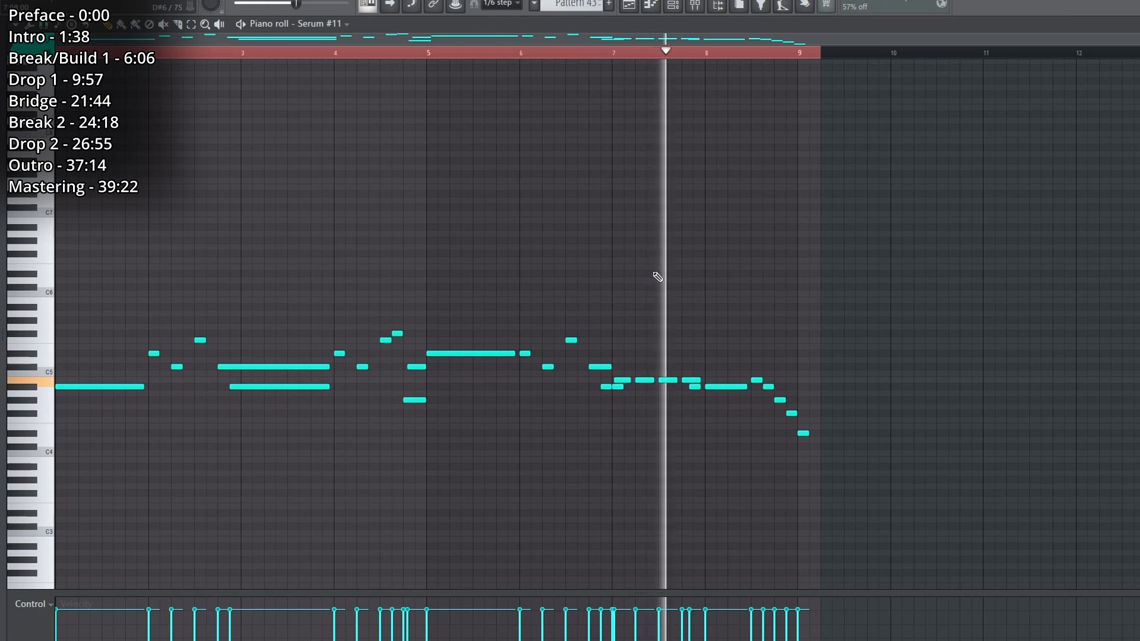
Audition Pattern 43's Serum #11 lead notes around bars 7 and 8 in the piano roll, and return to the playlist.
key("space")
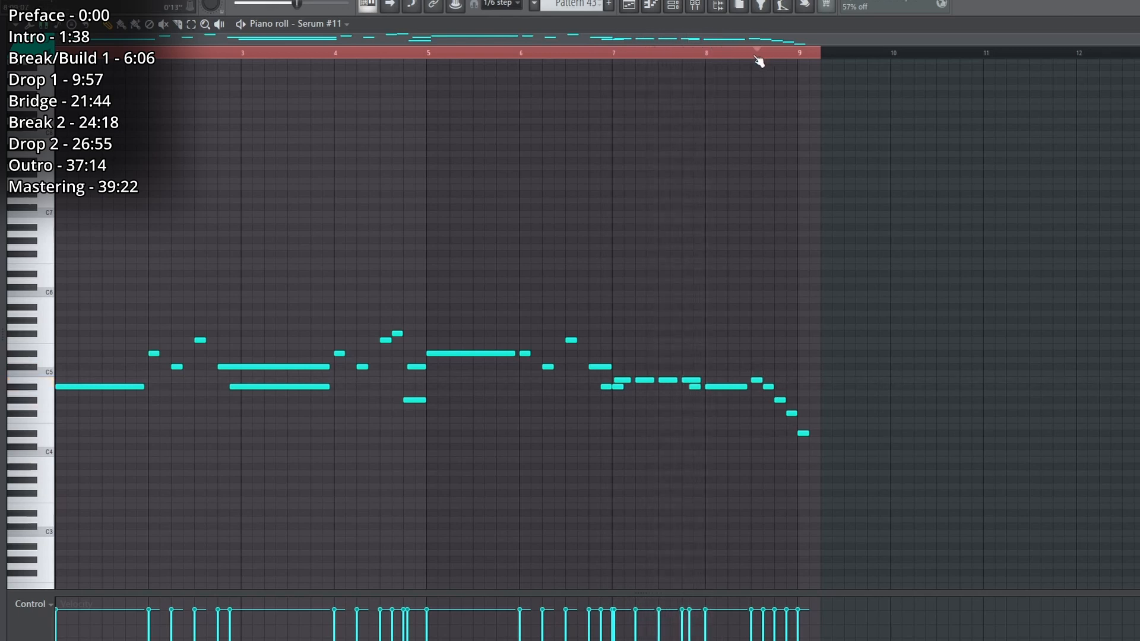
key("space")
left_click(657, 9)
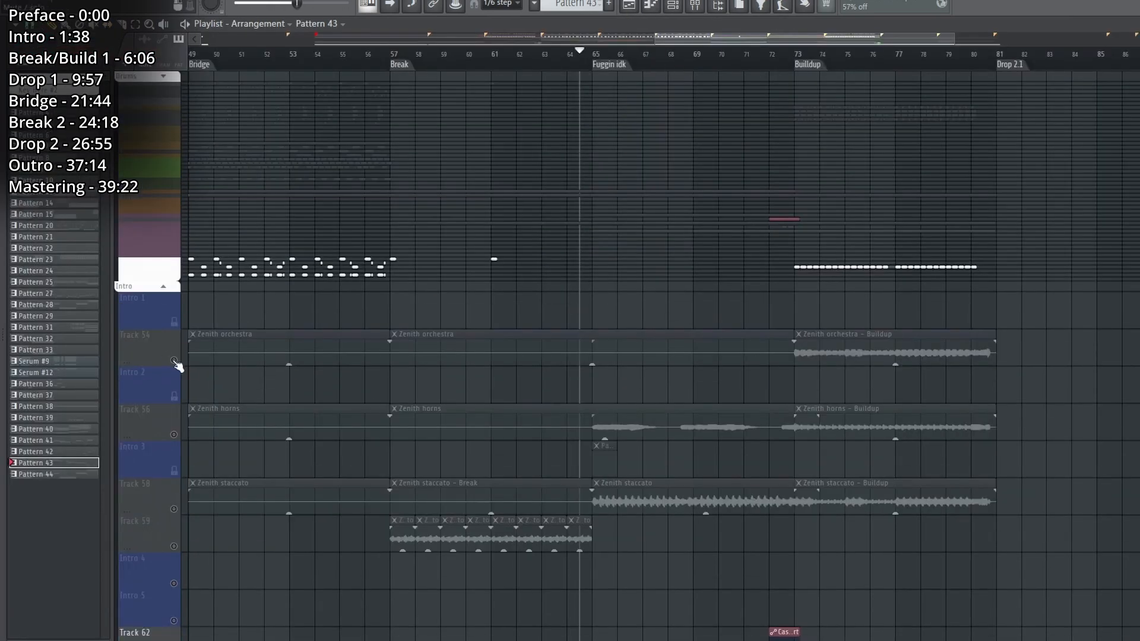
Bring the other tracks back in, play the Fuggin idk section and expand the Drums group down to its cymbals and percussion.
left_click(174, 360)
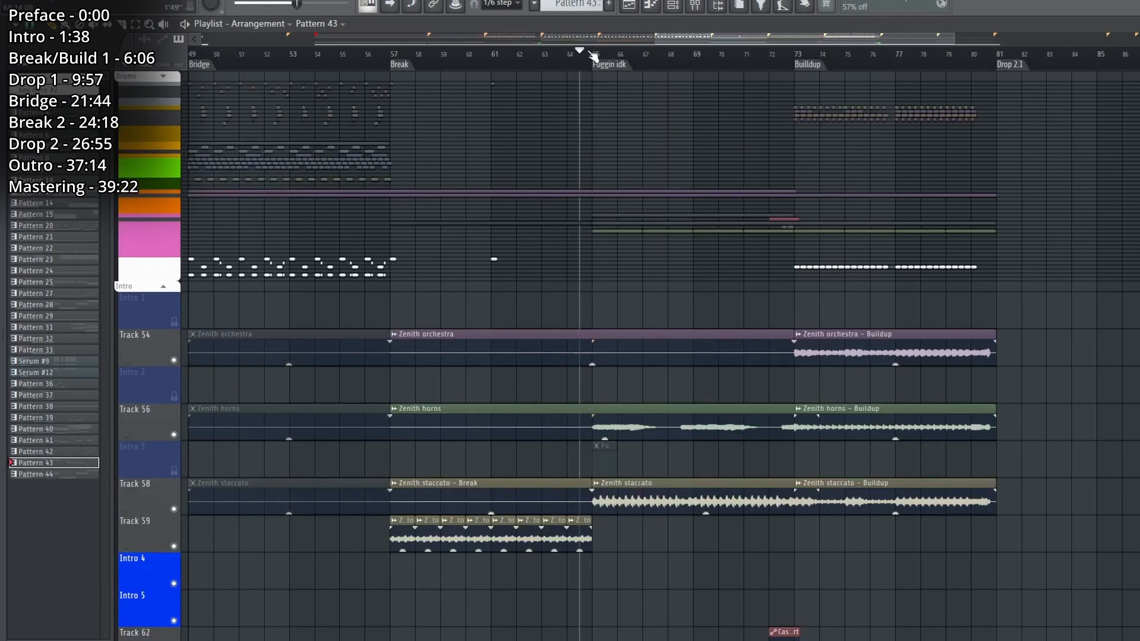
scroll(595, 52, "down", 3)
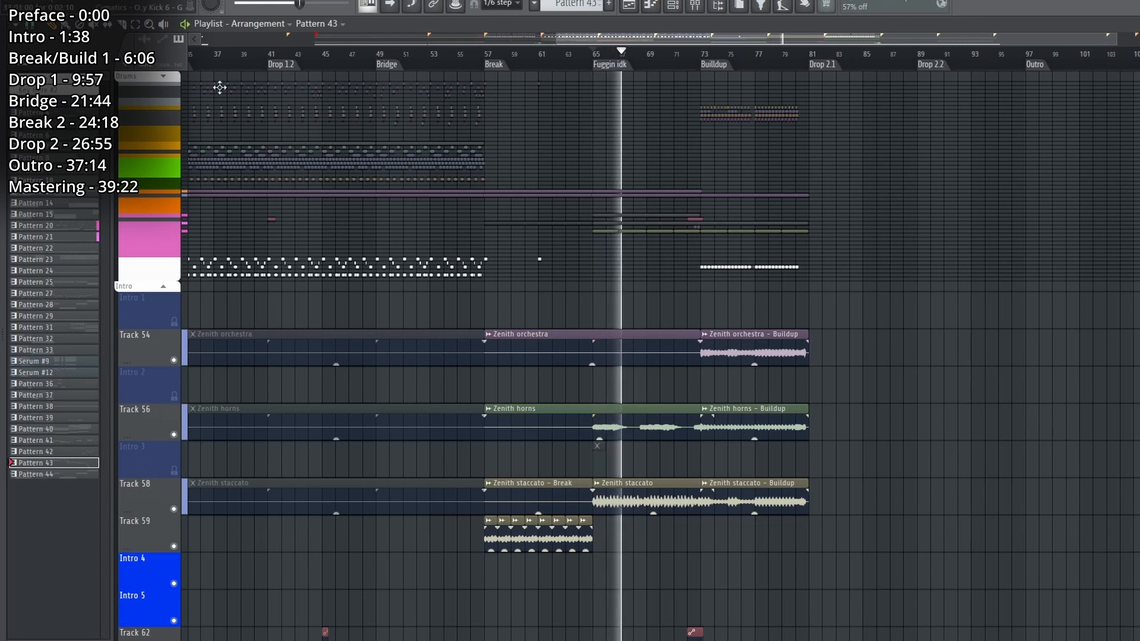
left_click(165, 77)
scroll(677, 298, "down", 10)
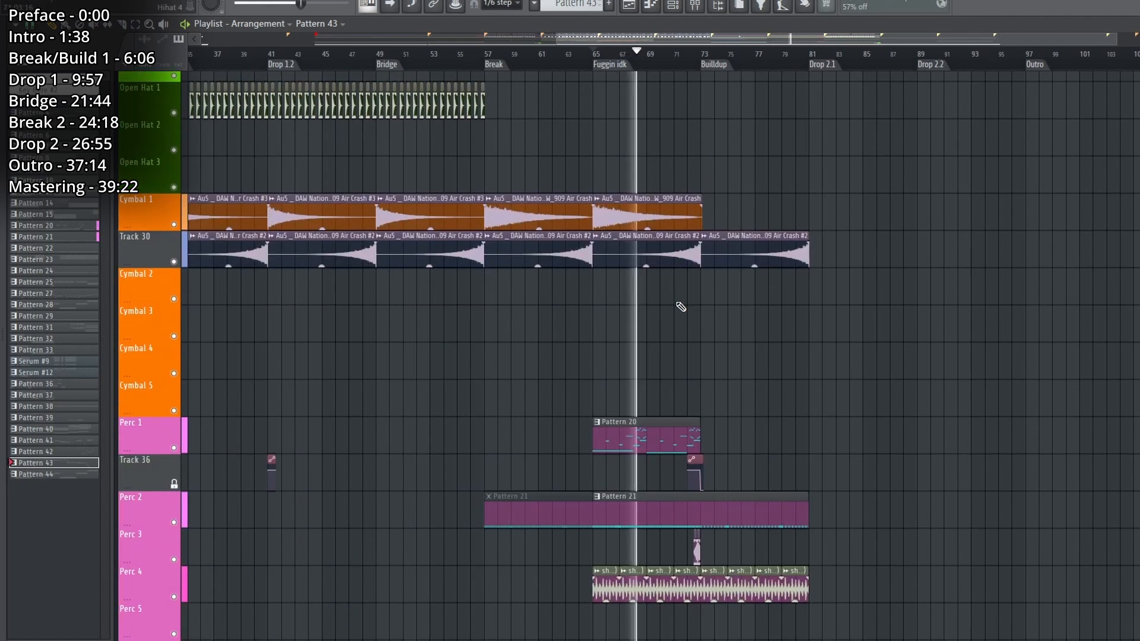
key("space")
Solo the Perc 4 track, play its shaker loop from the Fuggin idk marker and show its mixer channel.
scroll(677, 62, "up", 3)
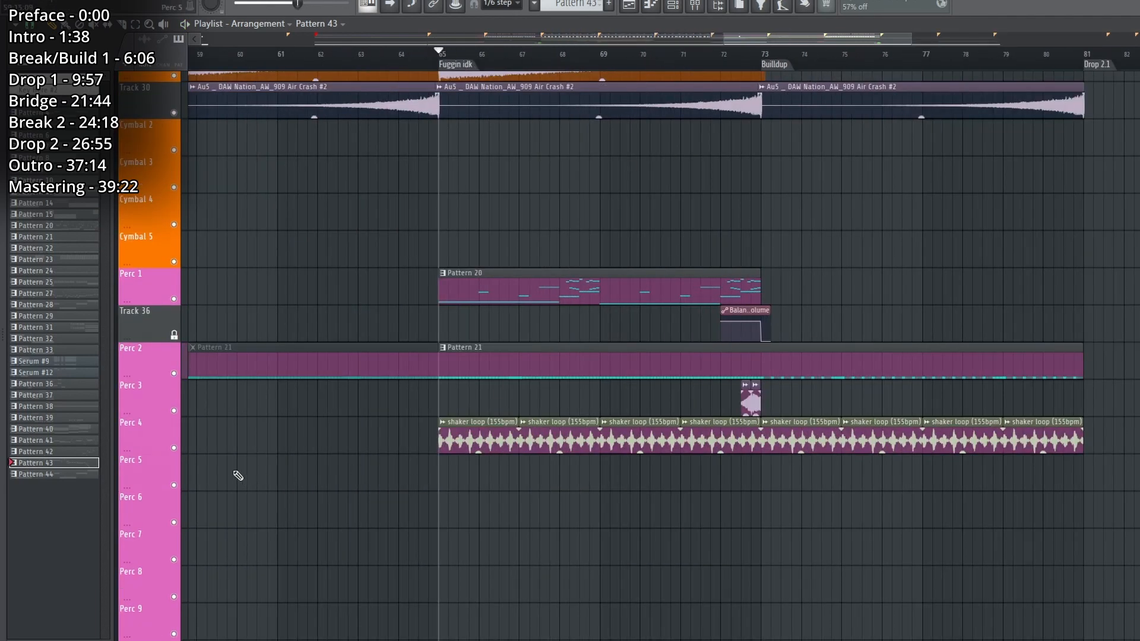
left_click(167, 448, "ctrl")
key("space")
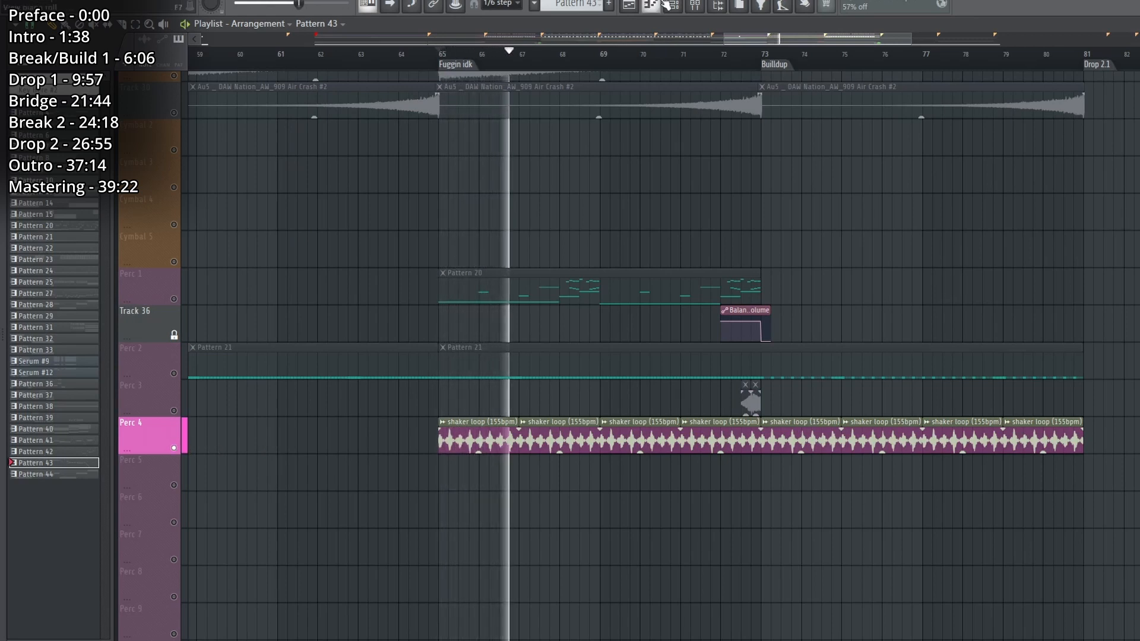
key("F9")
key("space")
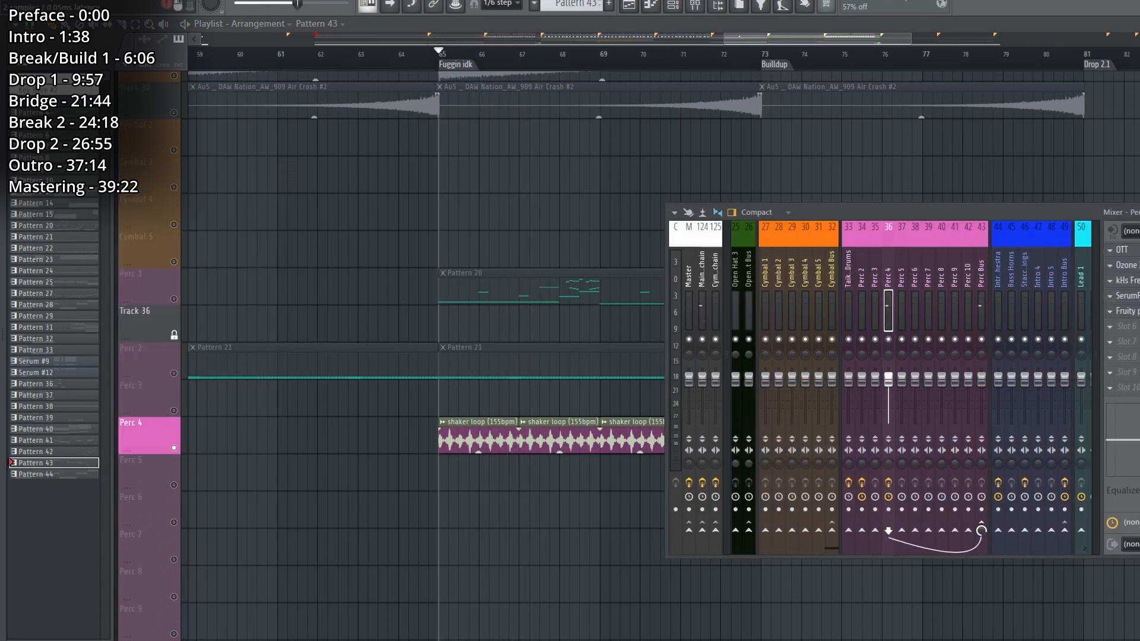
Inspect the Perc 4 effects one by one: Ozone, kHs Frequency Shifter, SerumFX and Fruity Parametric EQ 2.
left_click(1127, 266)
left_click(1127, 265)
left_click(1127, 281)
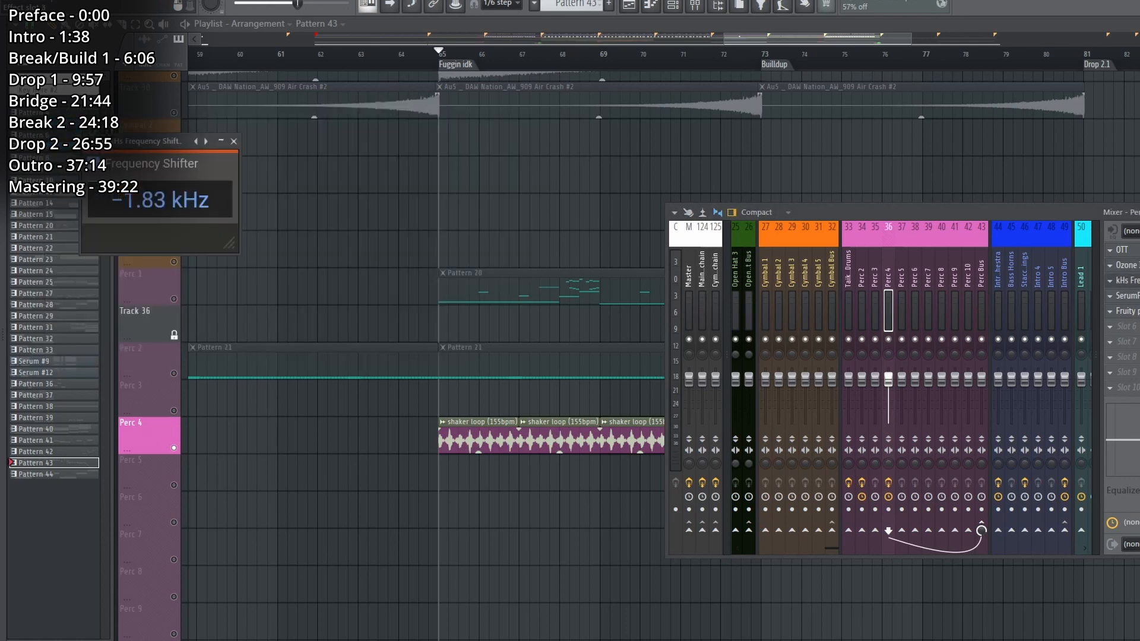
left_click(1128, 281)
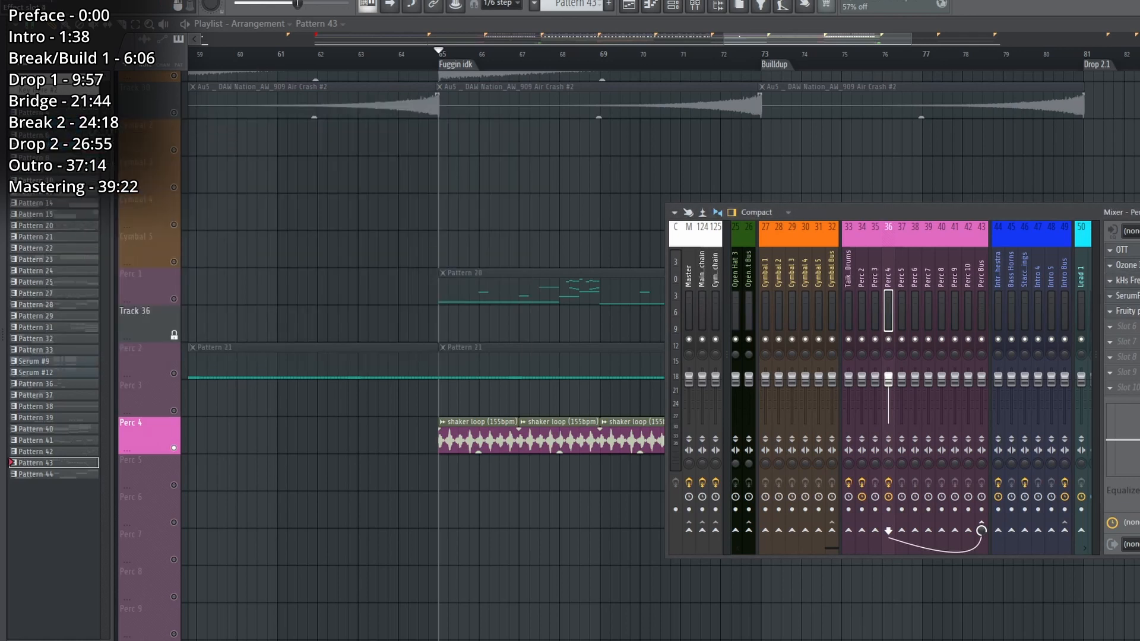
left_click(1127, 296)
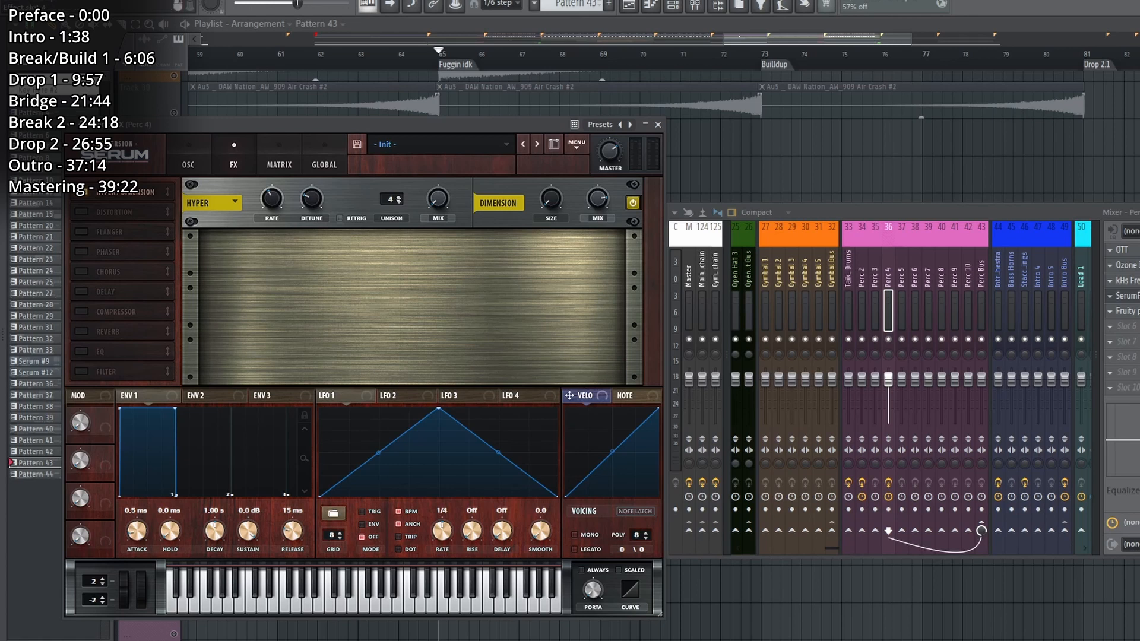
left_click(1127, 296)
left_click(1127, 312)
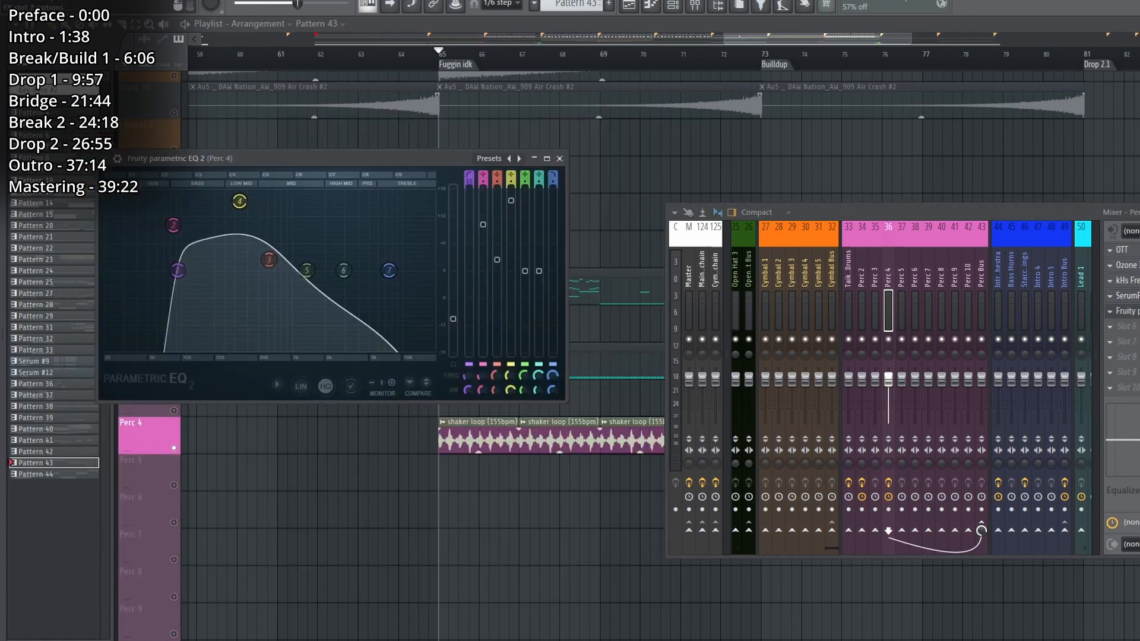
key("space")
left_click(1127, 312)
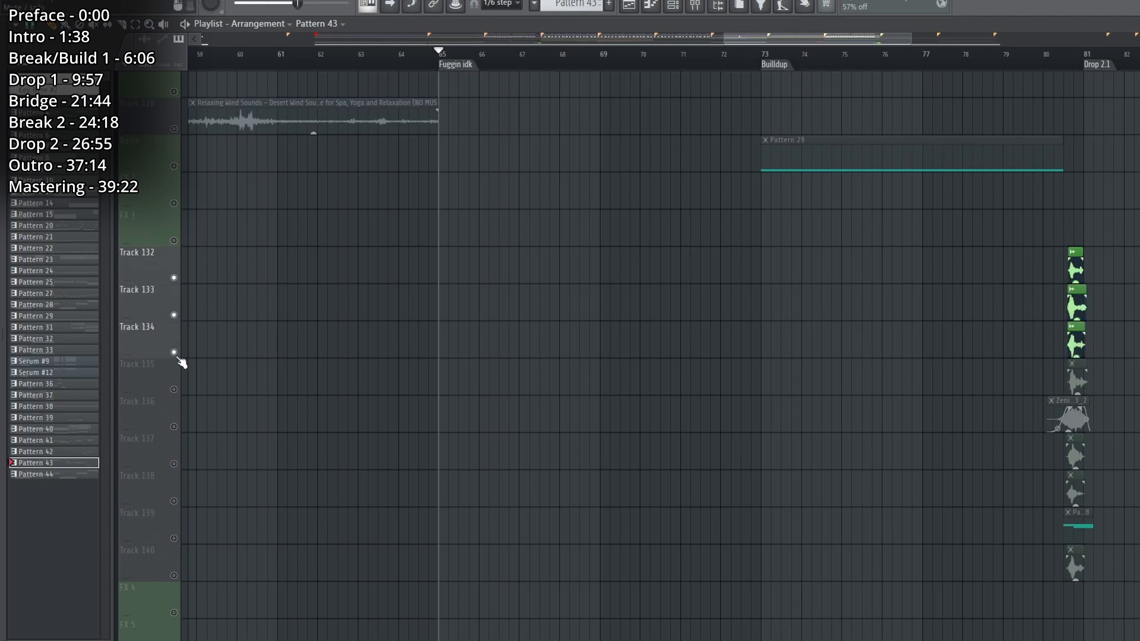
Enable Tracks 132 to 140 alone and play their layered whisper effects leading into Drop 2.1.
left_click(174, 575)
scroll(611, 58, "right", 5)
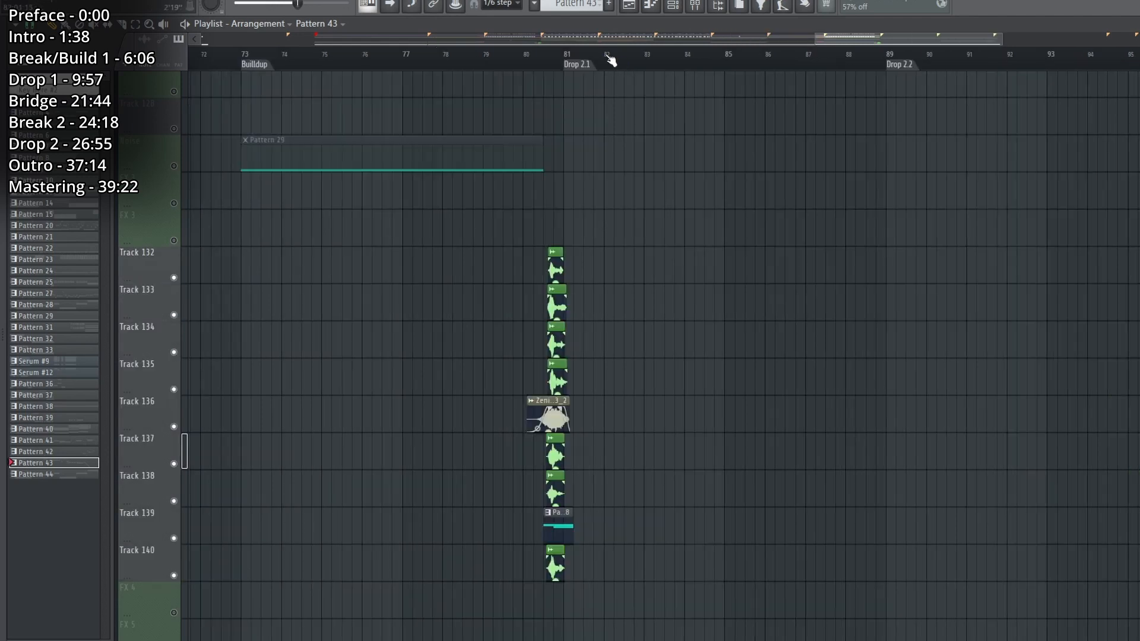
scroll(610, 58, "up", 4)
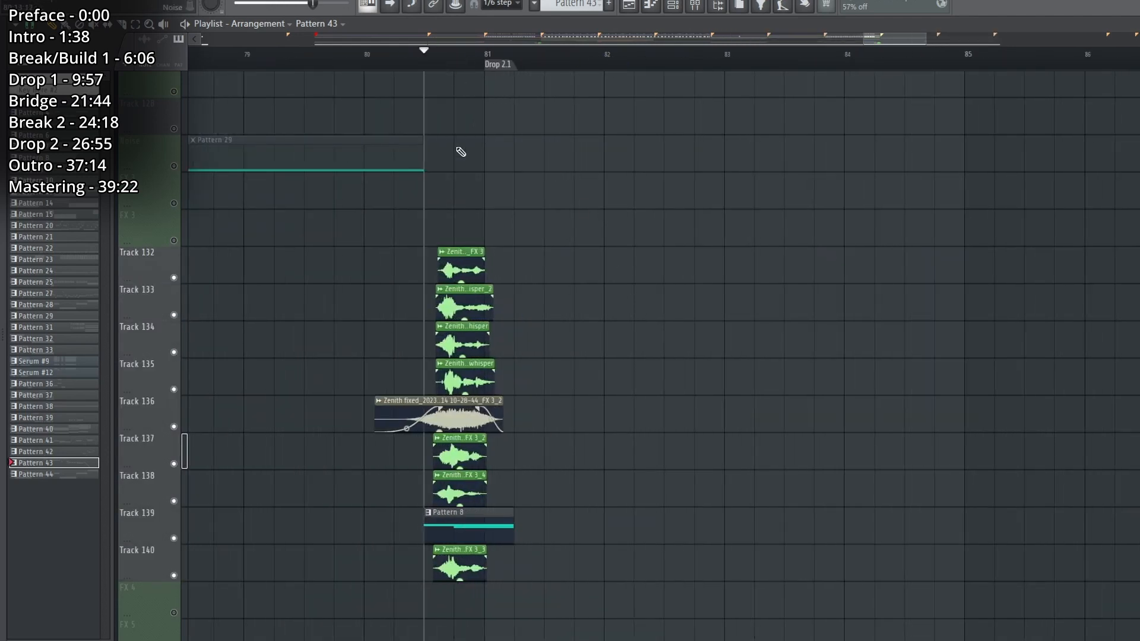
key("space")
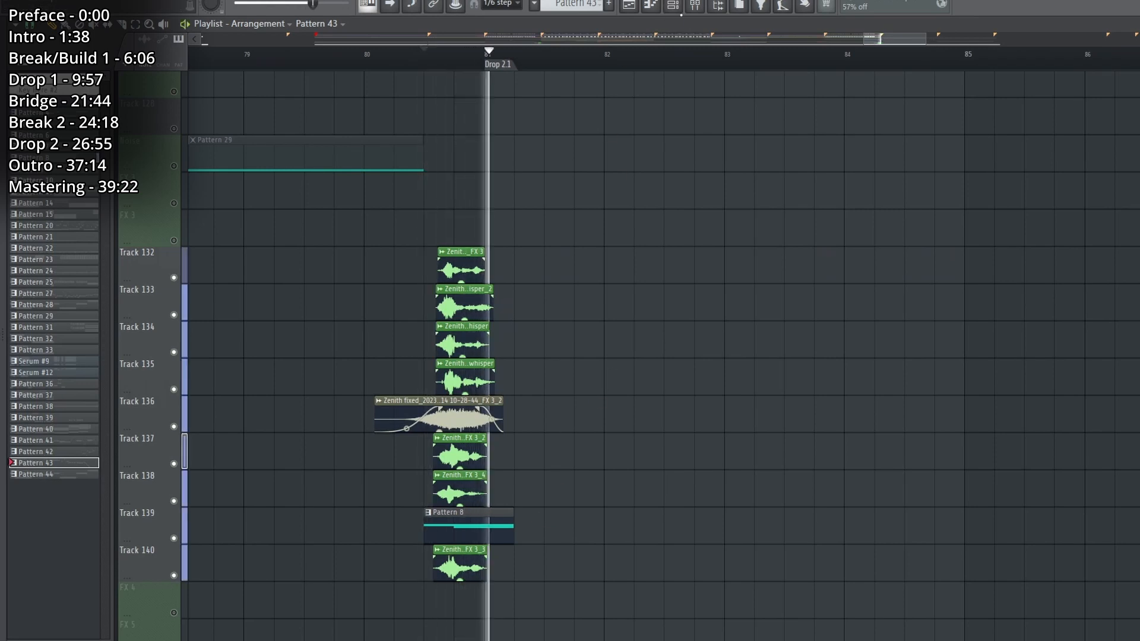
key("space")
Check the Vocoder channel on mixer Insert 95 and replay the whisper effects before Drop 2.1.
key("F9")
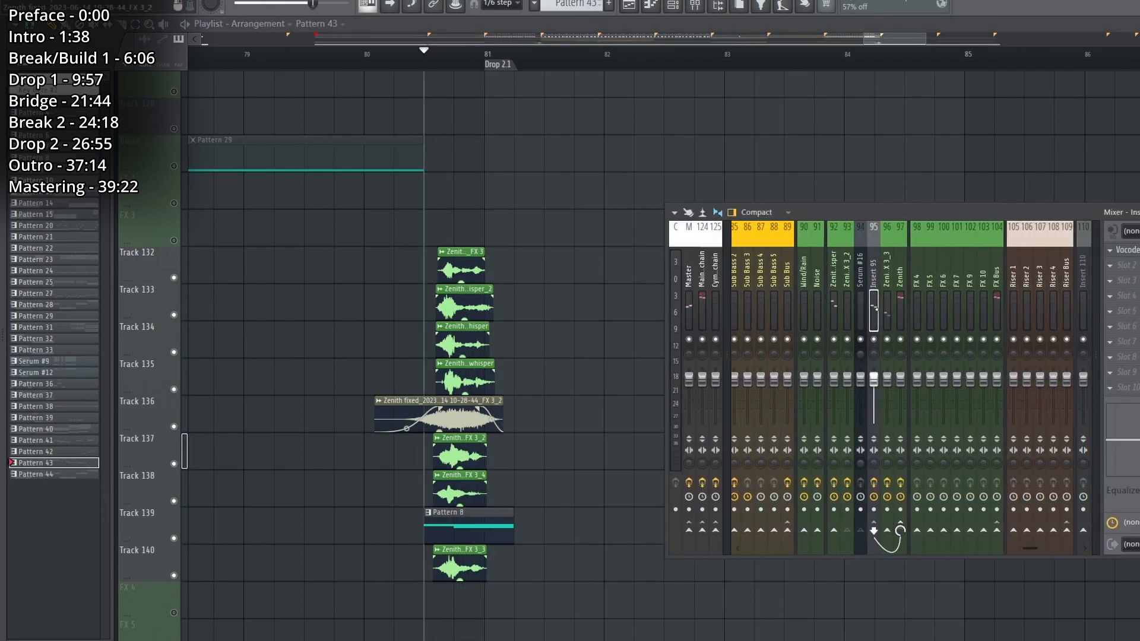
key("F9")
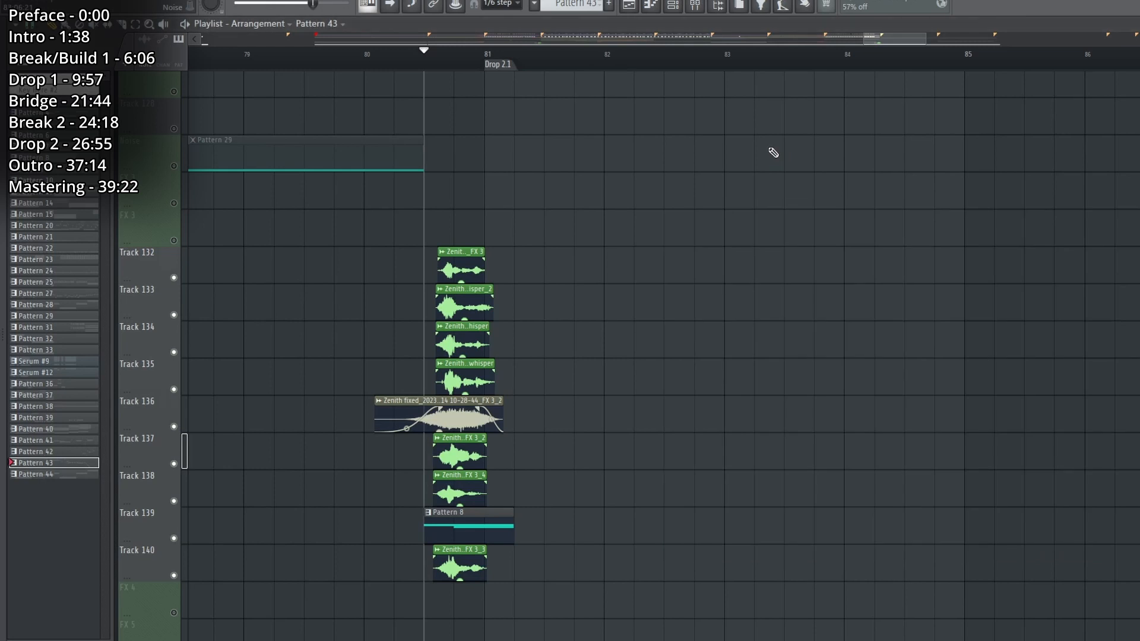
key("space")
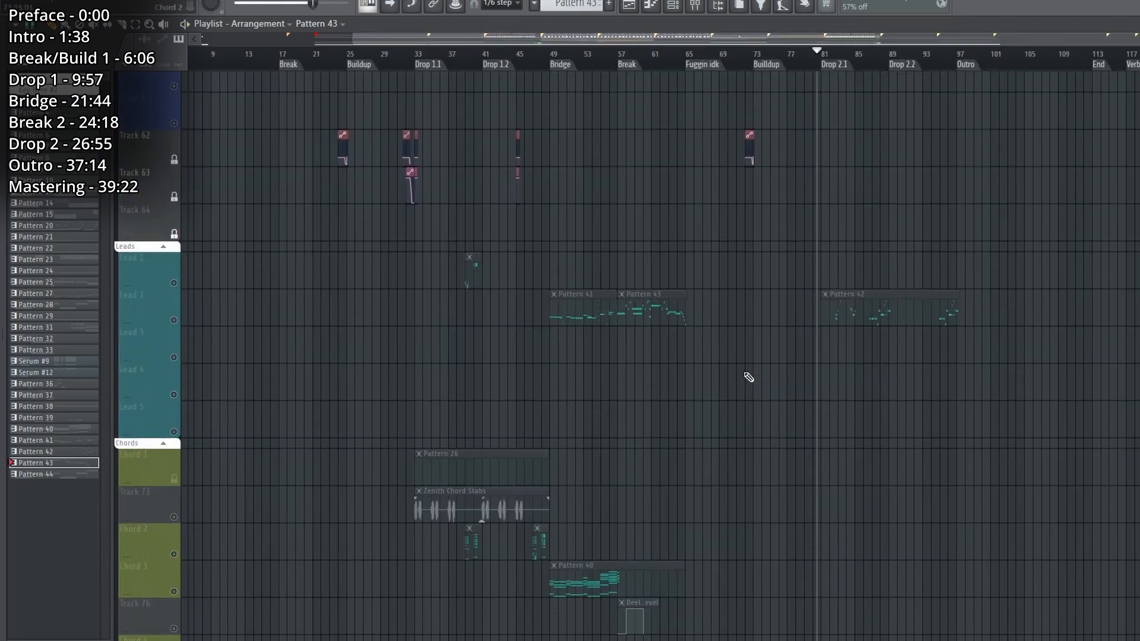
Examine Pattern 42's Serum #17 melody in the piano roll, and return to the playlist at Drop 2.1.
scroll(749, 378, "up", 15)
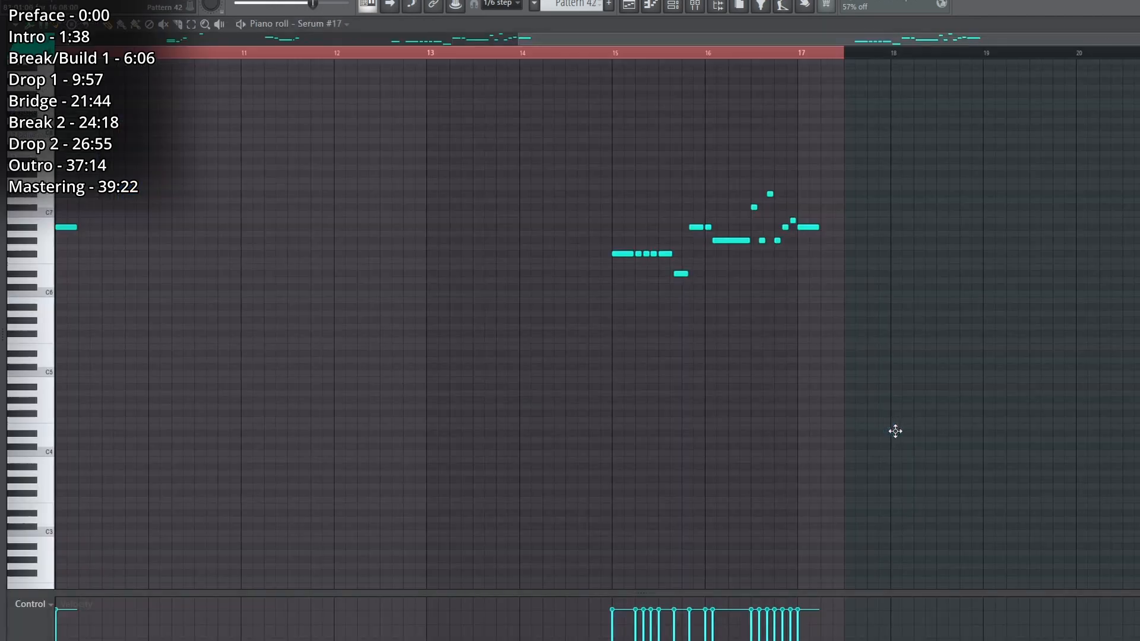
scroll(726, 57, "down", 4)
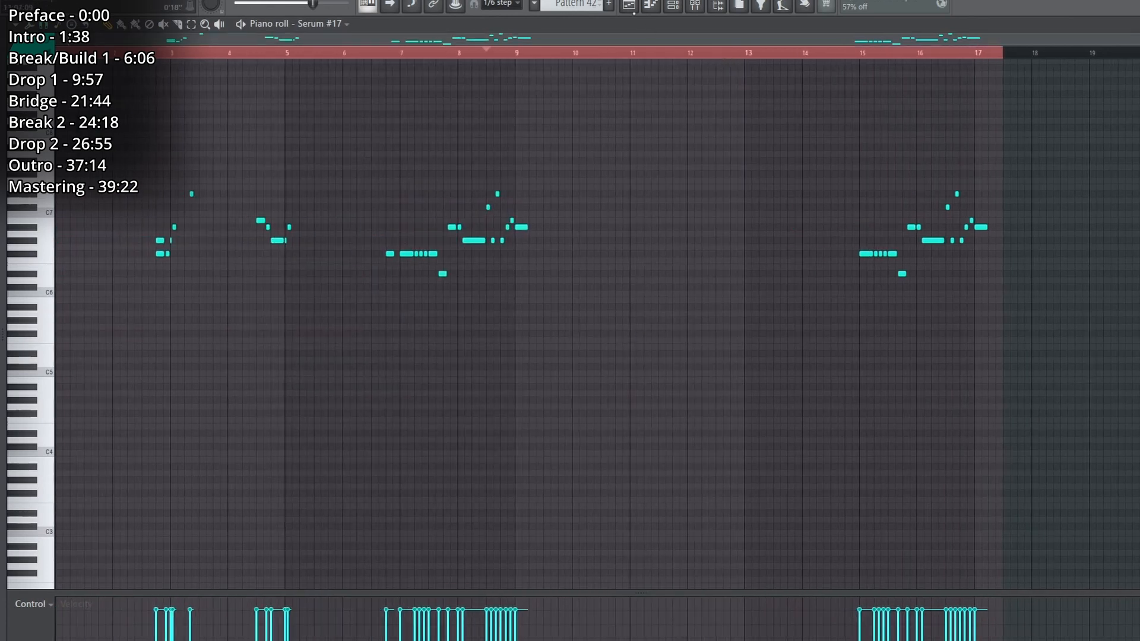
left_click(632, 8)
scroll(865, 68, "up", 6)
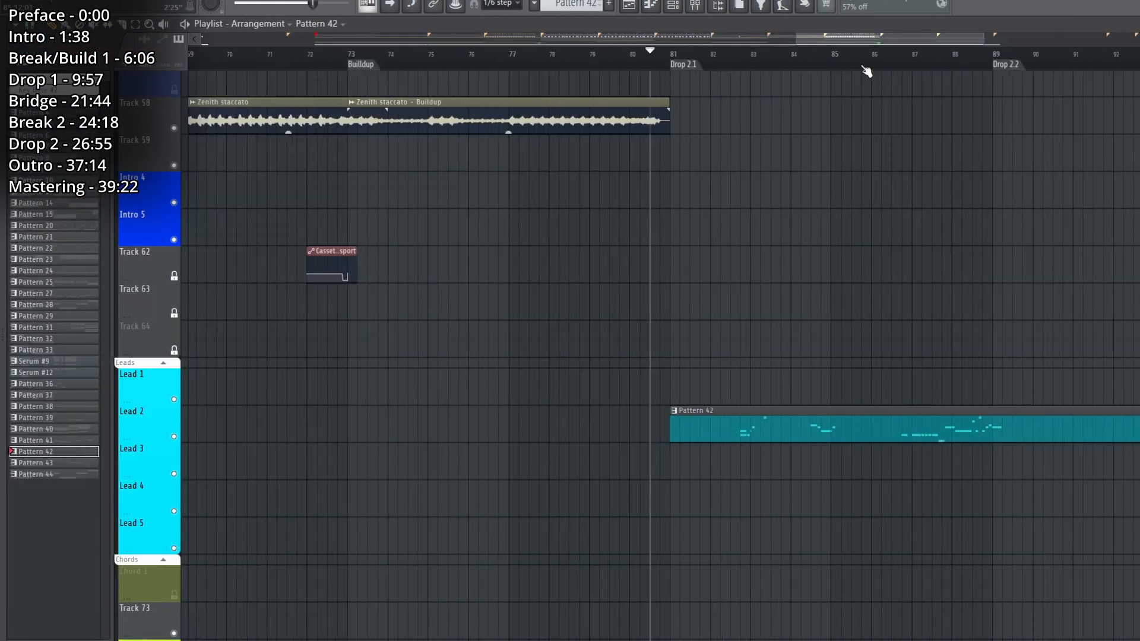
Play the Pattern 42 lead on the Lead 2 track from Drop 2.1, and again from around bar 87.
left_click(666, 59)
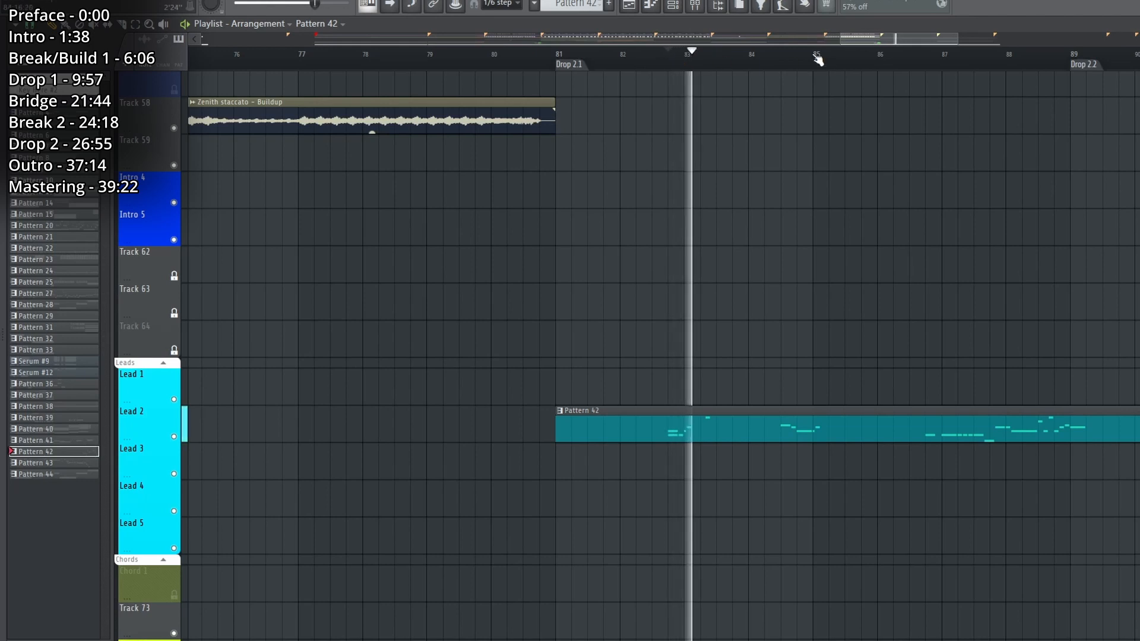
left_click(944, 67)
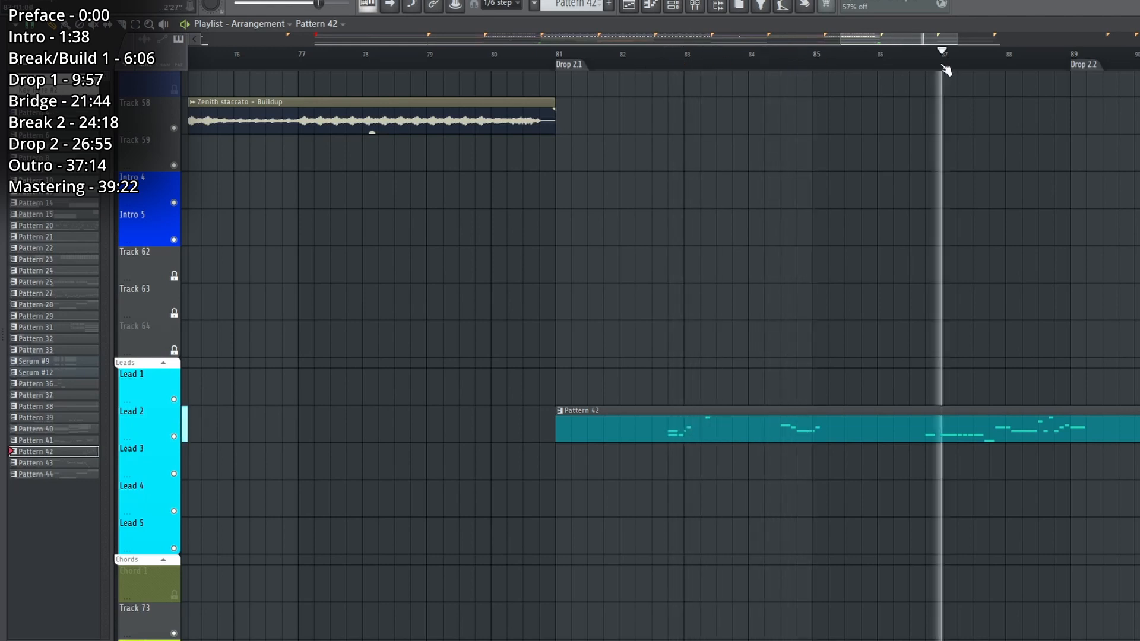
scroll(946, 68, "down", 5)
scroll(1113, 148, "down", 5)
scroll(1110, 148, "up", 4)
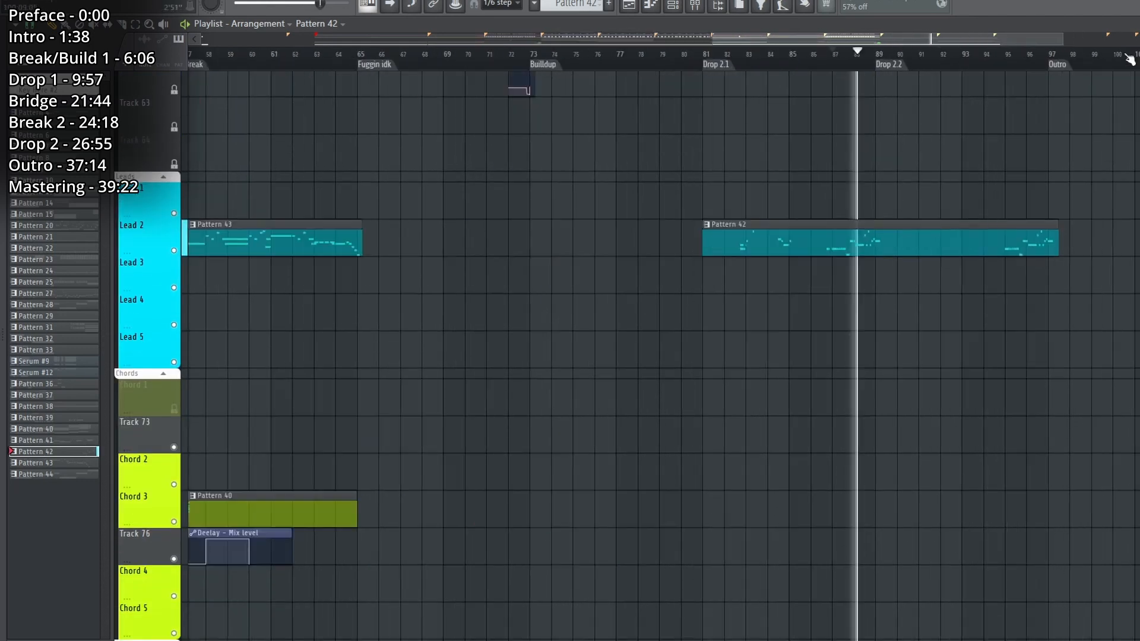
key("space")
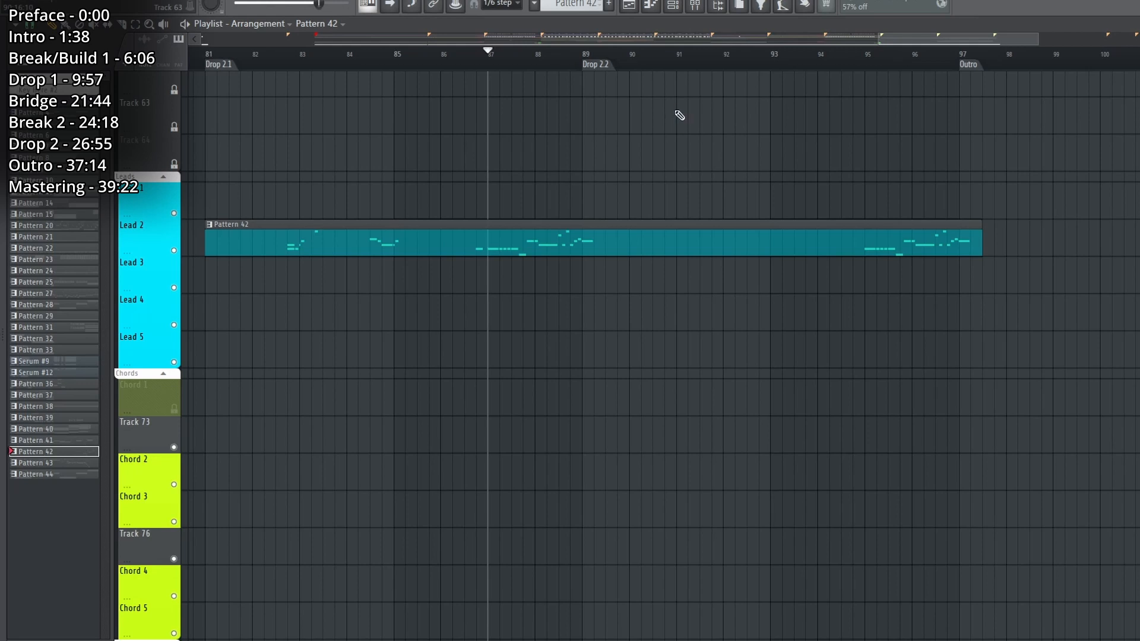
Survey the whole arrangement in the playlist and expand the Other track group.
scroll(574, 66, "down", 5)
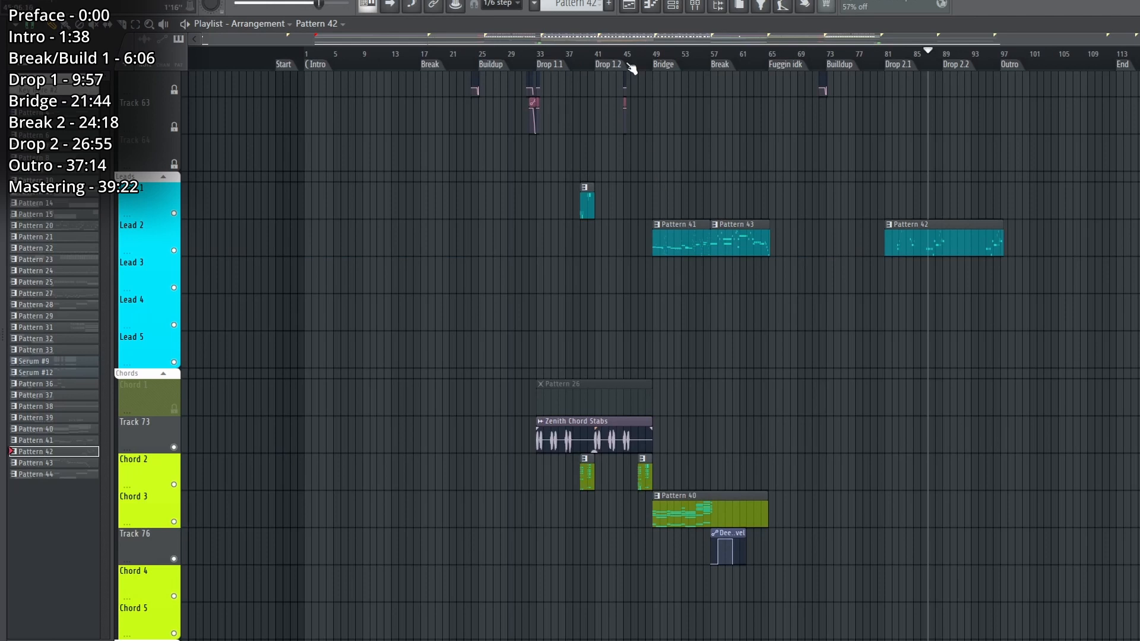
scroll(632, 69, "up", 5)
scroll(609, 58, "down", 5)
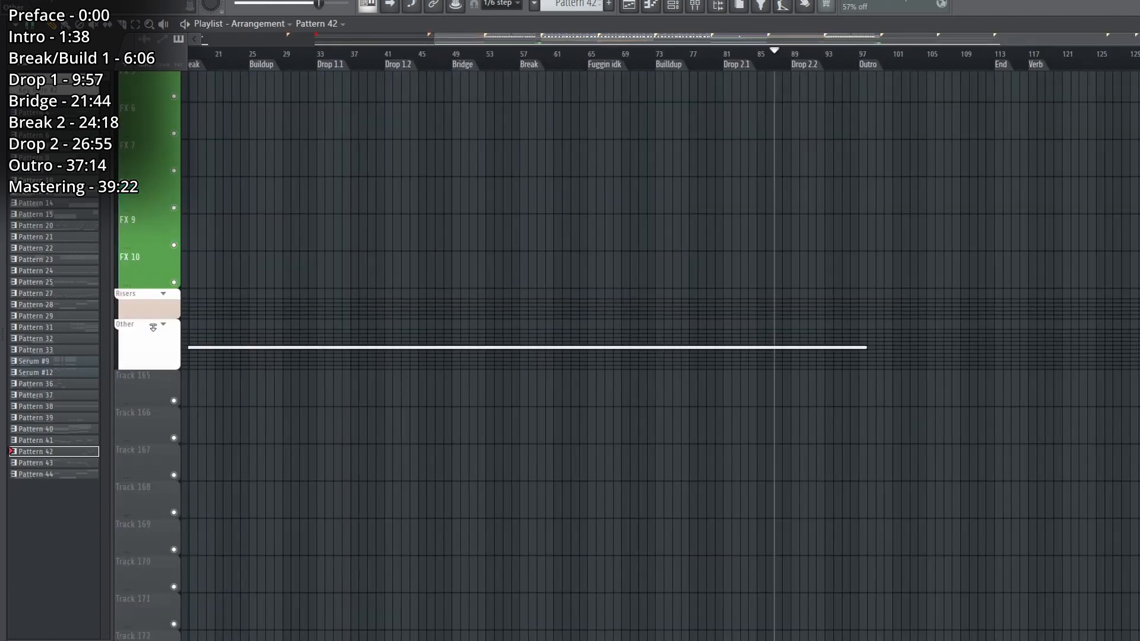
left_click(164, 325)
double_click(780, 507)
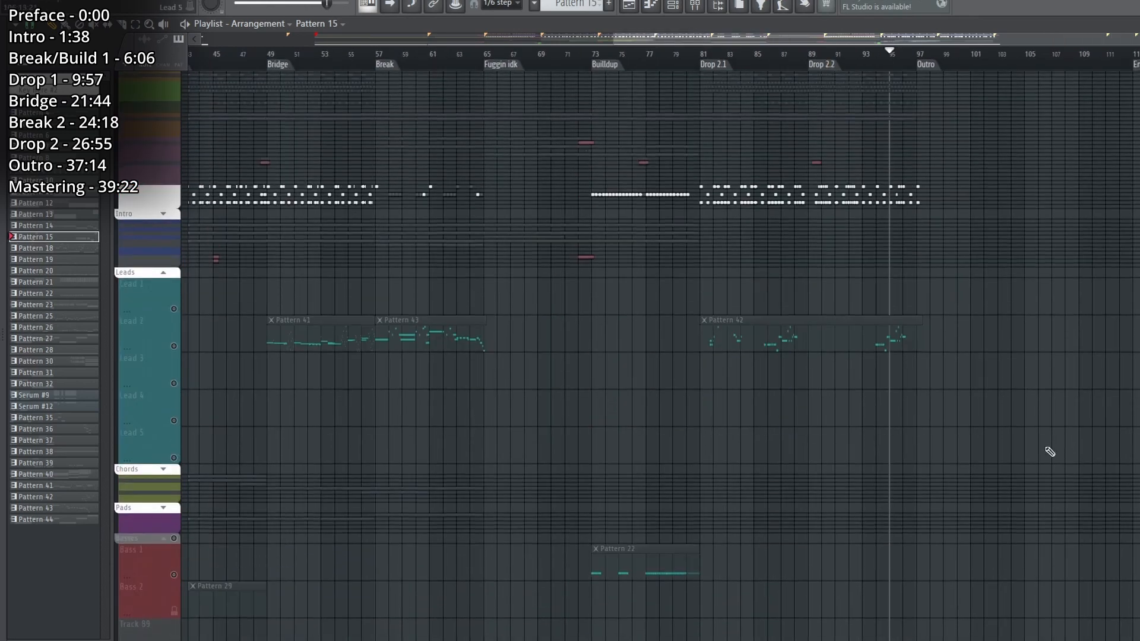
Solo the Lead 2 track and play Pattern 42 from the Drop 2.1 marker.
scroll(487, 215, "up", 2)
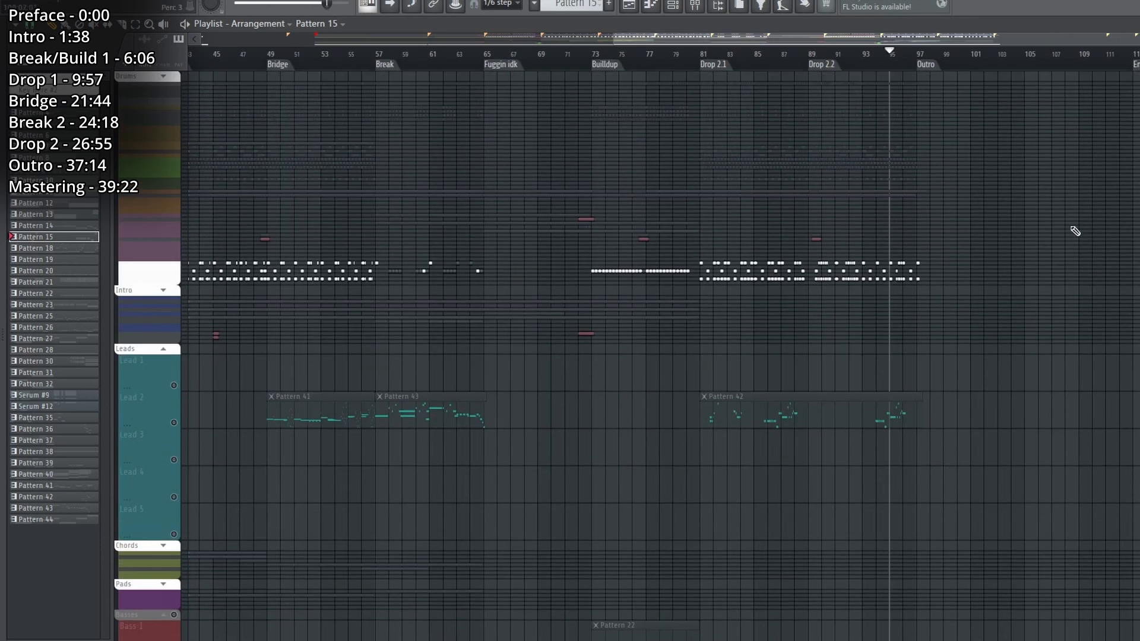
right_click(176, 426)
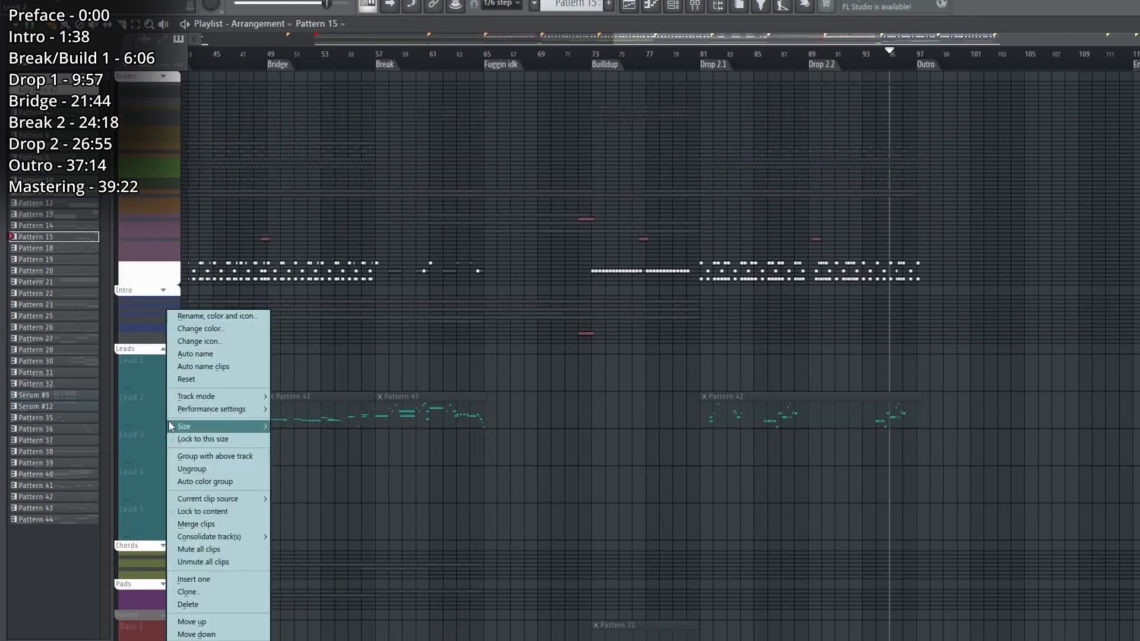
left_click(155, 420)
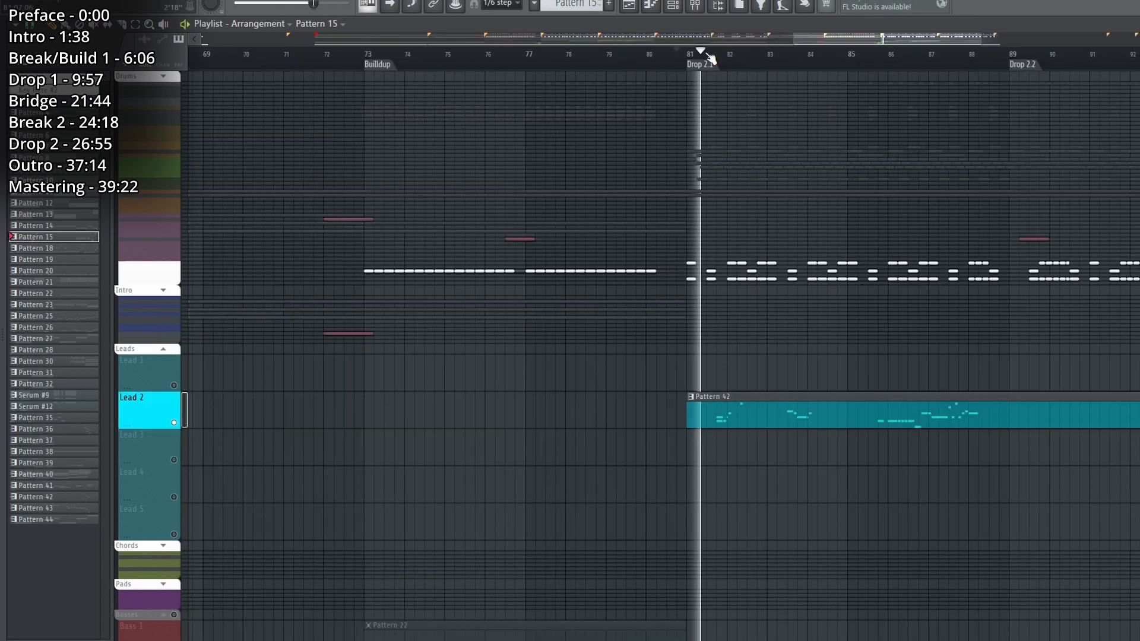
scroll(712, 58, "down", 1)
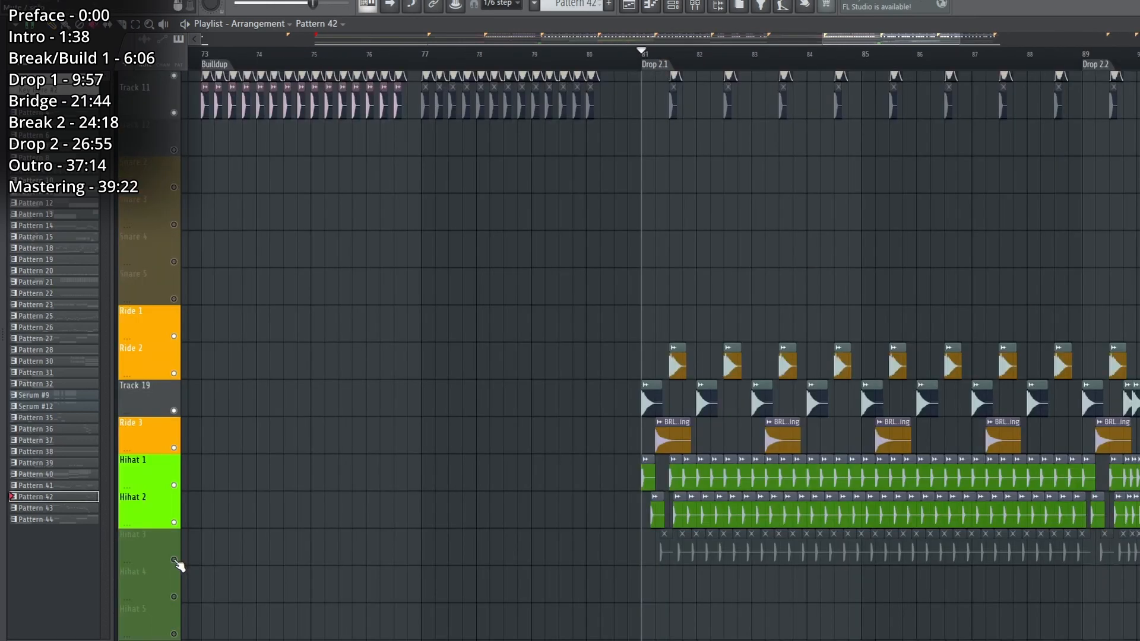
Play Drop 2.1 and review its hi-hat, ride, cymbal, percussion and sidechain tracks in the playlist.
scroll(183, 558, "down", 3)
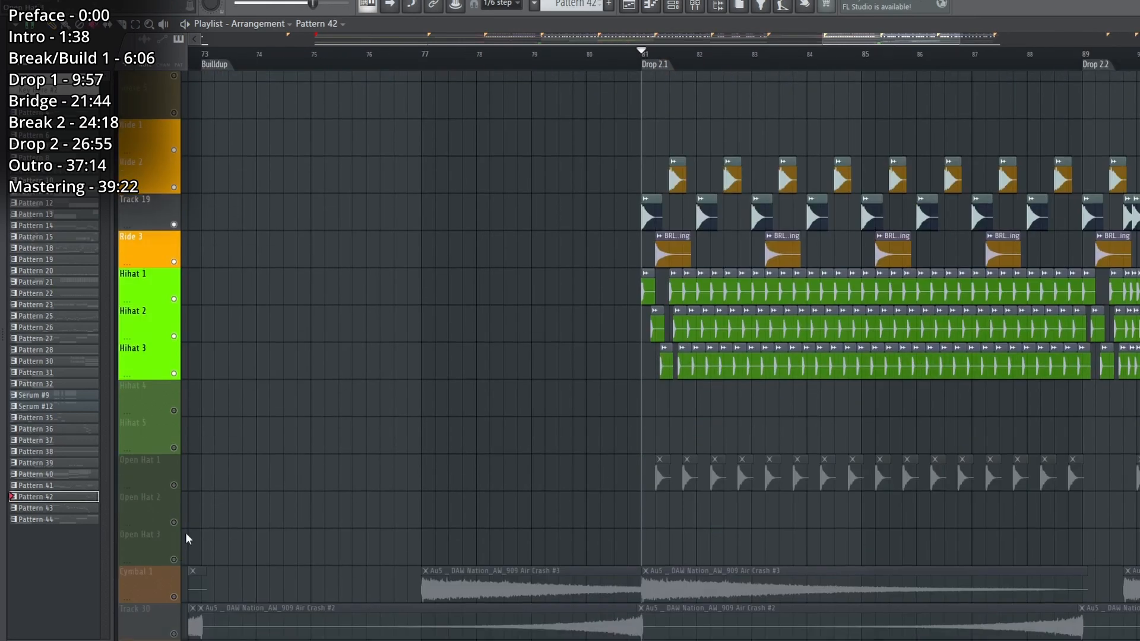
scroll(178, 475, "down", 10)
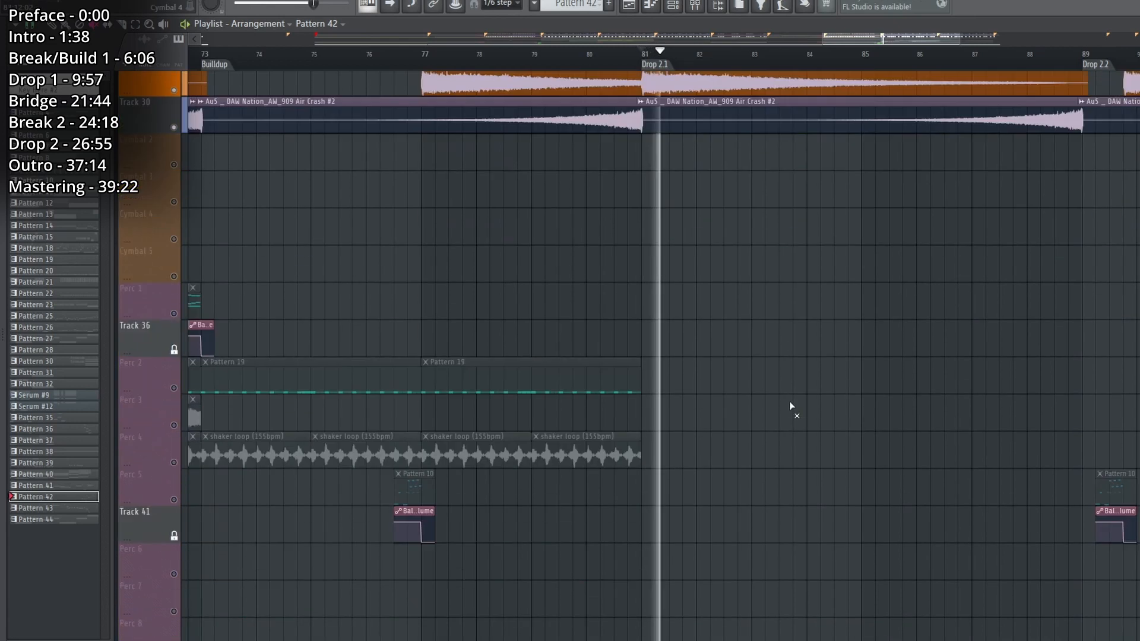
scroll(661, 297, "down", 4)
scroll(660, 297, "up", 2)
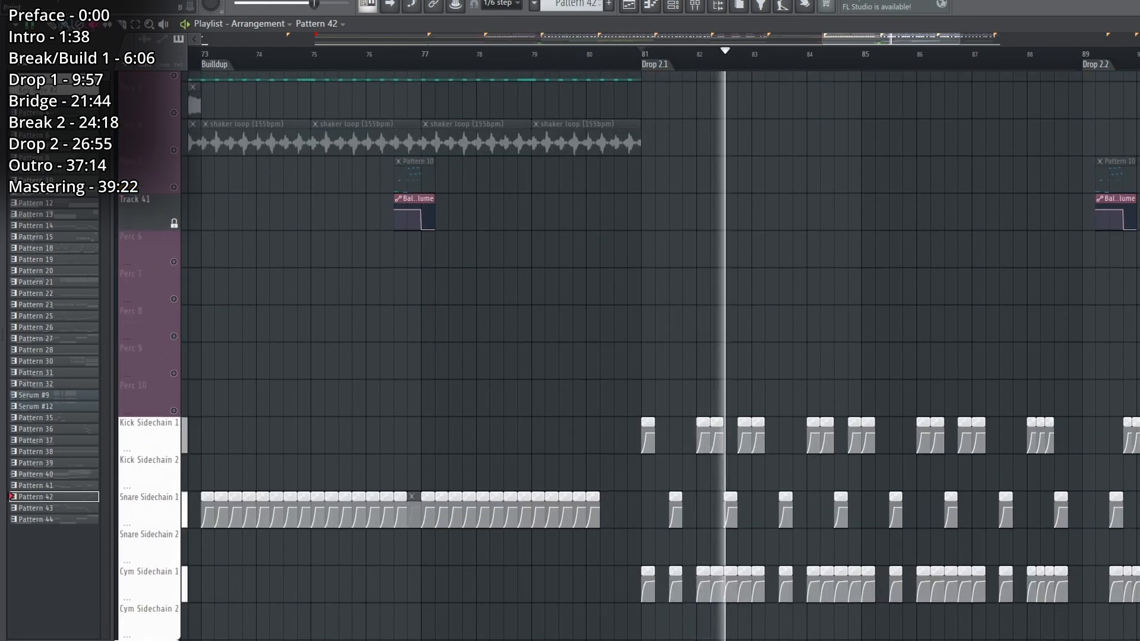
scroll(564, 56, "down", 5)
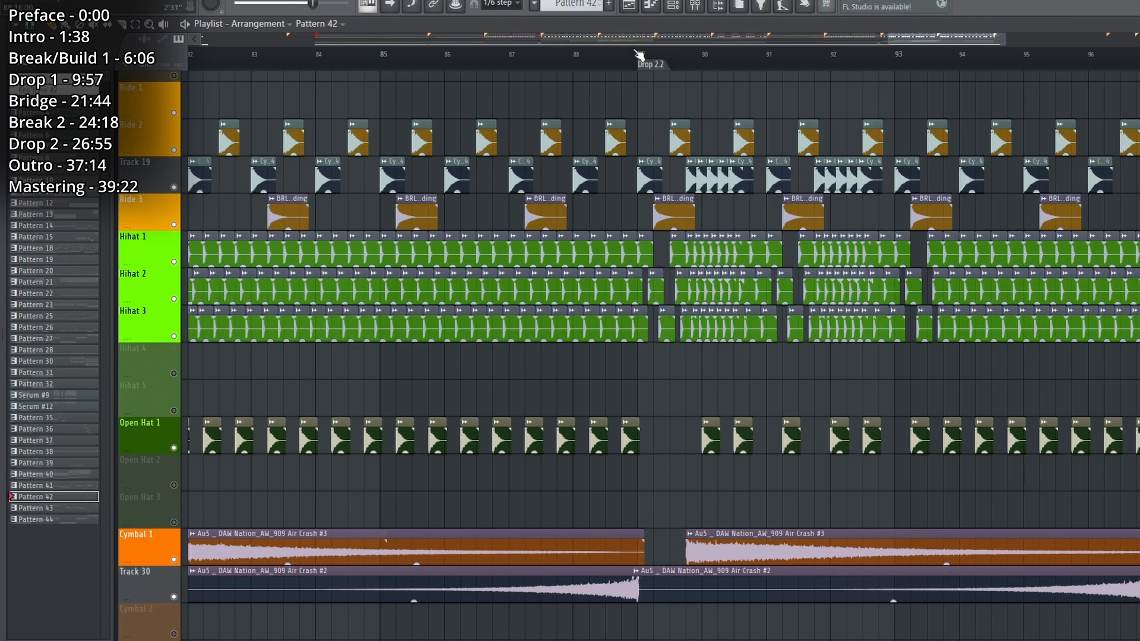
Play the drums from the Drop 2.2 marker and review the kick, snare, ride, hi-hat, open hat and cymbal tracks.
left_click(639, 55)
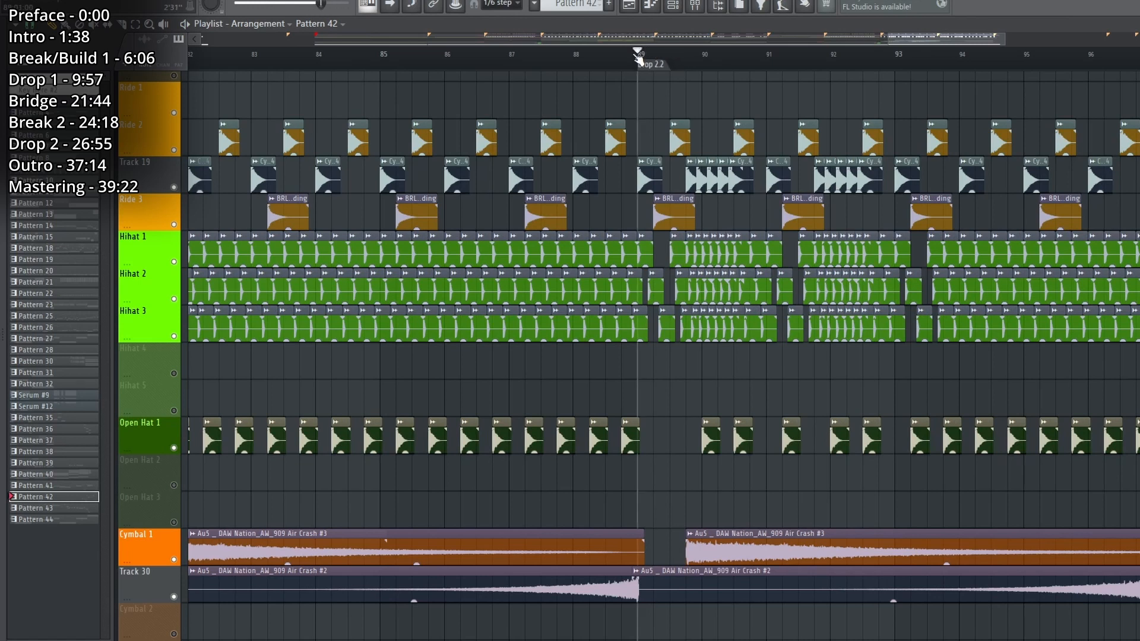
scroll(707, 148, "up", 3)
scroll(800, 308, "up", 5)
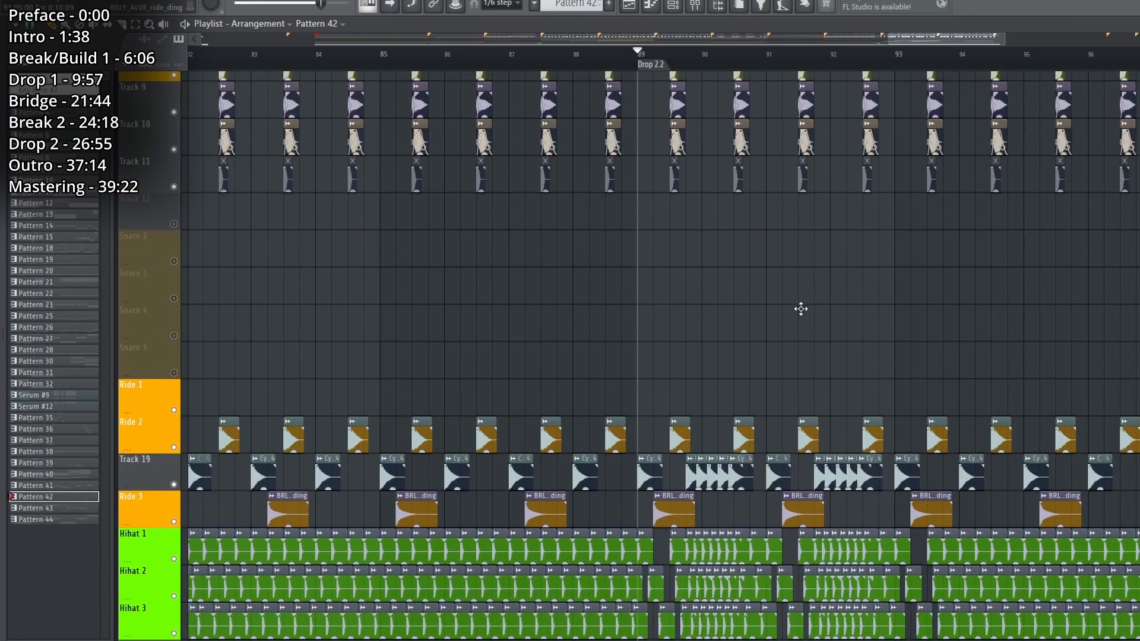
key("space")
scroll(804, 313, "down", 4)
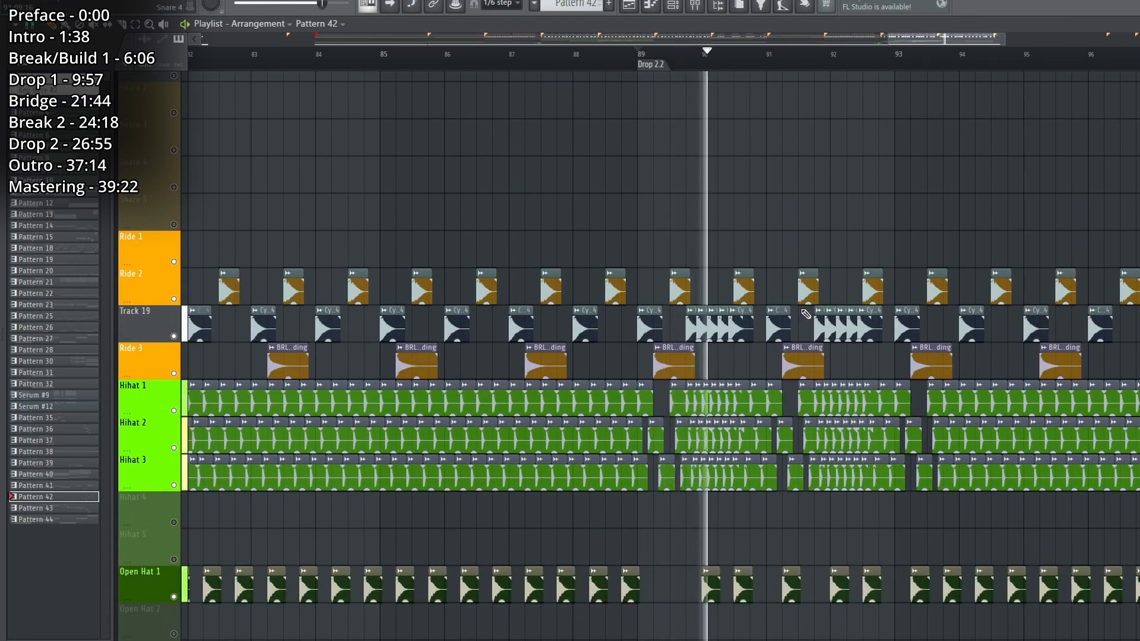
scroll(806, 314, "up", 11)
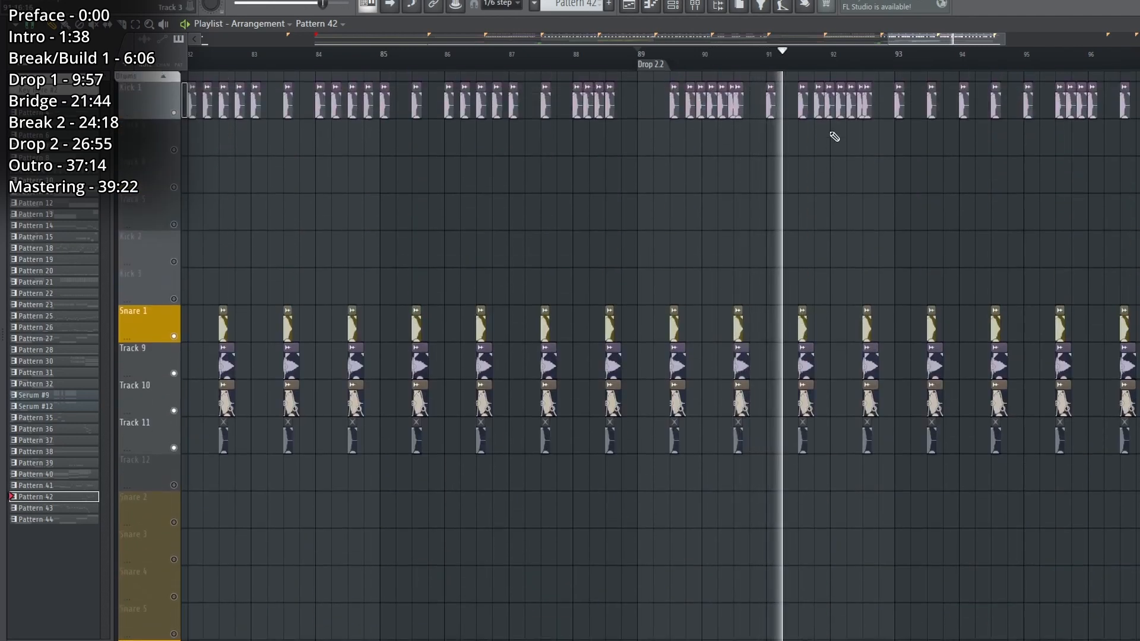
scroll(839, 316, "down", 5)
scroll(839, 316, "down", 20)
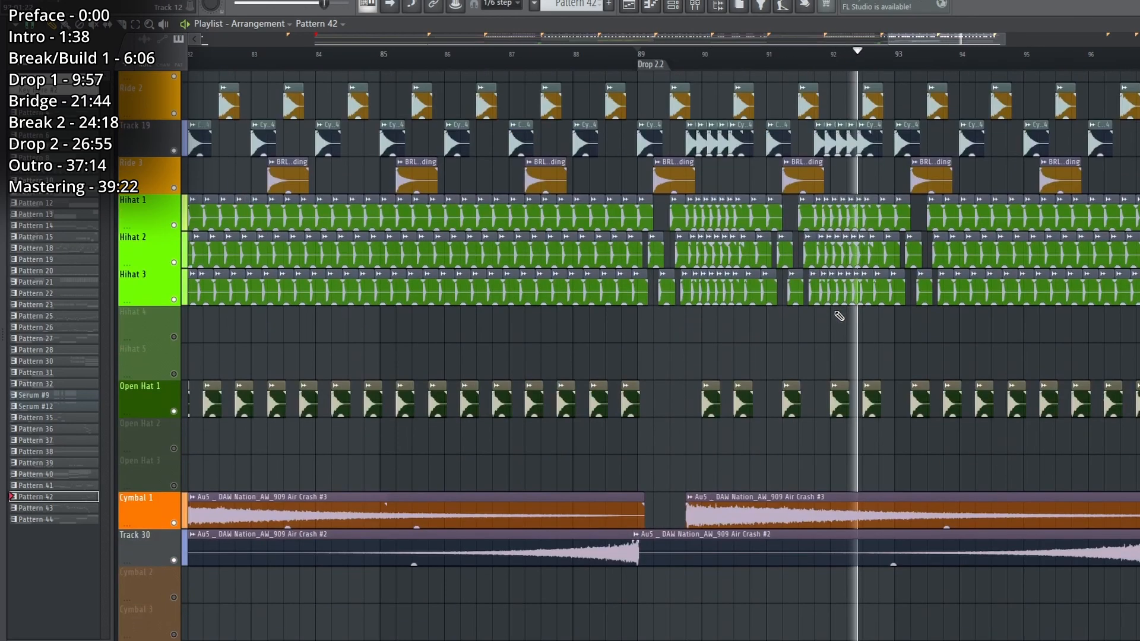
key("space")
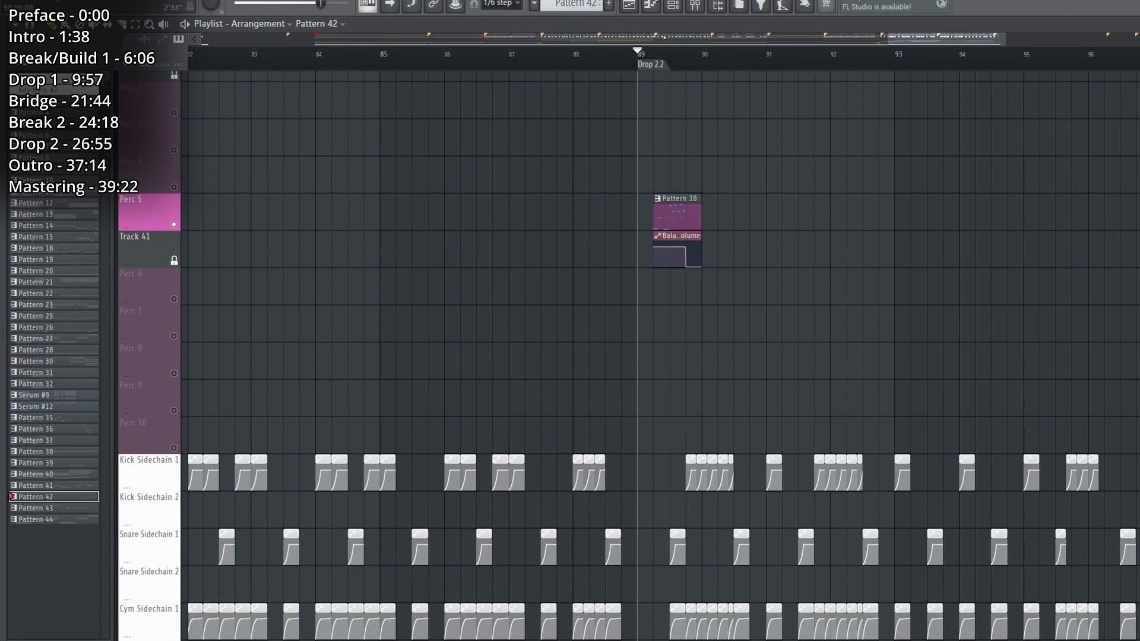
Play the percussion around Drop 2.2 and open the FPC #2 toms kit from the Percs channel group.
left_click(657, 54)
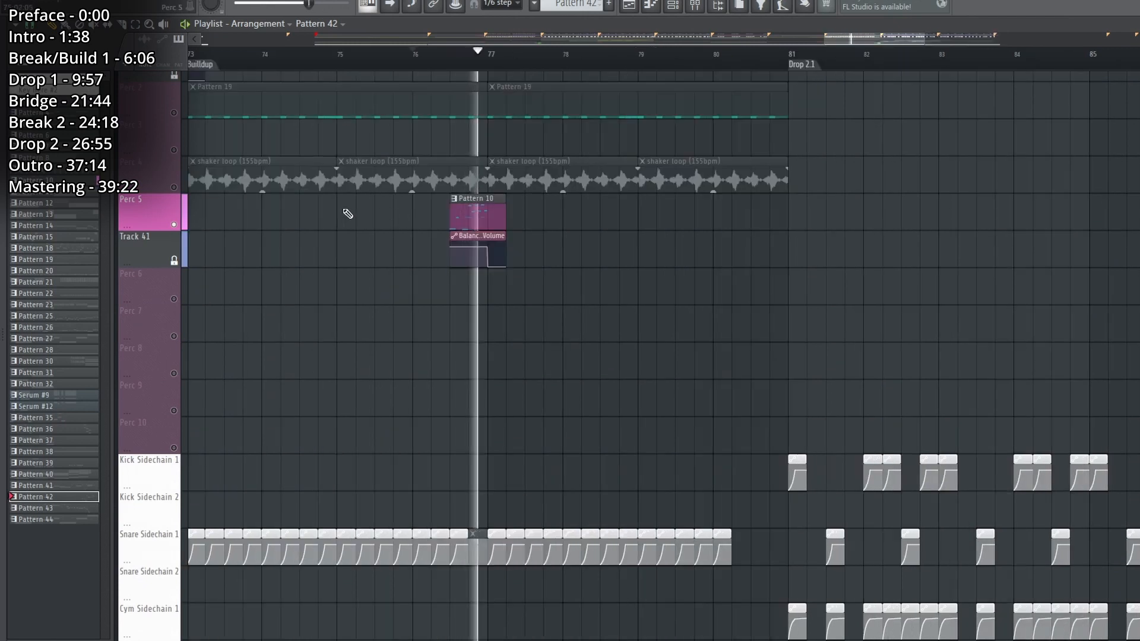
key("space")
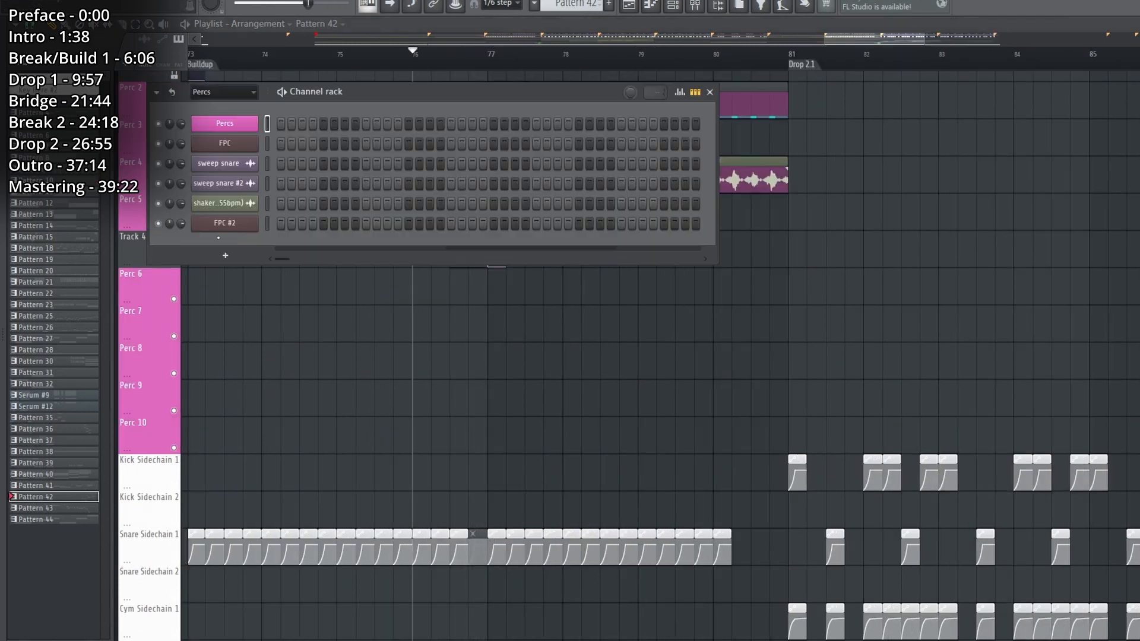
left_click(220, 224)
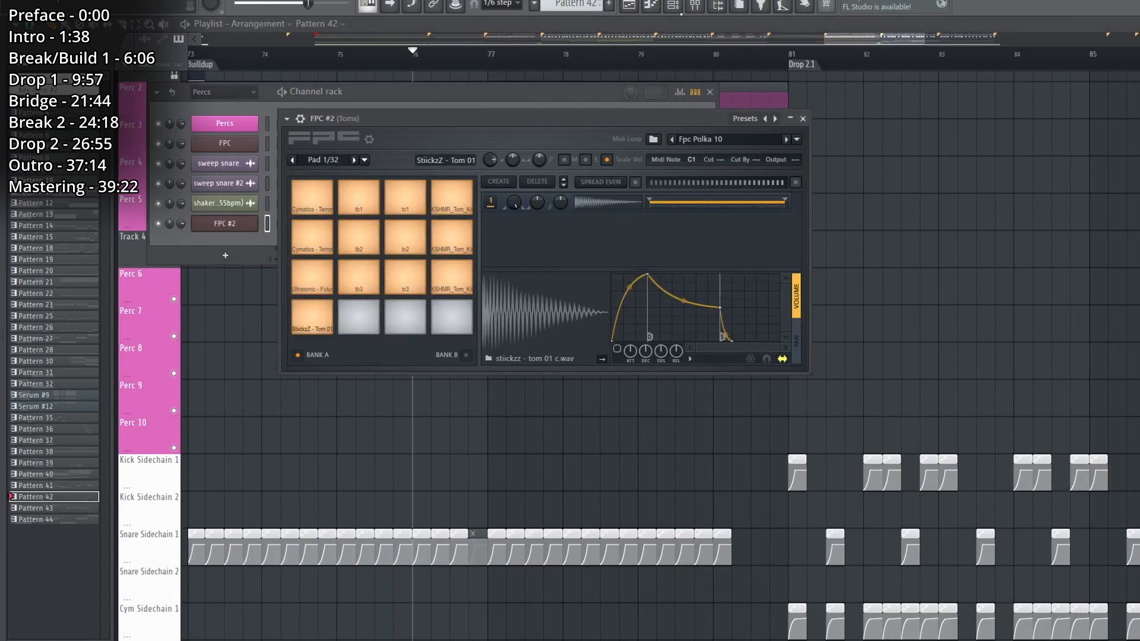
Show the Toms mixer track and inspect its first effects, including OTT and kHs Transient Shaper.
left_click(673, 5)
left_click(695, 6)
left_click(1125, 250)
left_click(1124, 250)
left_click(1126, 266)
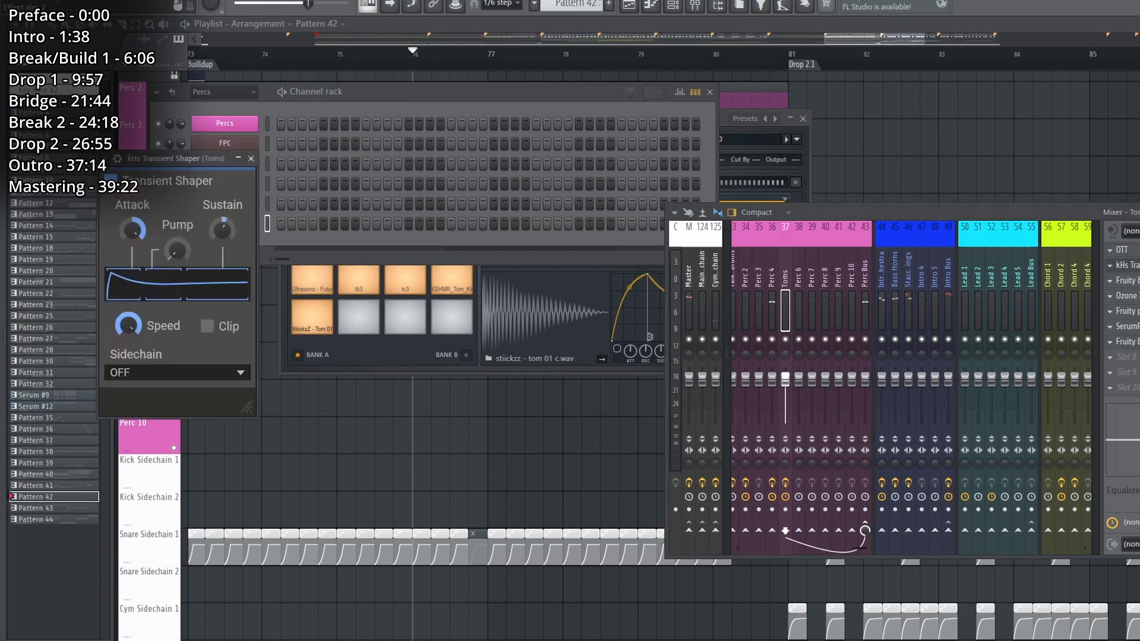
left_click(1124, 265)
left_click(1124, 281)
left_click(1125, 280)
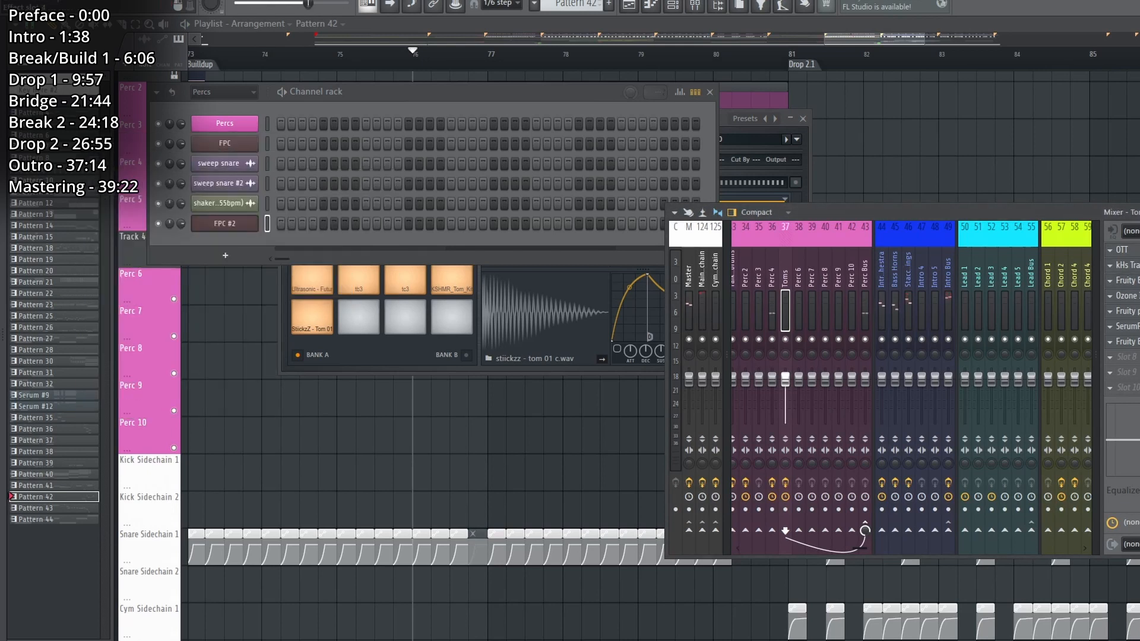
Inspect the remaining effects on the Toms mixer track, from Ozone to SerumFX and the last slot, and close all windows.
left_click(1132, 296)
left_click(1131, 296)
left_click(1134, 310)
left_click(1136, 313)
left_click(1134, 326)
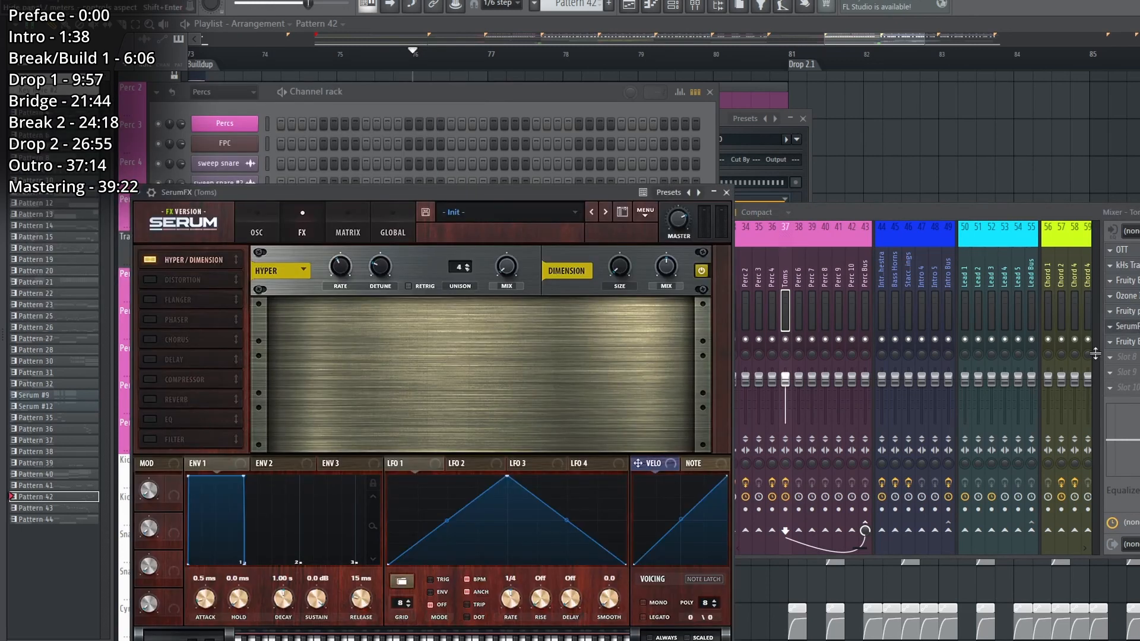
left_click(1132, 327)
left_click(1131, 342)
key("F12")
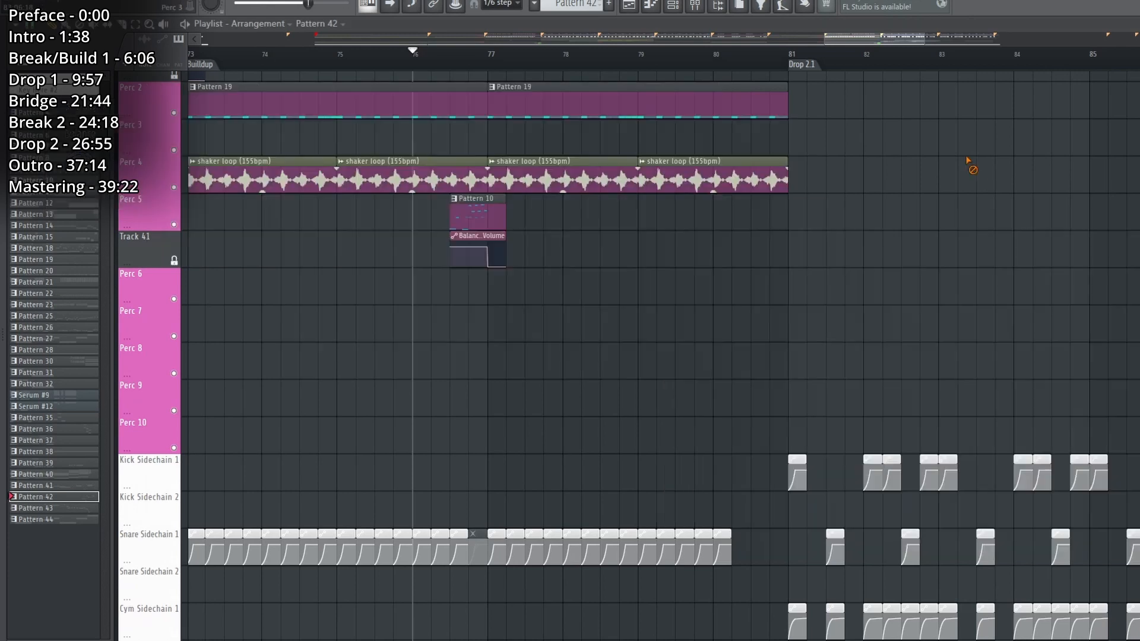
Solo the Perc 5 track and play the Pattern 10 tom fill in the buildup with the mixer shown.
right_click(181, 191)
right_click(180, 225)
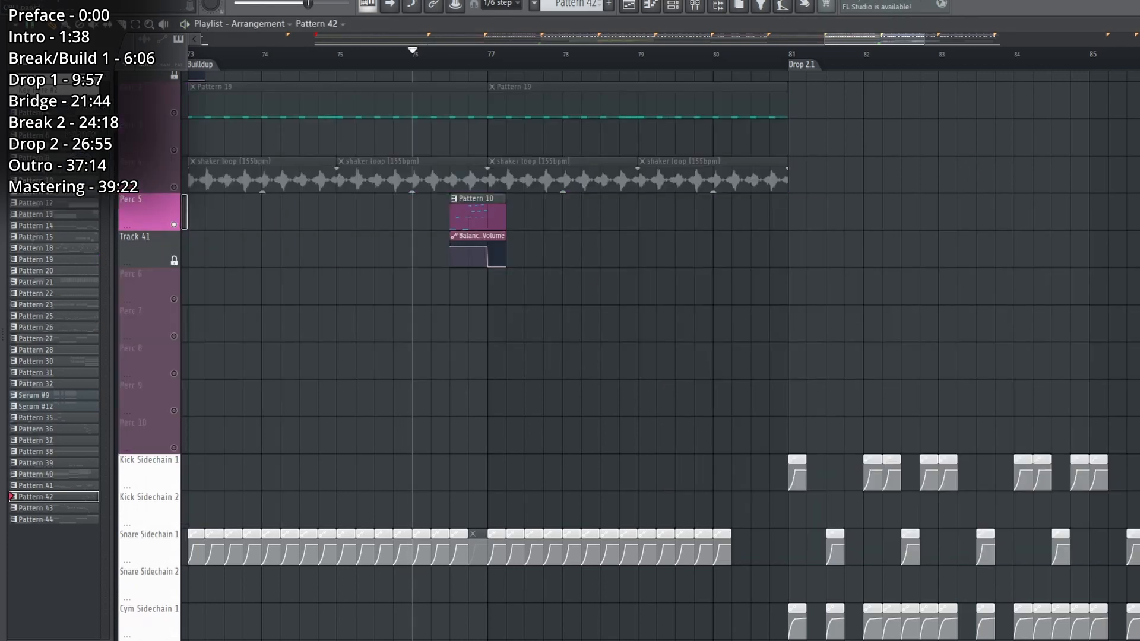
left_click(694, 6)
key("space")
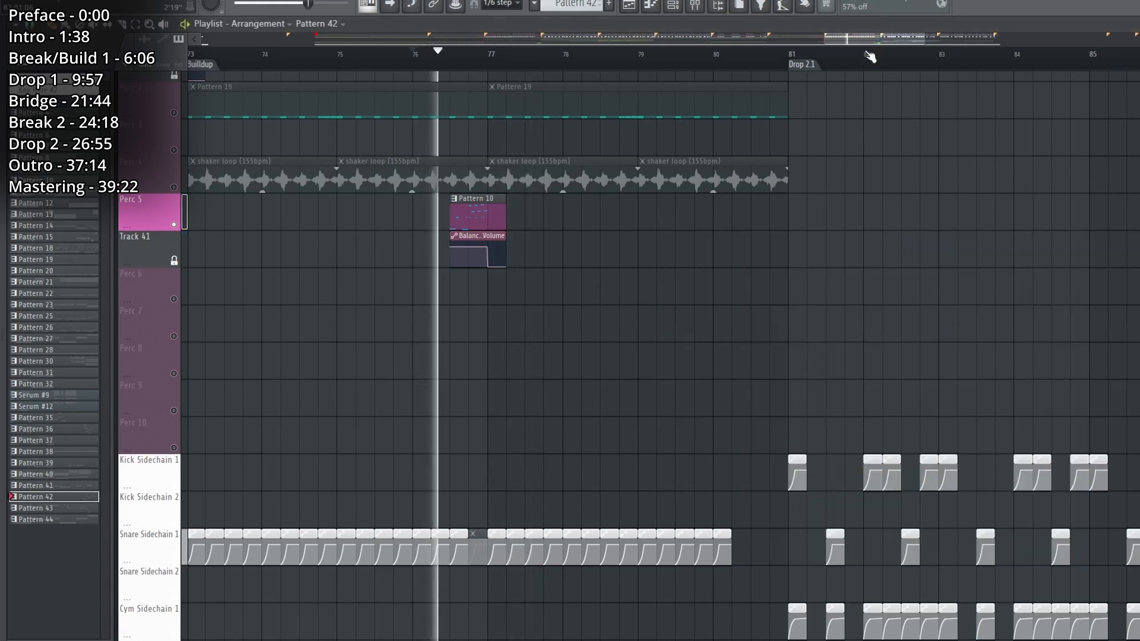
Solo the Sub Bass track holding Pattern 26, play it from Drop 2.1, and open the pattern for viewing.
scroll(870, 58, "down", 7)
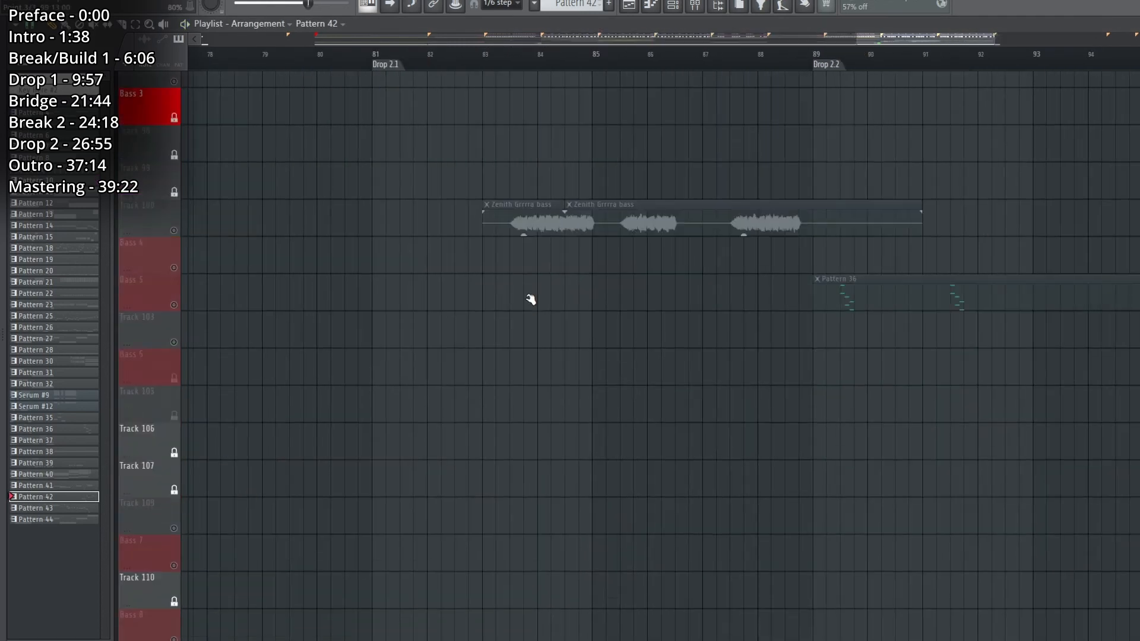
scroll(530, 300, "down", 10)
left_click(176, 386)
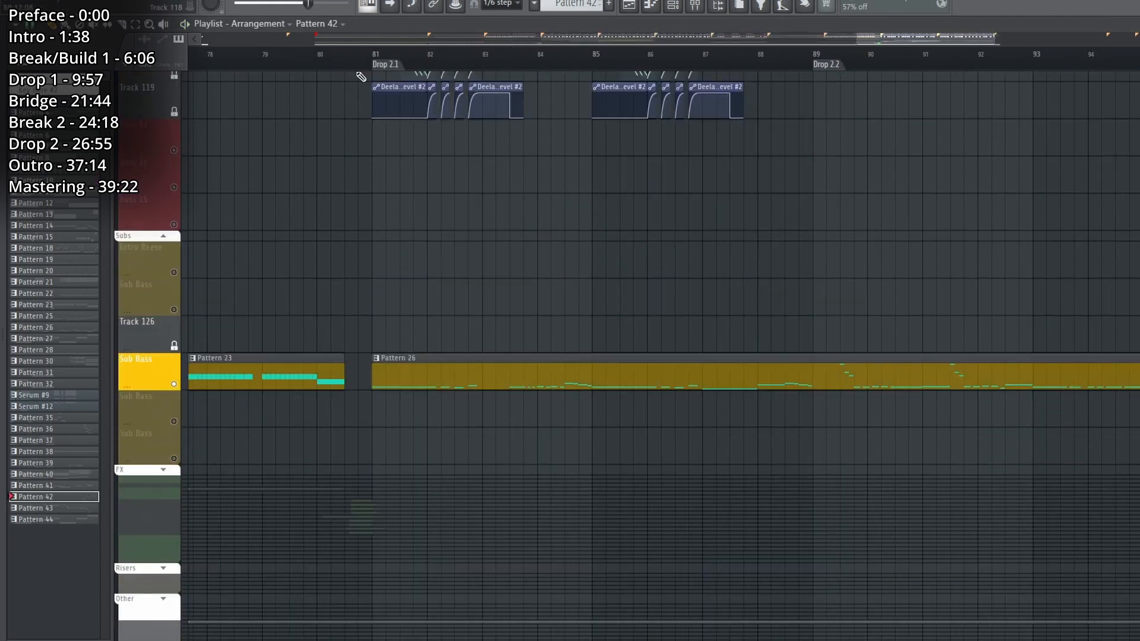
left_click(376, 54)
double_click(383, 374)
left_click_drag(374, 40, 122, 28)
Solo Track 100 and play its bass audio clips from around bar 83.
scroll(253, 329, "up", 2)
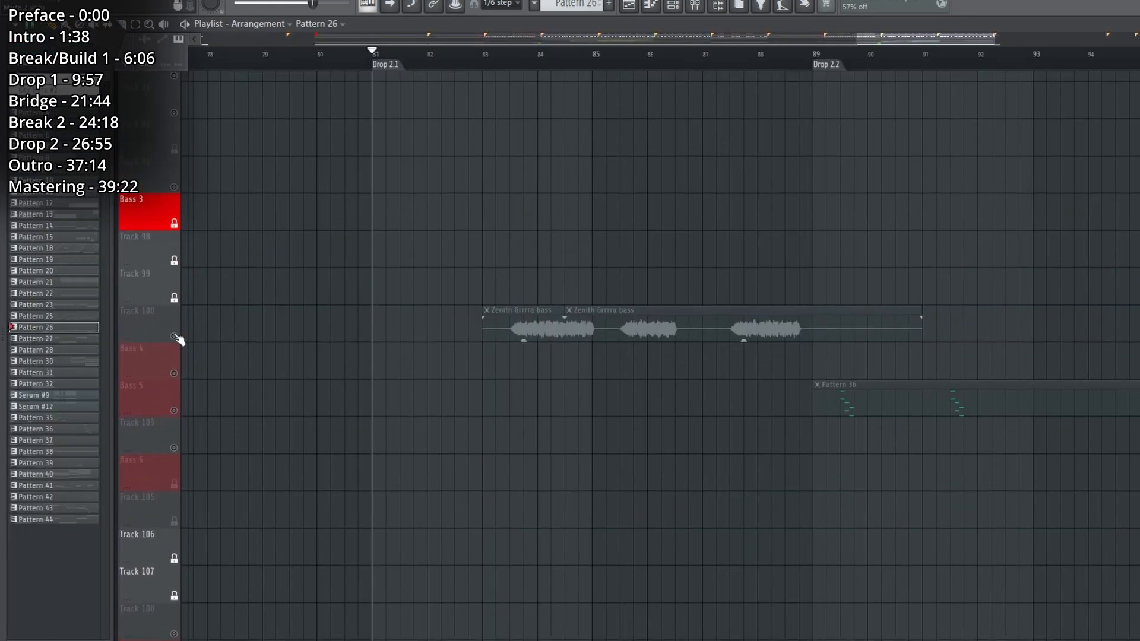
left_click(174, 337)
left_click(496, 54)
Solo the Bass 12 track, play Pattern 15 from the Drop 2.1 marker, and show the mixer.
scroll(544, 60, "up", 2)
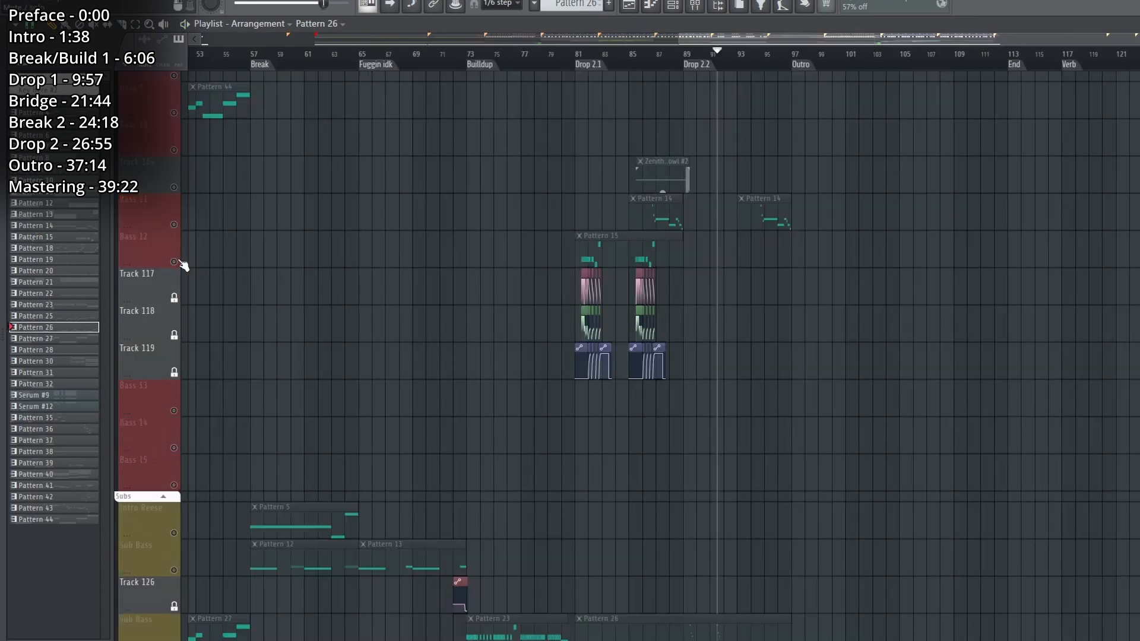
left_click(175, 262)
scroll(626, 65, "up", 5)
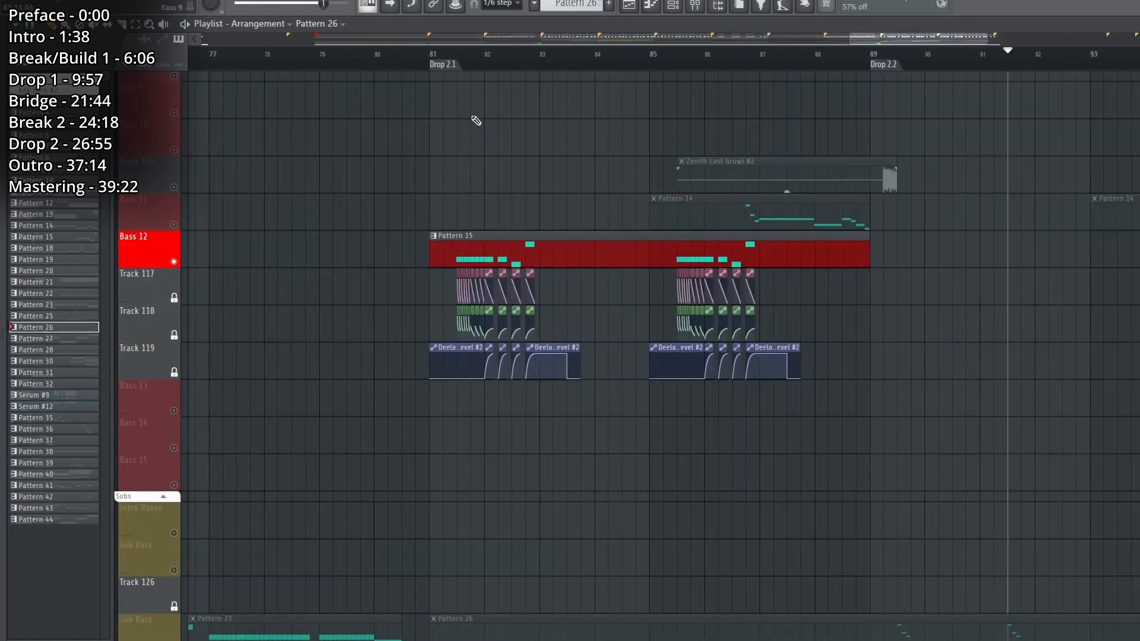
left_click(439, 60)
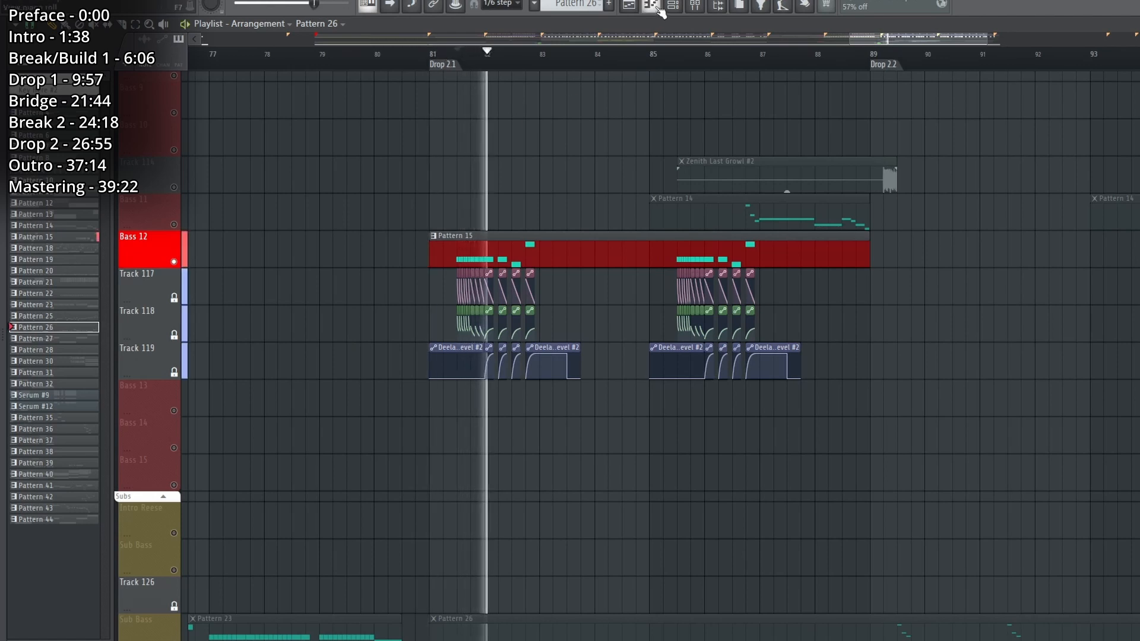
left_click(674, 5)
key("space")
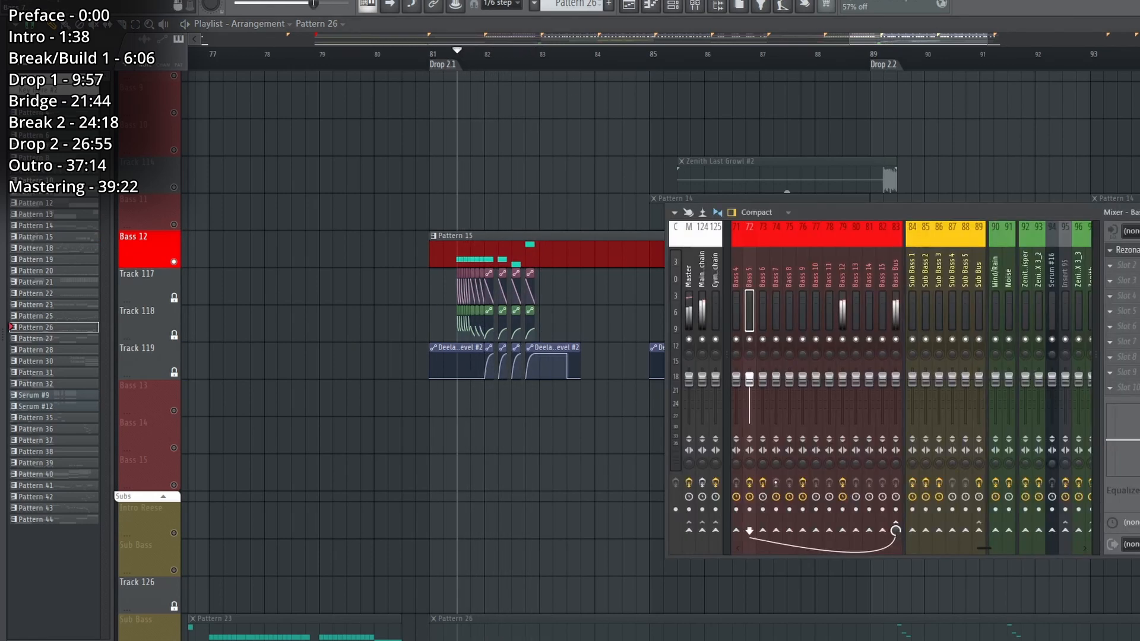
Show the Basses channel group and open the Serum #7 channel's patch map while playing the bass.
key("F6")
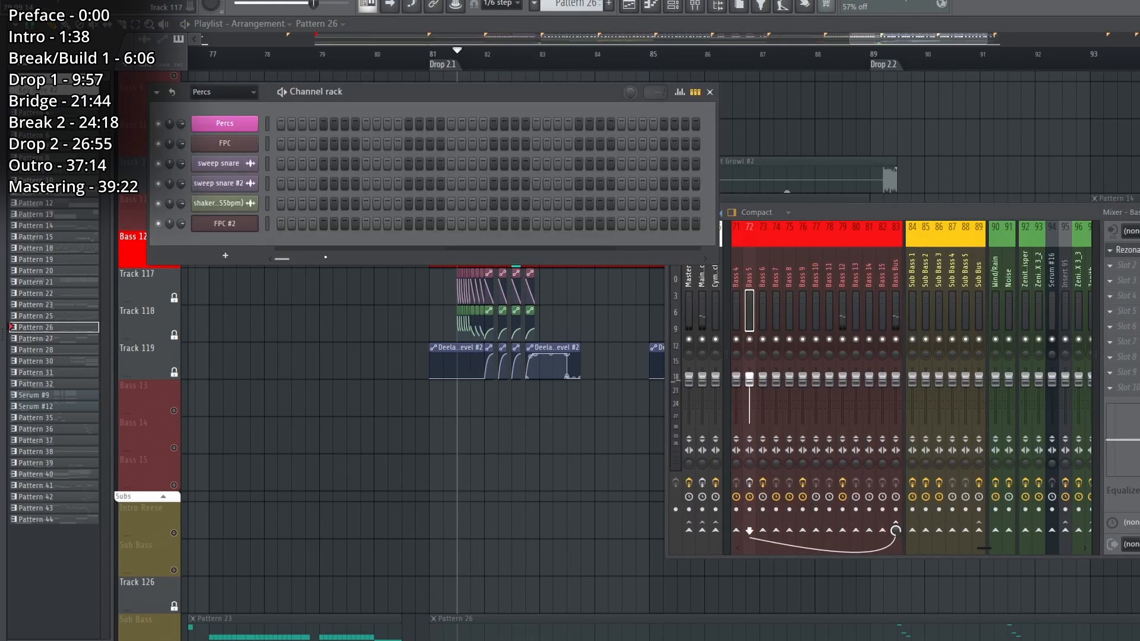
left_click(213, 93)
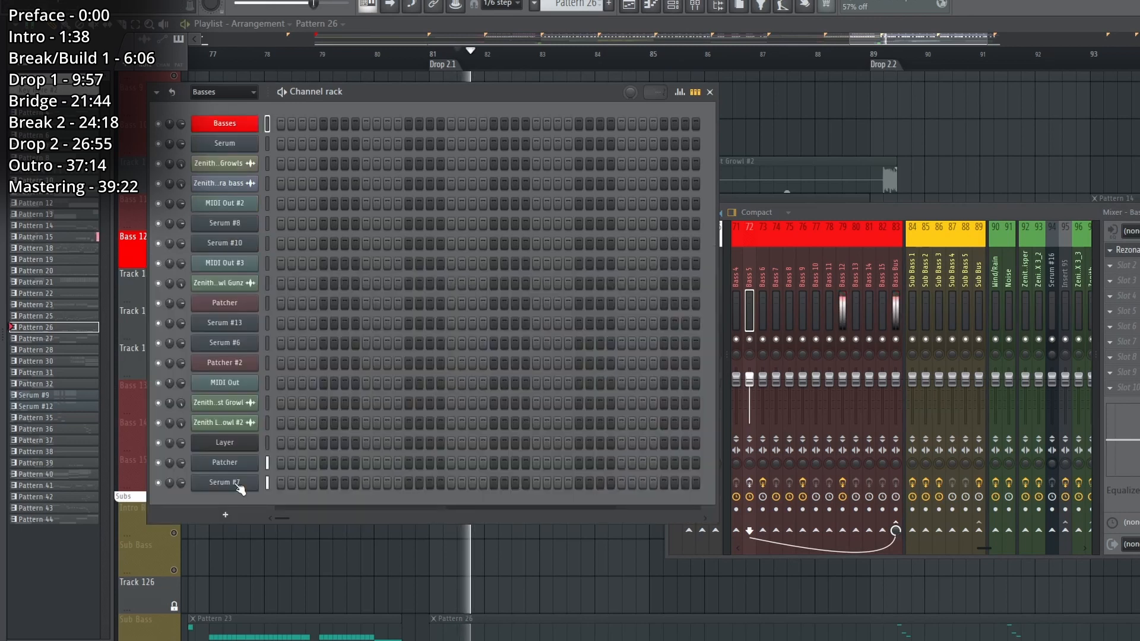
left_click(237, 485)
key("space")
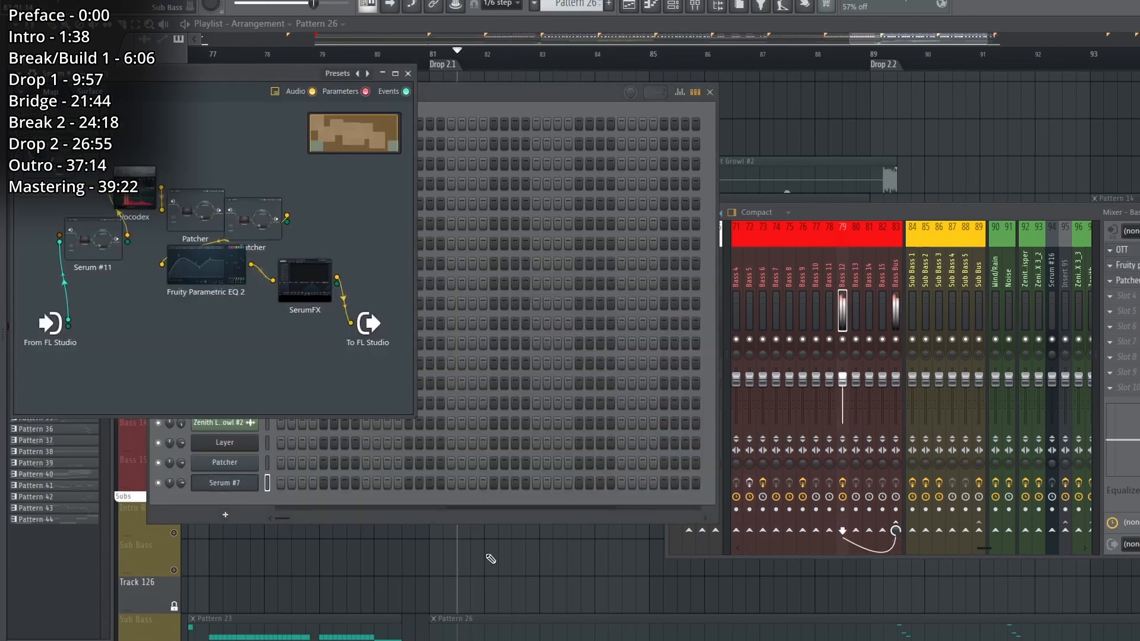
Select Pattern 15 from the Bass 12 track, reopen the Serum #7 channel's patch, and play it with the mixer shown.
key("F12")
double_click(542, 254)
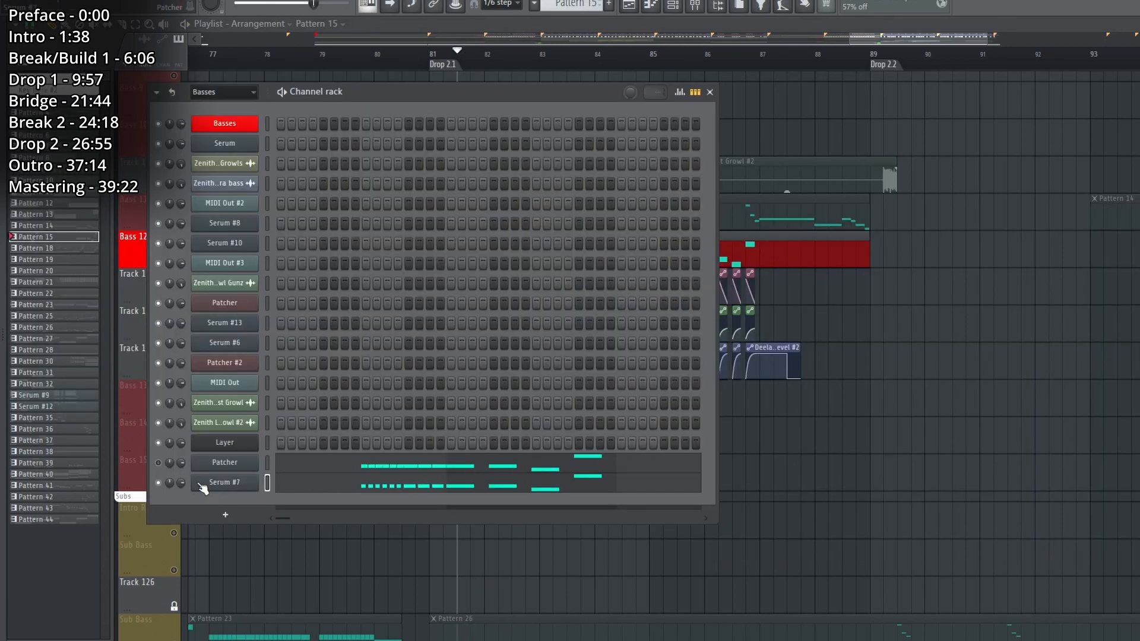
left_click(218, 488)
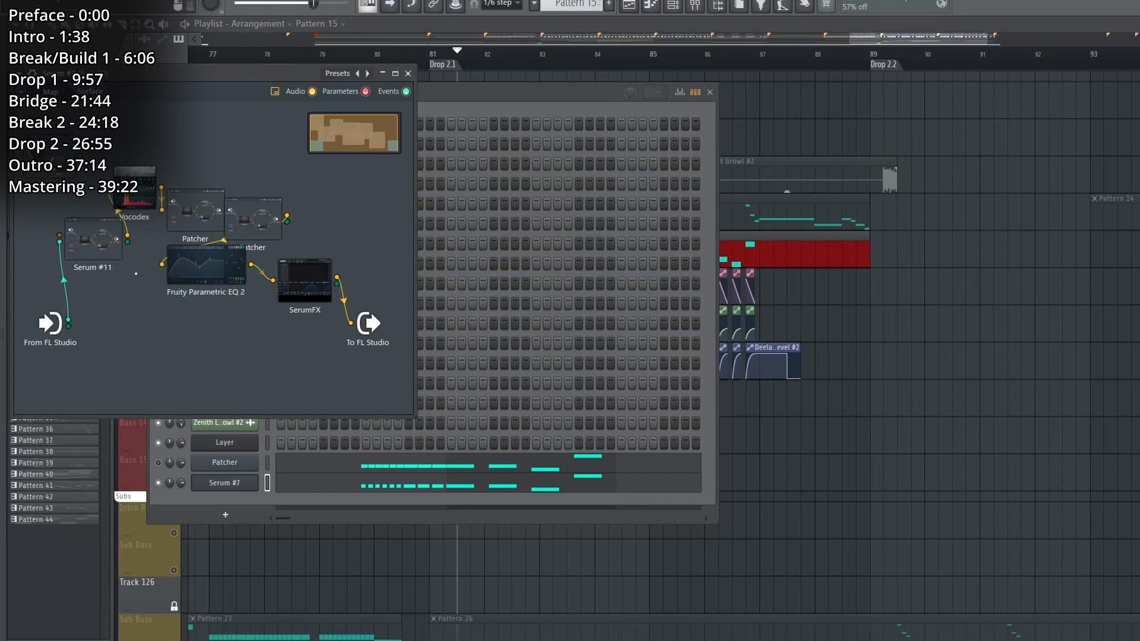
key("space")
key("F9")
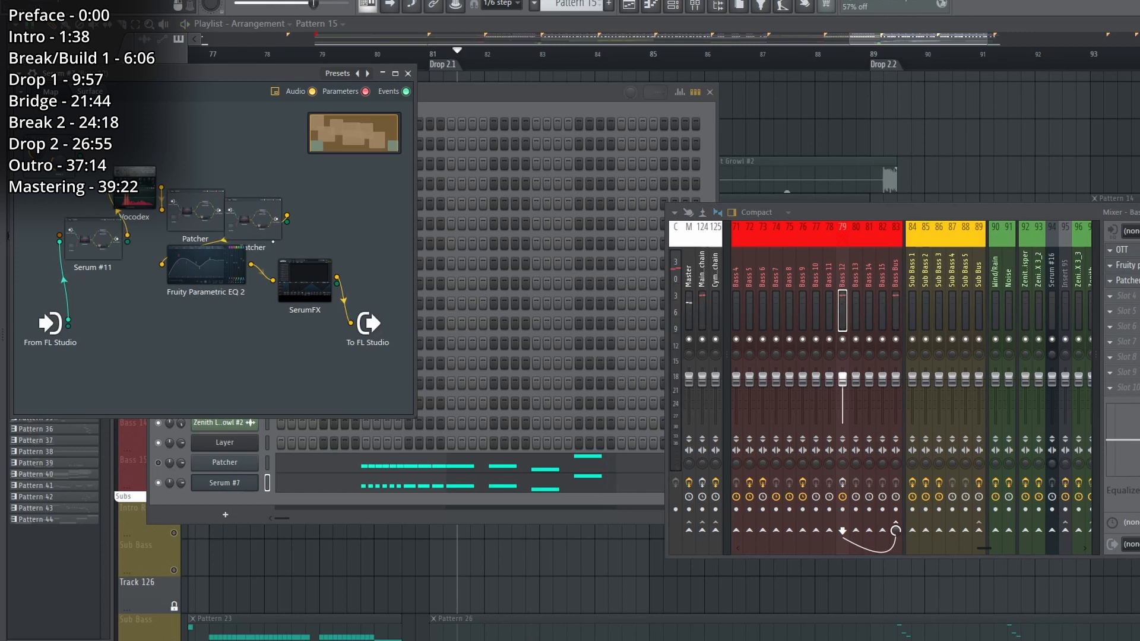
Open the Patcher bass channel's Serum #7 instance and play Pattern 15 to examine its ESW Growl - Emmie wavetable and macros.
key("F6")
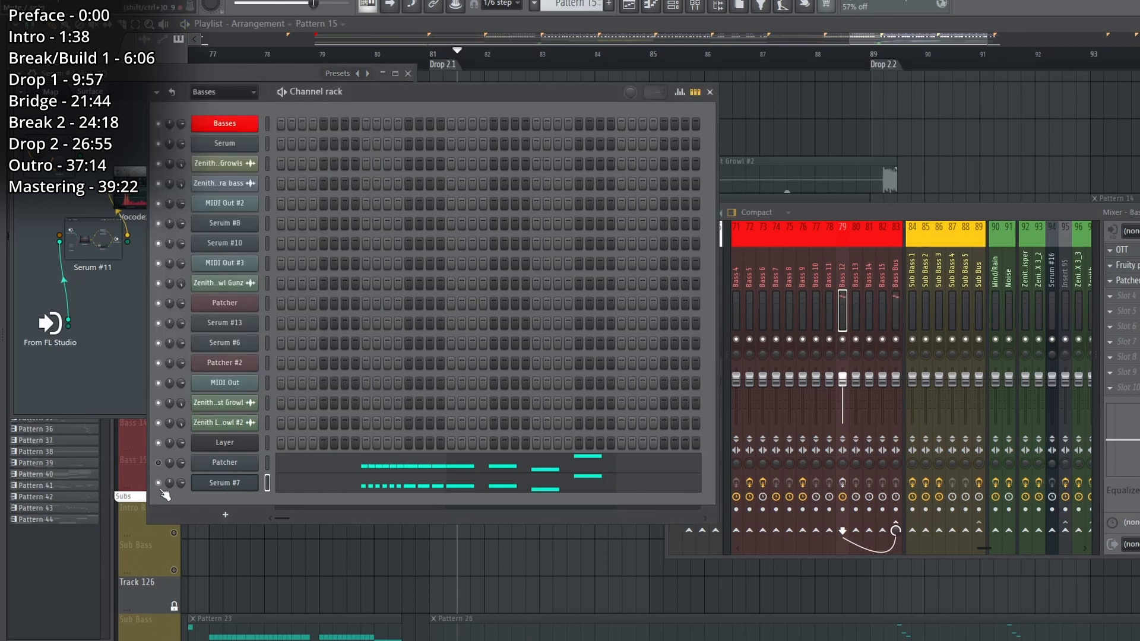
left_click(230, 468)
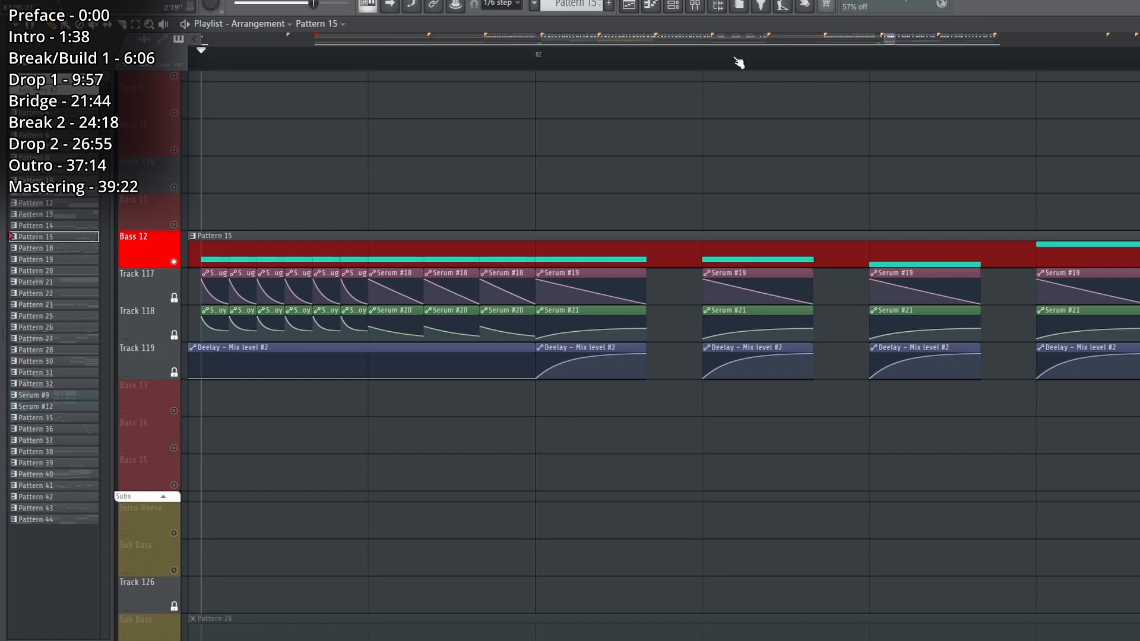
left_click(677, 7)
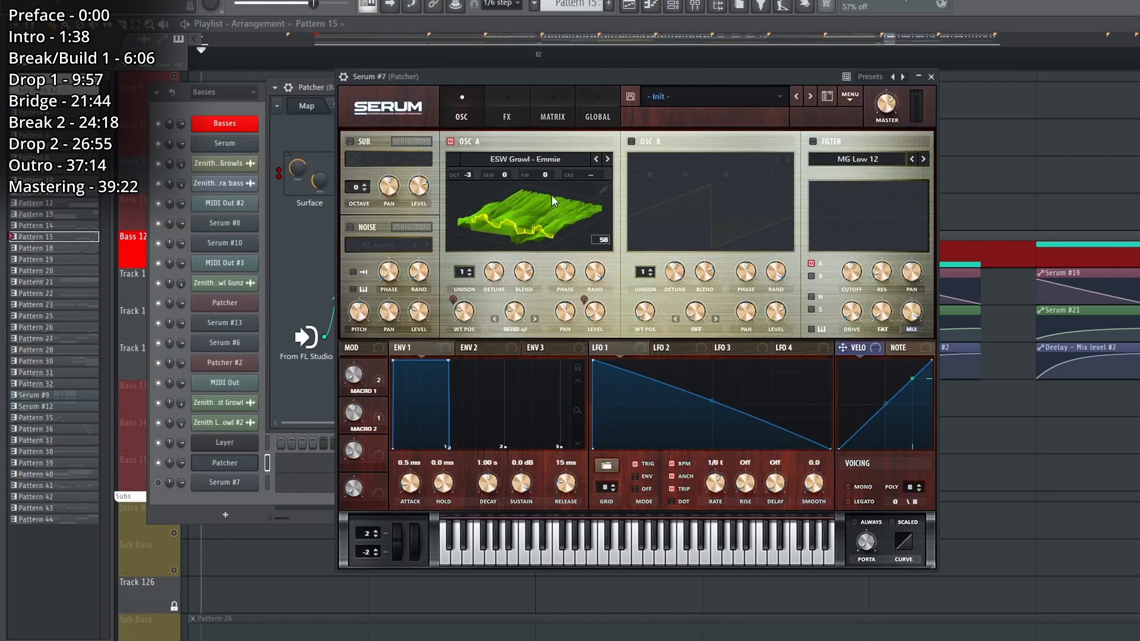
key("space")
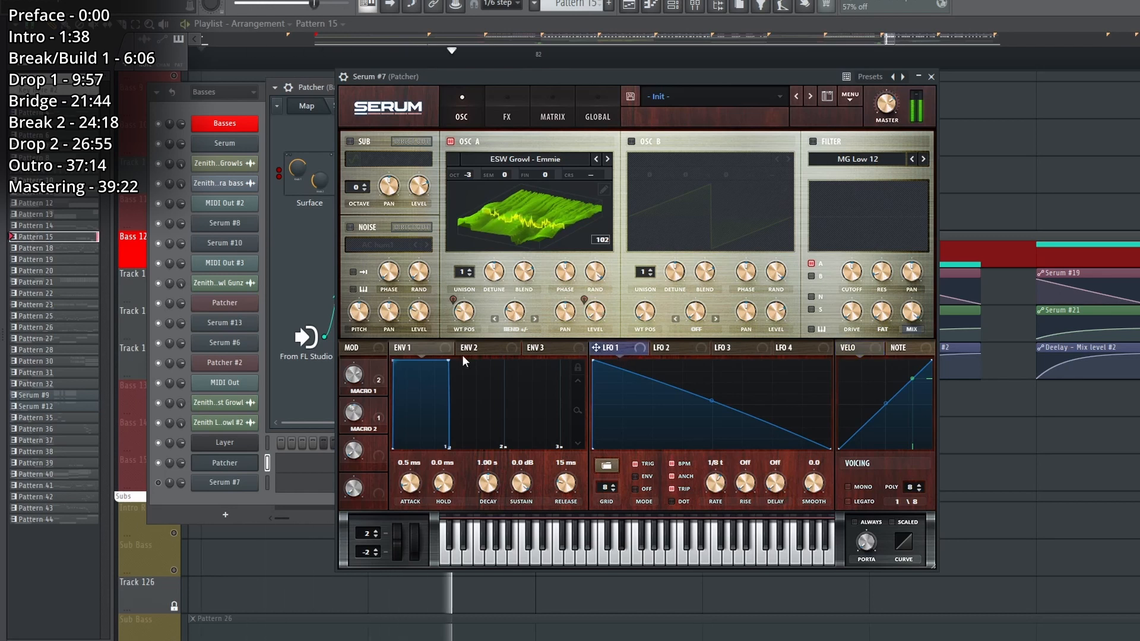
key("space")
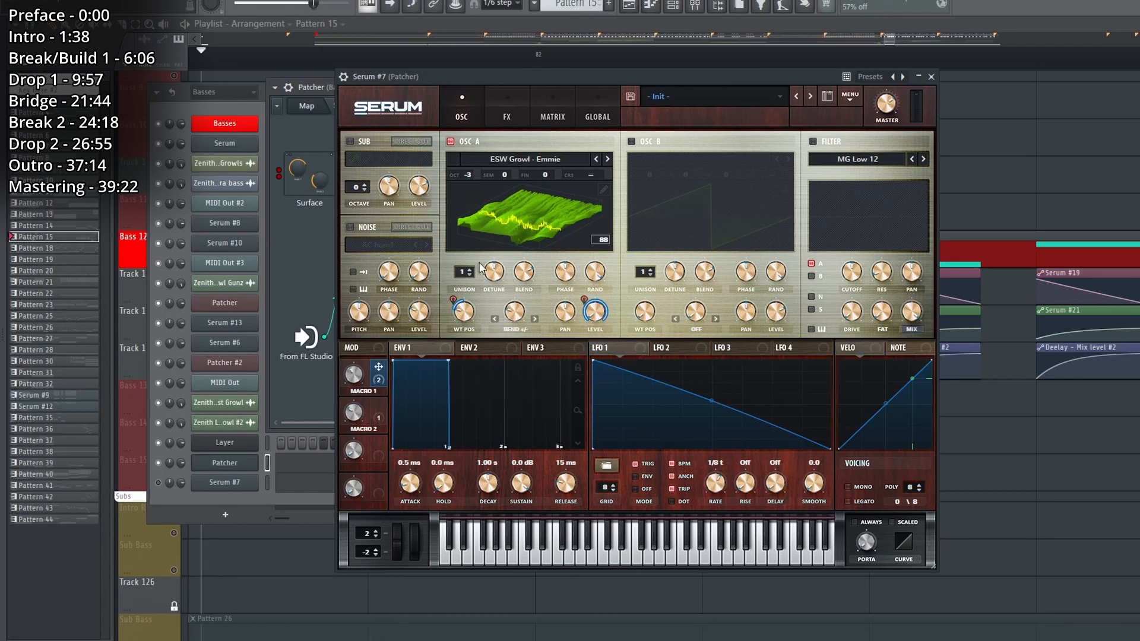
Show the Serum #7 effects rack and play Pattern 15 with the Downsample distortion on and bypassed to compare the sound.
left_click(508, 117)
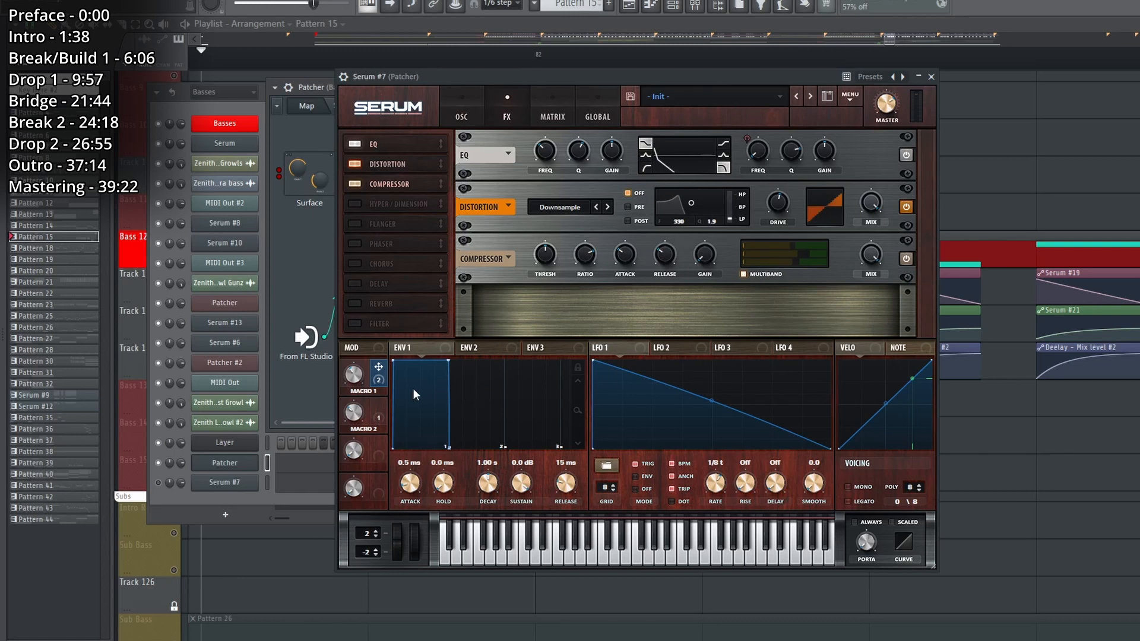
key("space")
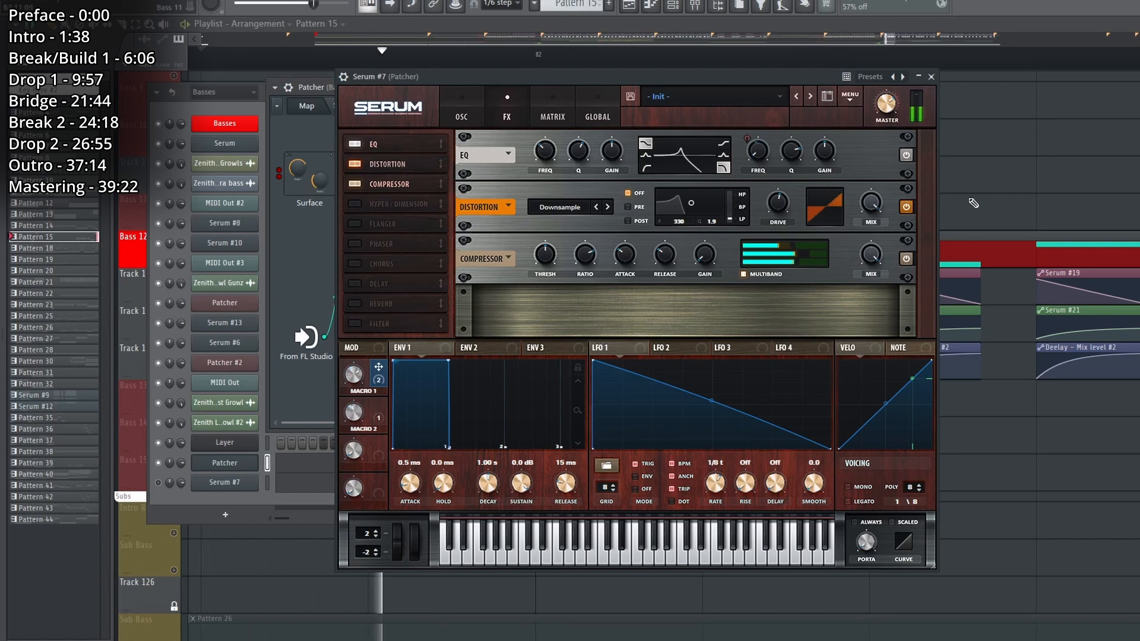
right_click(984, 143)
key("space")
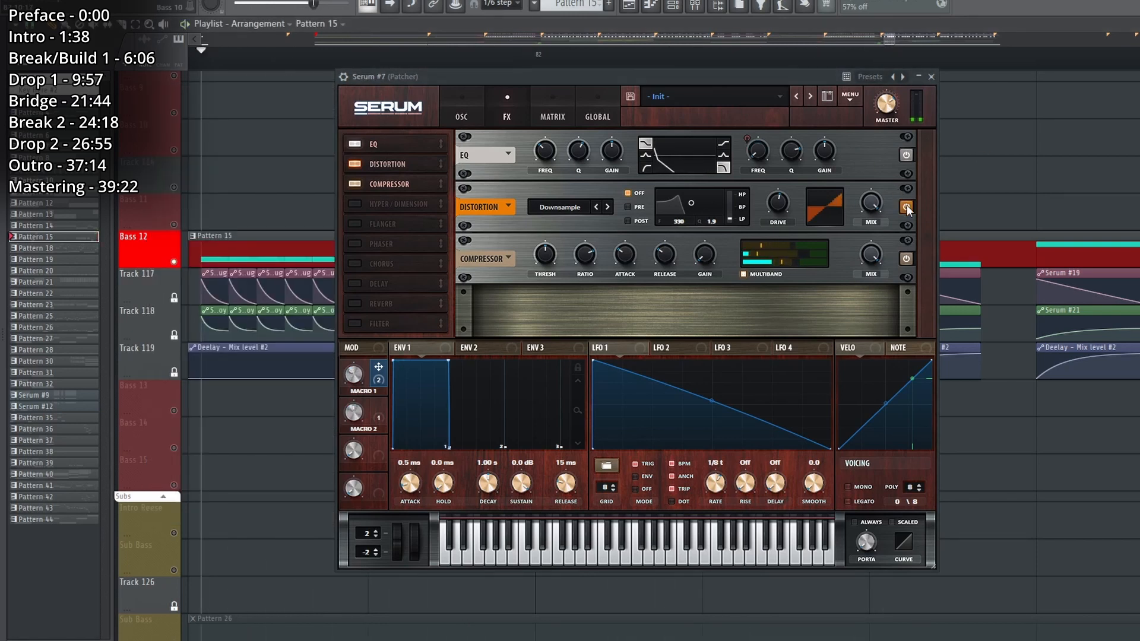
key("space")
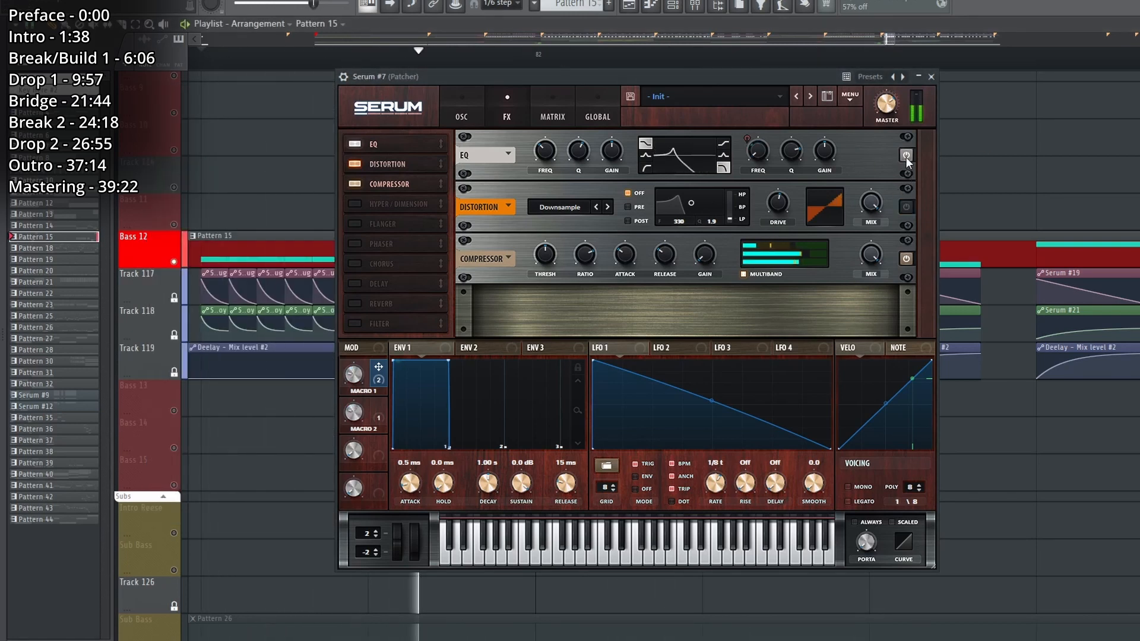
Play Pattern 15 with Serum #7's EQ bypassed and re-enabled, then close the synth.
key("space")
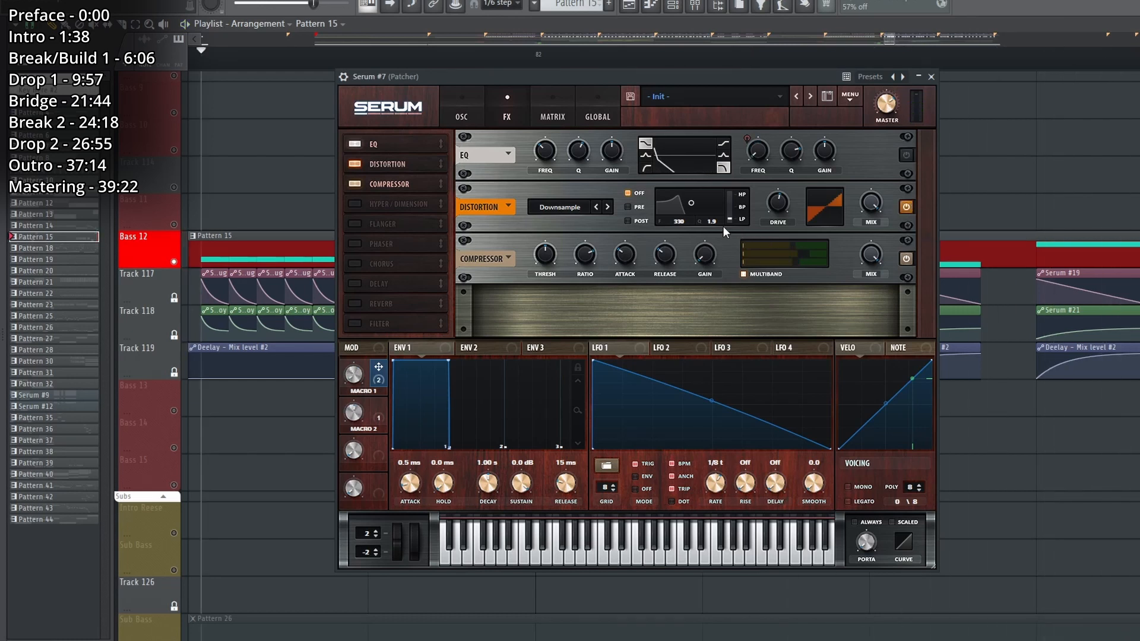
key("space")
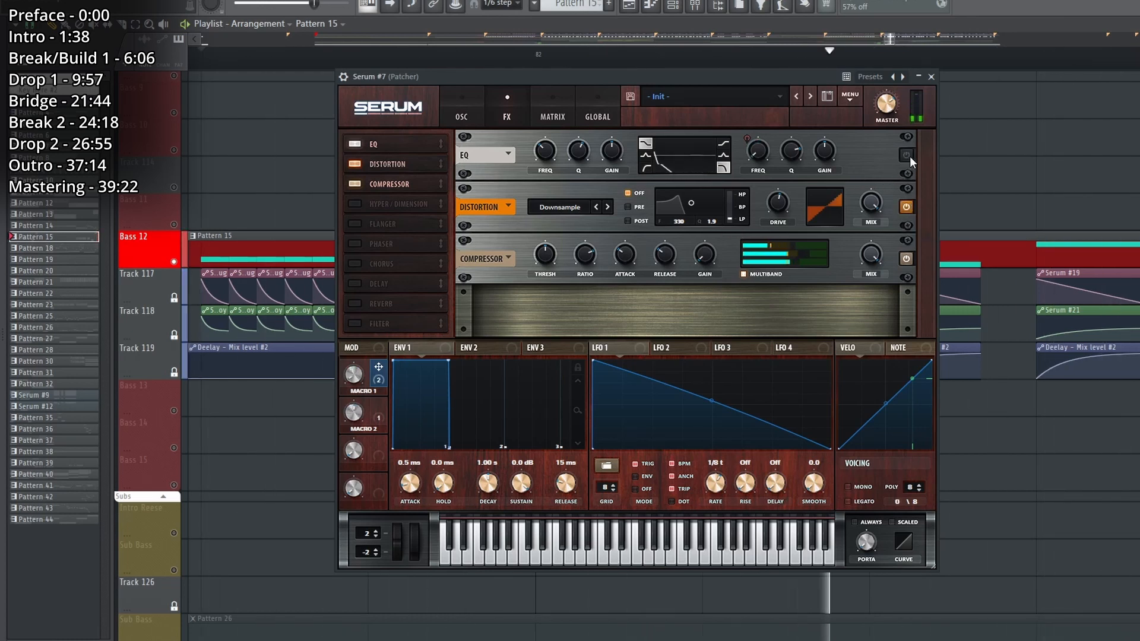
key("space")
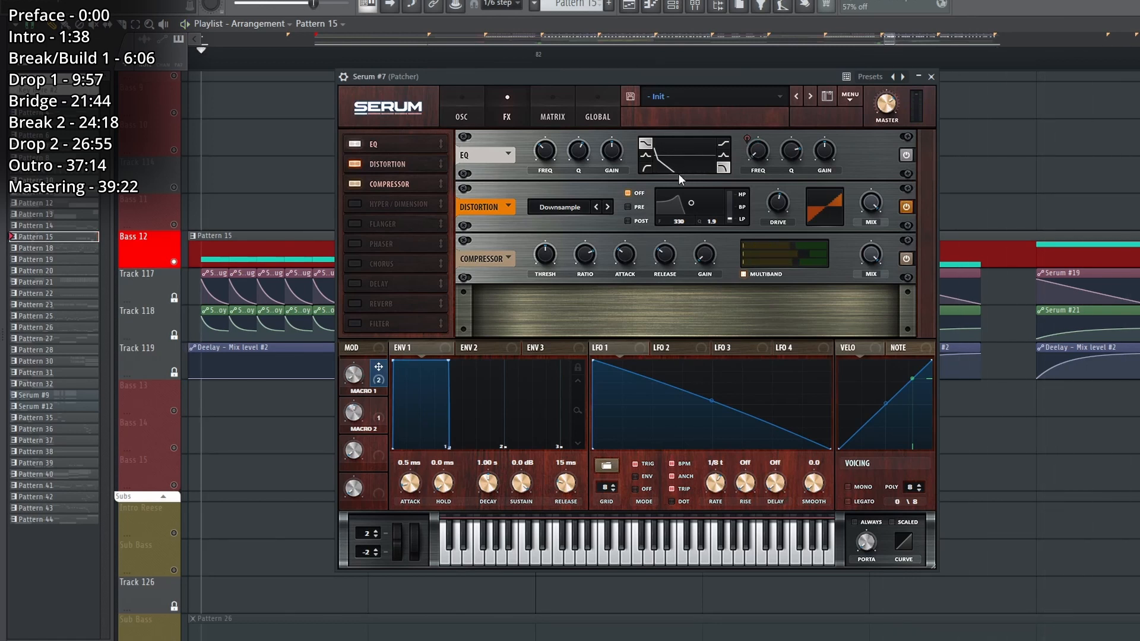
key("space")
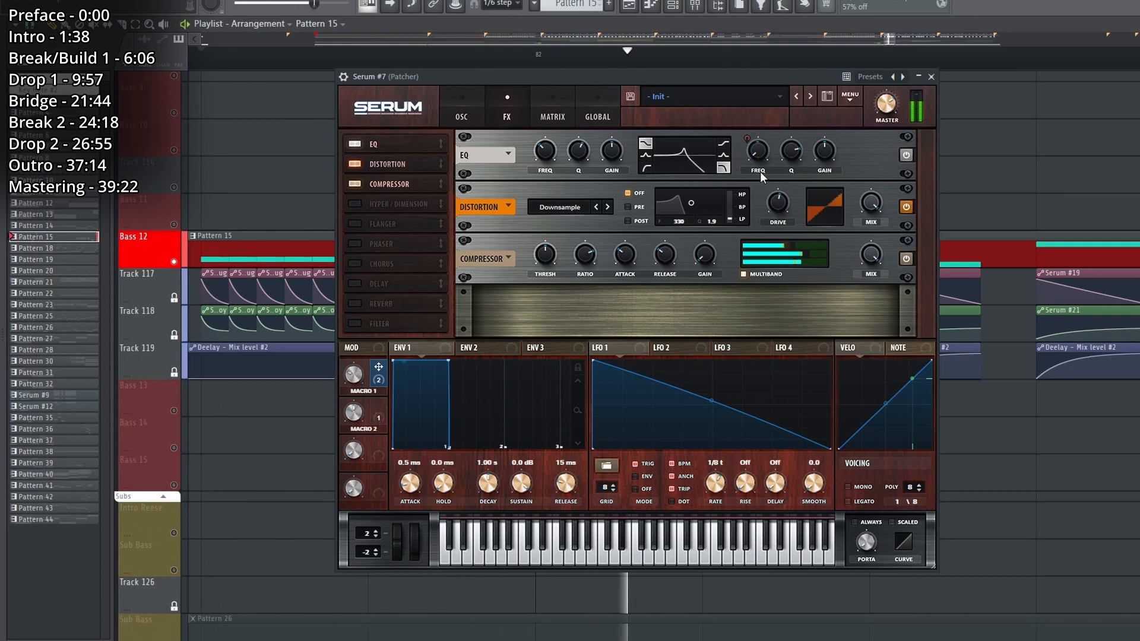
key("space")
left_click(931, 76)
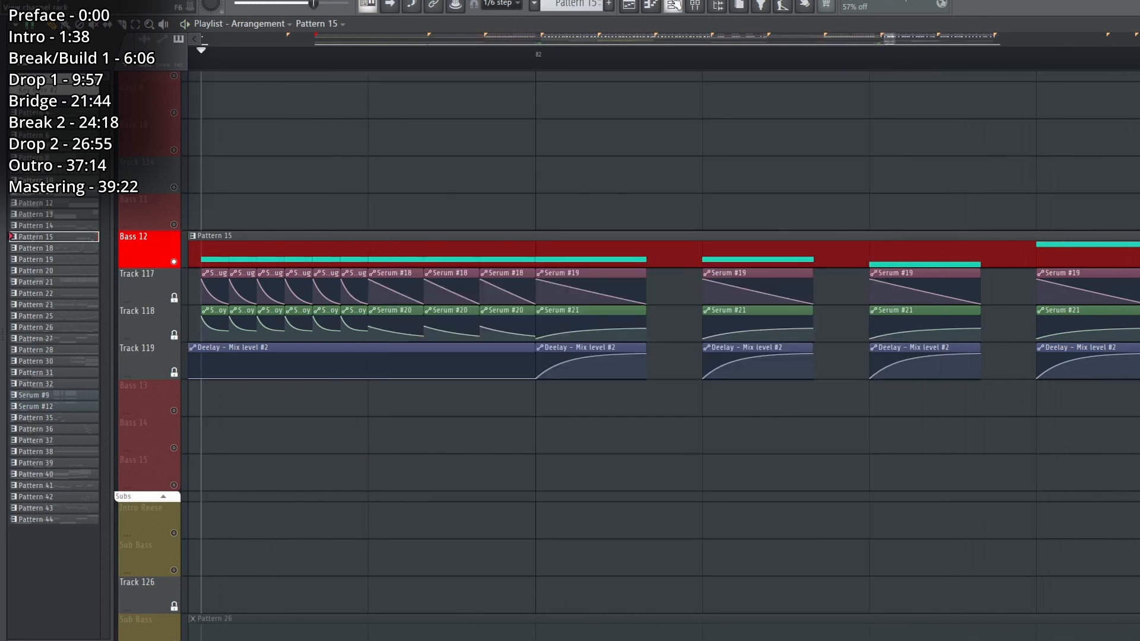
Show the channel rack while Pattern 15 plays, then hide it and stop playback.
left_click(674, 6)
key("space")
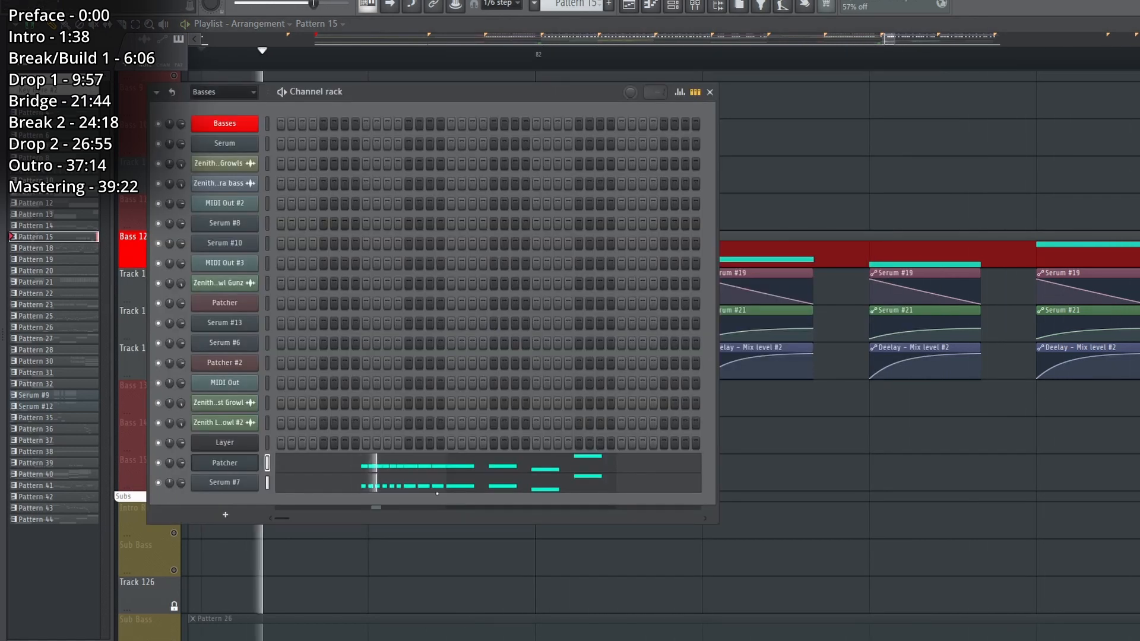
key("F6")
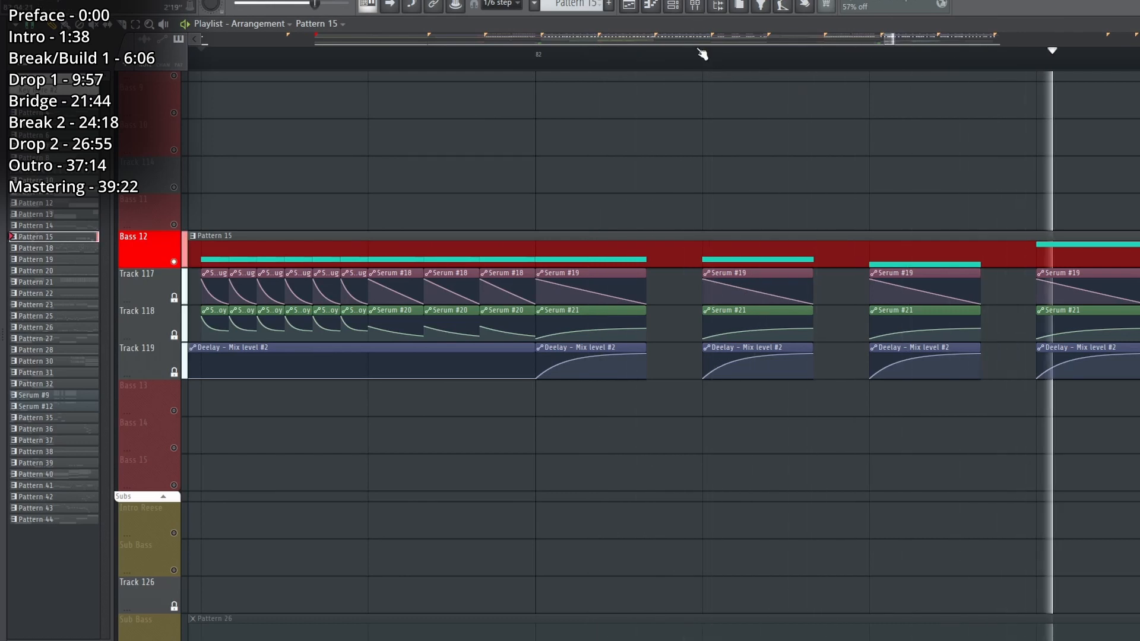
key("space")
Show the Bass 12 mixer insert, enable its effects, and examine its Fruity Parametric EQ 2 curve.
left_click(695, 6)
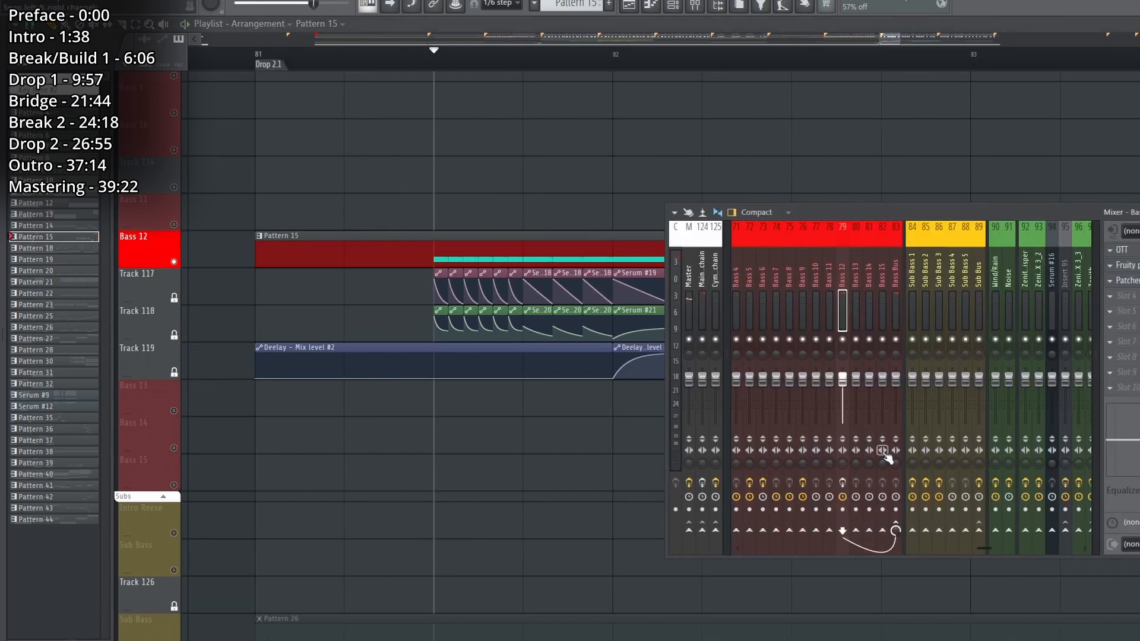
left_click(844, 483)
left_click(1128, 266)
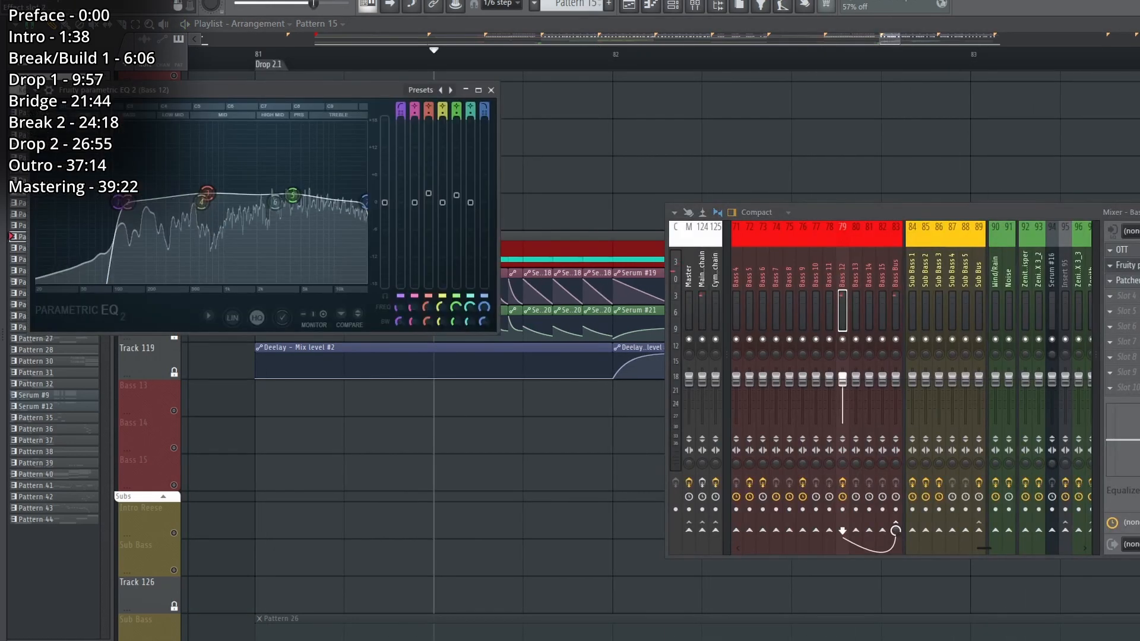
left_click(1128, 265)
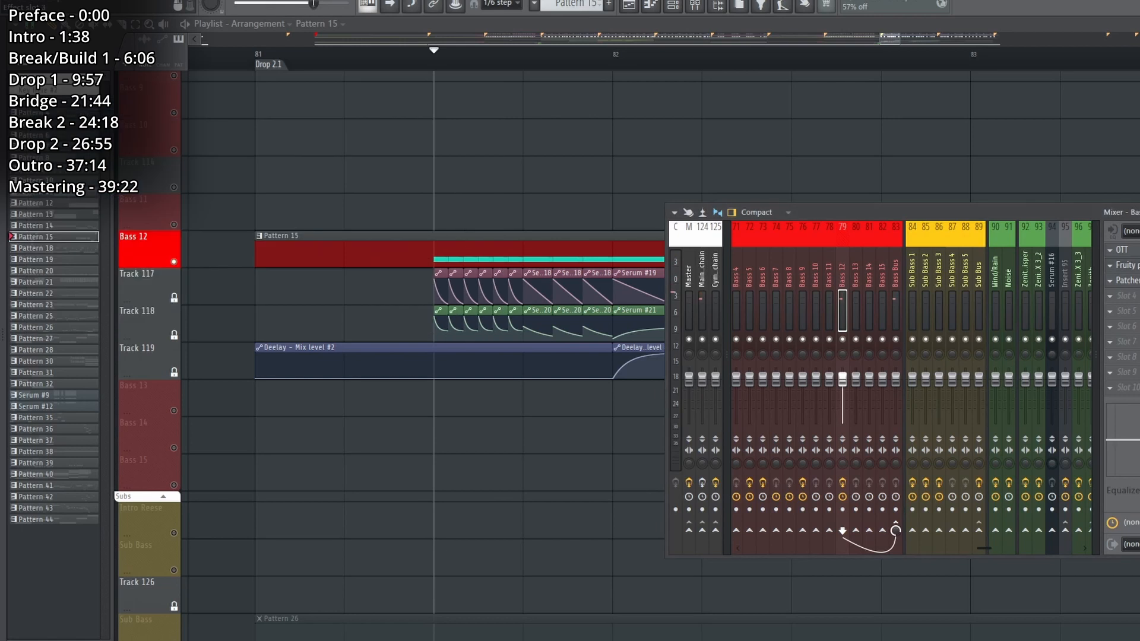
Open the Bass 12 insert's Patcher effect and examine its Deelay and Fruity Parametric EQ 2 routing.
left_click(1132, 283)
left_click(892, 145)
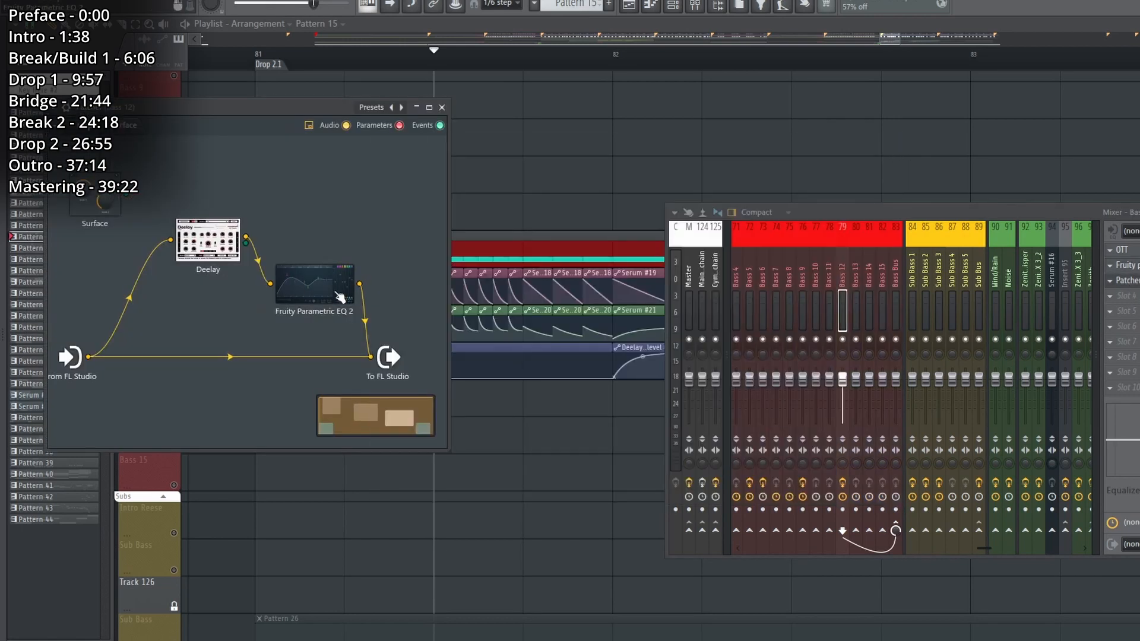
left_click(339, 295)
left_click(865, 203)
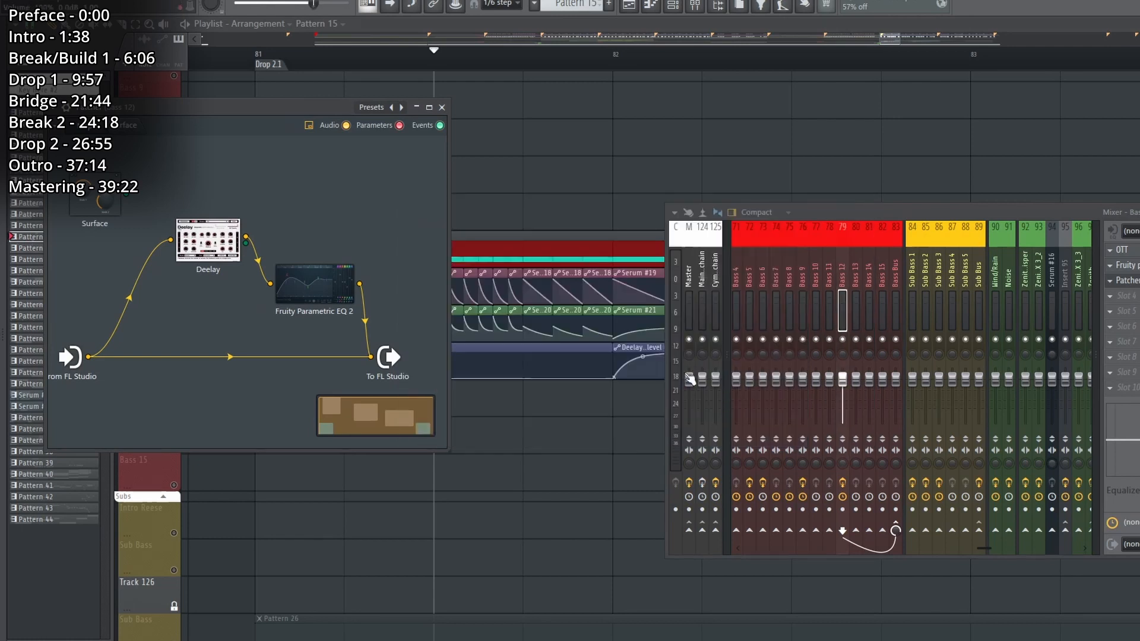
left_click(642, 368)
Play the Bass 12 part from Drop 2.1 and follow its Deelay mix level automation.
key("space")
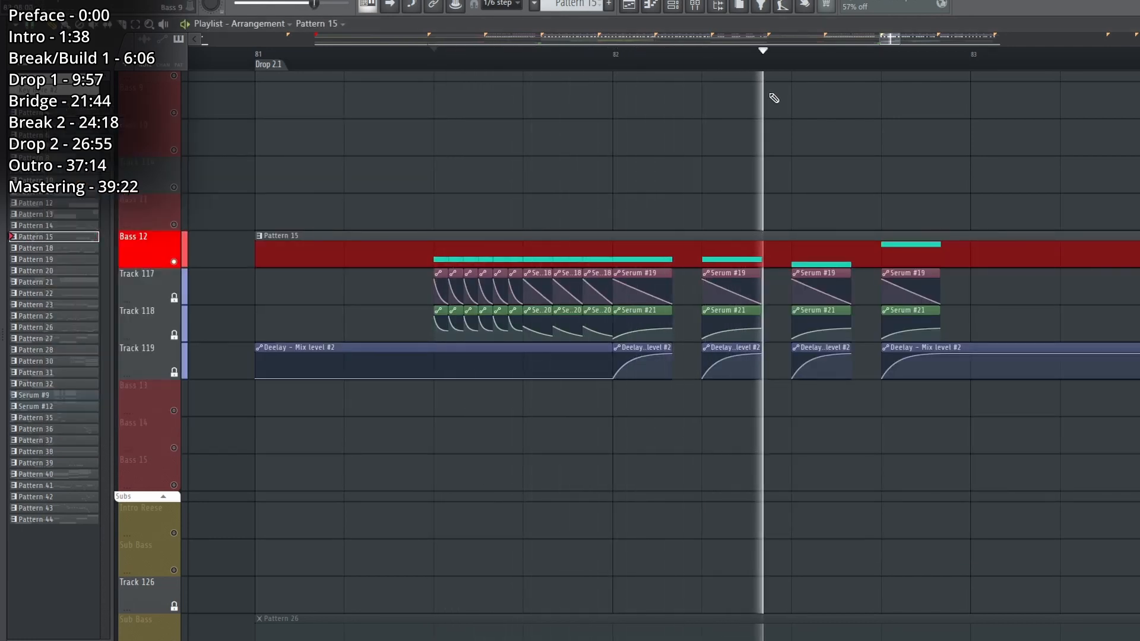
scroll(795, 42, "down", 1)
left_click_drag(888, 40, 908, 41)
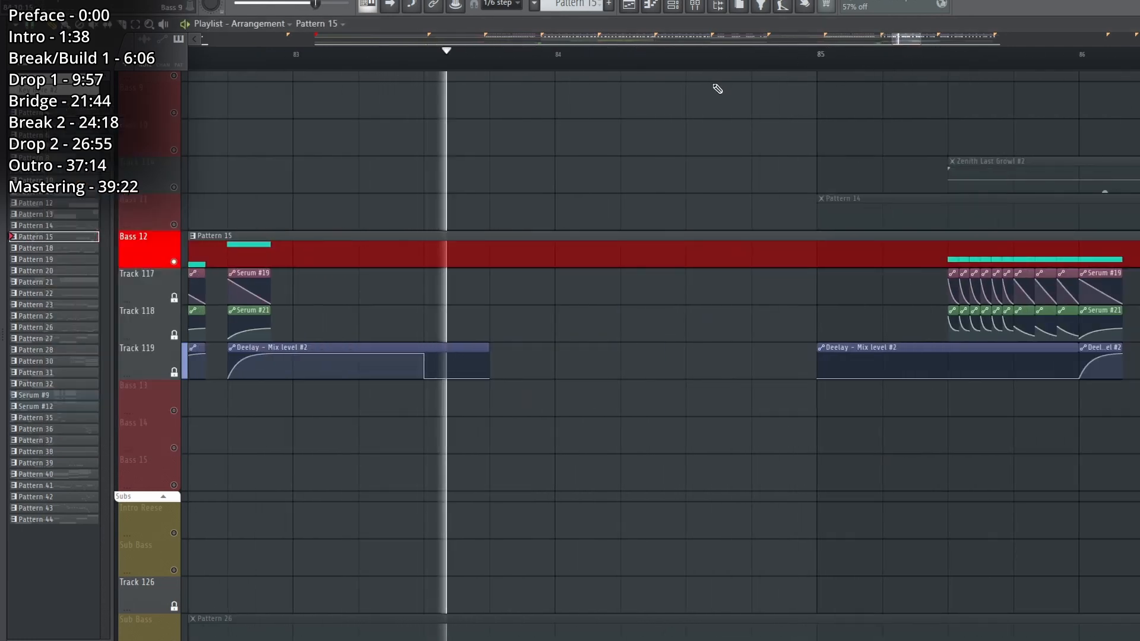
scroll(868, 249, "up", 1)
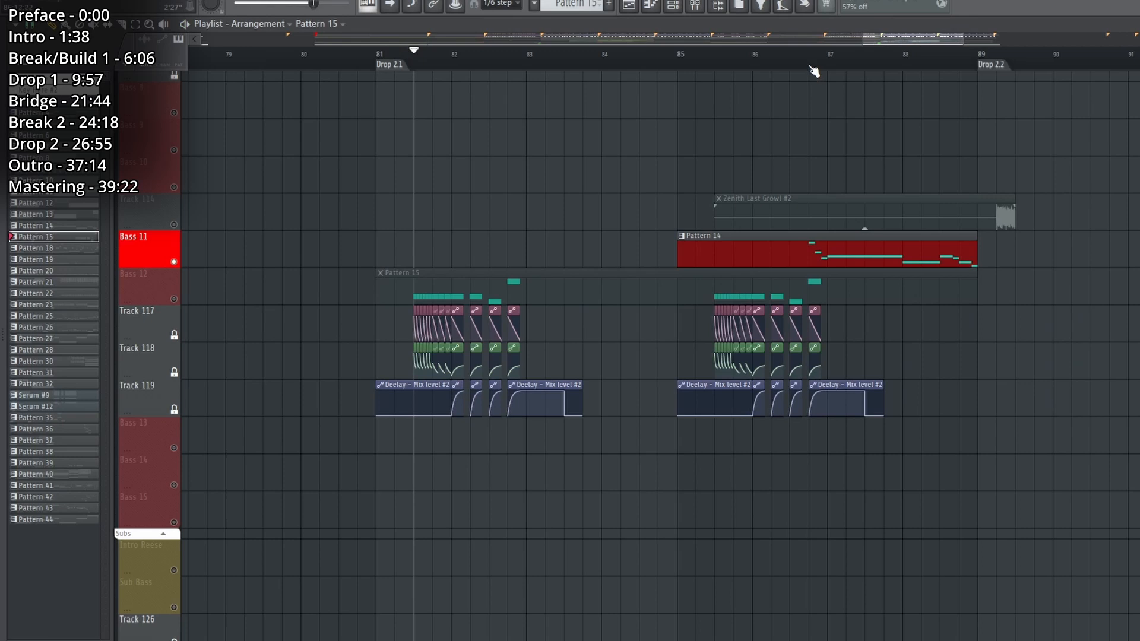
Solo the Bass 11 track, select Pattern 14, and play it from its first note before Drop 2.2.
left_click(810, 54)
left_click_drag(851, 84, 586, 85)
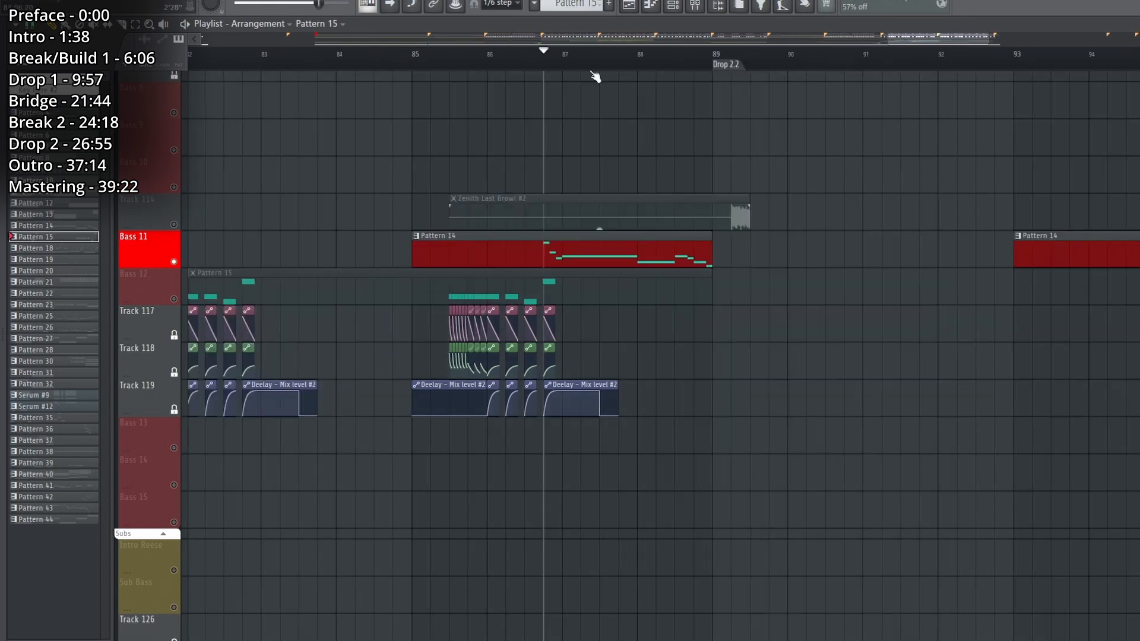
scroll(651, 59, "up", 2)
left_click(564, 236)
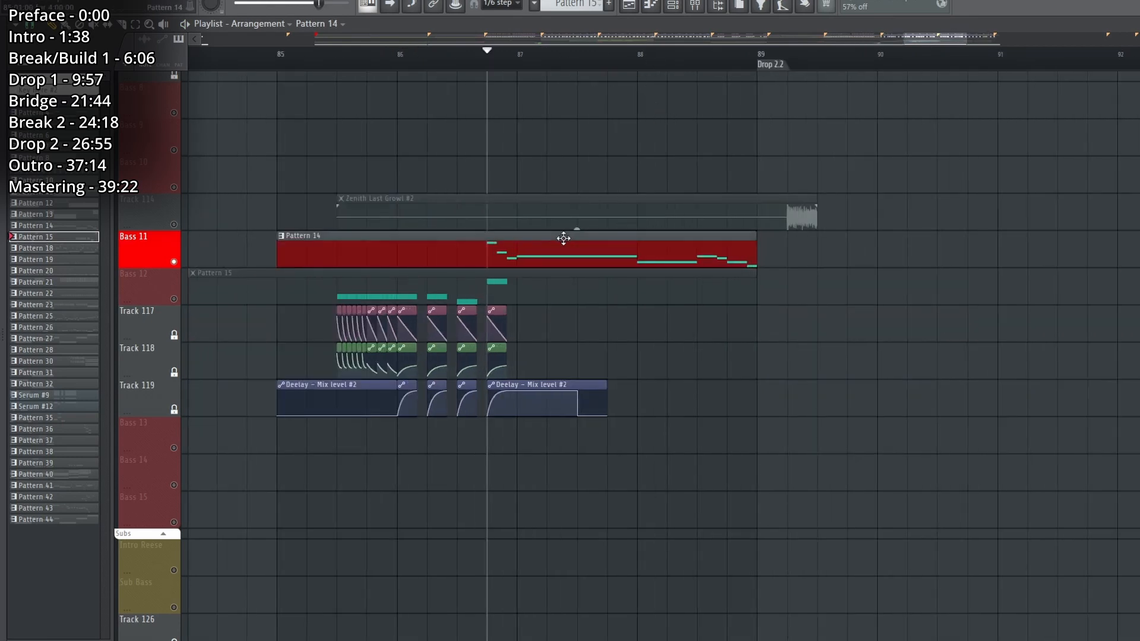
key("space")
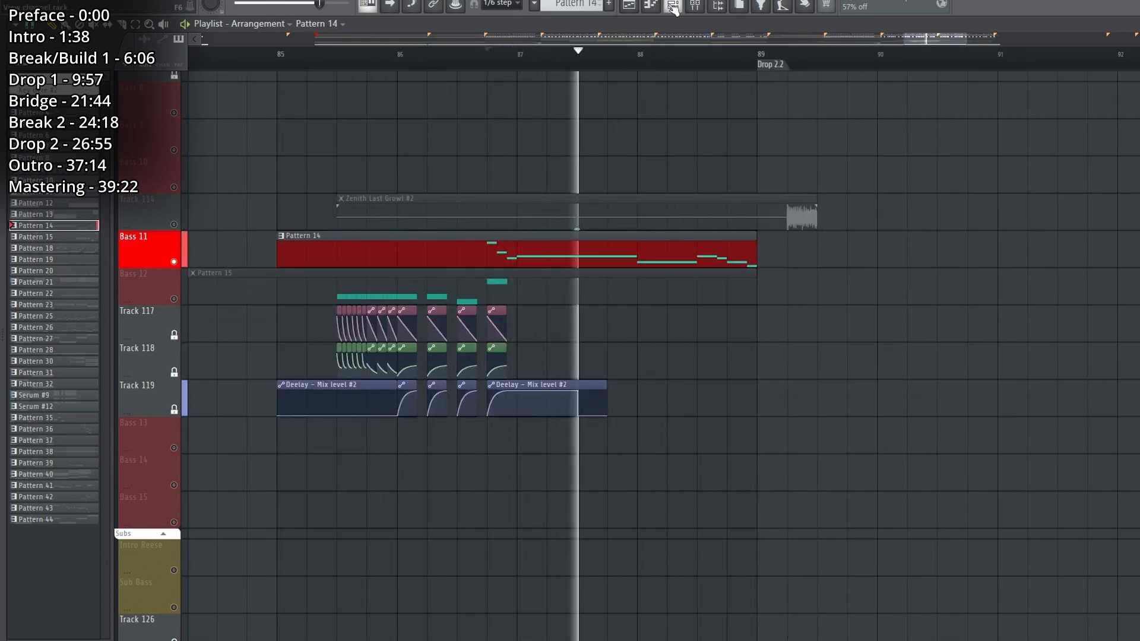
Open the Serum #6 channel from the channel rack and show the Serum #13 instance inside its patch.
key("F6")
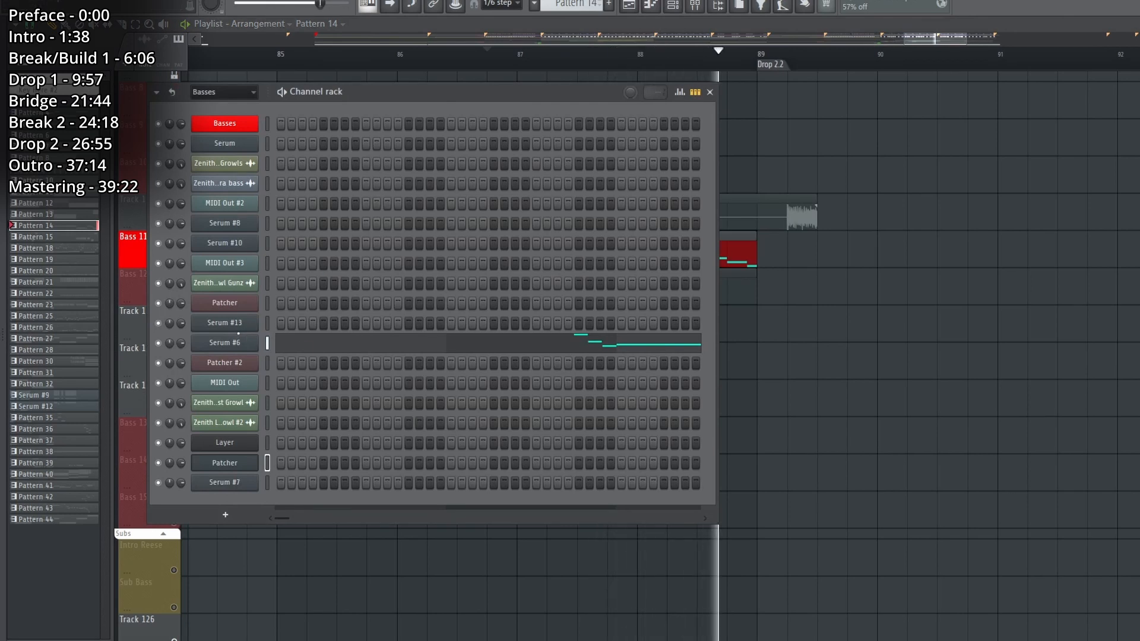
left_click(224, 342)
key("space")
double_click(141, 347)
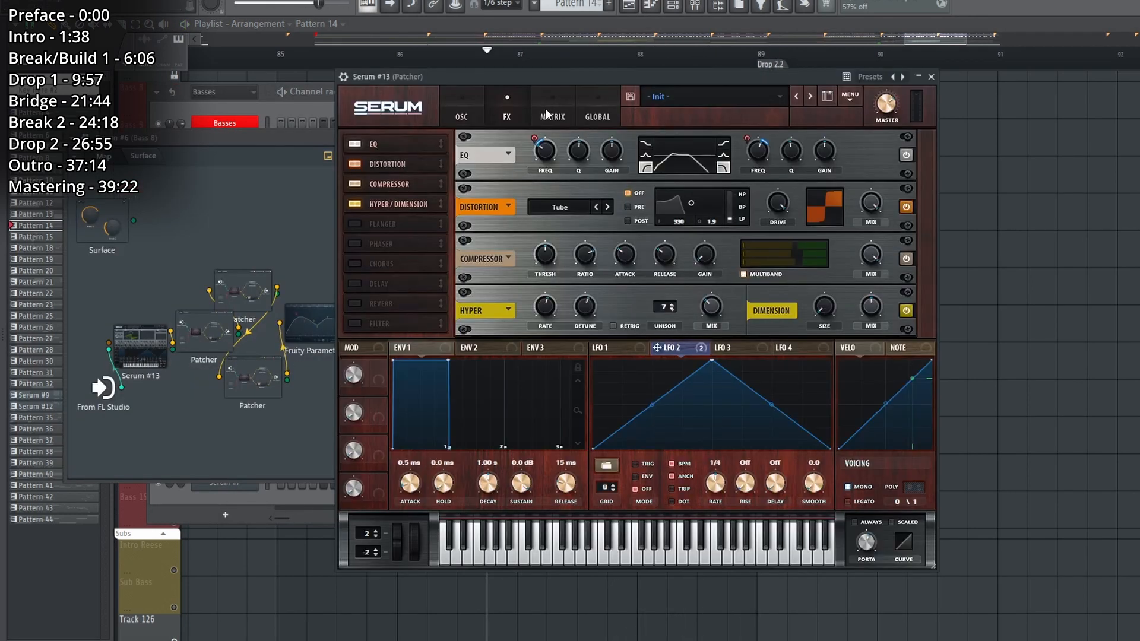
left_click(471, 111)
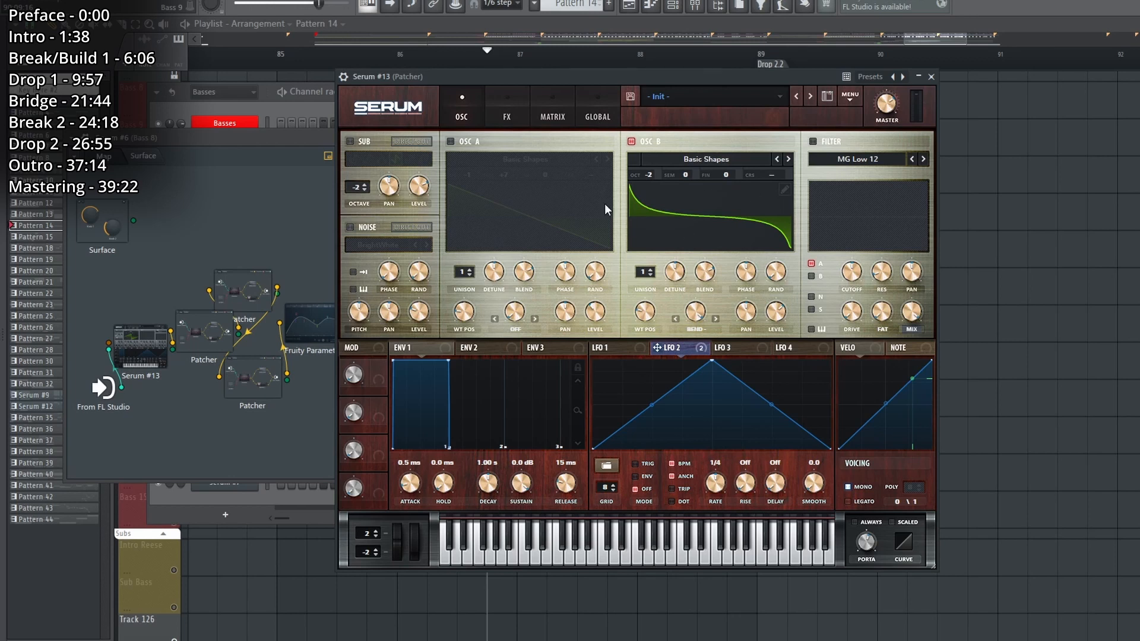
Play Pattern 14 through Serum #13 with oscillator A and the sub replacing oscillator B, then restore the original oscillators.
left_click(450, 142)
left_click(350, 142)
left_click(631, 142)
key("space")
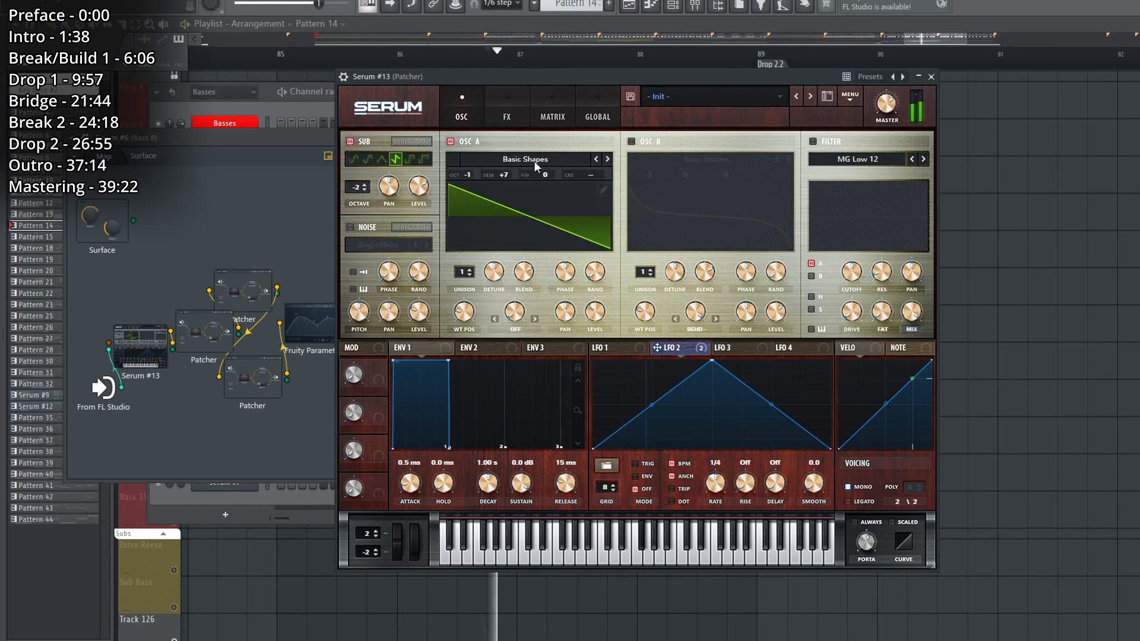
left_click(451, 141)
left_click(350, 141)
left_click(631, 141)
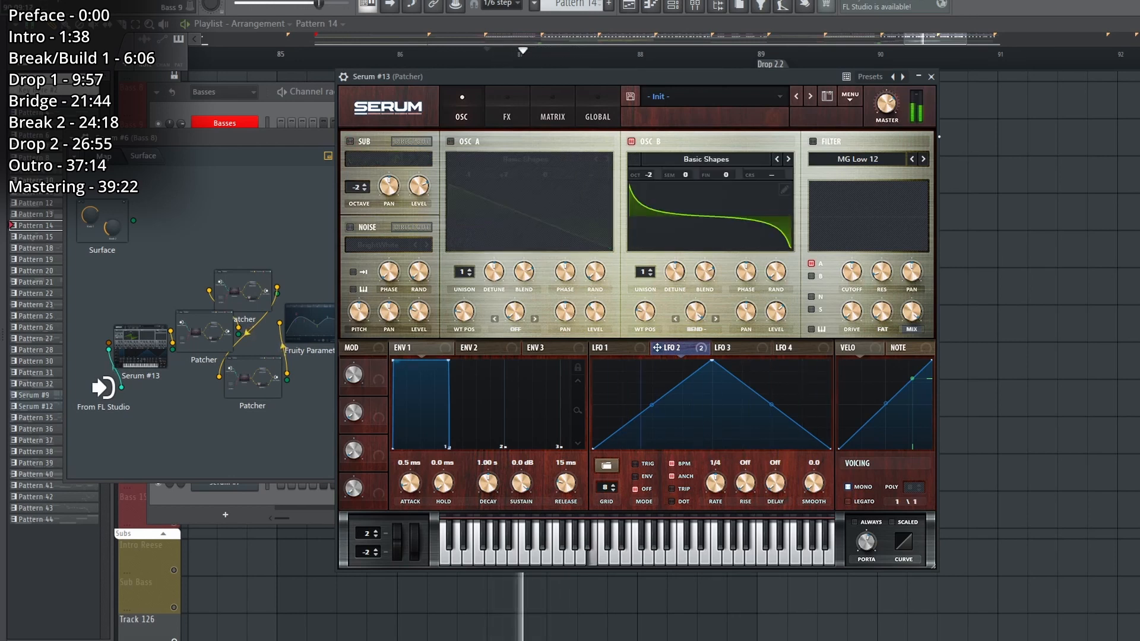
Close the Serum #13 windows and play the Zenith Last Growl #2 clip on Track 114 leading into Drop 2.2.
left_click(932, 76)
key("space")
key("Escape")
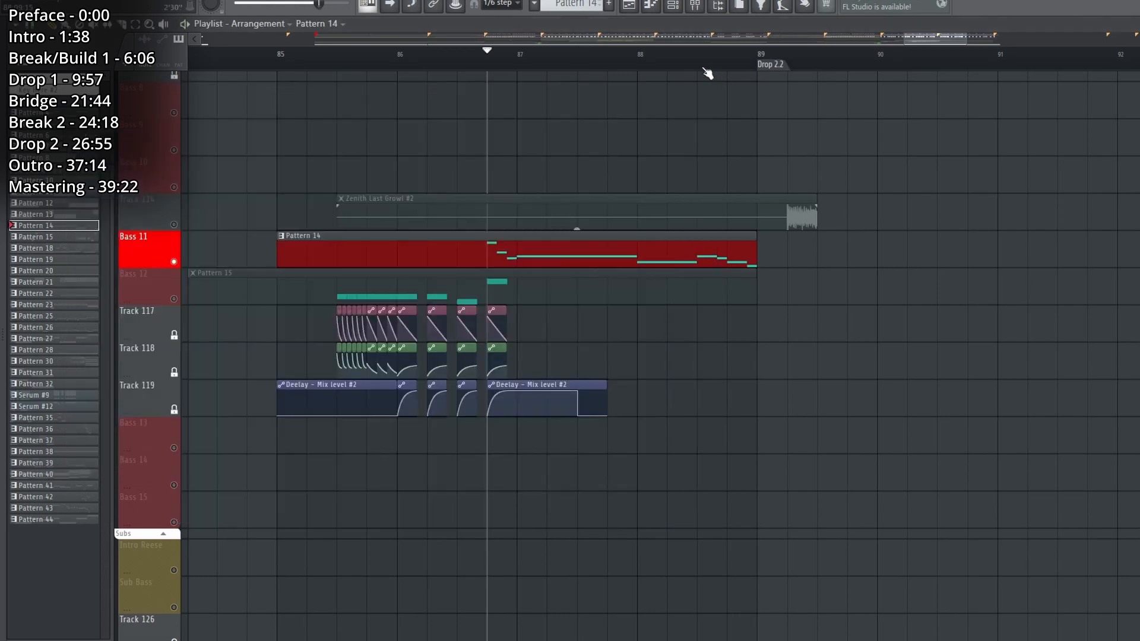
scroll(707, 73, "down", 5)
left_click(705, 55)
key("space")
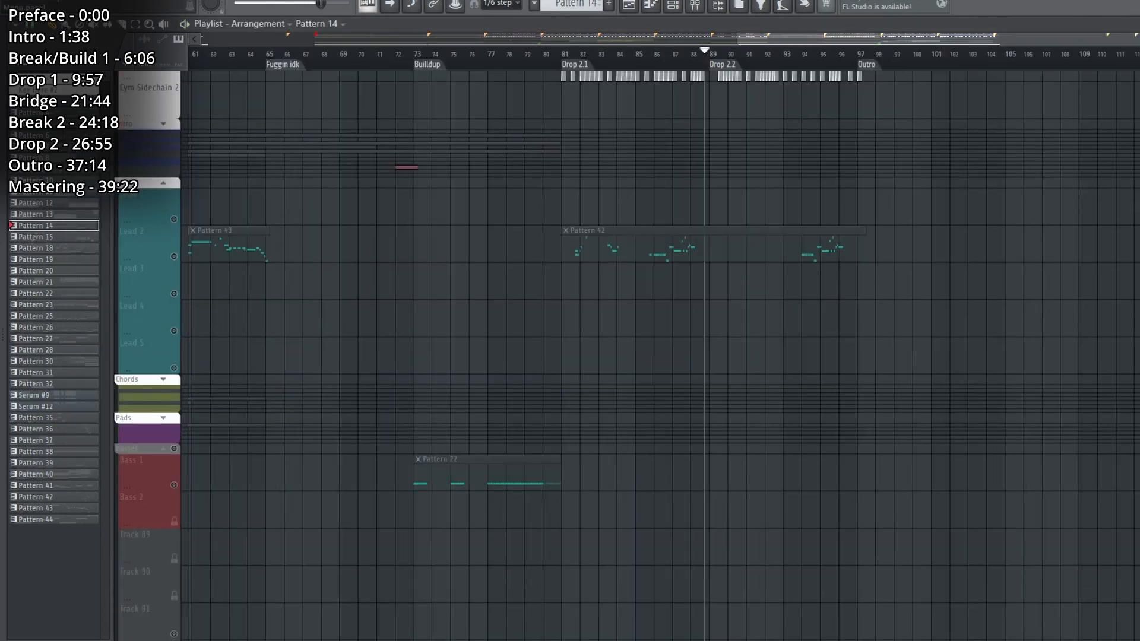
Open the project file Zenith fixed 2.flp from the Zenith folder.
left_click(11, 1)
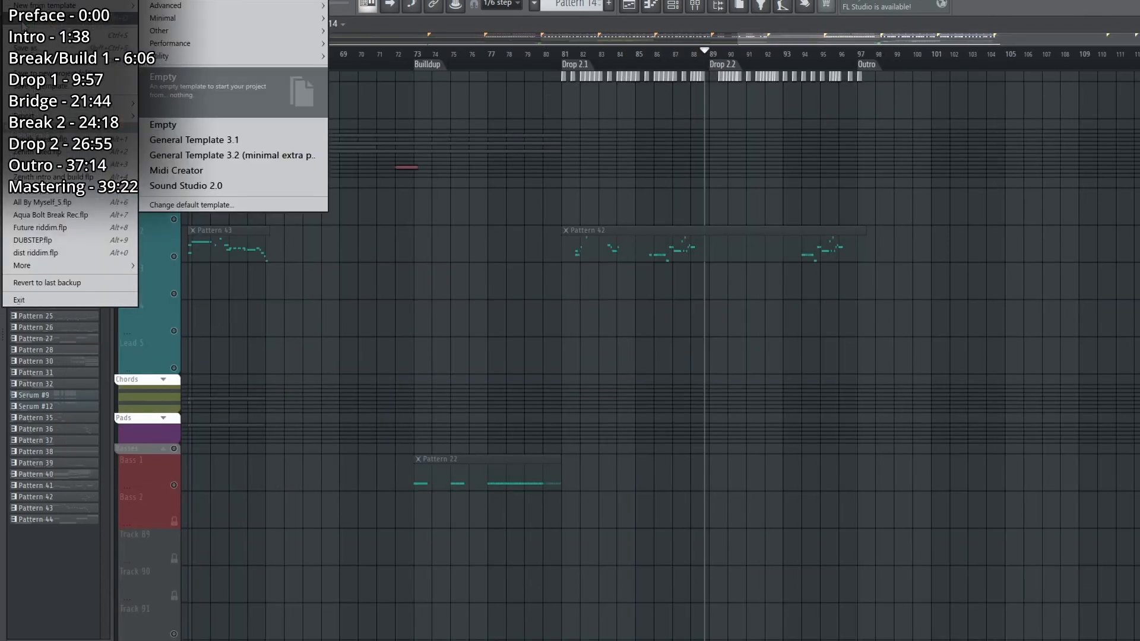
left_click(29, 18)
key("n")
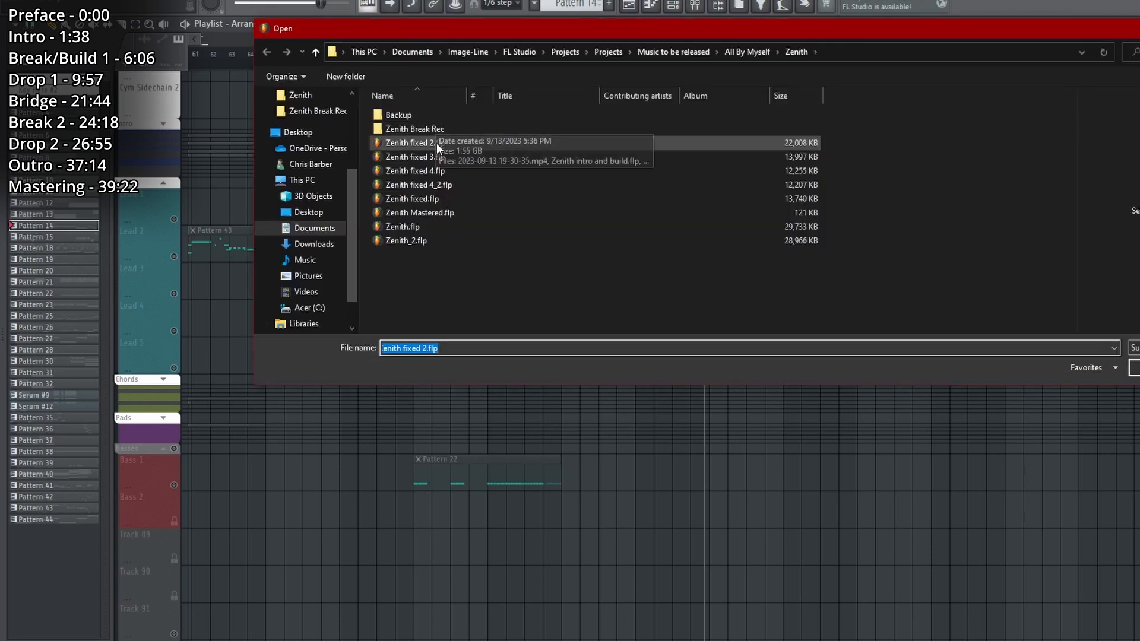
double_click(416, 143)
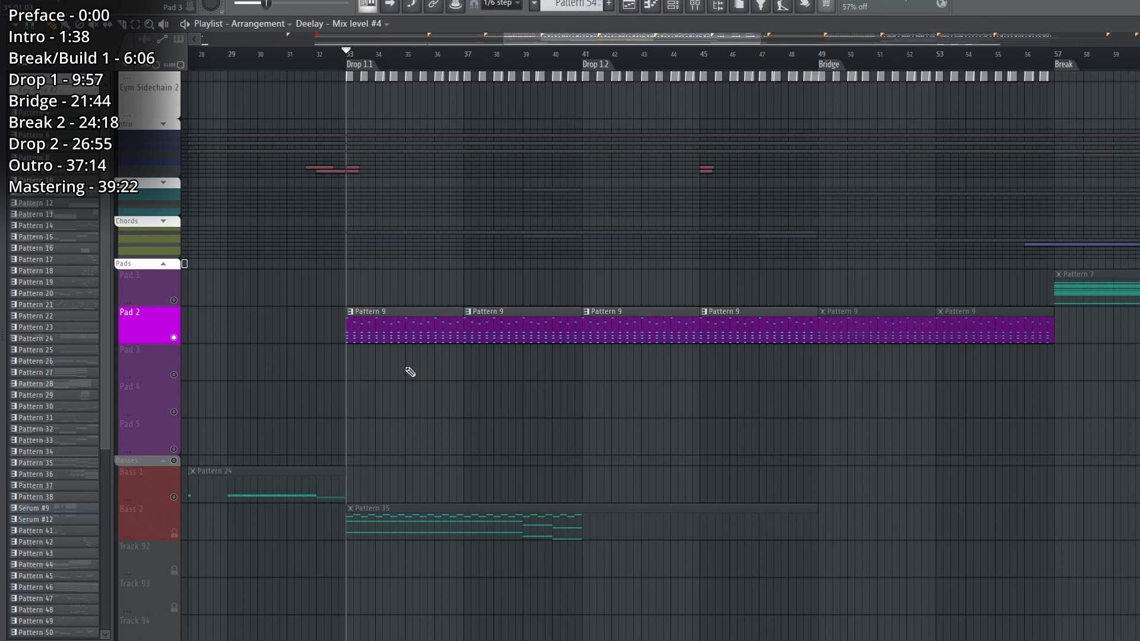
Play Pattern 9 on the Pad 2 track while examining its Serum #5 oscillators, compressor, and Fruity Parametric EQ 2.
key("space")
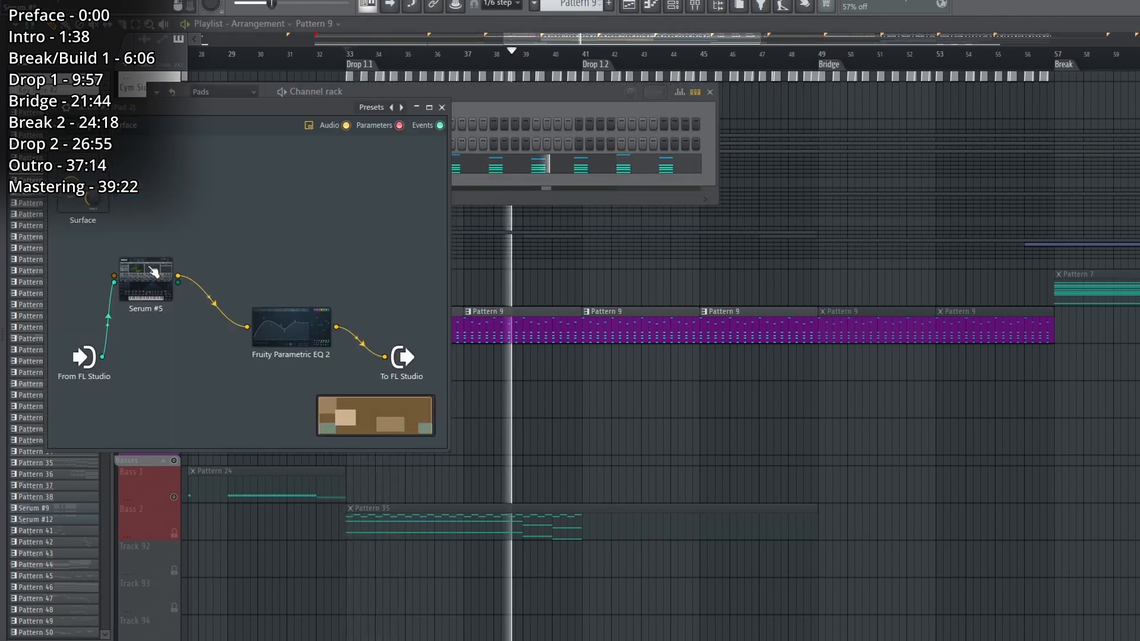
double_click(154, 272)
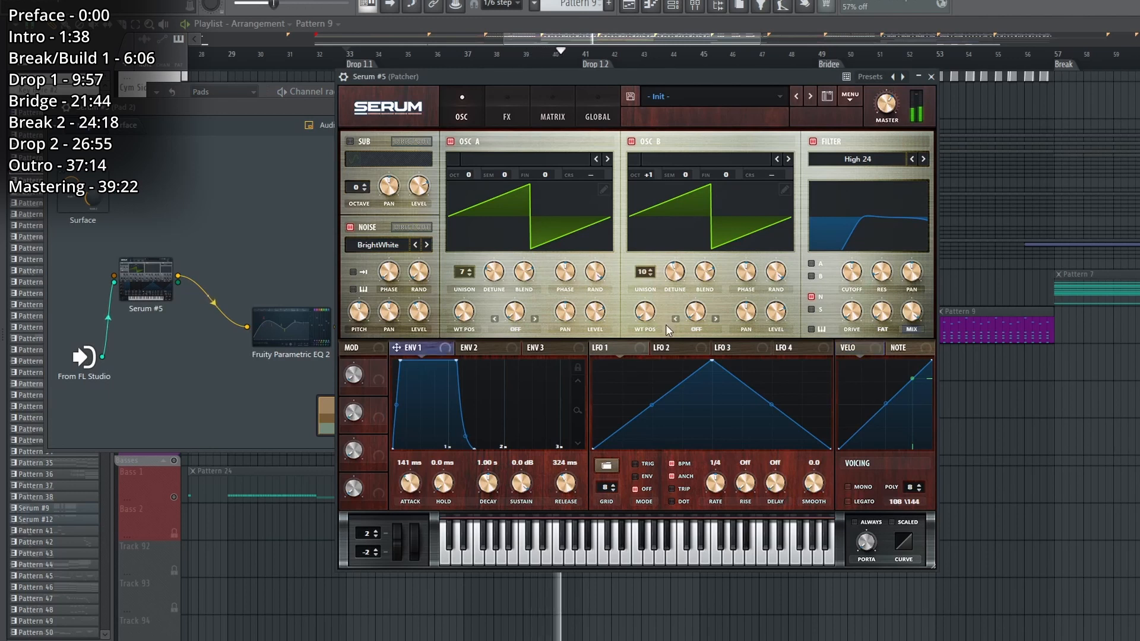
left_click(507, 117)
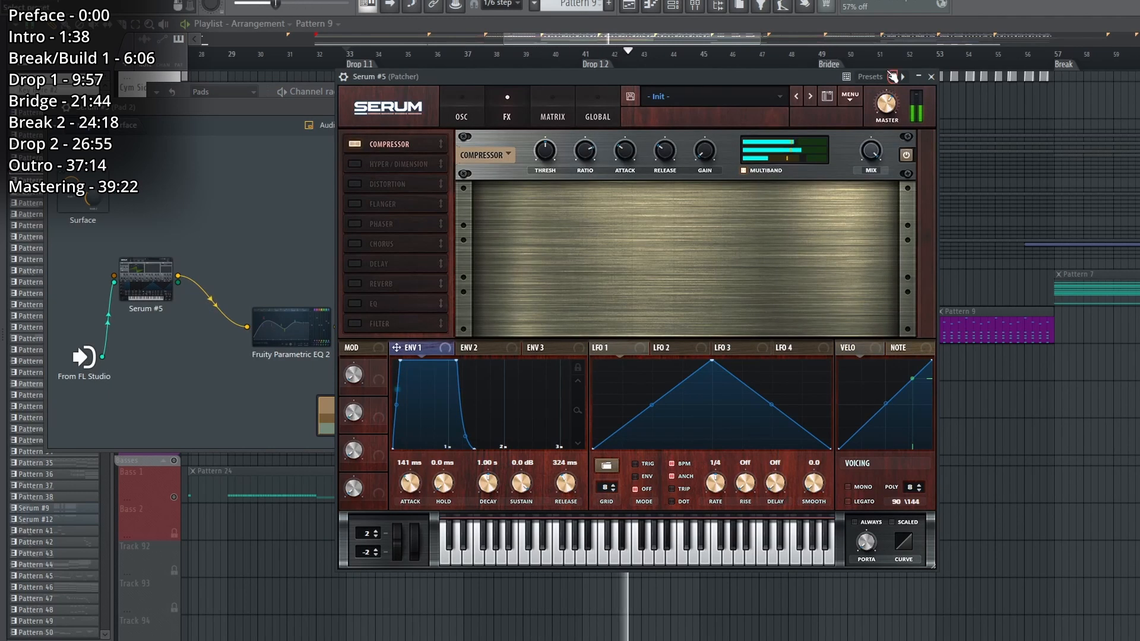
left_click(932, 77)
double_click(291, 326)
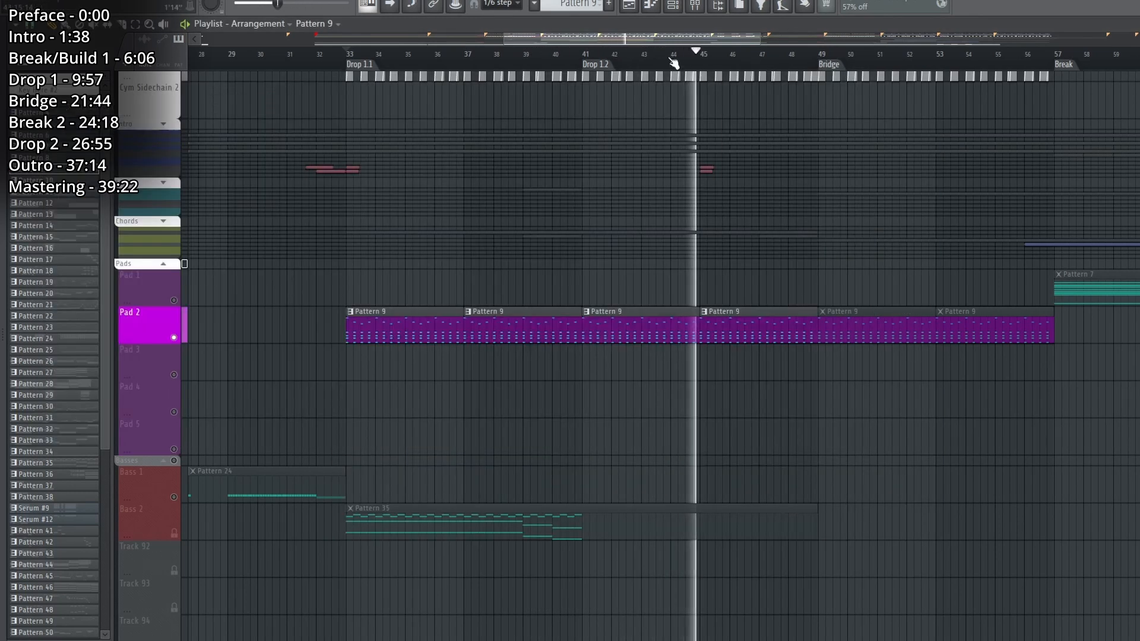
scroll(618, 62, "down", 3)
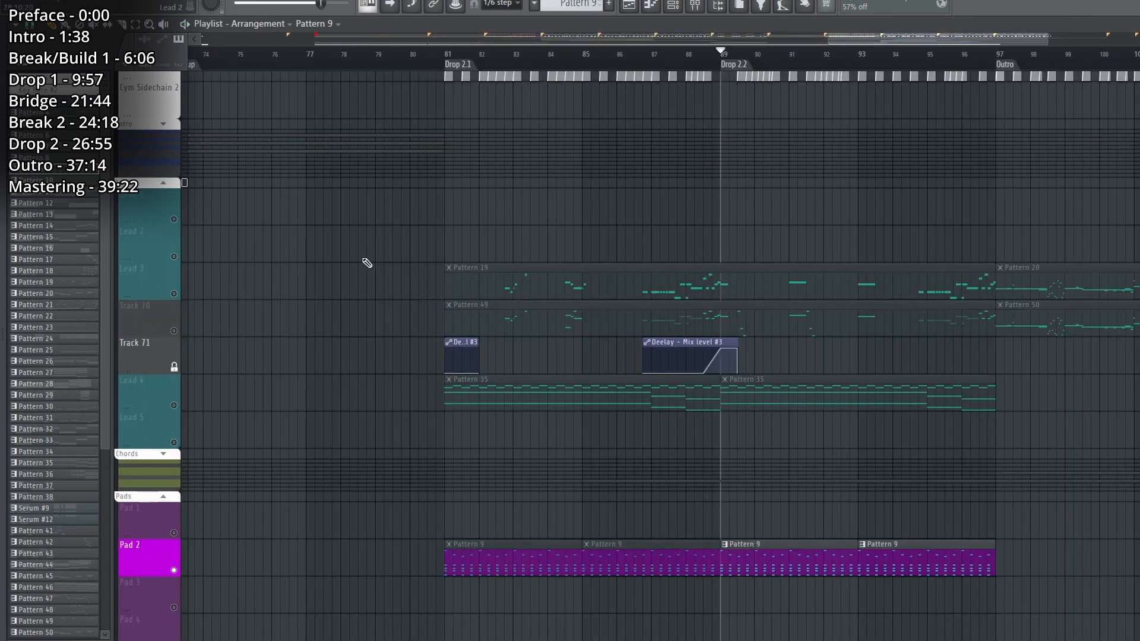
Solo the Lead 4 track, play it from Drop 2.1, and select its Pattern 35 clip.
right_click(179, 402)
left_click(174, 408)
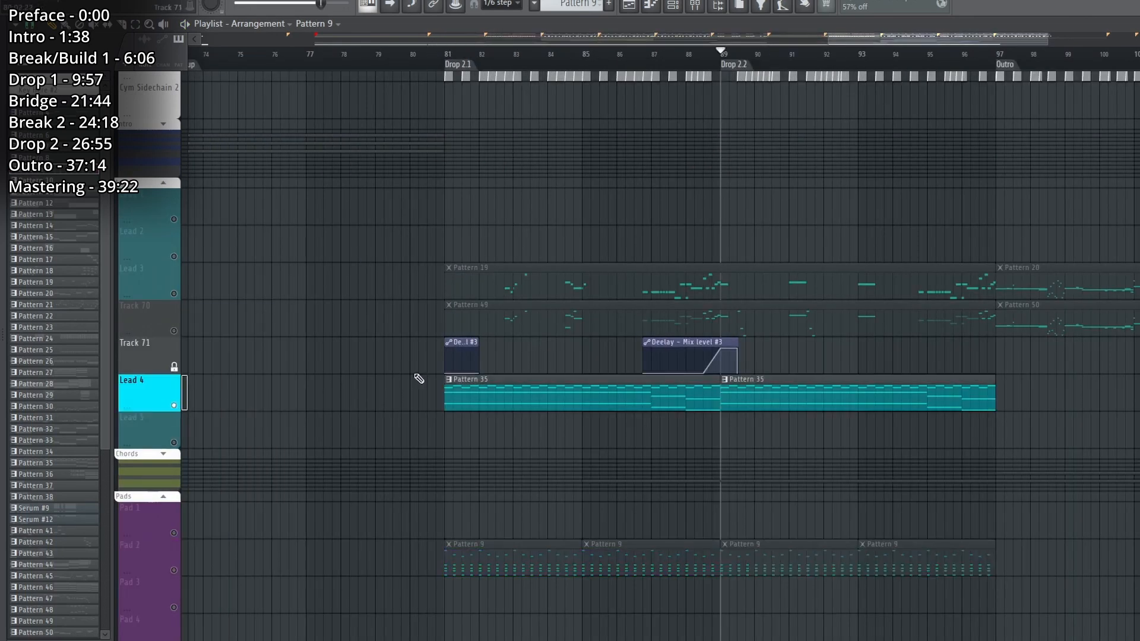
left_click(525, 65)
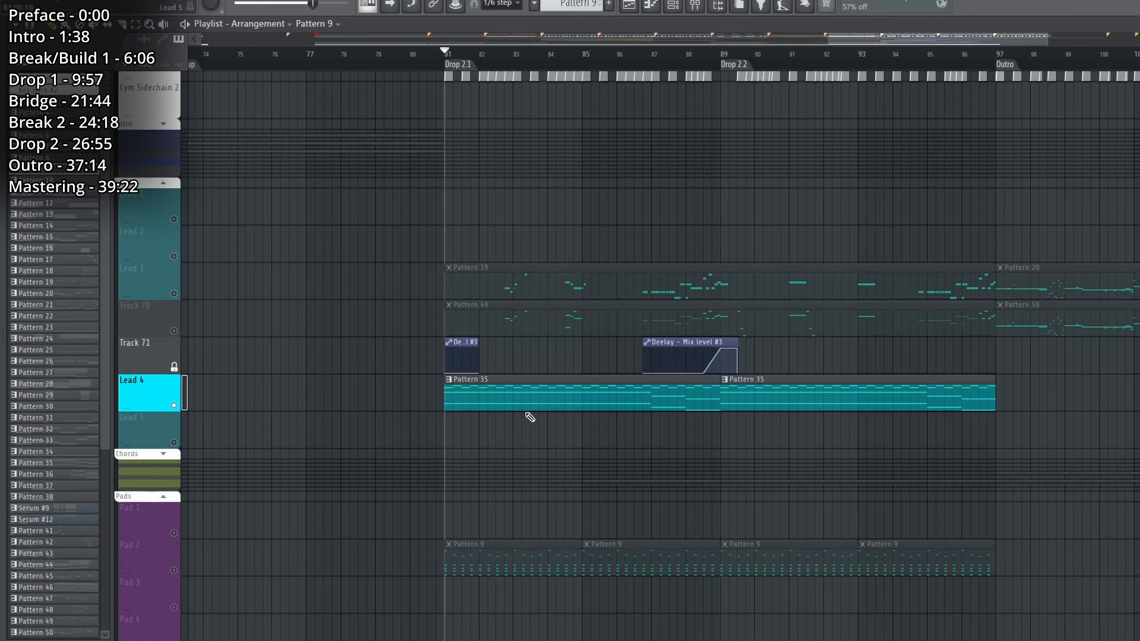
key("space")
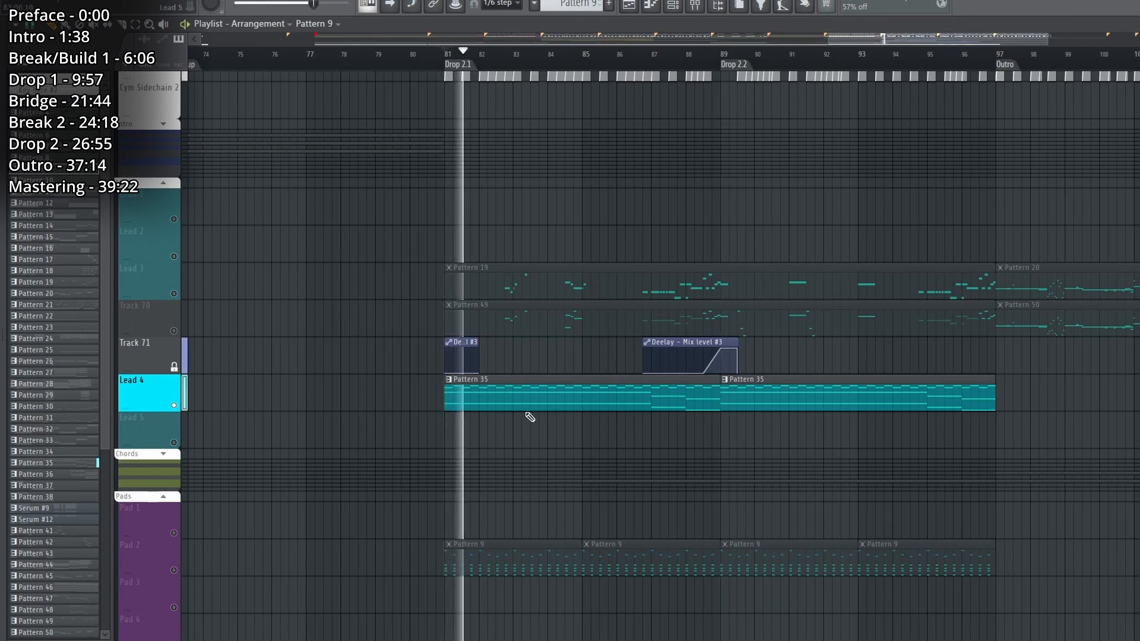
left_click(527, 394)
Examine Lead 4's FLEX Patcher chain from the Leads channel group, including FLEX, Ozone Imager 2, and the SerumFX effects.
left_click(675, 6)
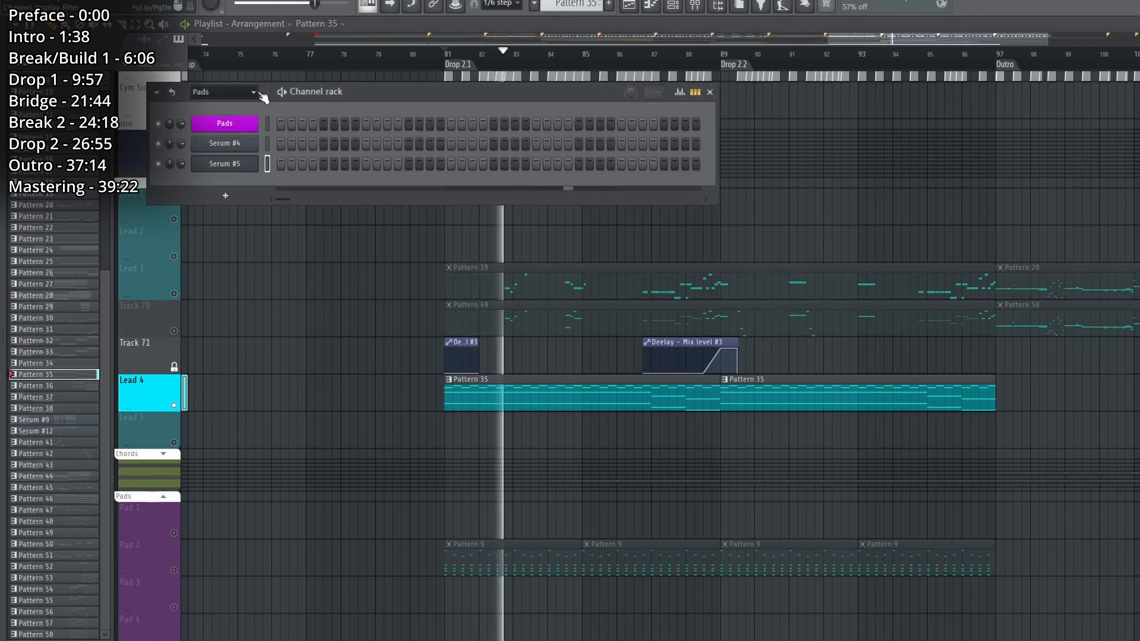
left_click(260, 93)
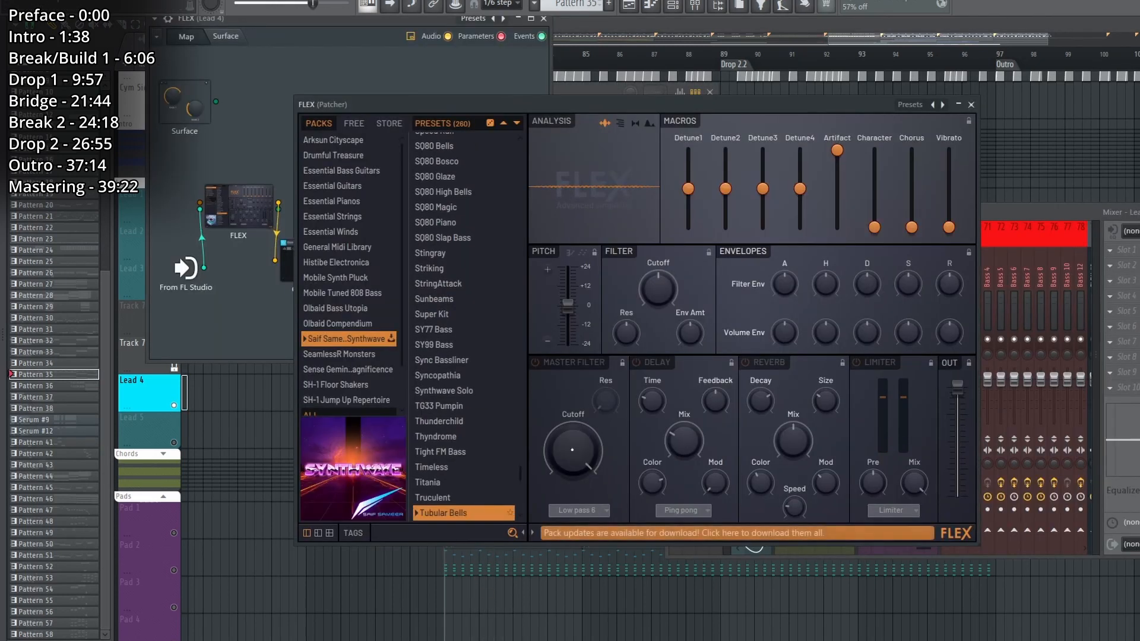
left_click(972, 105)
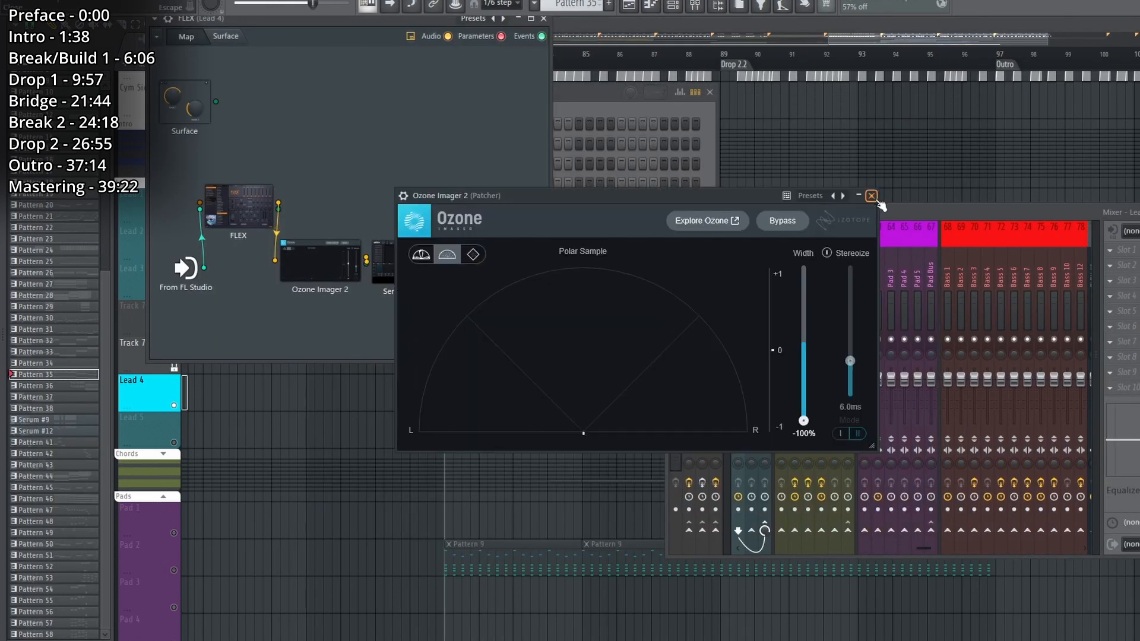
left_click(872, 196)
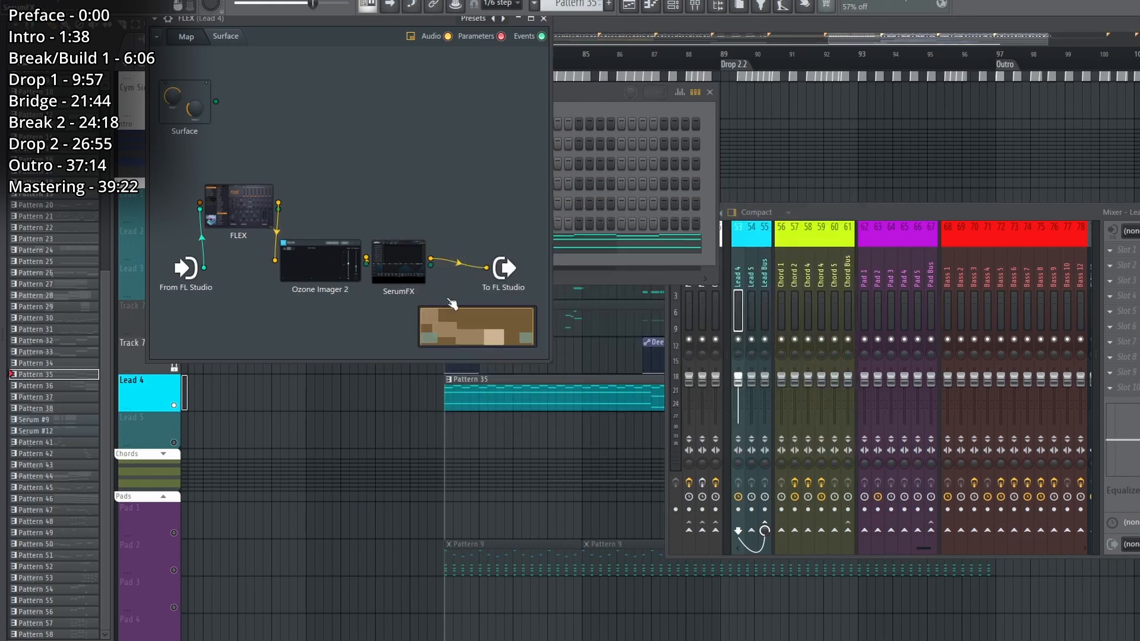
left_click(399, 264)
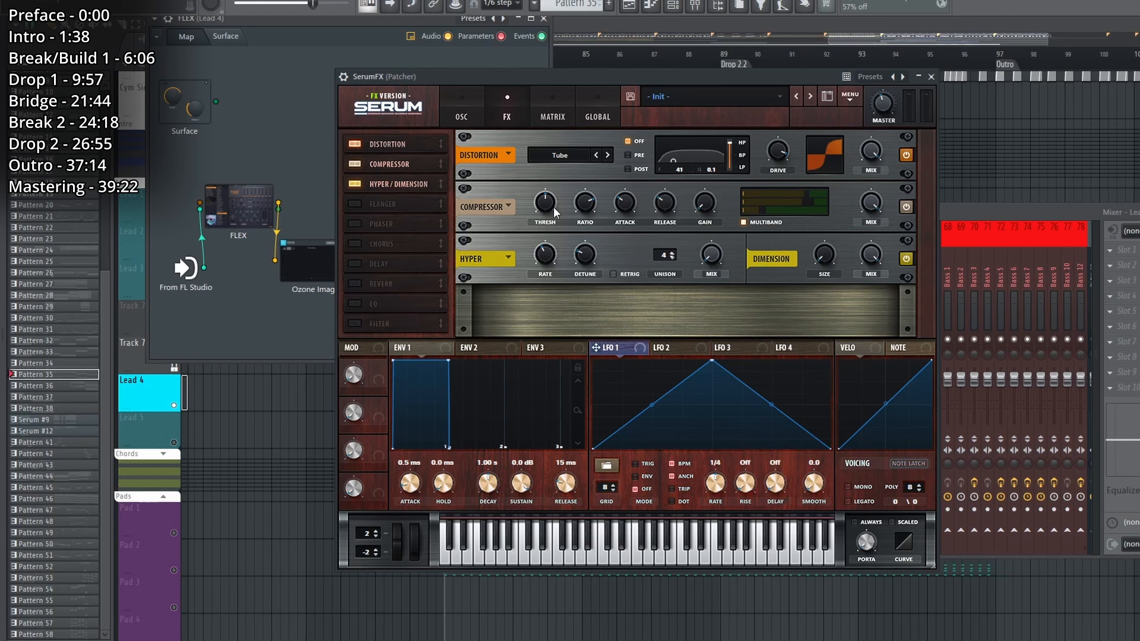
left_click(459, 107)
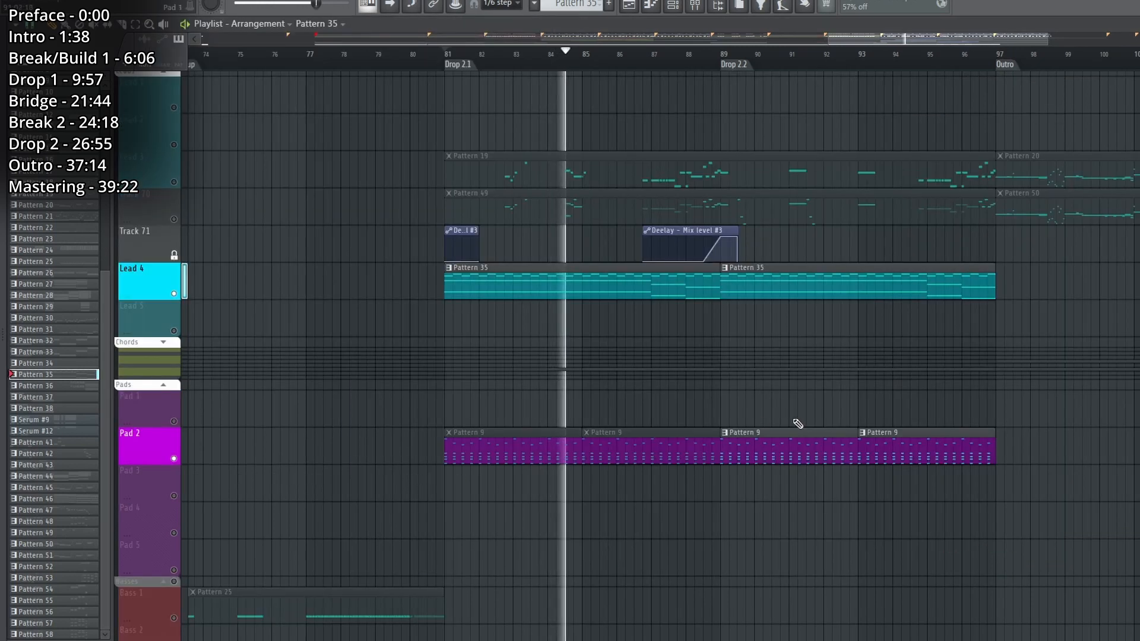
Play Lead 4's Pattern 35 together with Pad 2's Pattern 9 from Drop 2.2.
left_click(720, 52)
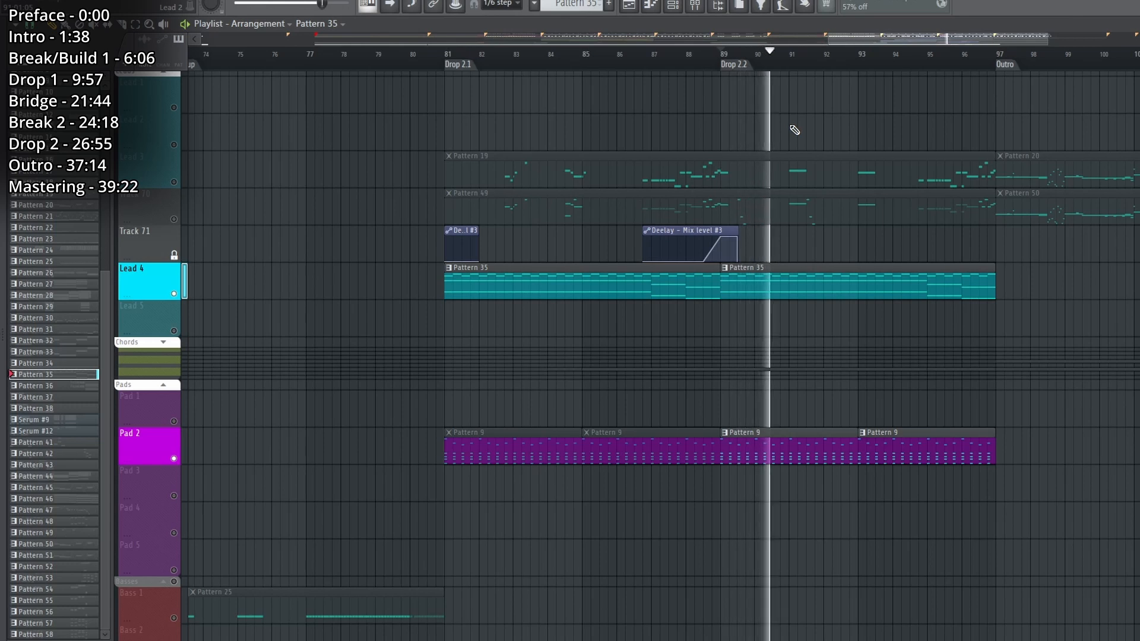
key("space")
Play the Zenith Drop 2 Dugs clip on Track 122 with Pattern 18 on Track 123 from Drop 2.1.
scroll(498, 234, "down", 12)
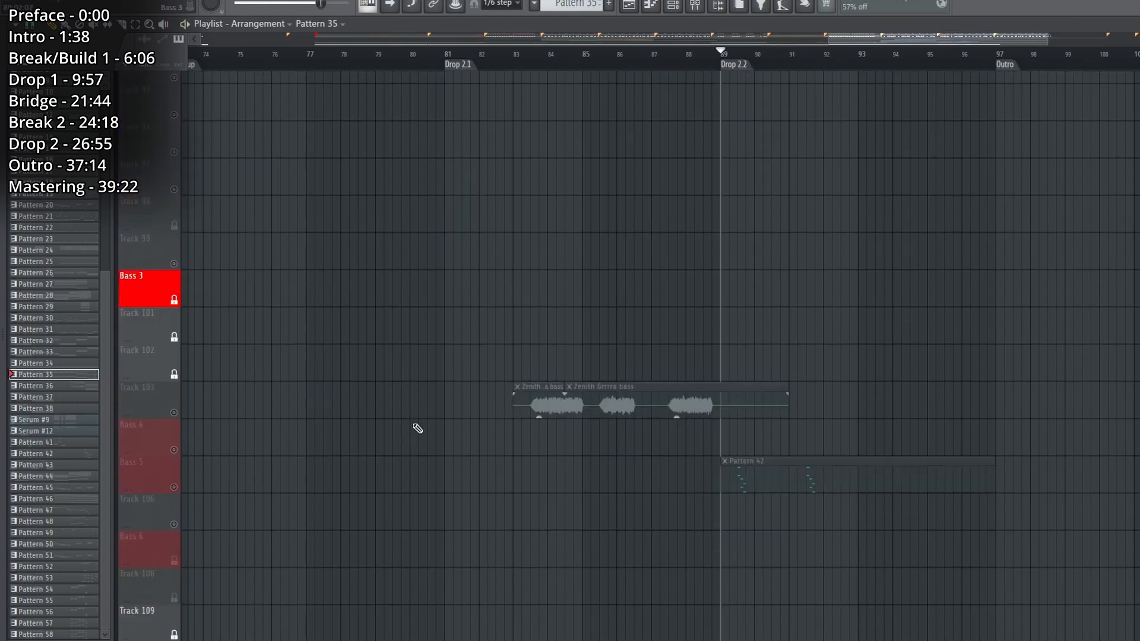
scroll(445, 432, "down", 4)
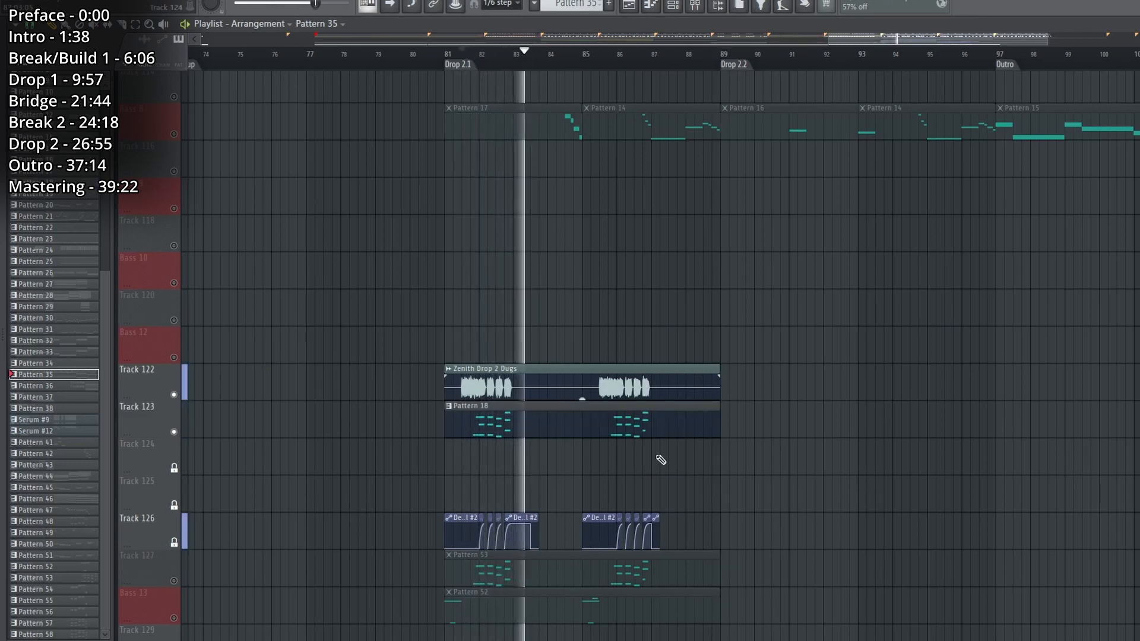
key("space")
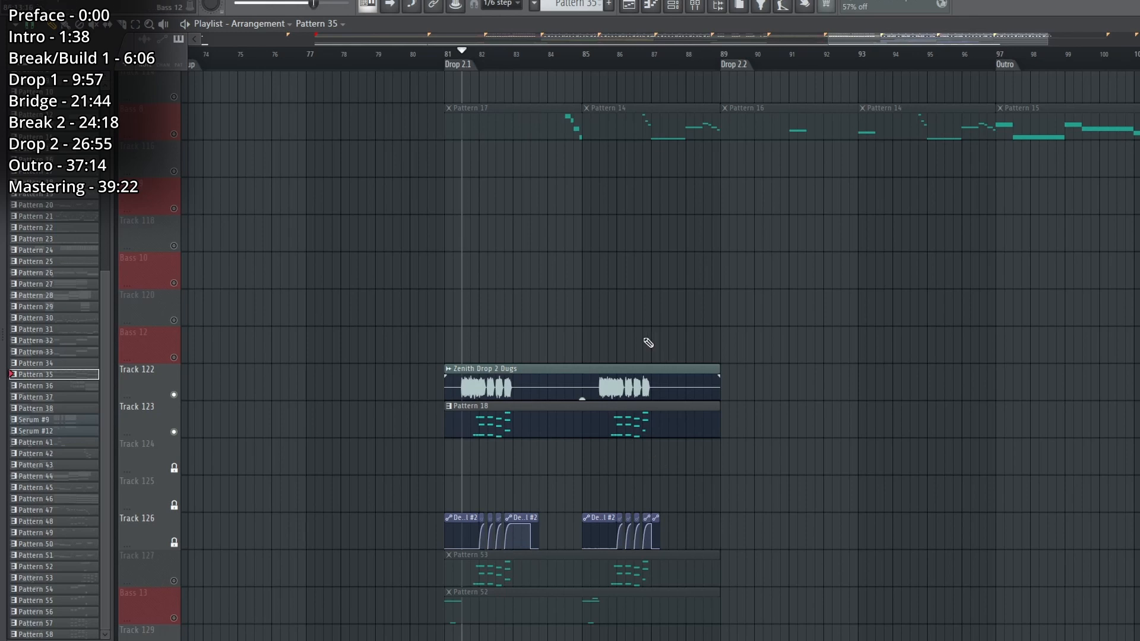
Examine the Rezonator effect on the Bass 12 mixer track and play Pattern 53 alone on Track 127.
scroll(496, 70, "up", 2)
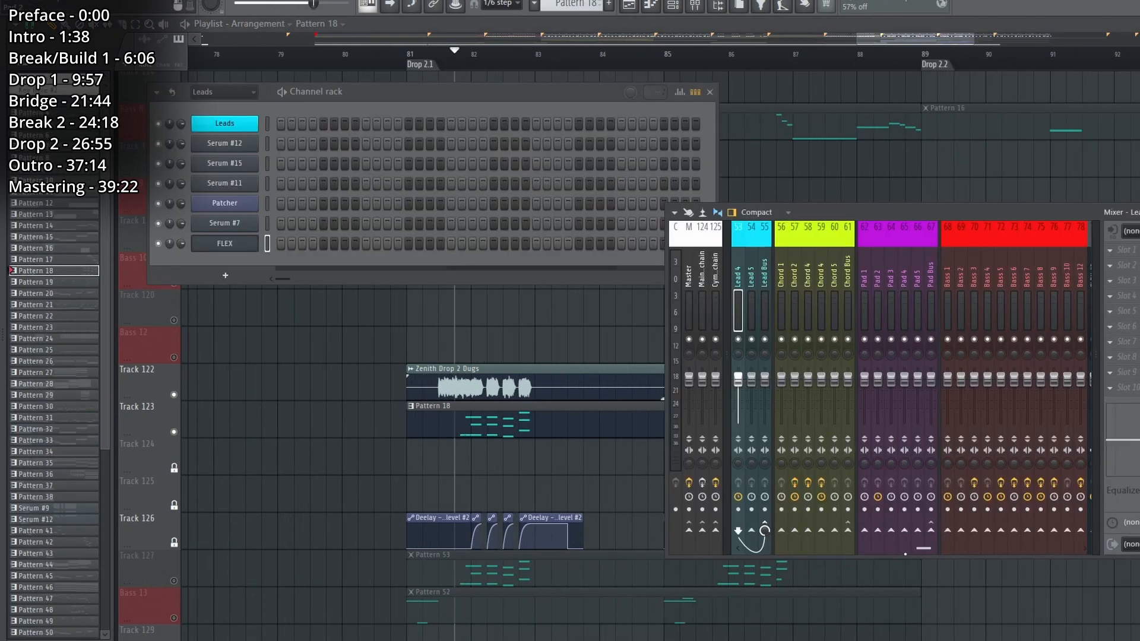
scroll(952, 376, "down", 5)
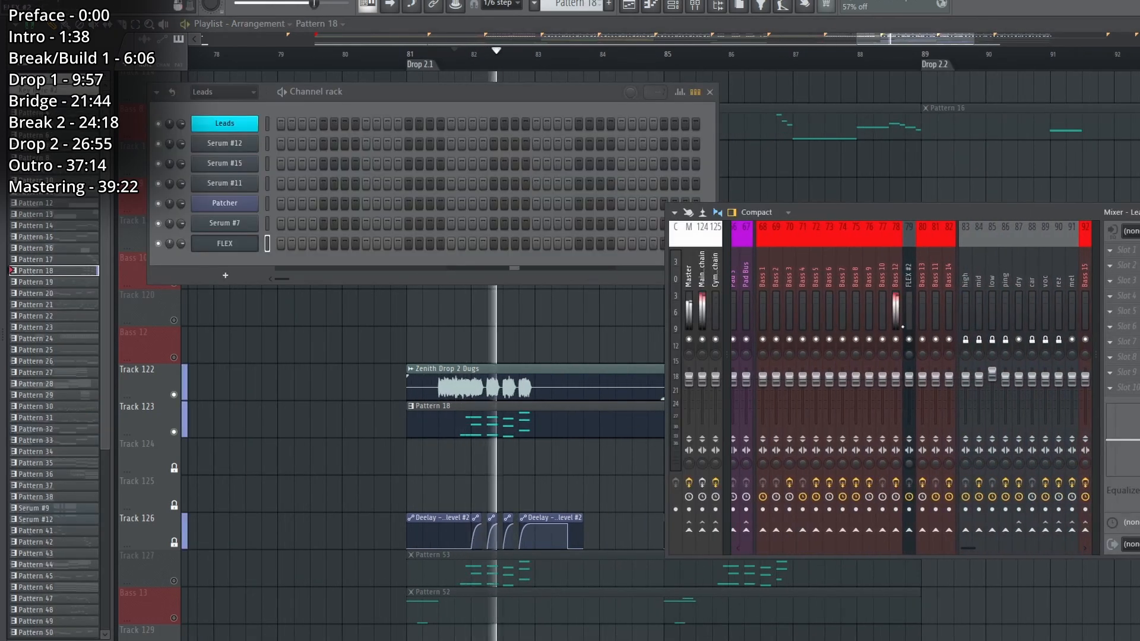
left_click(896, 530)
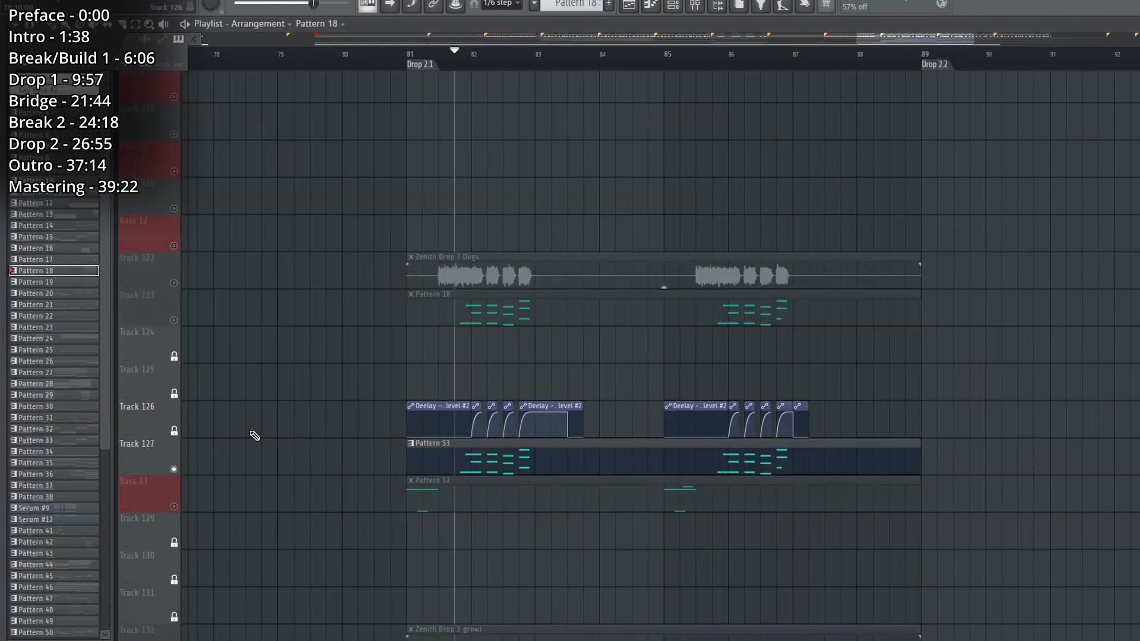
key("space")
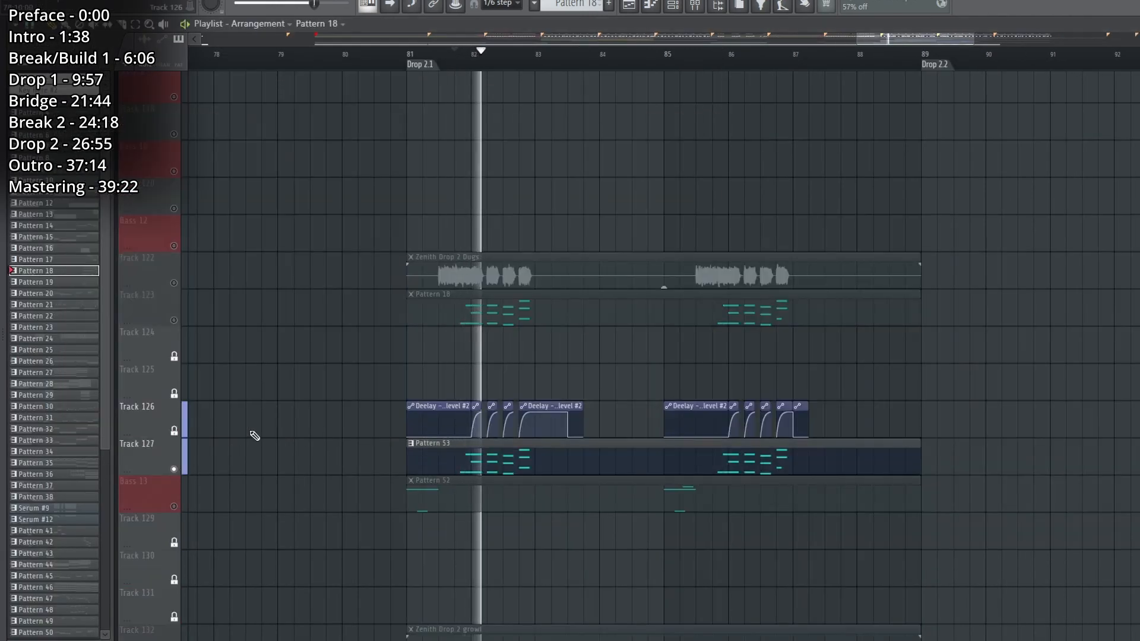
key("space")
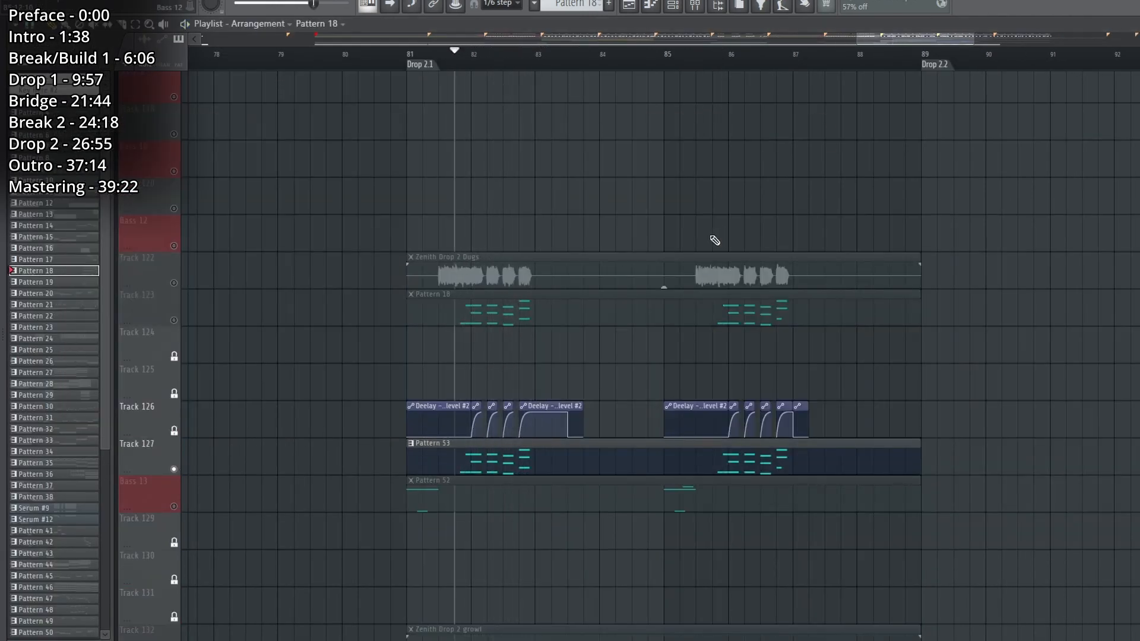
Unmute Tracks 122 and 123 and play them together with Pattern 53 on Track 127.
scroll(687, 230, "up", 10)
scroll(660, 388, "down", 10)
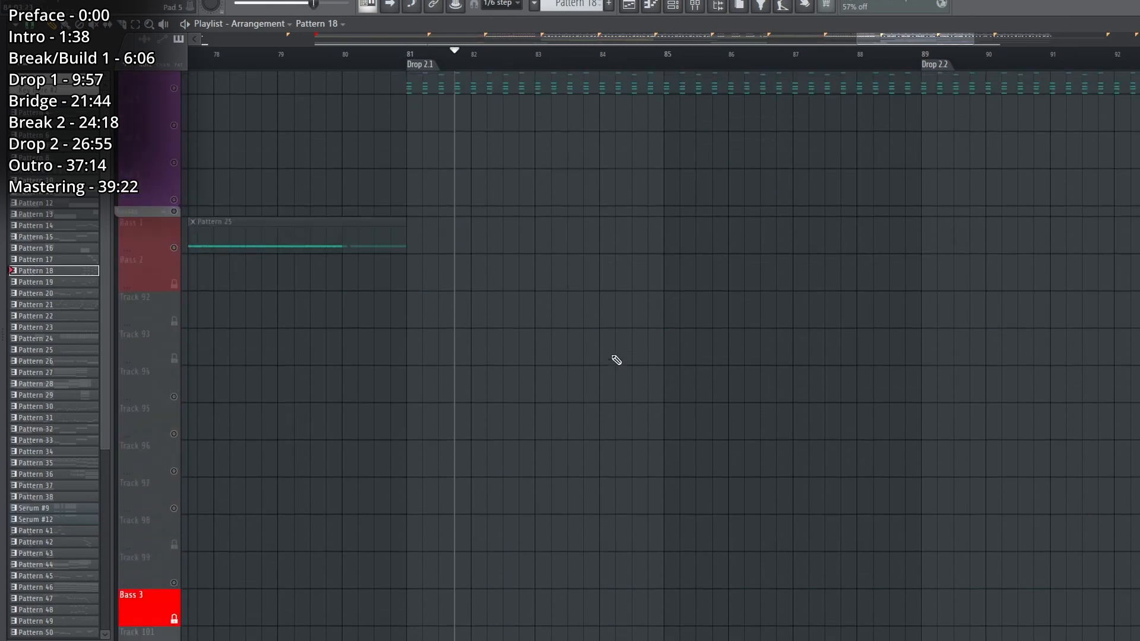
scroll(628, 376, "down", 2)
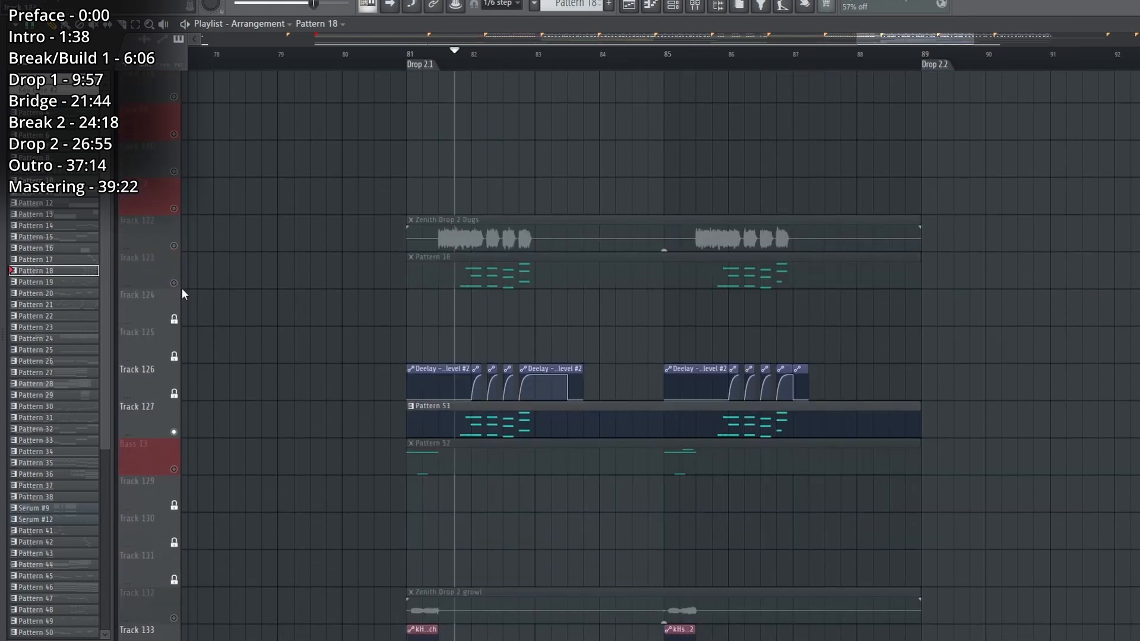
left_click(174, 283)
left_click(174, 246)
key("space")
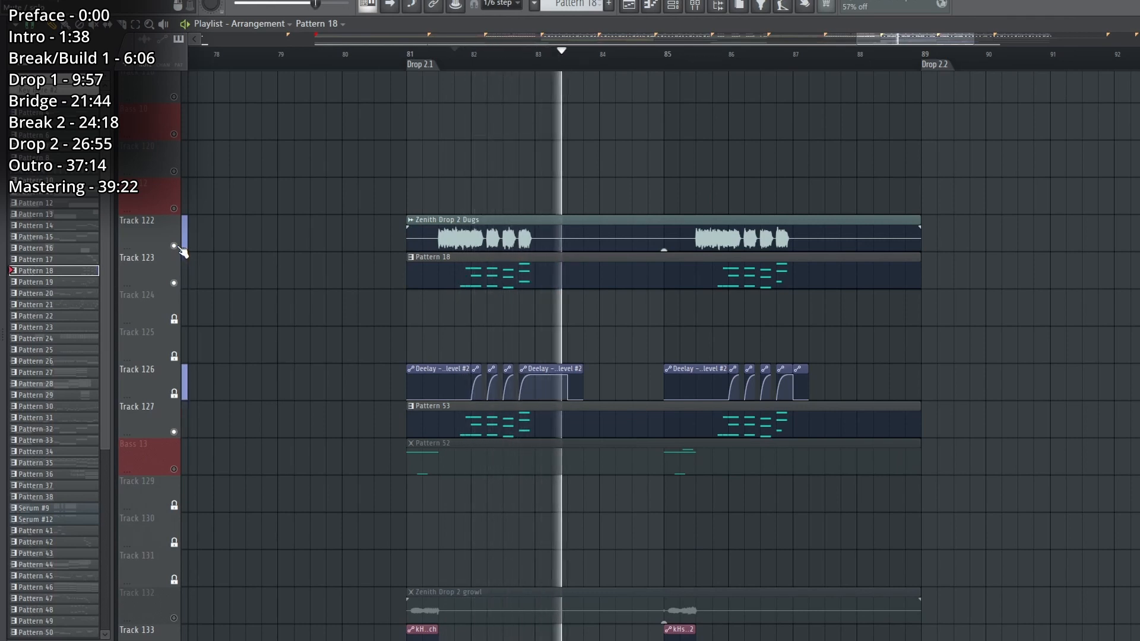
key("space")
Solo the Bass 13 track, move the playhead to Drop 2.1, and select its Pattern 52 clip.
scroll(212, 378, "down", 4)
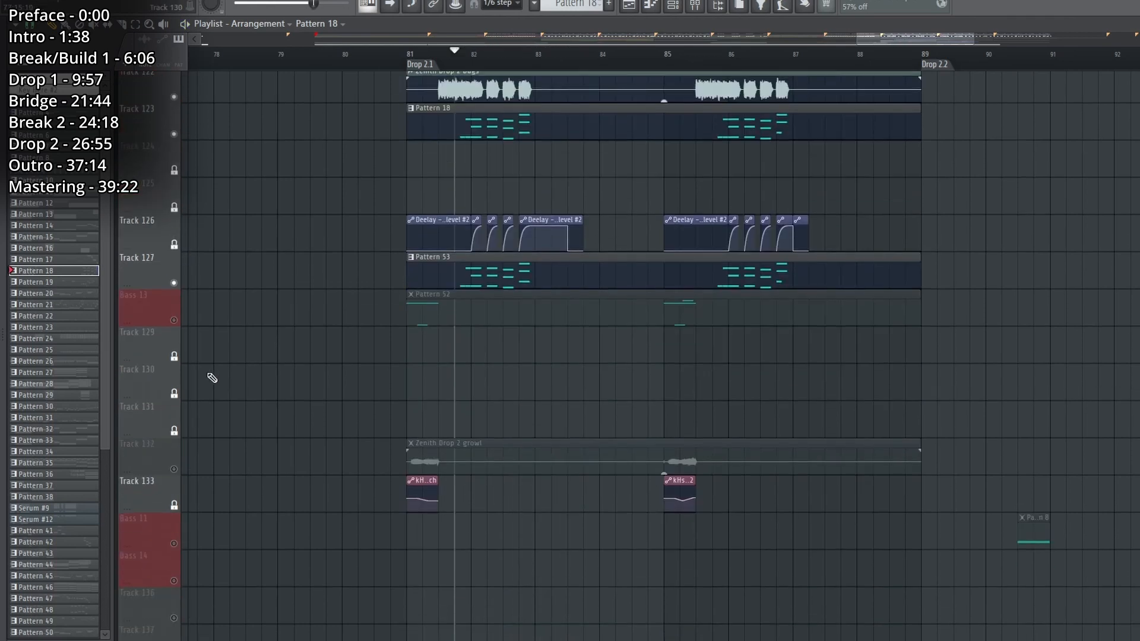
right_click(174, 320)
left_click(408, 55)
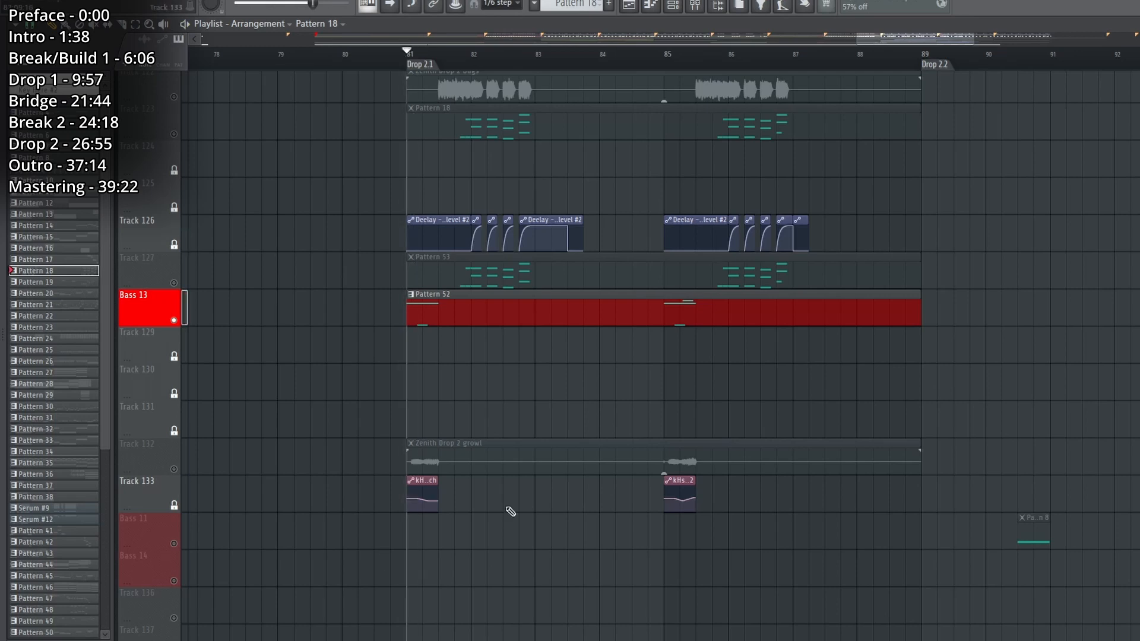
left_click(575, 305)
Solo Track 132 and play its Zenith Drop 2 growl clip.
right_click(174, 469)
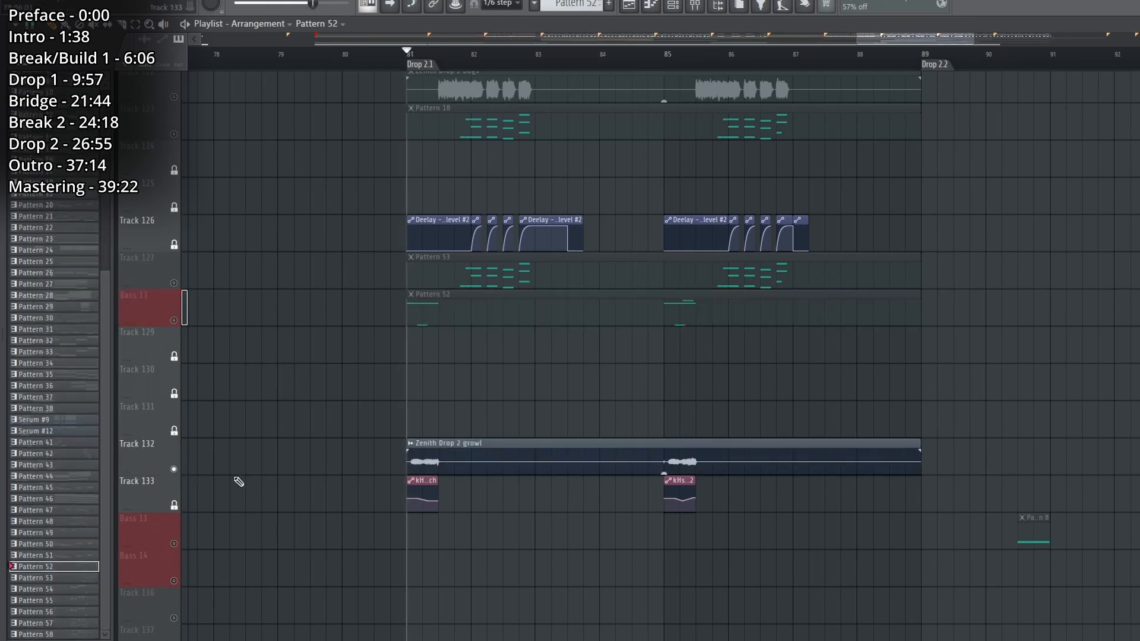
key("space")
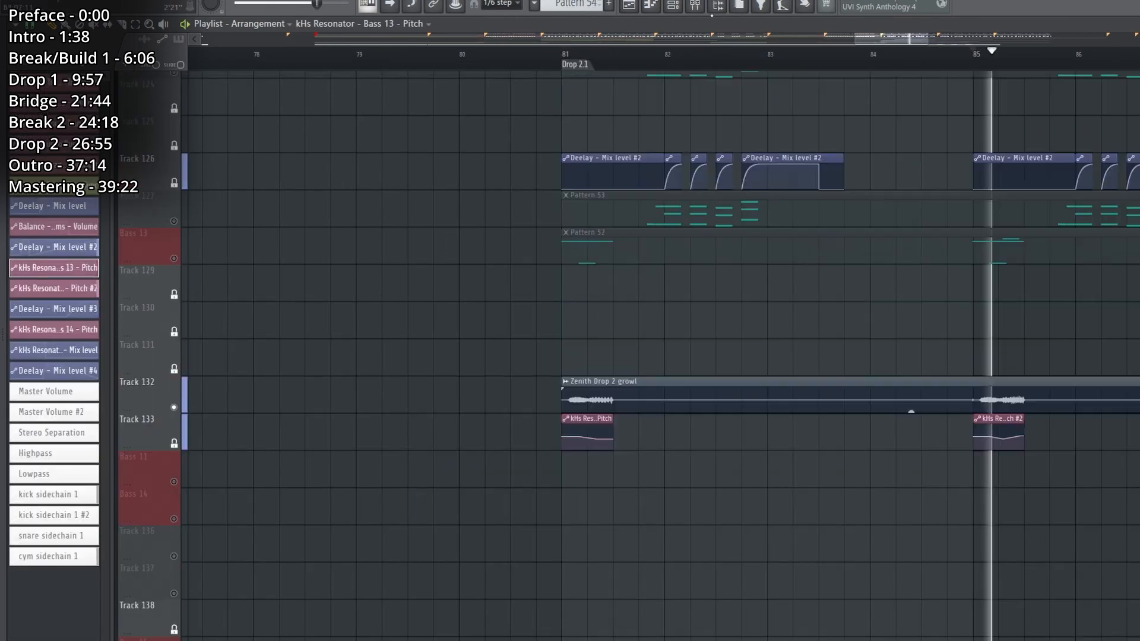
key("F9")
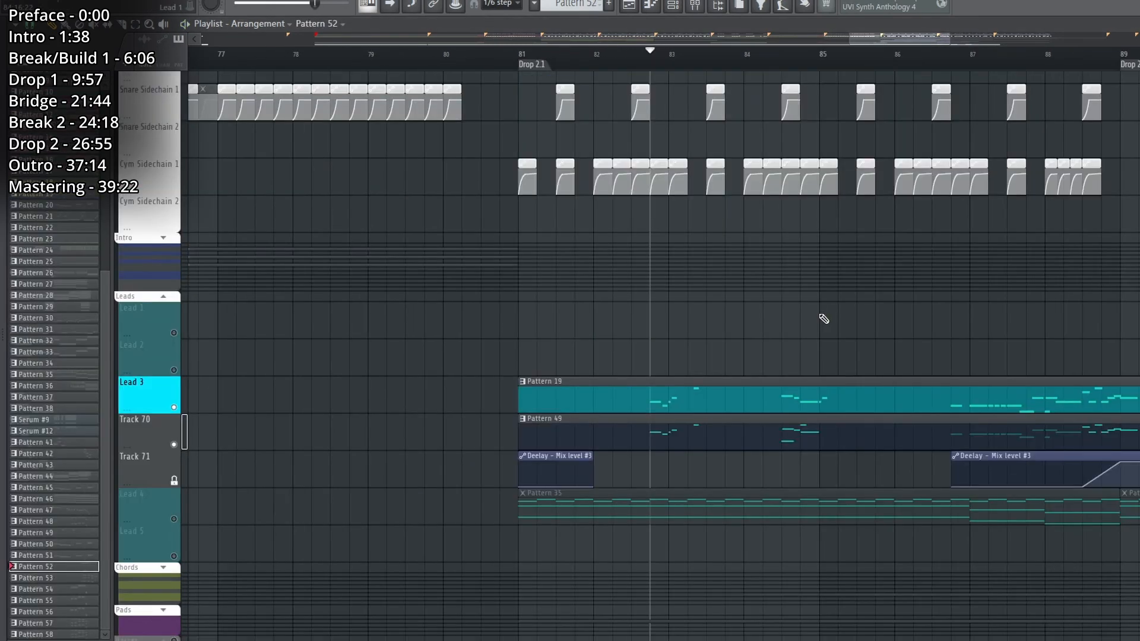
Play Pattern 19 on Lead 3 without Track 70 and open its Patcher from the Leads channel group.
right_click(179, 407)
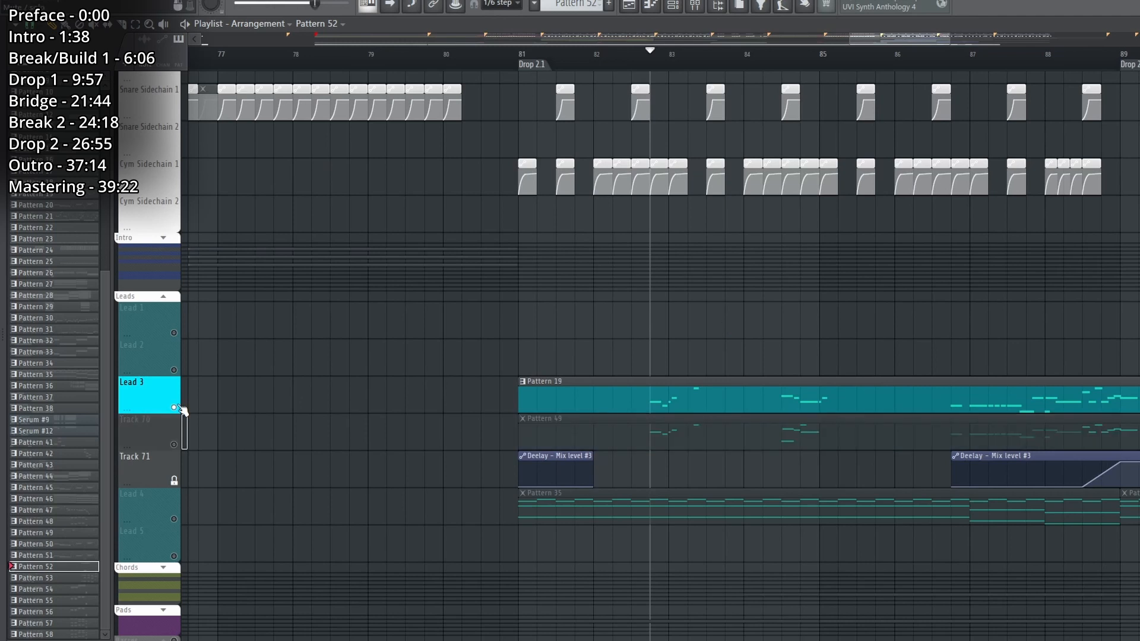
left_click(611, 407)
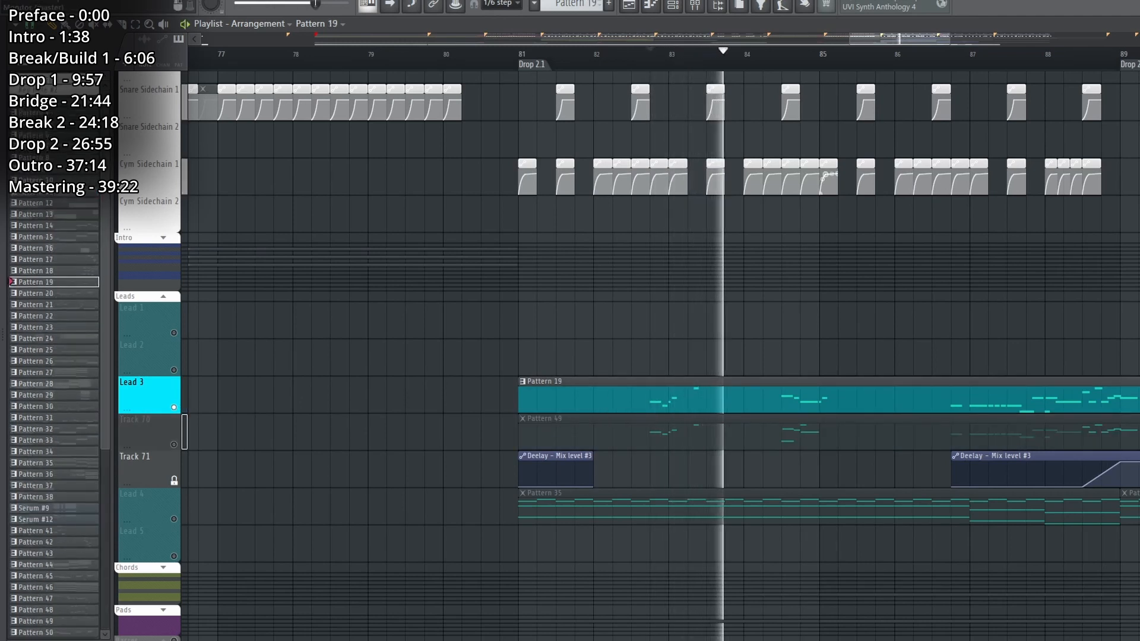
left_click(673, 6)
scroll(415, 297, "down", 3)
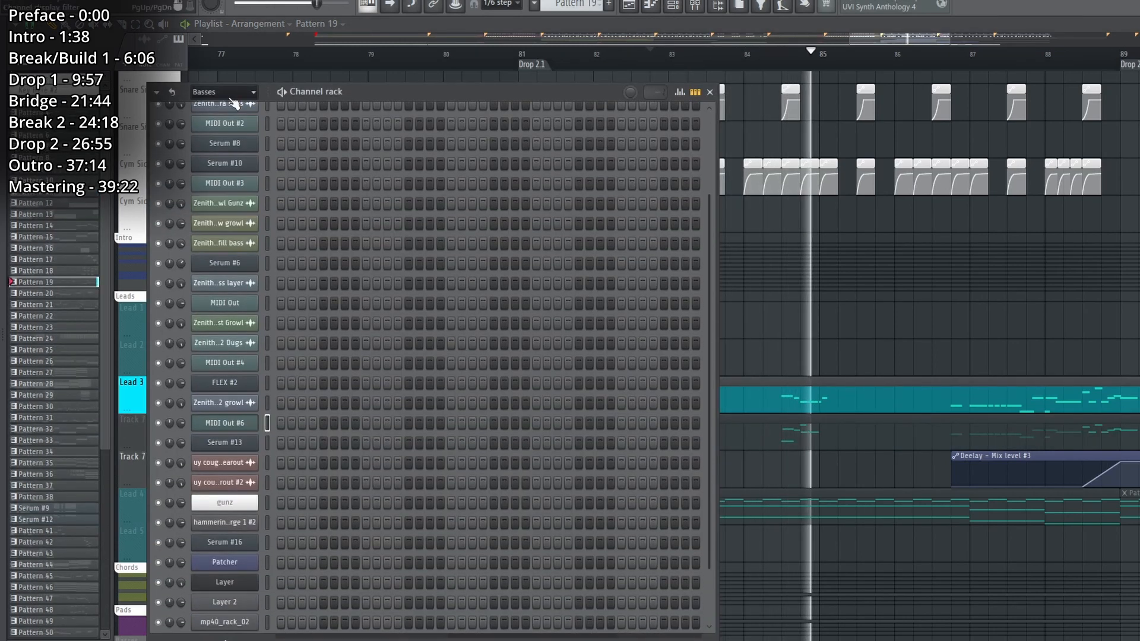
left_click(222, 92)
left_click(202, 212)
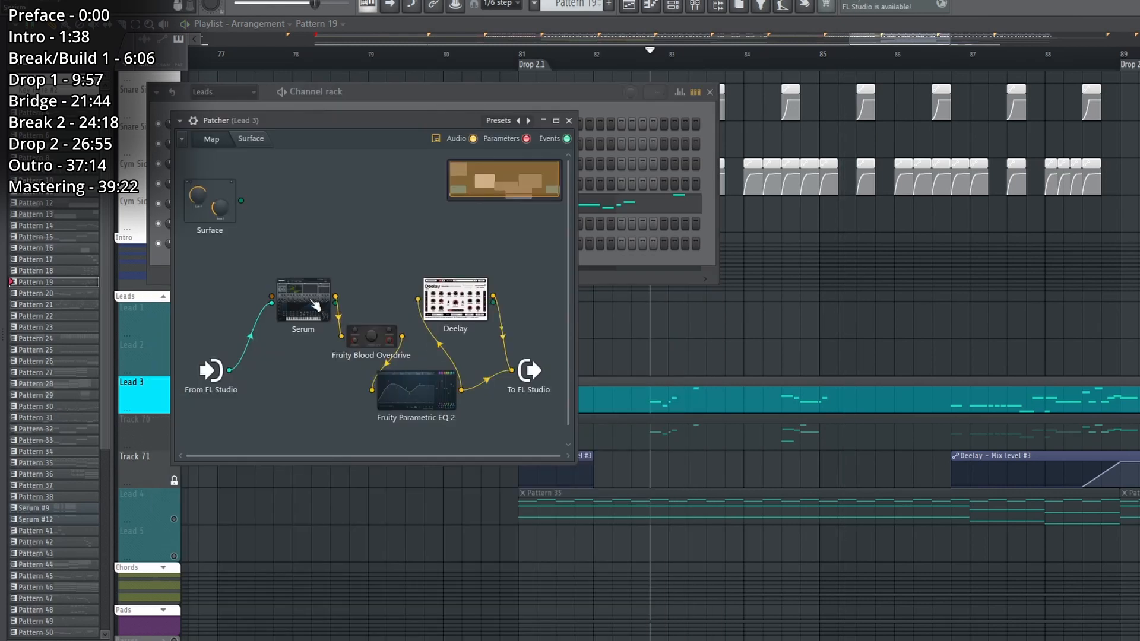
Examine the oscillator and effects pages of the Serum inside Lead 3's Patcher, and close it.
double_click(315, 306)
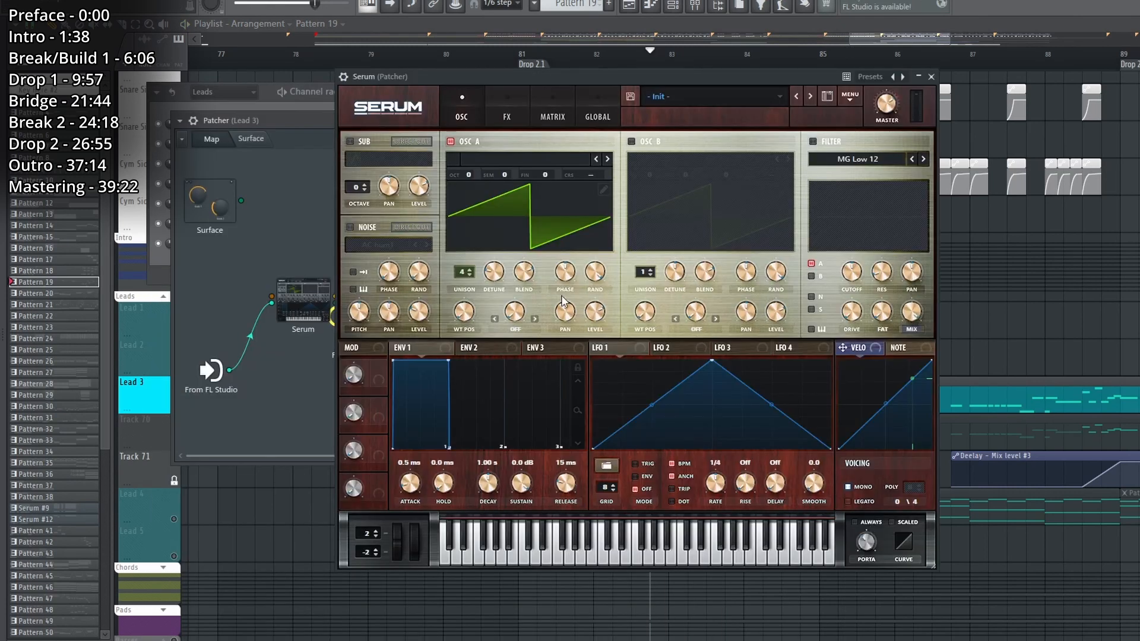
left_click(511, 112)
left_click(473, 107)
left_click(932, 76)
Examine the Fruity Parametric EQ 2 and Deelay settings in Lead 3's Patcher.
double_click(418, 396)
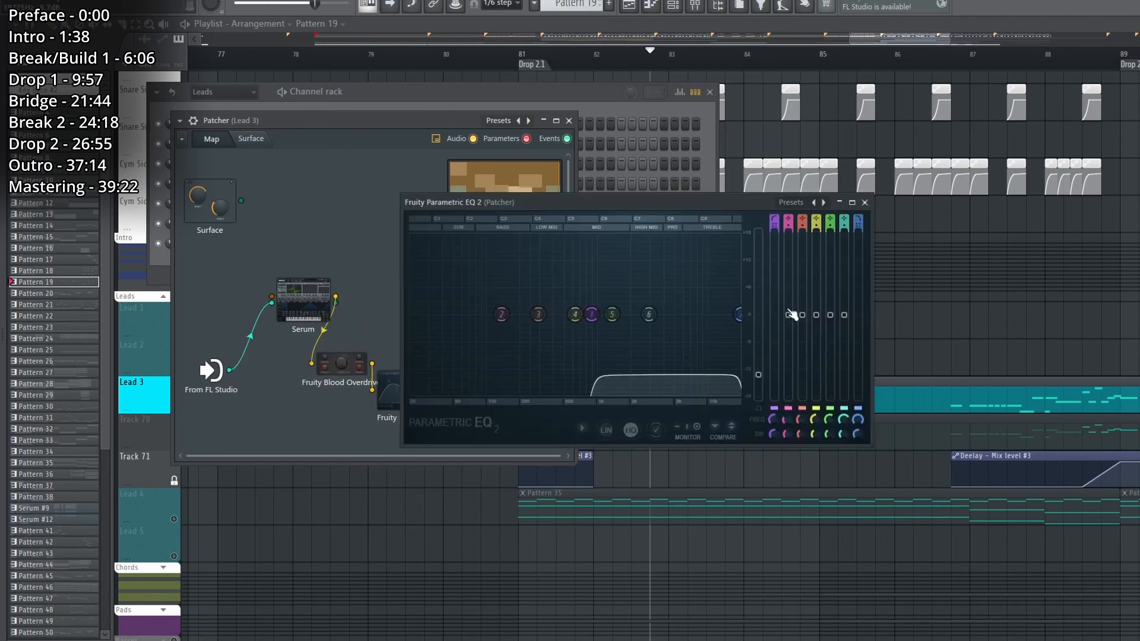
left_click(864, 203)
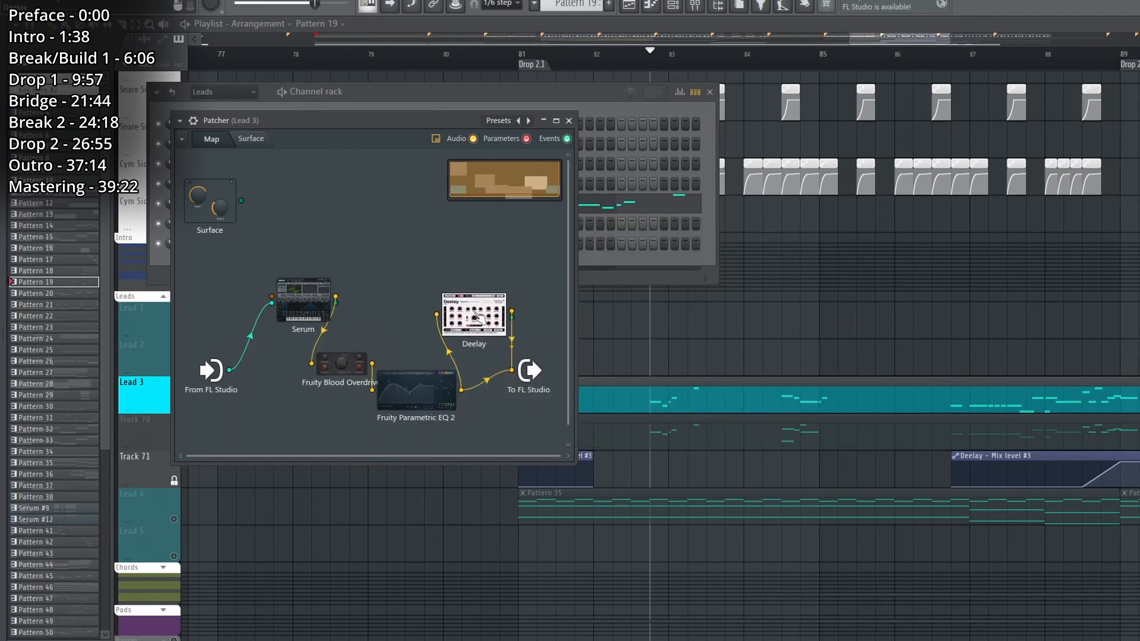
double_click(492, 340)
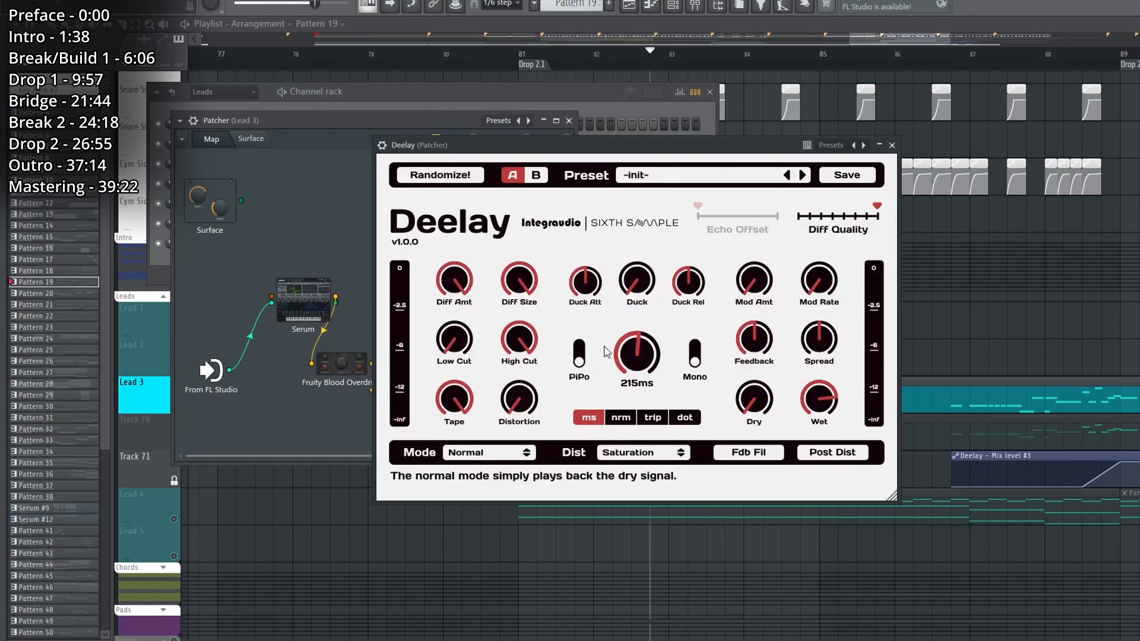
Close the plugin windows, solo Track 70, and play its Pattern 49 layer.
key("F12")
right_click(173, 446)
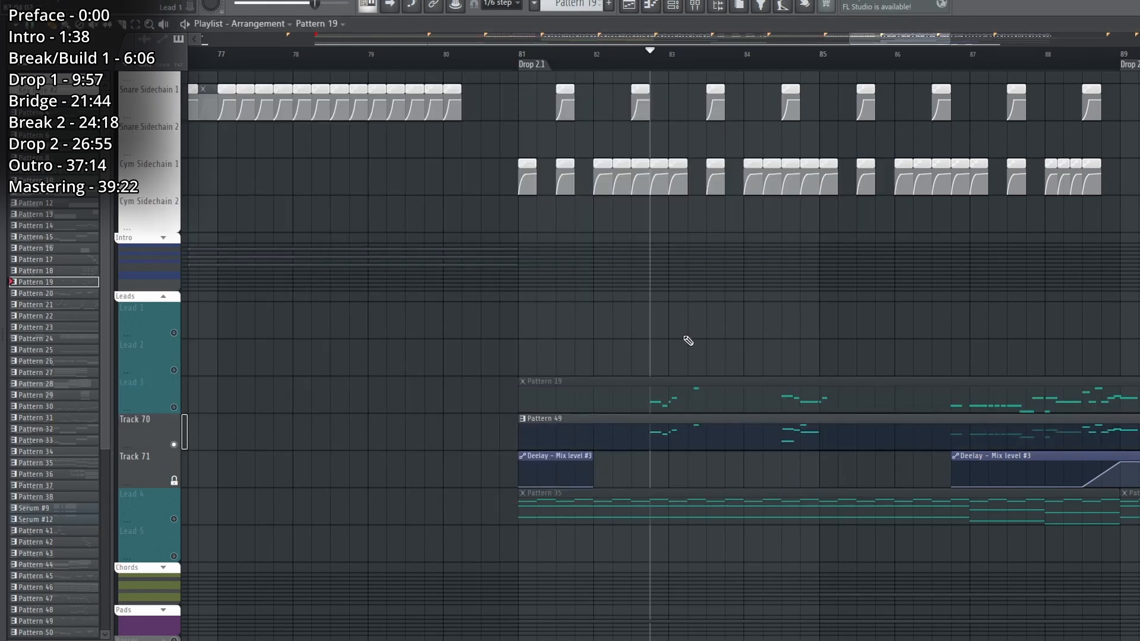
key("space")
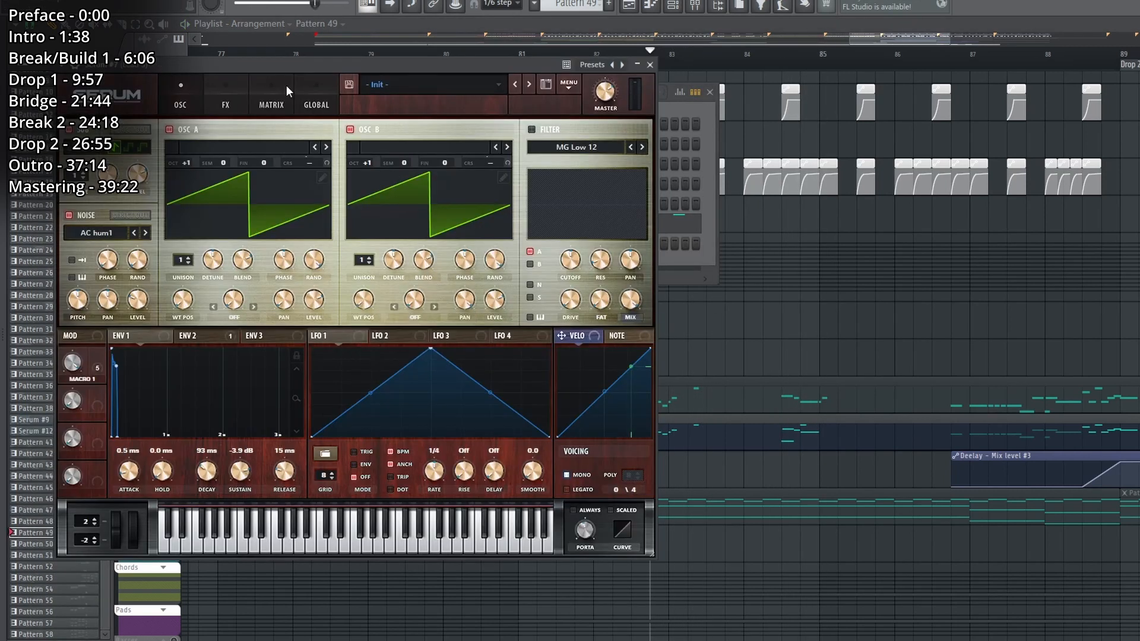
Examine the matrix, global, and oscillator pages of Pattern 49's Serum, and play the pattern again.
left_click(276, 101)
left_click(317, 102)
left_click(182, 105)
right_click(776, 360)
key("space")
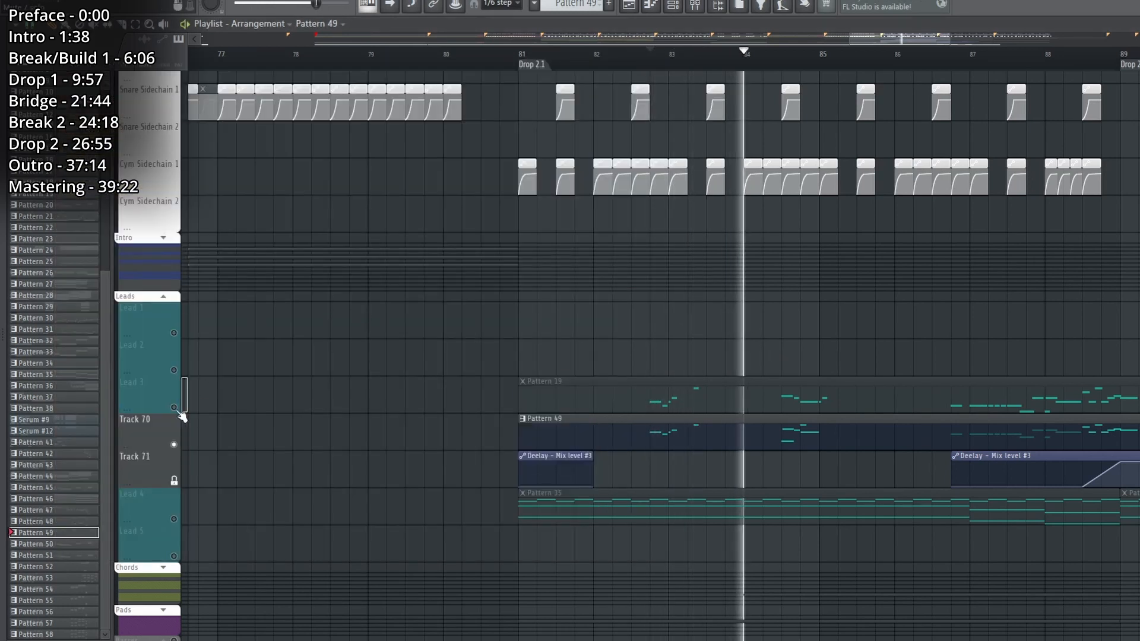
Enable Lead 3 alongside Track 70, play both, and examine the oscillator and effects pages of the lead layer's Serum.
left_click(180, 414)
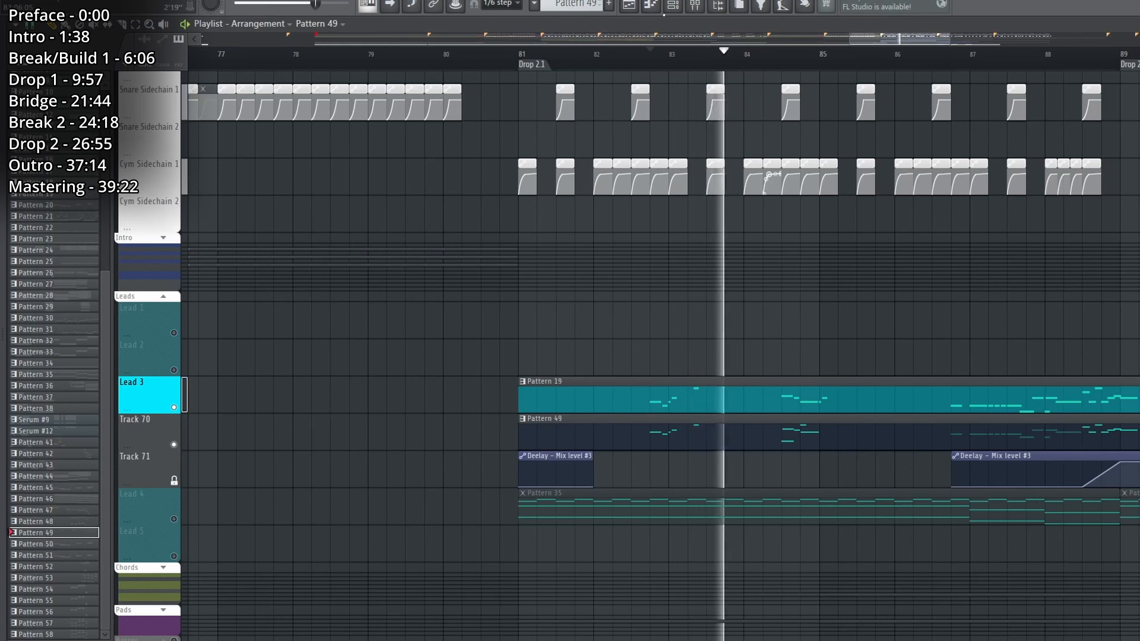
left_click(673, 7)
left_click(234, 228)
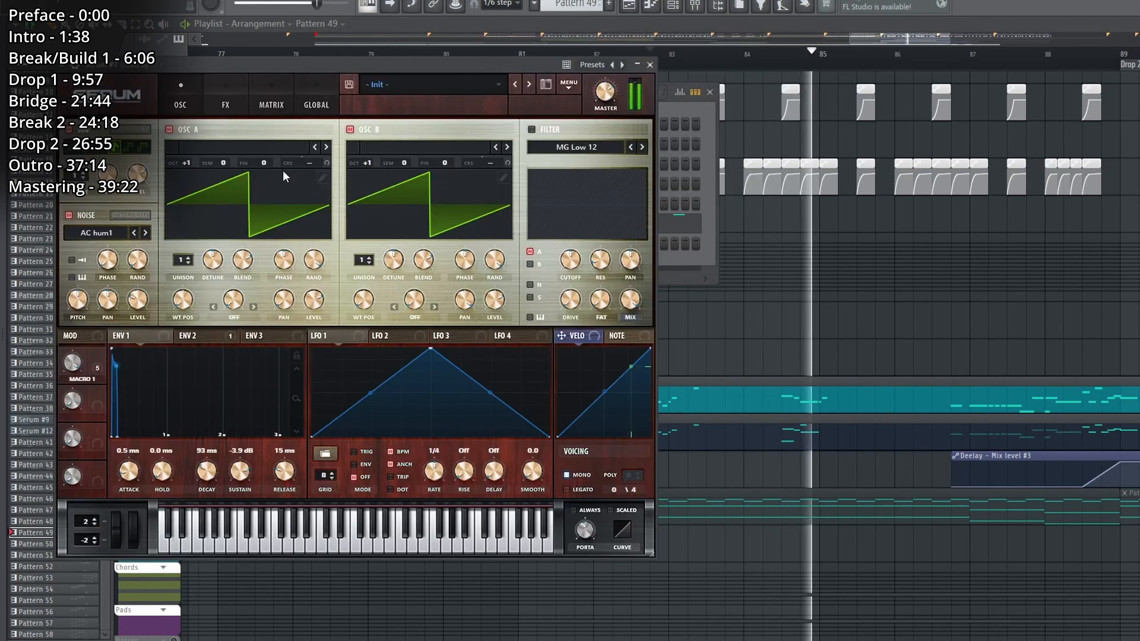
left_click(226, 105)
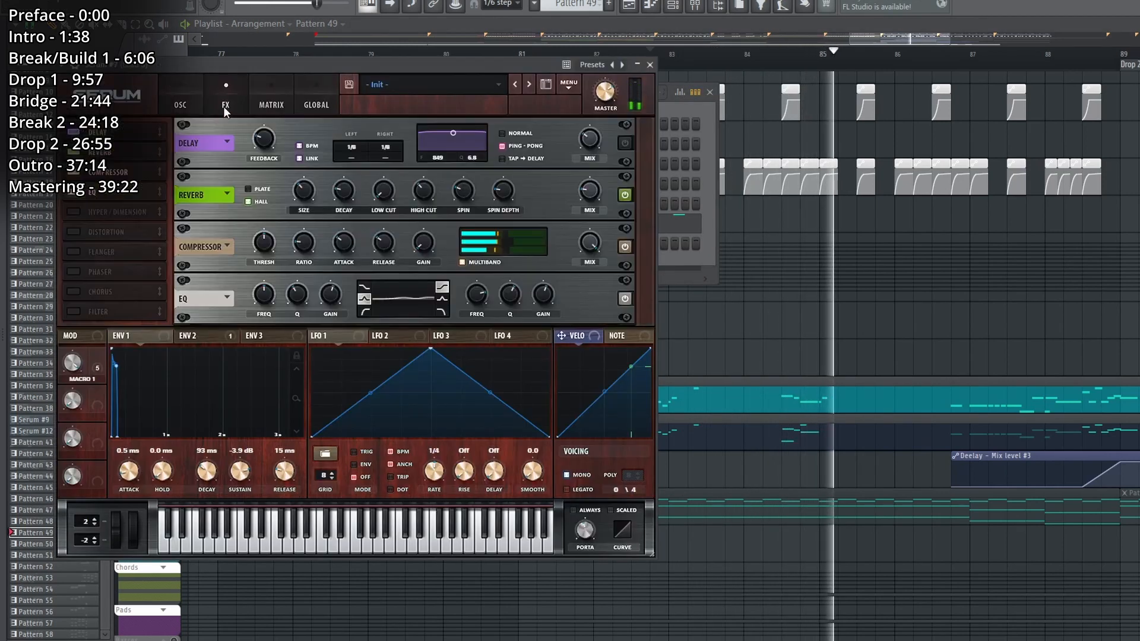
right_click(764, 317)
scroll(760, 317, "down", 3)
scroll(760, 297, "right", 4)
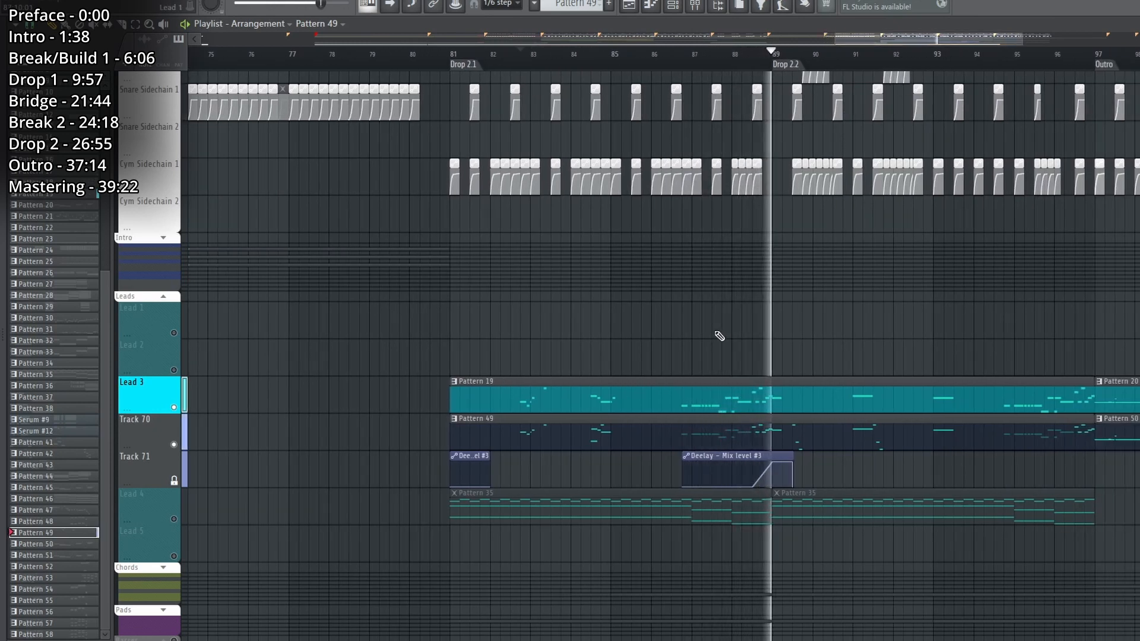
Expand the Pads and Chords track groups, and solo the Chord 4 track for playback.
scroll(171, 245, "down", 5)
left_click(165, 238)
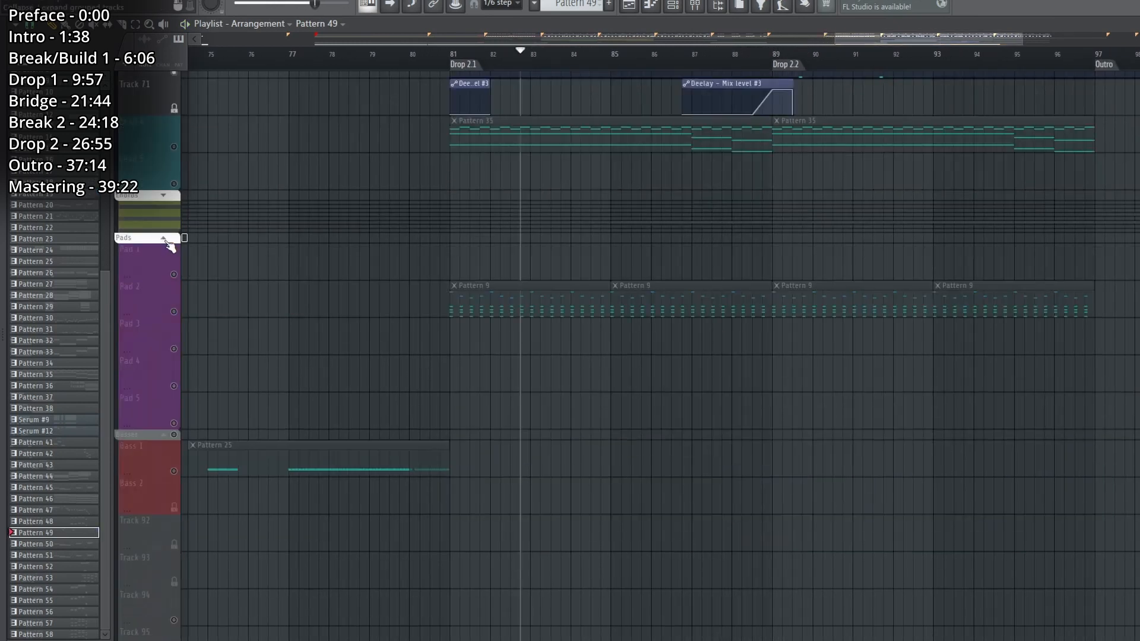
left_click(166, 196)
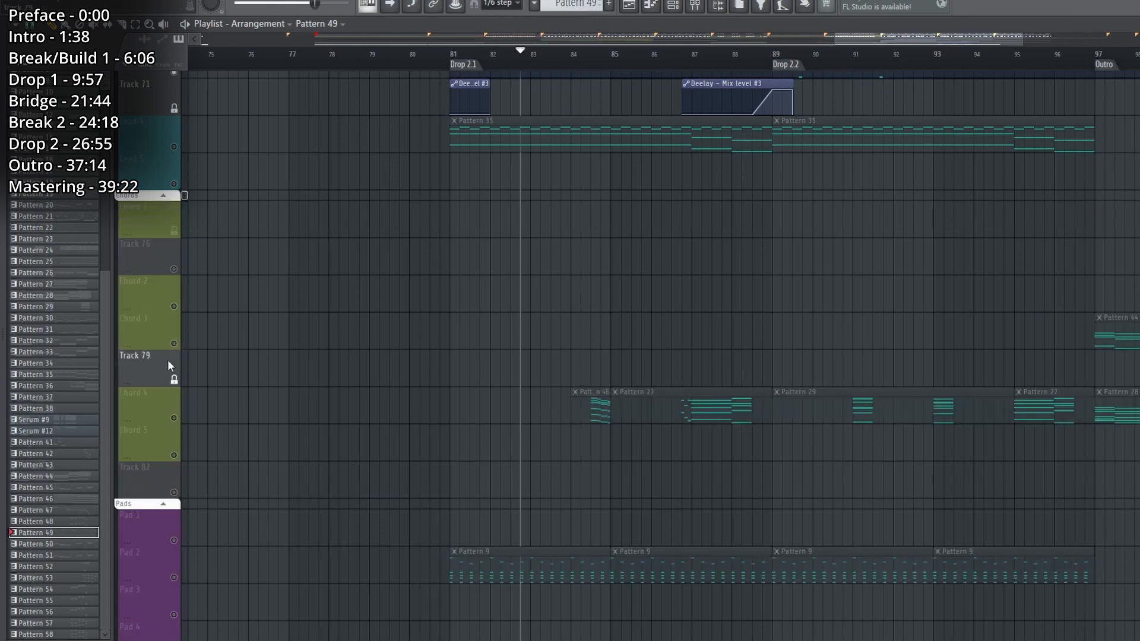
left_click(170, 403)
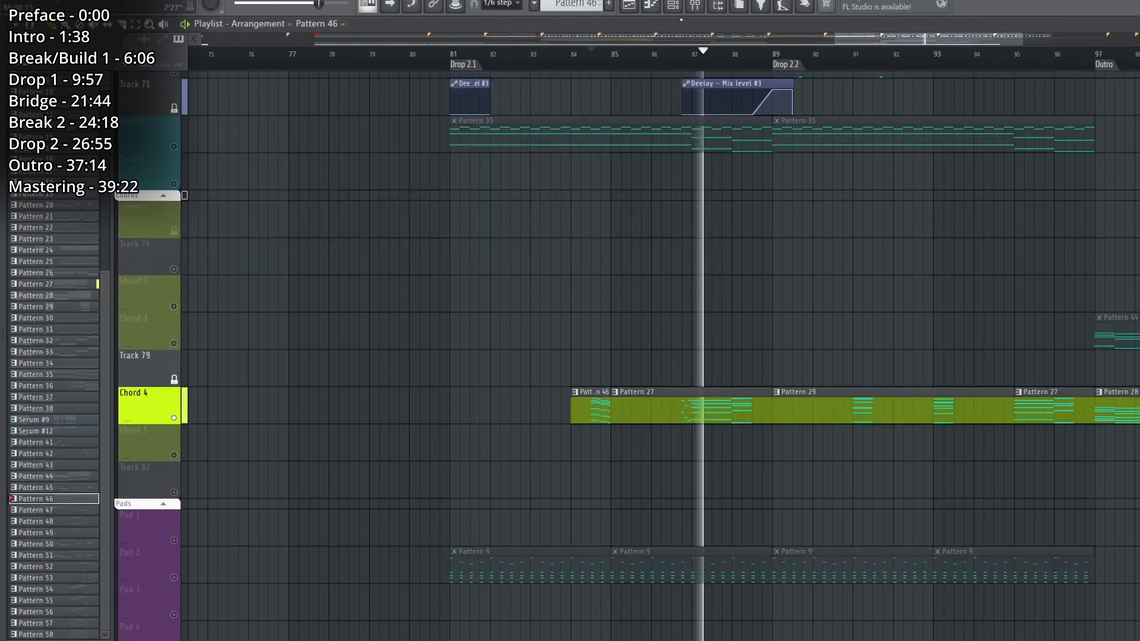
Filter the channel rack to the Chords group and examine the map of Chord 4's Patcher.
key("F6")
left_click(221, 93)
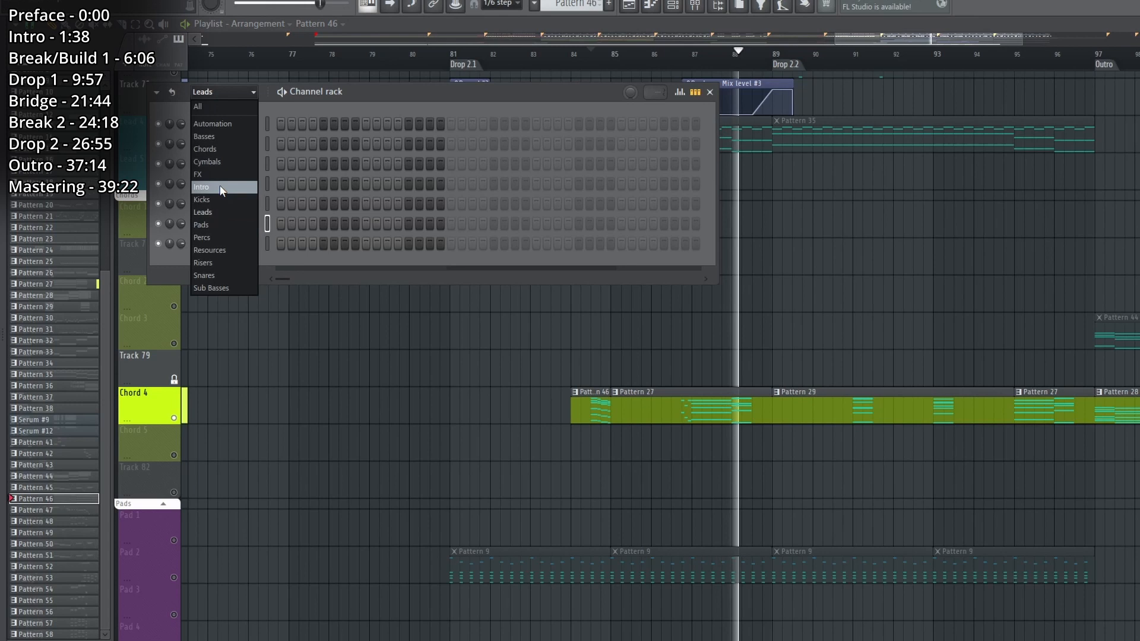
left_click(216, 150)
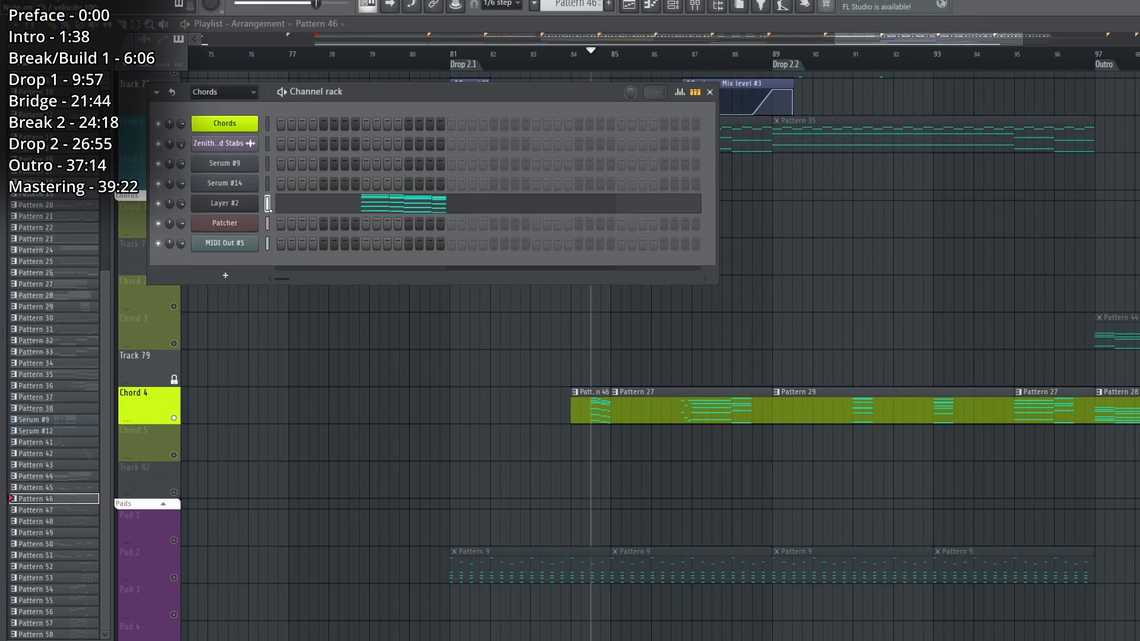
left_click(224, 224)
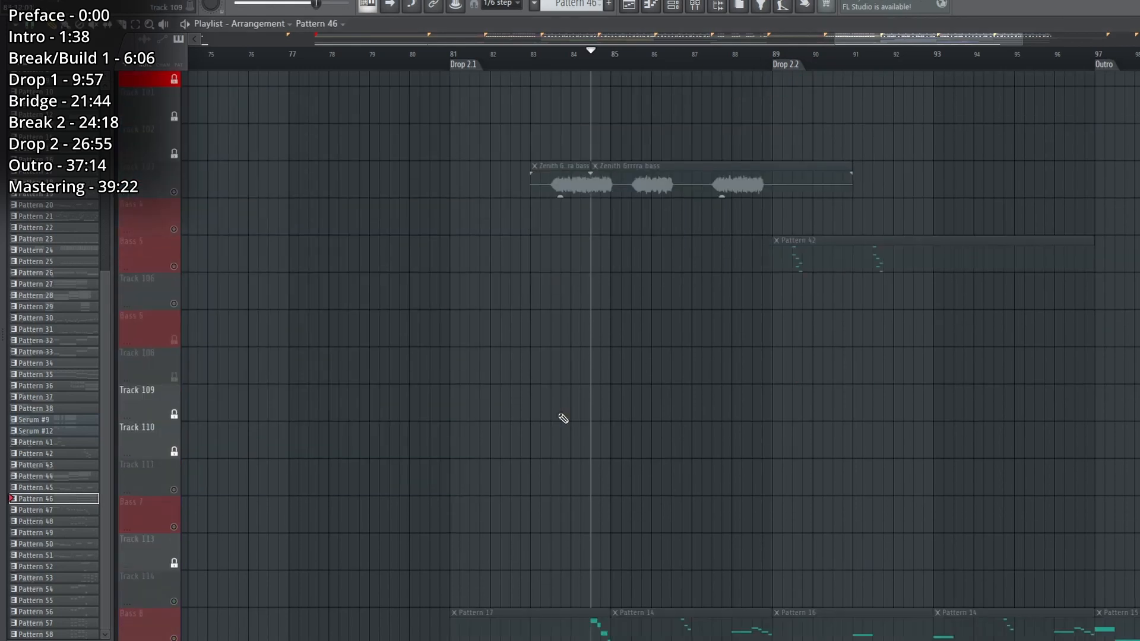
scroll(306, 433, "down", 8)
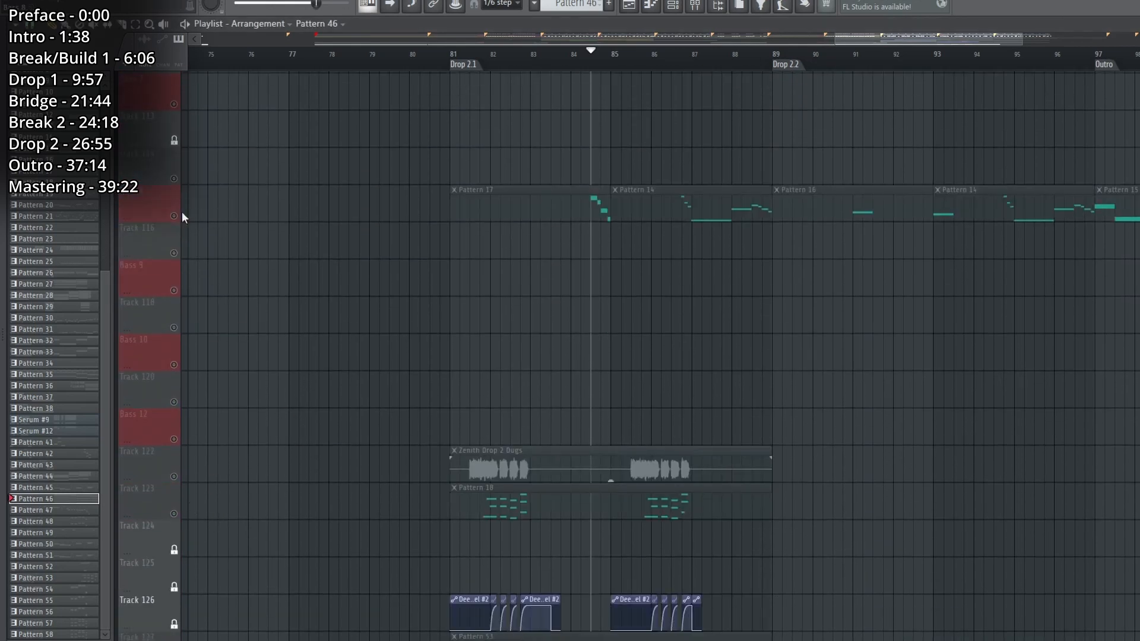
Solo the Bass 8 track, audition it briefly, and return the solo to Chord 4.
left_click(177, 216)
key("space")
key("space")
scroll(352, 261, "up", 7)
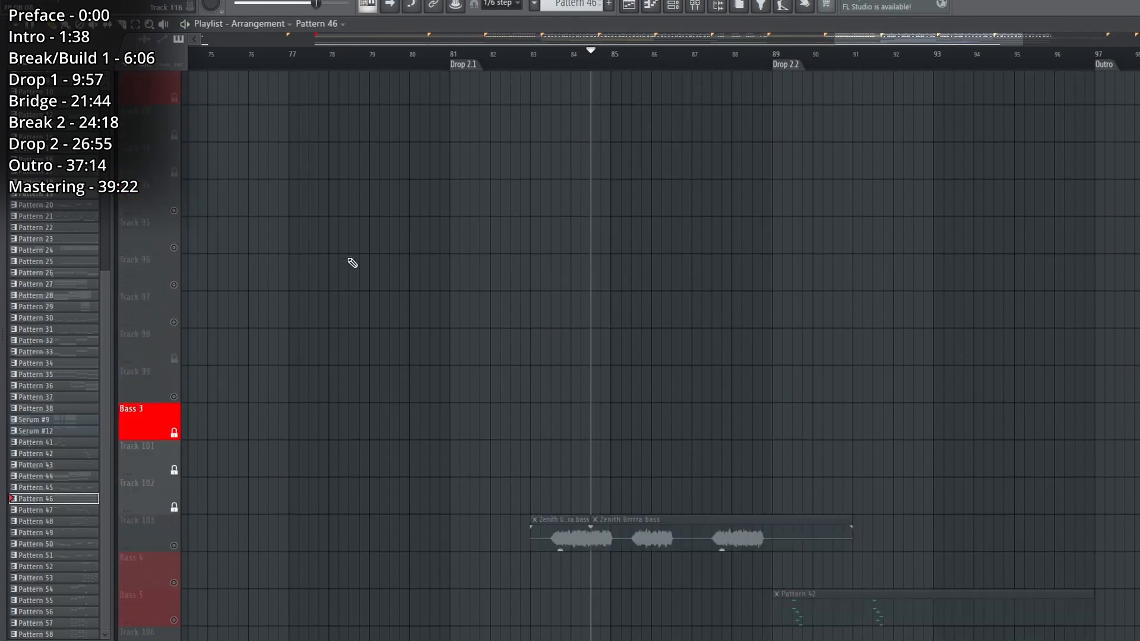
scroll(352, 263, "up", 5)
left_click(175, 193)
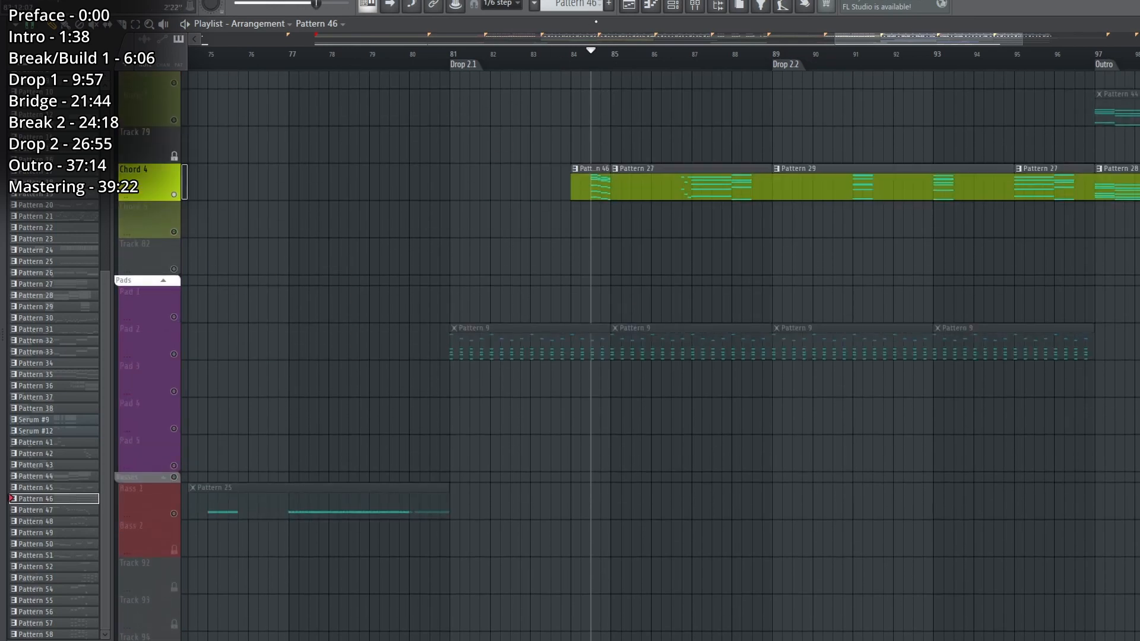
Examine the Rezonator and Fruity Parametric EQ 2 chain in Bass 8's mixer Patcher, and close the windows.
left_click(673, 5)
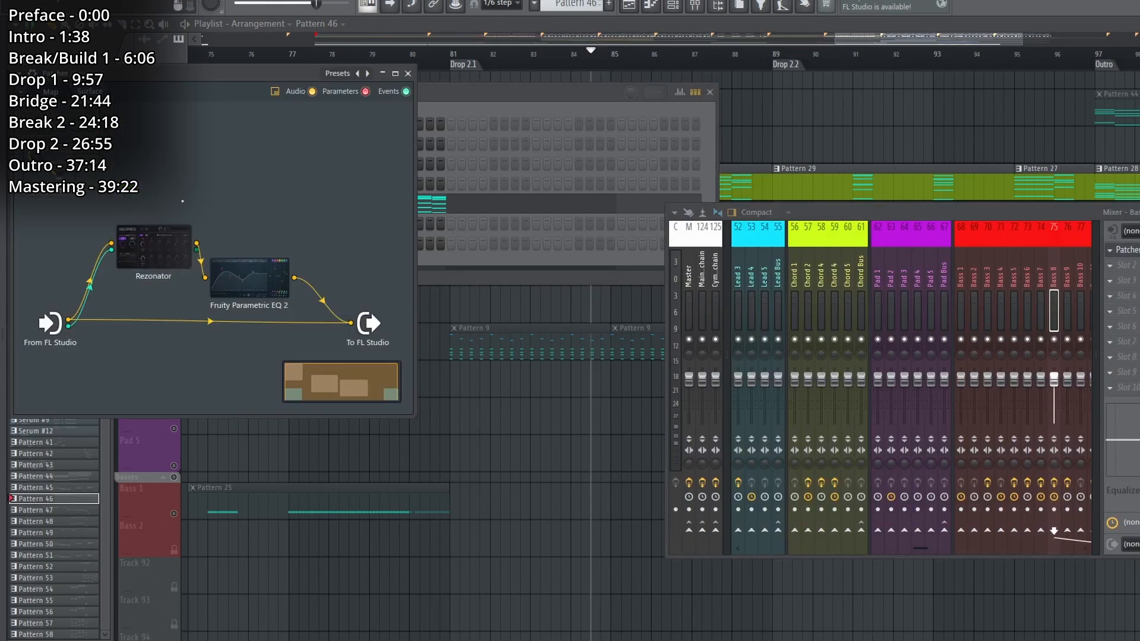
double_click(146, 260)
left_click(864, 185)
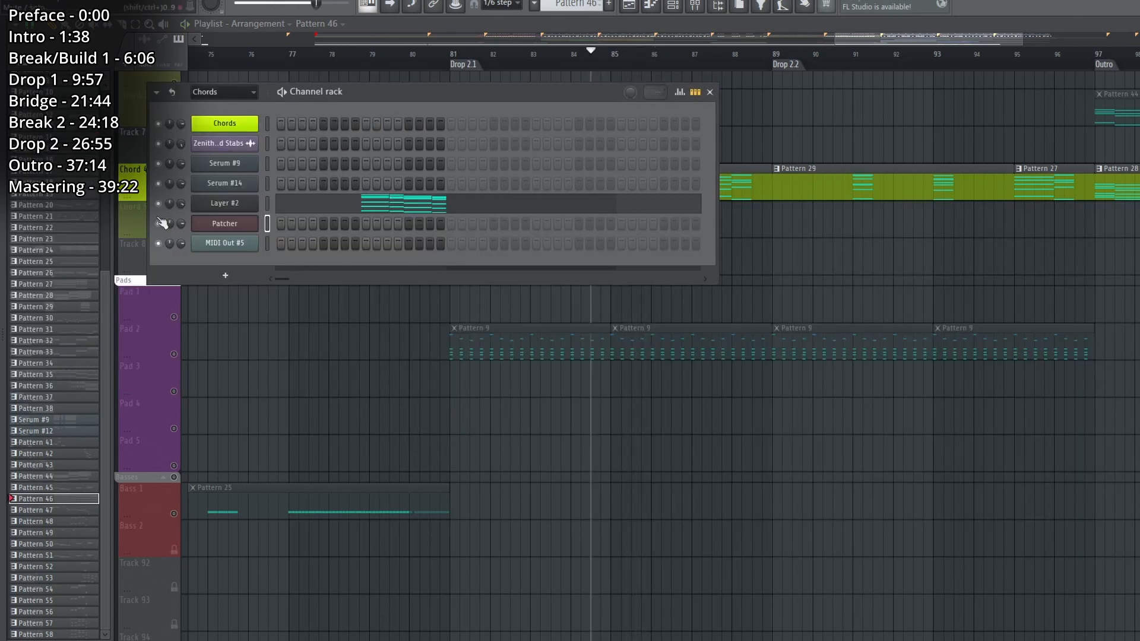
Play Drop 2.1 with the other tracks enabled again, and collapse the Pads group.
key("space")
scroll(204, 438, "up", 5)
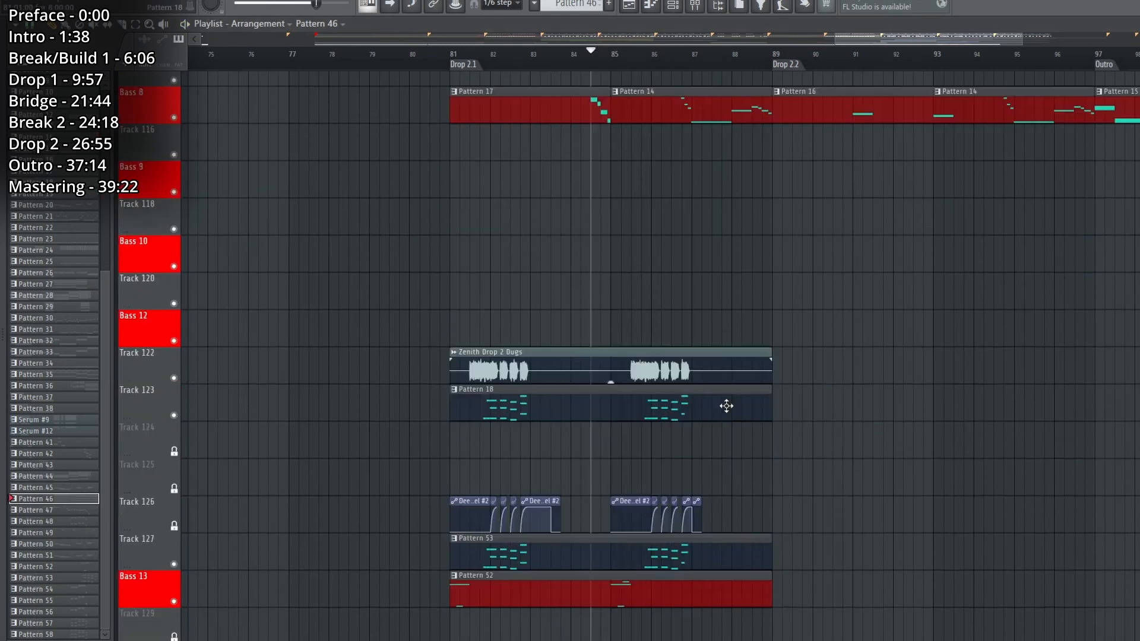
scroll(727, 406, "up", 10)
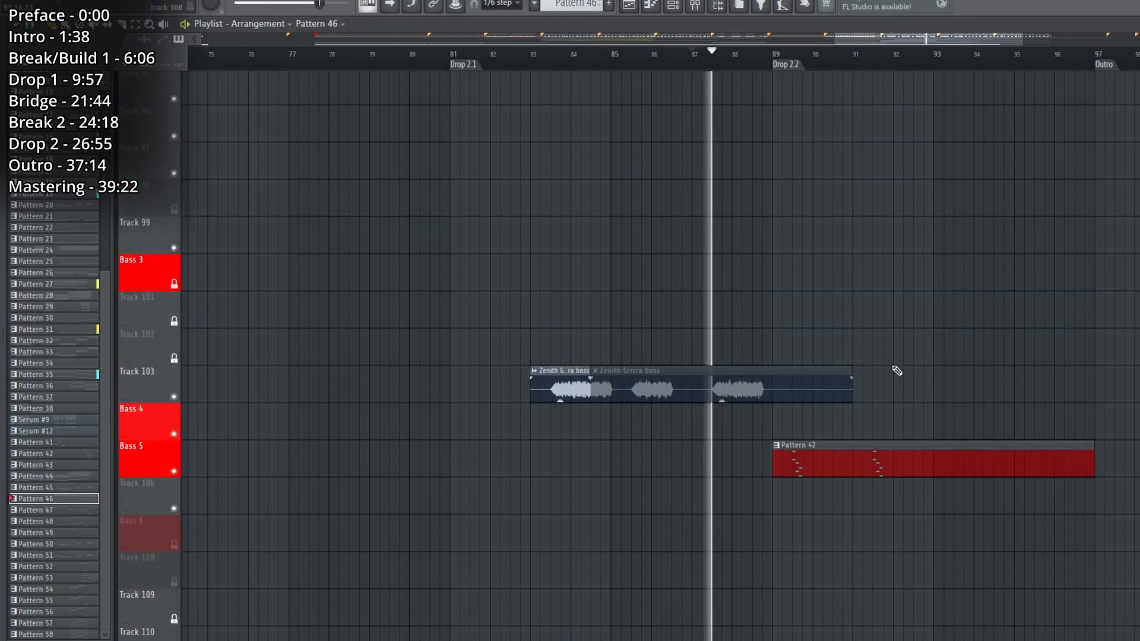
scroll(895, 368, "up", 6)
left_click(164, 355)
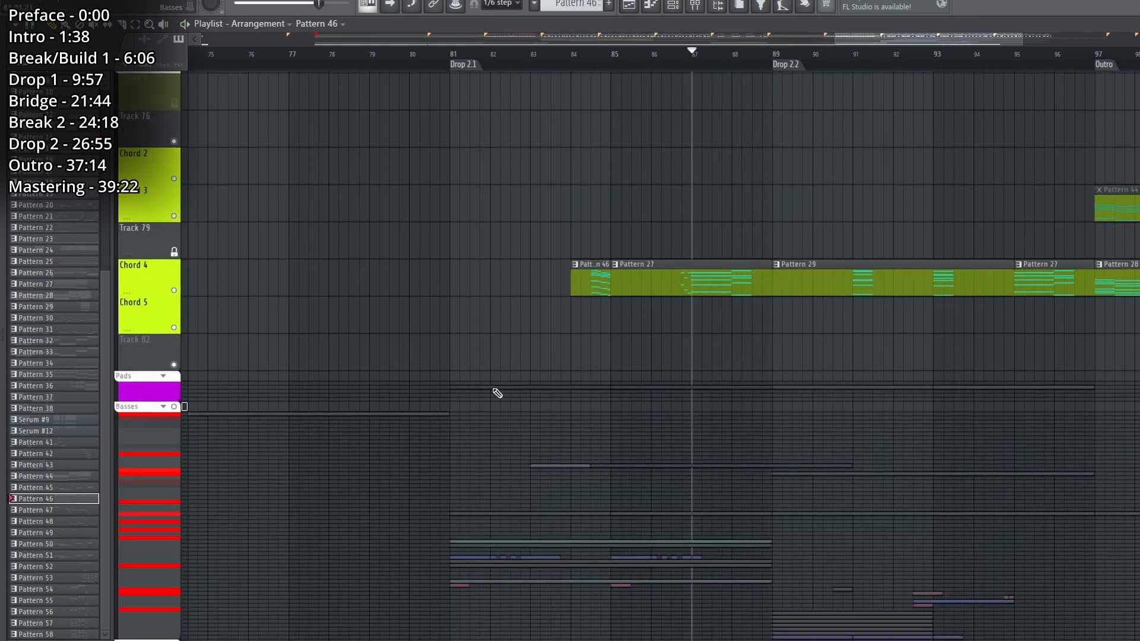
Play the start of Drop 2.2 while examining the Master Volume #2 automation clip.
scroll(394, 298, "up", 6)
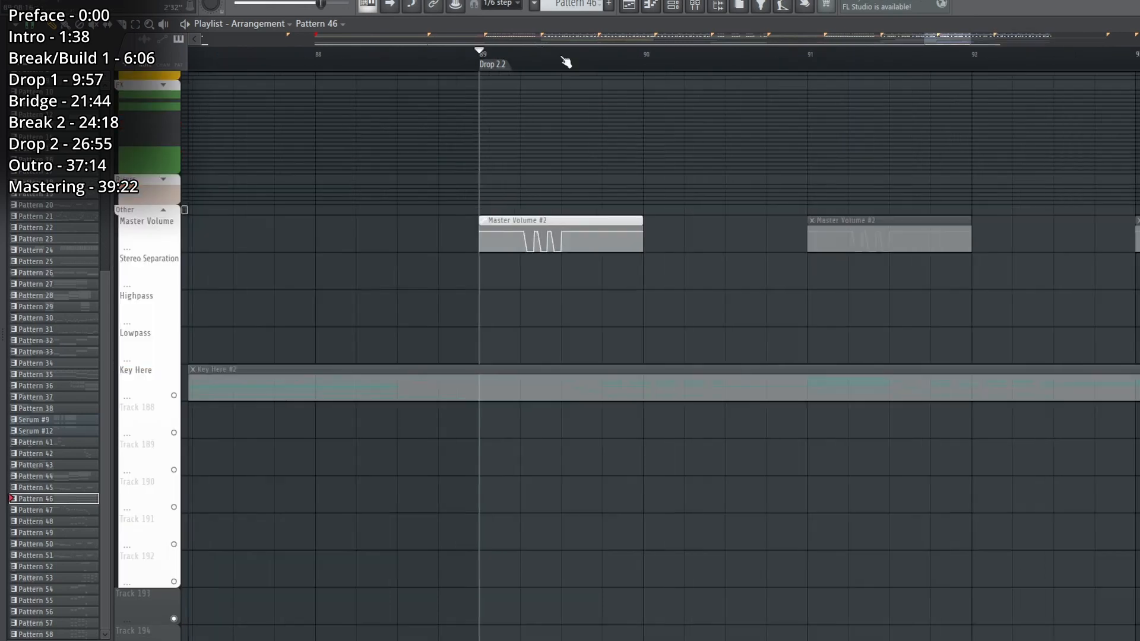
scroll(562, 62, "up", 3)
scroll(511, 281, "up", 1)
key("space")
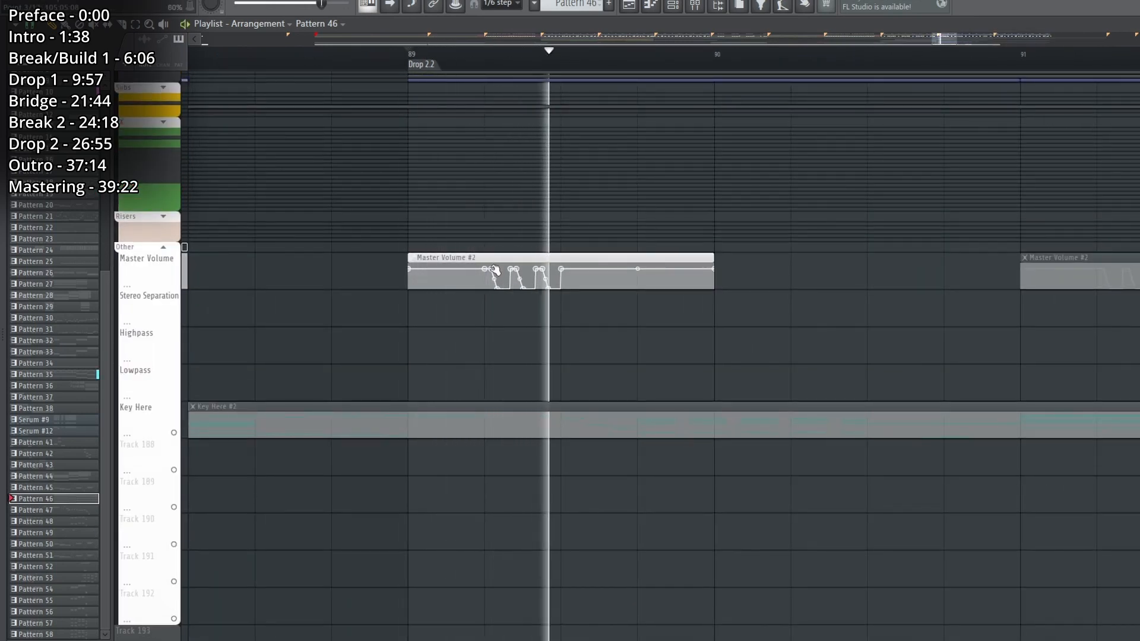
key("space")
scroll(496, 371, "up", 5)
key("space")
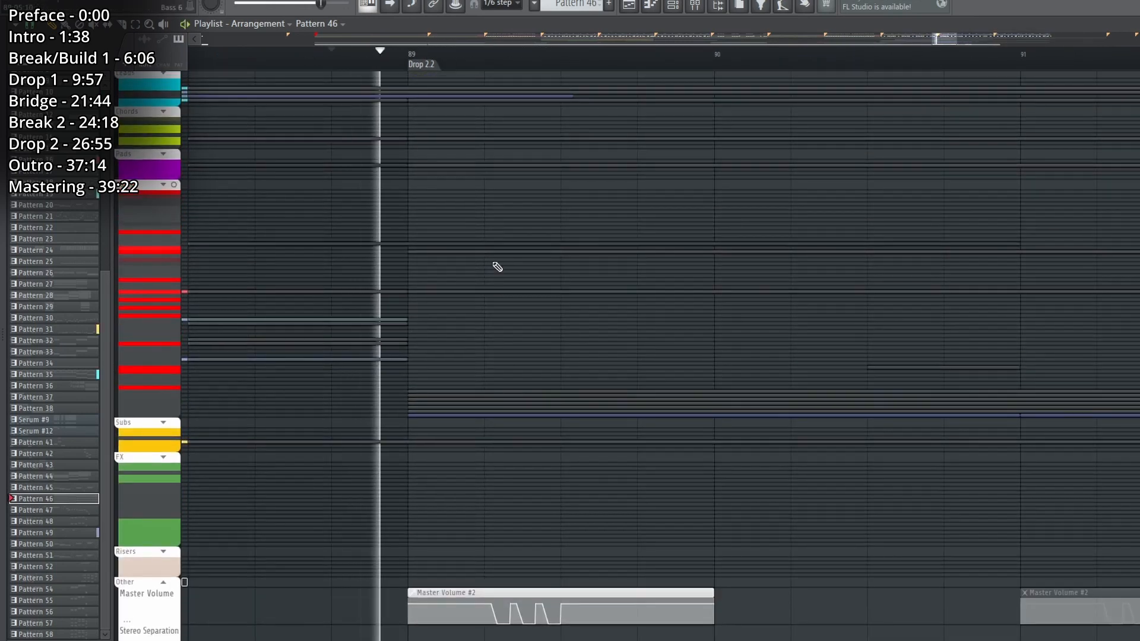
scroll(496, 266, "down", 3)
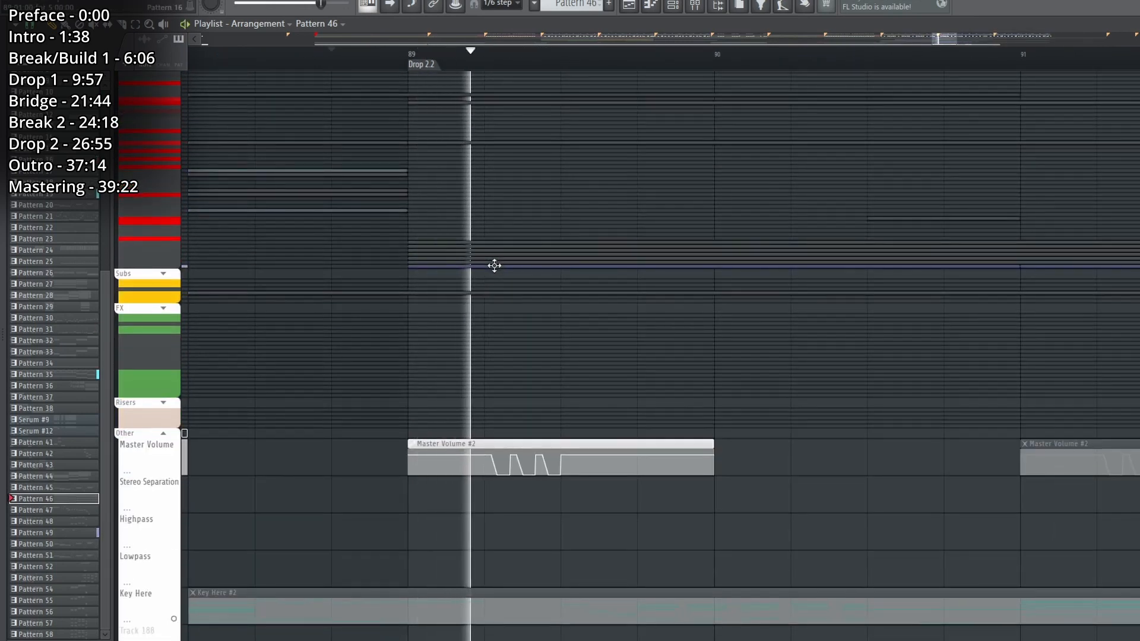
key("space")
Play the High, Mid, Low, Ping, Voc Car, and Rez Midi layers of Drop 2.2 together.
scroll(377, 295, "up", 10)
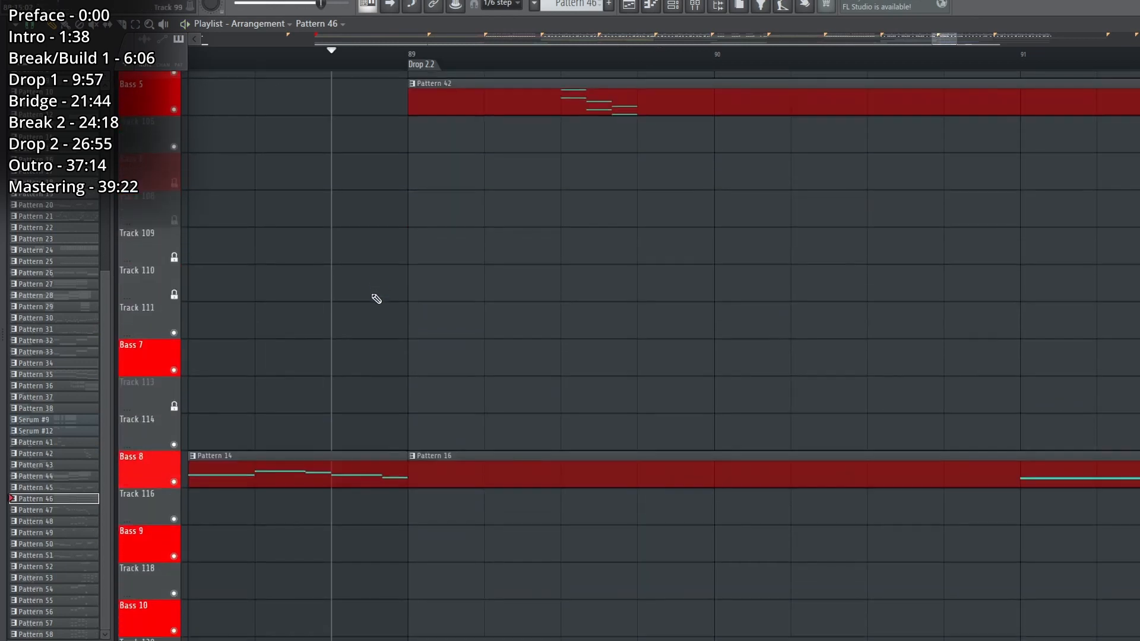
scroll(370, 314, "down", 10)
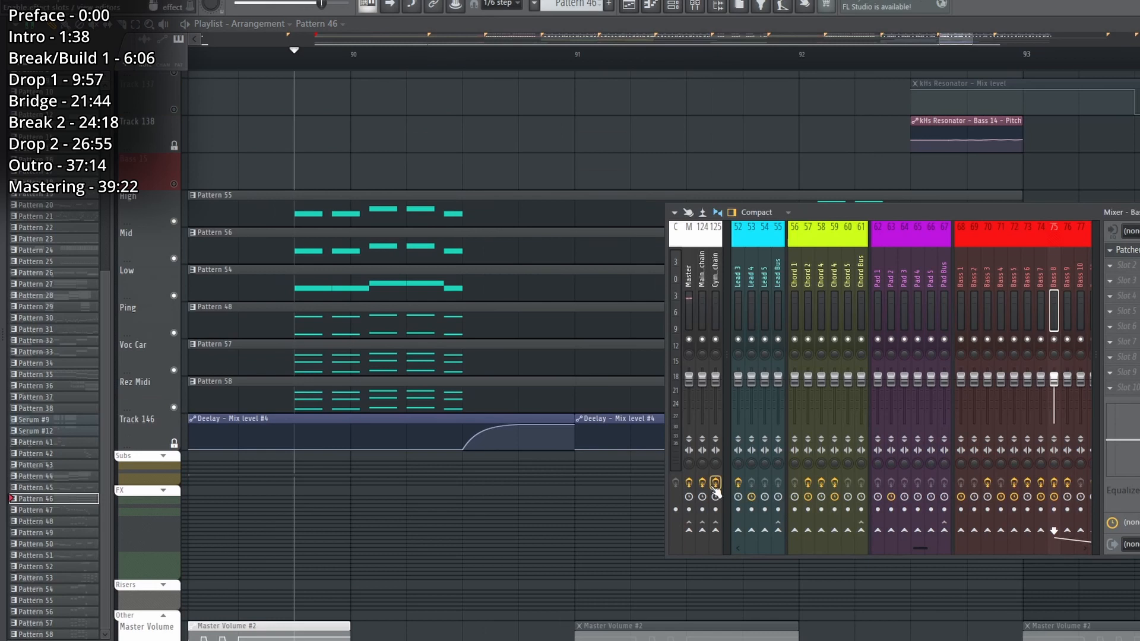
key("space")
key("F9")
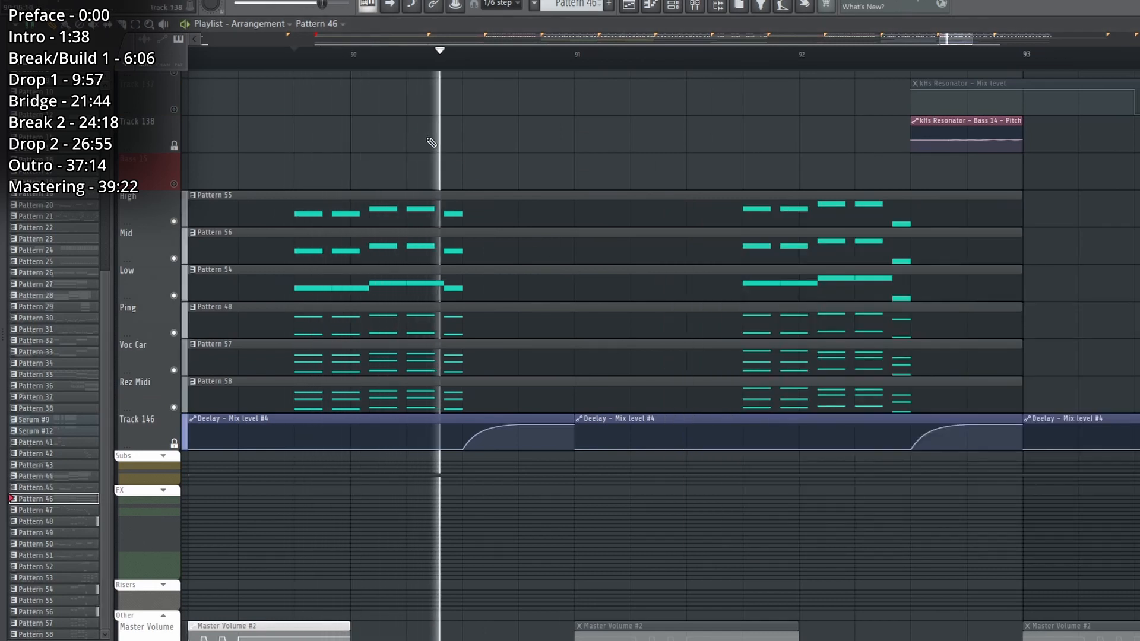
scroll(370, 61, "down", 3)
scroll(445, 143, "up", 2)
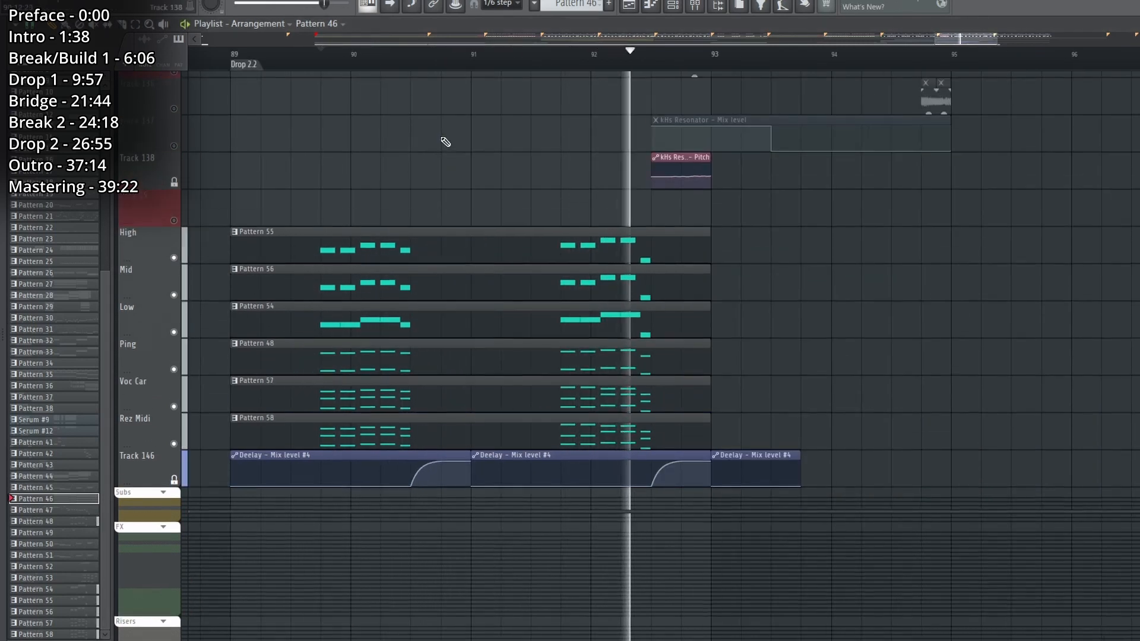
key("space")
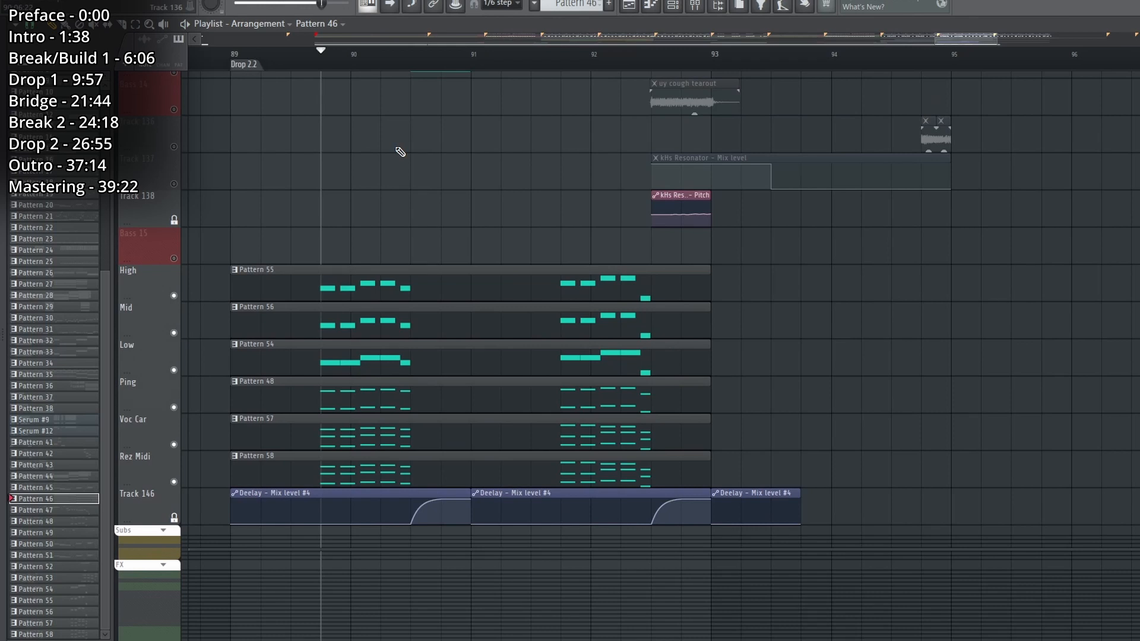
Solo the High layer, play its Pattern 55, and bring up the mixer on the dry track.
right_click(173, 295)
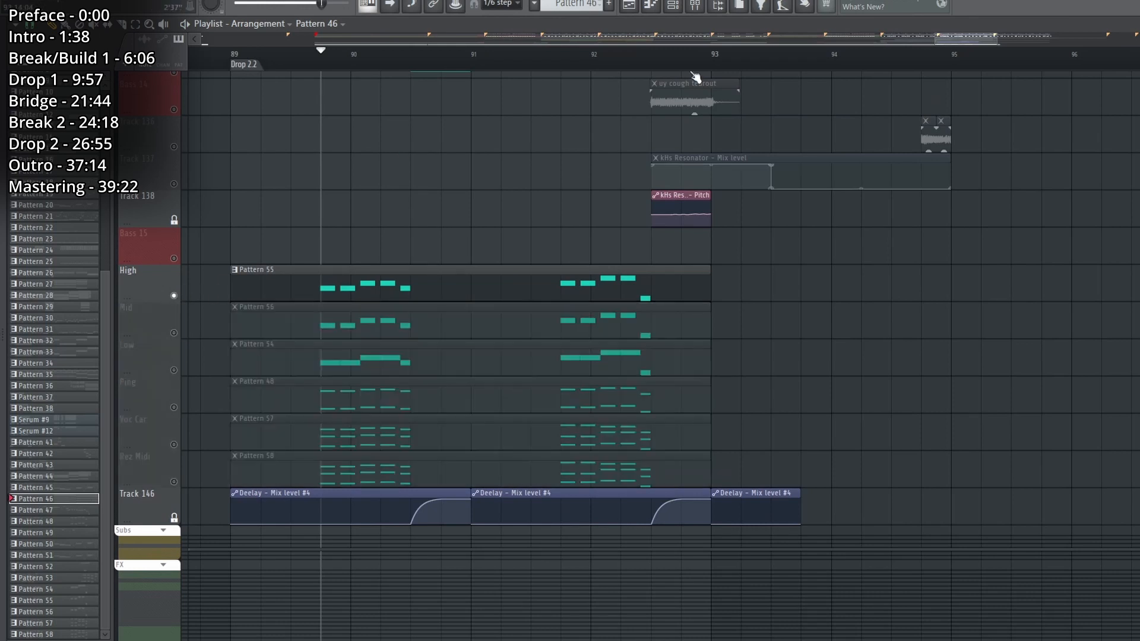
key("space")
key("F9")
key("space")
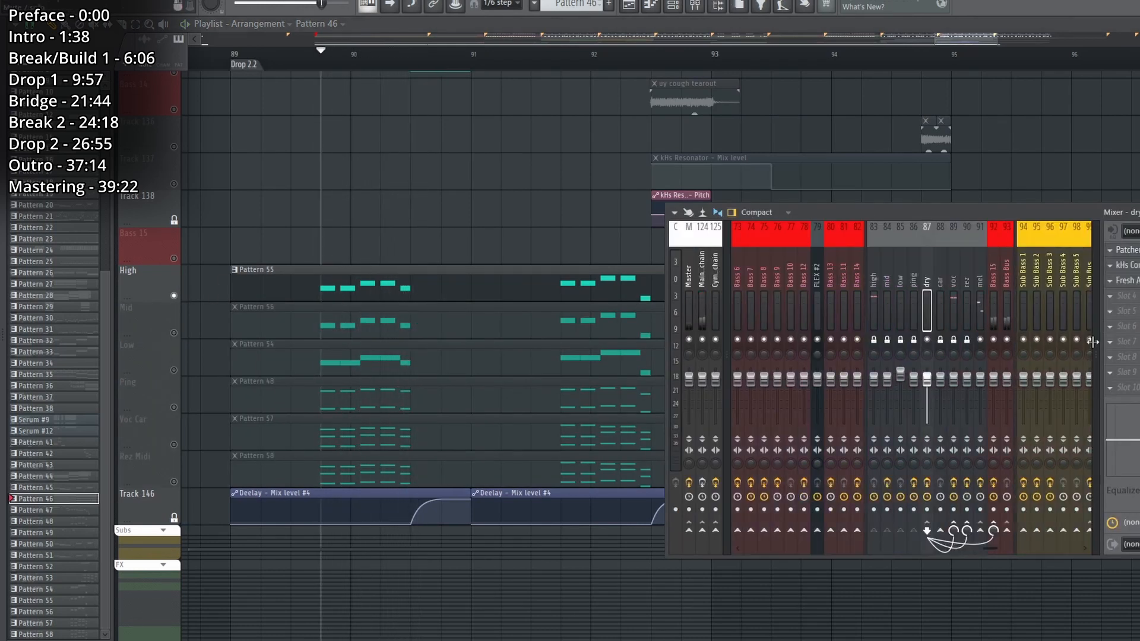
Examine the dry mixer track's Patcher with its nested OTT chain and the compressor, and play the High layer again.
left_click(1127, 250)
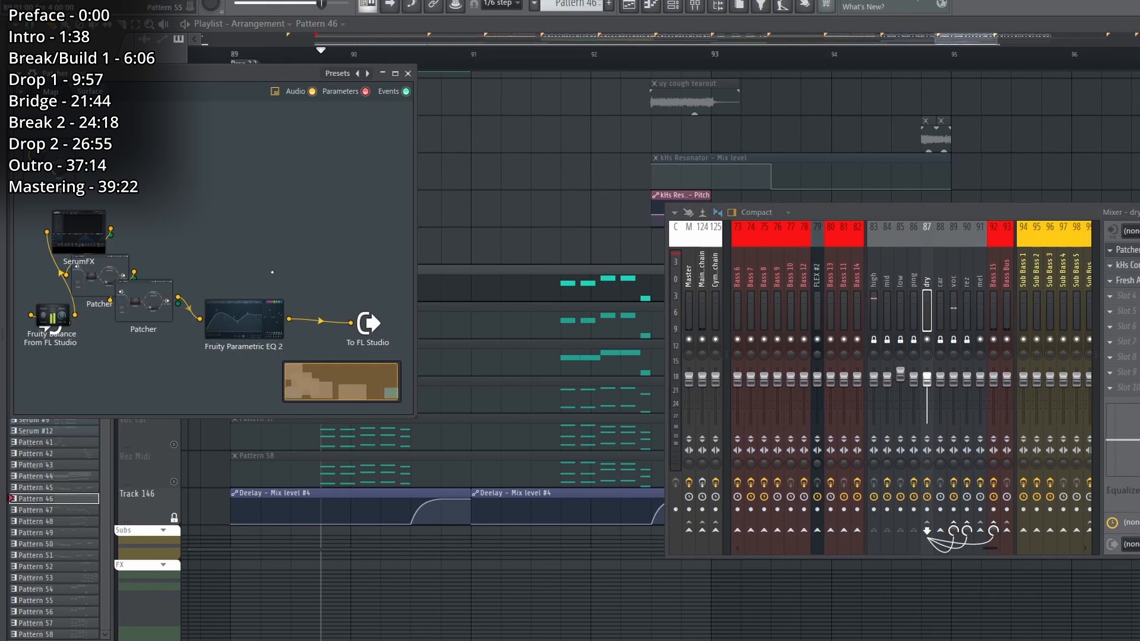
double_click(109, 277)
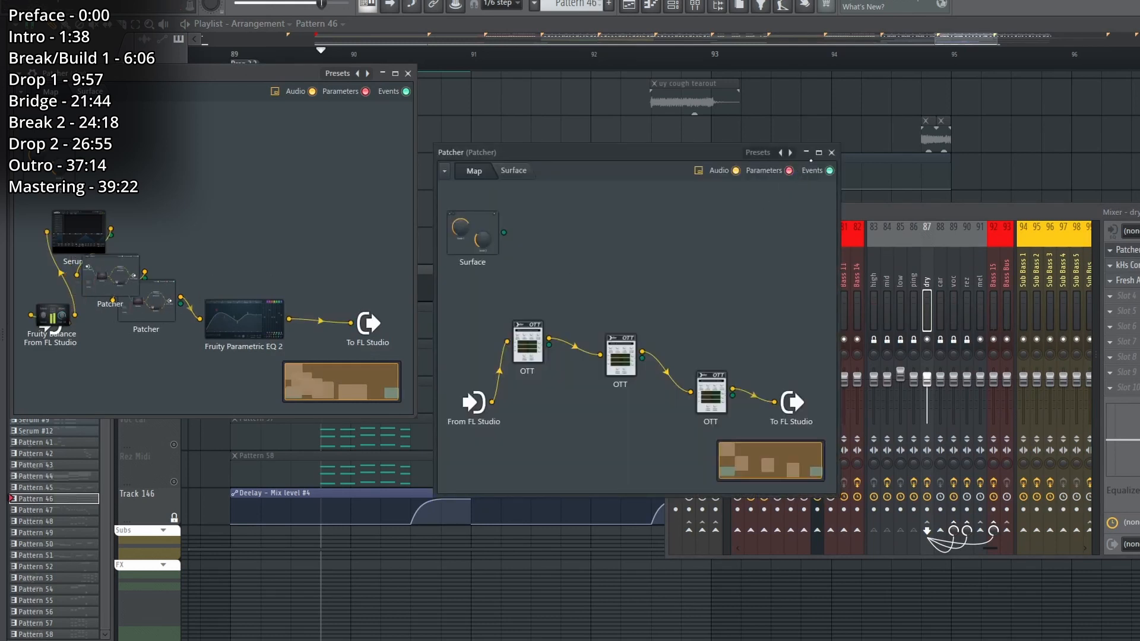
left_click(831, 153)
left_click(1128, 250)
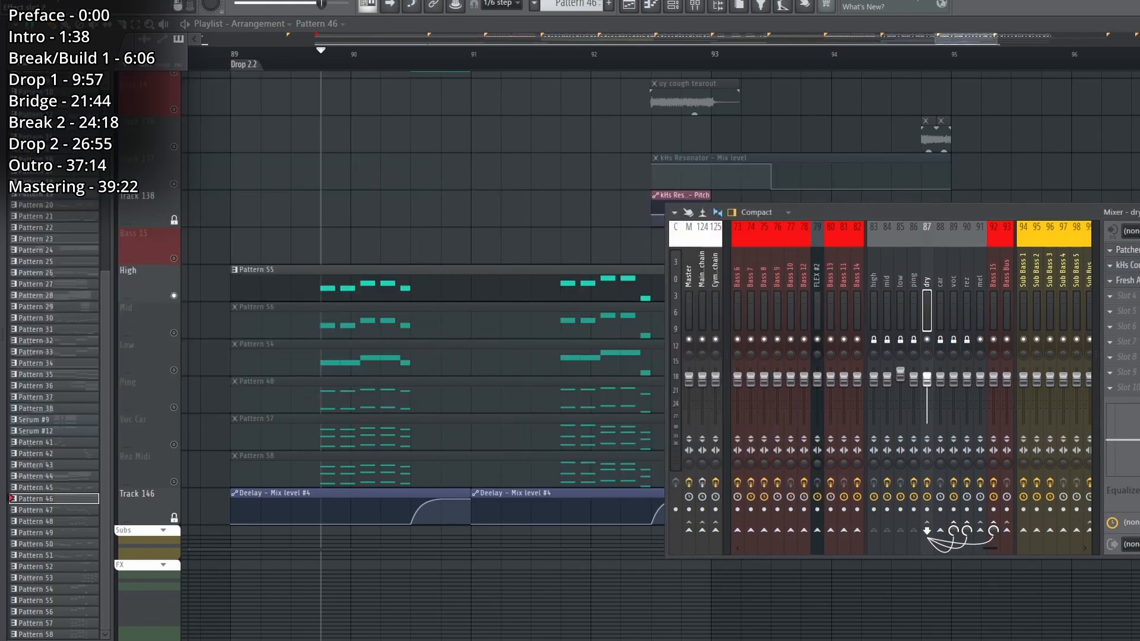
left_click(1128, 266)
left_click(1127, 266)
key("space")
key("space")
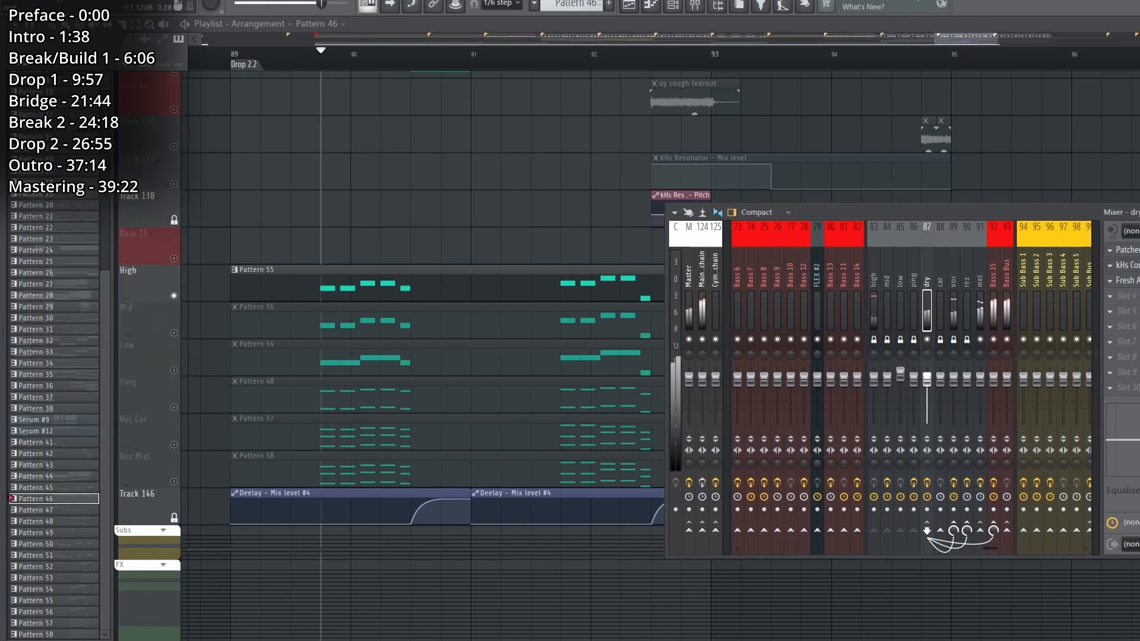
Examine Bass 15's Fruity Parametric EQ 2, Patcher, compressor, and Deelay in the mixer, and close the windows.
left_click(1127, 250)
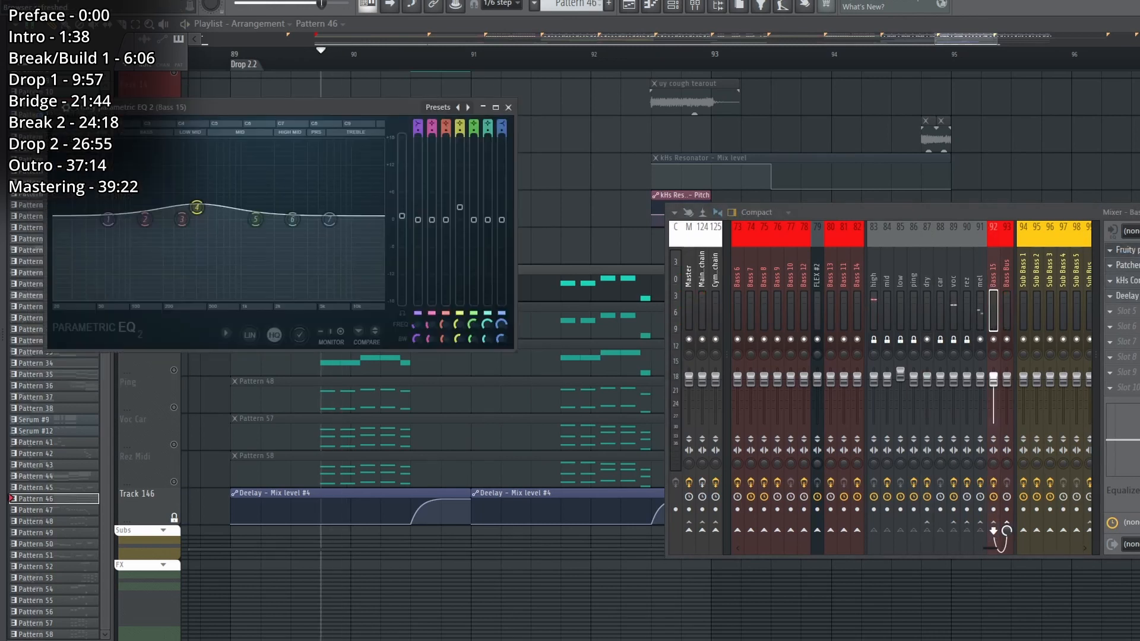
left_click(1127, 250)
left_click(1127, 266)
left_click(1127, 266)
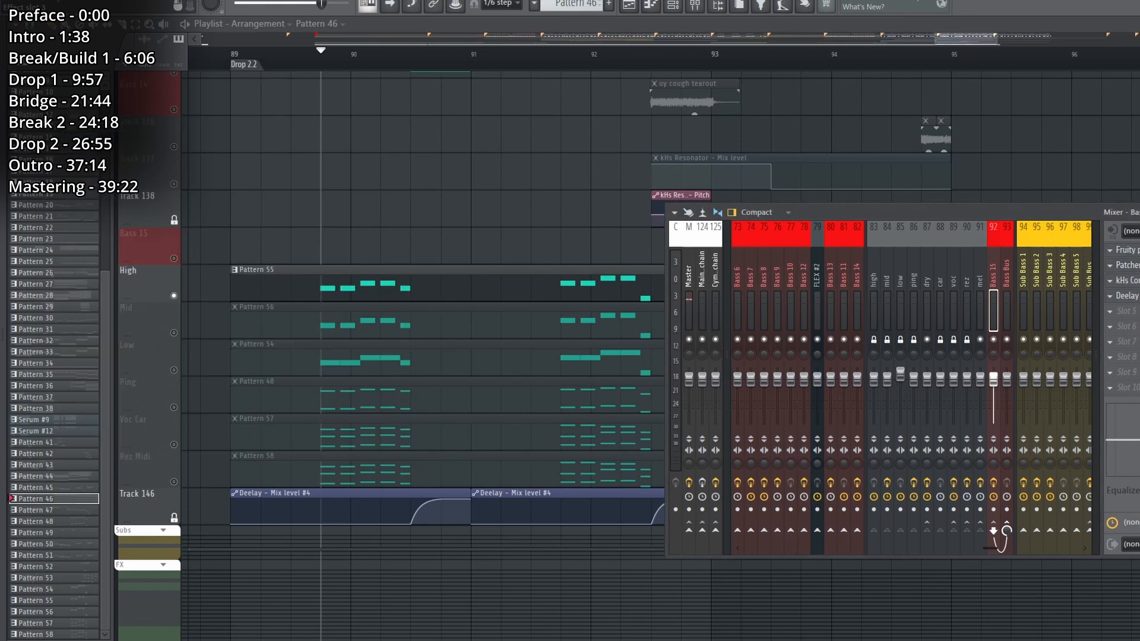
left_click(1127, 281)
left_click(1127, 281)
left_click(1127, 296)
left_click(1127, 296)
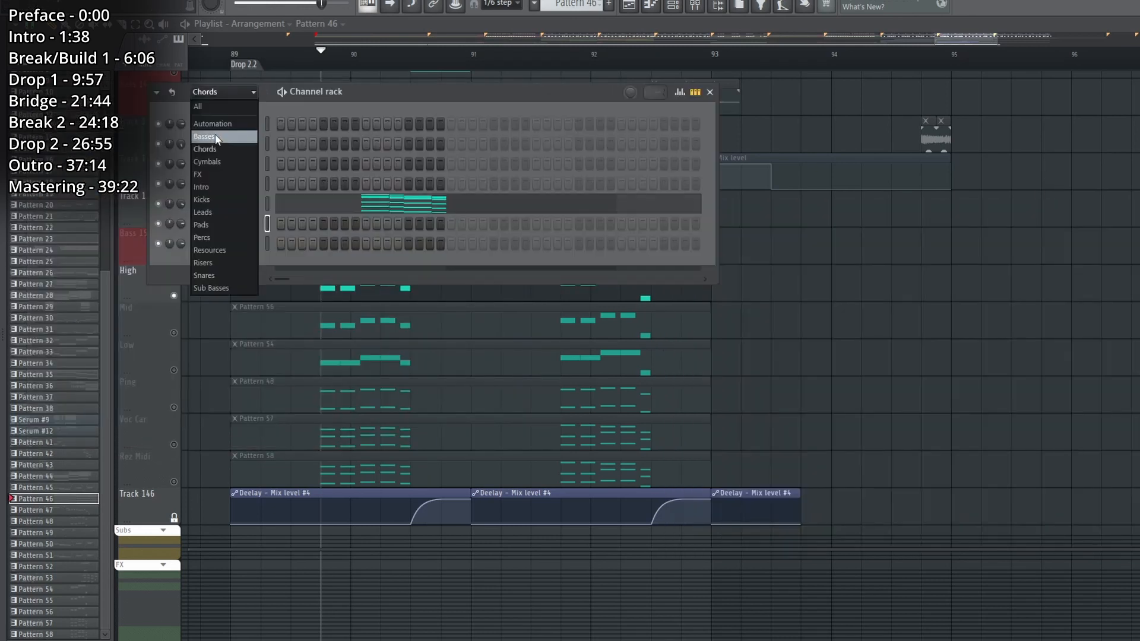
left_click(215, 136)
right_click(916, 266)
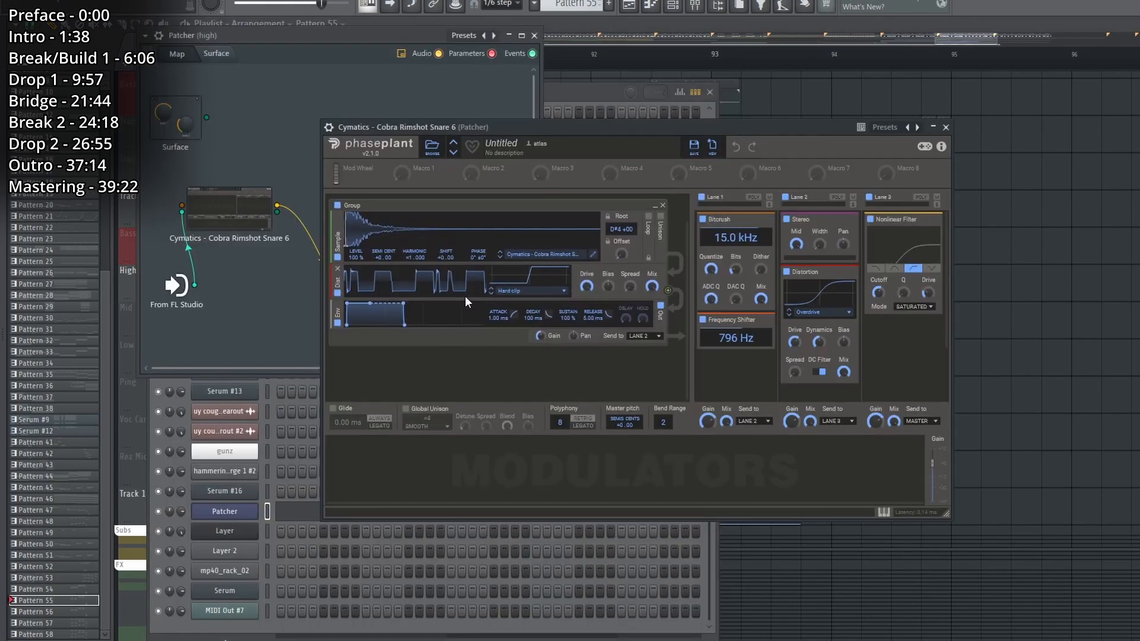
Open the High layer's Phase Plant from its Patcher and examine both sample groups, the bitcrush, frequency shifter, distortion, and filter lanes.
left_click(465, 296)
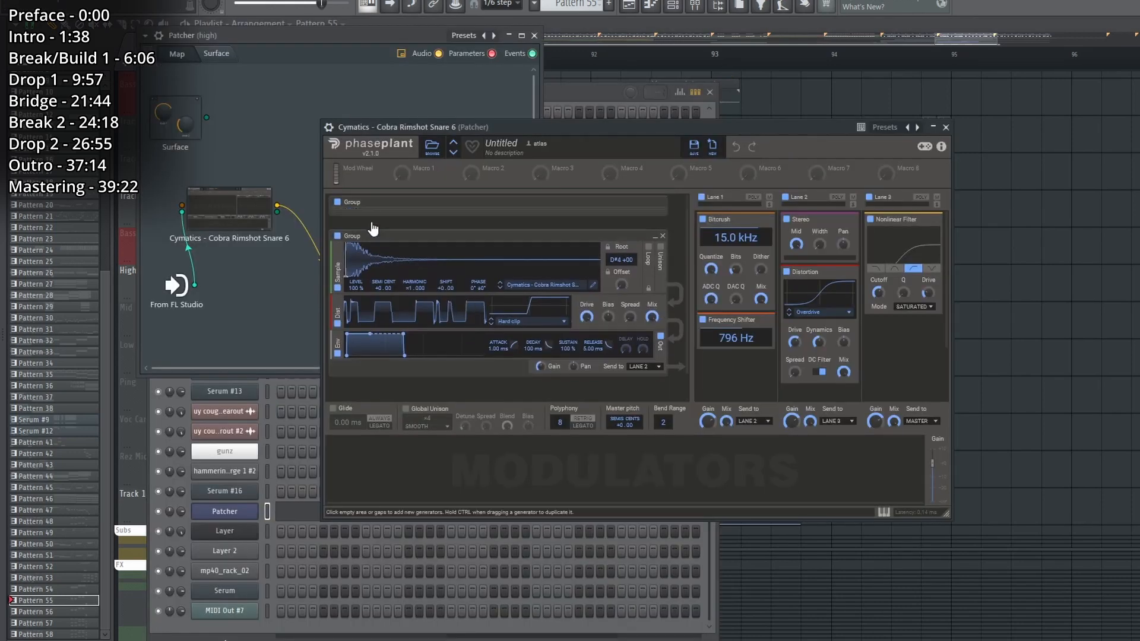
left_click(655, 204)
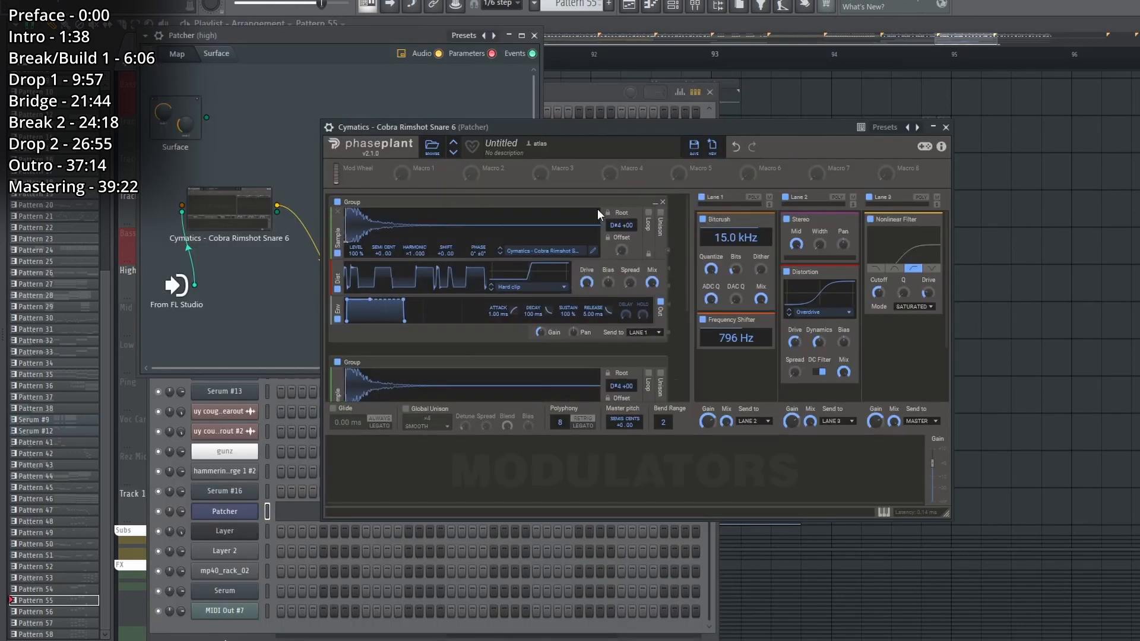
scroll(422, 274, "down", 3)
scroll(423, 269, "down", 1)
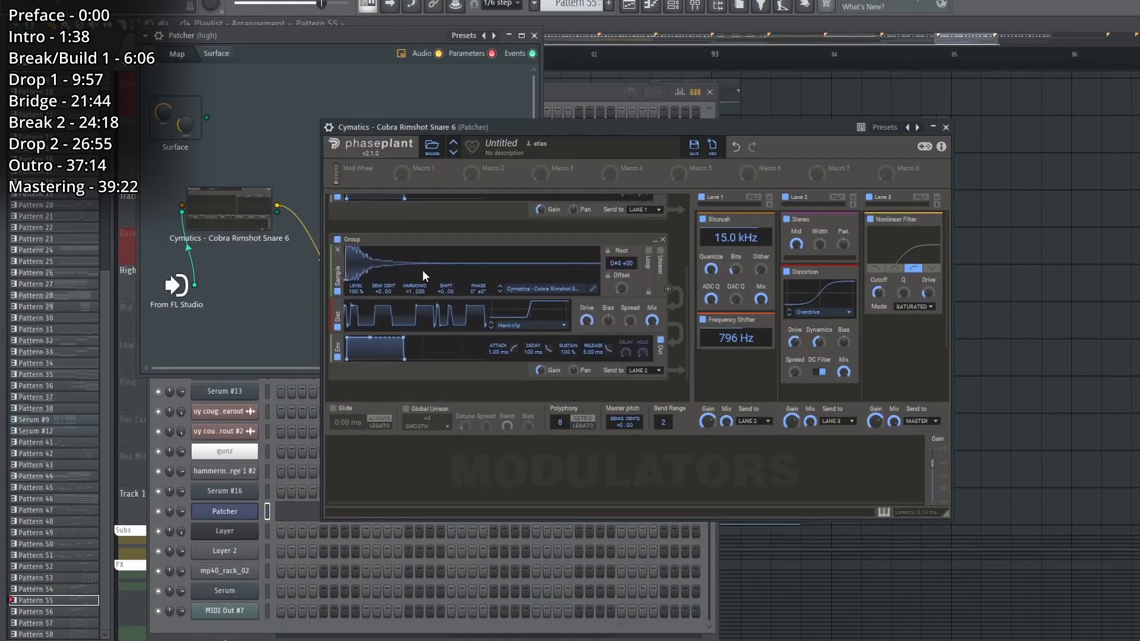
scroll(423, 270, "up", 2)
scroll(423, 270, "down", 3)
scroll(596, 313, "up", 4)
scroll(588, 324, "up", 1)
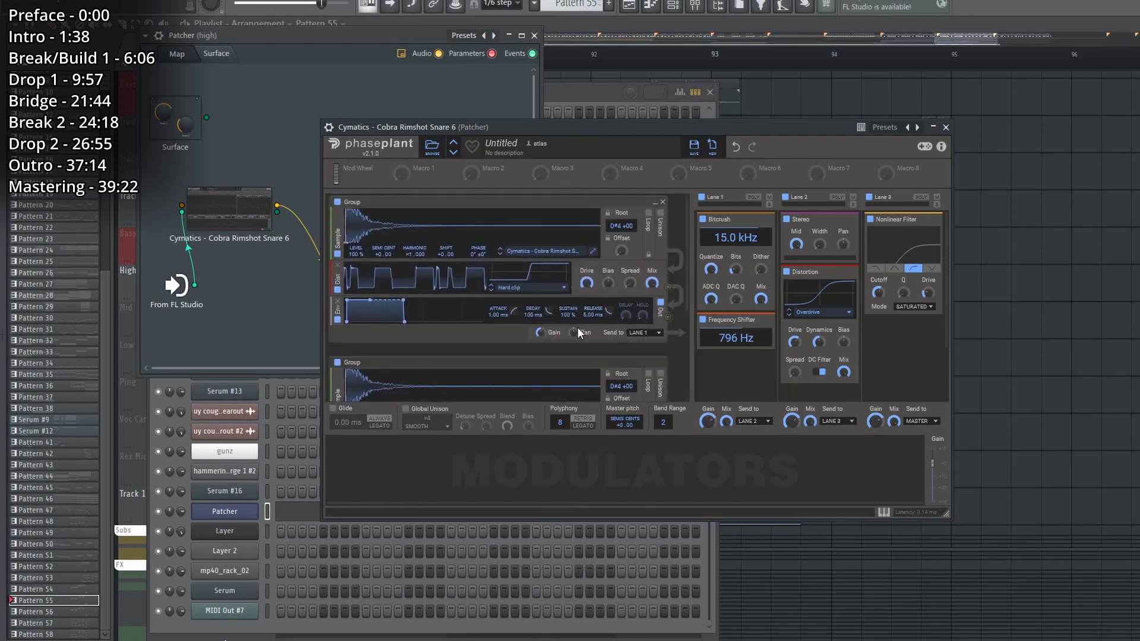
scroll(514, 316, "down", 3)
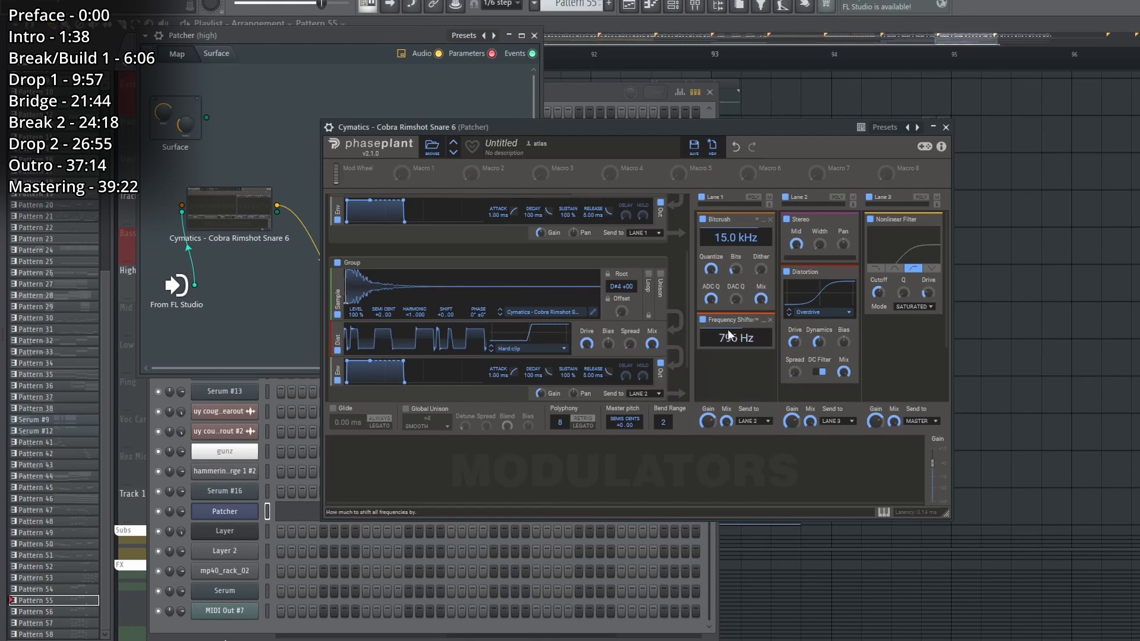
scroll(522, 240, "up", 3)
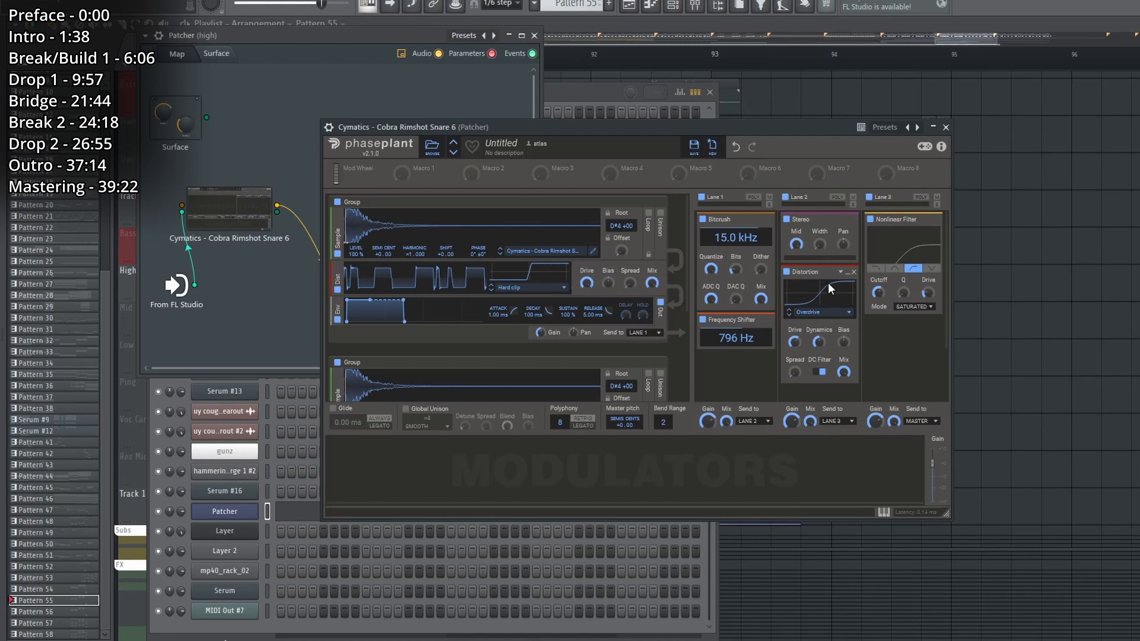
Examine the High Patcher's Fruity Parametric EQ 2, play the High layer again, and select Pattern 56.
left_click(946, 127)
double_click(399, 318)
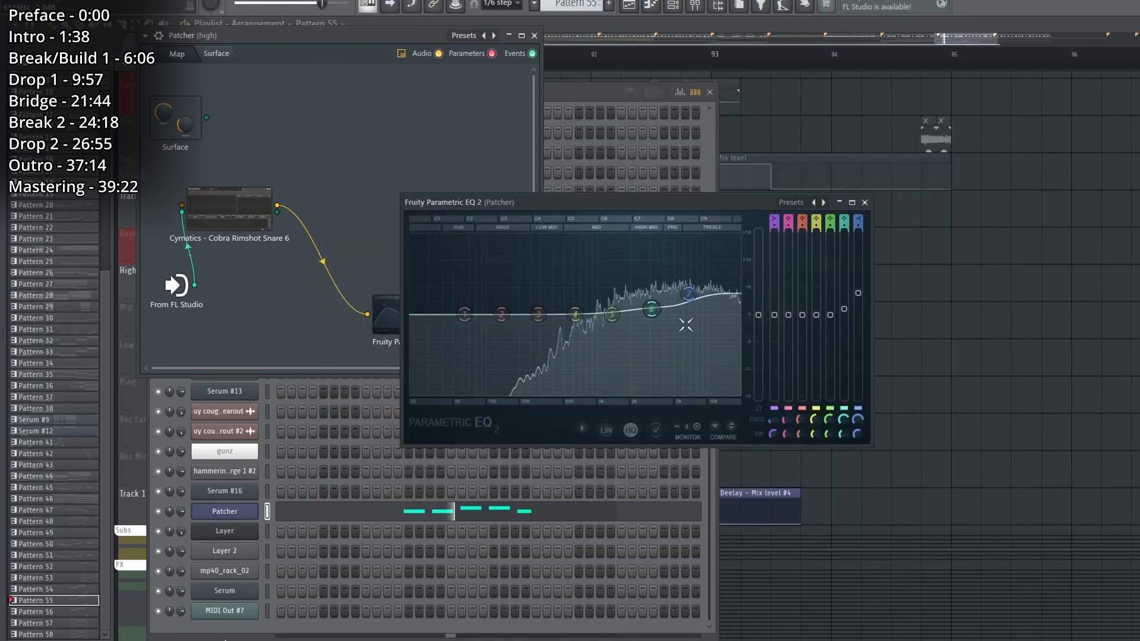
key("F12")
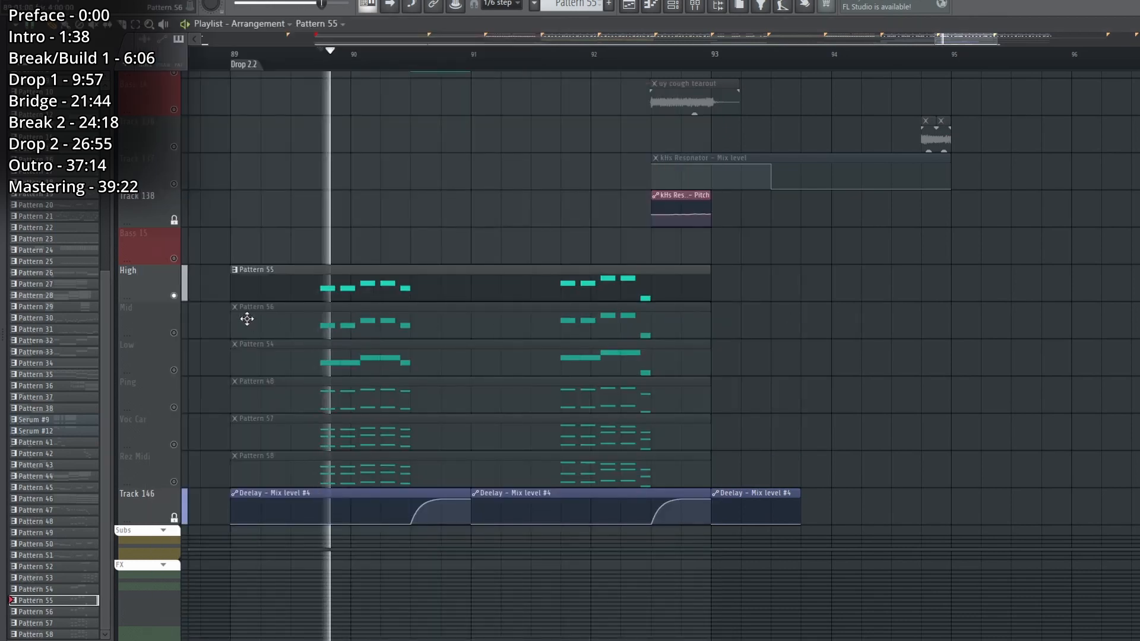
left_click(286, 327)
key("space")
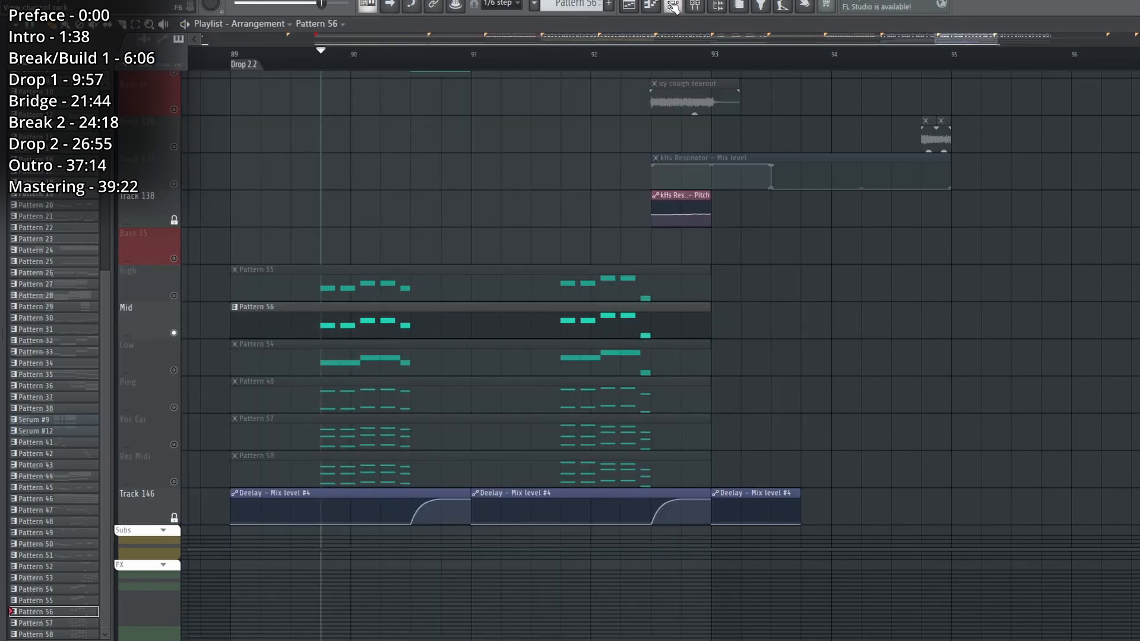
Examine the Layer, Layer 2, and mp40_rack_02 channels behind Pattern 56 and play the Mid layer.
left_click(673, 6)
left_click(241, 535)
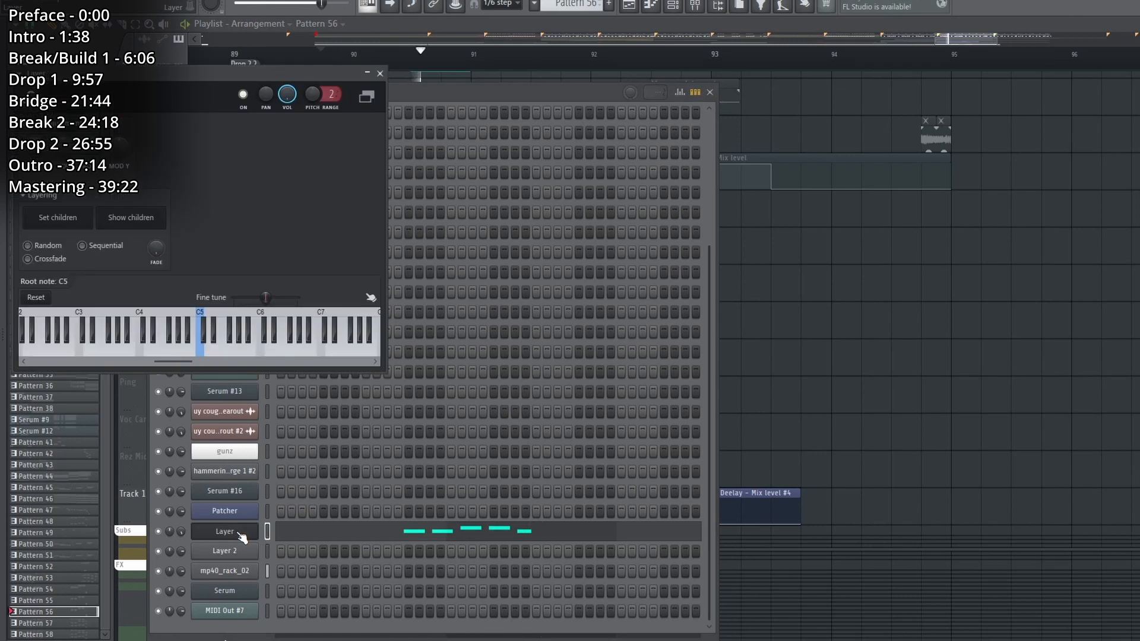
left_click(225, 551)
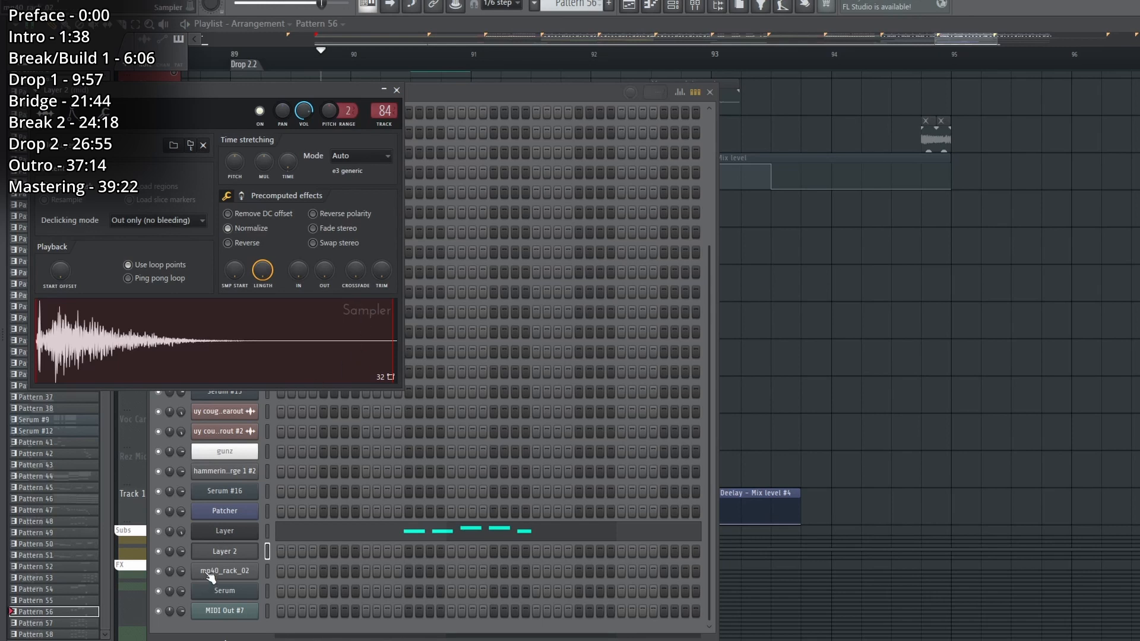
left_click(211, 575)
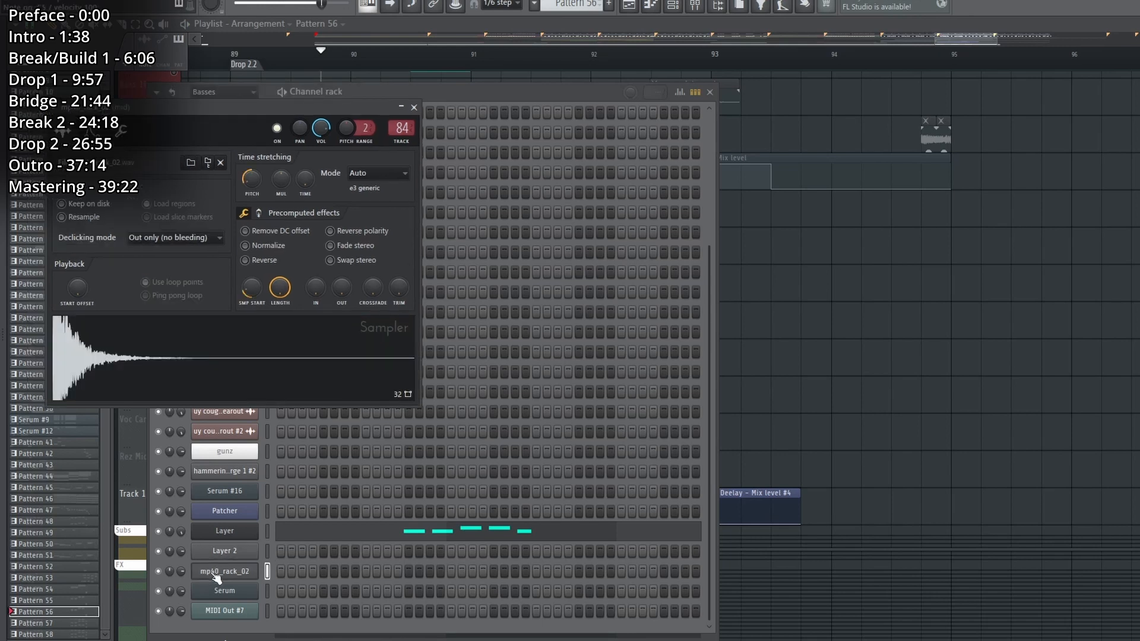
left_click(793, 454)
key("space")
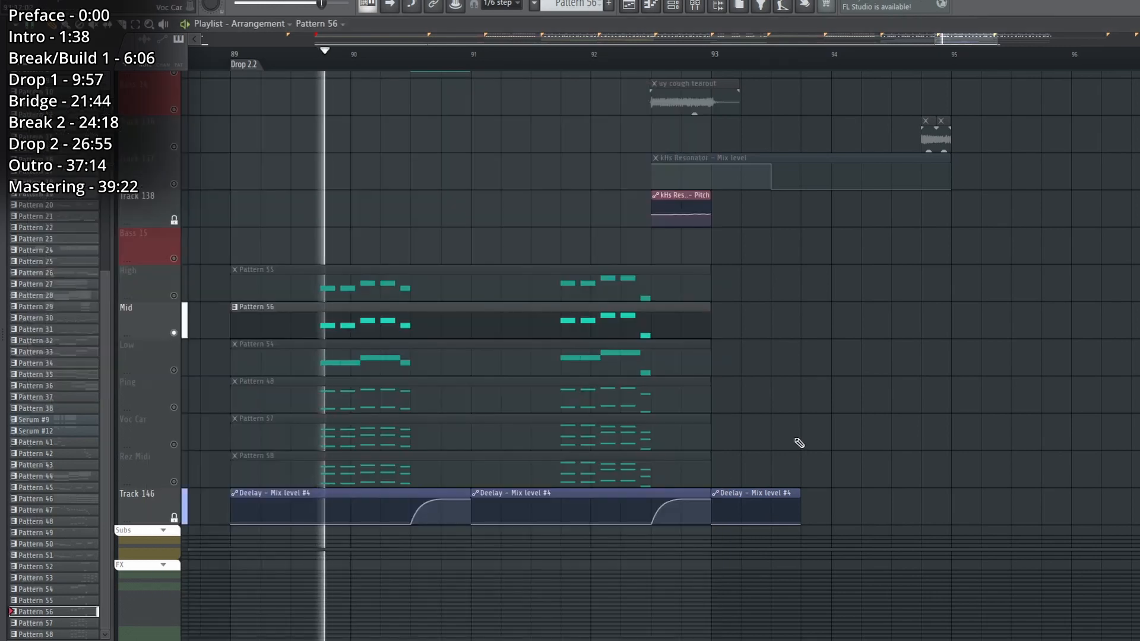
Solo the Low layer and play its Pattern 54.
left_click(674, 5)
right_click(957, 310)
key("space")
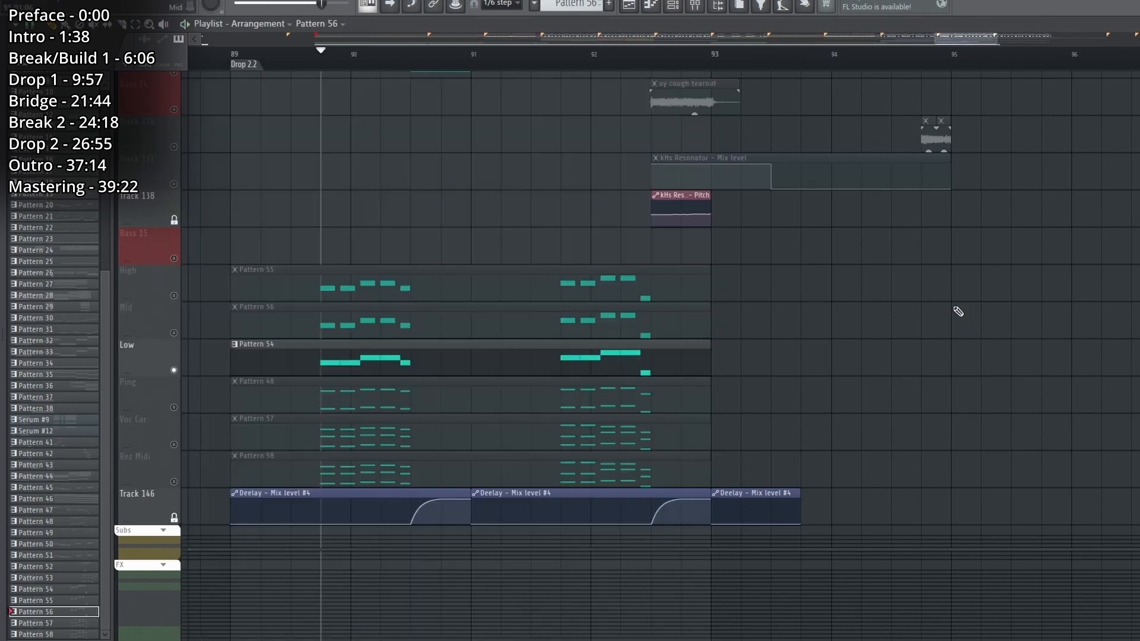
key("space")
Examine the mid mixer track's Patcher with its Ozone Imager 2, kHs Frequency Shifter, and nested distortion Patcher.
left_click(674, 5)
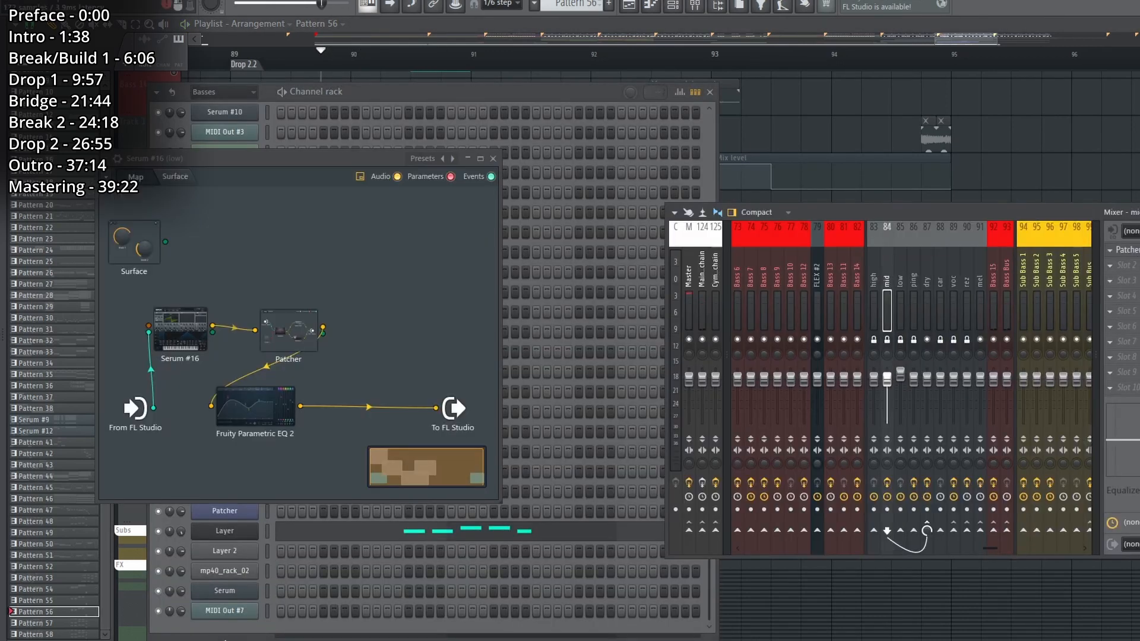
left_click(1128, 250)
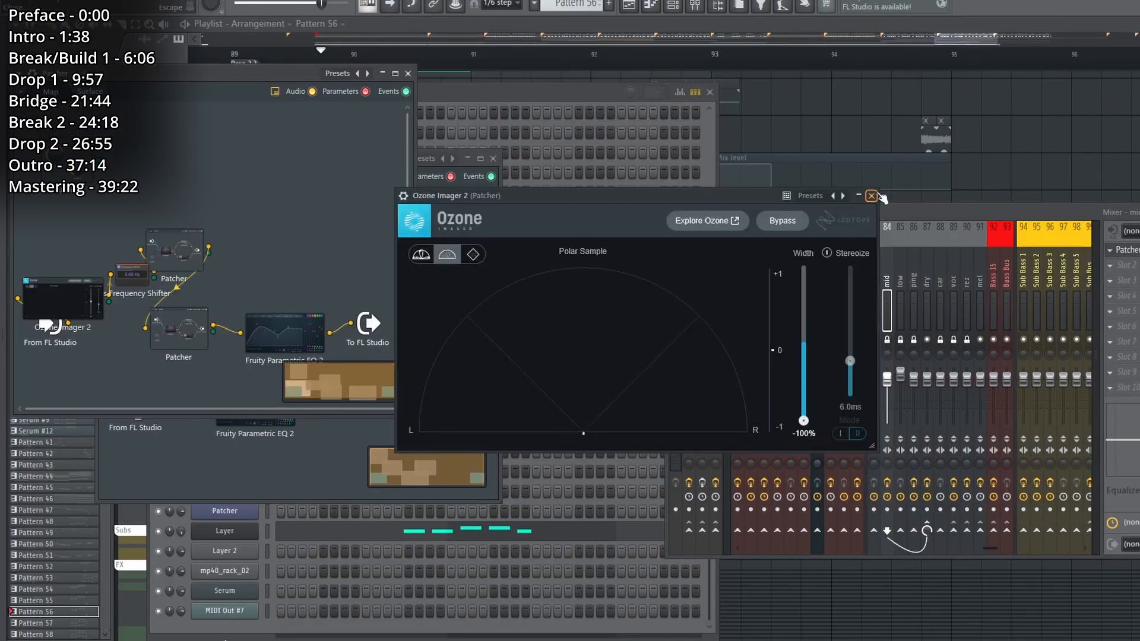
left_click(871, 195)
double_click(145, 271)
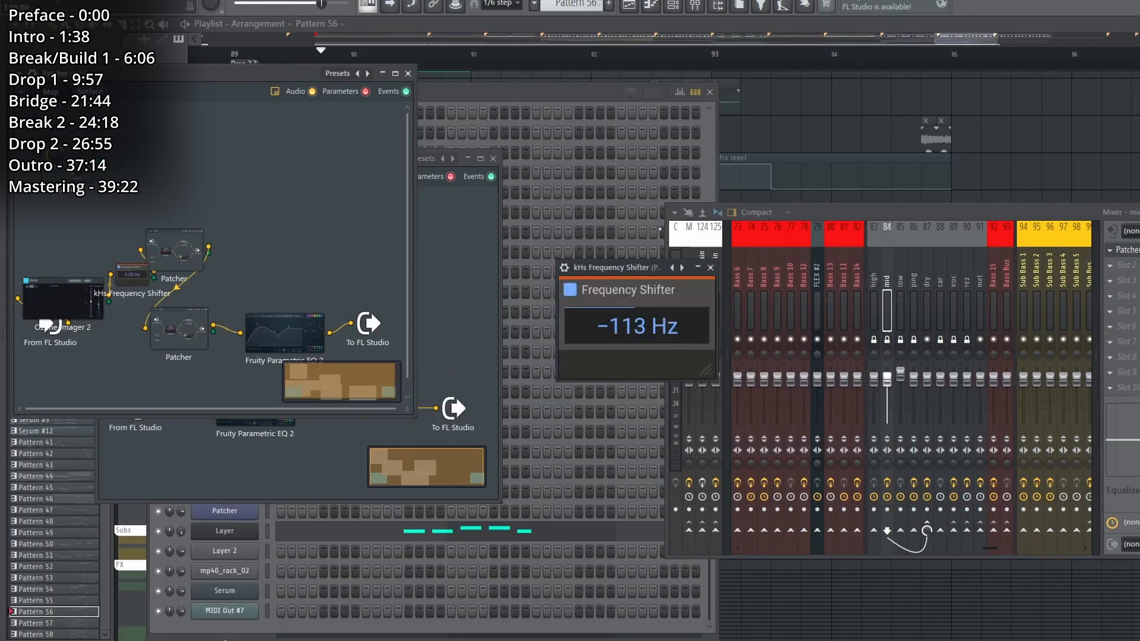
left_click(710, 270)
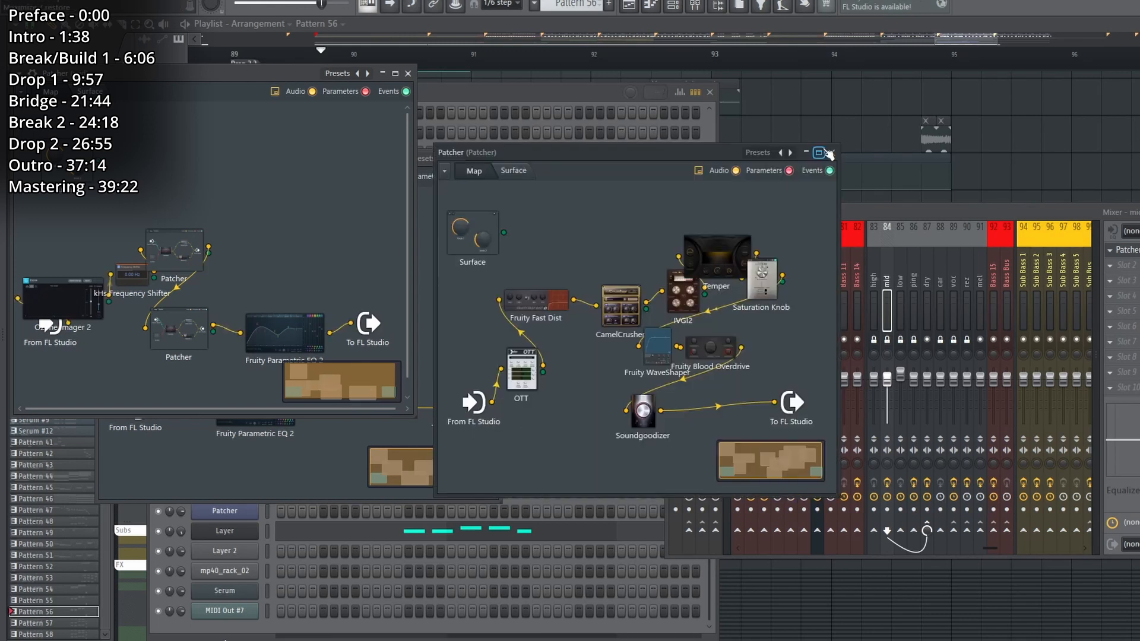
left_click(829, 153)
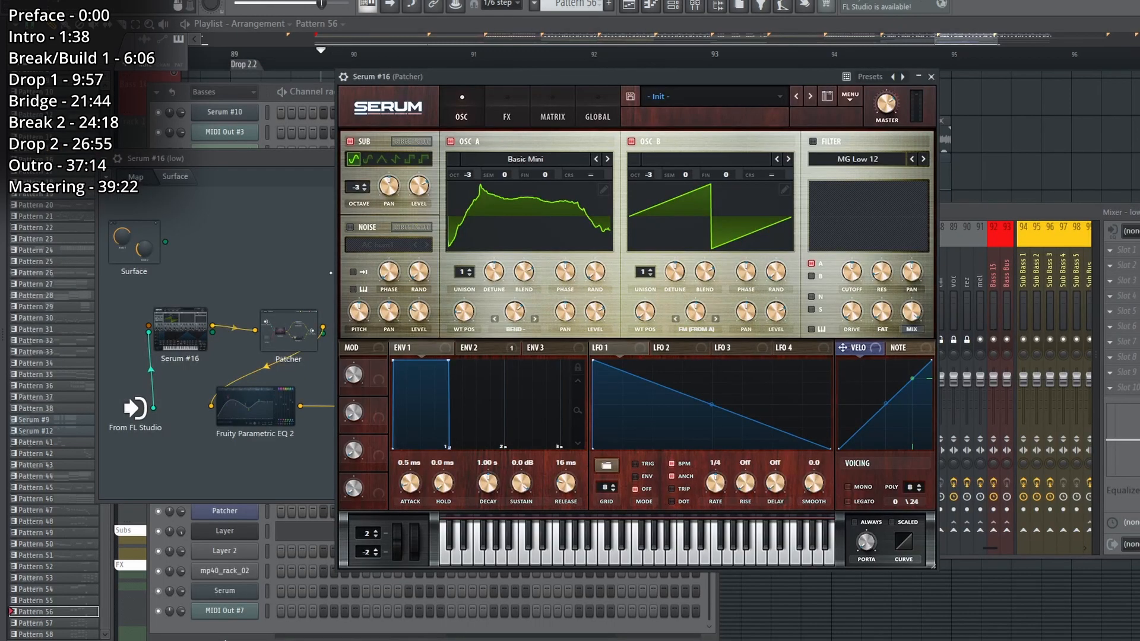
Examine the Low layer's Serum #16 oscillators and effects, its nested distortion Patcher, and its Fruity Parametric EQ 2.
left_click(516, 237)
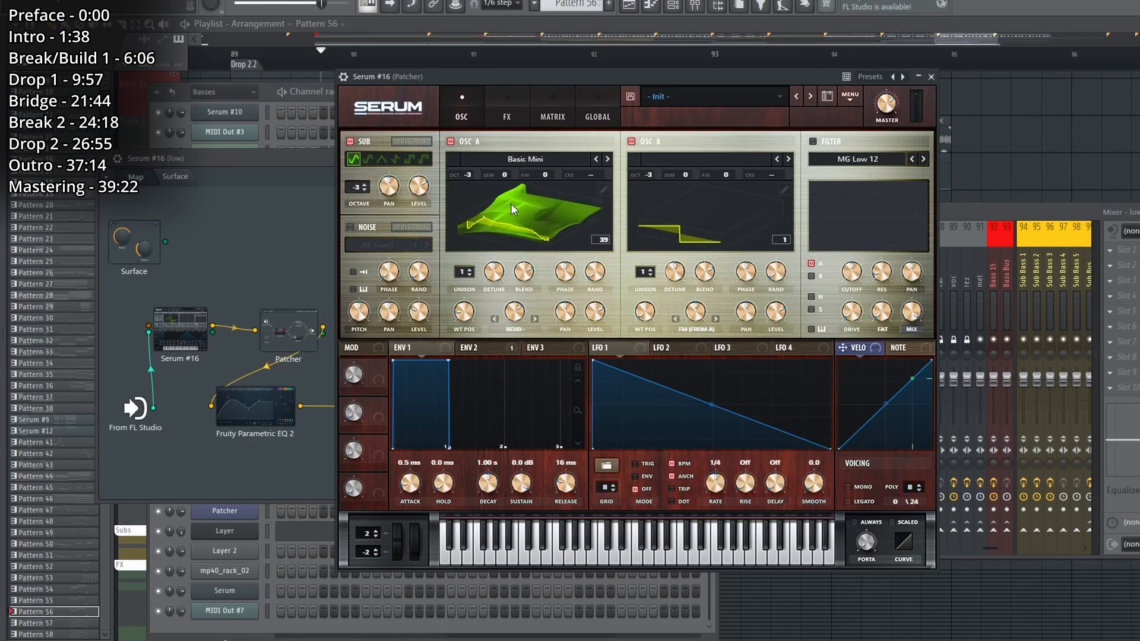
left_click(506, 116)
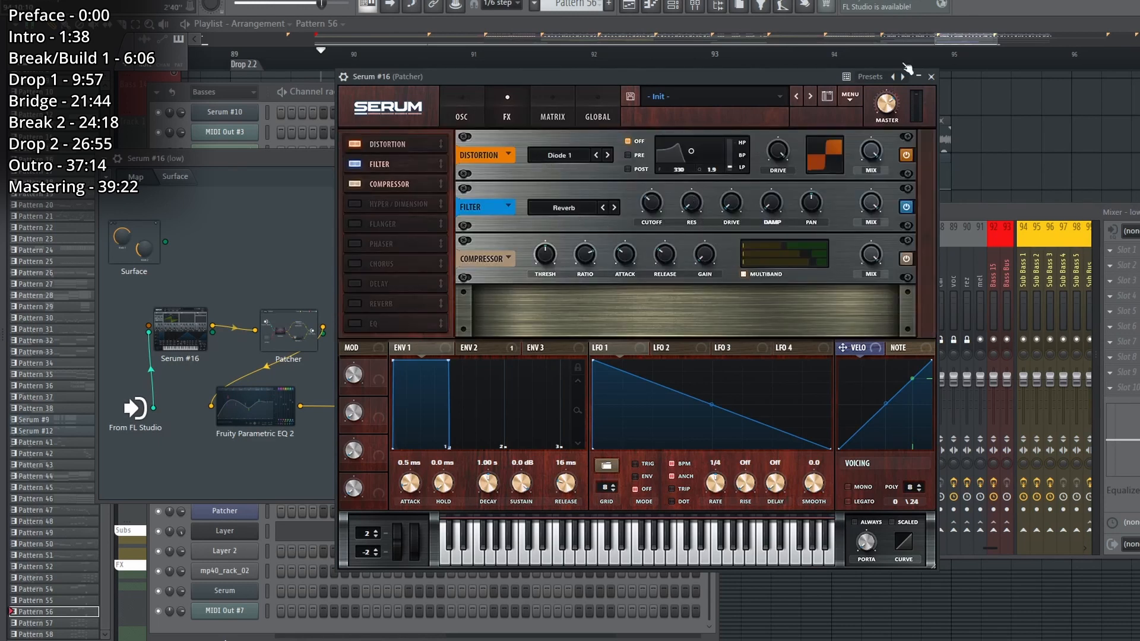
left_click(931, 76)
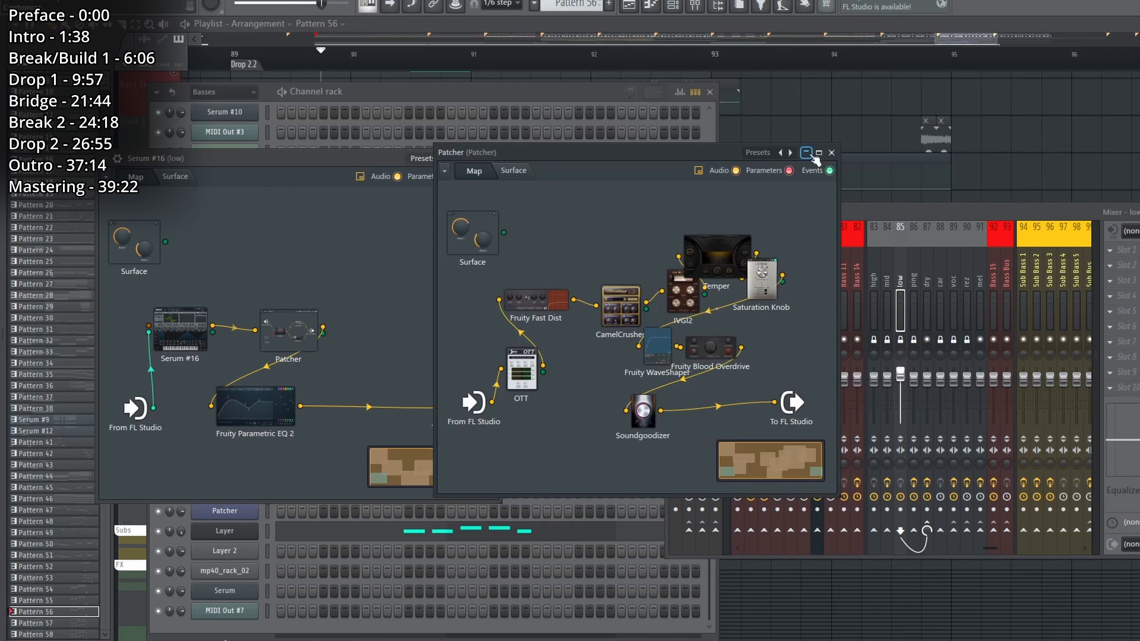
left_click(809, 154)
double_click(251, 415)
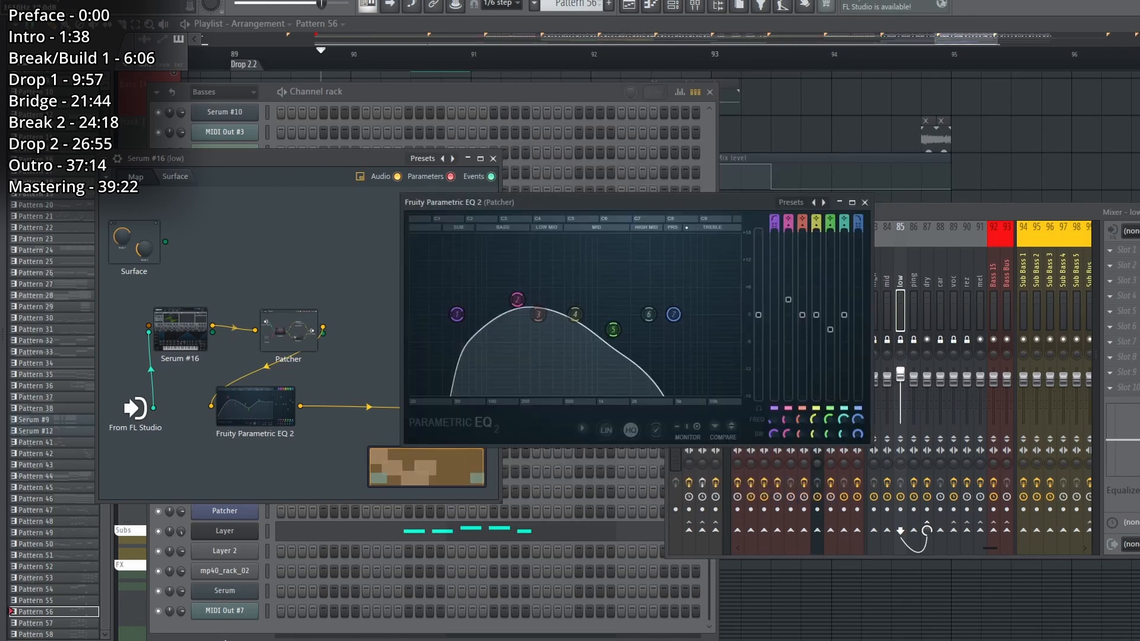
left_click(865, 203)
Return to the playlist, enable the Mid and High layers alongside Low, and play the three together.
key("F5")
left_click(174, 333)
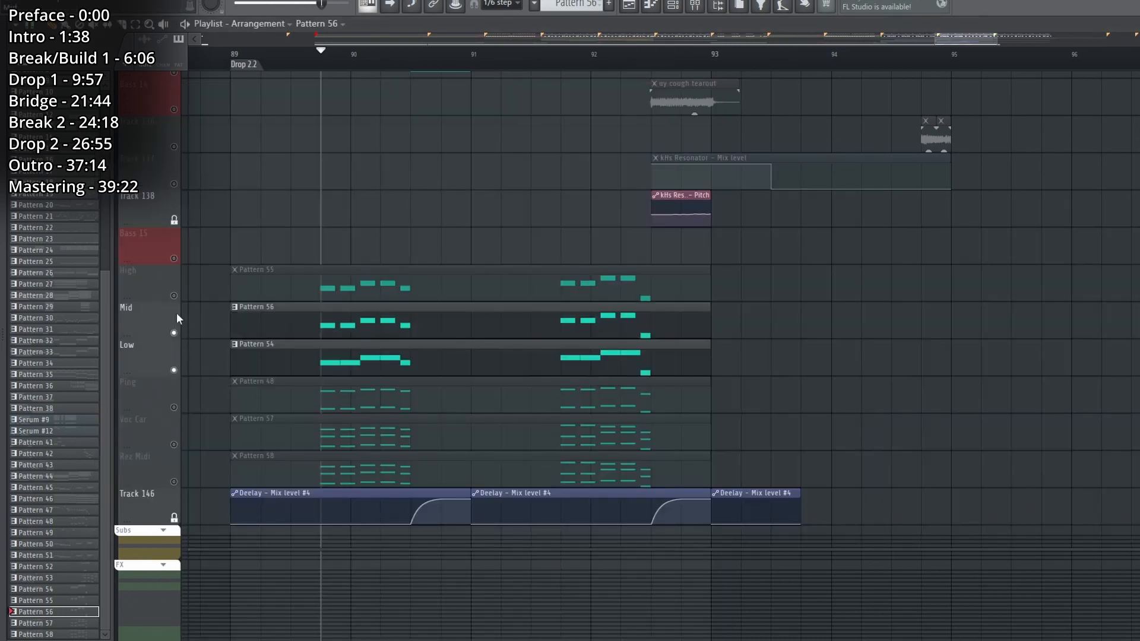
left_click(174, 296)
key("space")
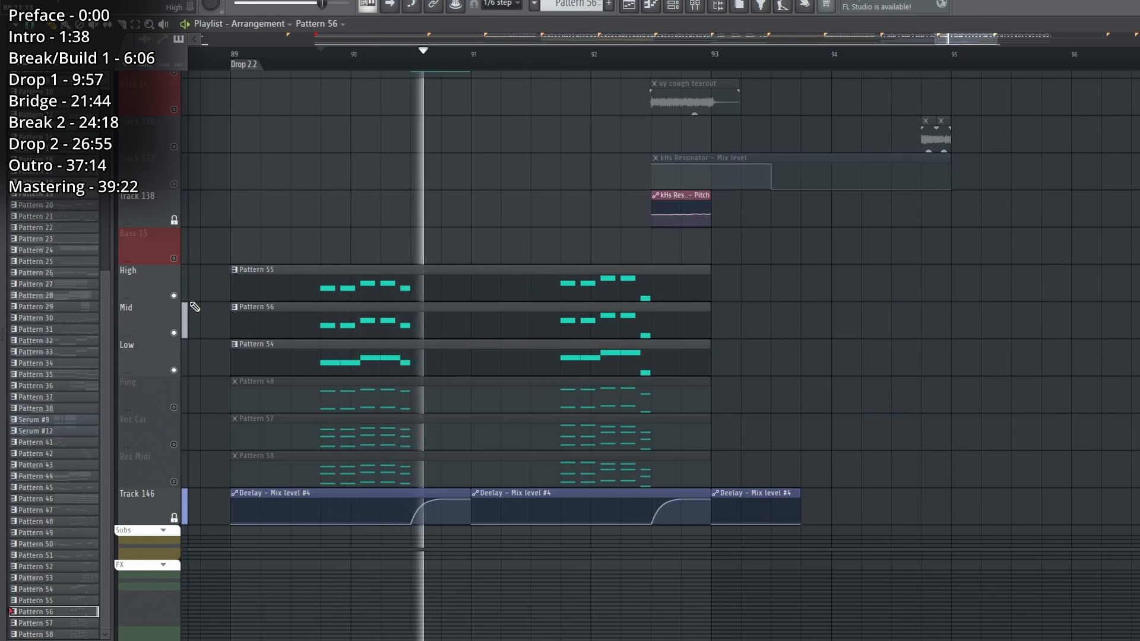
key("space")
Solo and play the Ping layer, then examine its hammering at the forge 1 sampler and the ping mixer track.
right_click(175, 408)
key("space")
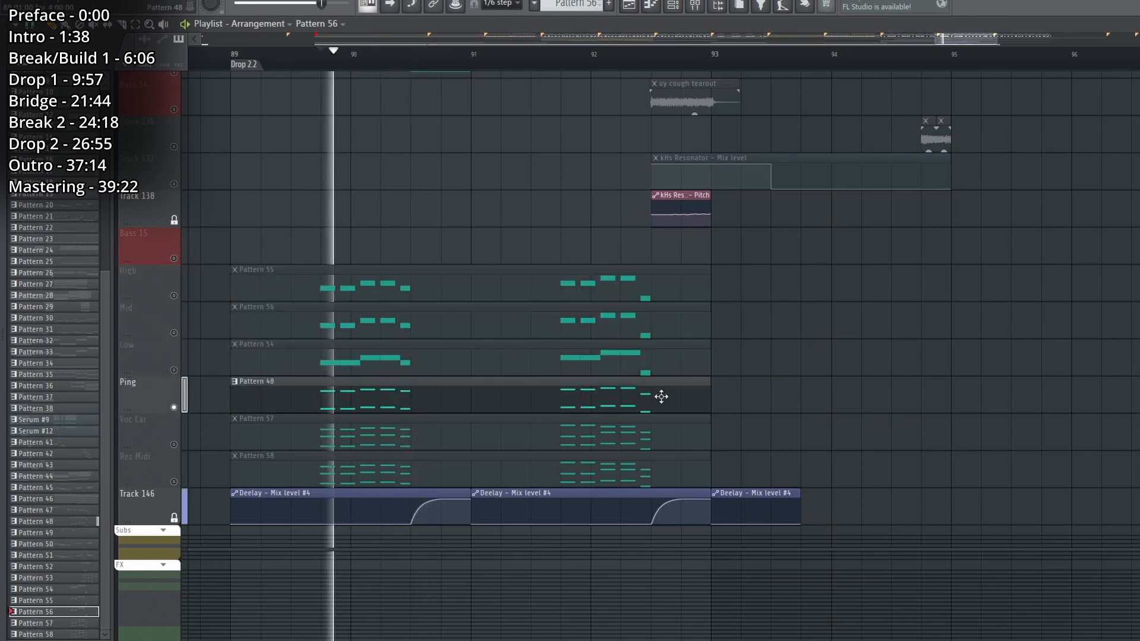
key("F6")
key("space")
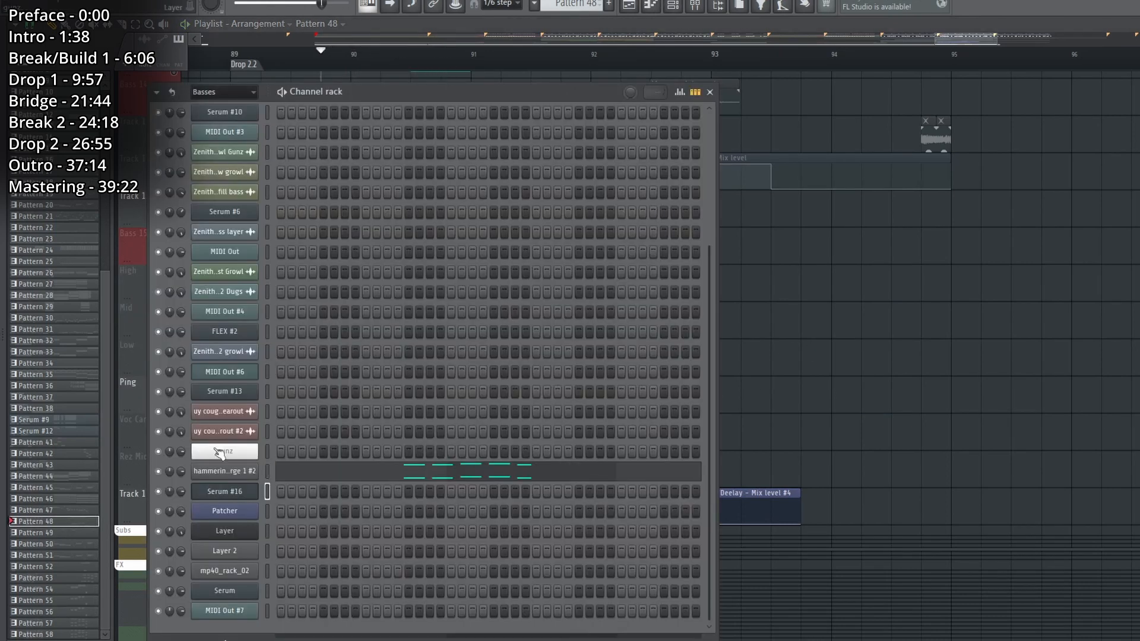
left_click(224, 472)
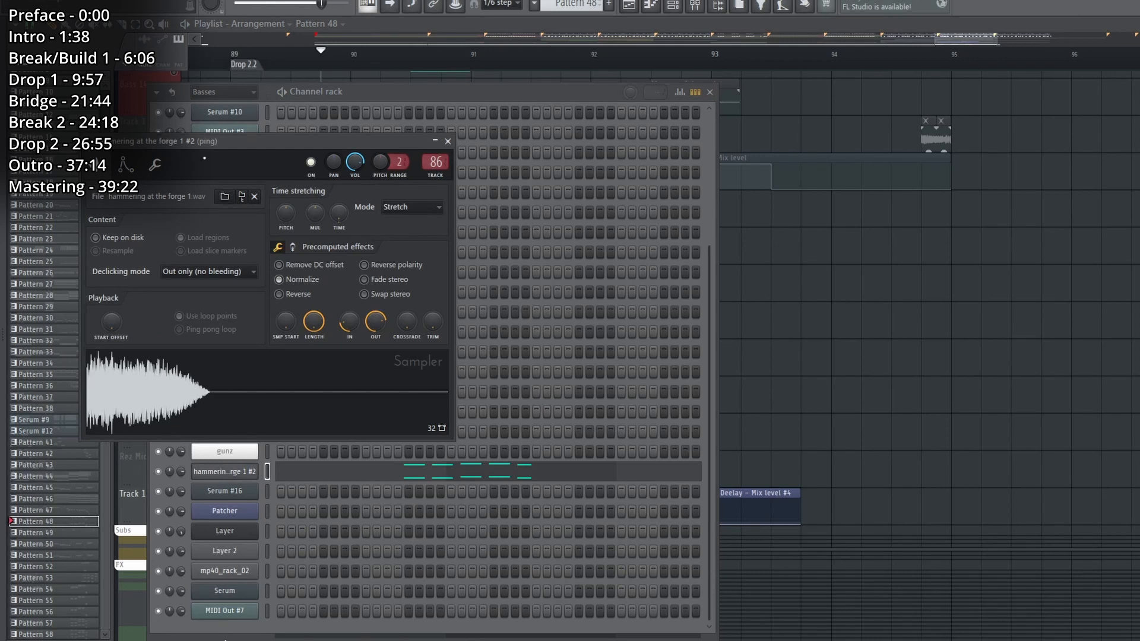
key("F9")
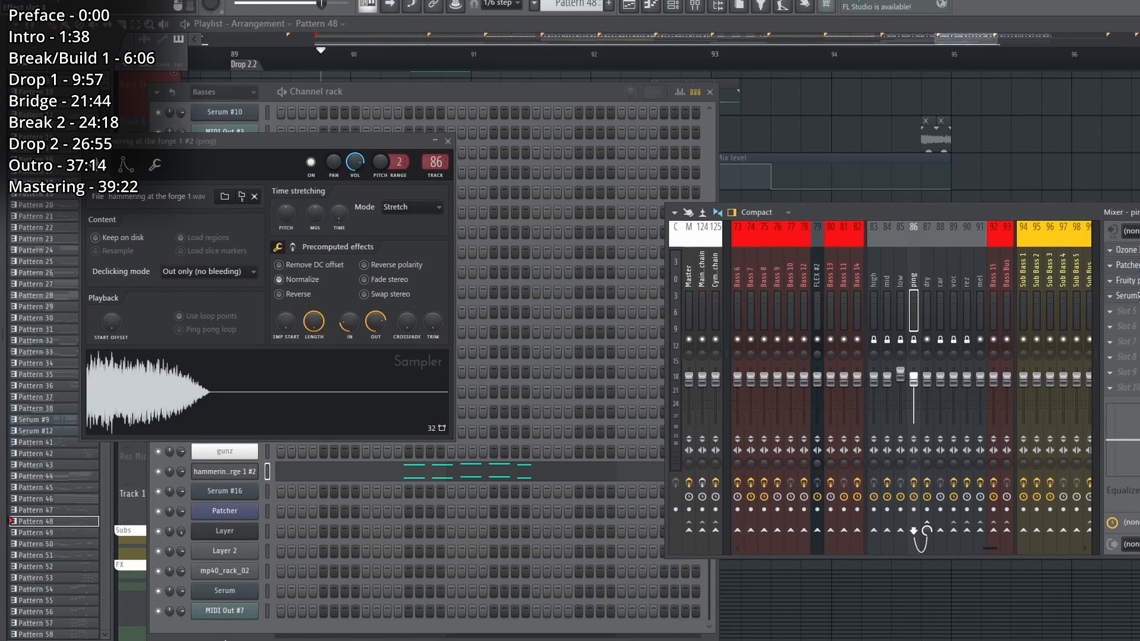
key("F12")
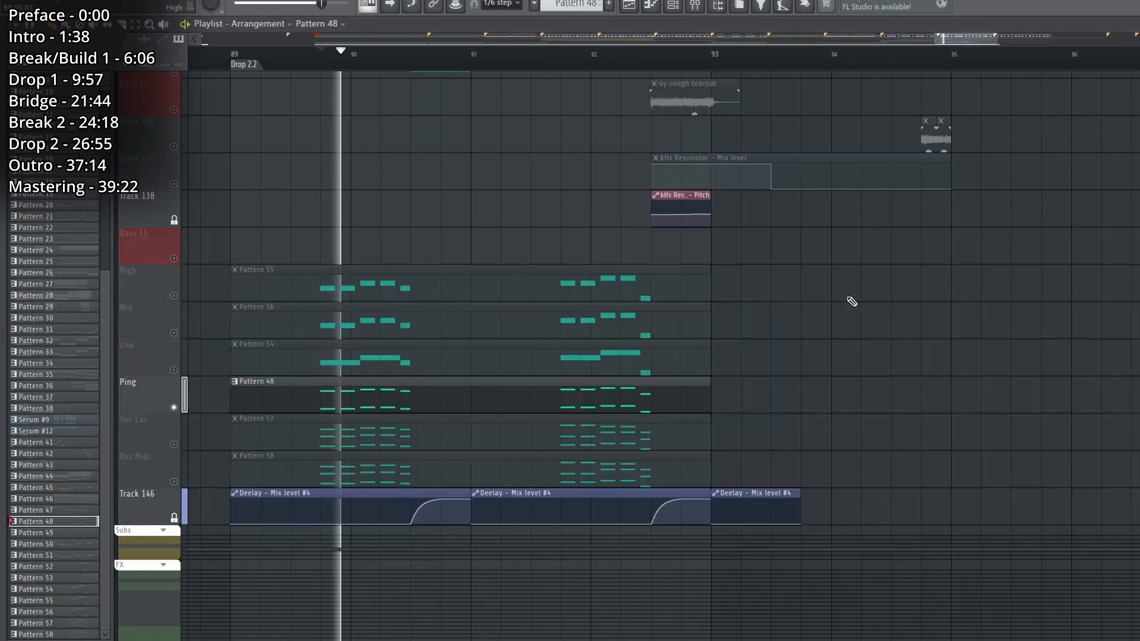
Enable the Low, Mid, and High layers alongside Ping and play all four together.
key("space")
left_click(182, 351)
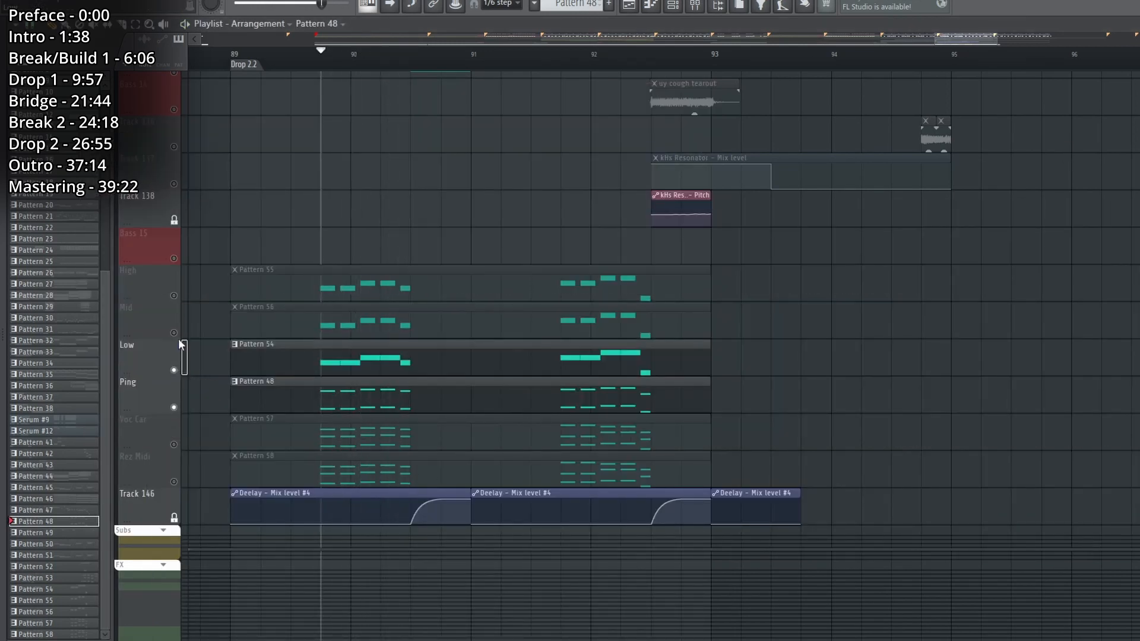
left_click(179, 330)
left_click(177, 297)
key("space")
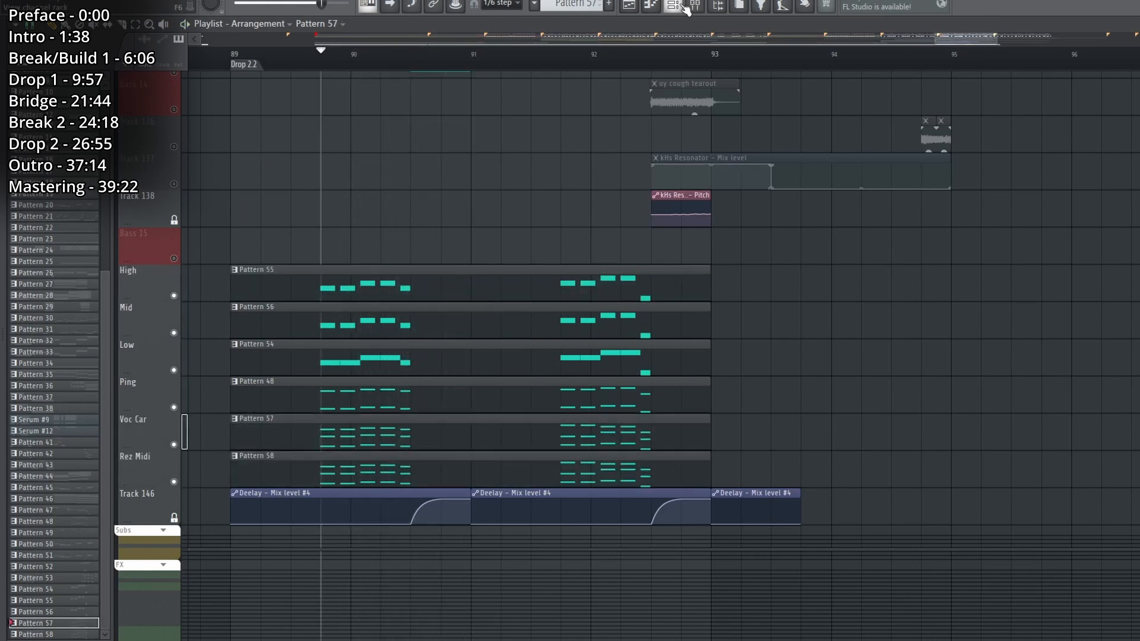
Examine the Serum carrier behind Pattern 57, its car mixer track, and the SerumFX effects on the mel track.
left_click(677, 5)
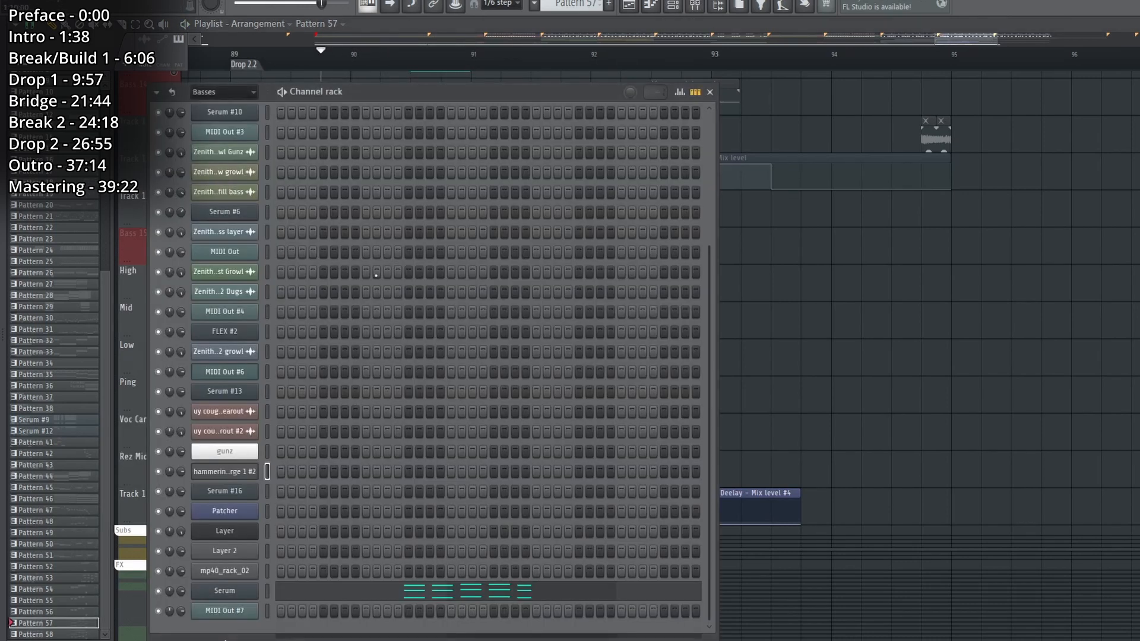
left_click(238, 591)
key("F9")
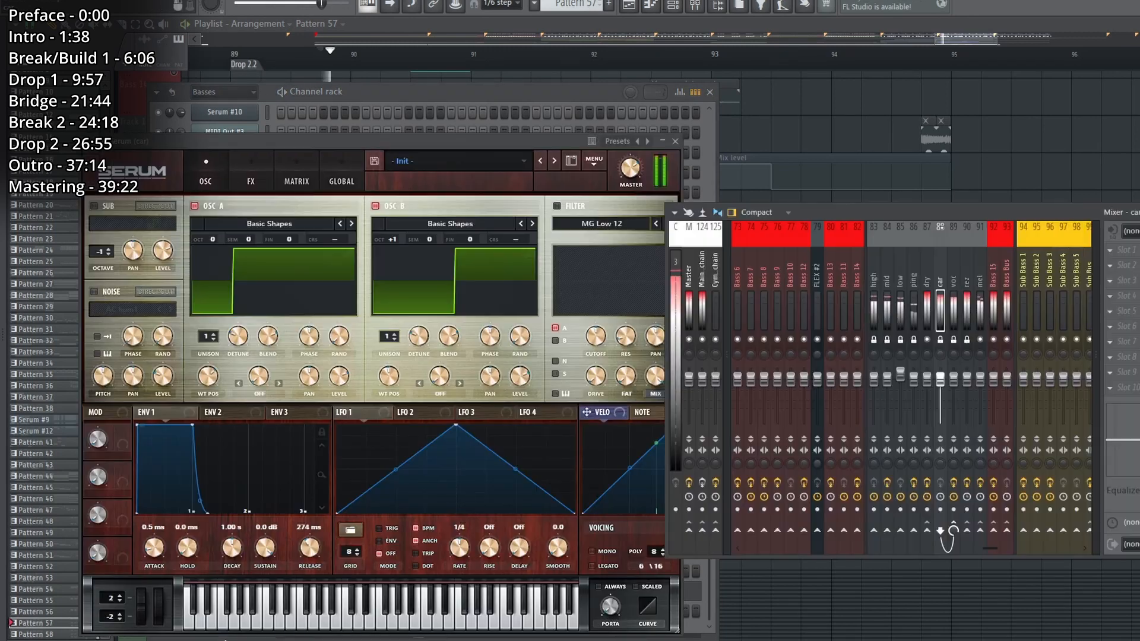
left_click_drag(962, 310, 993, 310)
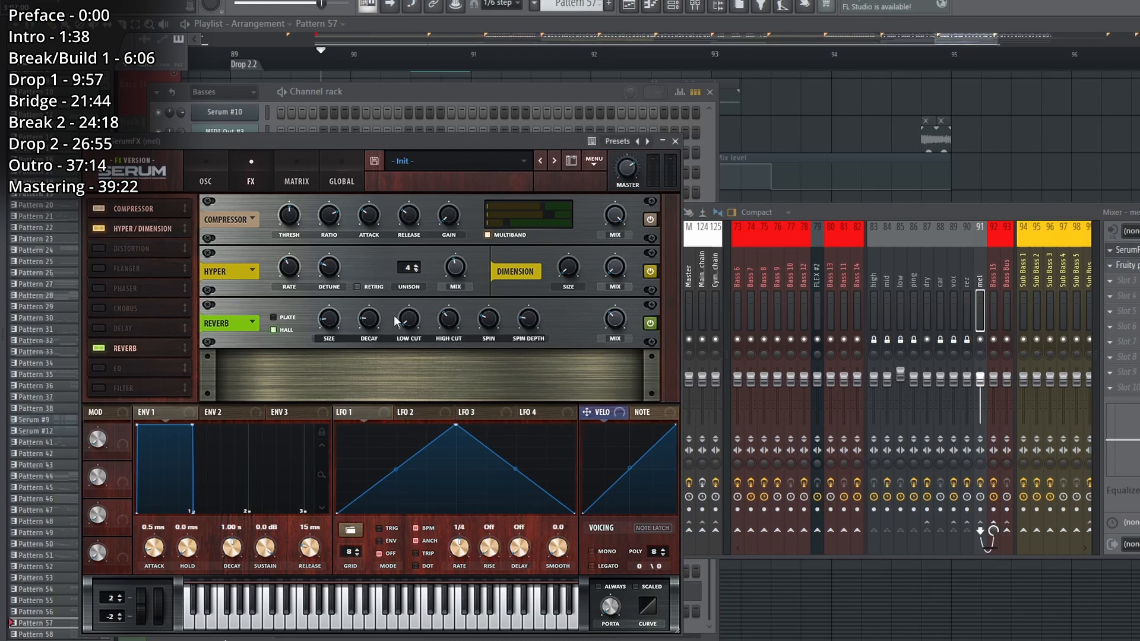
Return to the playlist and play all the Bass 15 layers together through Drop 2.2.
key("F12")
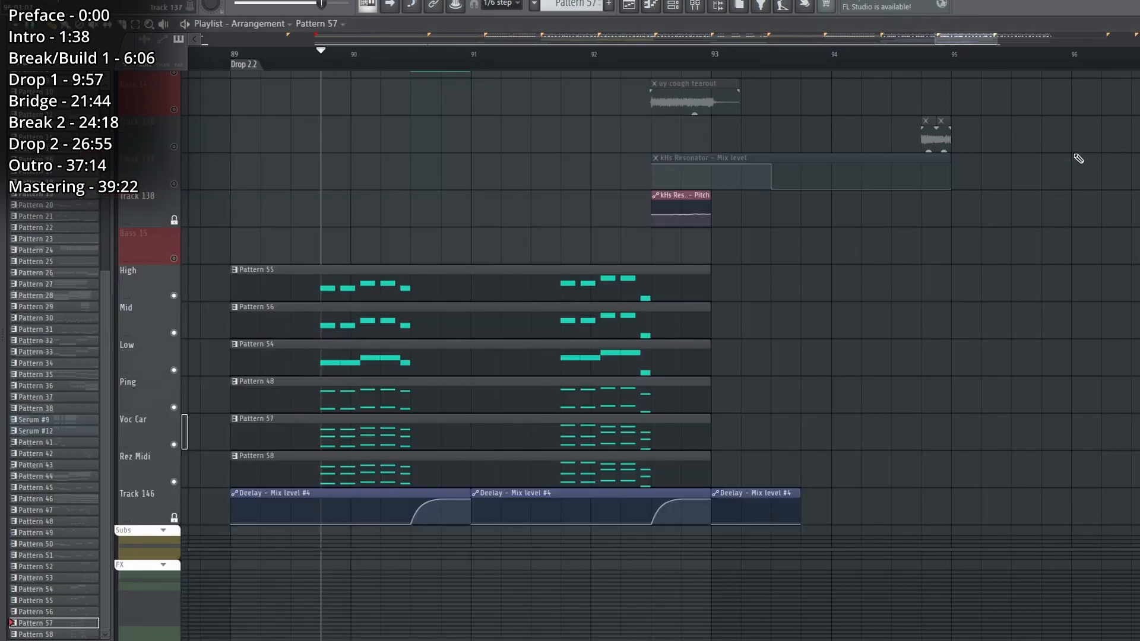
key("space")
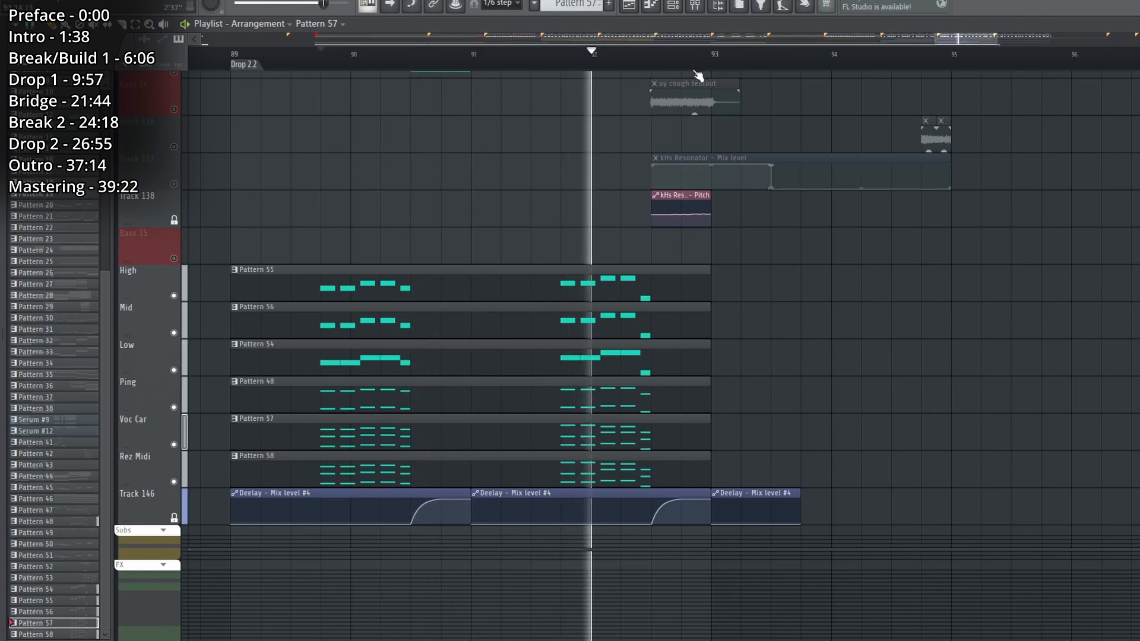
scroll(681, 64, "down", 2)
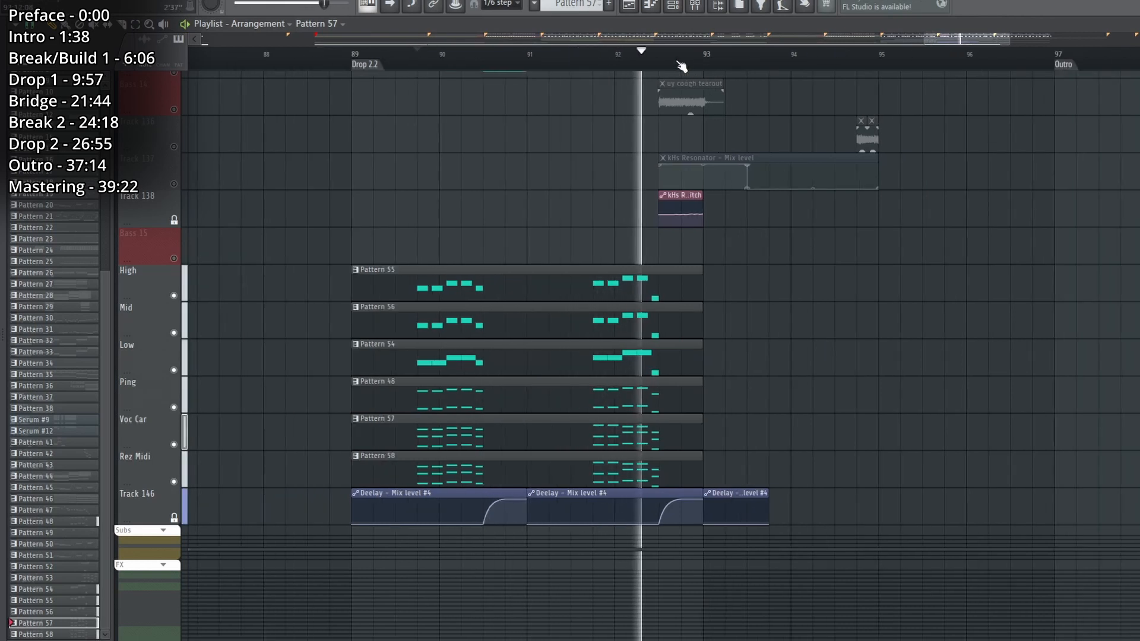
scroll(700, 321, "up", 2)
key("space")
Solo the Bass 11 track, play its Pattern 8 clip from bar 90, and open that pattern.
scroll(701, 321, "up", 1)
right_click(174, 258)
left_click(488, 54)
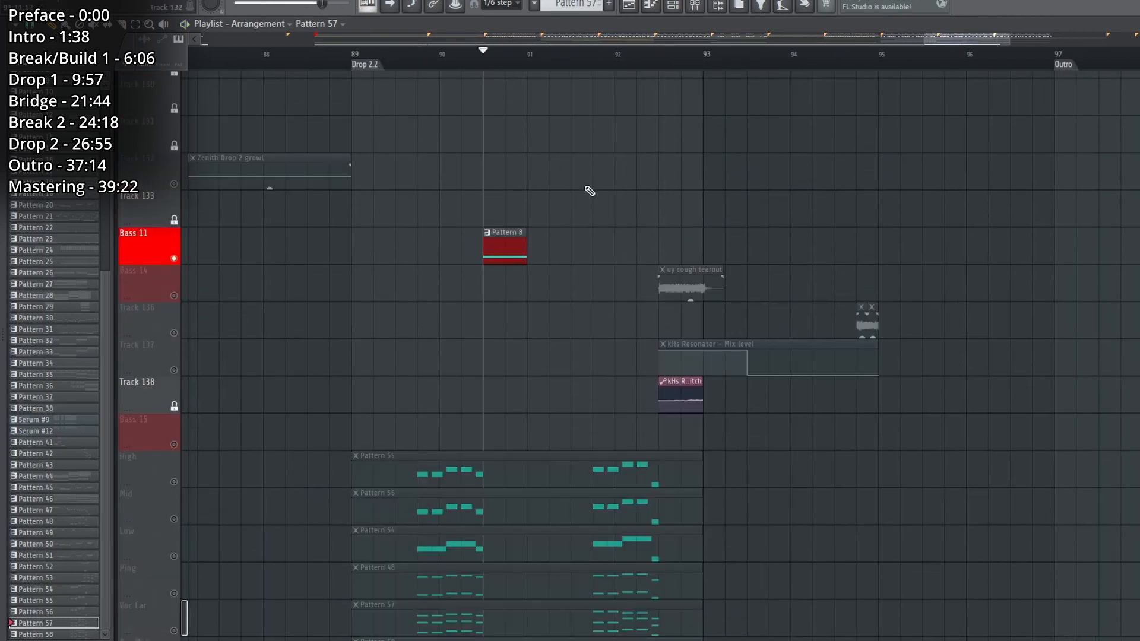
key("space")
double_click(509, 238)
key("space")
Examine the FX and oscillator settings of Serum #13 inside the Bass 11 Patcher map.
left_click(240, 394)
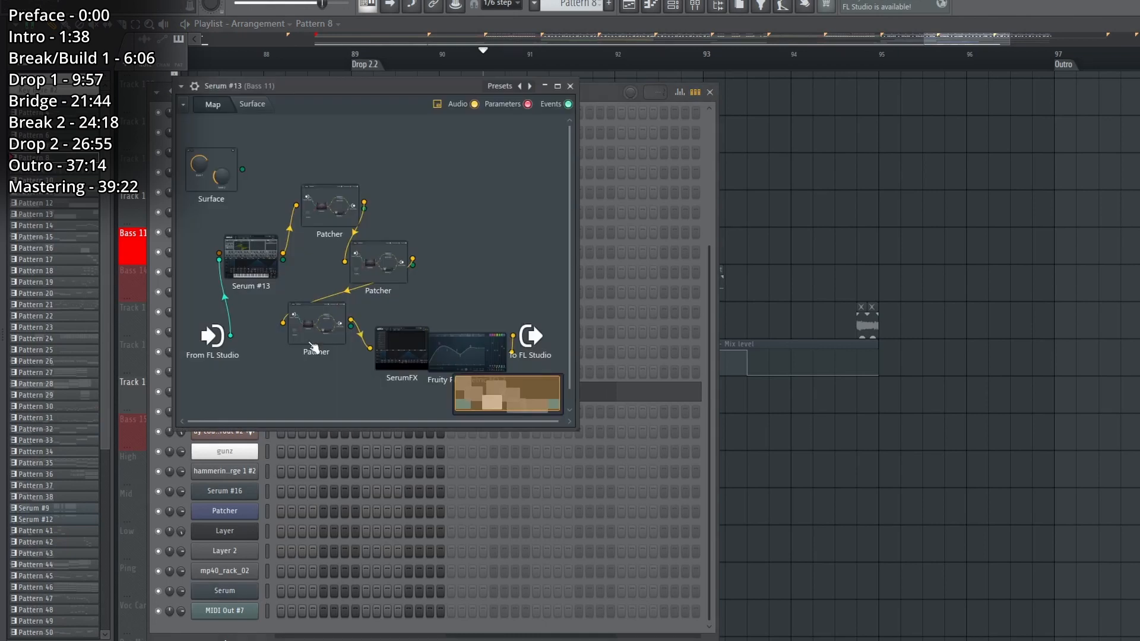
left_click(515, 111)
key("space")
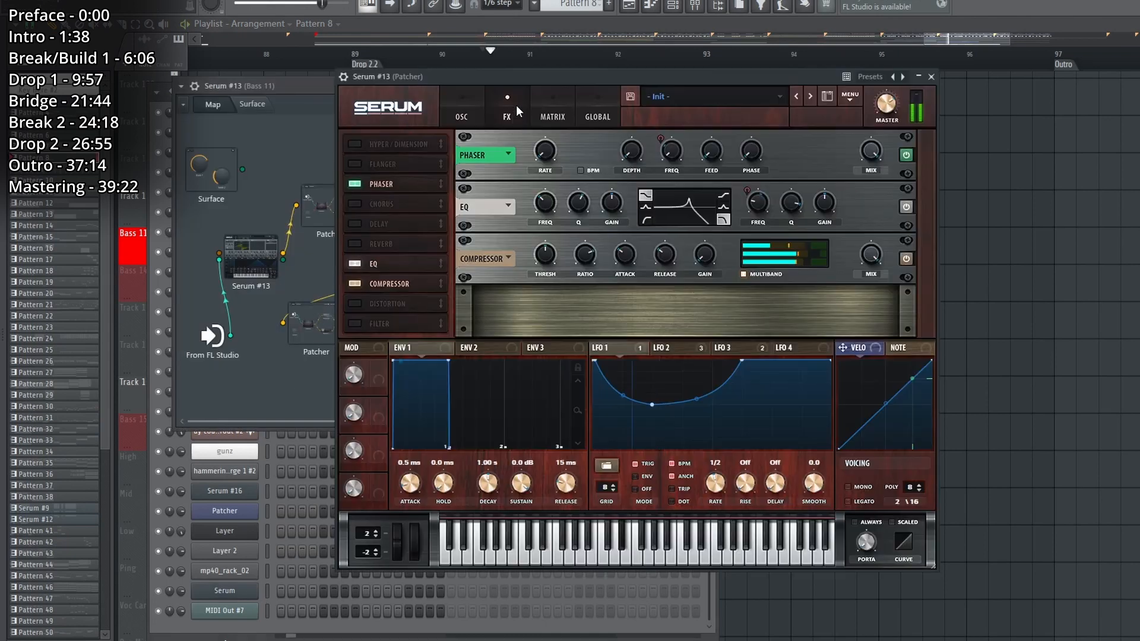
key("space")
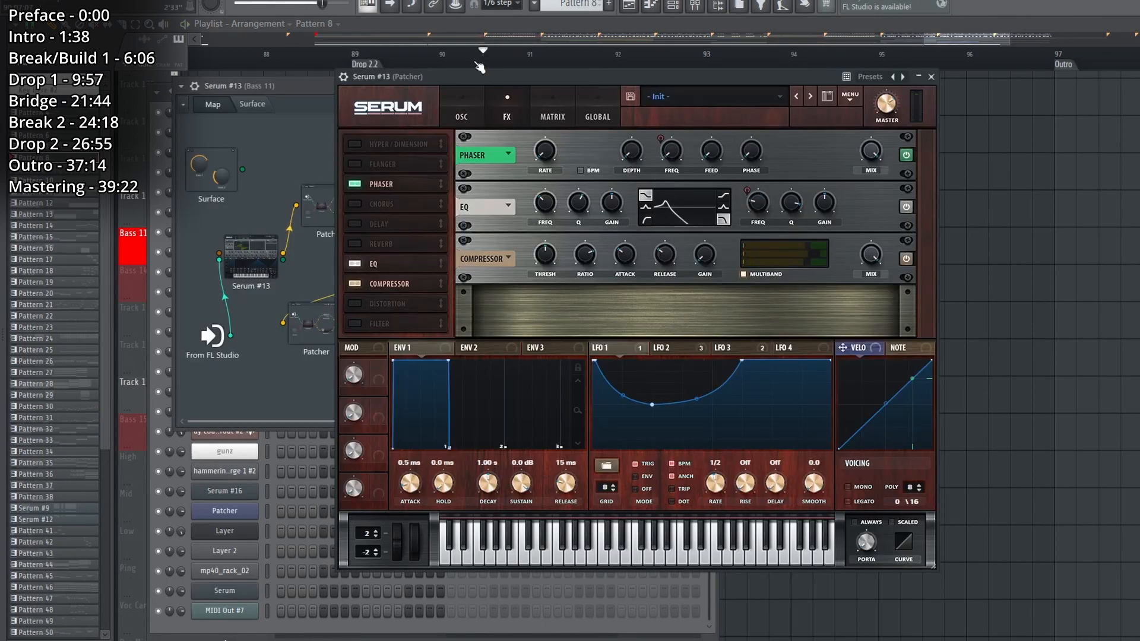
left_click(461, 104)
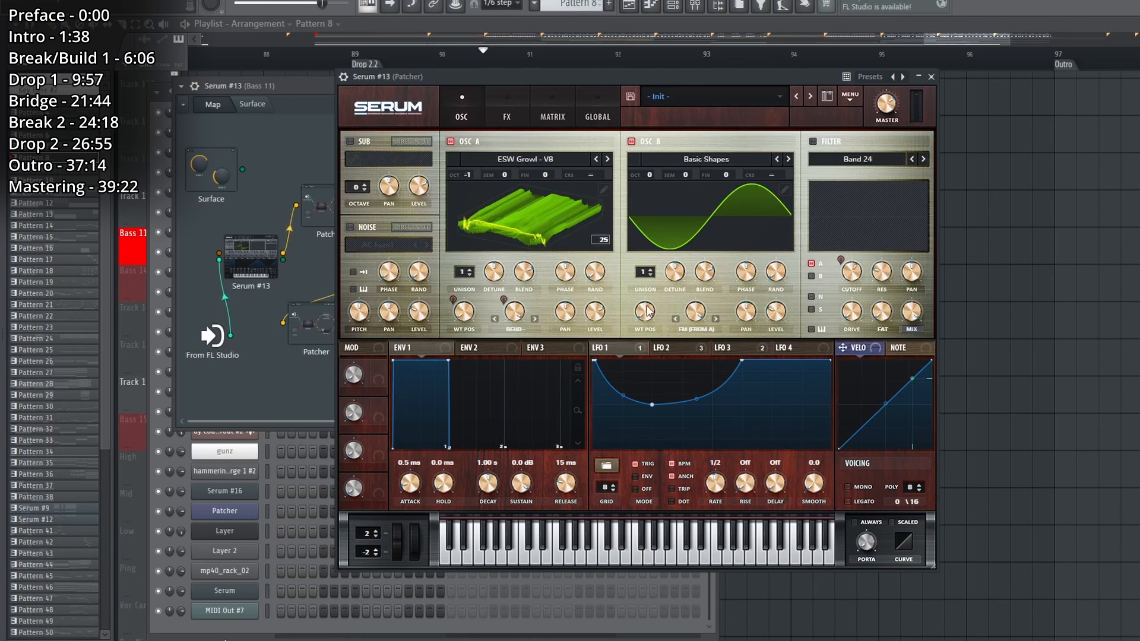
left_click(648, 143)
left_click(649, 143)
key("Escape")
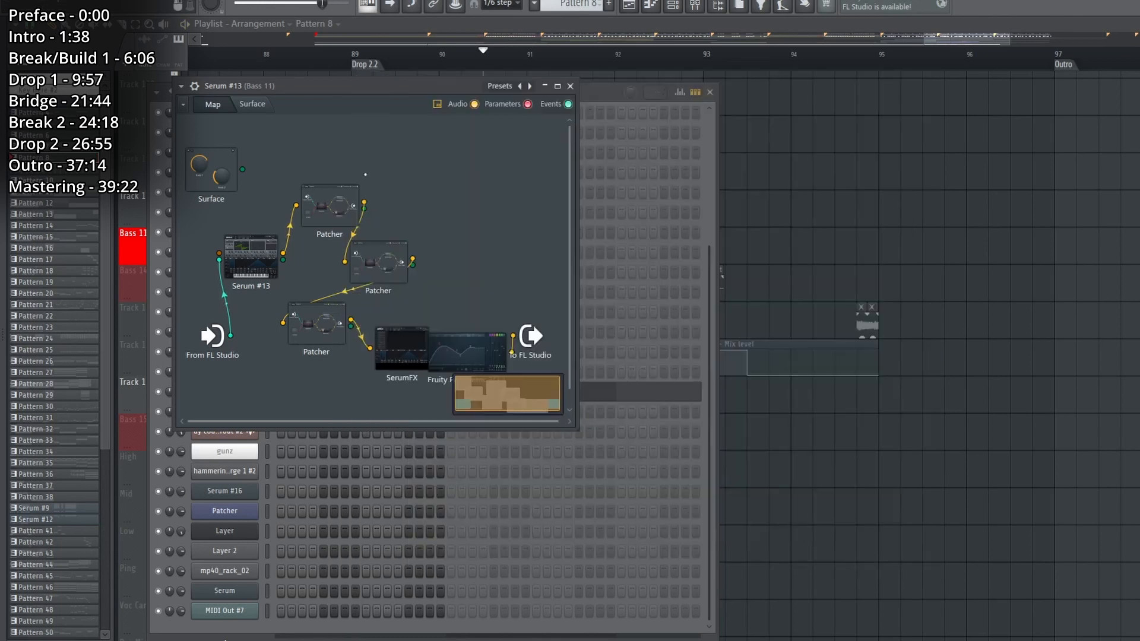
Examine the first nested Patcher's OTT chain and the SerumFX effects, and replay the Bass 11 clip.
left_click(329, 209)
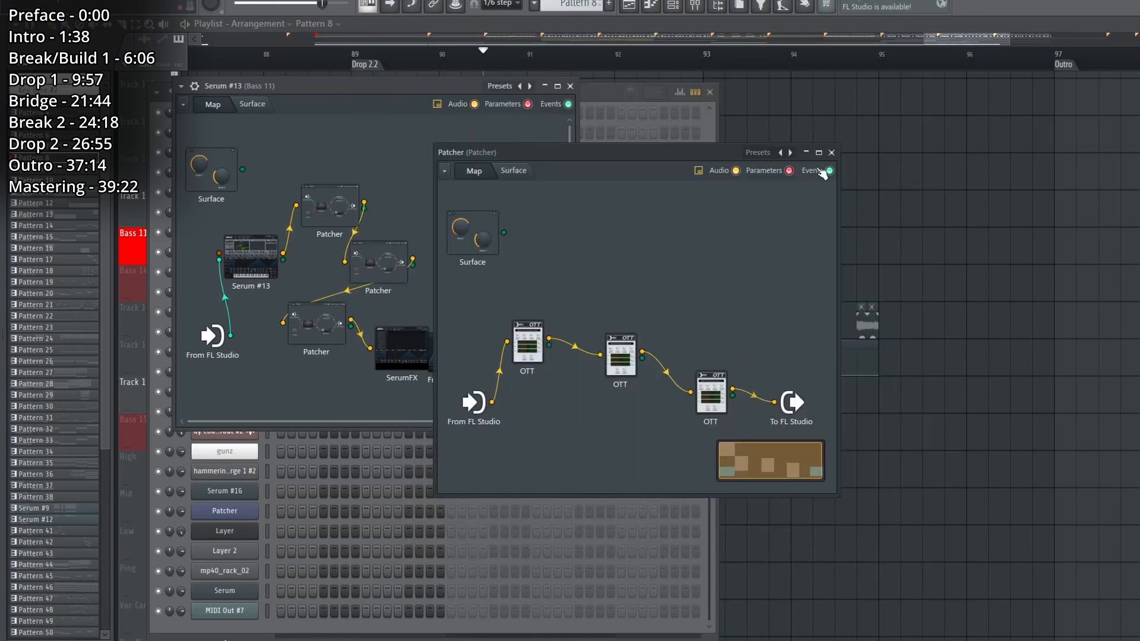
left_click(836, 153)
left_click_drag(404, 351, 389, 356)
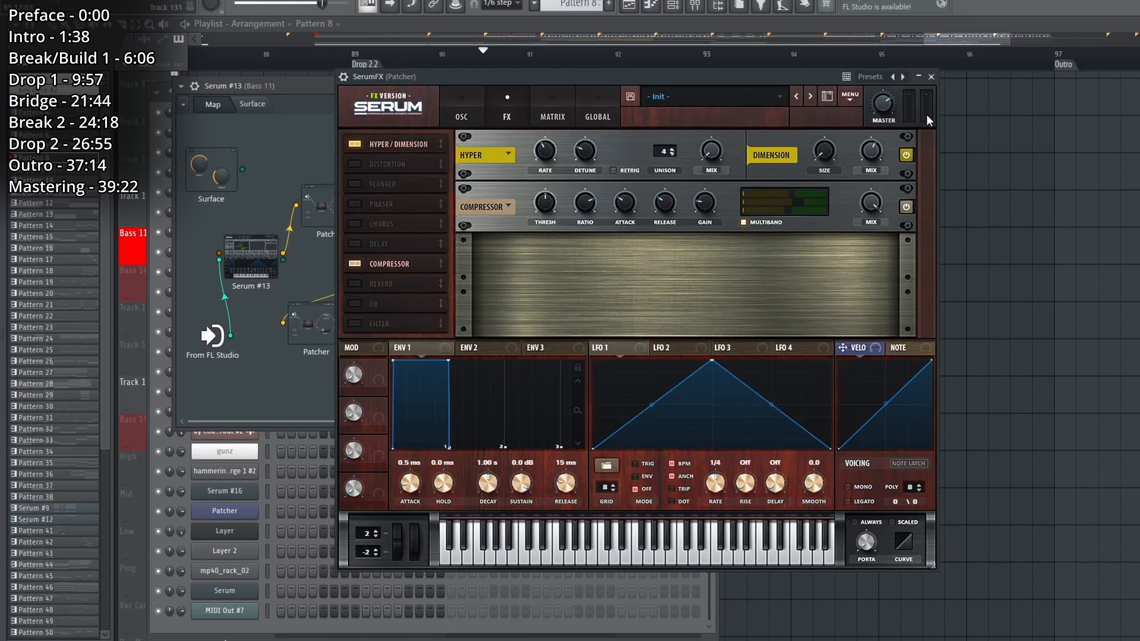
left_click(931, 77)
right_click(947, 161)
key("space")
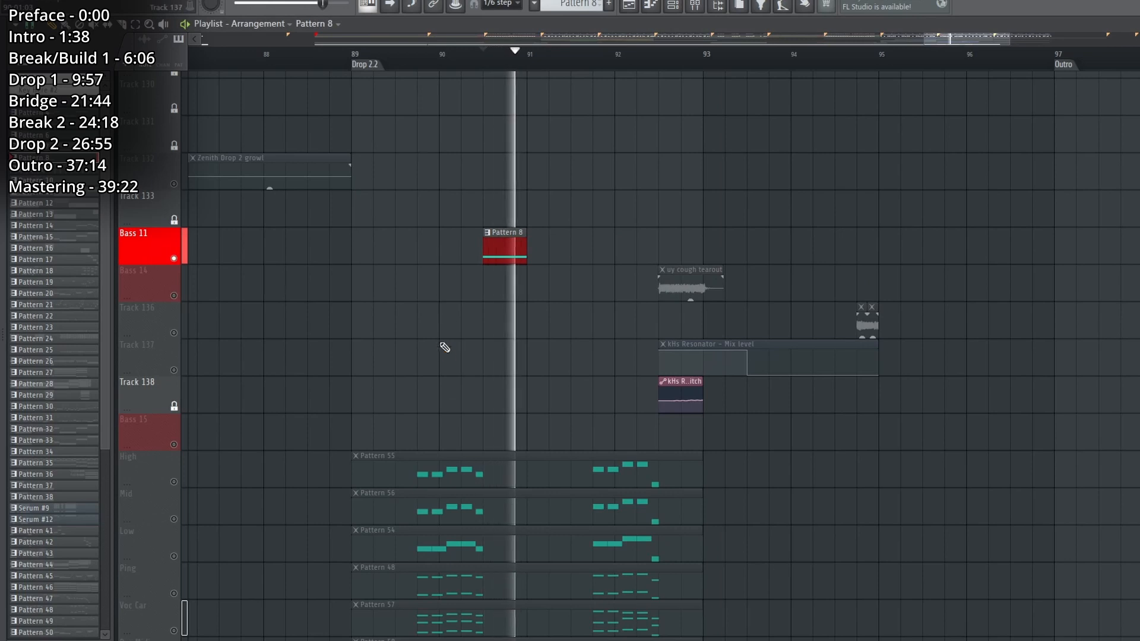
Solo the Bass 14 track and play its uy cough tearout clip from just before bar 93.
left_click(176, 297)
key("space")
left_click(659, 60)
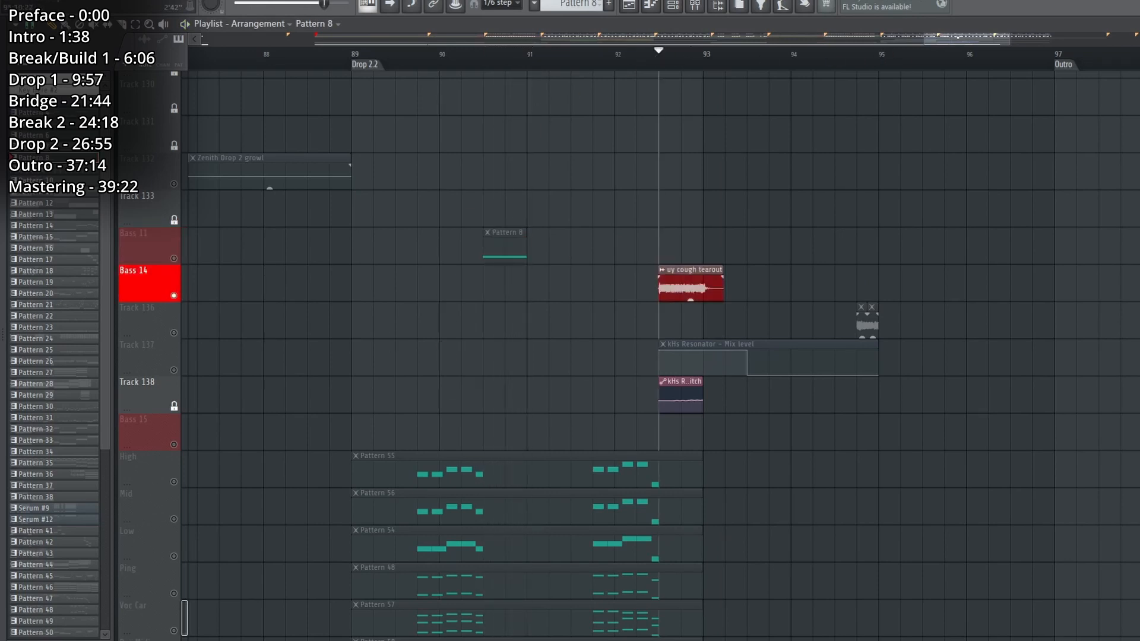
scroll(928, 54, "right", 3)
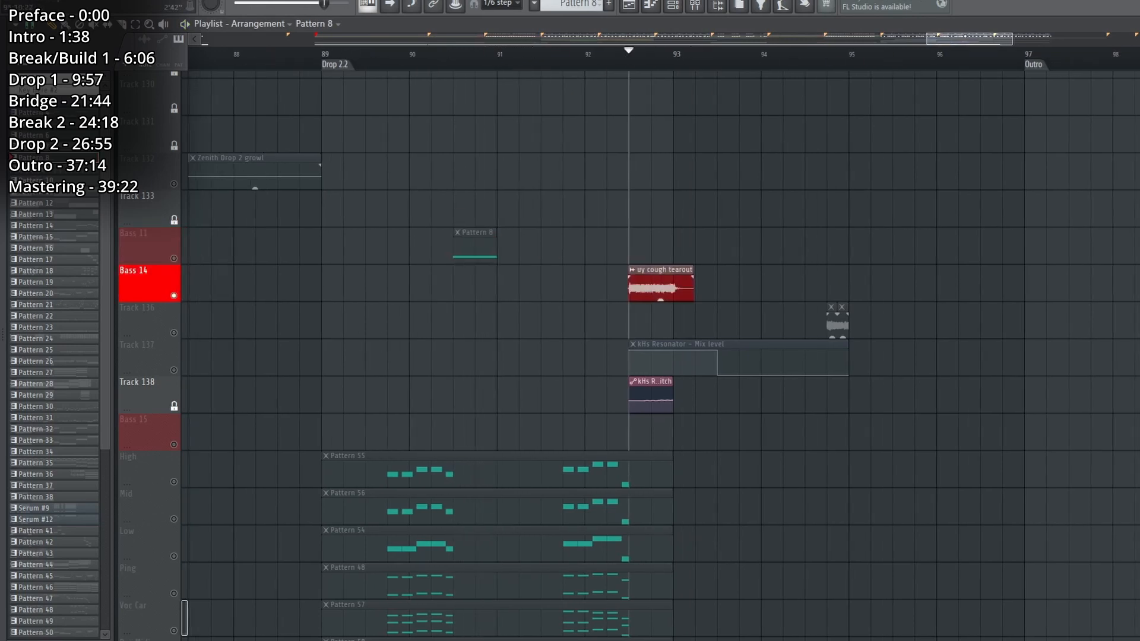
key("space")
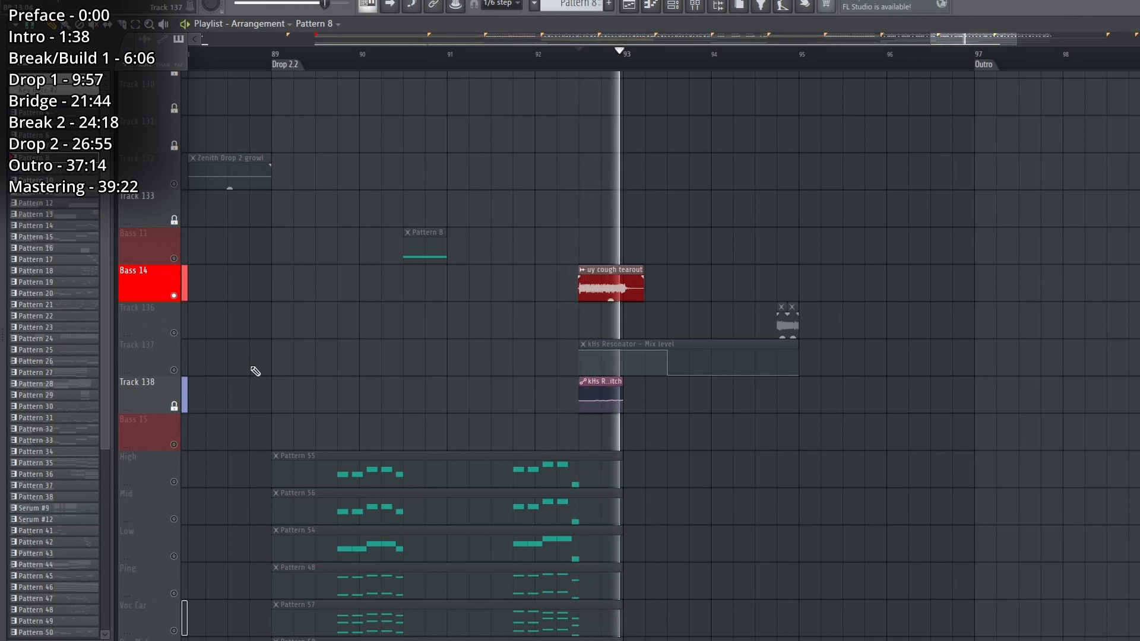
Enable Track 137's kHs Resonator mix level automation alongside Bass 14, and examine and play the two together.
left_click(174, 370)
key("space")
scroll(614, 62, "up", 5)
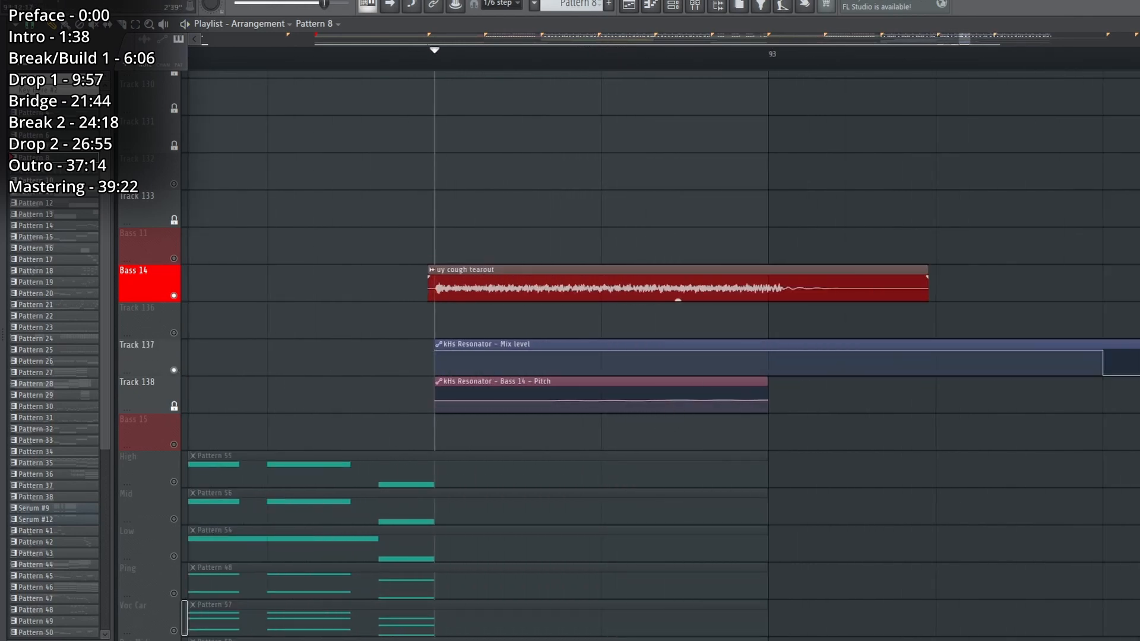
scroll(802, 419, "up", 5)
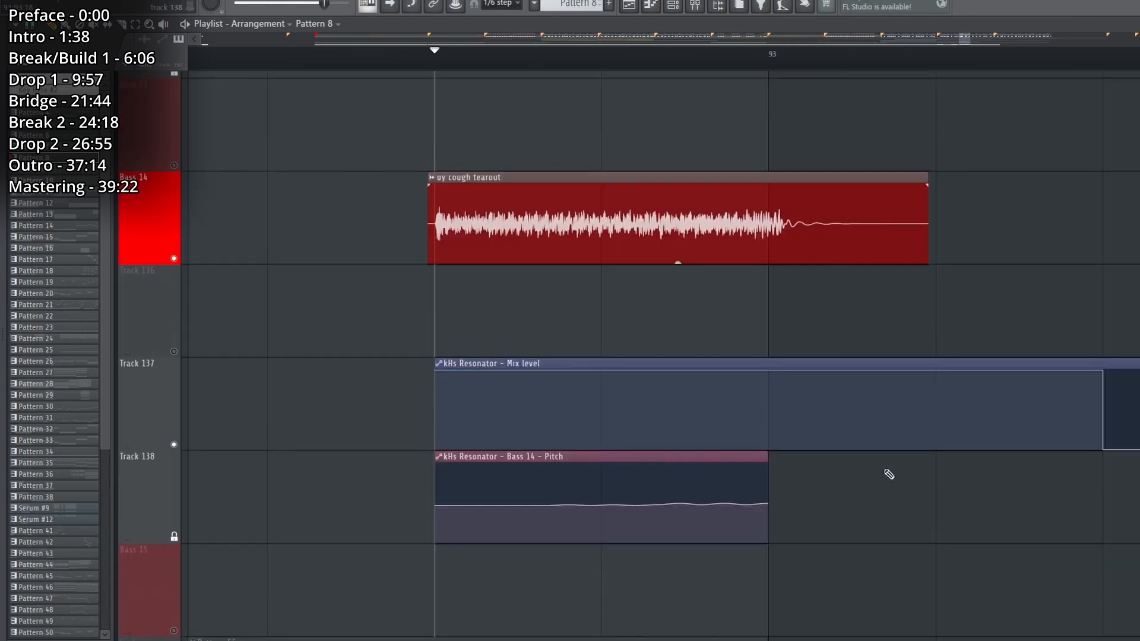
key("space")
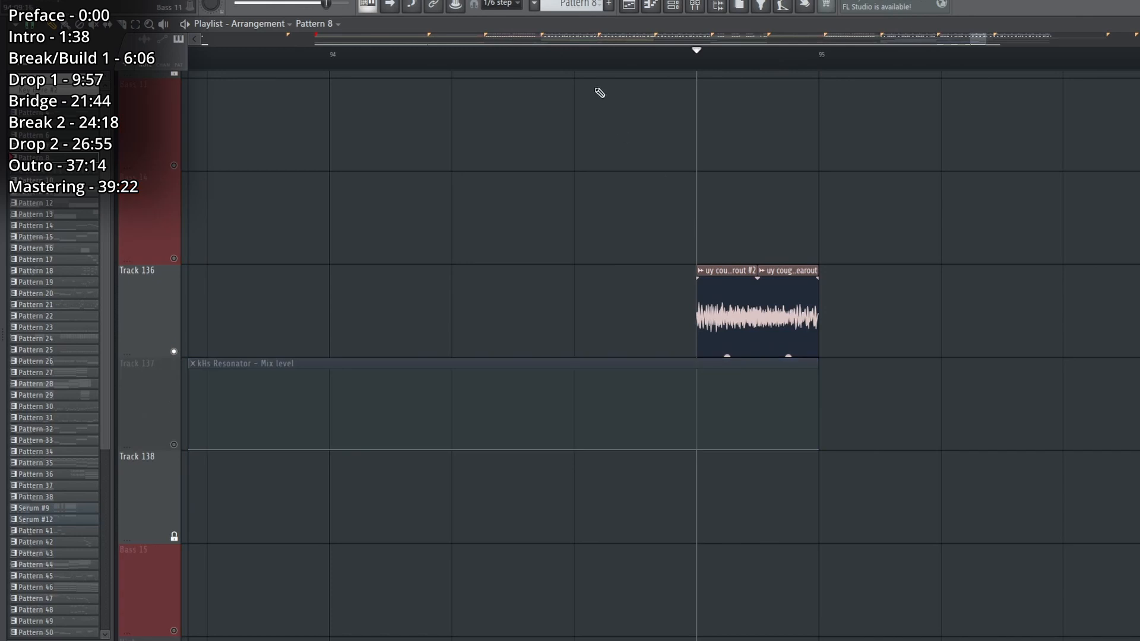
Load the Codec effect on the Bass 11 mixer track and set its loss mode to Repeat.
scroll(614, 72, "down", 3)
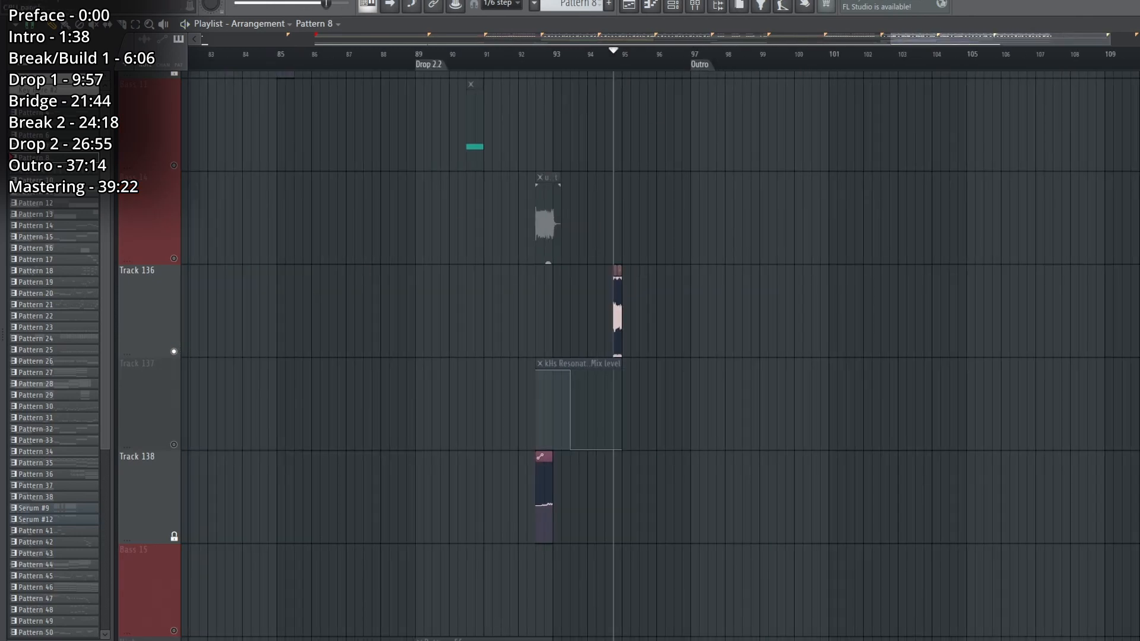
left_click(695, 5)
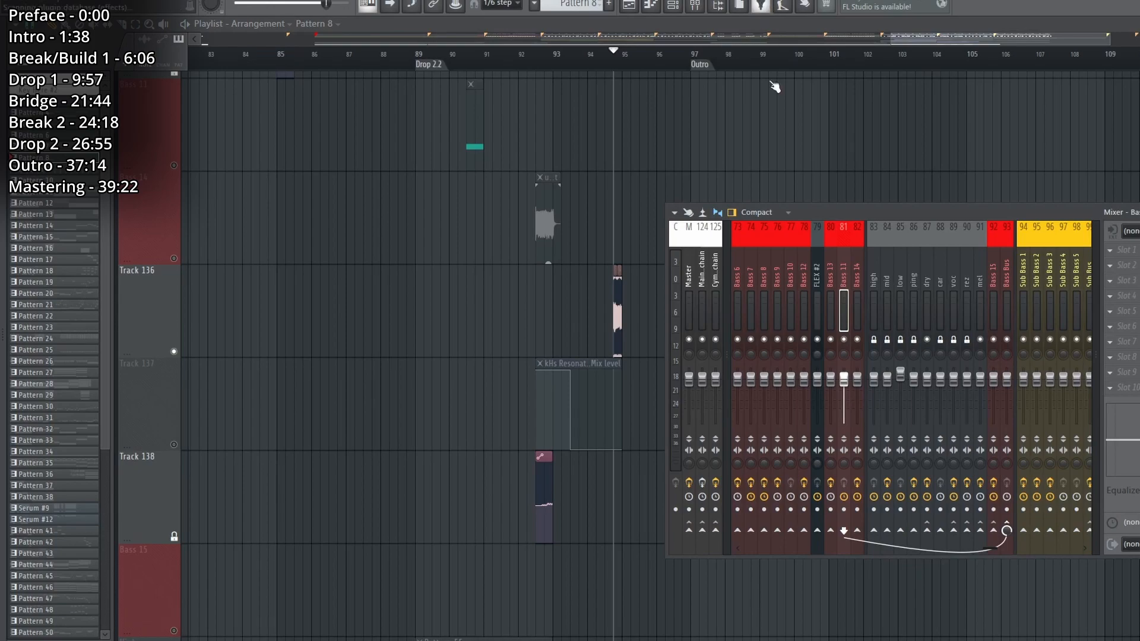
key("F8")
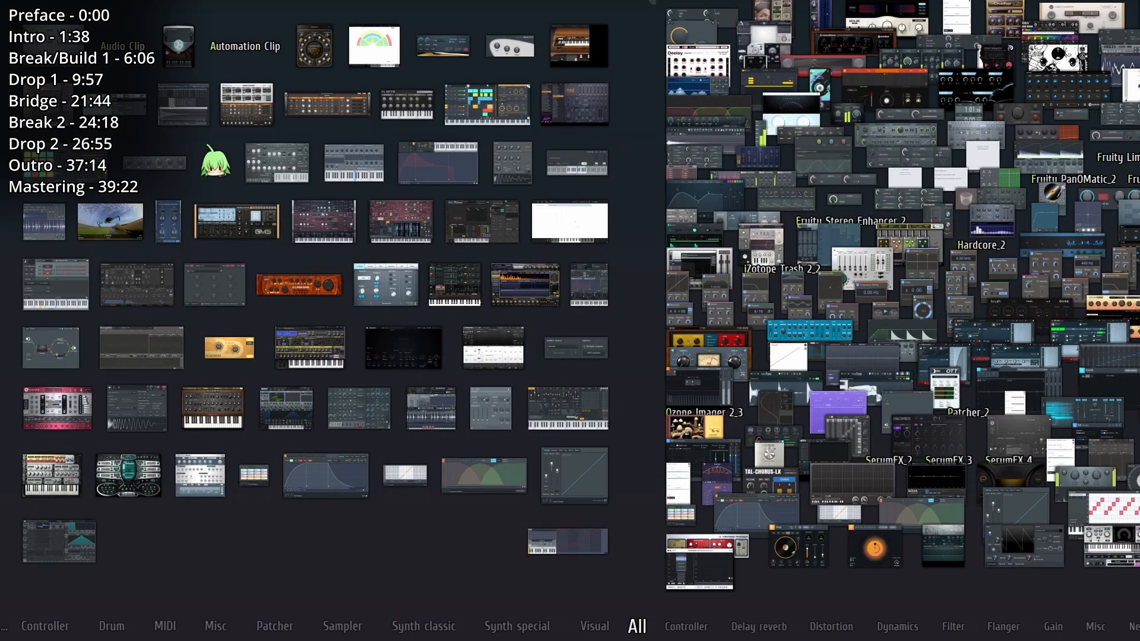
key("F8")
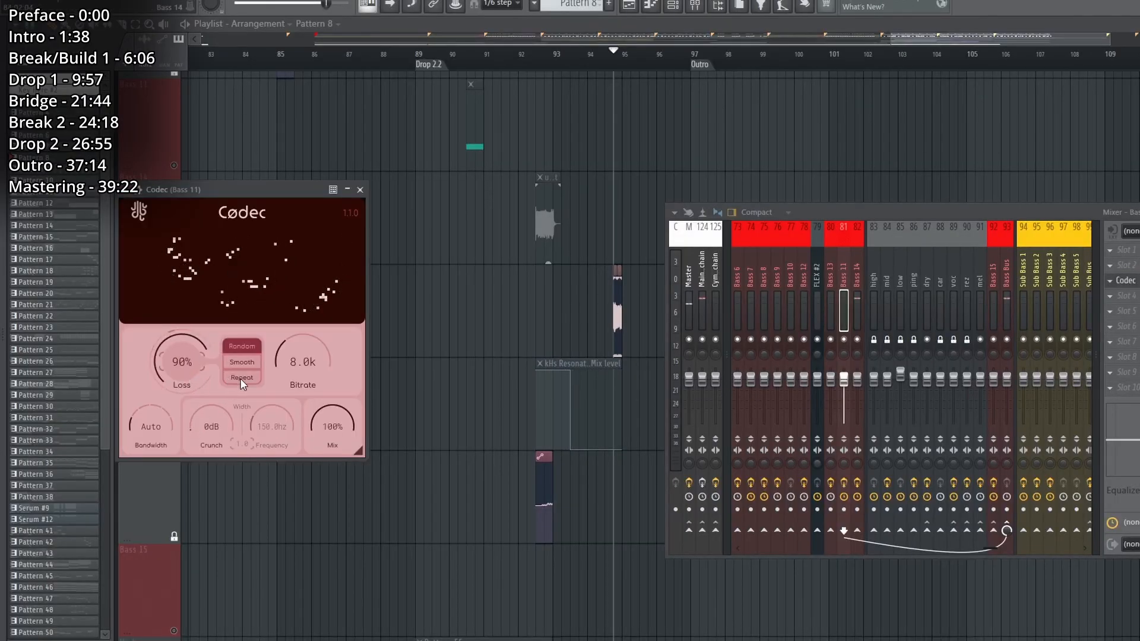
left_click(241, 377)
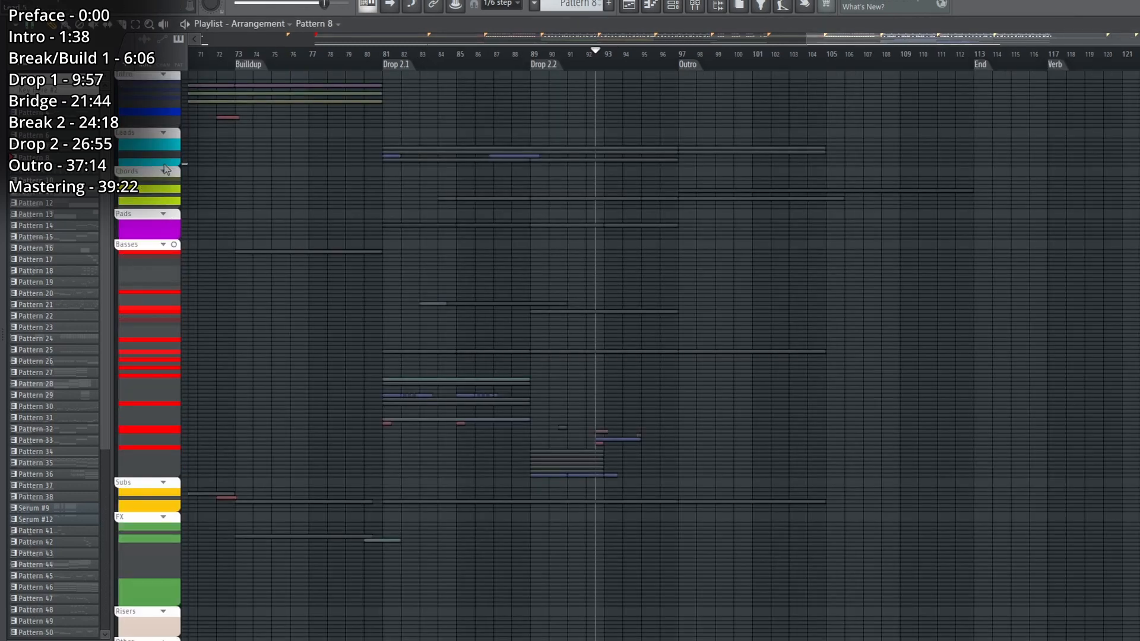
Expand the Chords group in the playlist and cue the Chord 4 track's Pattern 29 clip at bar 93.
left_click(164, 171)
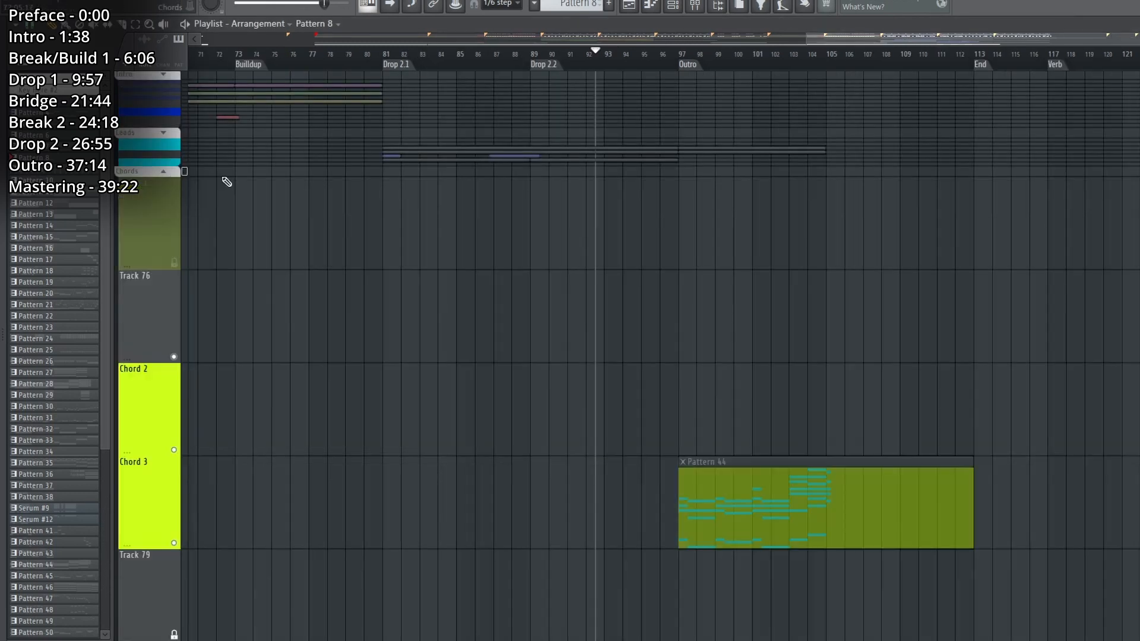
scroll(618, 222, "down", 5)
scroll(565, 69, "up", 4)
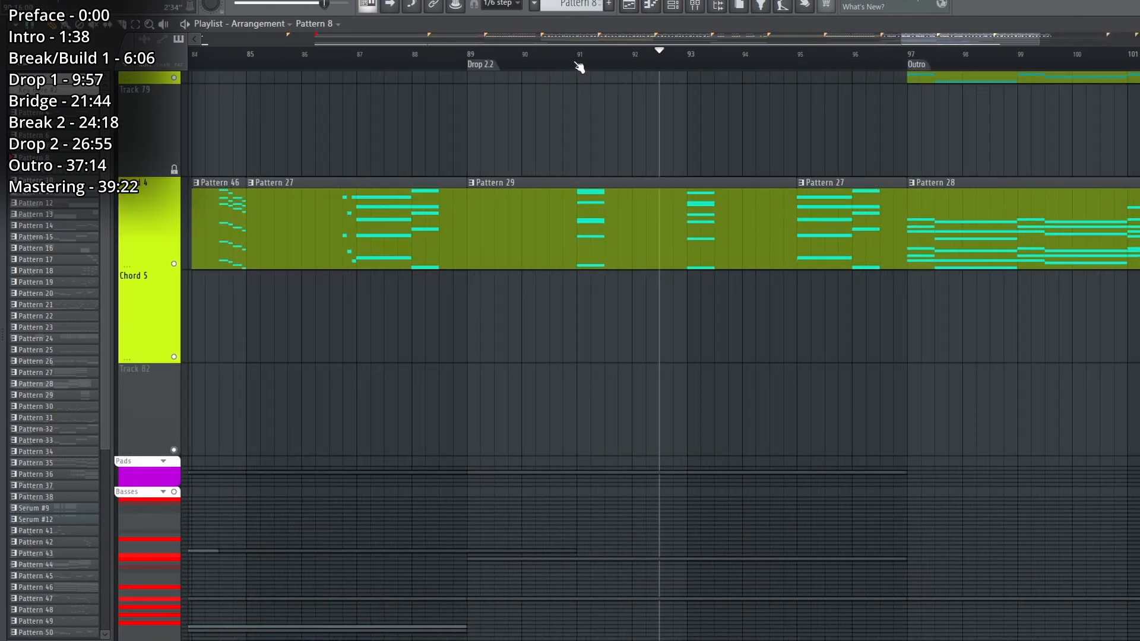
left_click(692, 56)
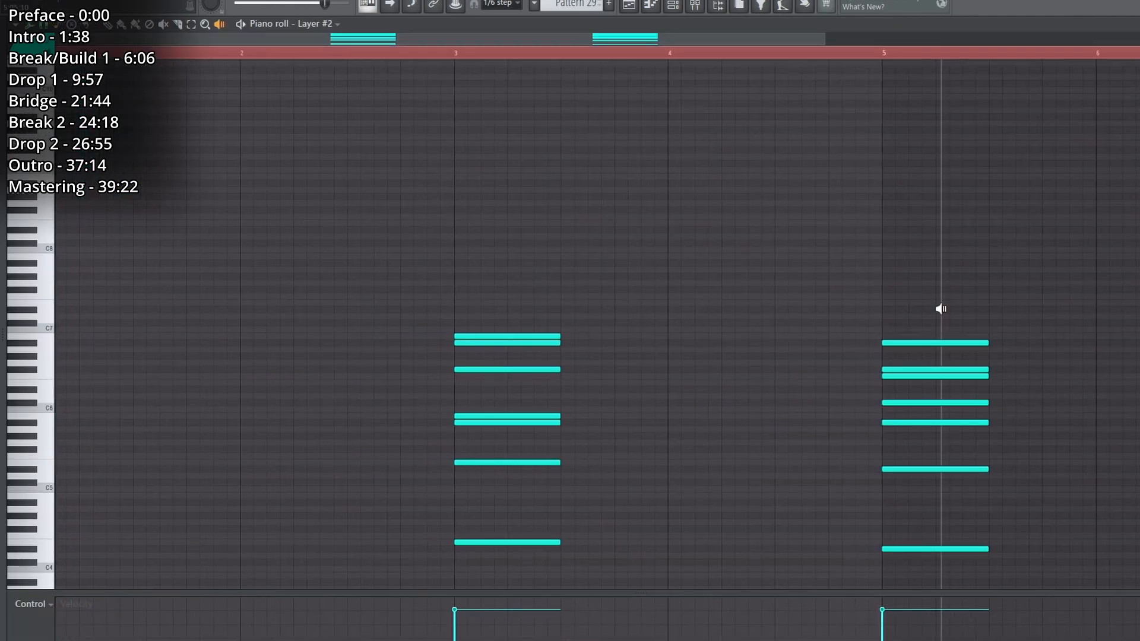
Audition both Pattern 29 chords in the Layer #2 piano roll and examine the notes of the bar 3 chord.
left_click(941, 309)
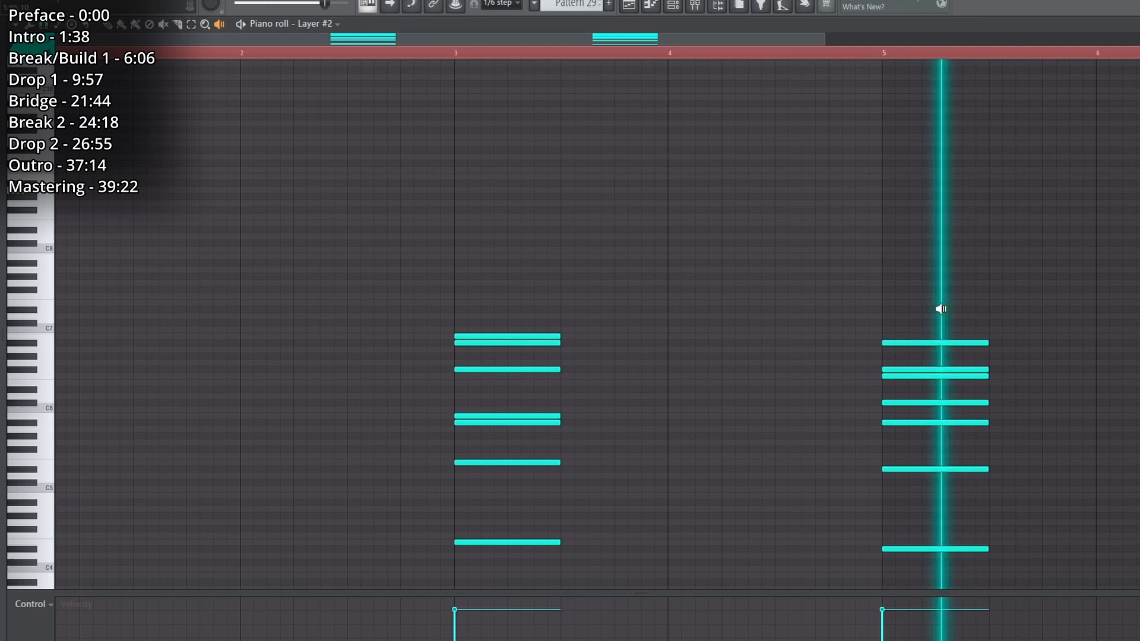
left_click(455, 354)
left_click(919, 322)
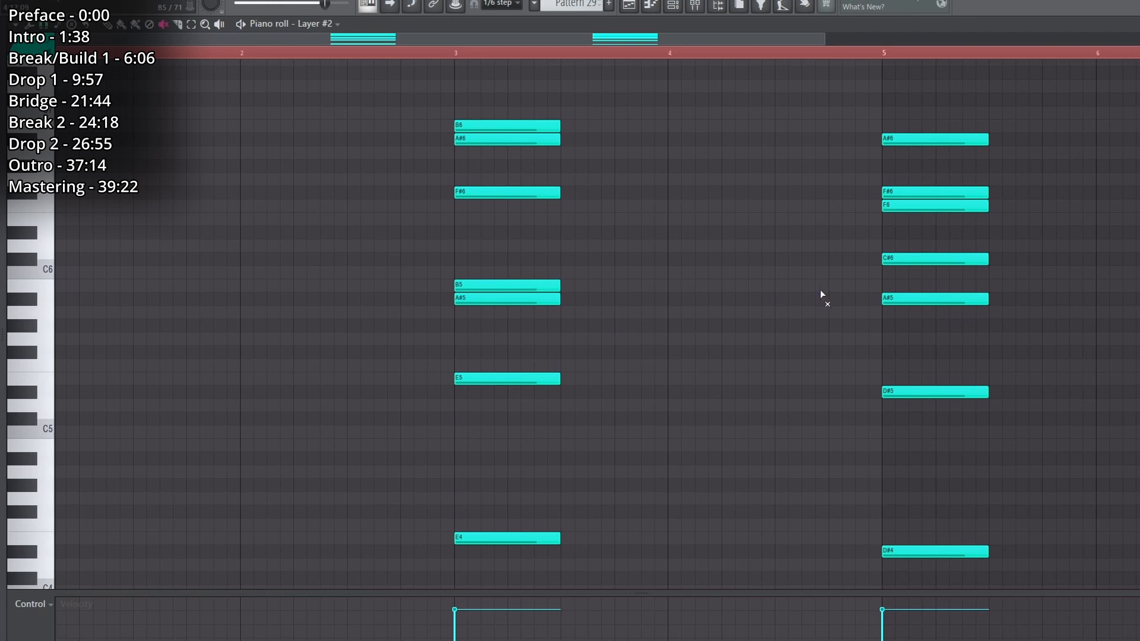
scroll(491, 56, "up", 2)
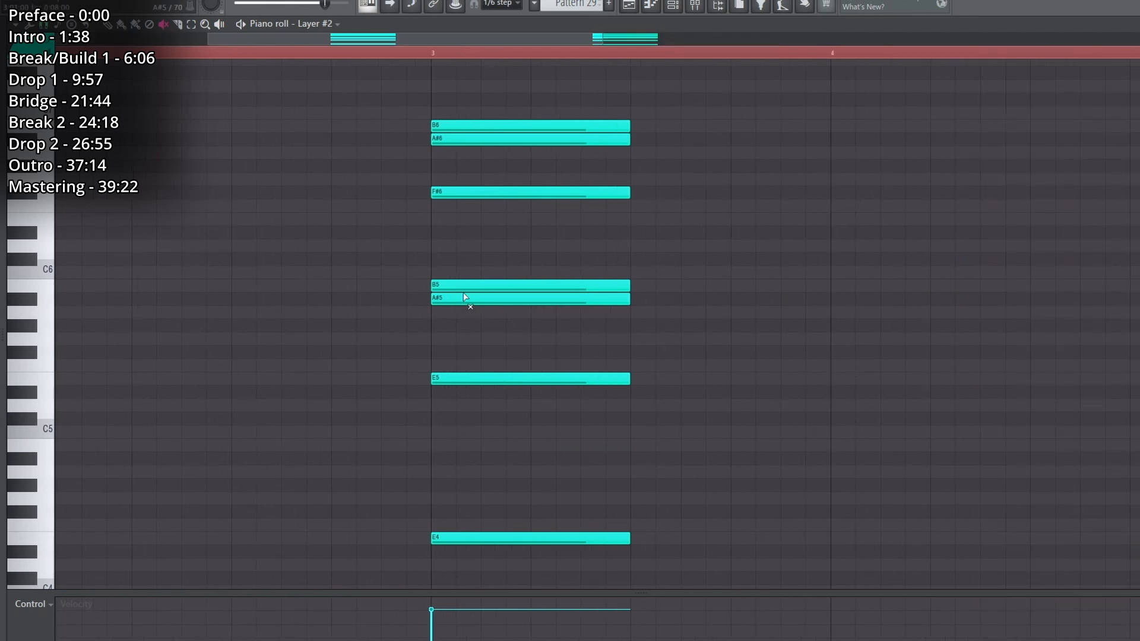
left_click(220, 25)
left_click(439, 145)
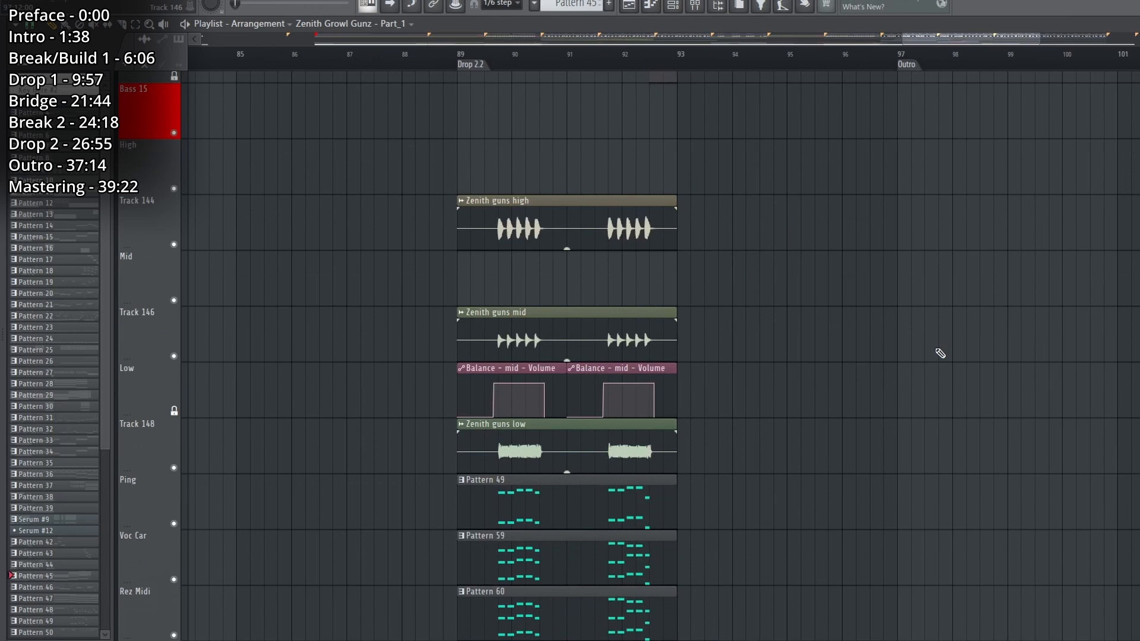
Play the Serum #16, Serum #17, and Pattern 58 clips on Tracks 153 to 155, focusing on Serum #16 alone.
scroll(926, 349, "down", 6)
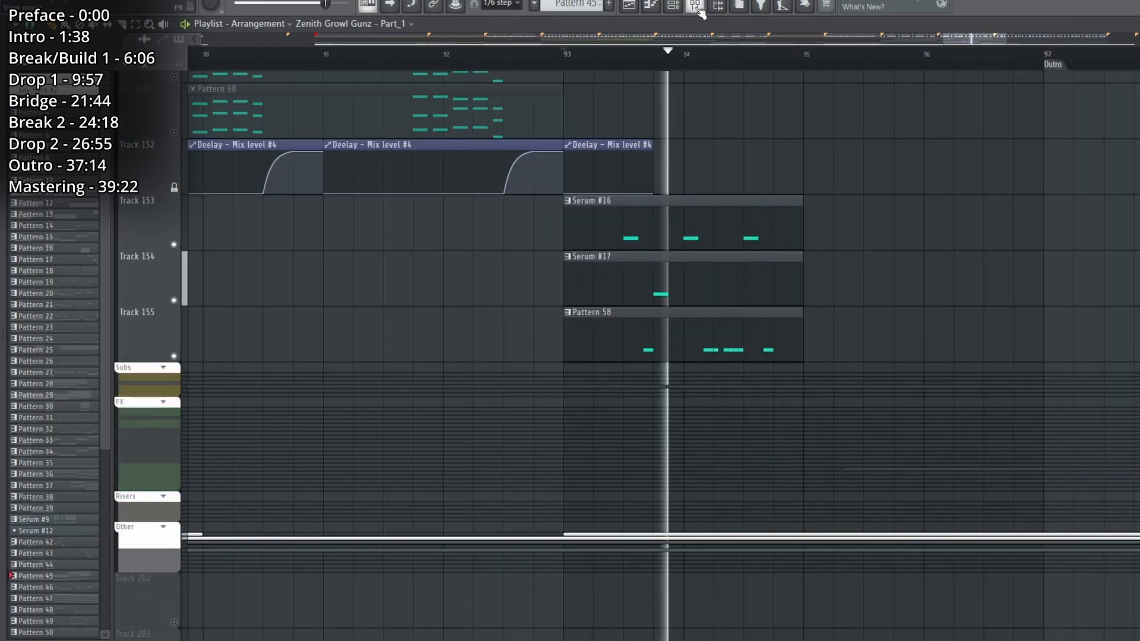
left_click(695, 6)
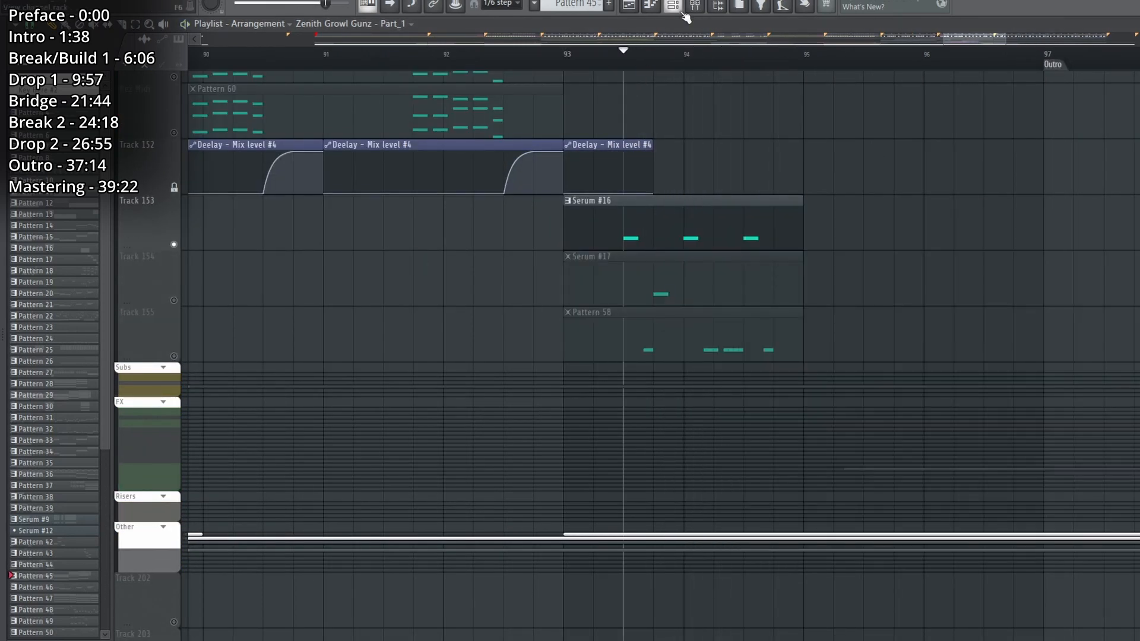
left_click(681, 11)
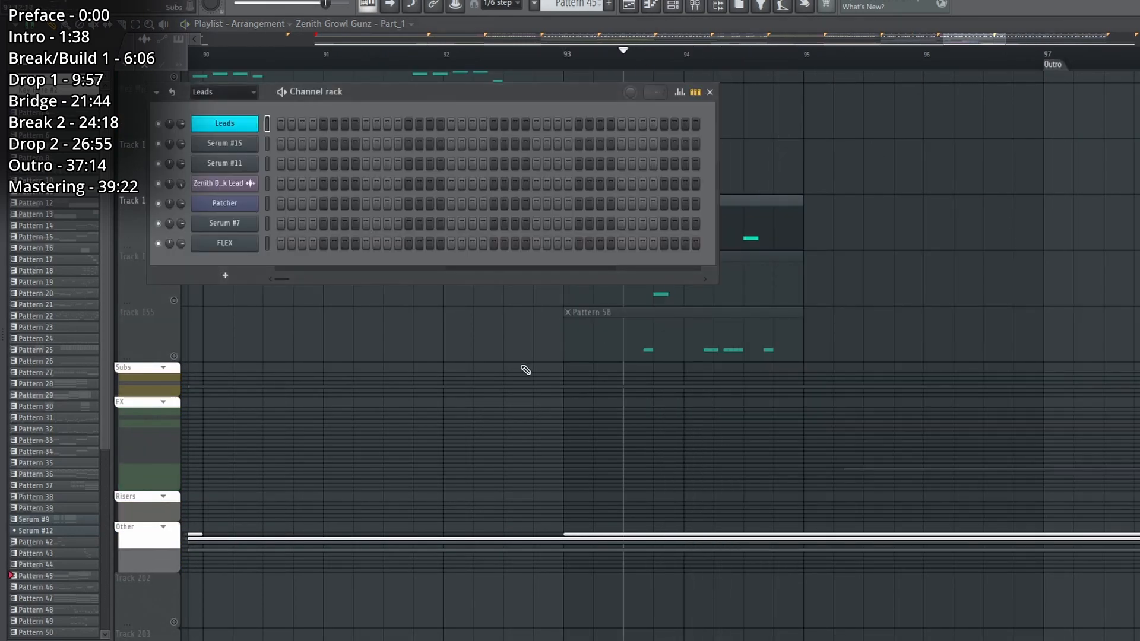
key("space")
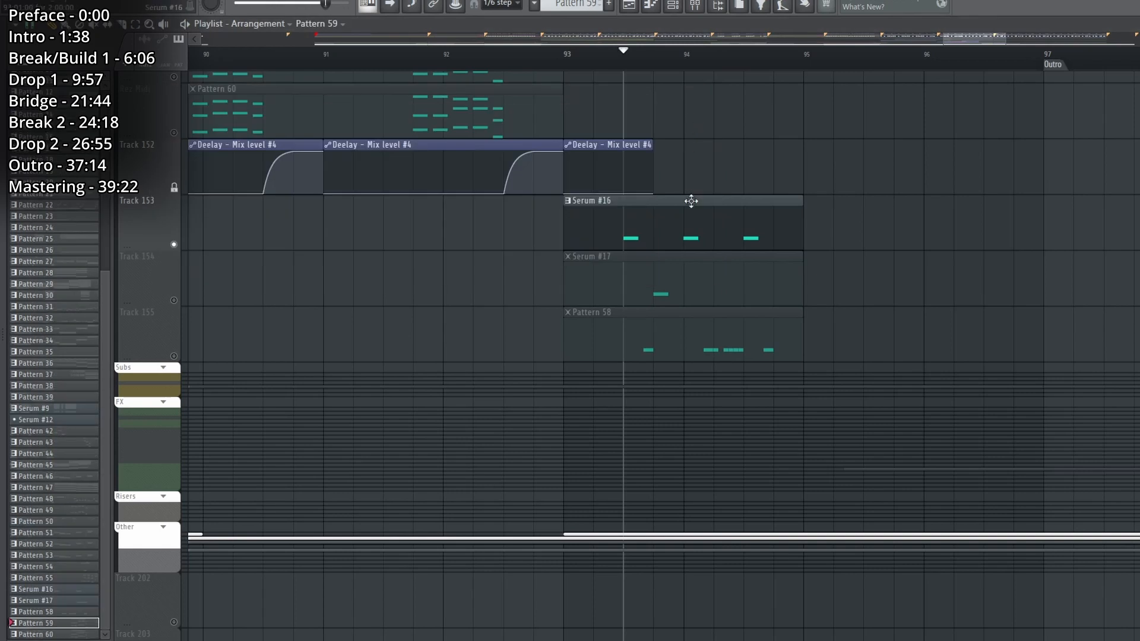
left_click(691, 202)
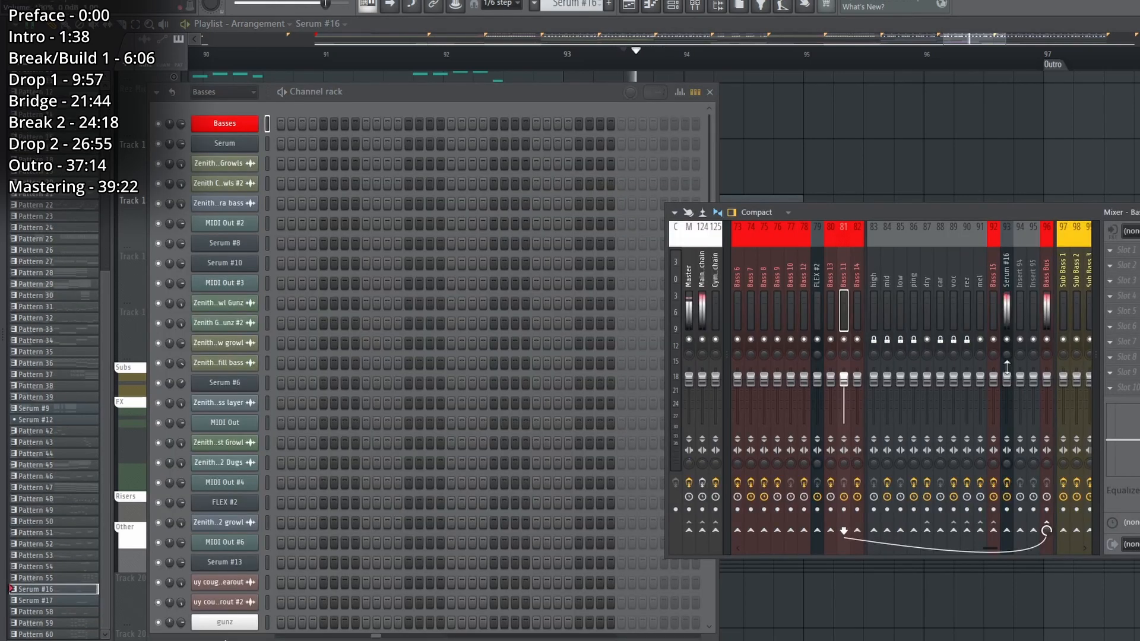
Examine the Serum #16 mixer track and its OTT effect.
left_click(1007, 367)
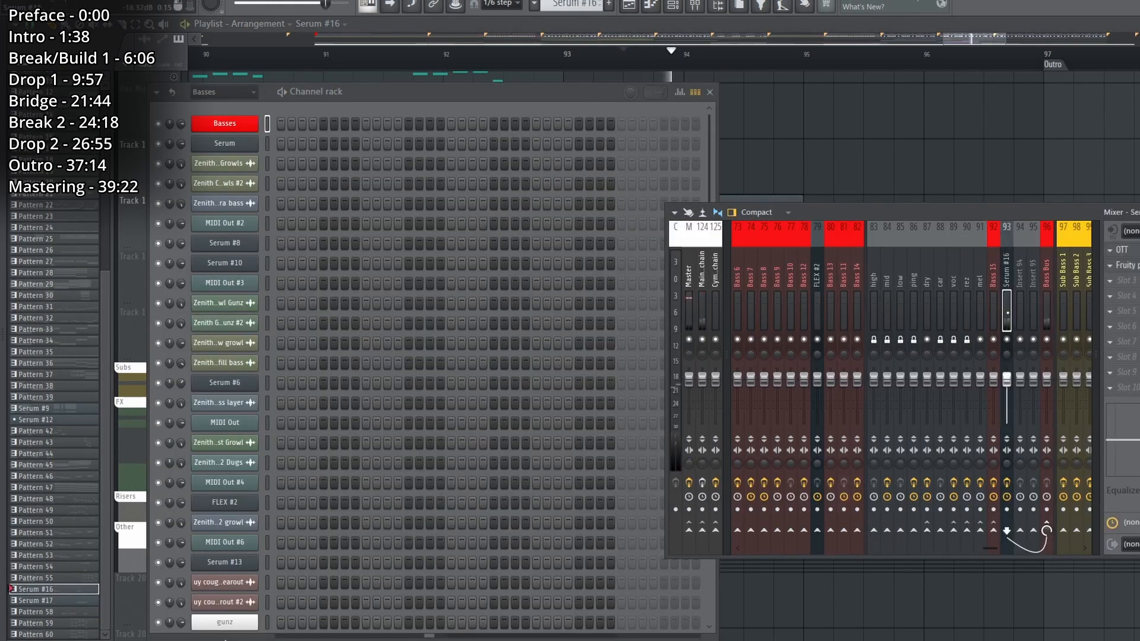
left_click(1123, 250)
left_click(1122, 249)
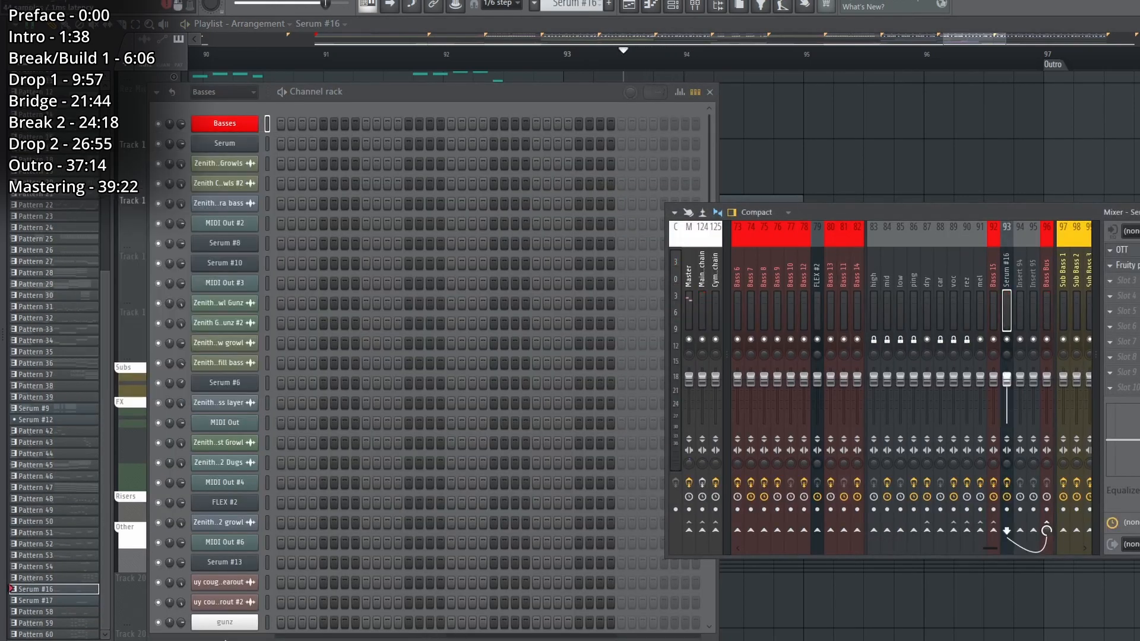
Rearrange the nodes in the Serum #16 Patcher chain and examine its Serum oscillators and effects.
left_click(1122, 266)
left_click(1122, 266)
scroll(282, 507, "down", 5)
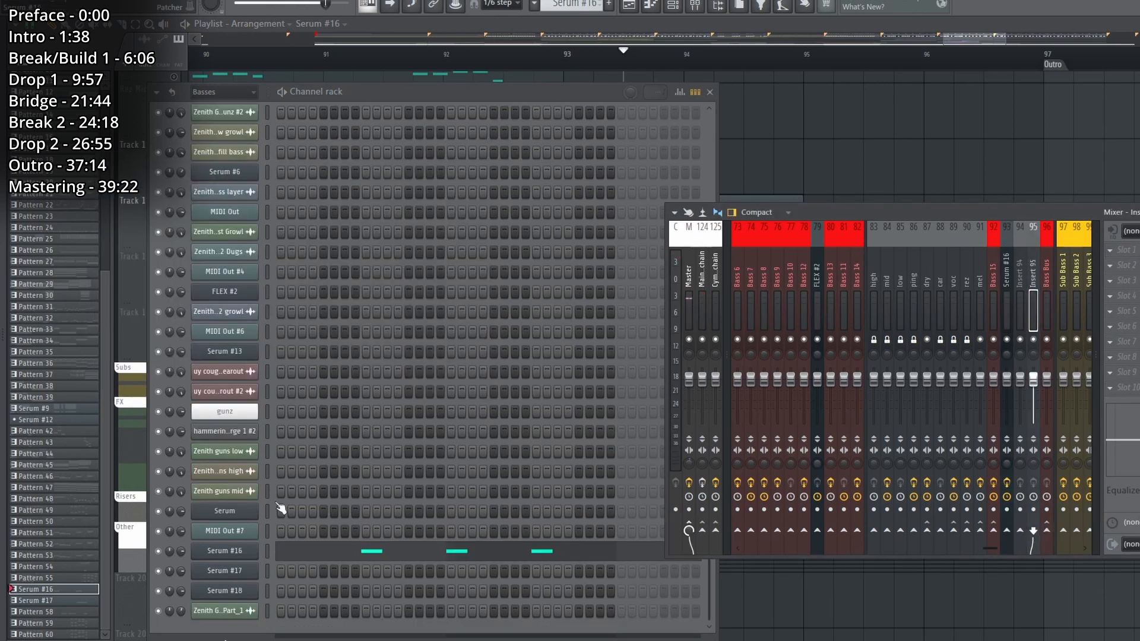
left_click(226, 551)
left_click_drag(145, 297, 126, 304)
left_click_drag(203, 251, 193, 236)
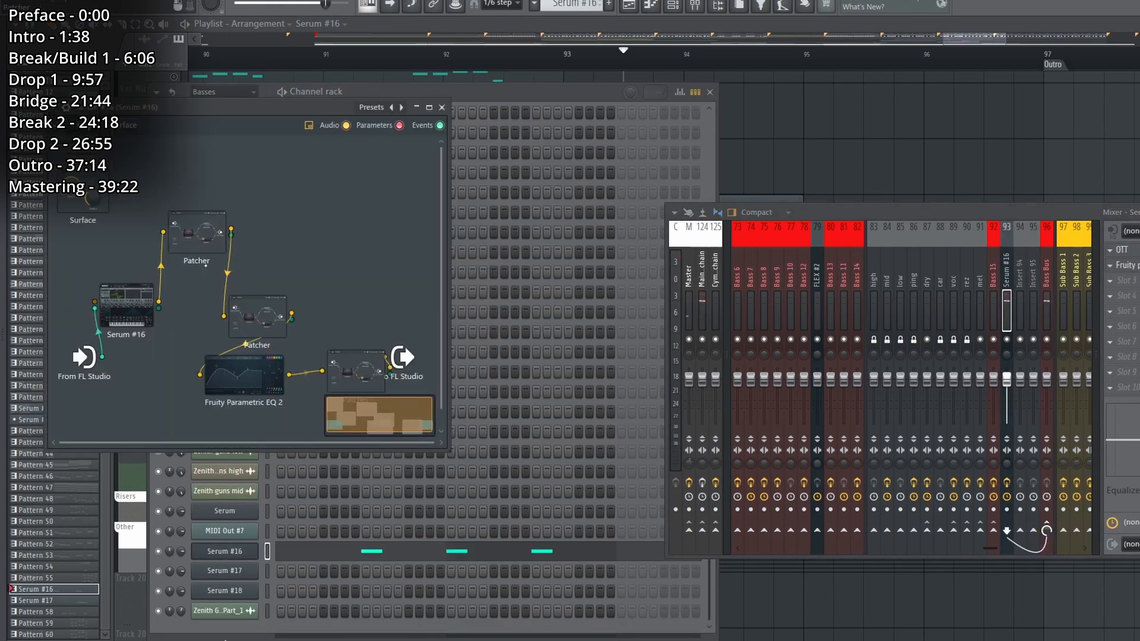
left_click_drag(258, 386, 257, 400)
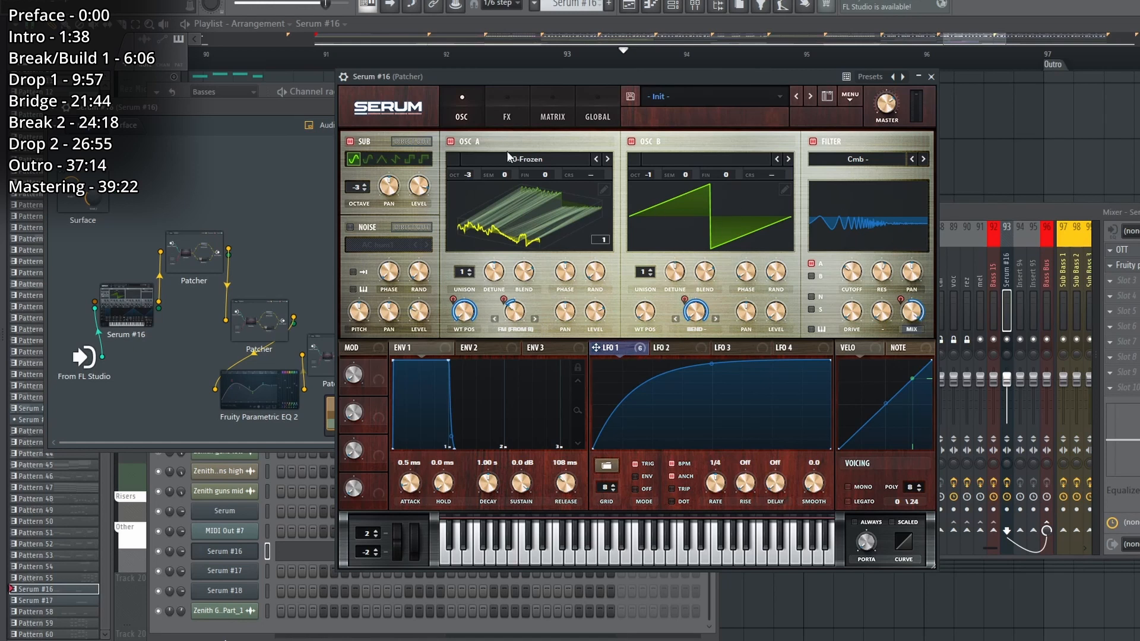
left_click(507, 113)
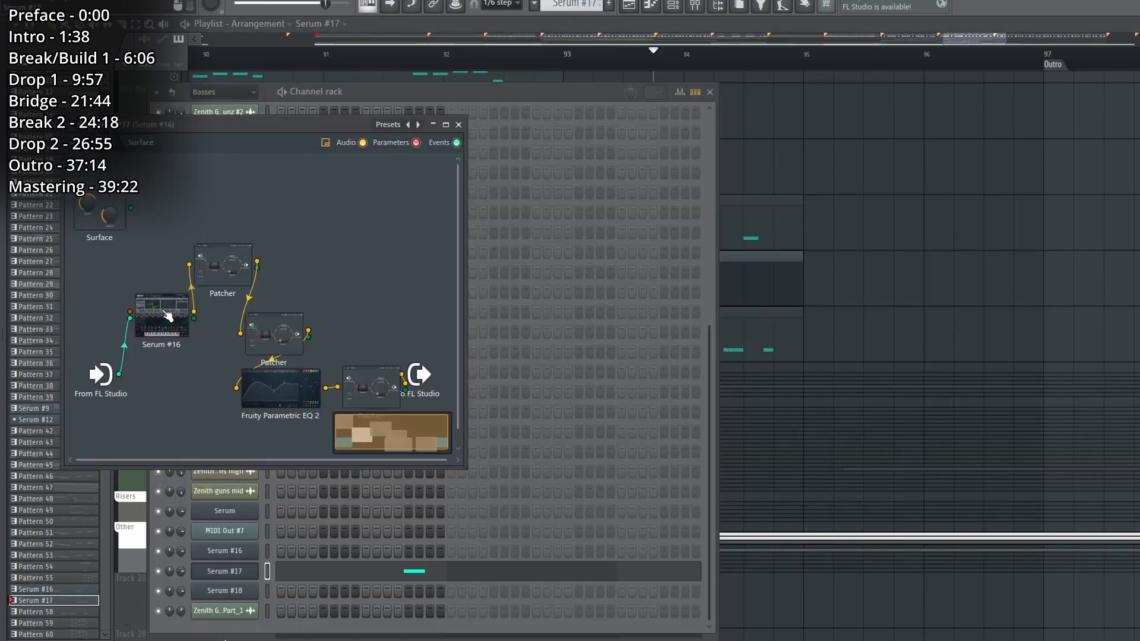
Move the Serum node down in the Serum #17 Patcher chain and examine its effects and oscillators.
left_click_drag(168, 317, 164, 336)
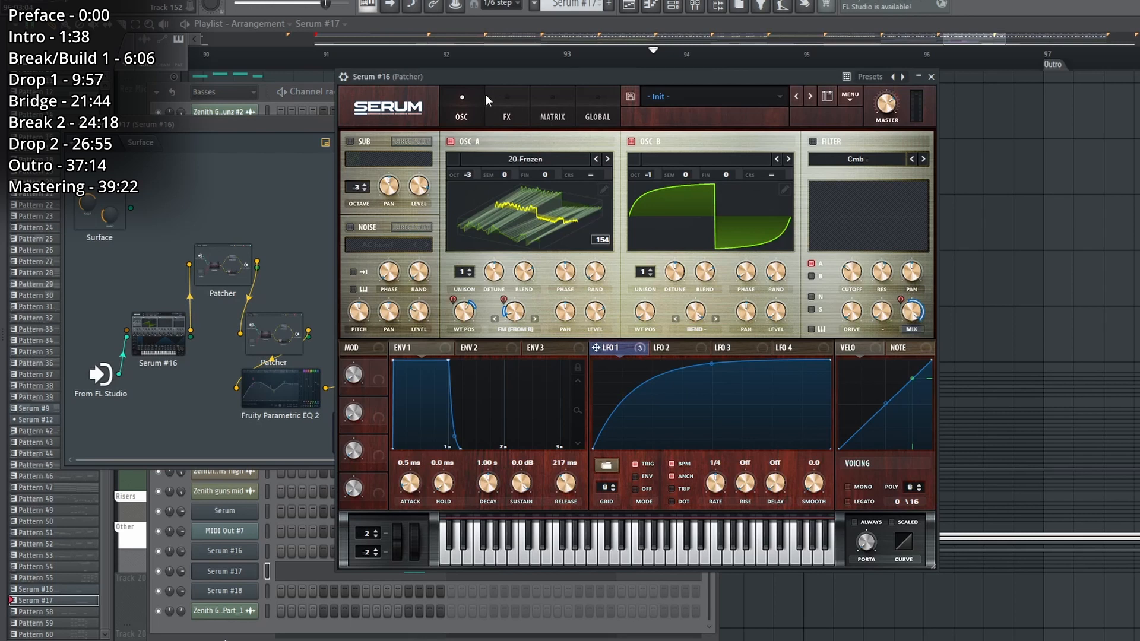
left_click(502, 110)
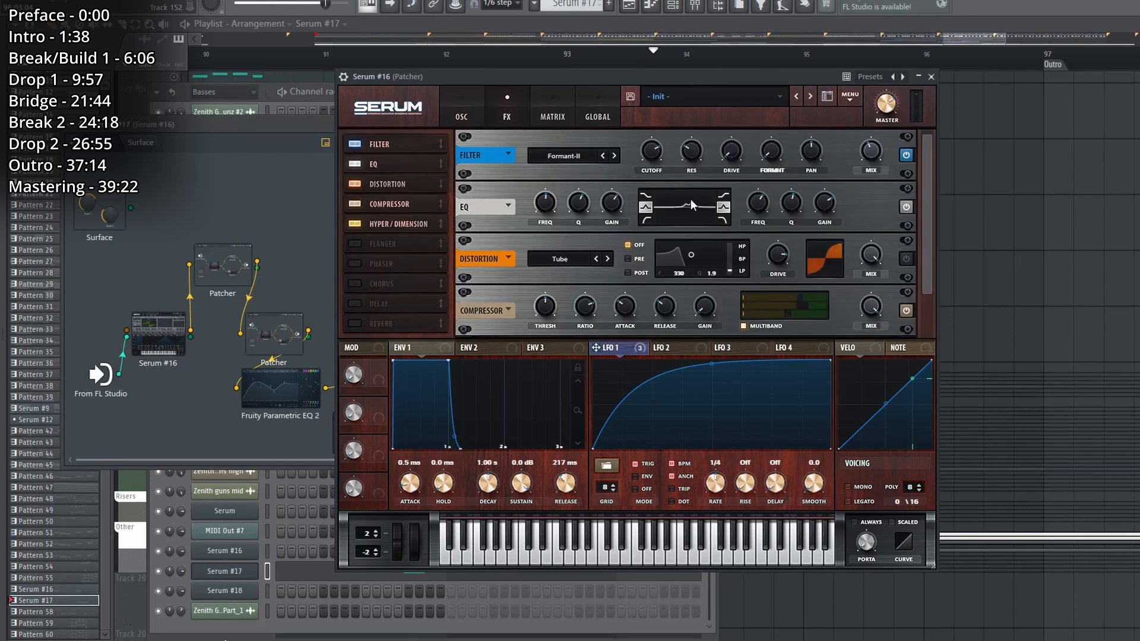
left_click(461, 117)
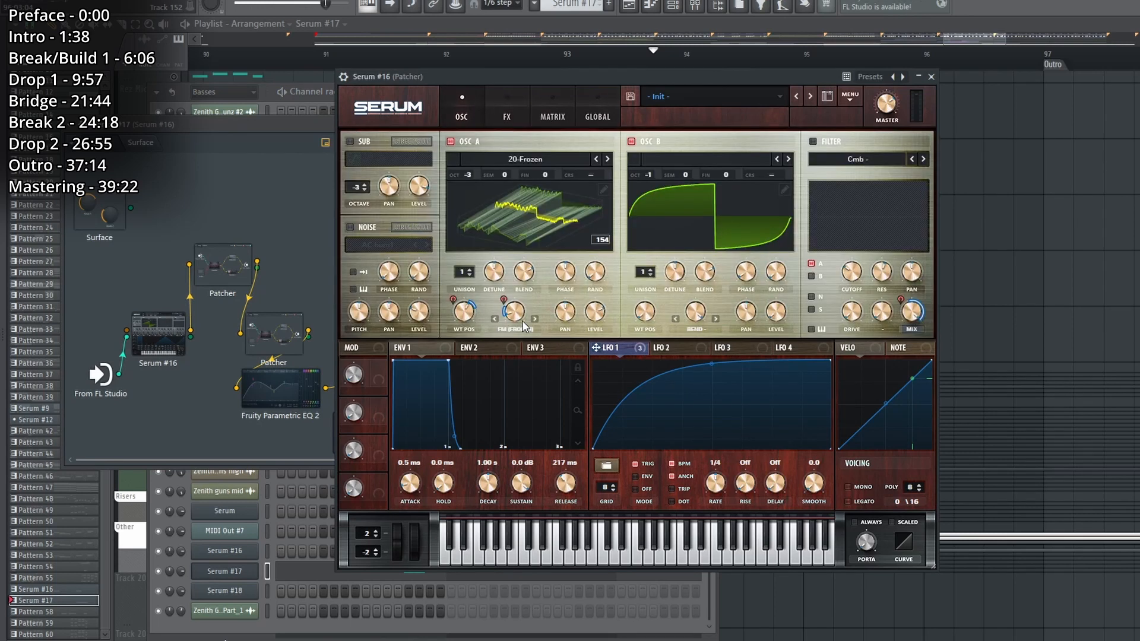
Play Track 155's Pattern 58 clip alone and examine the Serum effects and Vocodex in the Serum #18 Patcher chain.
right_click(1029, 240)
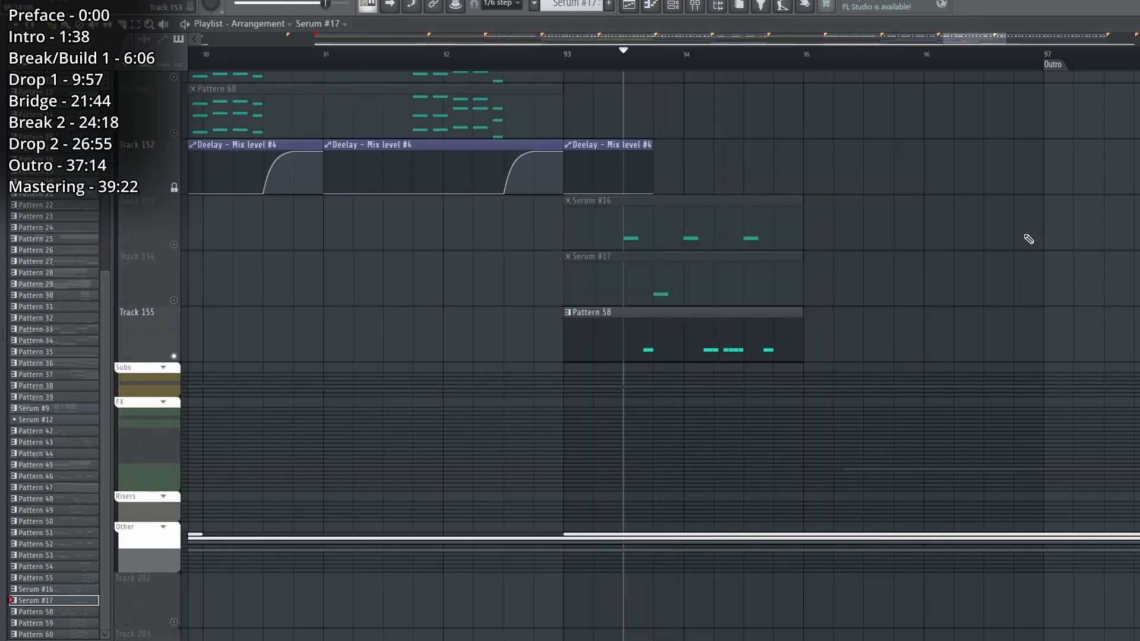
key("space")
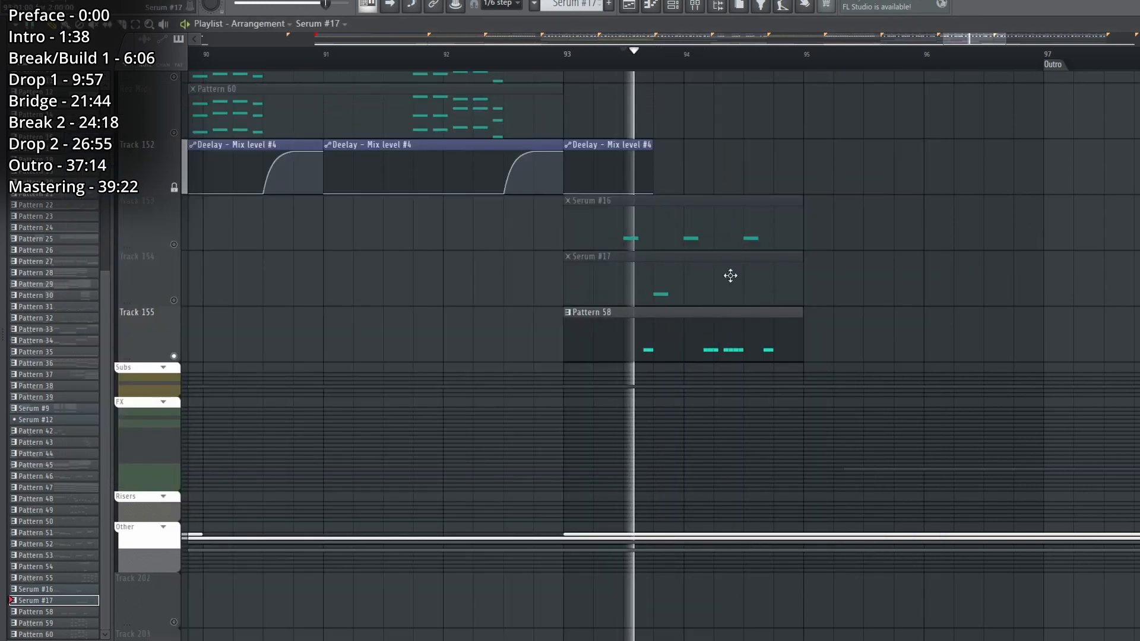
left_click(673, 7)
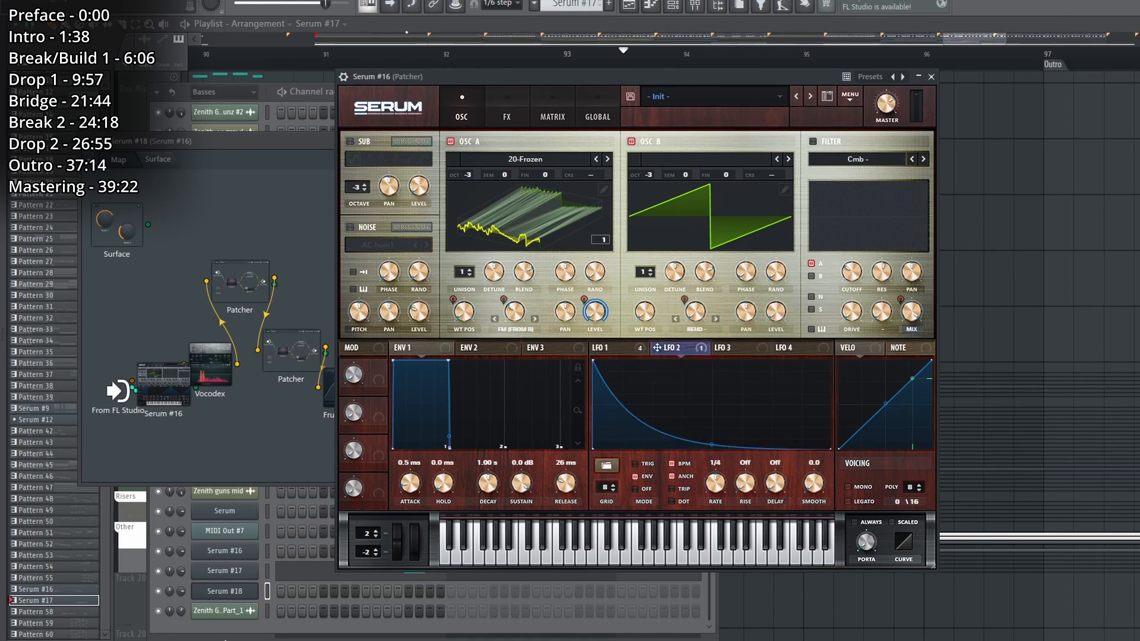
left_click(499, 111)
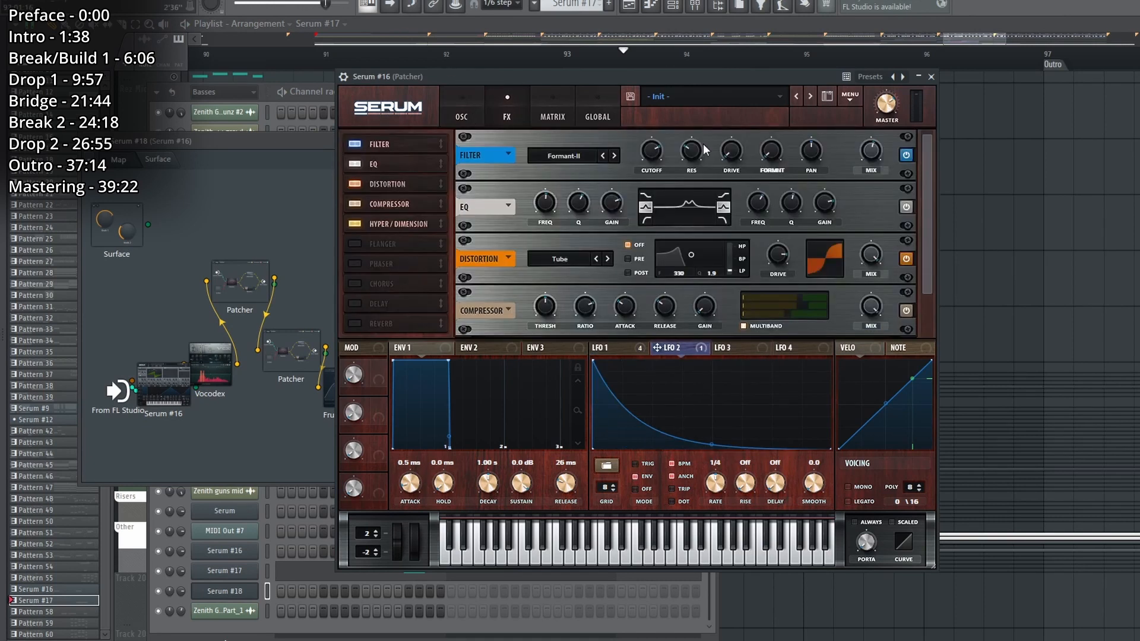
left_click(931, 77)
double_click(225, 365)
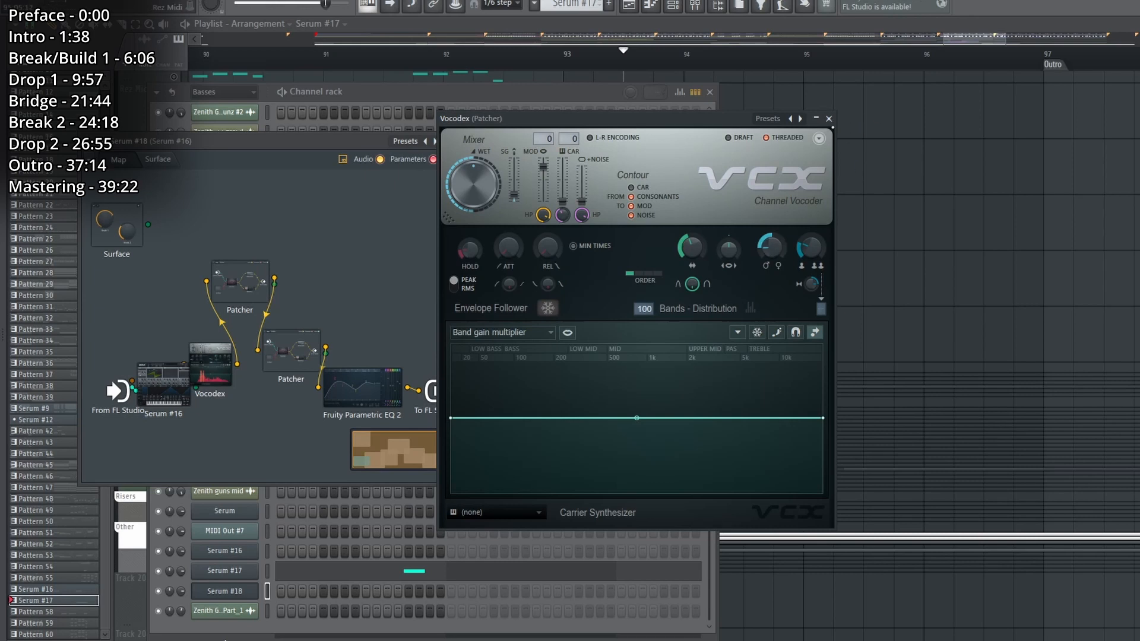
left_click(829, 119)
Play Tracks 153 to 155 together, and again with the Bass 8 track enabled.
key("F5")
key("space")
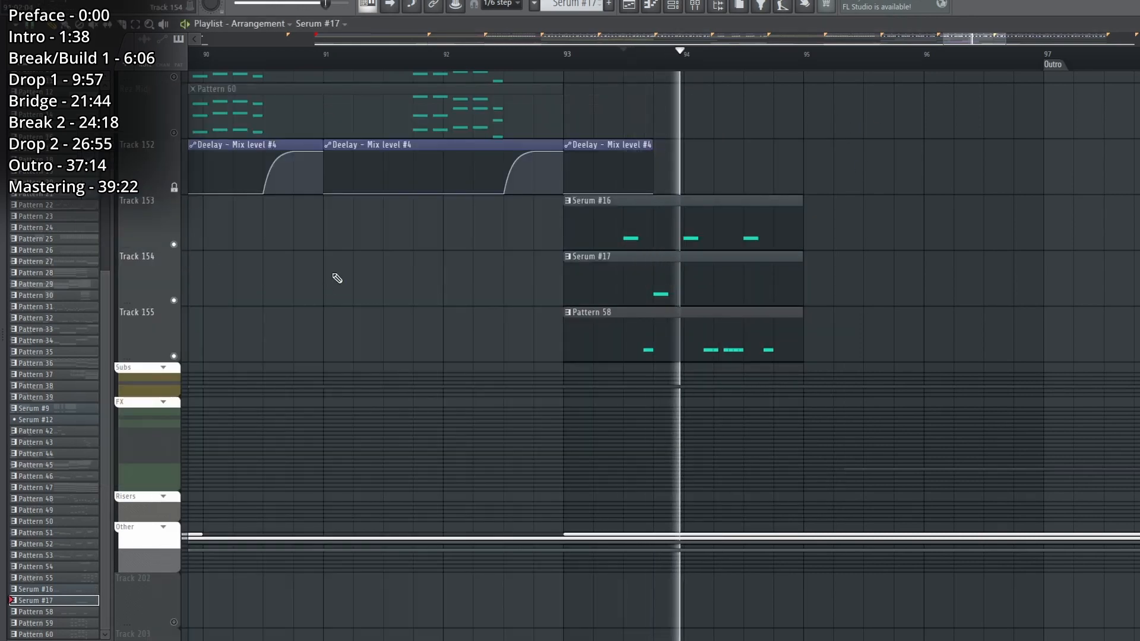
scroll(792, 333, "up", 2)
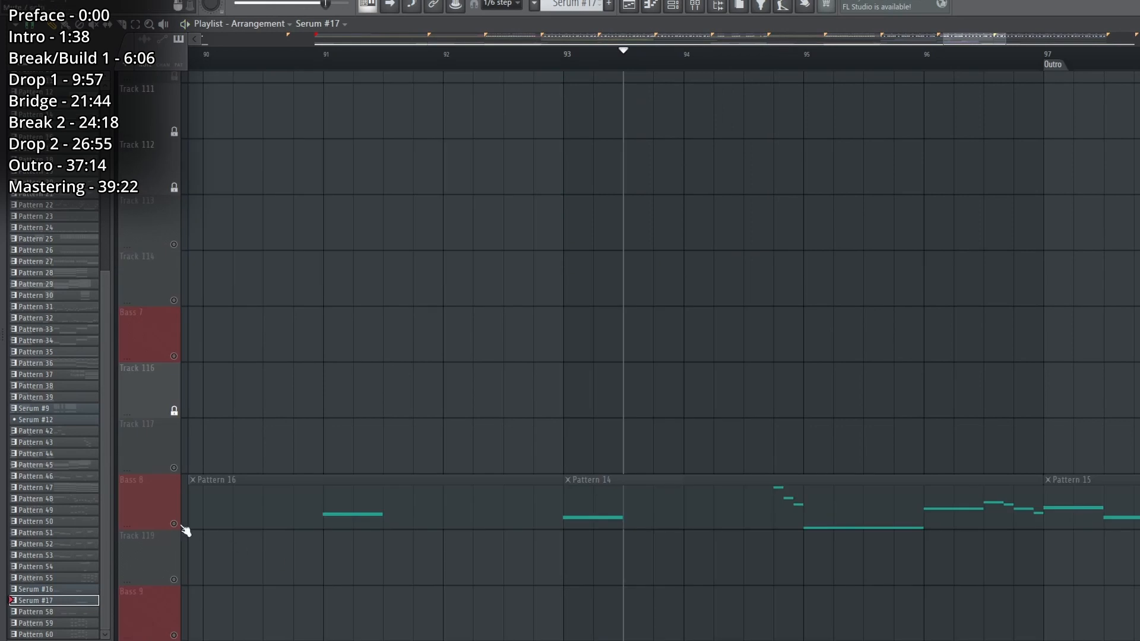
left_click(174, 525)
key("space")
scroll(804, 389, "up", 8)
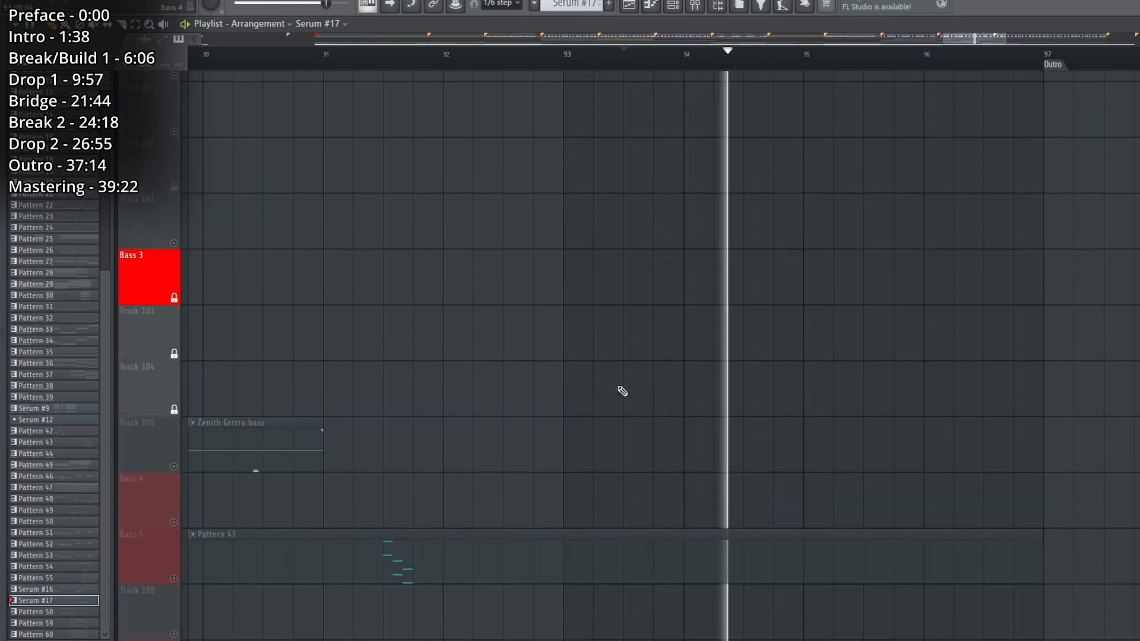
scroll(622, 392, "up", 9)
key("space")
Expand the Pads and Chords groups, enable a chord track, and play it with the basses.
left_click(164, 439)
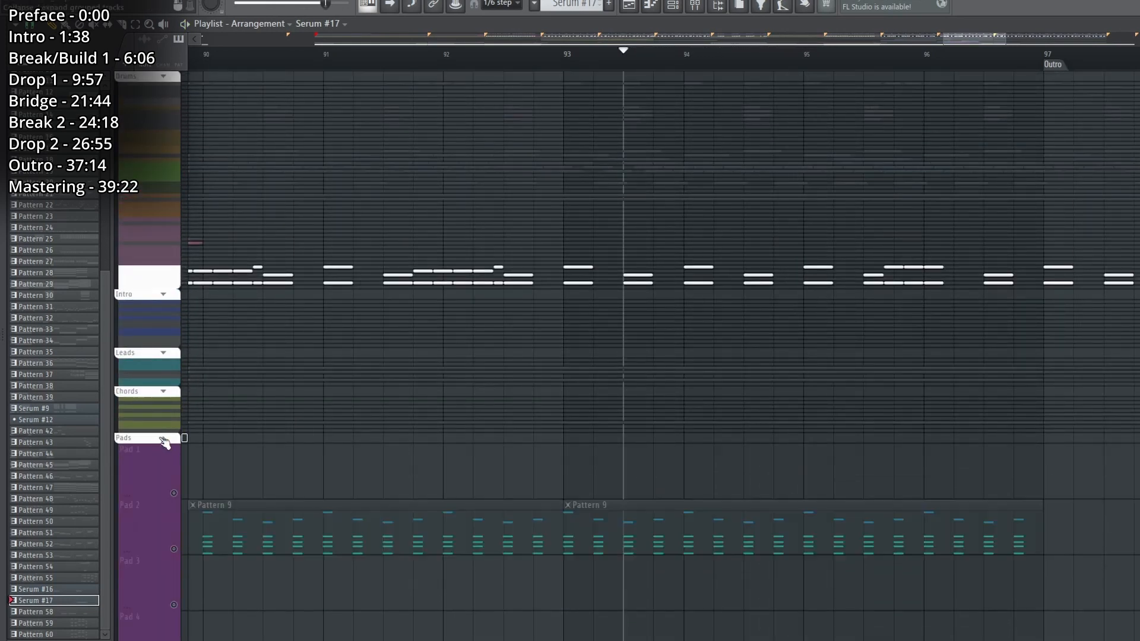
left_click(164, 392)
scroll(166, 380, "down", 10)
left_click(174, 224)
key("space")
scroll(303, 333, "up", 9)
key("space")
Expand the Leads group, enable Lead 3, and play it from just before bar 95 toward the Outro section.
left_click(163, 298)
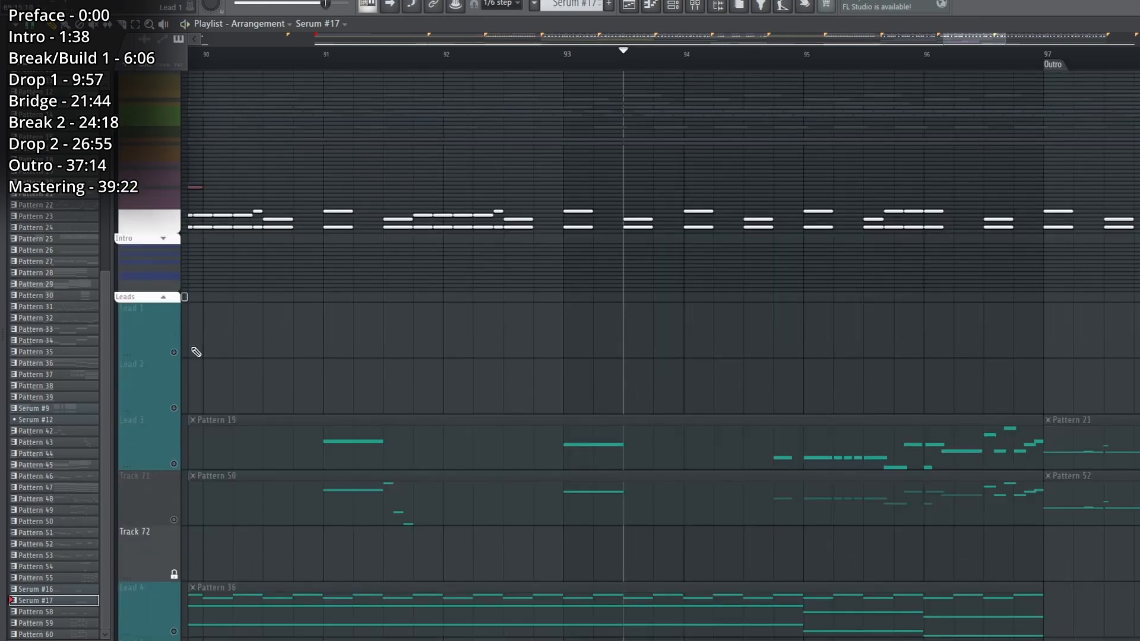
left_click(174, 463)
left_click(785, 55)
key("space")
scroll(785, 55, "down", 5)
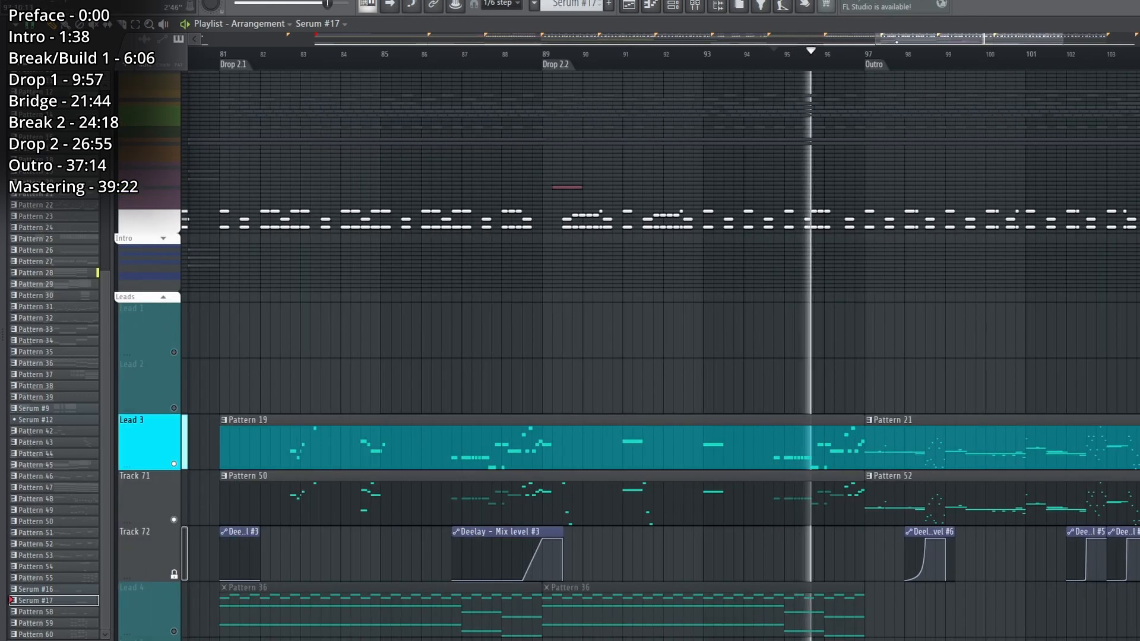
left_click_drag(908, 40, 979, 41)
key("space")
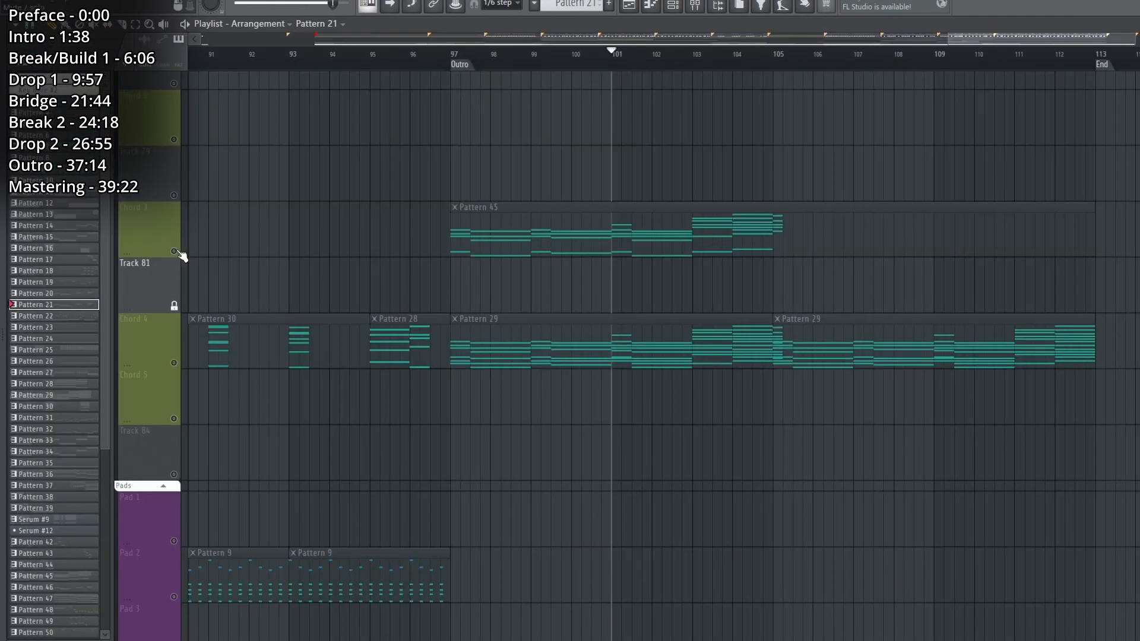
Isolate the Chord 4 track and audition Pattern 29's bar 5 chord in the Layer #2 piano roll.
left_click(174, 252)
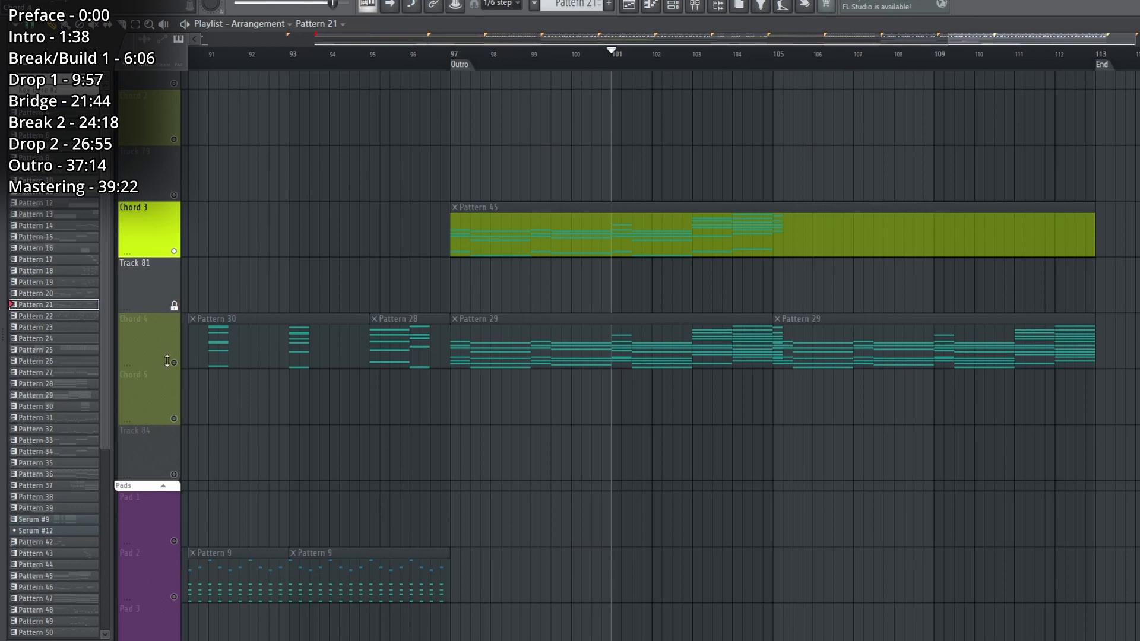
right_click(174, 363)
key("space")
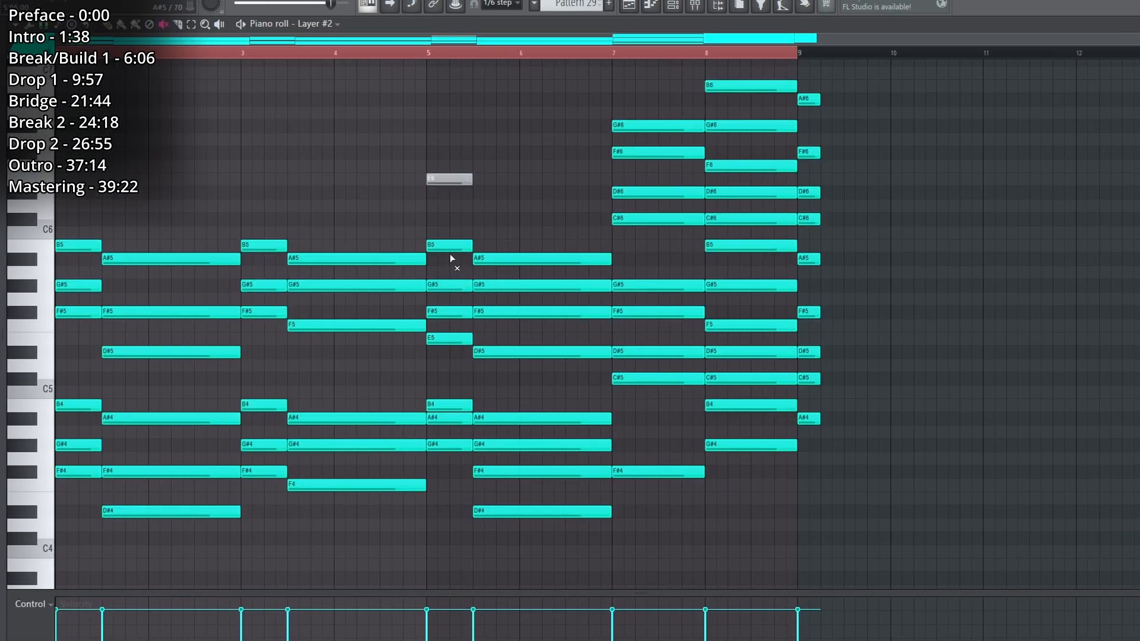
left_click(447, 419)
key("space")
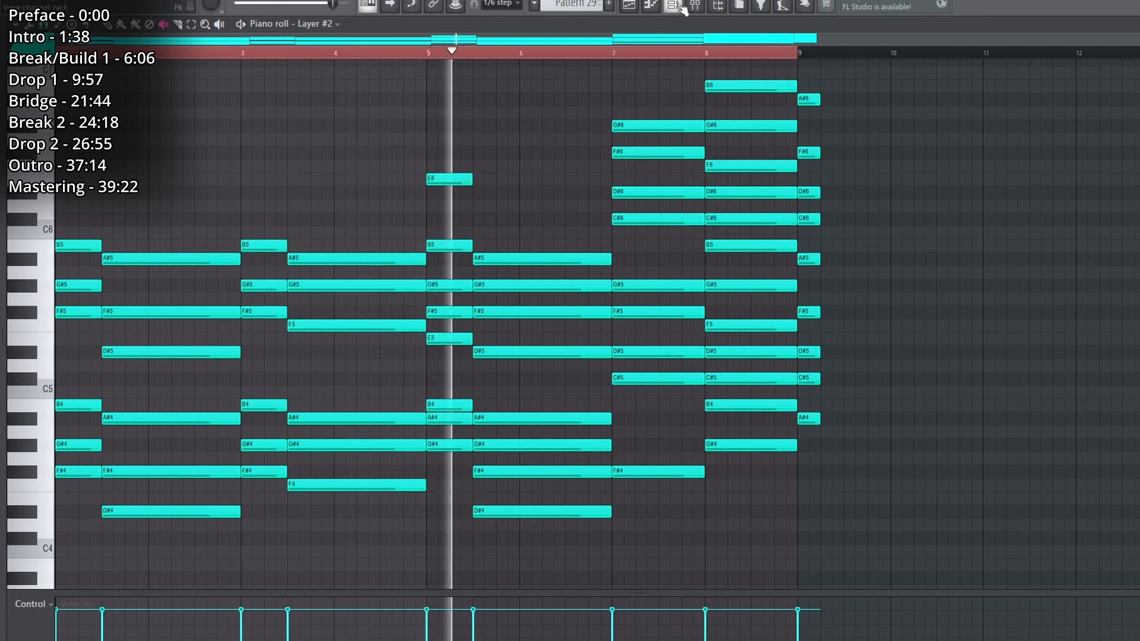
Return to the playlist and enable the Lead 3 and Track 71 lead tracks.
left_click(631, 6)
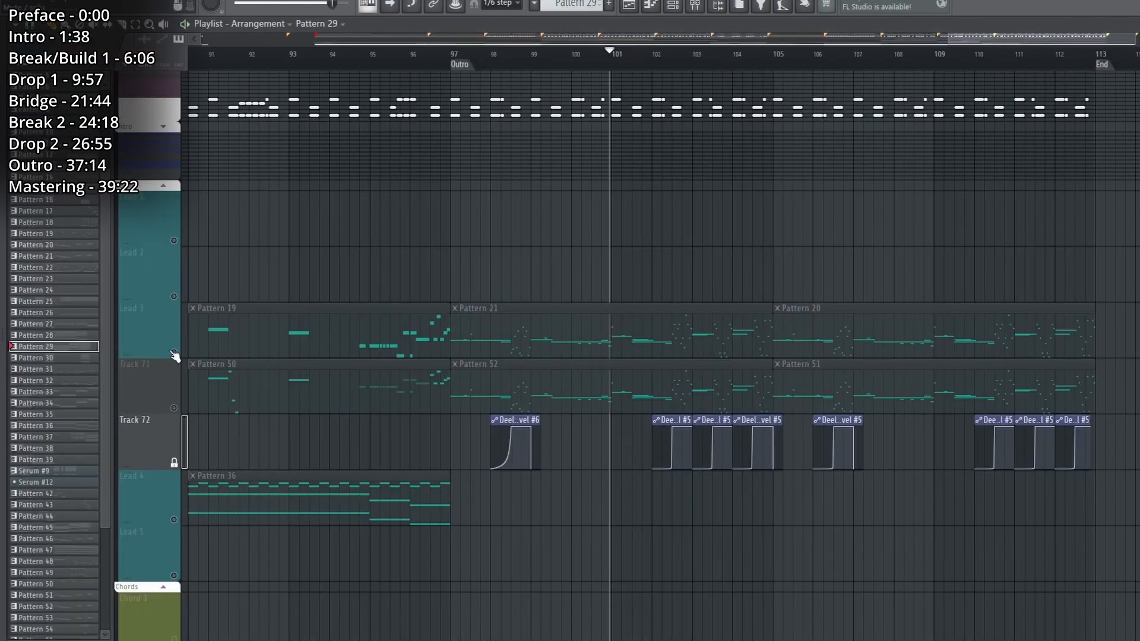
left_click(174, 352)
left_click(174, 408)
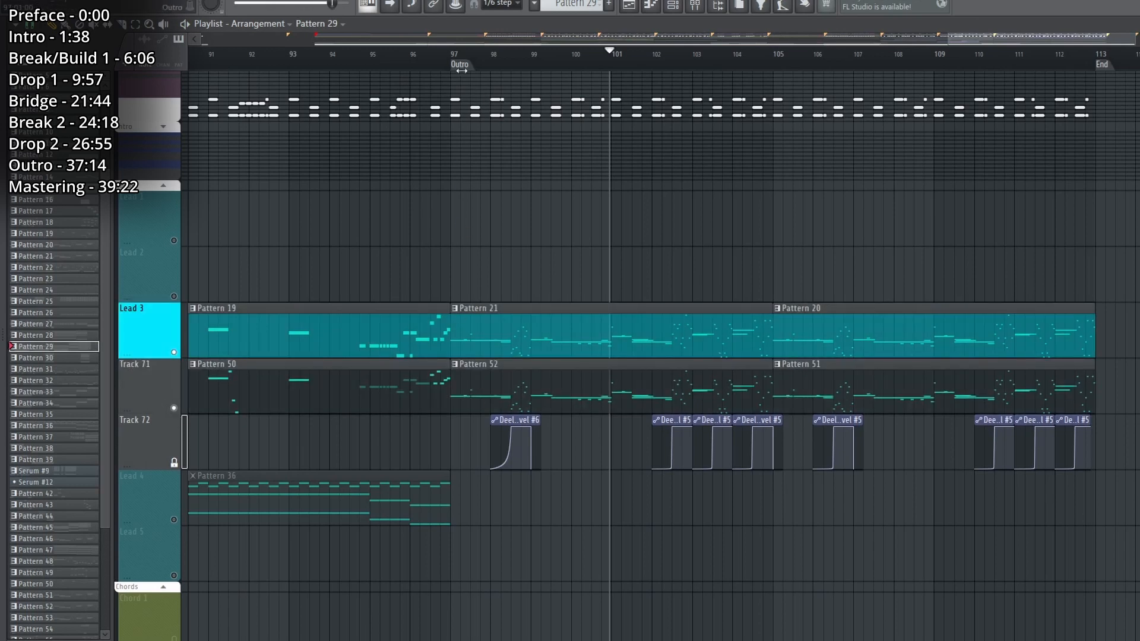
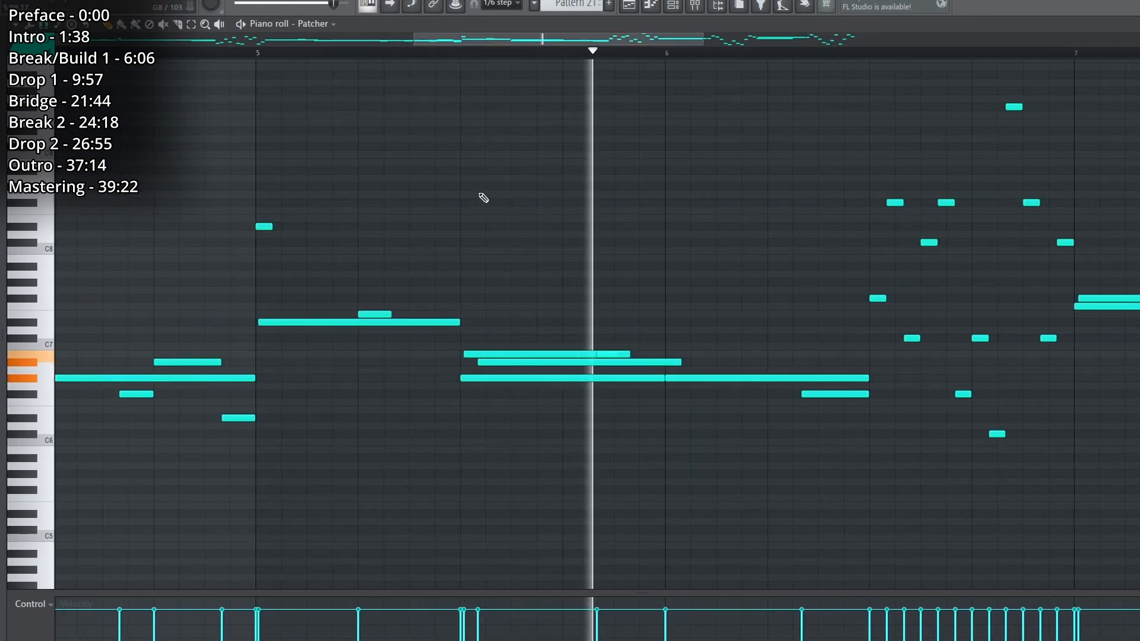
Examine the lead notes of Pattern 21 in the piano roll, and return to the playlist.
scroll(484, 381, "up", 3, "ctrl")
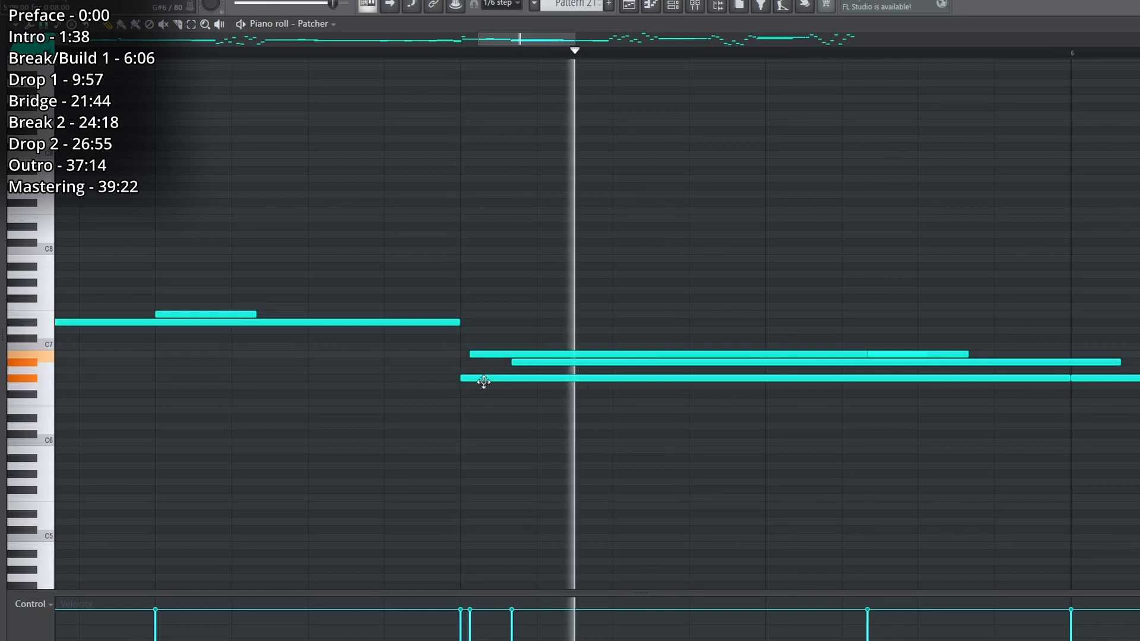
scroll(491, 56, "down", 4)
key("space")
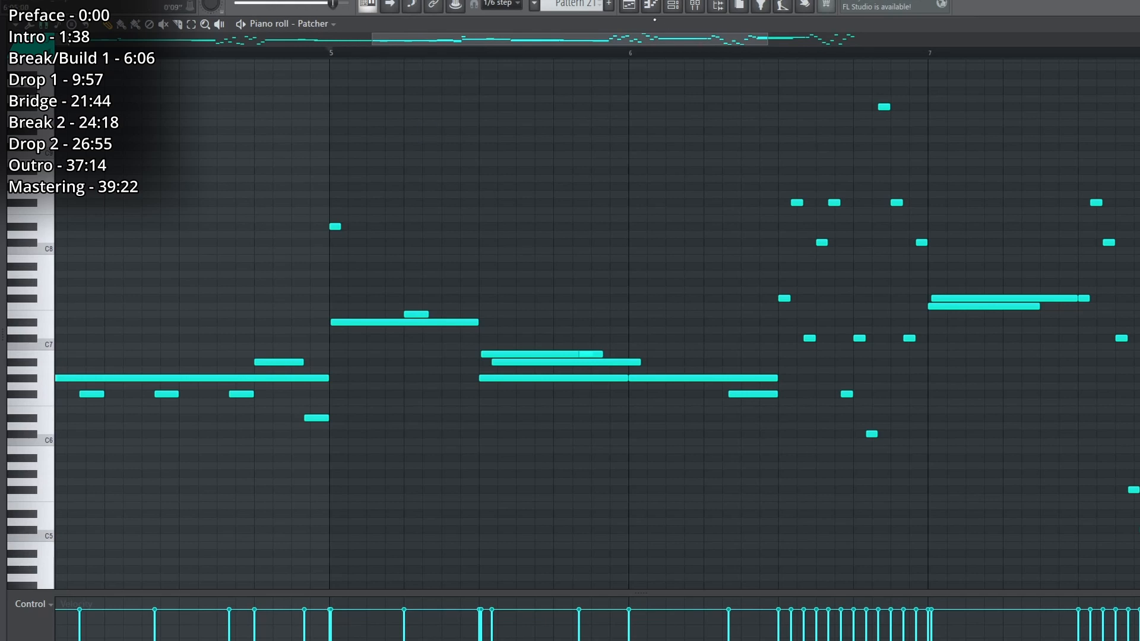
scroll(662, 55, "down", 3)
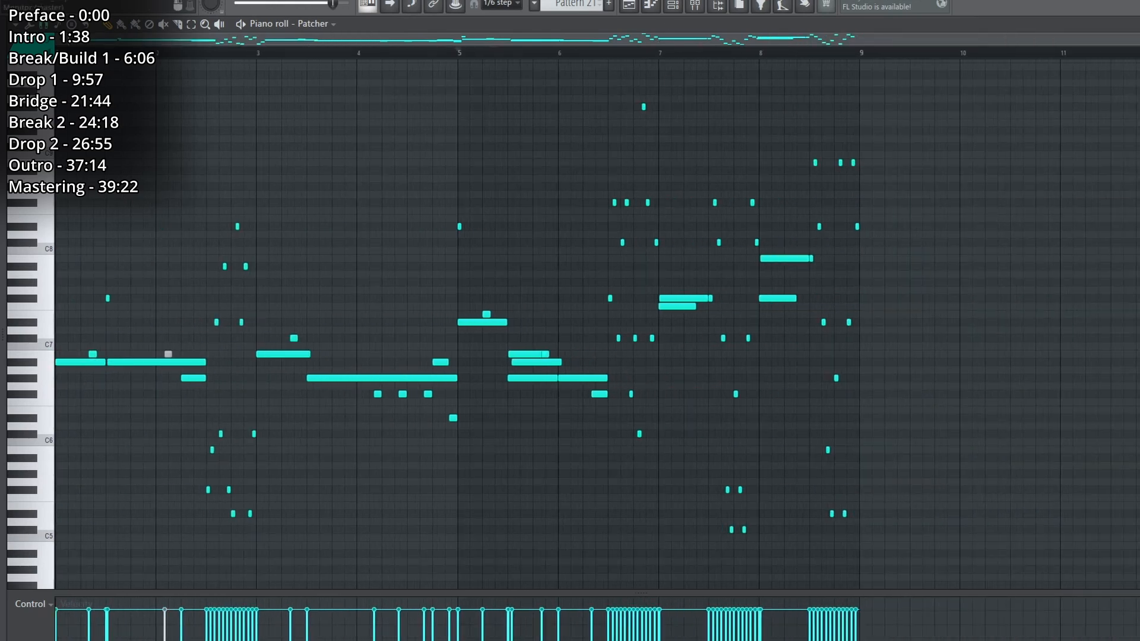
left_click(629, 4)
scroll(287, 378, "left", 7)
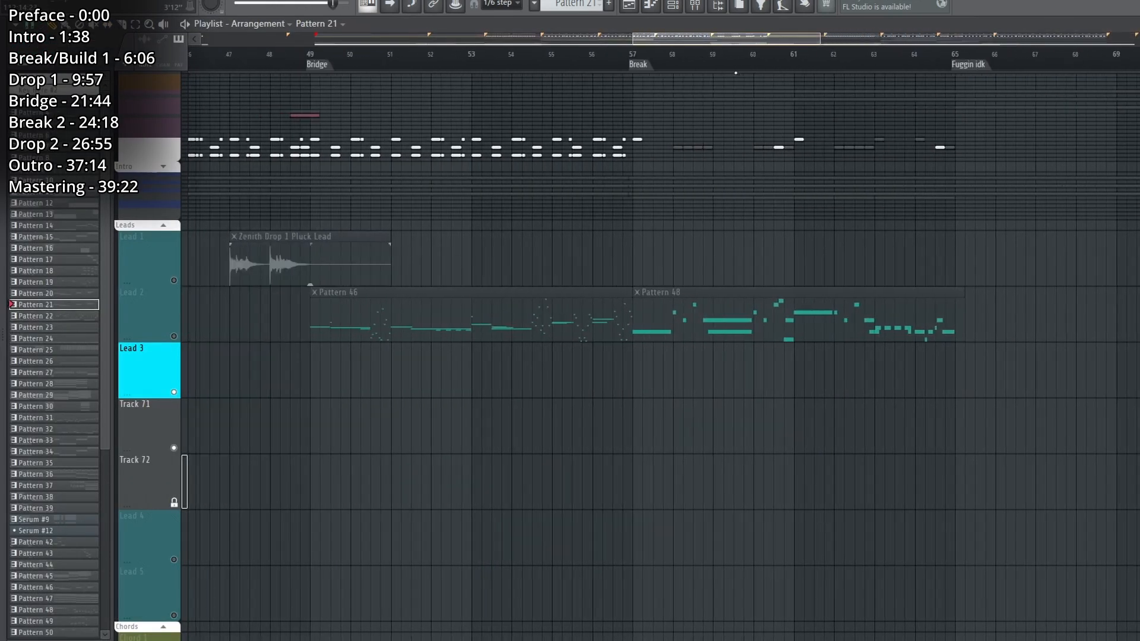
Solo the Lead 2 track and play Pattern 46 from the bridge while examining its notes in the piano roll.
right_click(175, 337)
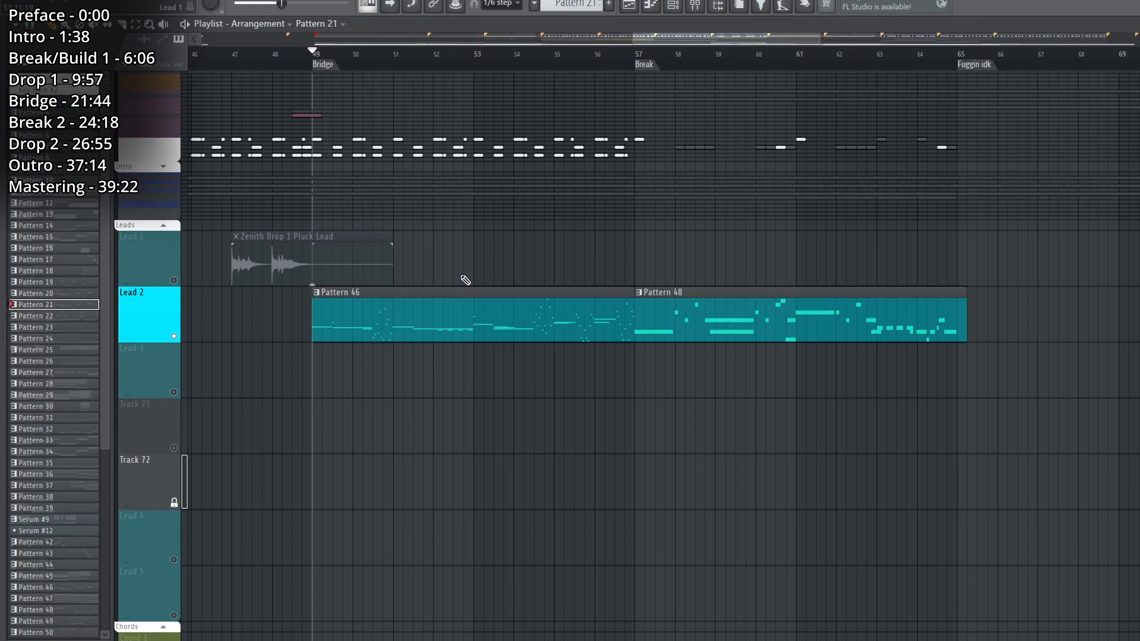
double_click(447, 305)
scroll(630, 62, "left", 4)
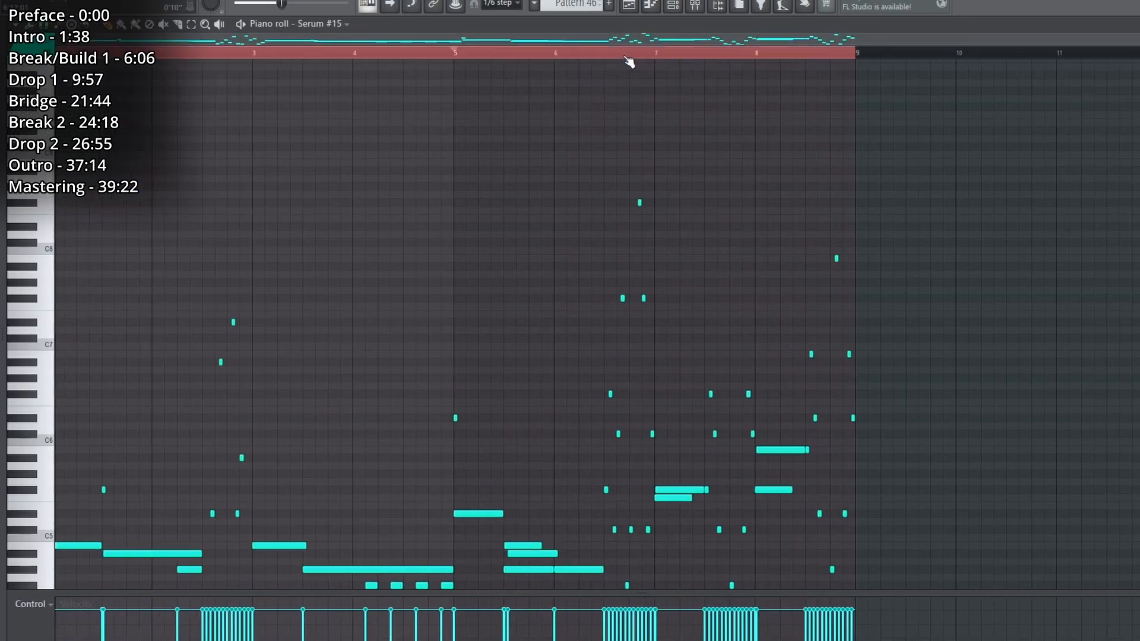
scroll(558, 229, "down", 6)
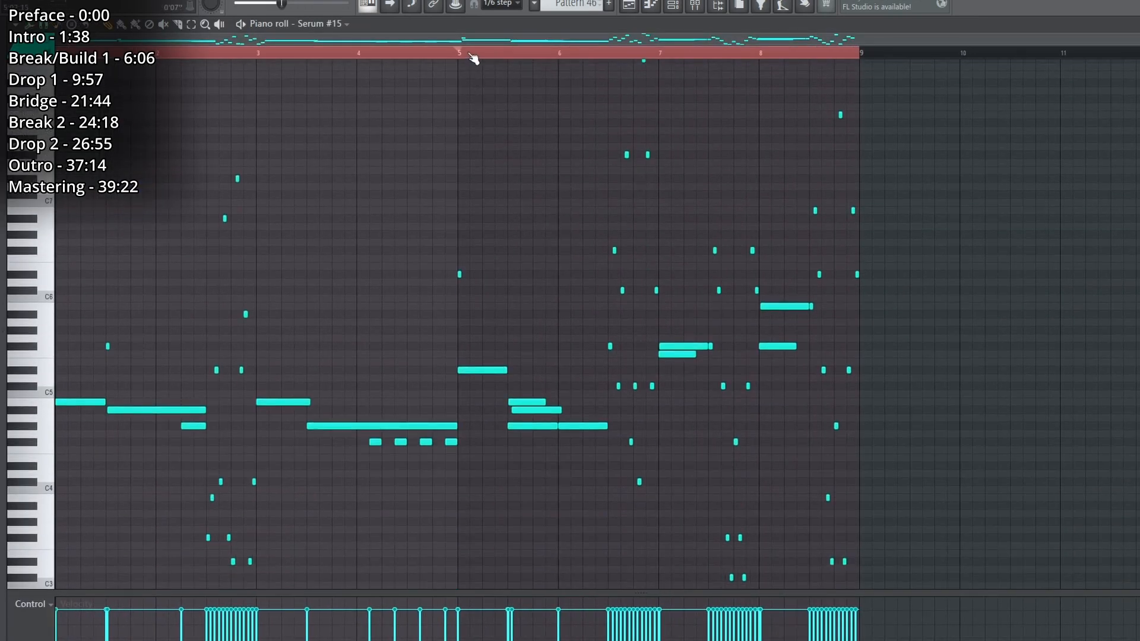
scroll(474, 58, "up", 4)
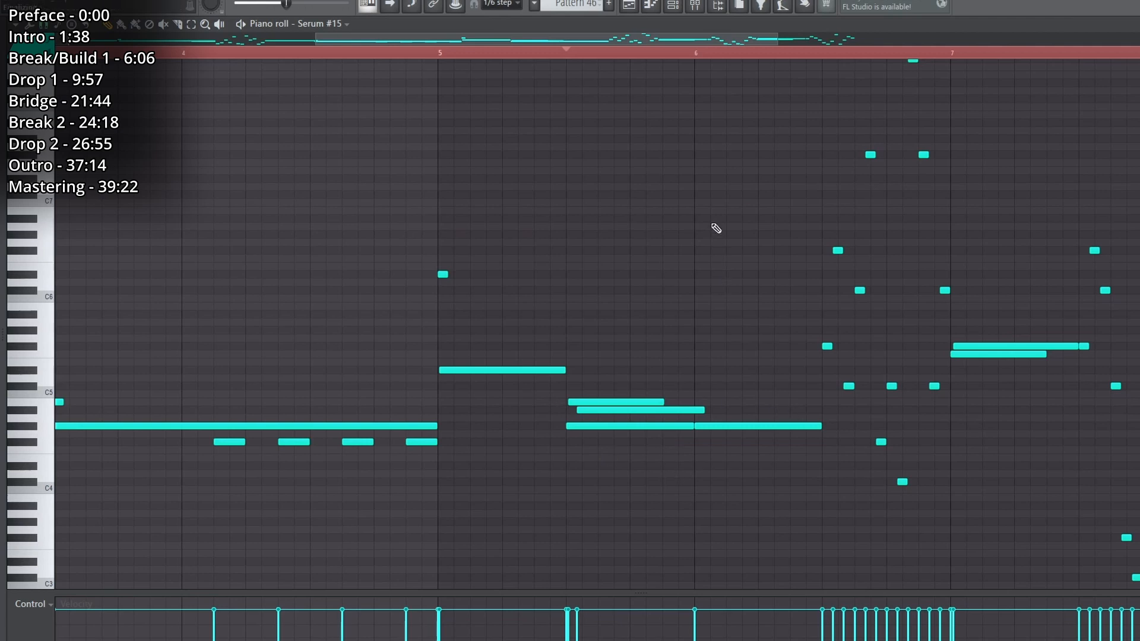
key("space")
left_click(629, 5)
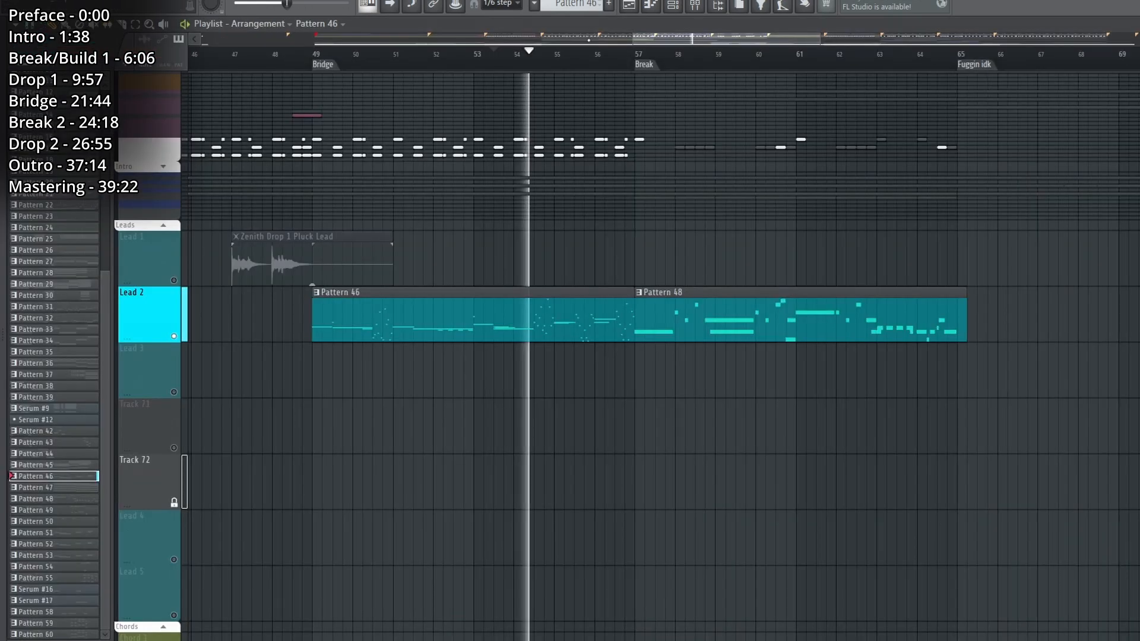
key("space")
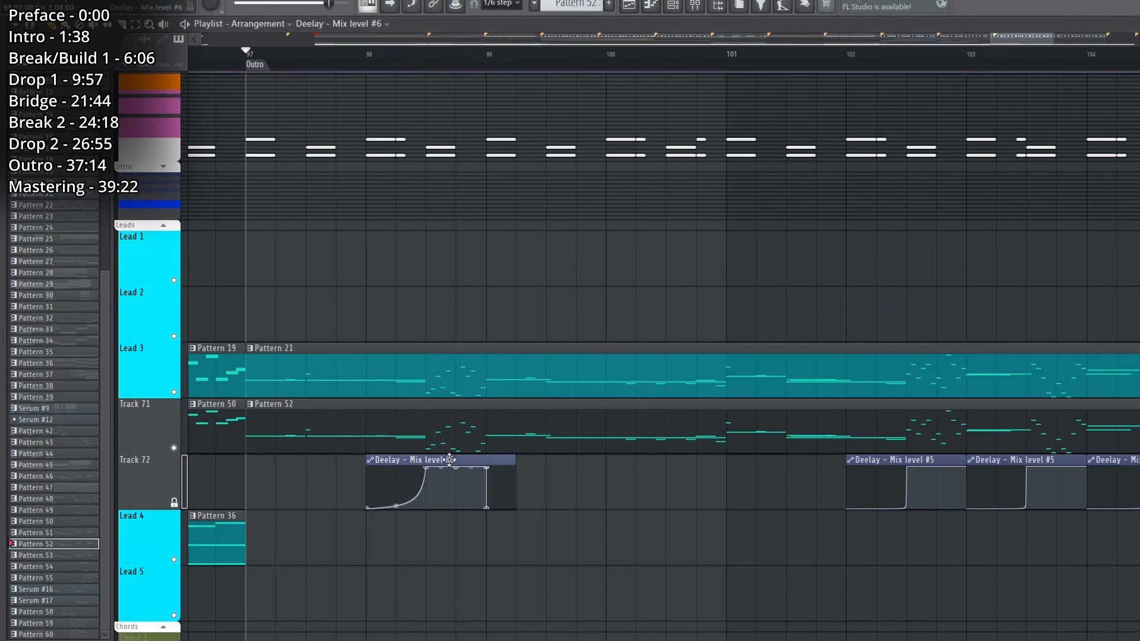
View the Deelay plugin on the Lead 3 mixer insert controlled by the Mix level #6 automation, and collapse the Leads group.
left_click(450, 460)
left_click(696, 6)
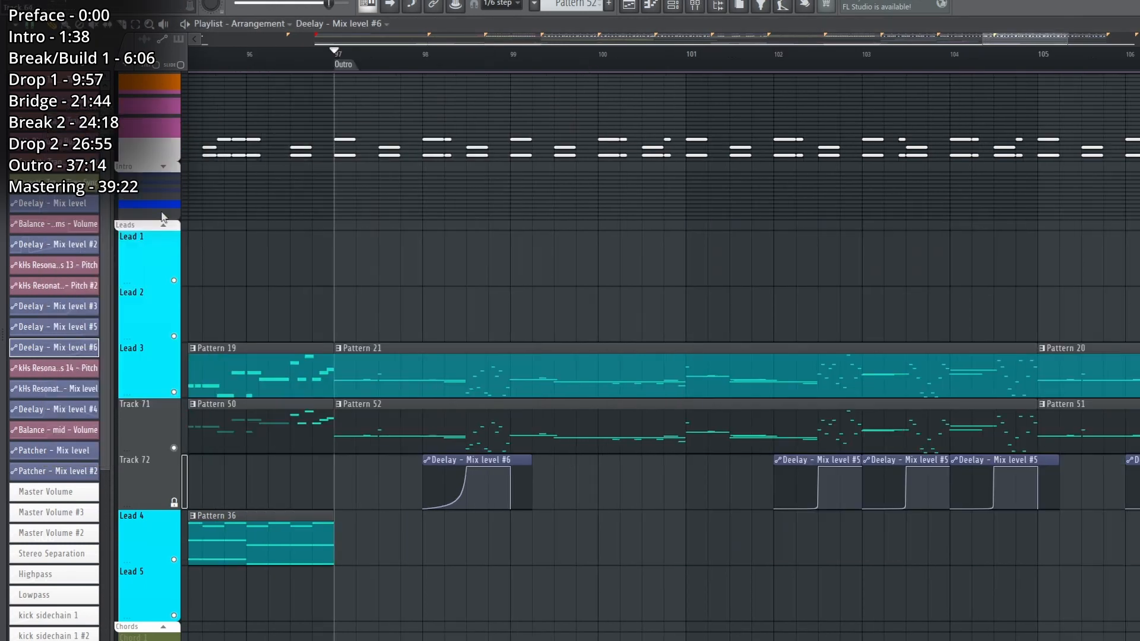
left_click(163, 225)
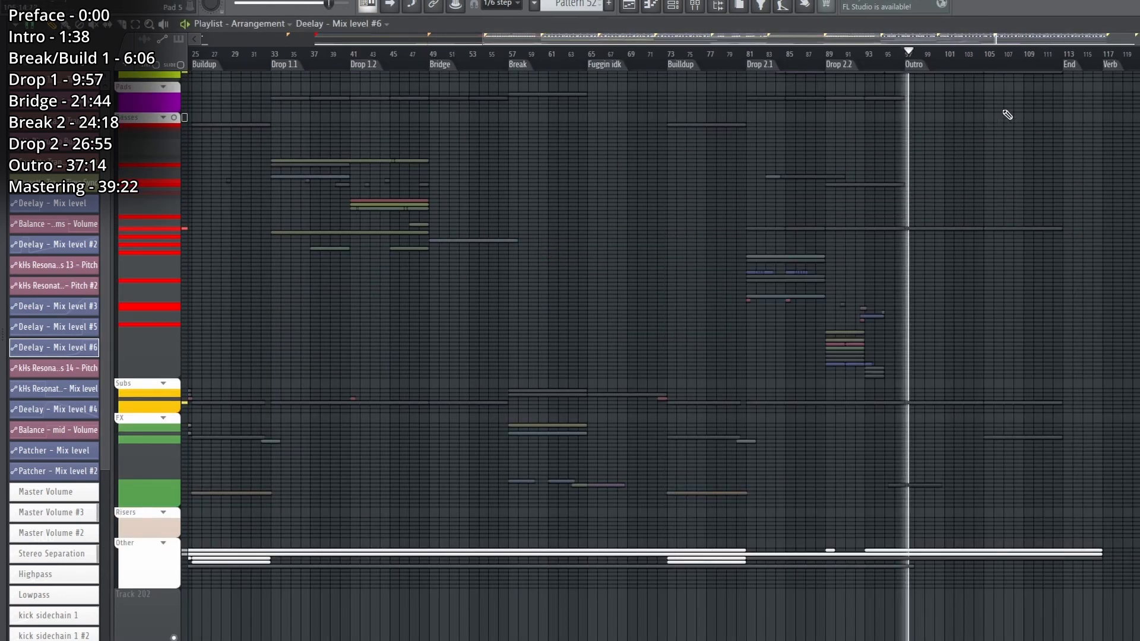
Expand the FX track group to examine the Noise track's Pattern 35 clip in the outro, and collapse the group again.
scroll(1098, 260, "up", 3)
scroll(1135, 311, "up", 5)
scroll(1135, 310, "down", 10)
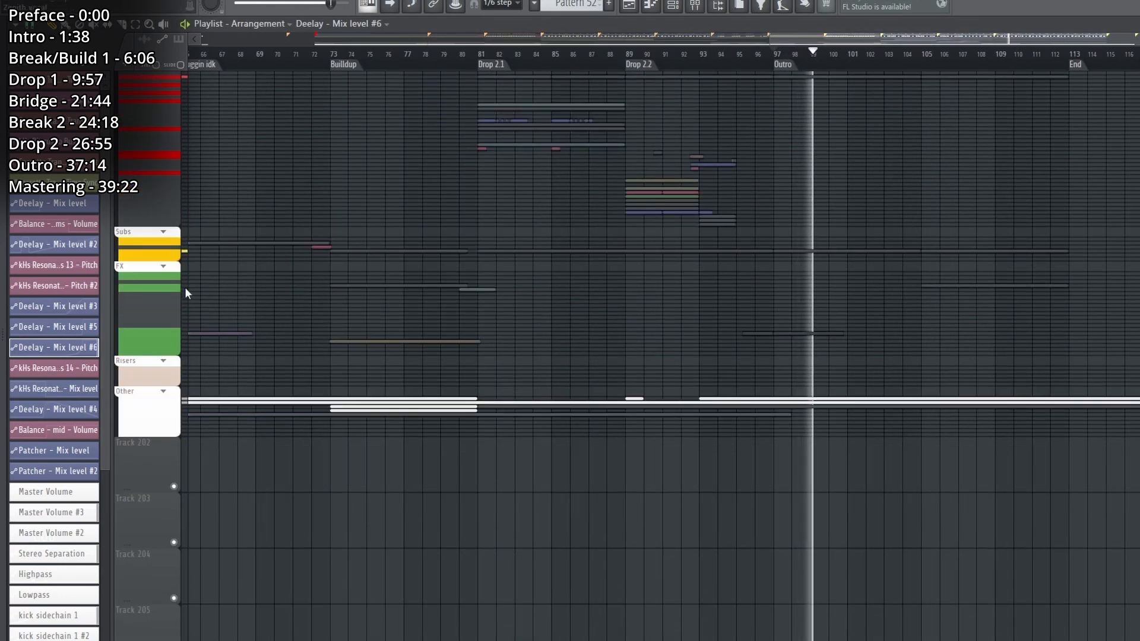
left_click(163, 266)
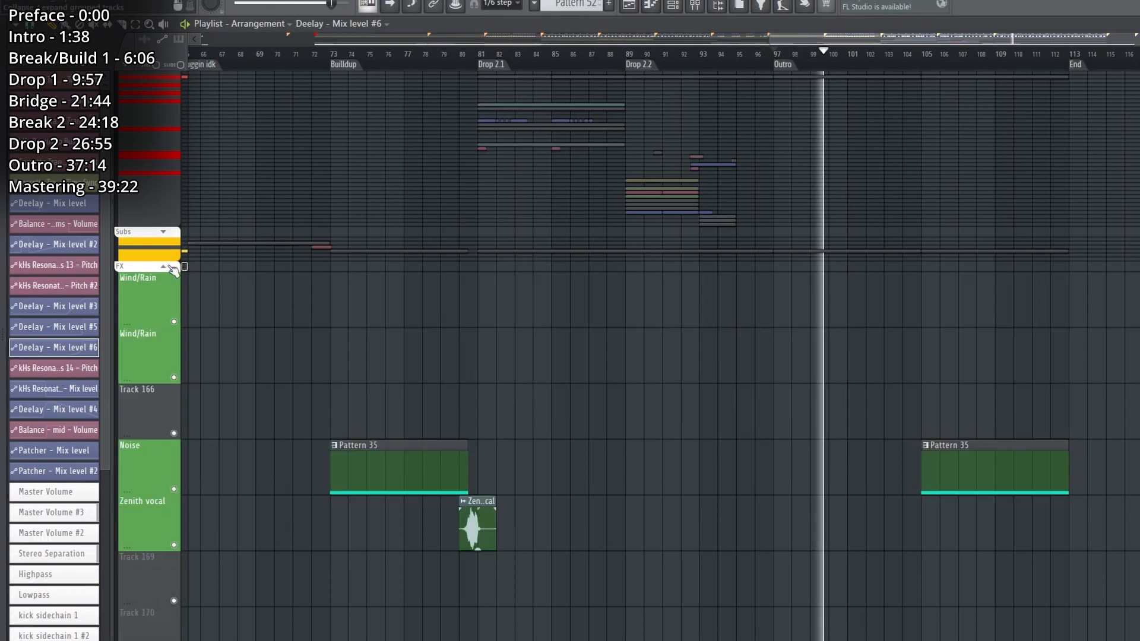
scroll(776, 402, "down", 3)
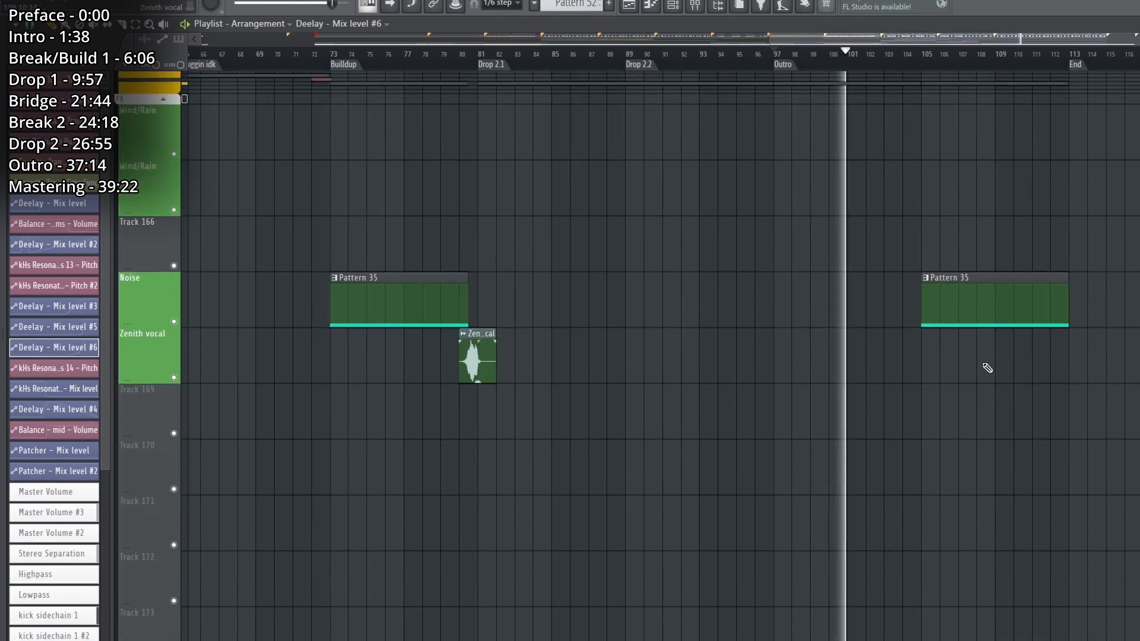
scroll(169, 272, "up", 3)
left_click(165, 267)
scroll(879, 401, "up", 9)
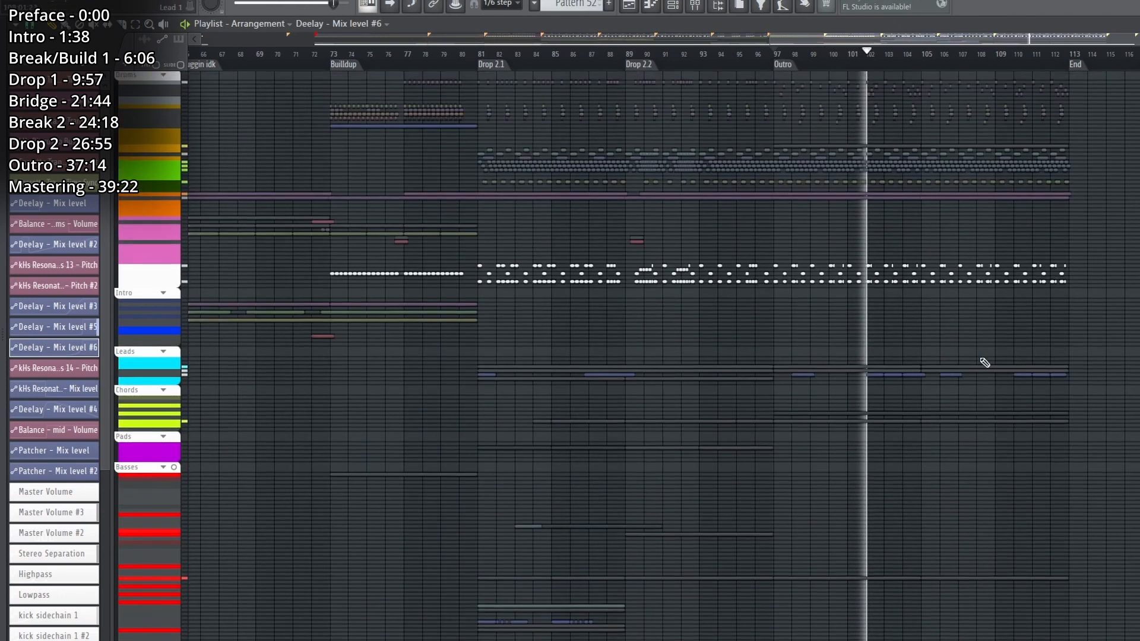
Expand the Leads track group and examine the Lead 3 patterns and Deelay automation clips during outro playback.
scroll(1134, 333, "down", 3)
scroll(301, 413, "down", 3)
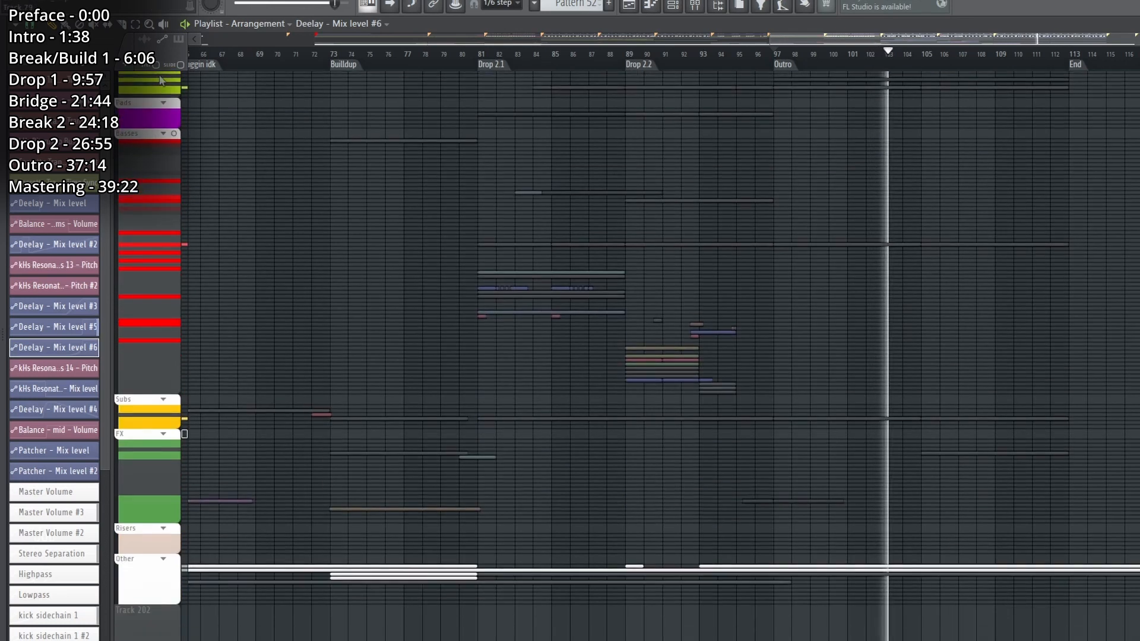
scroll(183, 162, "up", 2)
left_click(157, 136)
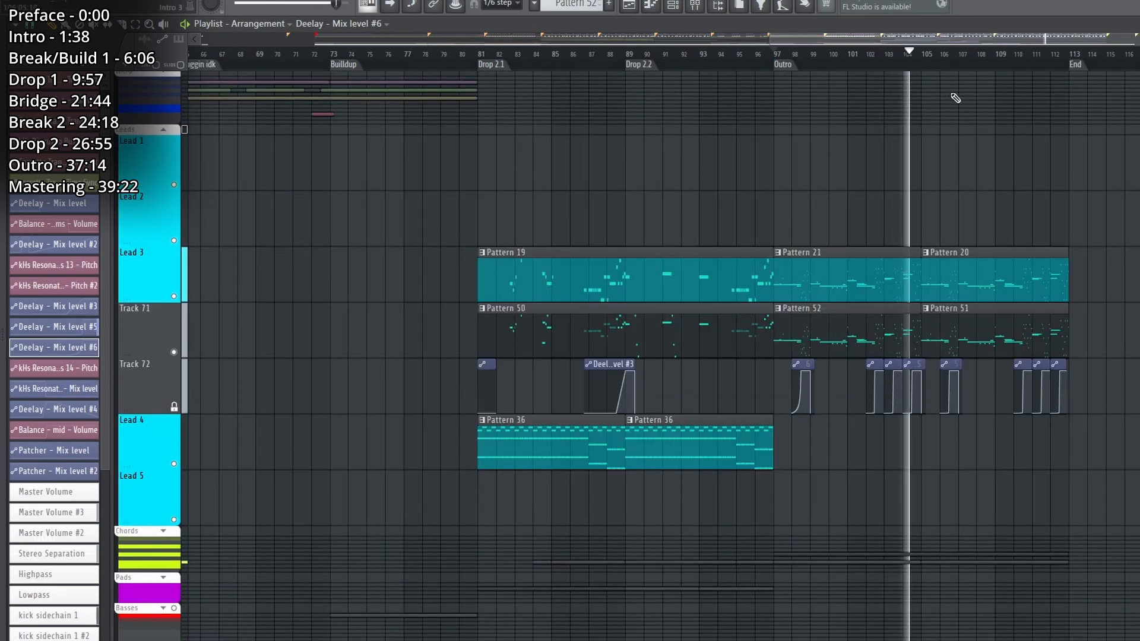
scroll(1004, 73, "up", 5)
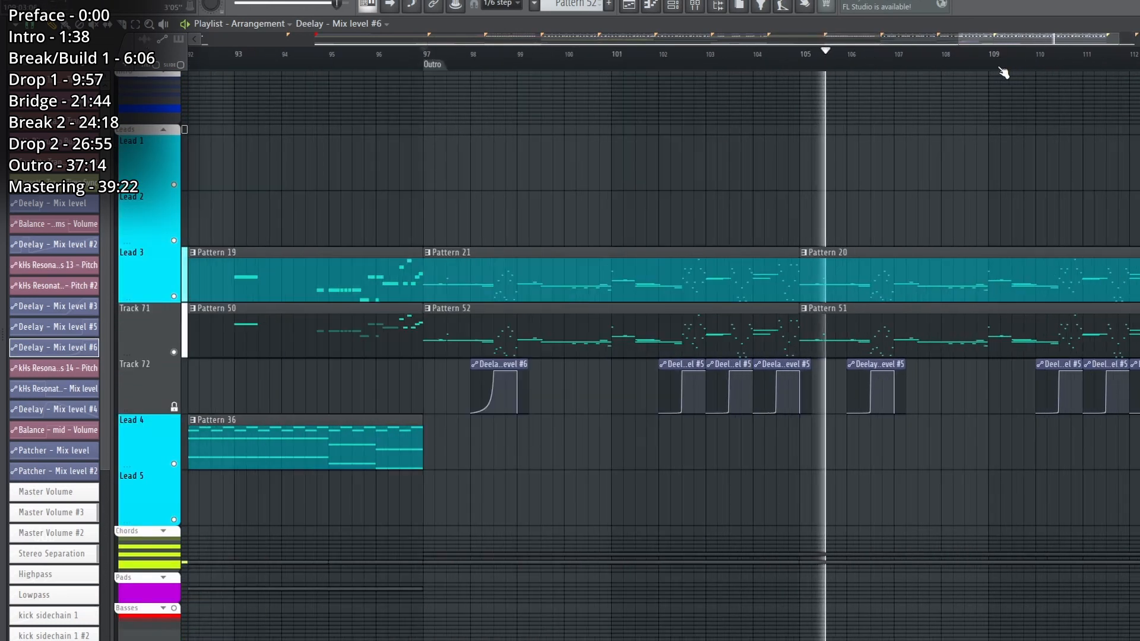
key("space")
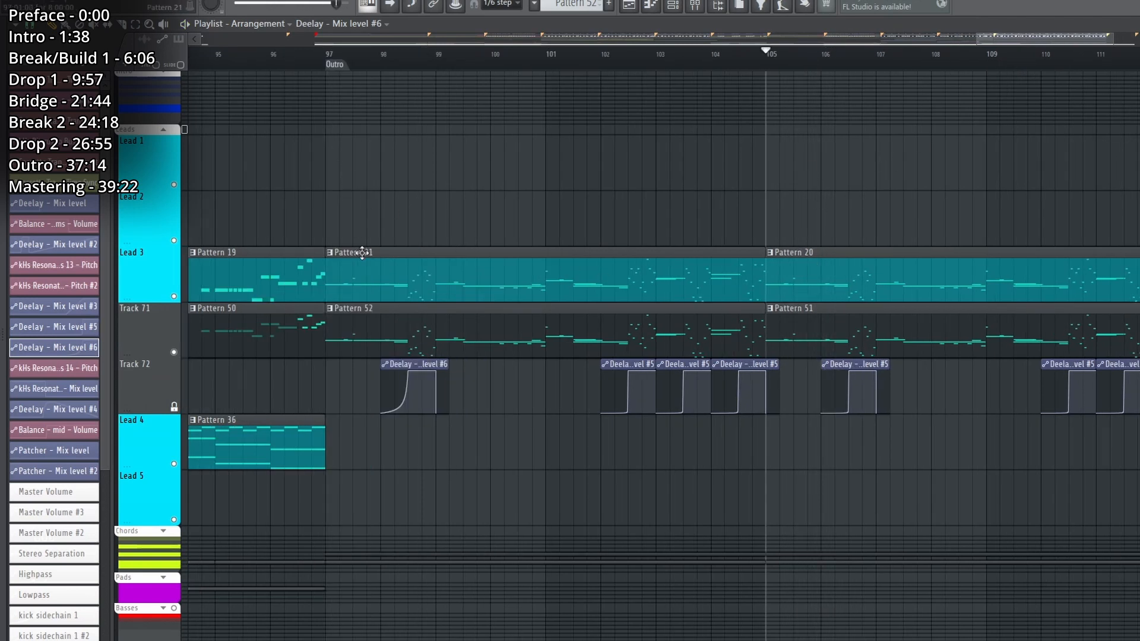
Play Pattern 20 of Lead 3 while examining its notes in the piano roll, and return to the whole arrangement in the playlist.
double_click(805, 280)
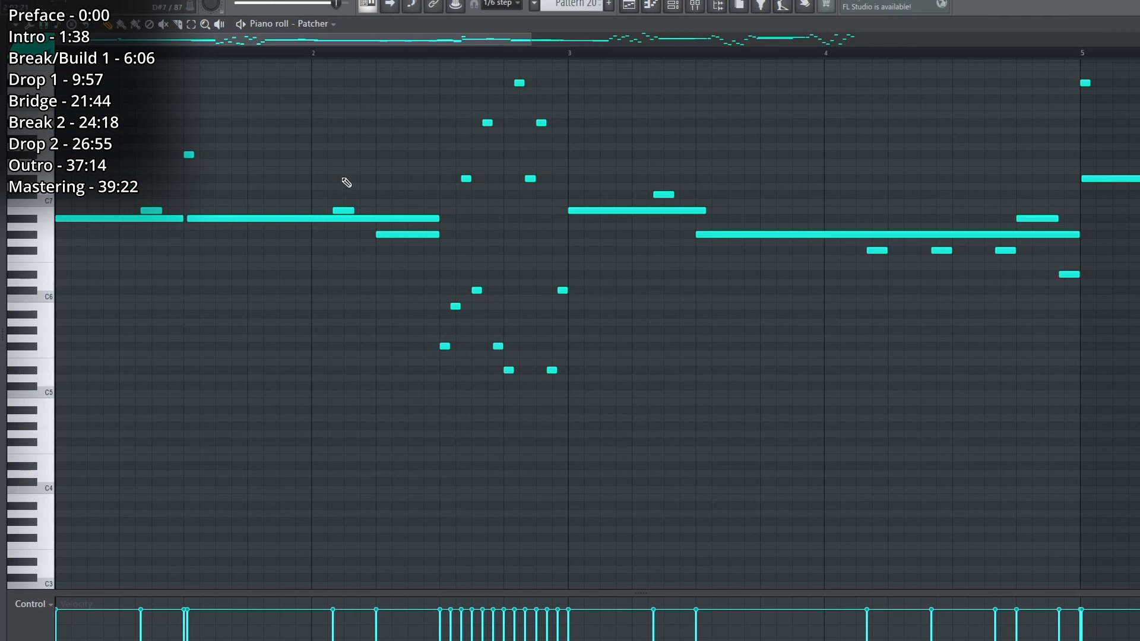
key("space")
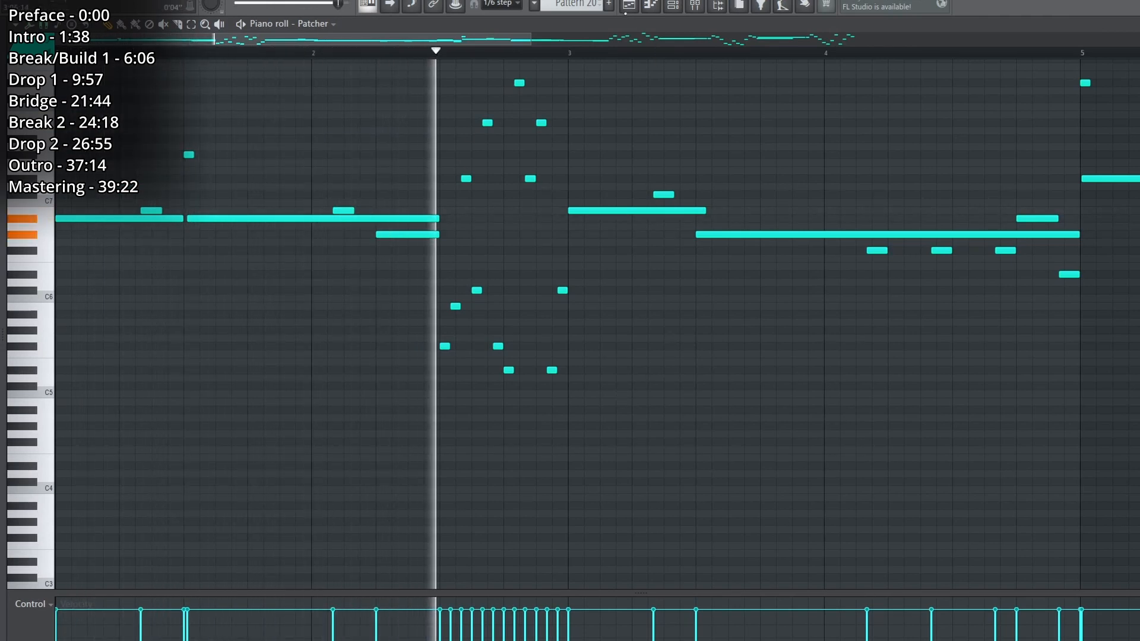
key("F5")
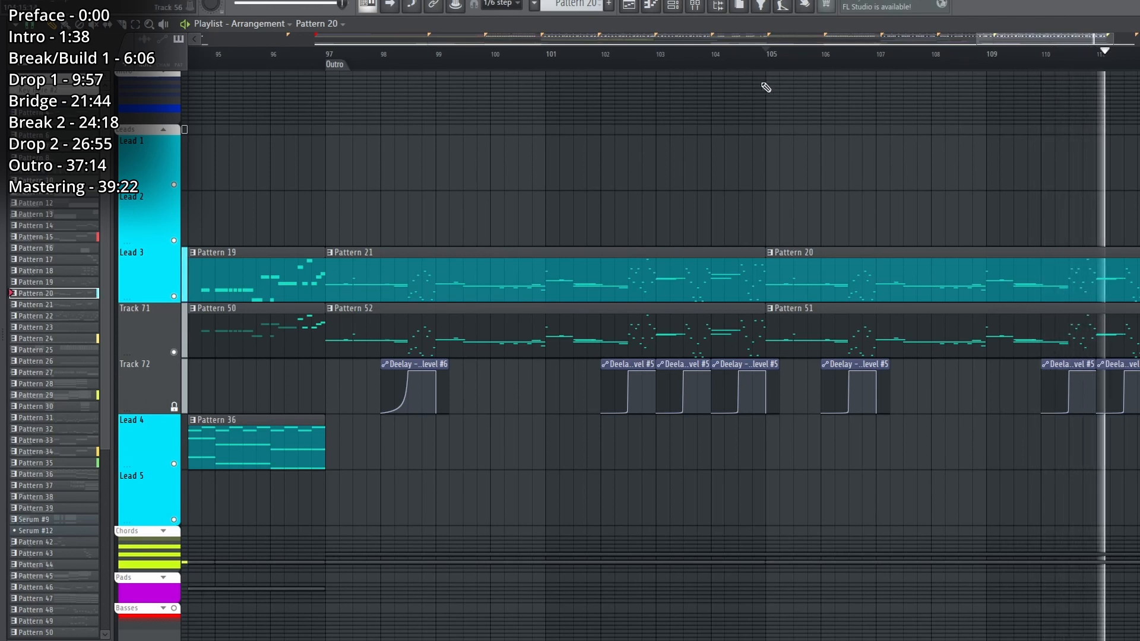
scroll(753, 59, "down", 6)
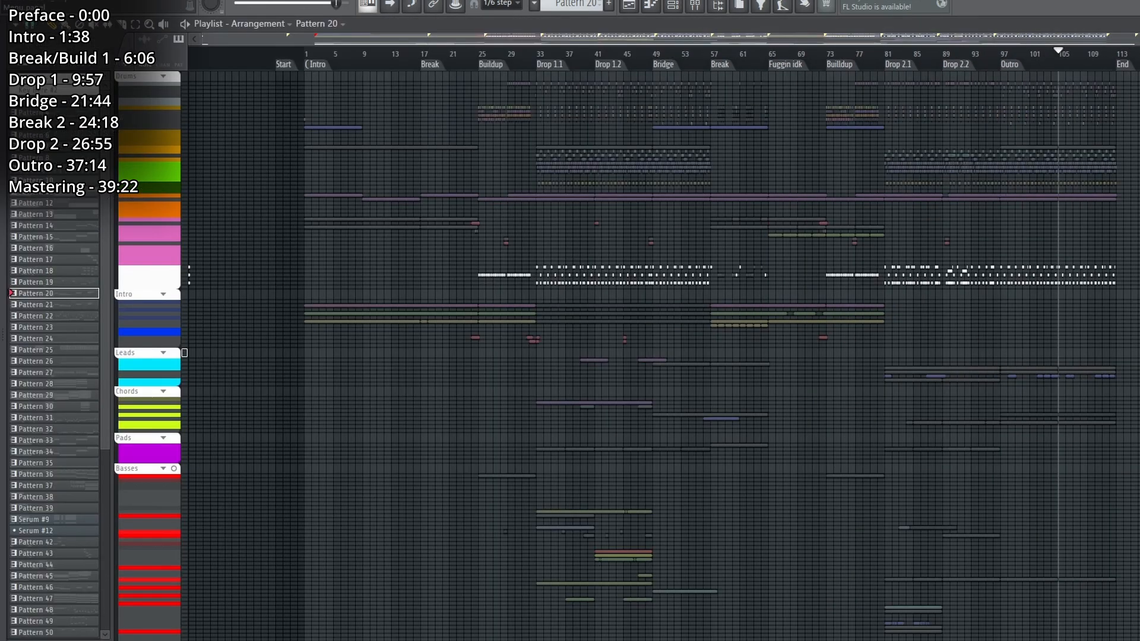
Open the mastering project that contains the Zenith Unmastered audio clip.
key("alt+f")
left_click(35, 18)
left_click(669, 349)
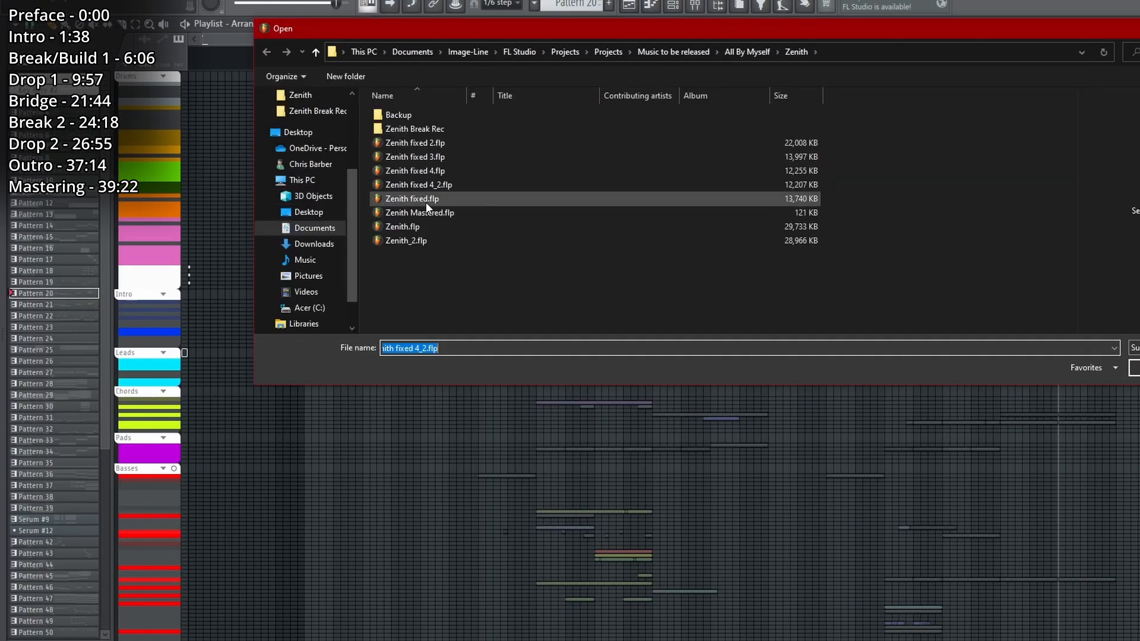
double_click(426, 200)
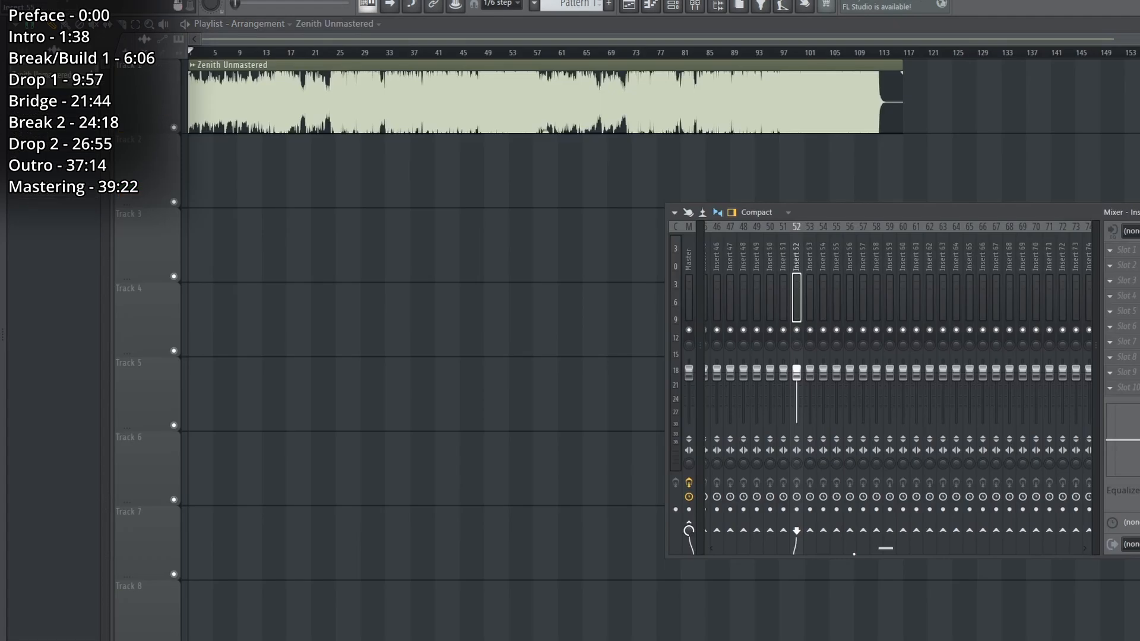
Examine Ozone on the Master track: the mid/side curves of Equalizer 1, the Equalizer 2 curve and the Imager bands.
left_click_drag(886, 549, 725, 548)
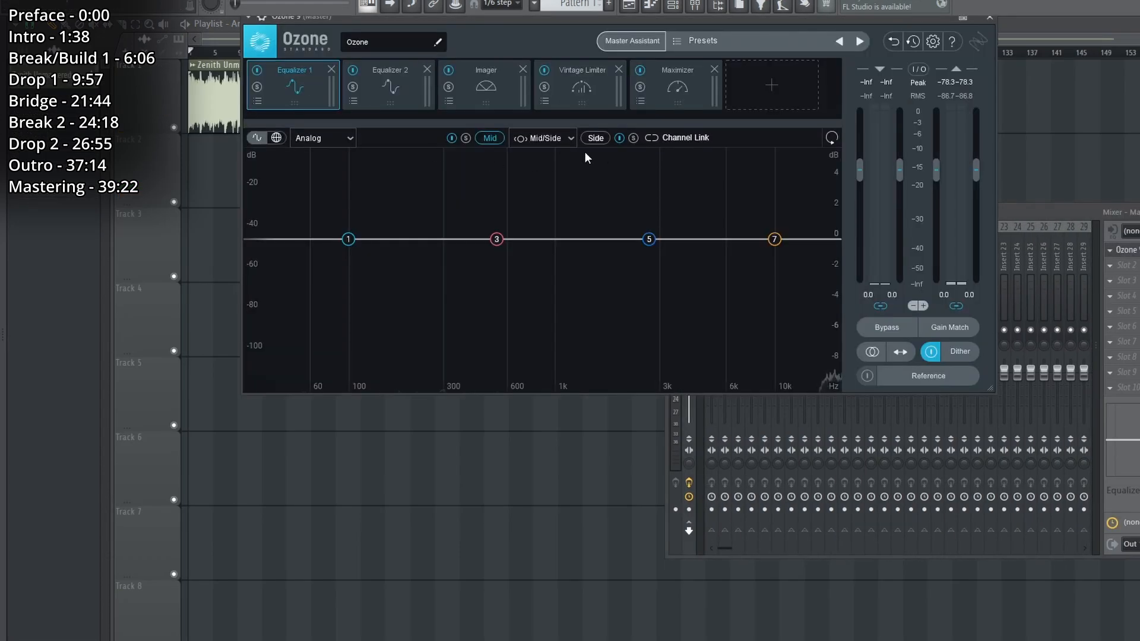
left_click(602, 140)
left_click(391, 97)
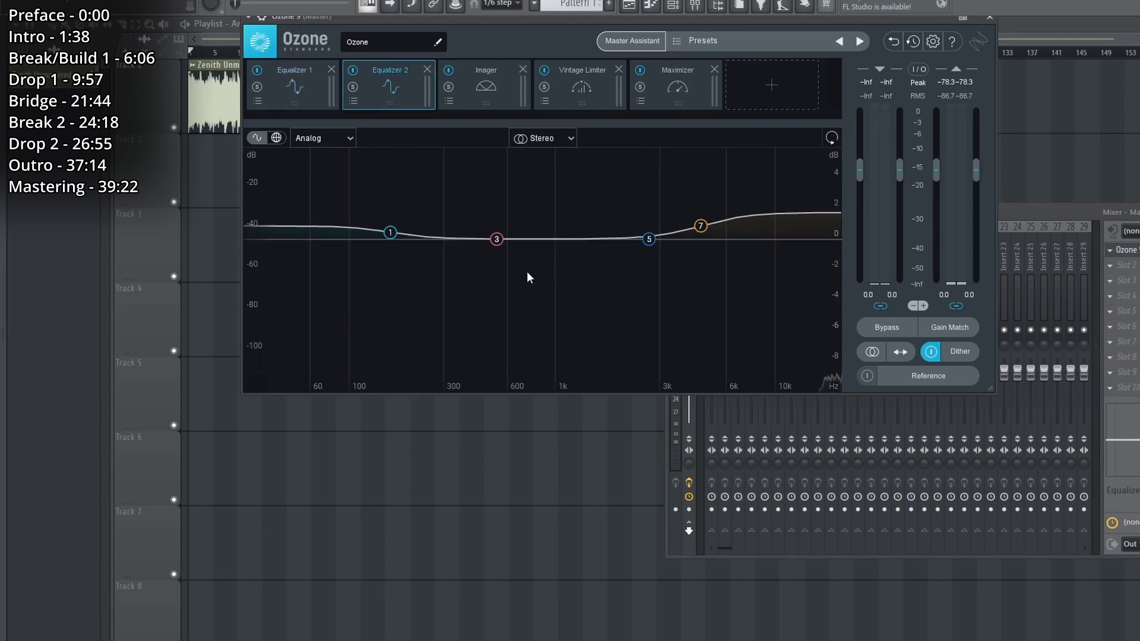
left_click(509, 97)
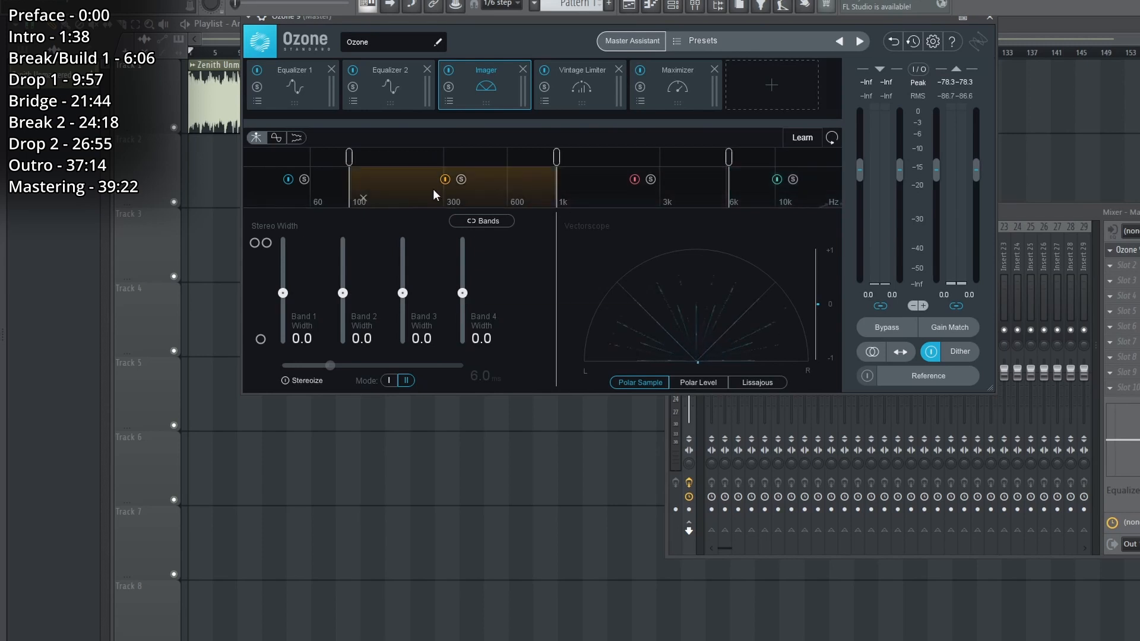
Bypass the Imager module in Ozone and play the track.
left_click(453, 70)
key("space")
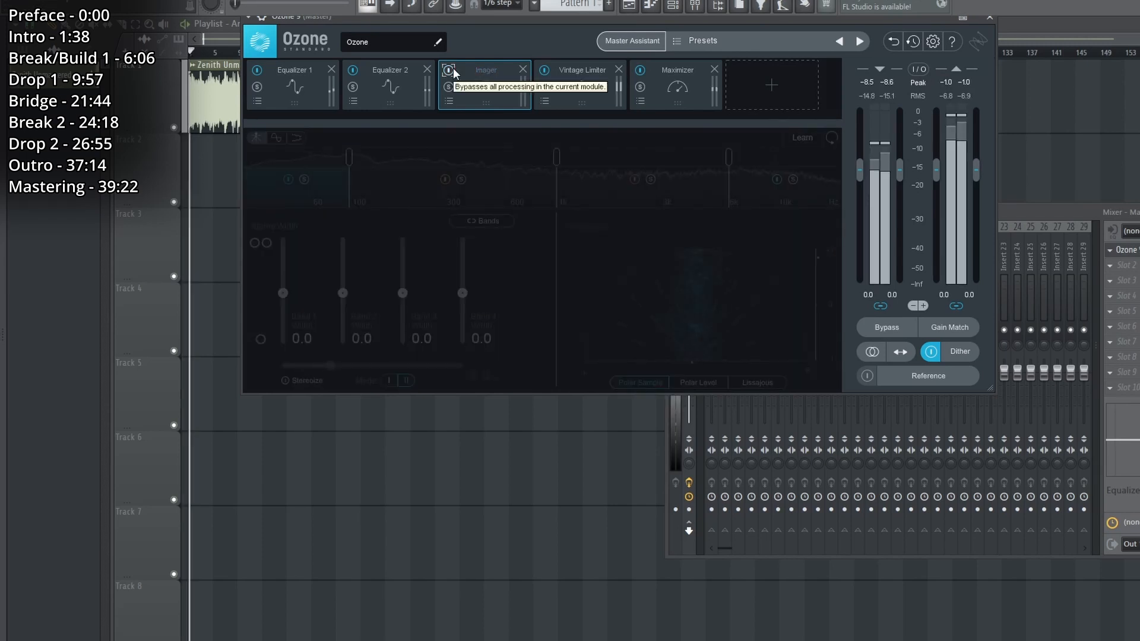
Examine the Vintage Limiter and Maximizer settings in Ozone, and close the plugin and mixer windows.
left_click(583, 72)
left_click(677, 78)
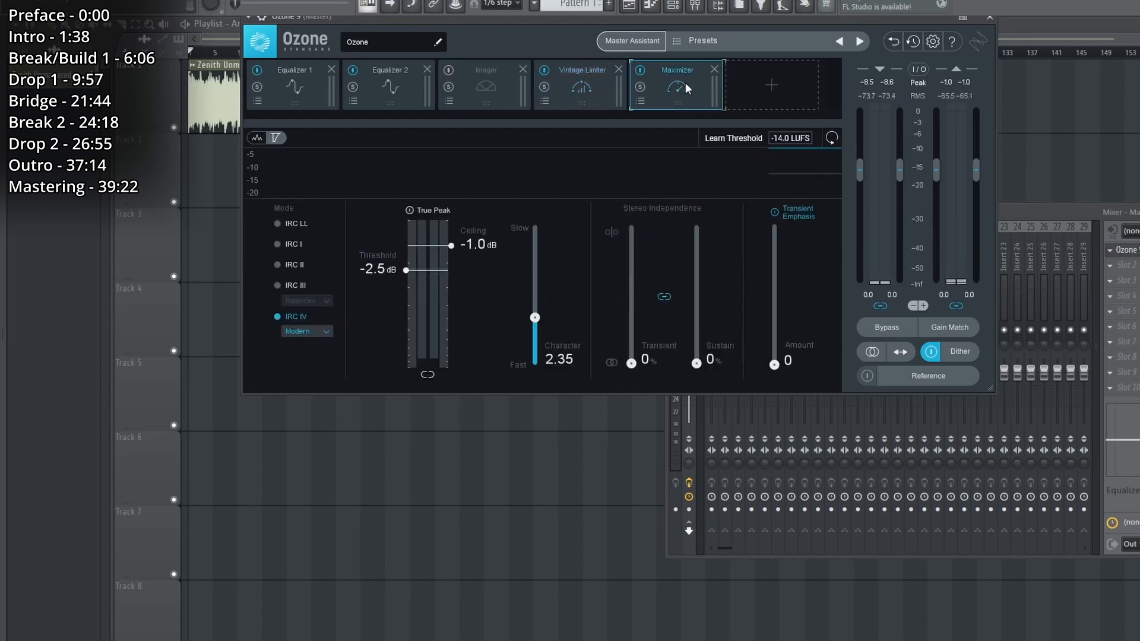
right_click(1091, 183)
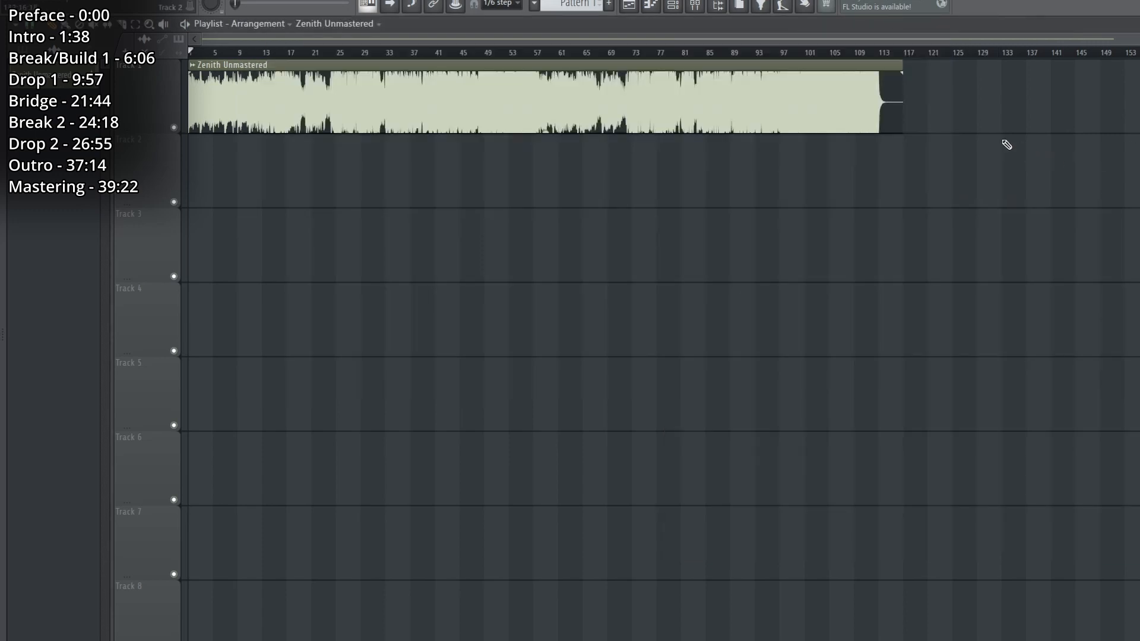